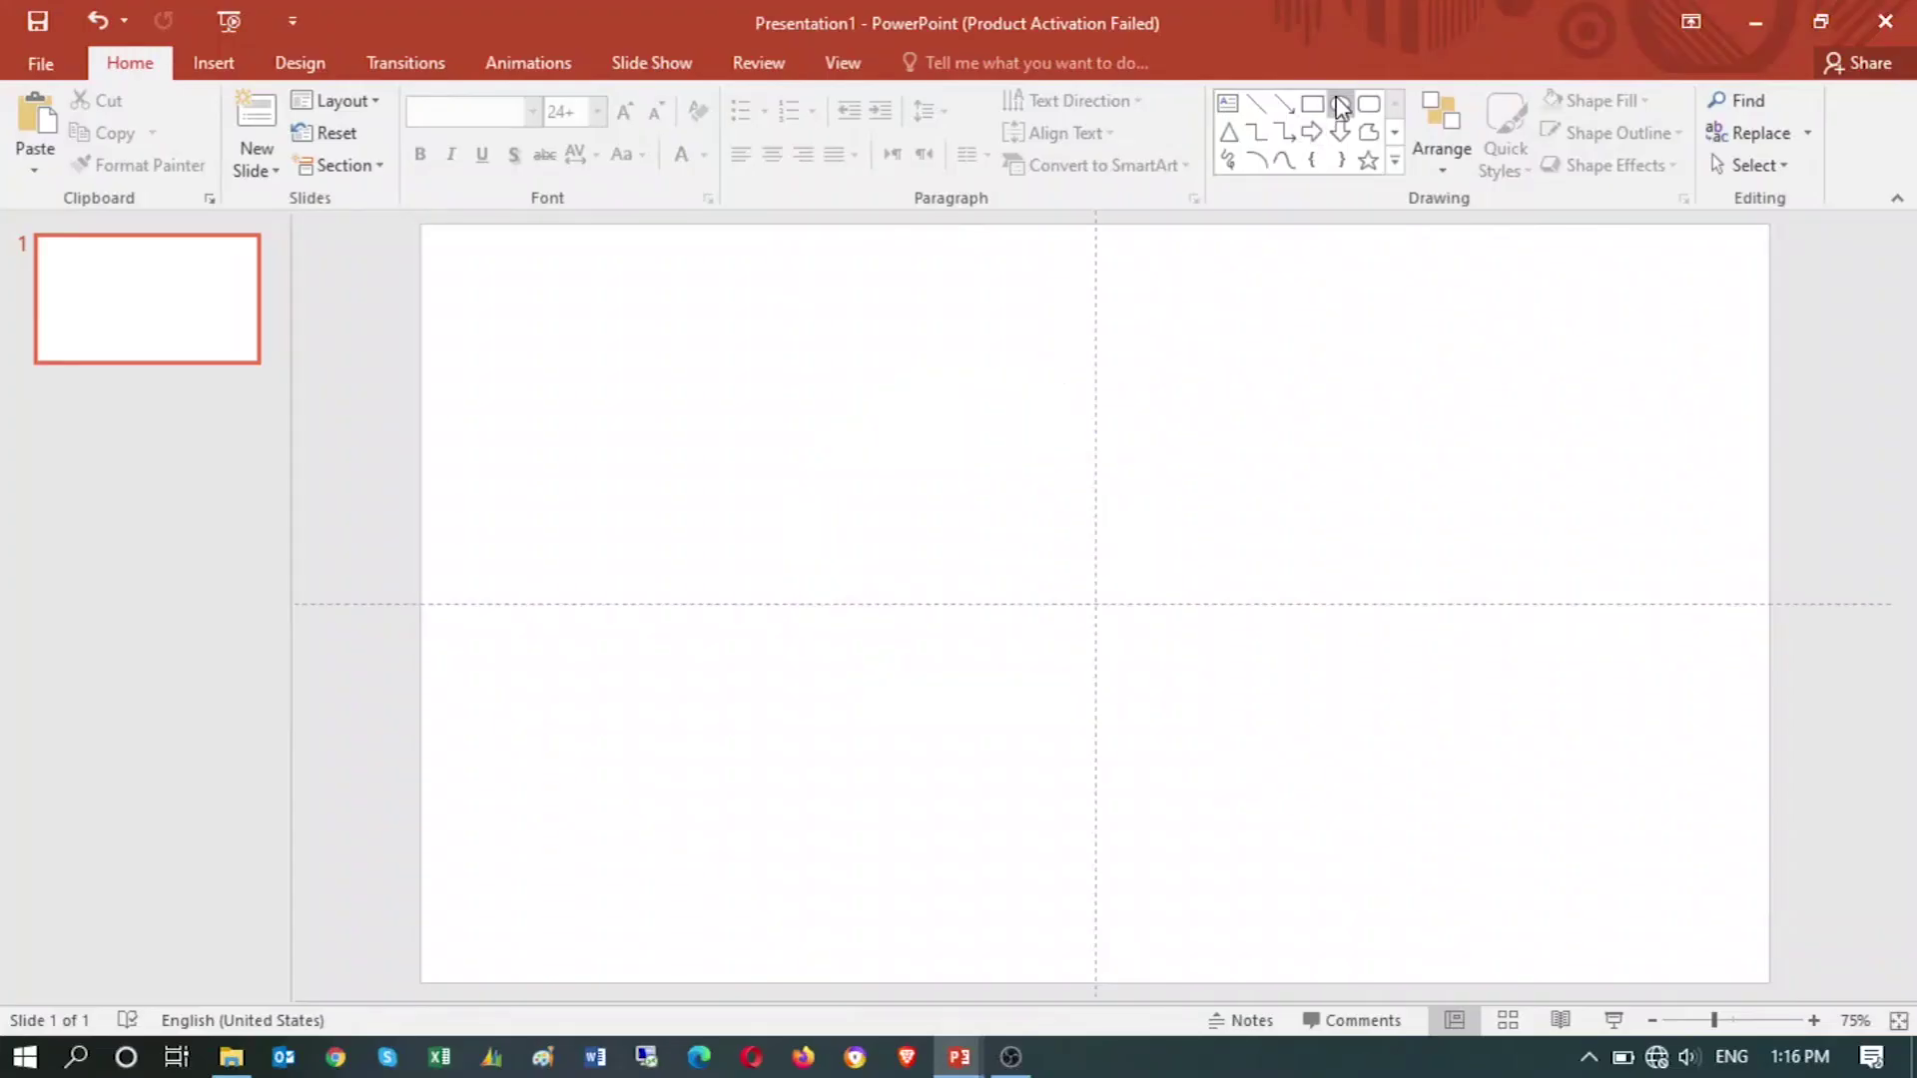
- Choose the Oval shape from the Drawing gallery on the blank Presentation1 slide
{"action": "left_click", "coordinate": [1340, 105]}
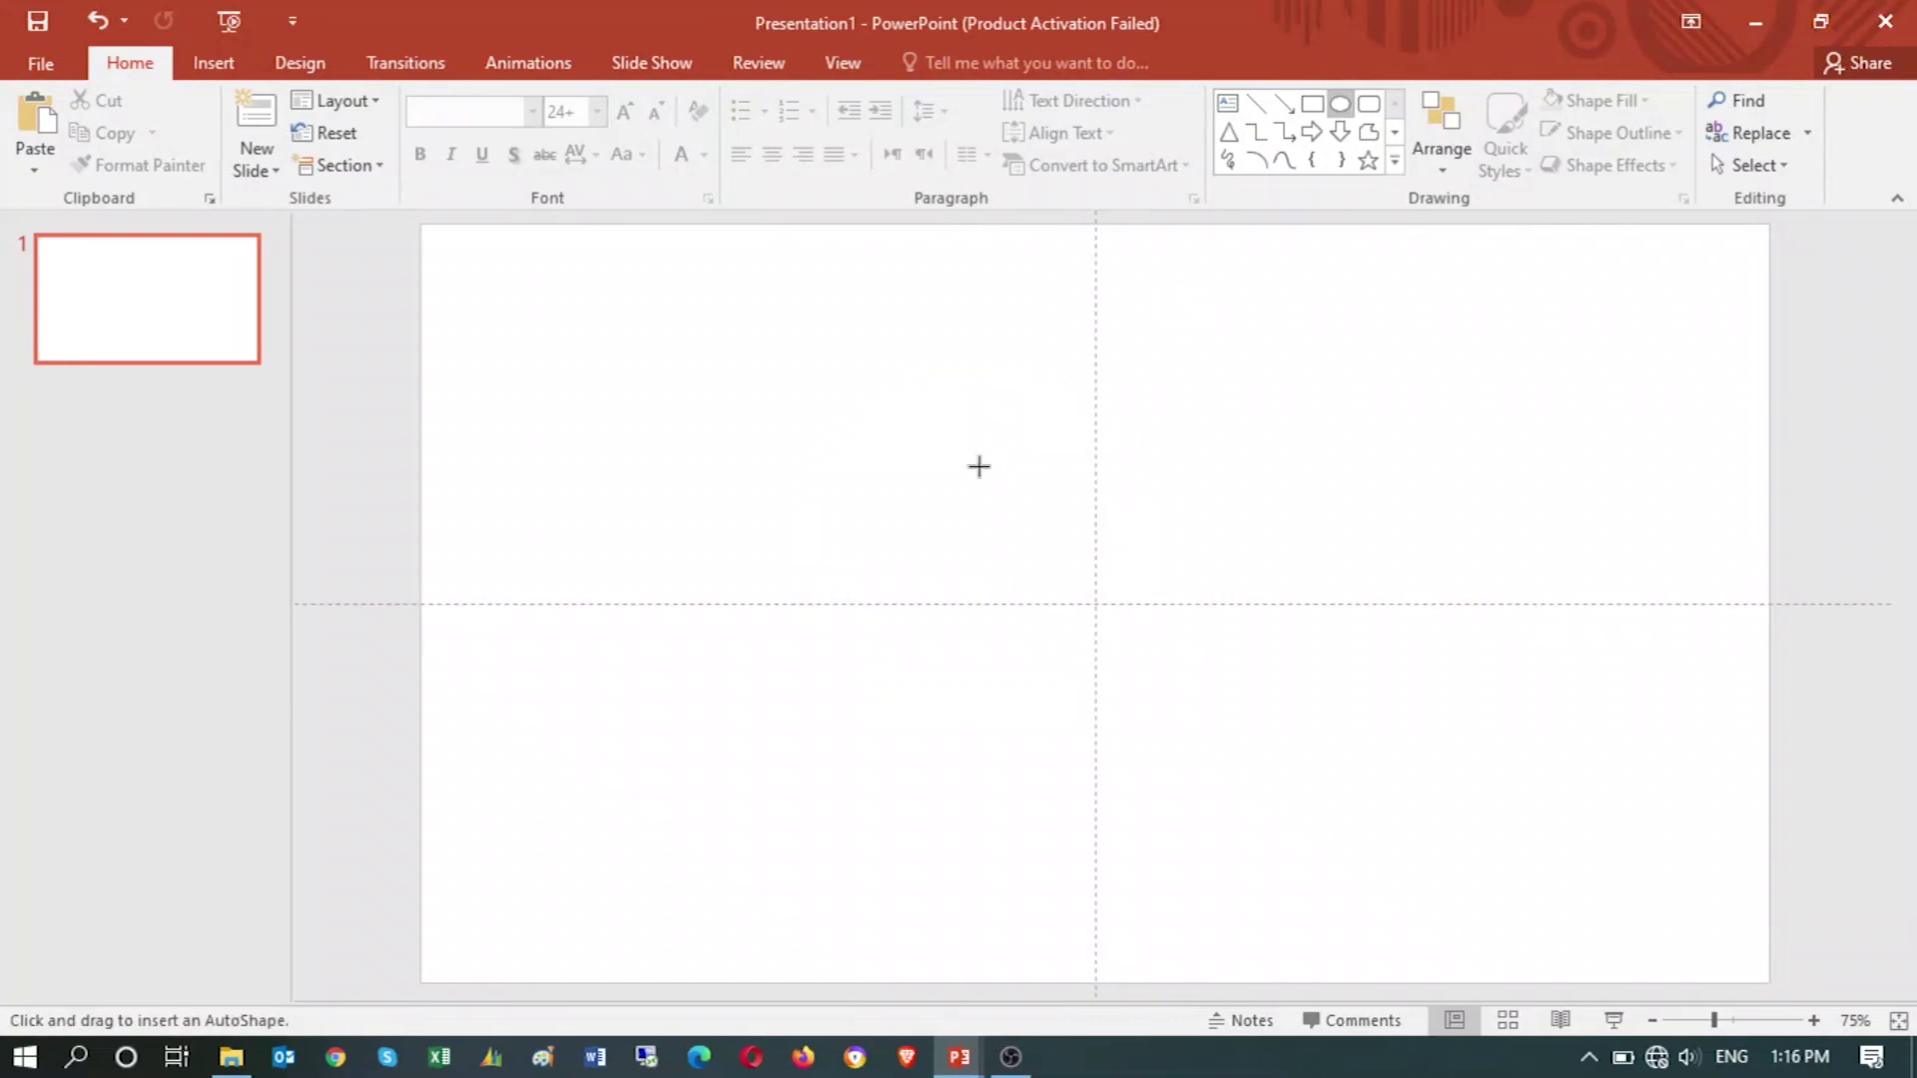
- Draw a circle near the slide centre and move it onto the vertical centre guide
{"action": "left_click_drag", "start_coordinate": [969, 460], "coordinate": [1119, 768]}
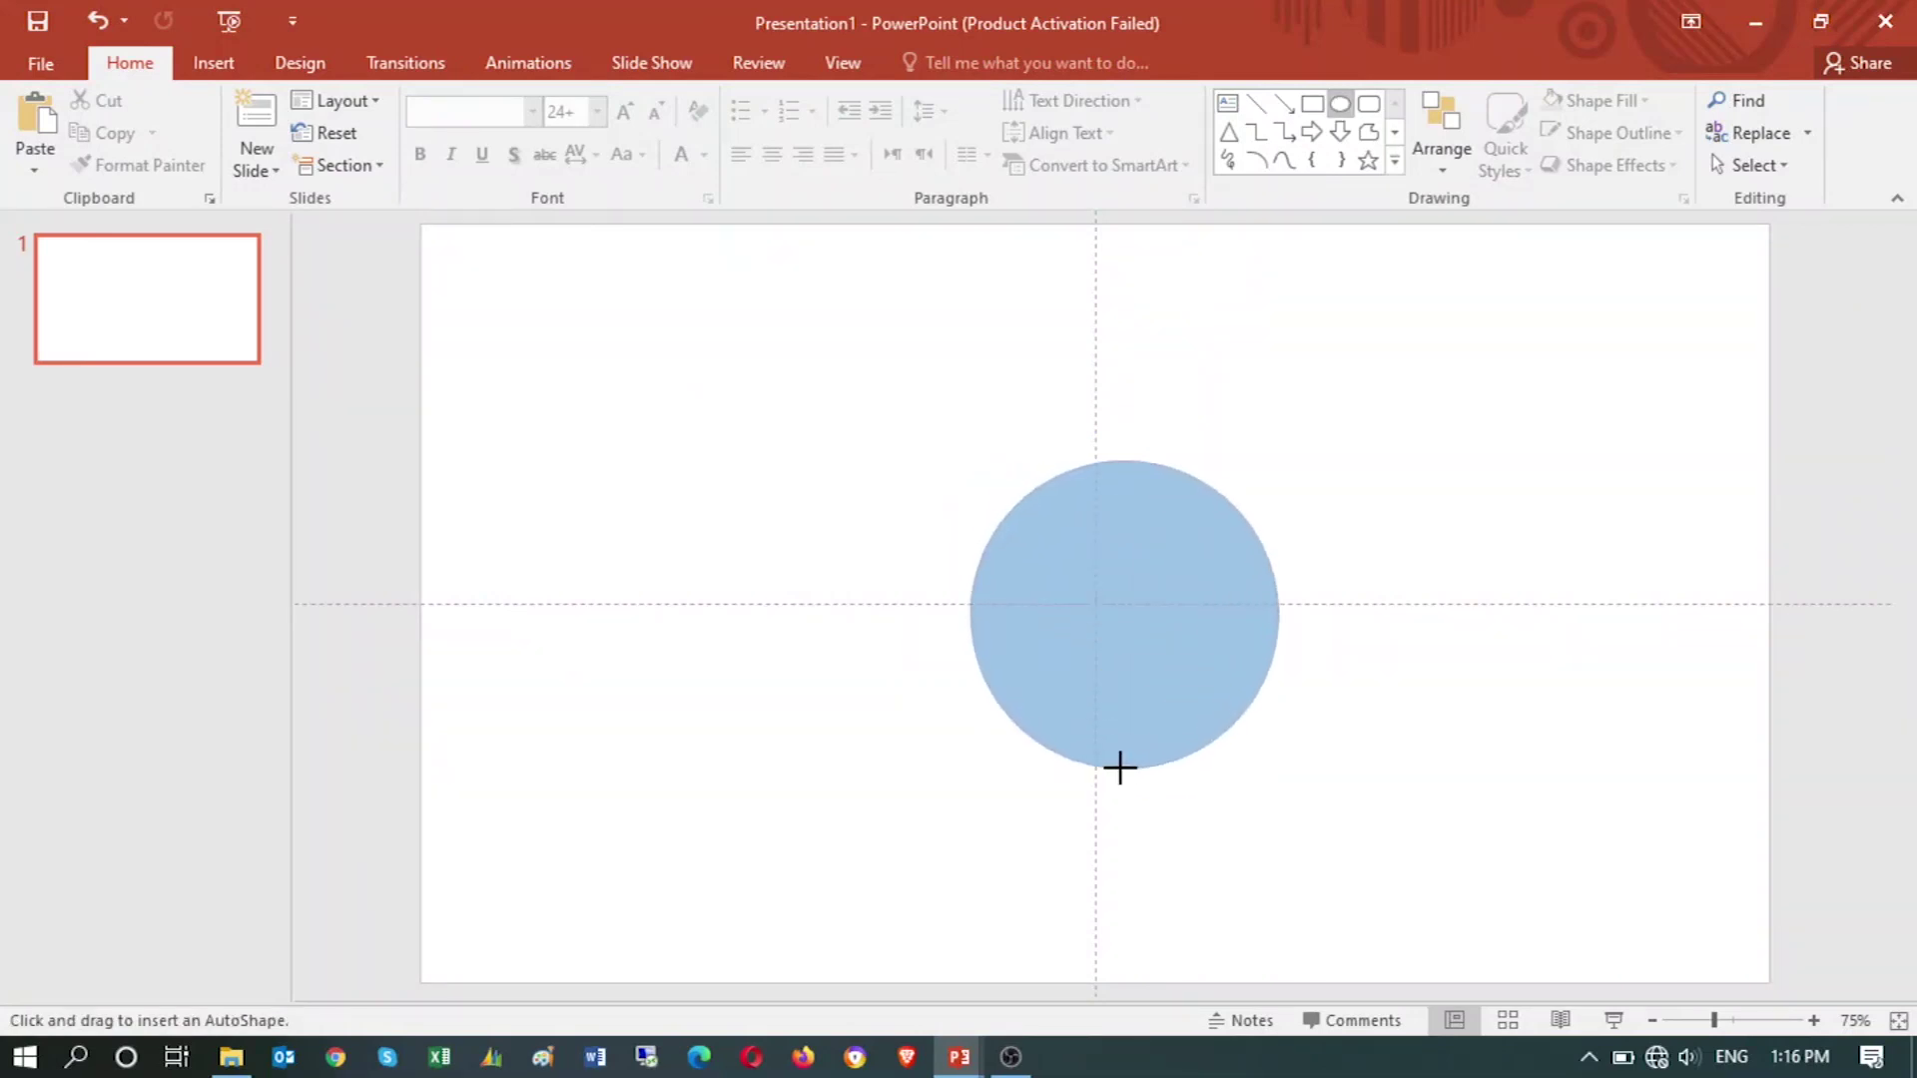
{"action": "left_click_drag", "start_coordinate": [1119, 768], "coordinate": [1122, 769]}
{"action": "left_click_drag", "start_coordinate": [1142, 685], "coordinate": [1117, 691]}
- Size the circle to 2.7" high by 2.7" wide and centre it on the guides
{"action": "left_click", "coordinate": [956, 68]}
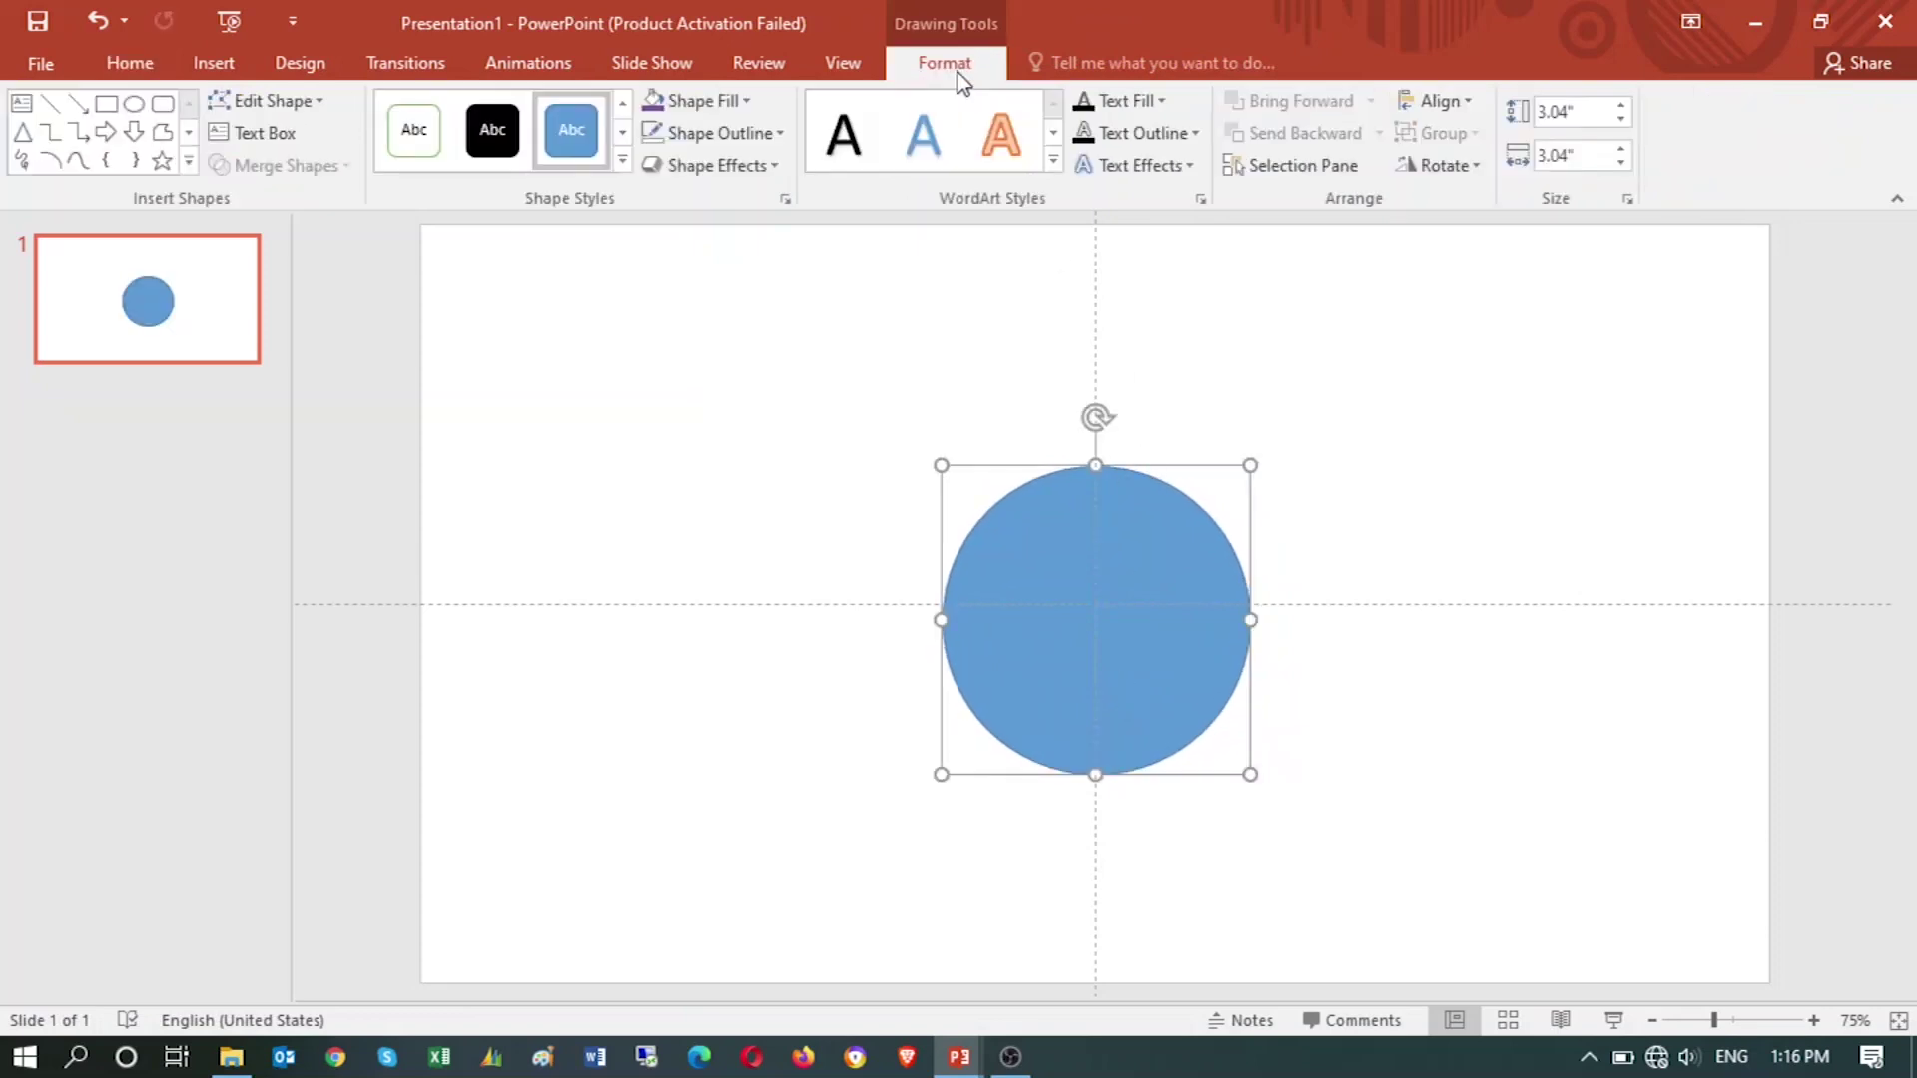
{"action": "left_click", "coordinate": [1618, 125]}
{"action": "left_click", "coordinate": [1617, 126]}
{"action": "left_click", "coordinate": [1618, 126]}
{"action": "left_click", "coordinate": [1621, 119]}
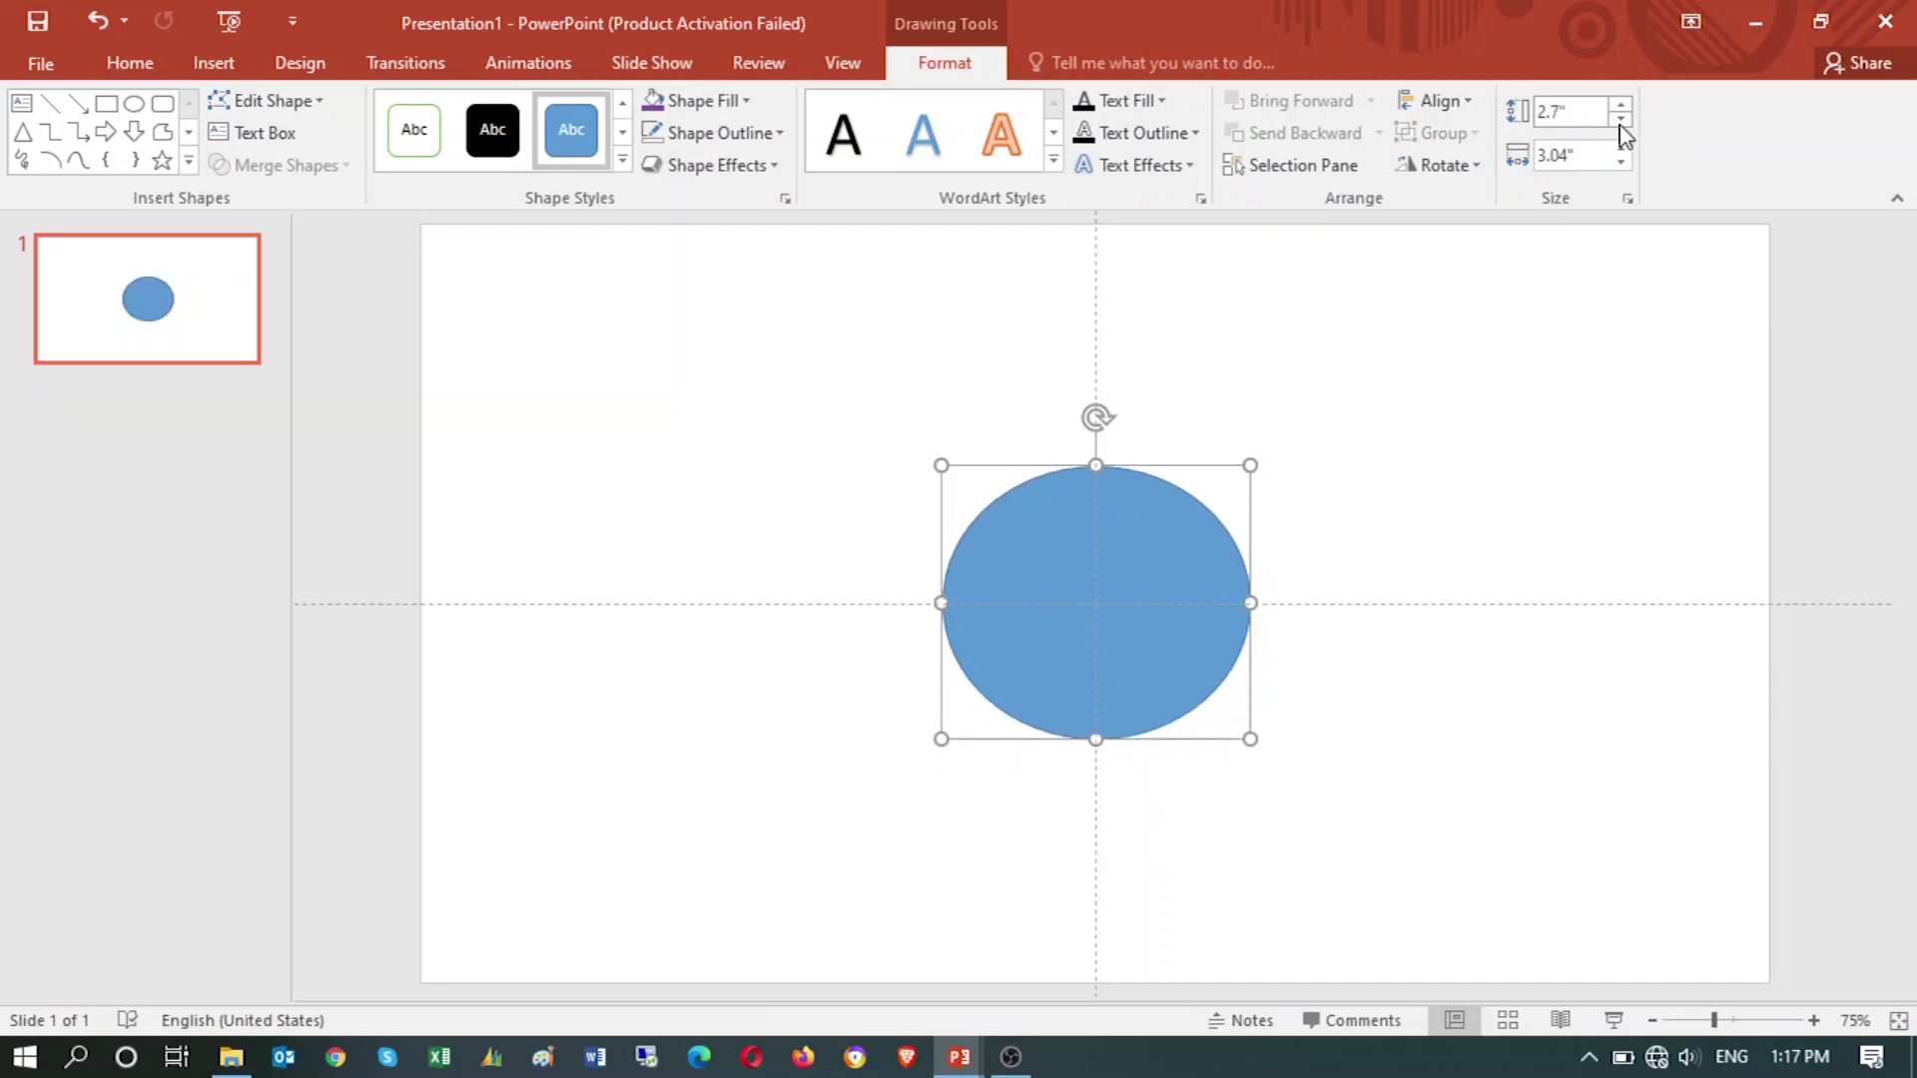
{"action": "left_click", "coordinate": [1621, 162]}
{"action": "left_click", "coordinate": [1622, 162]}
{"action": "left_click", "coordinate": [1622, 161]}
{"action": "left_click", "coordinate": [1621, 162]}
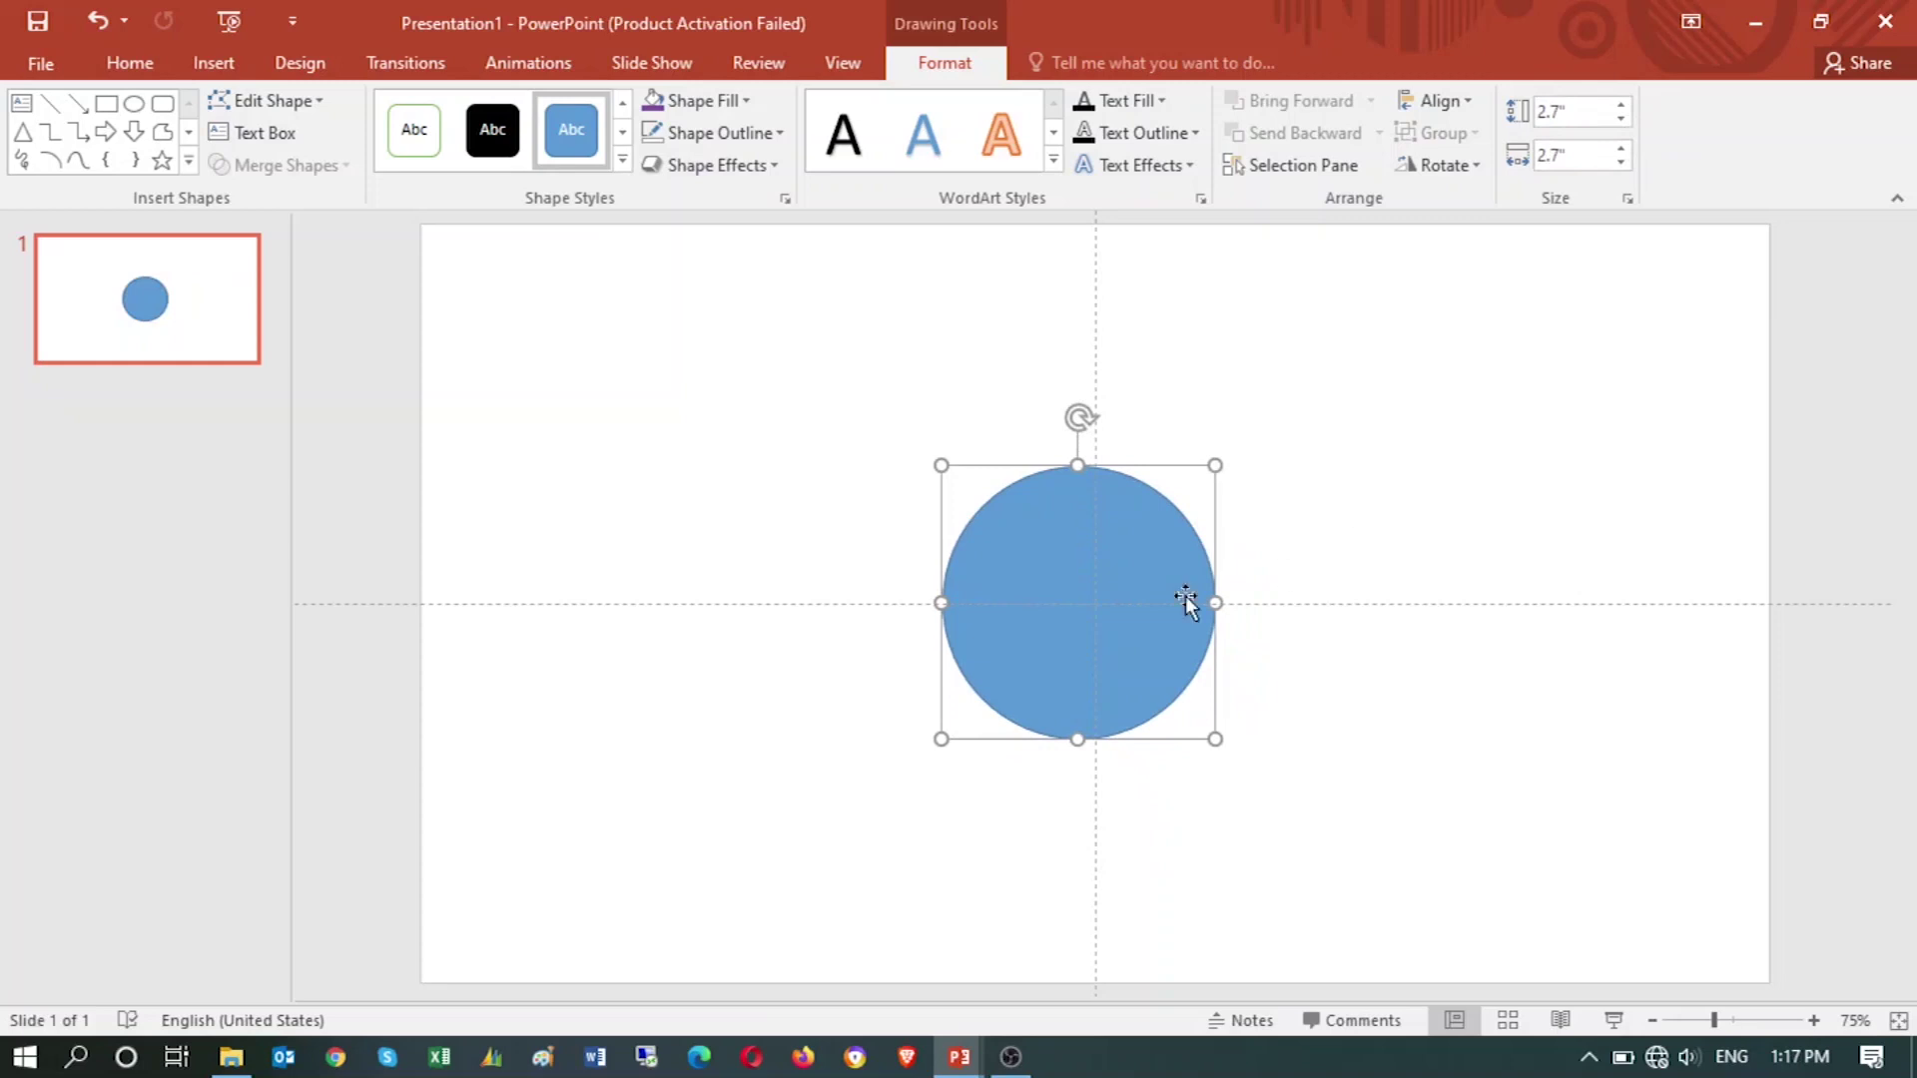
{"action": "left_click_drag", "start_coordinate": [1087, 579], "coordinate": [1105, 579]}
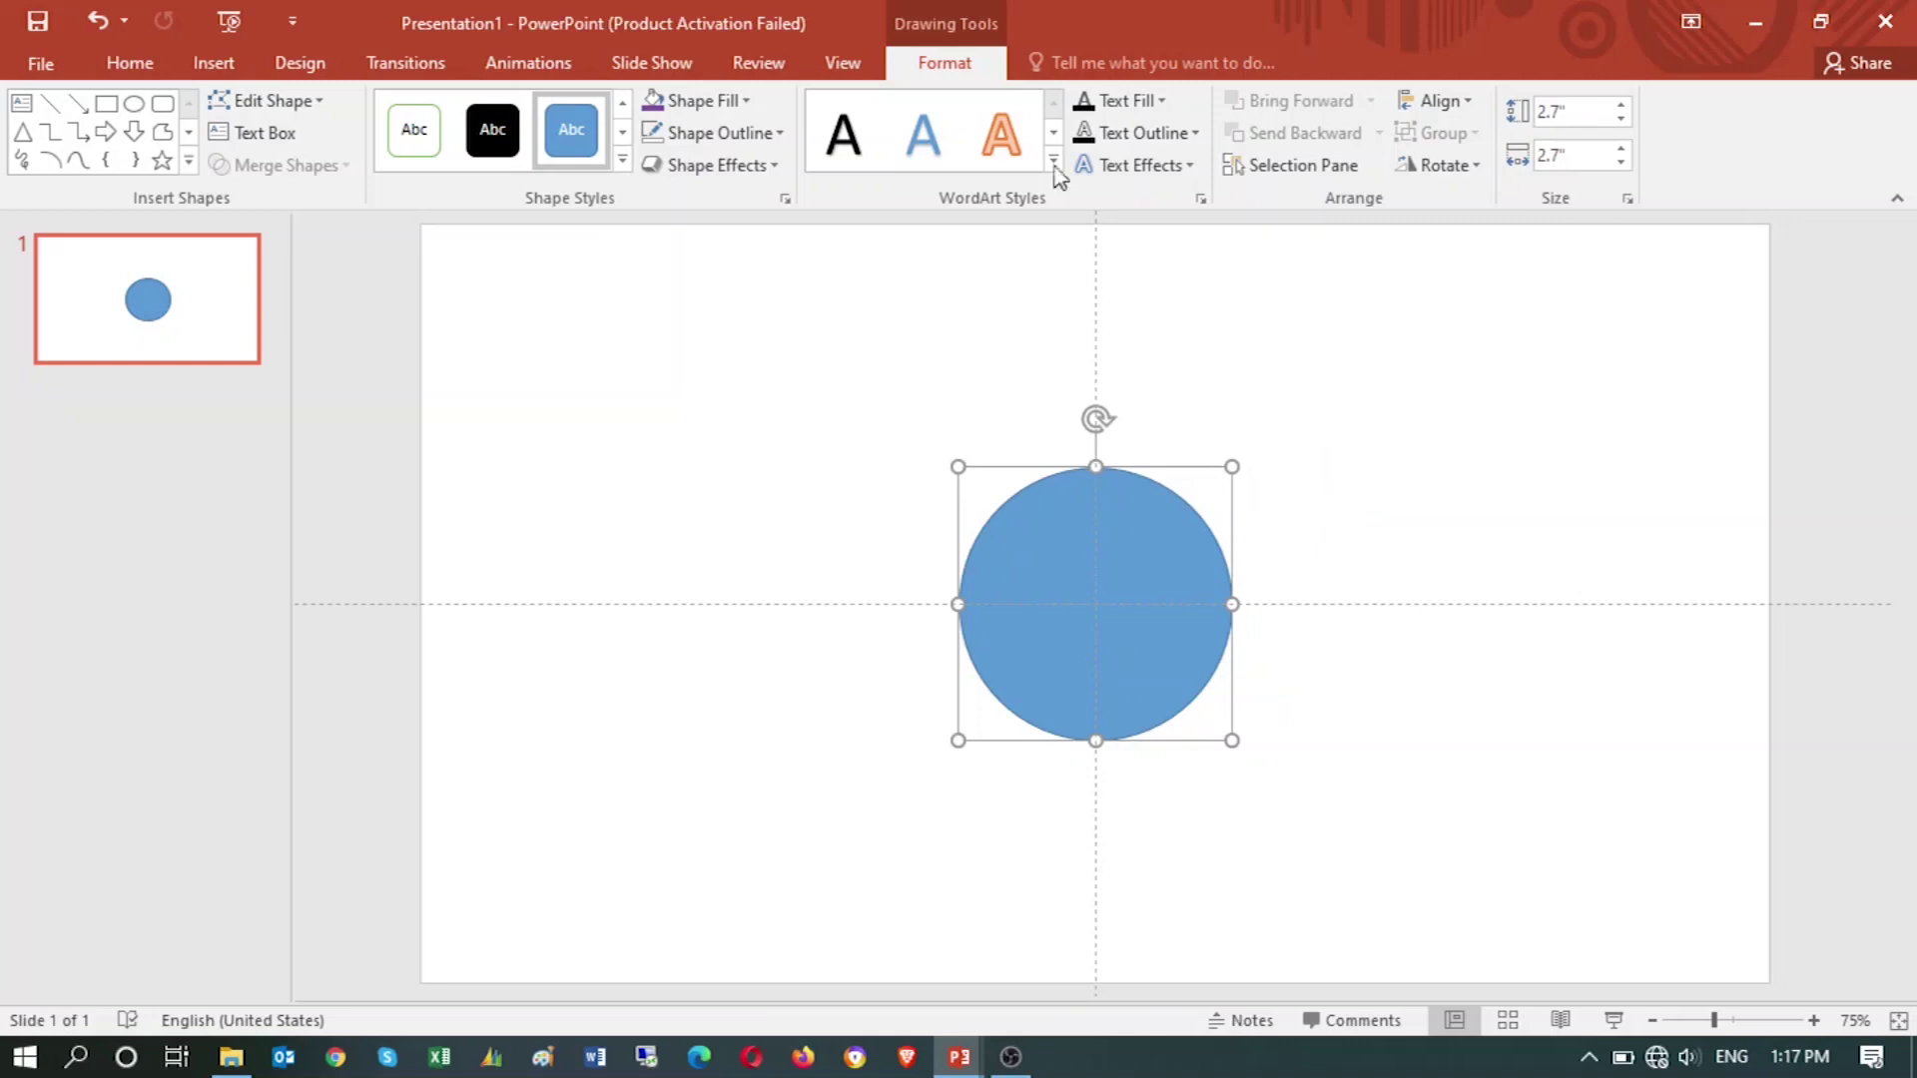
{"action": "left_click", "coordinate": [741, 101]}
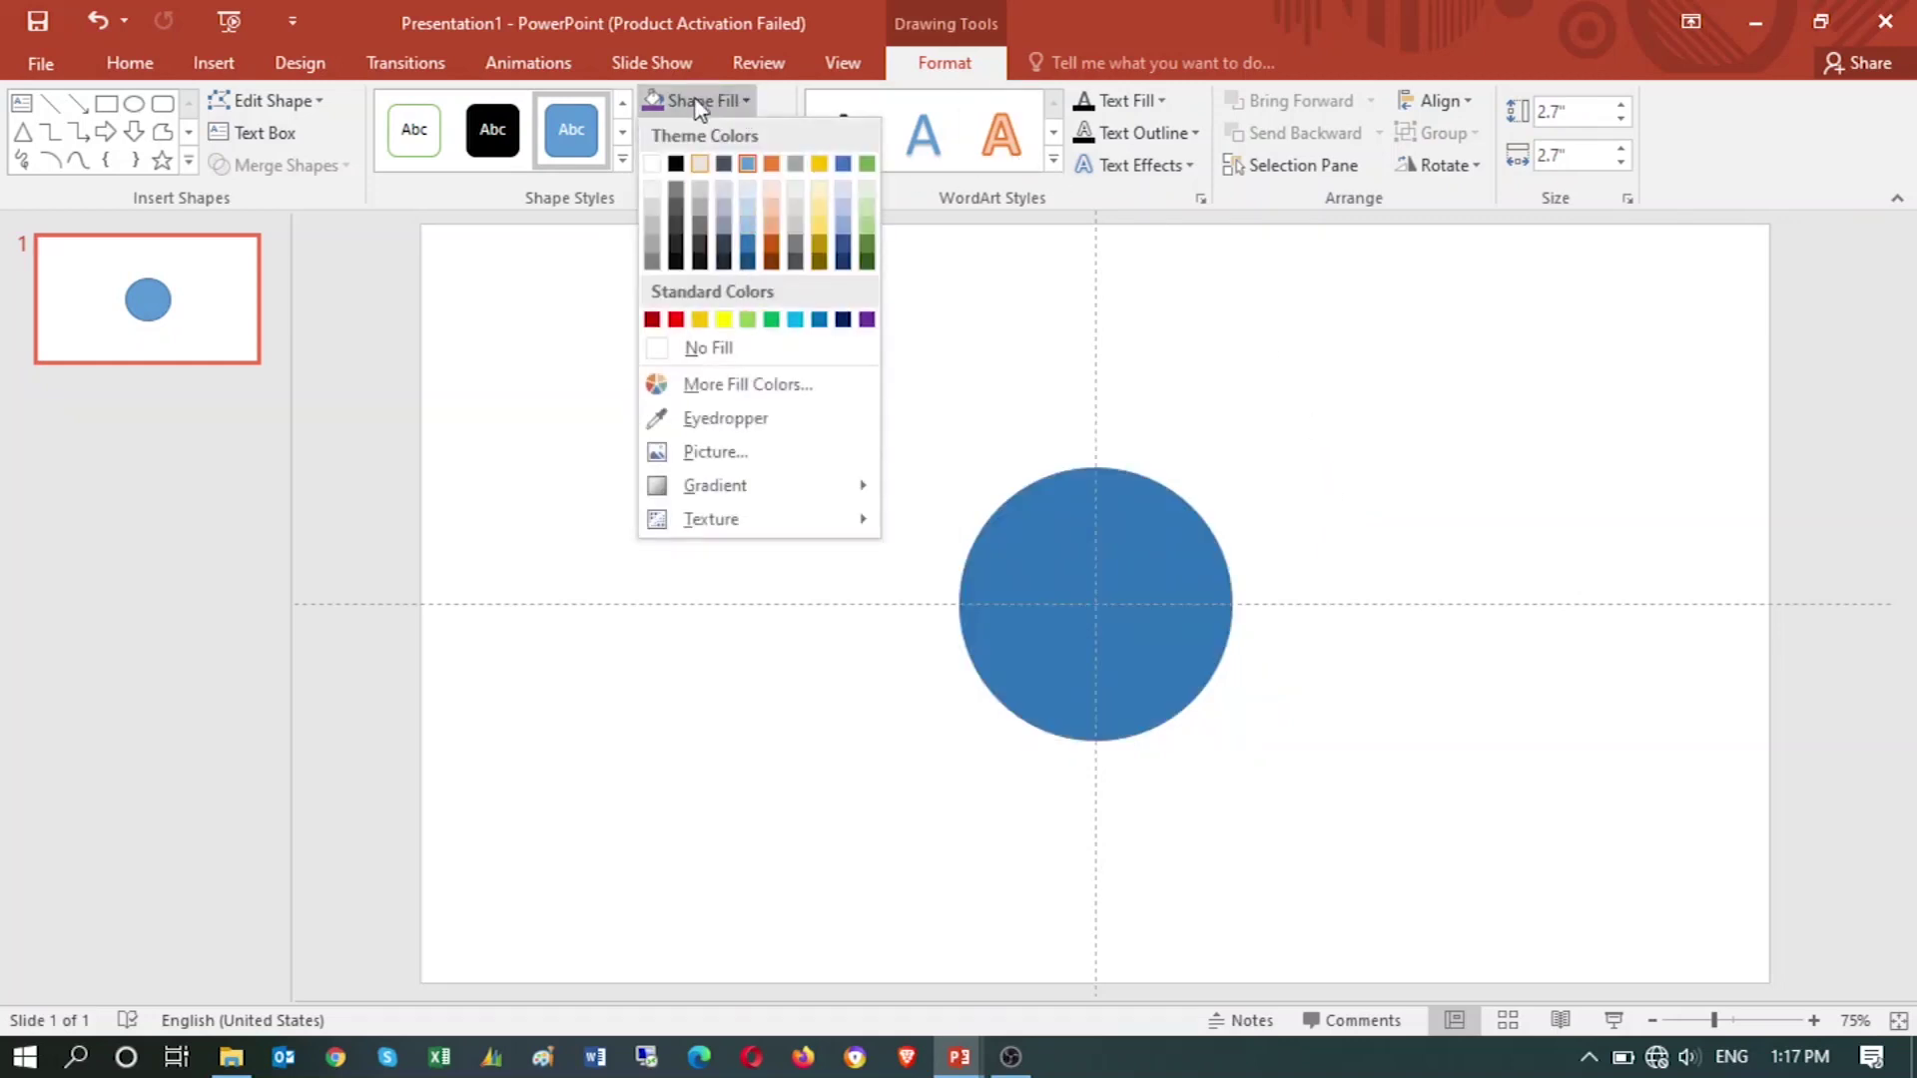
- Give the circle a 6 pt outline weight
{"action": "left_click", "coordinate": [701, 106]}
{"action": "left_click", "coordinate": [703, 110]}
{"action": "left_click", "coordinate": [724, 100]}
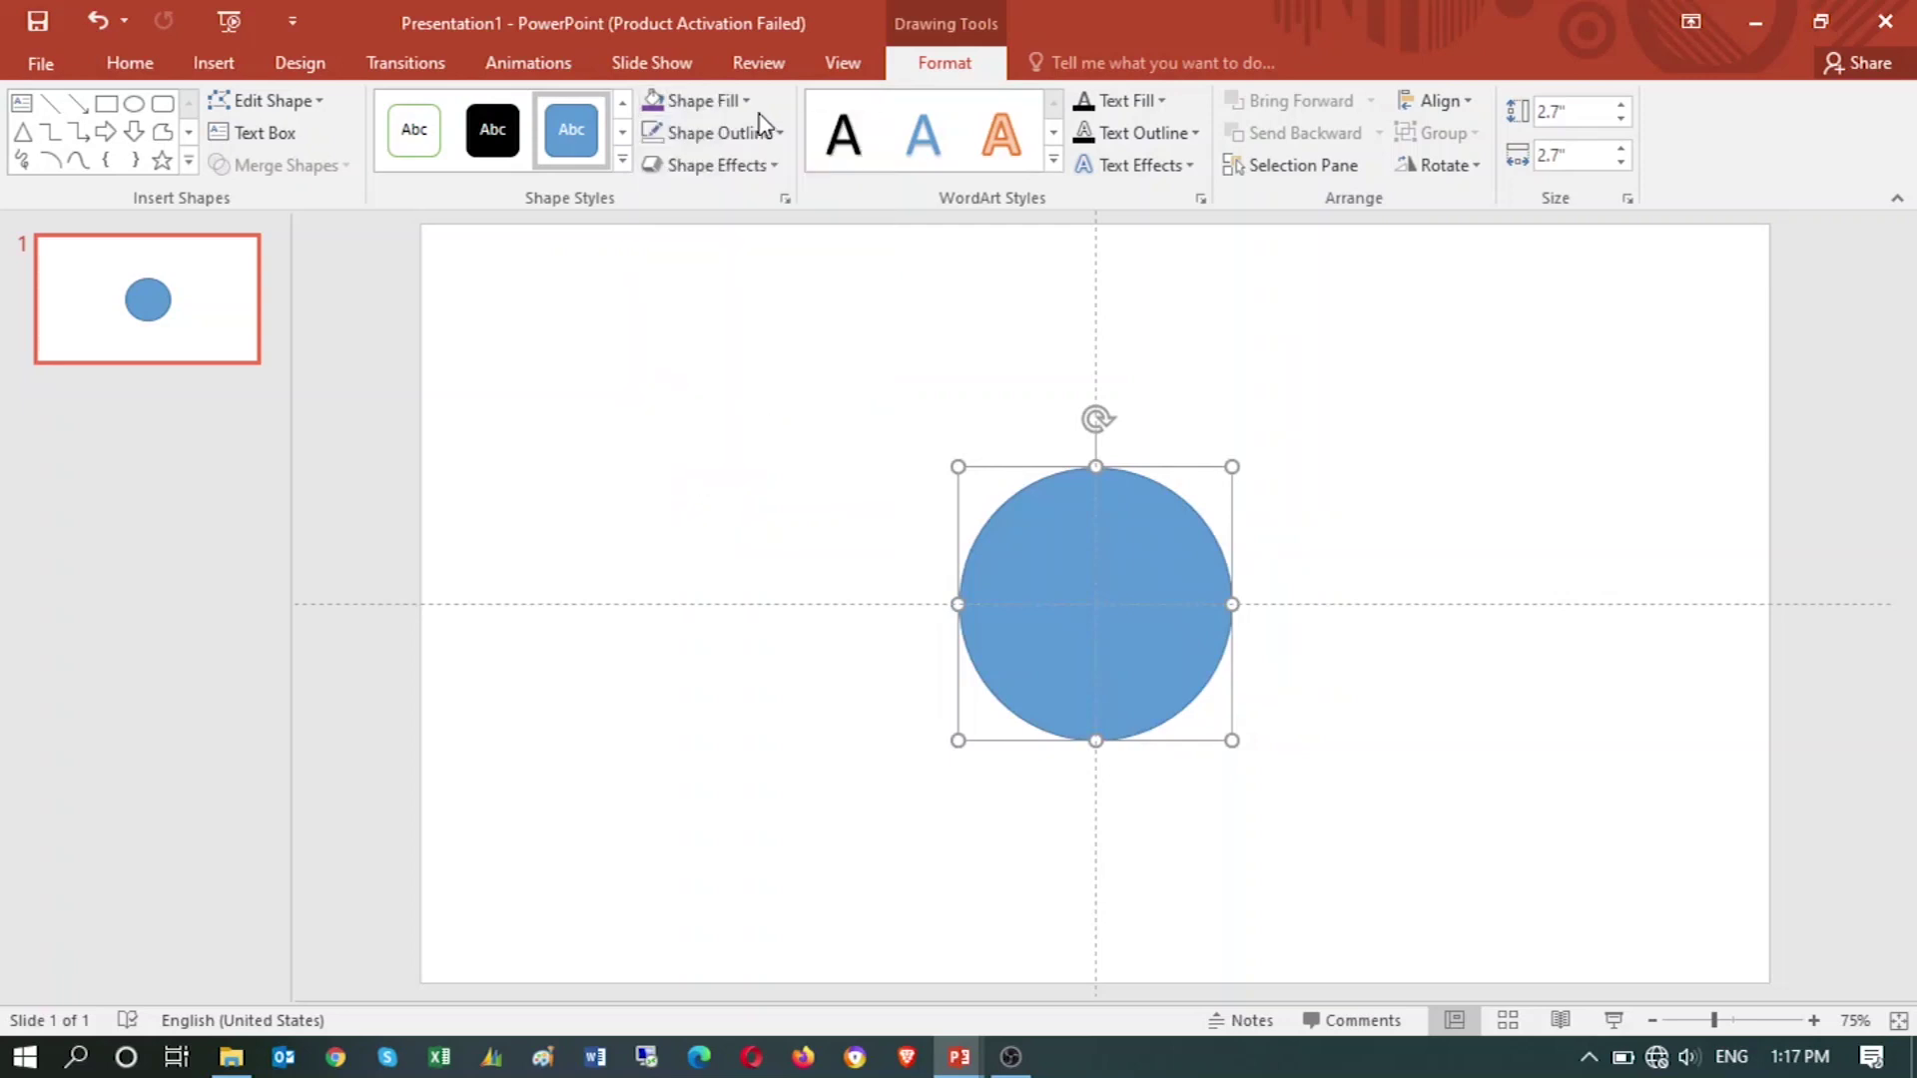
{"action": "left_click", "coordinate": [733, 133]}
{"action": "mouse_move", "coordinate": [710, 484]}
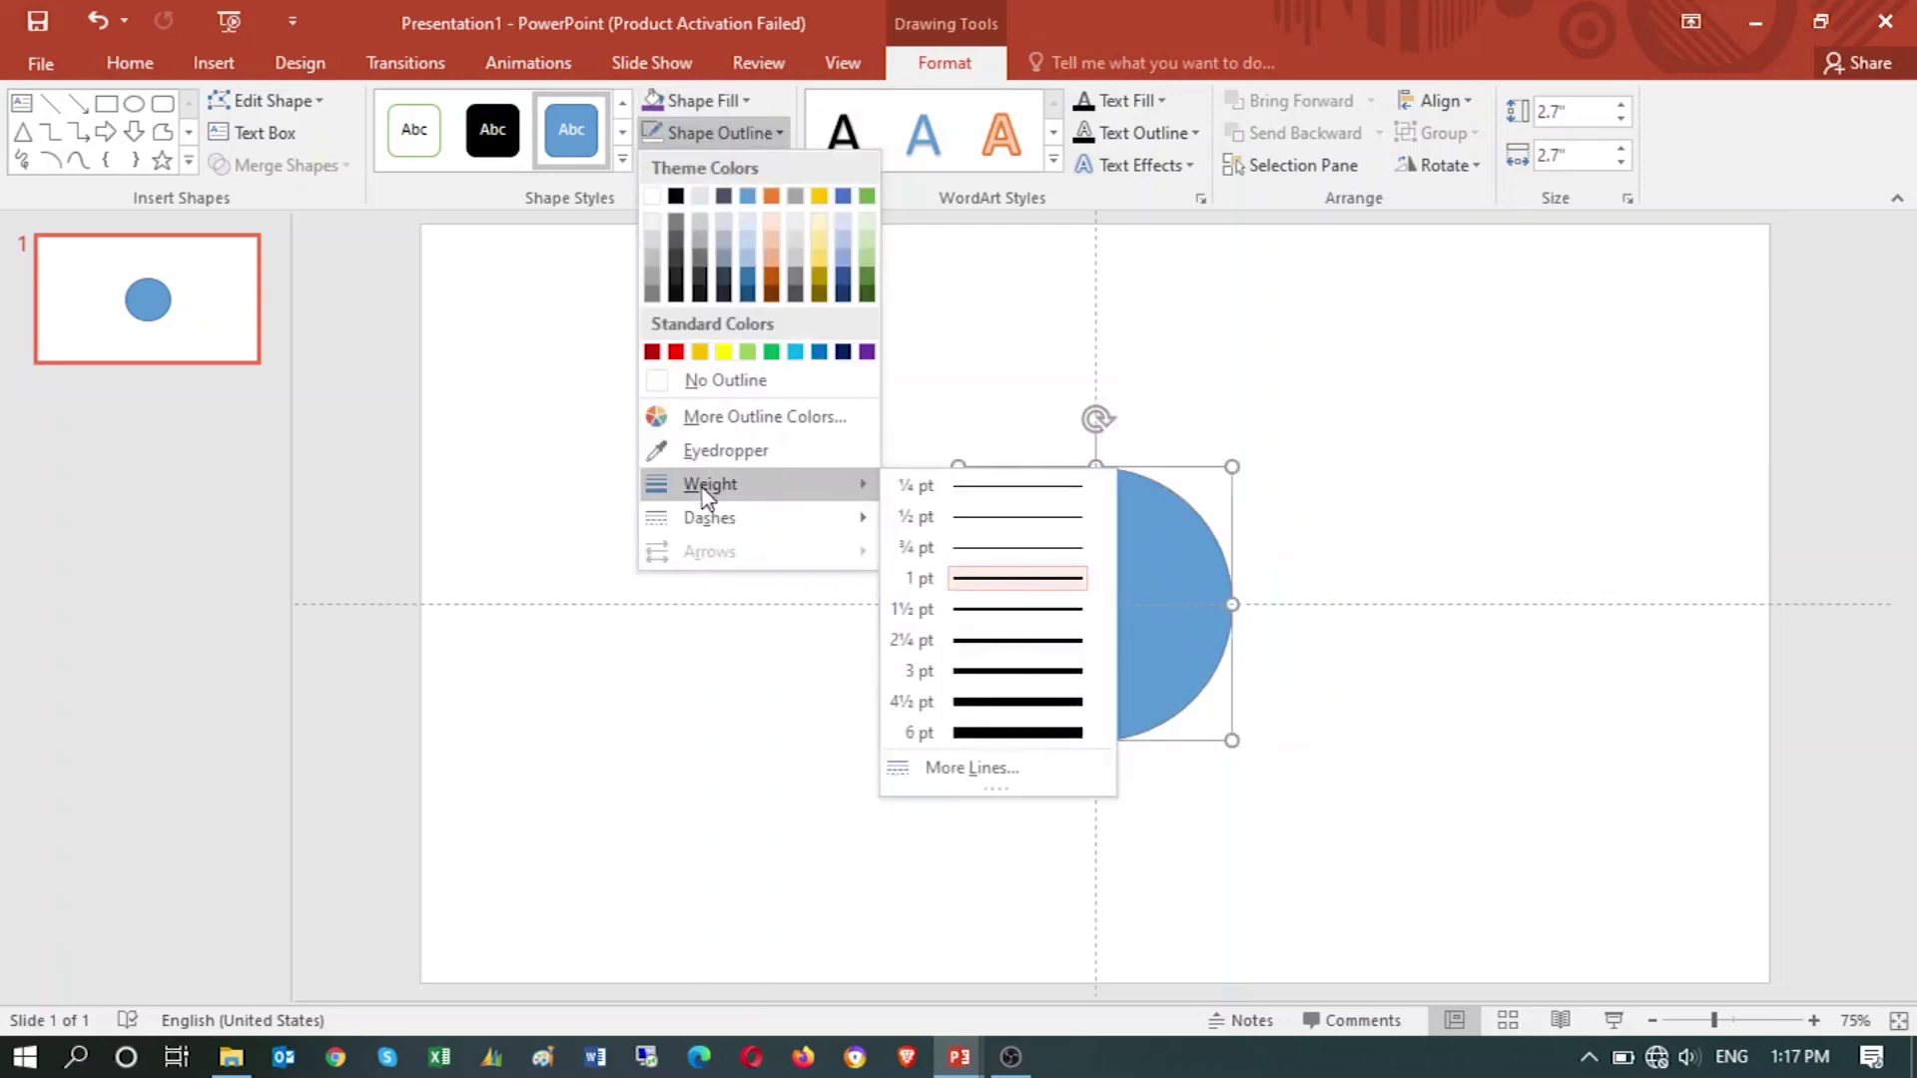
{"action": "left_click", "coordinate": [1009, 734]}
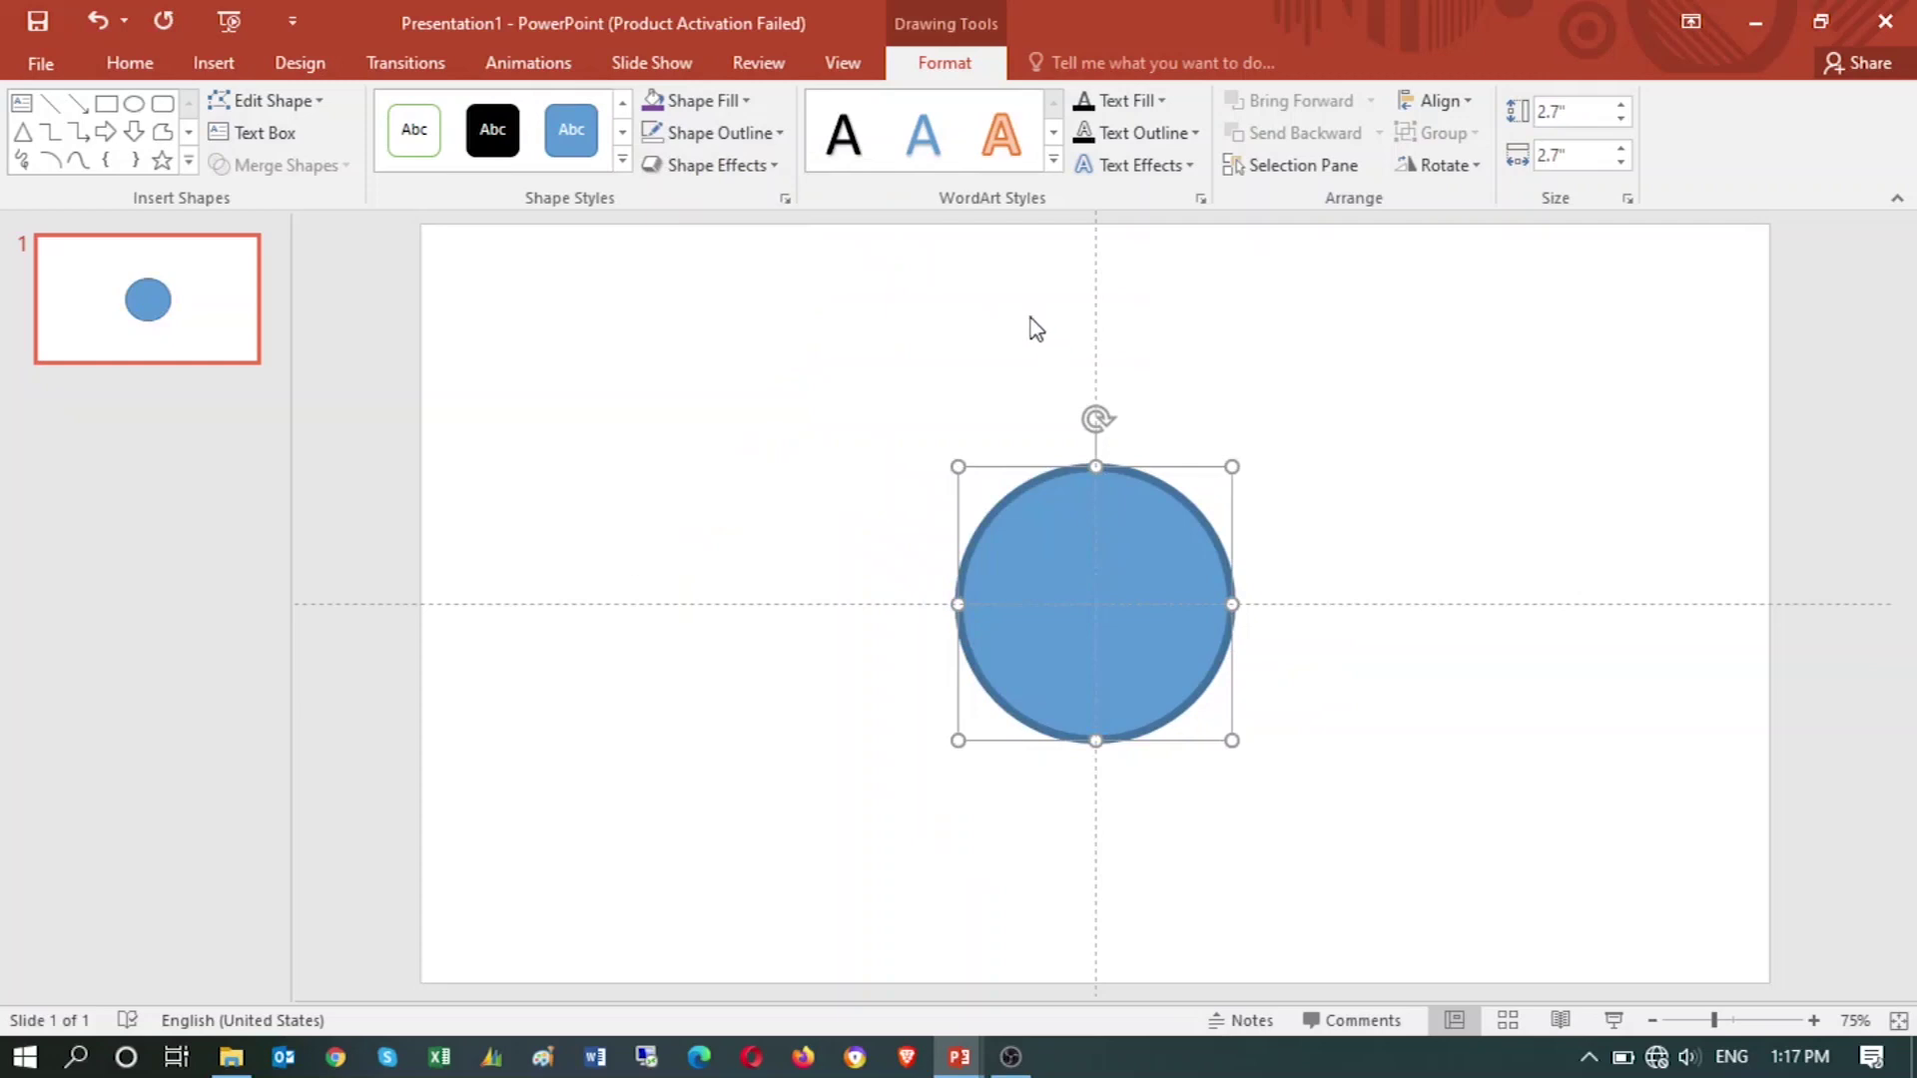
- Set the circle's outline colour to dark purple RGB 31, 13, 45
{"action": "left_click", "coordinate": [733, 98]}
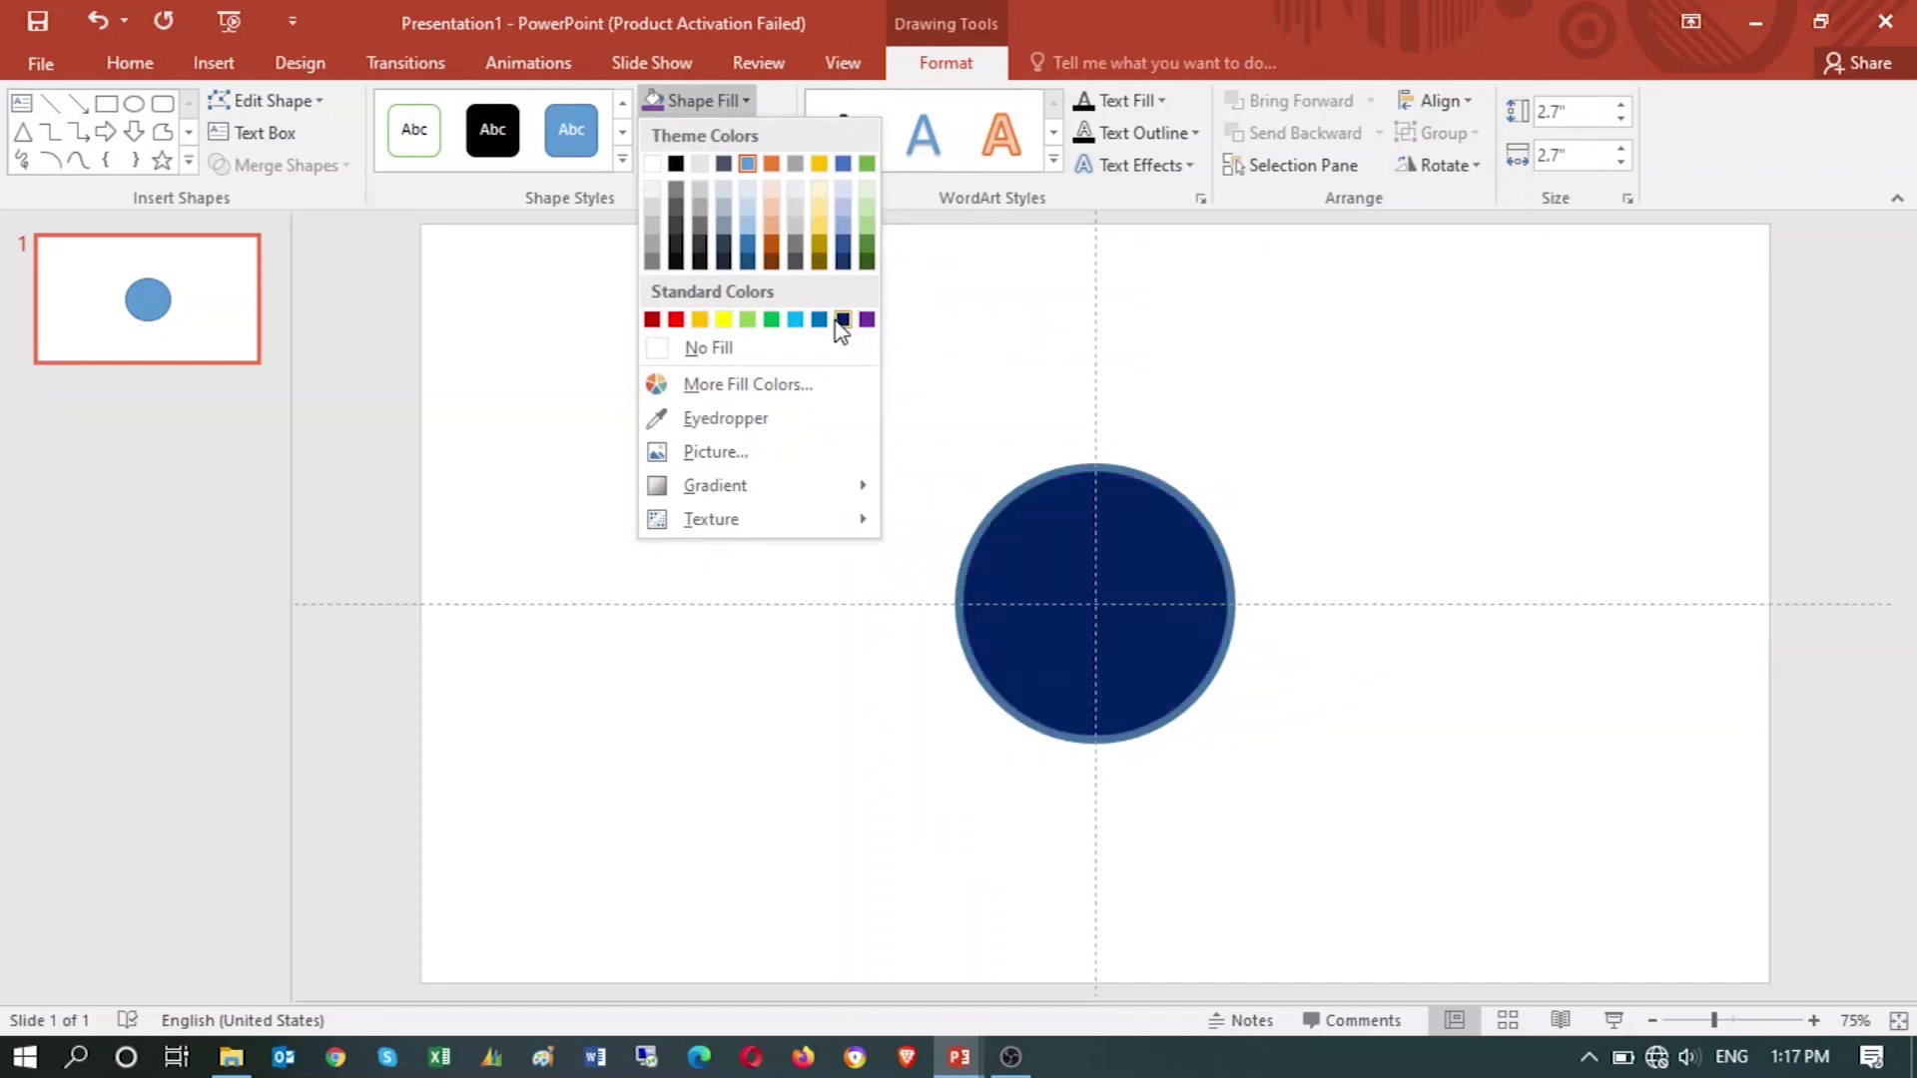
{"action": "left_click", "coordinate": [950, 279]}
{"action": "left_click", "coordinate": [732, 136]}
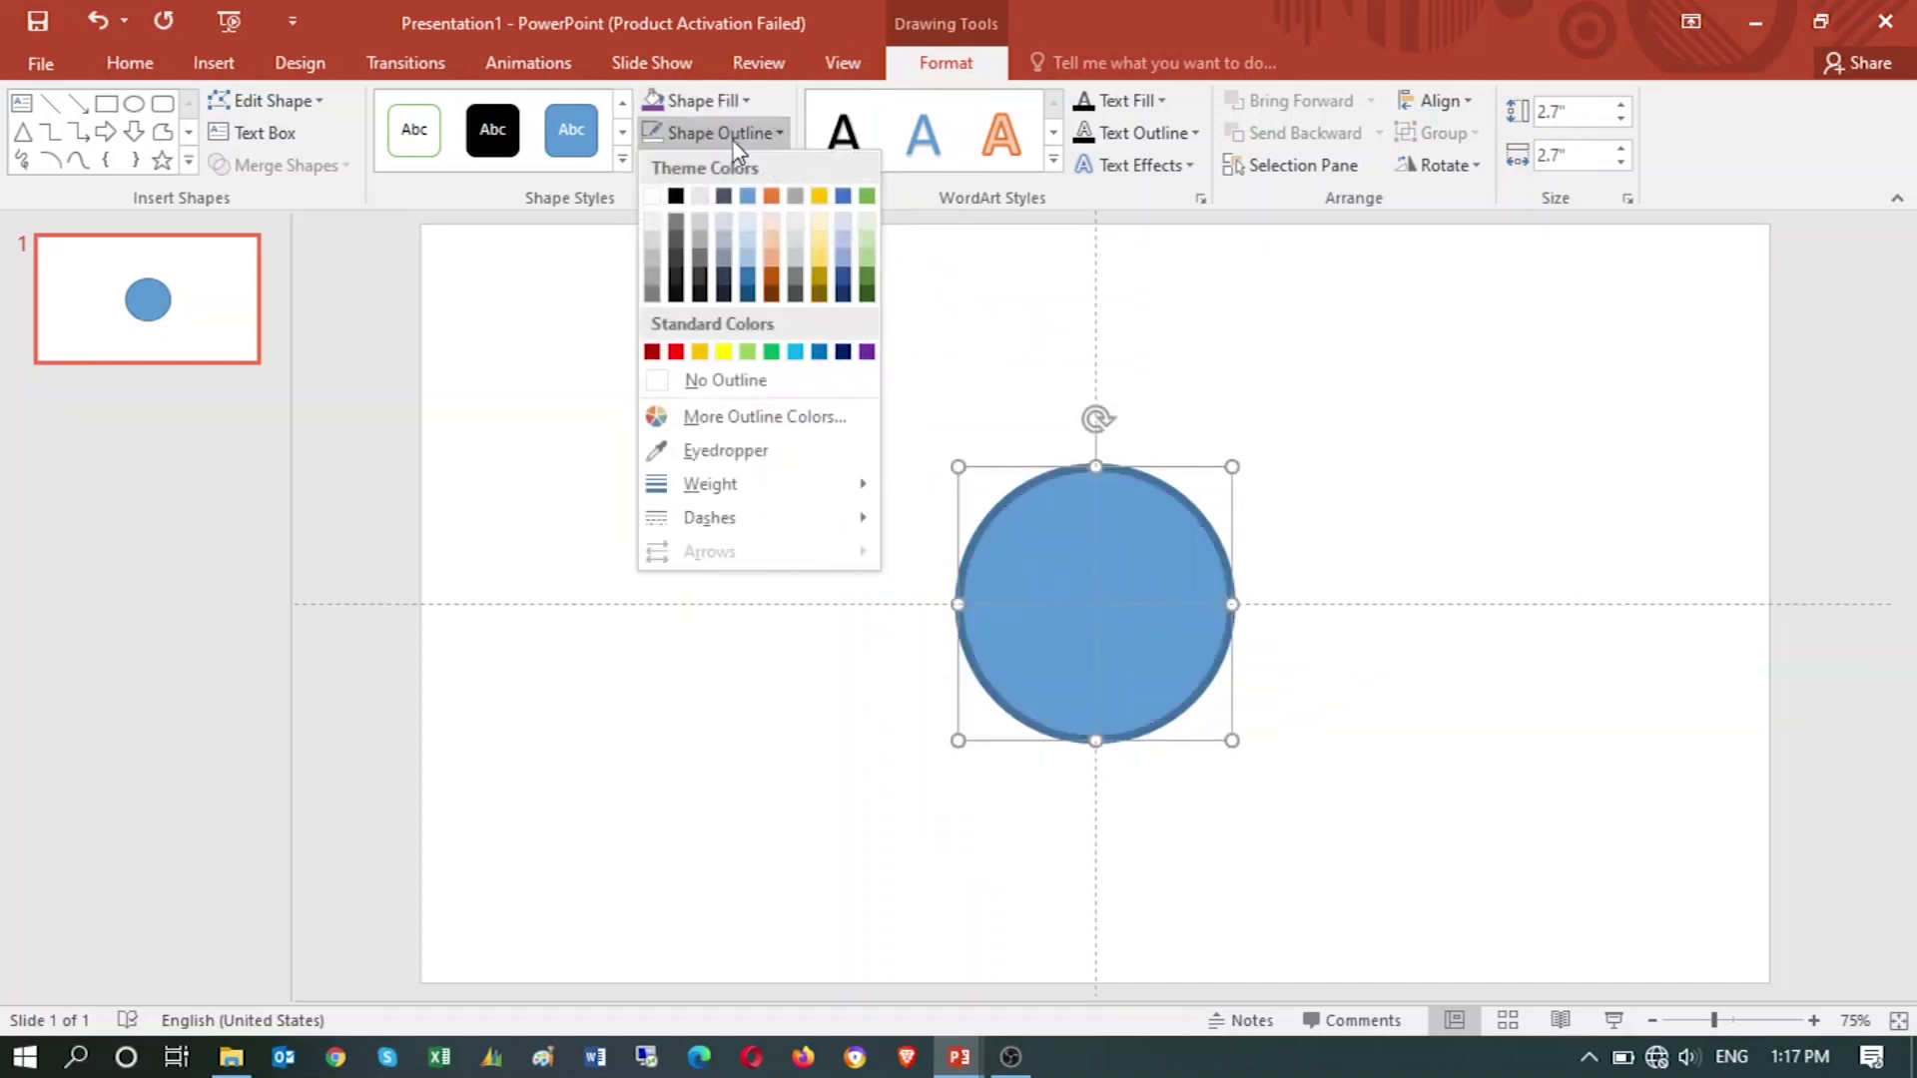
{"action": "left_click", "coordinate": [868, 352]}
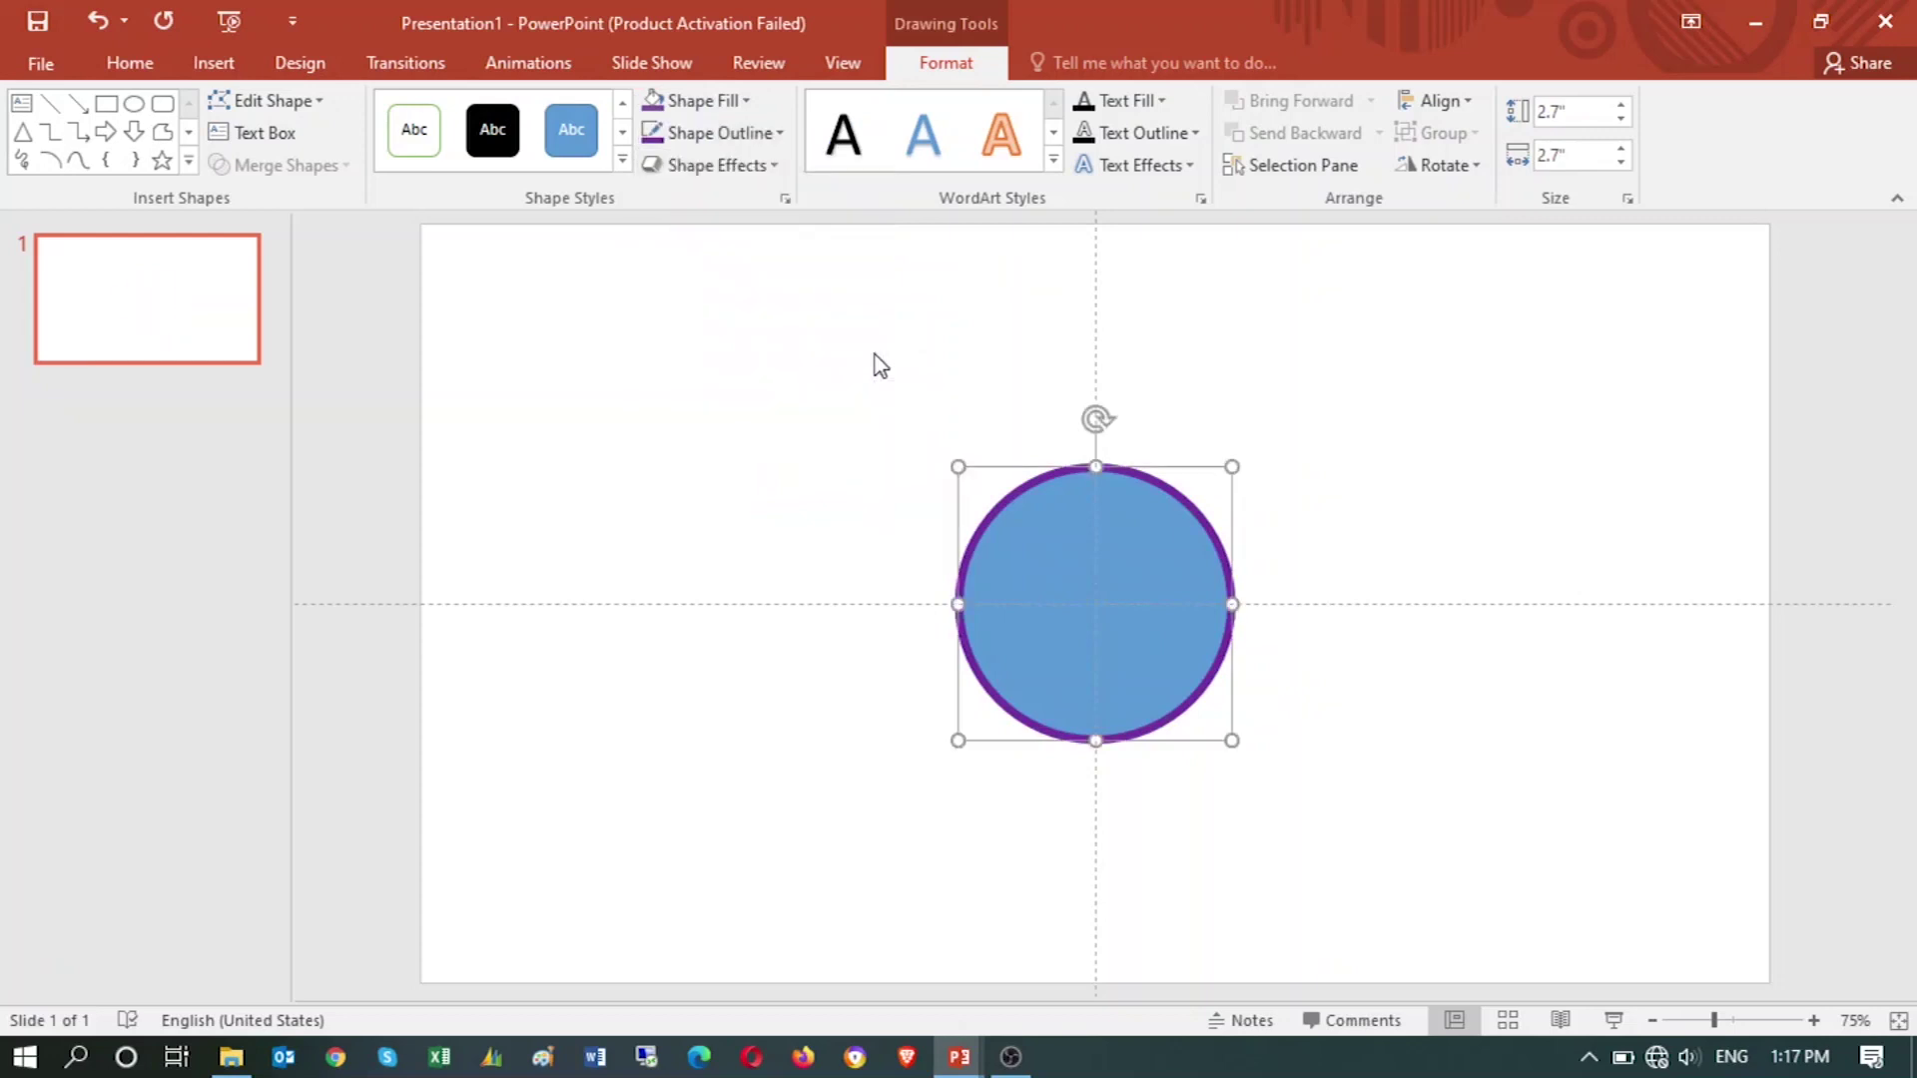
{"action": "left_click", "coordinate": [723, 136]}
{"action": "left_click", "coordinate": [723, 420]}
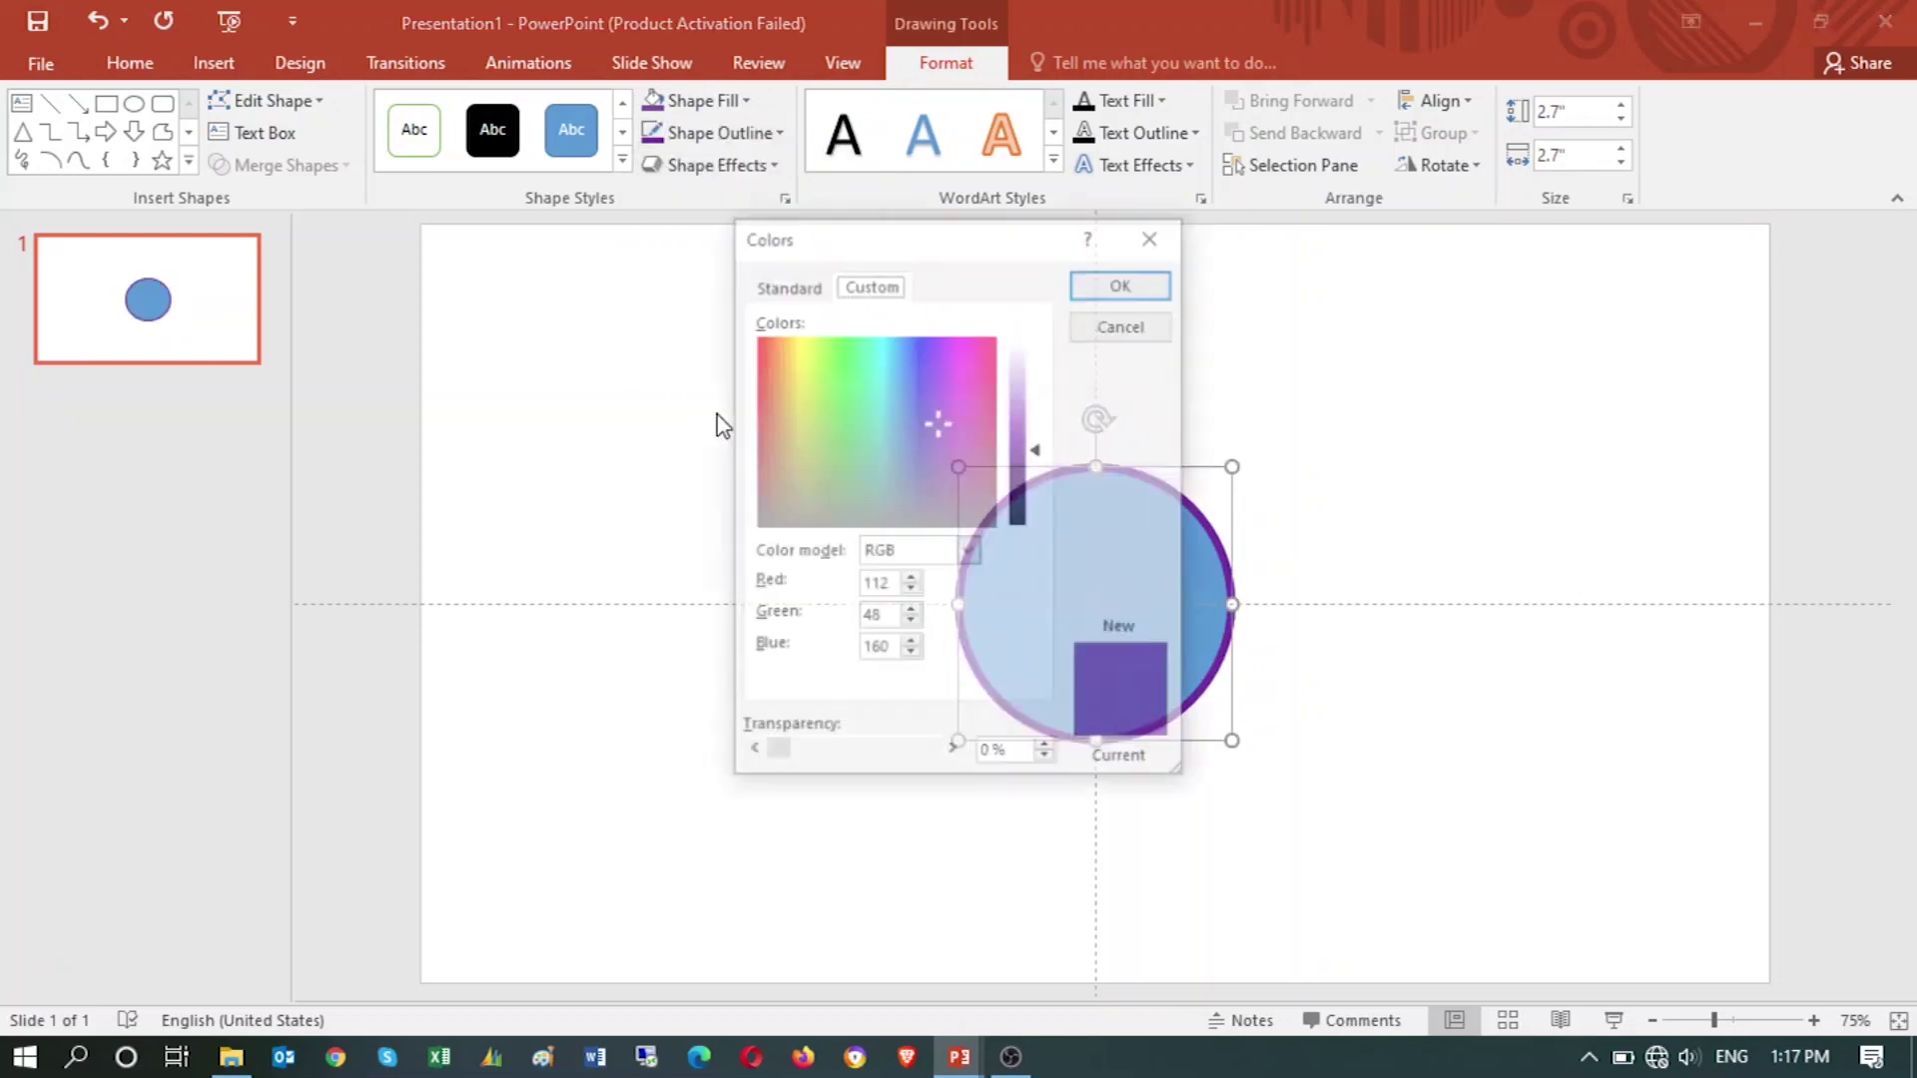
{"action": "left_click", "coordinate": [1030, 516]}
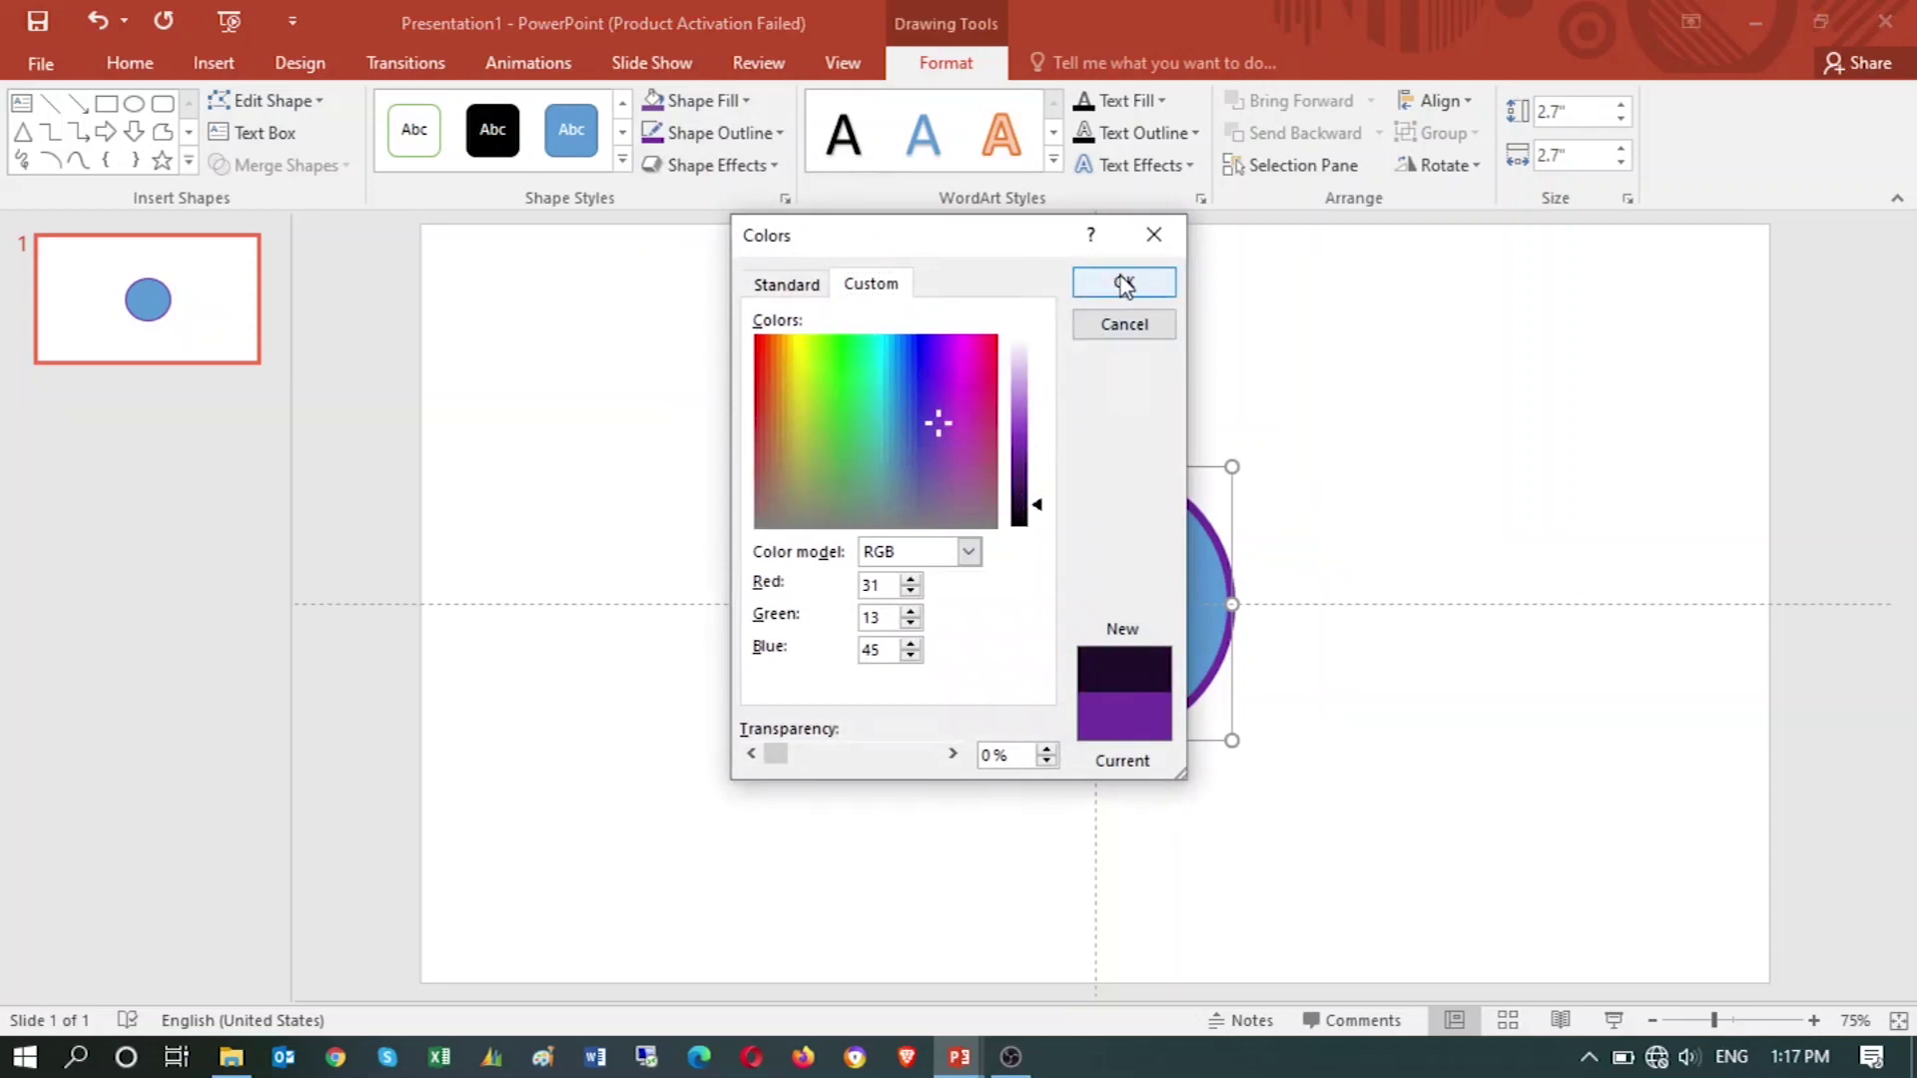
{"action": "left_click", "coordinate": [1123, 283]}
- Set the circle's fill to No Fill
{"action": "left_click", "coordinate": [890, 480]}
{"action": "left_click", "coordinate": [1069, 548]}
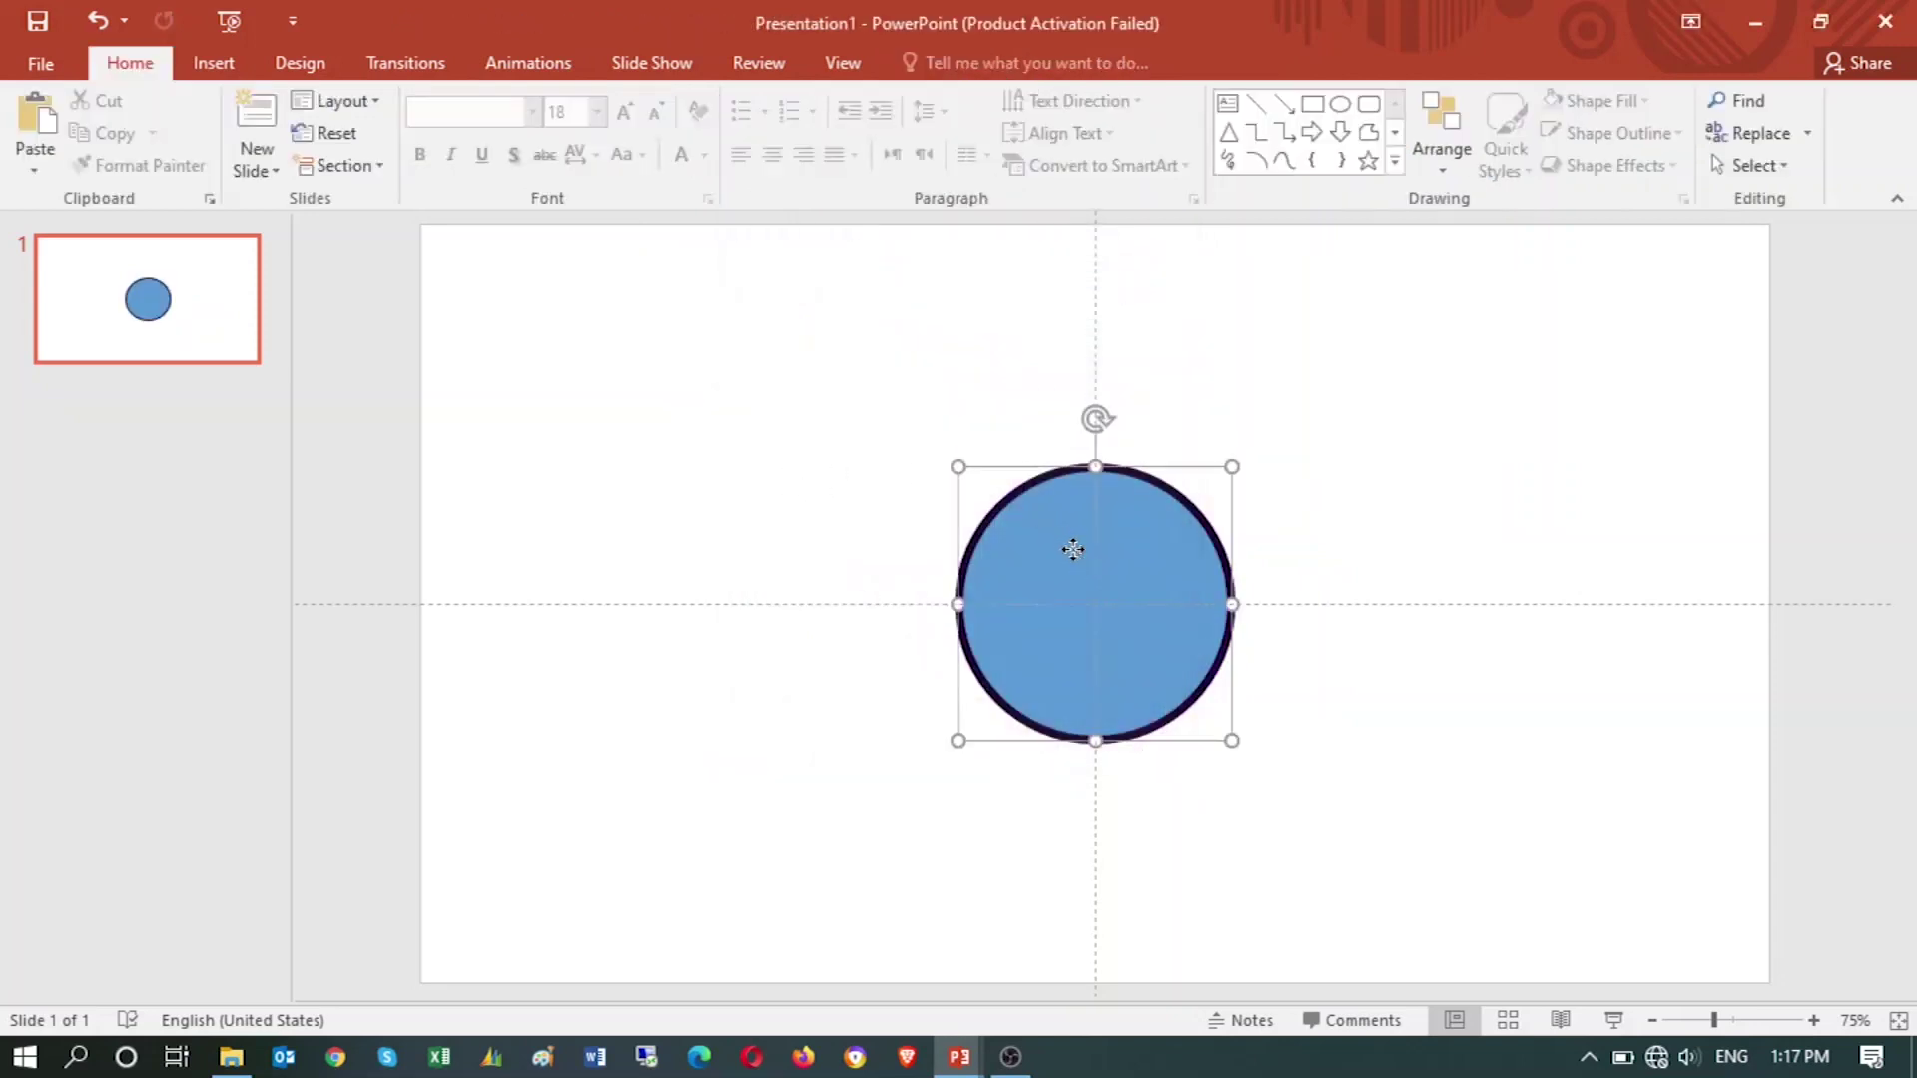
{"action": "left_click", "coordinate": [945, 62]}
{"action": "left_click", "coordinate": [733, 103]}
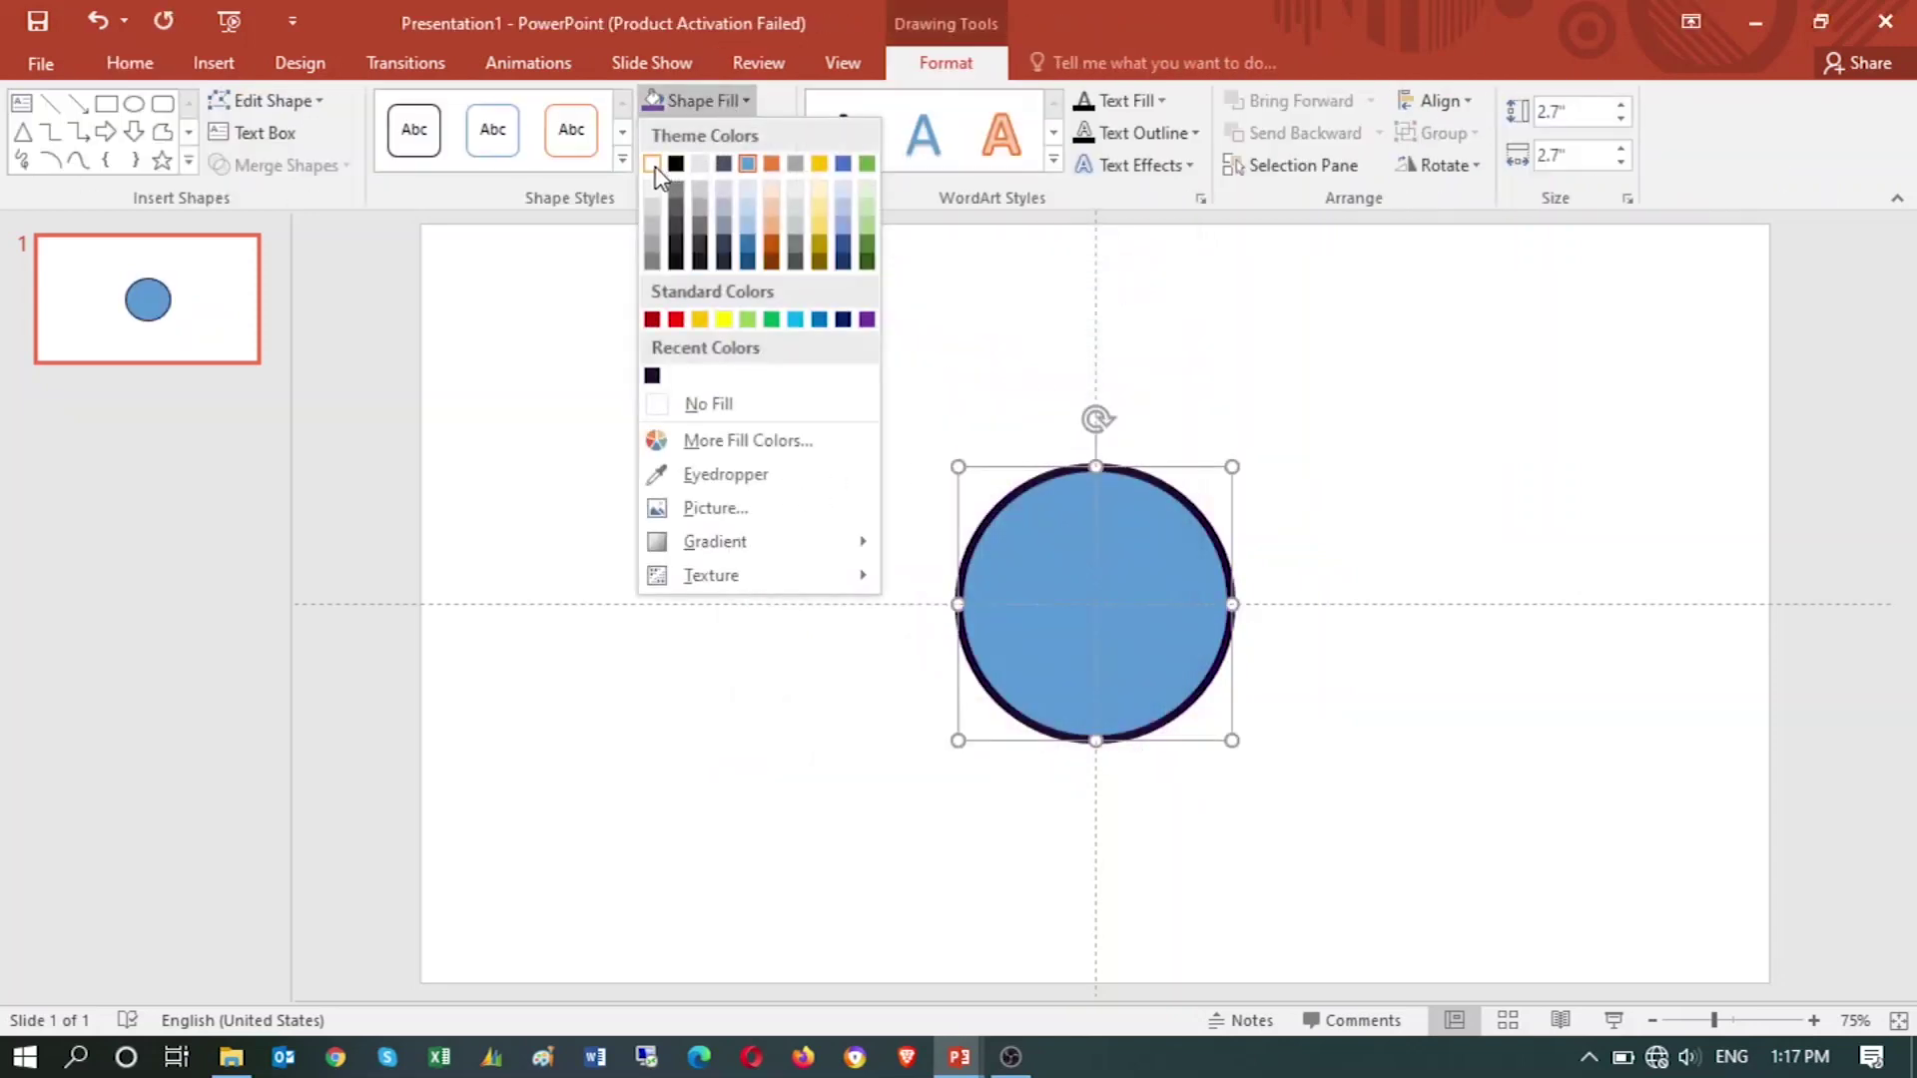
{"action": "left_click", "coordinate": [679, 402]}
{"action": "left_click", "coordinate": [1323, 476]}
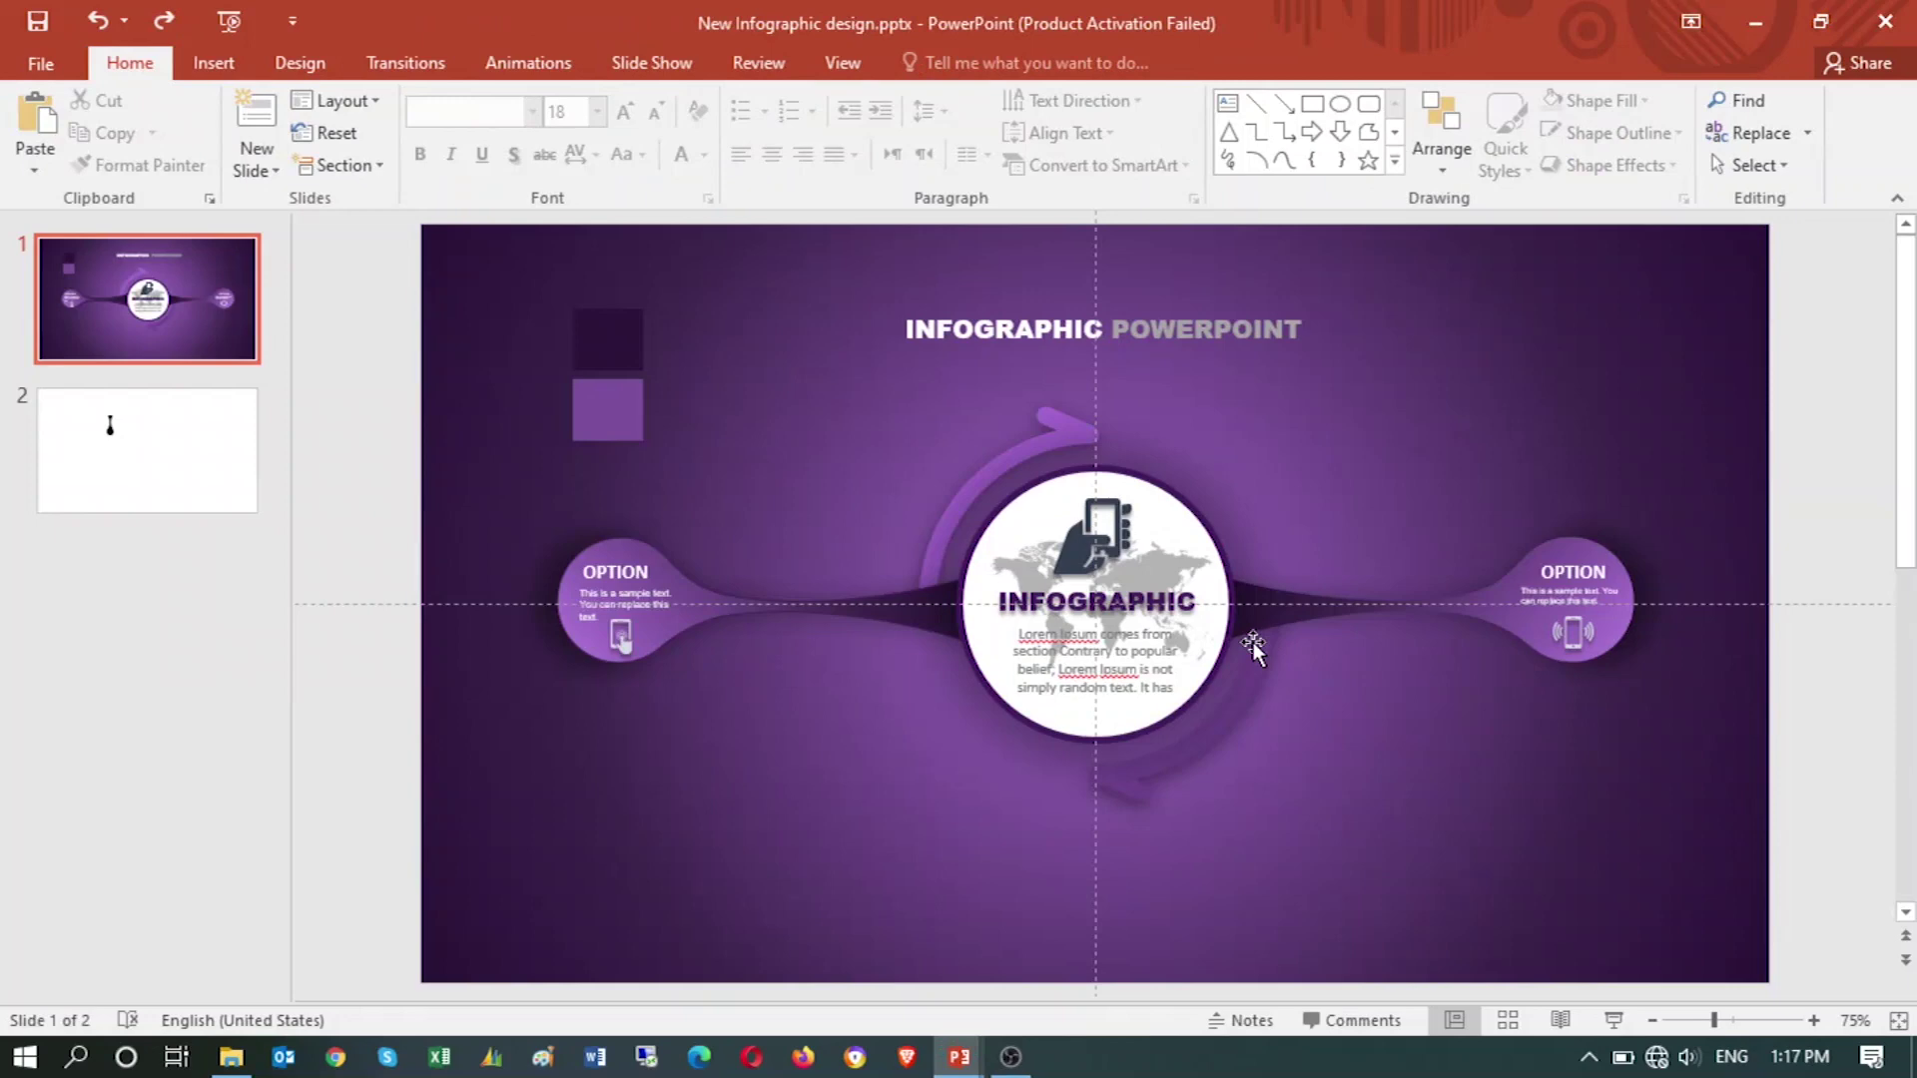
- Copy the black teardrop from slide 2 of the reference file into Presentation1
{"action": "key", "text": "alt+Tab"}
{"action": "key", "text": "alt+Tab"}
{"action": "left_click", "coordinate": [150, 439]}
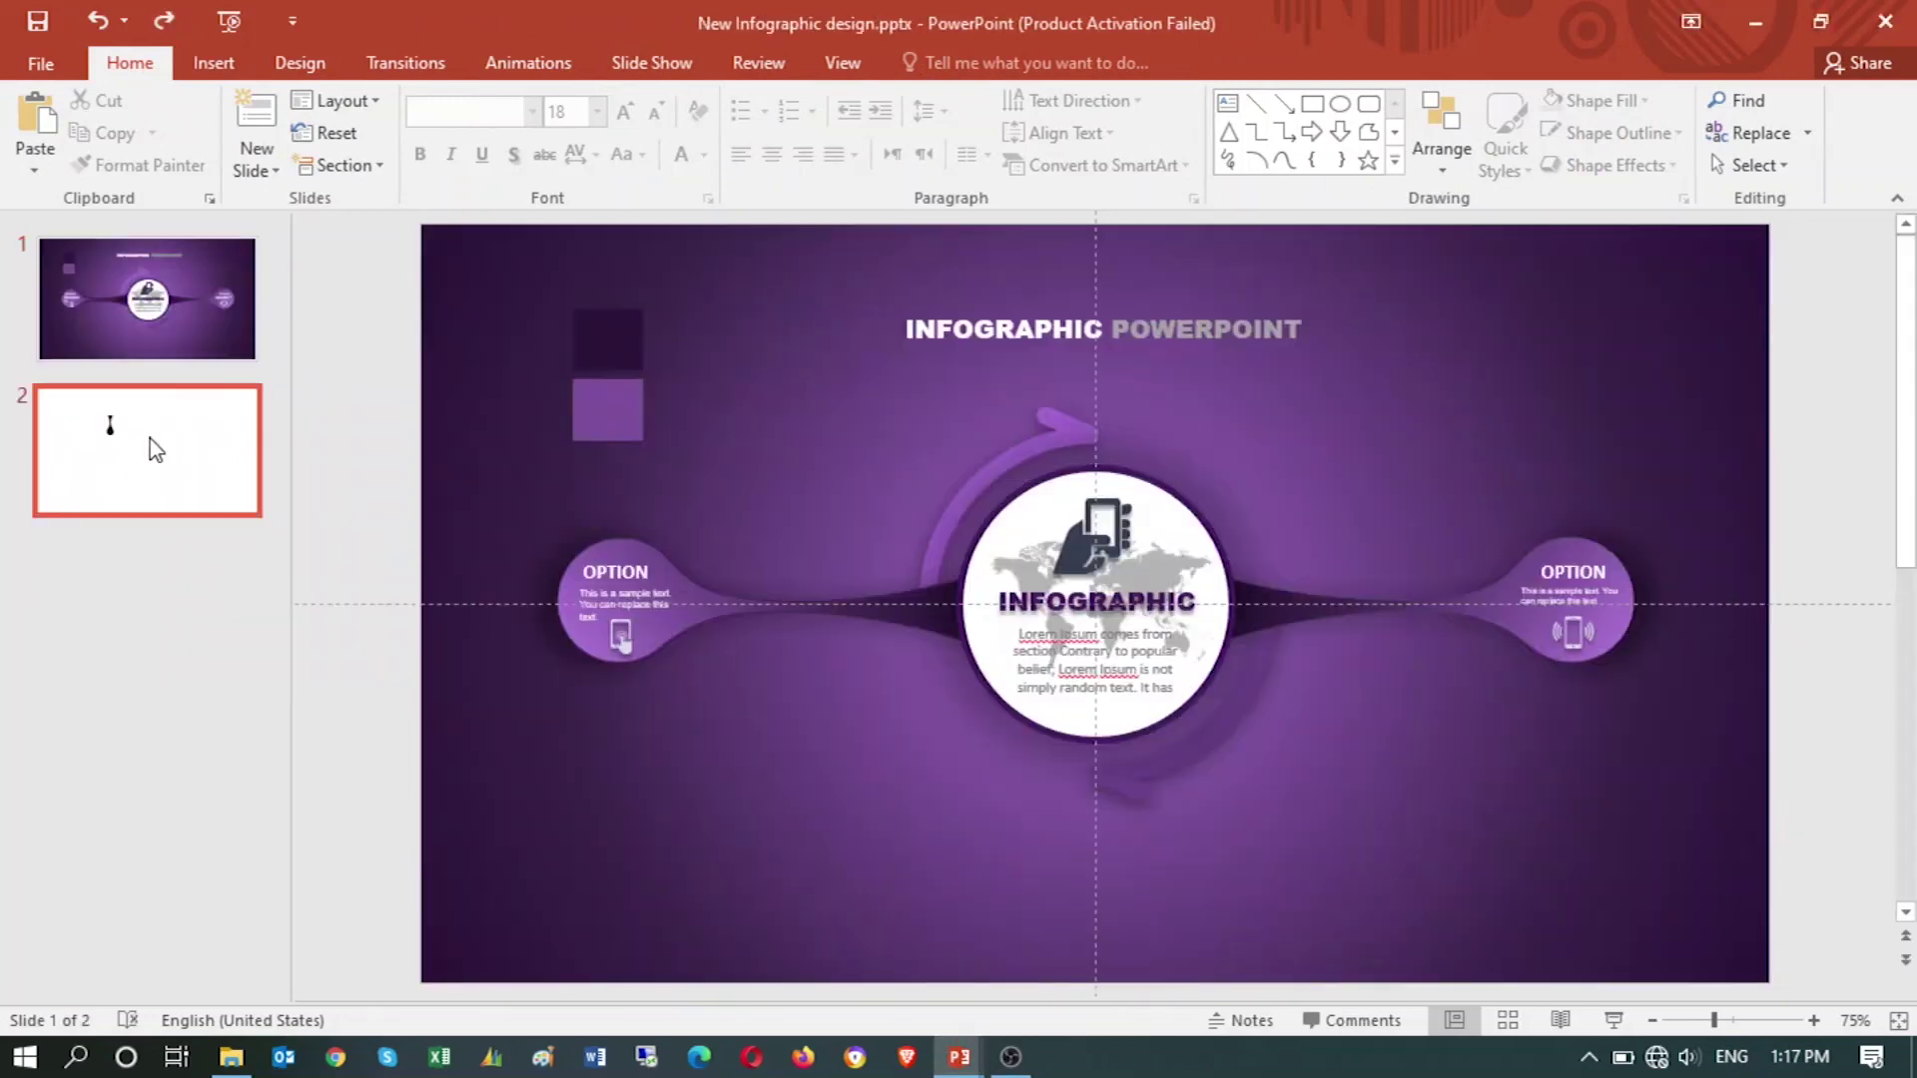
{"action": "left_click", "coordinate": [868, 467]}
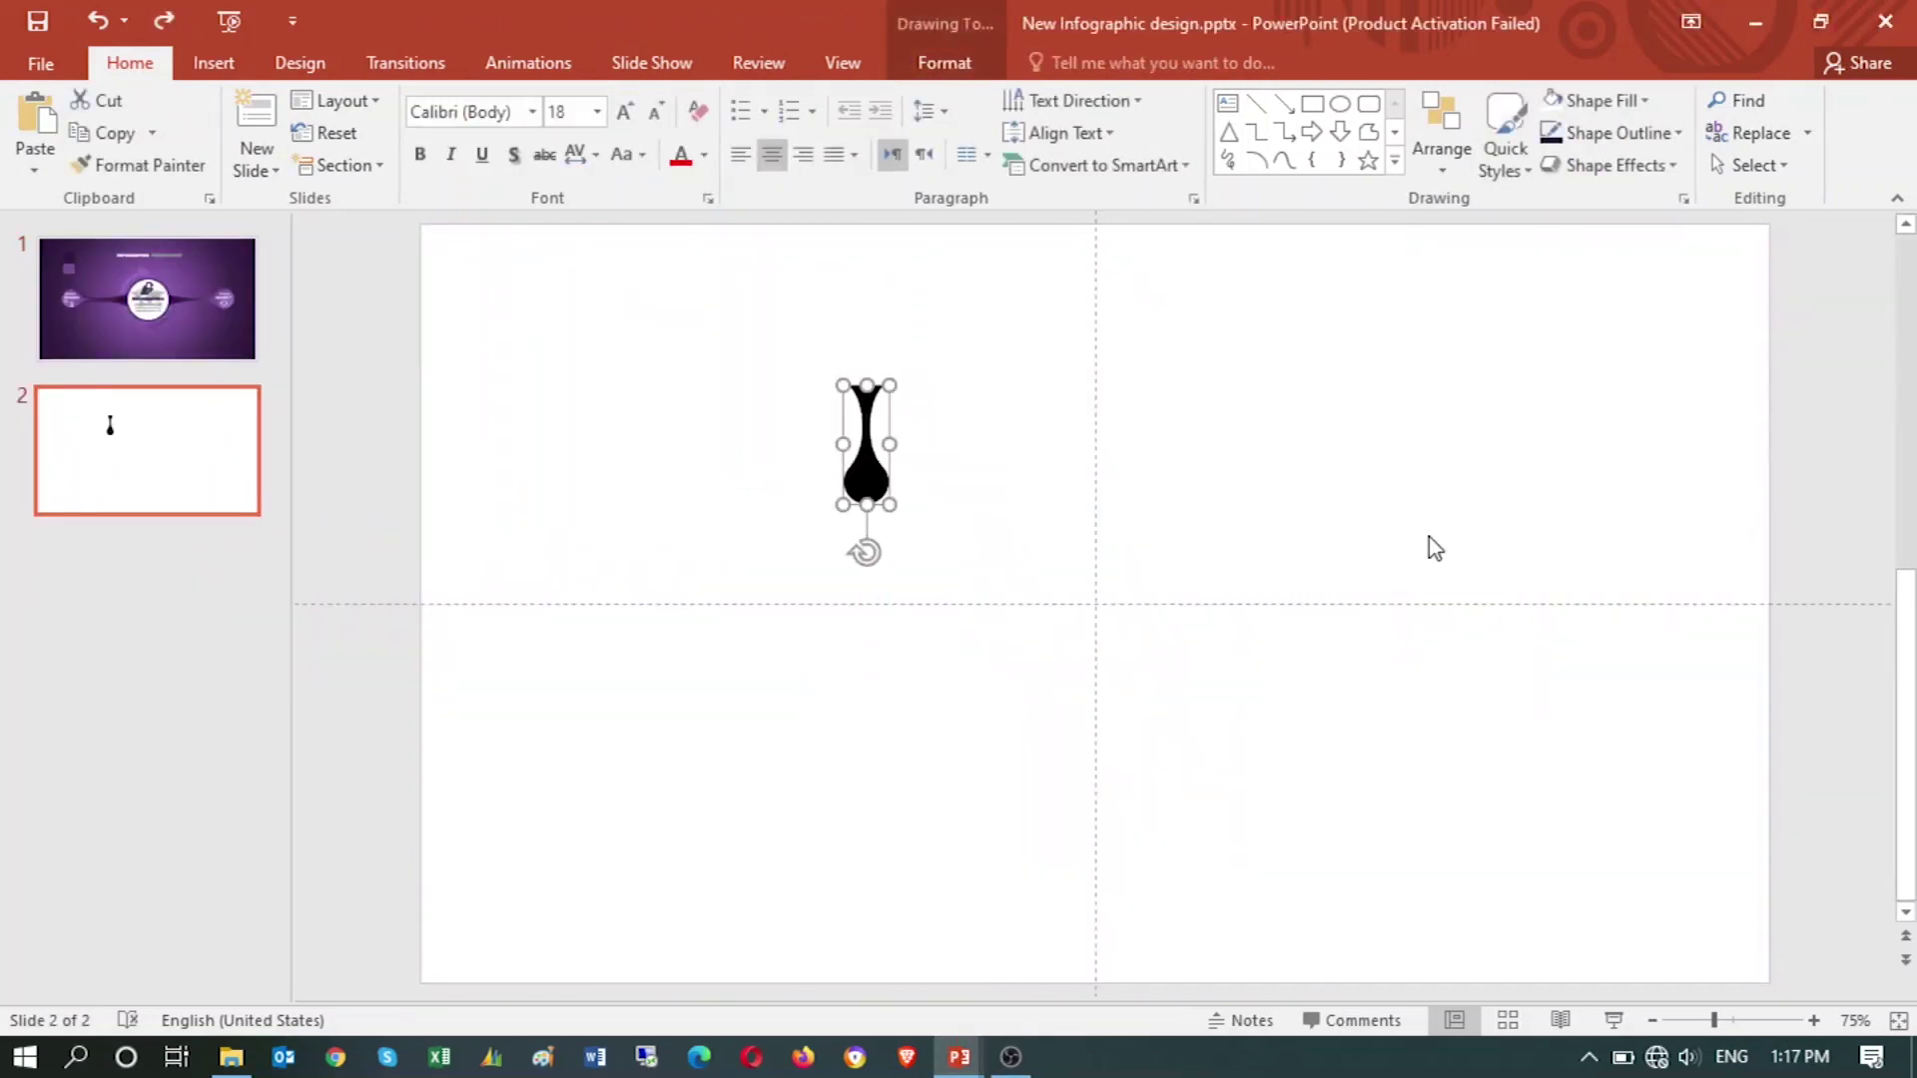
{"action": "key", "text": "alt+Tab"}
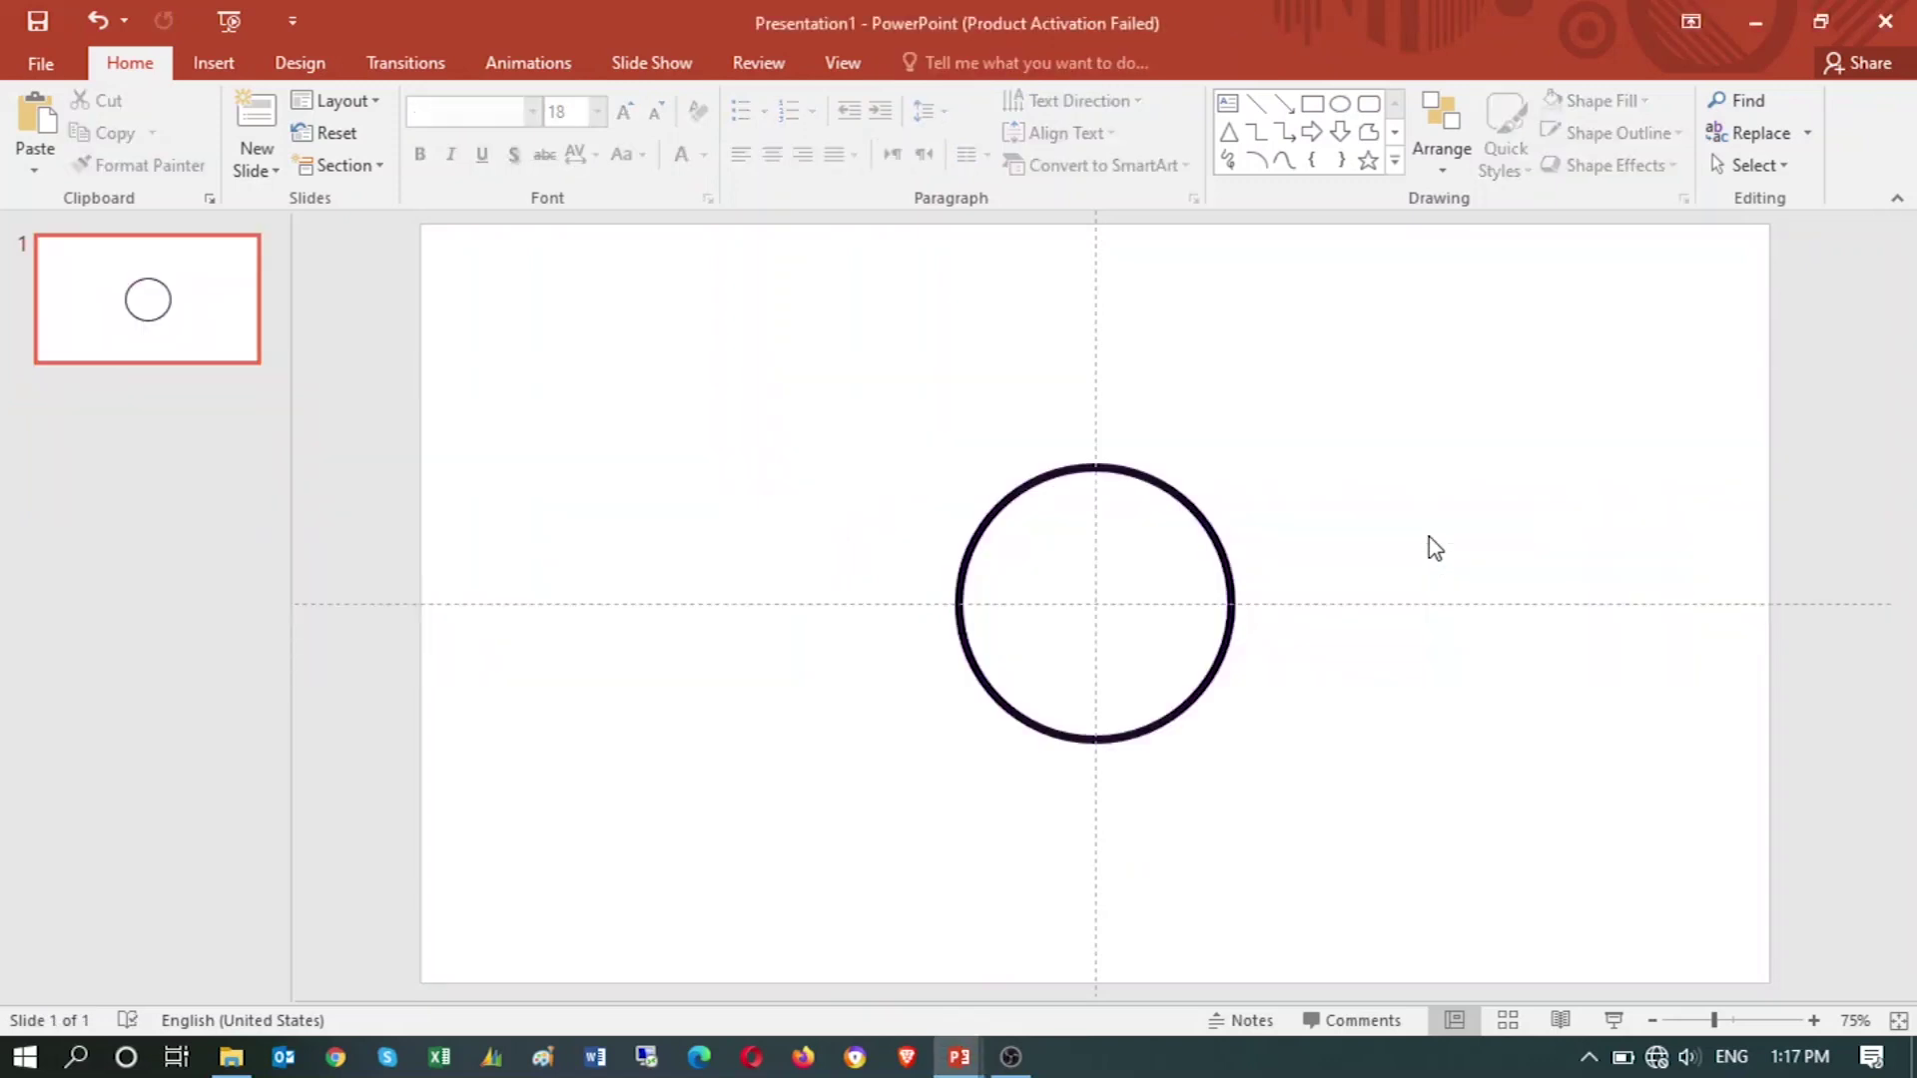
{"action": "key", "text": "ctrl+v"}
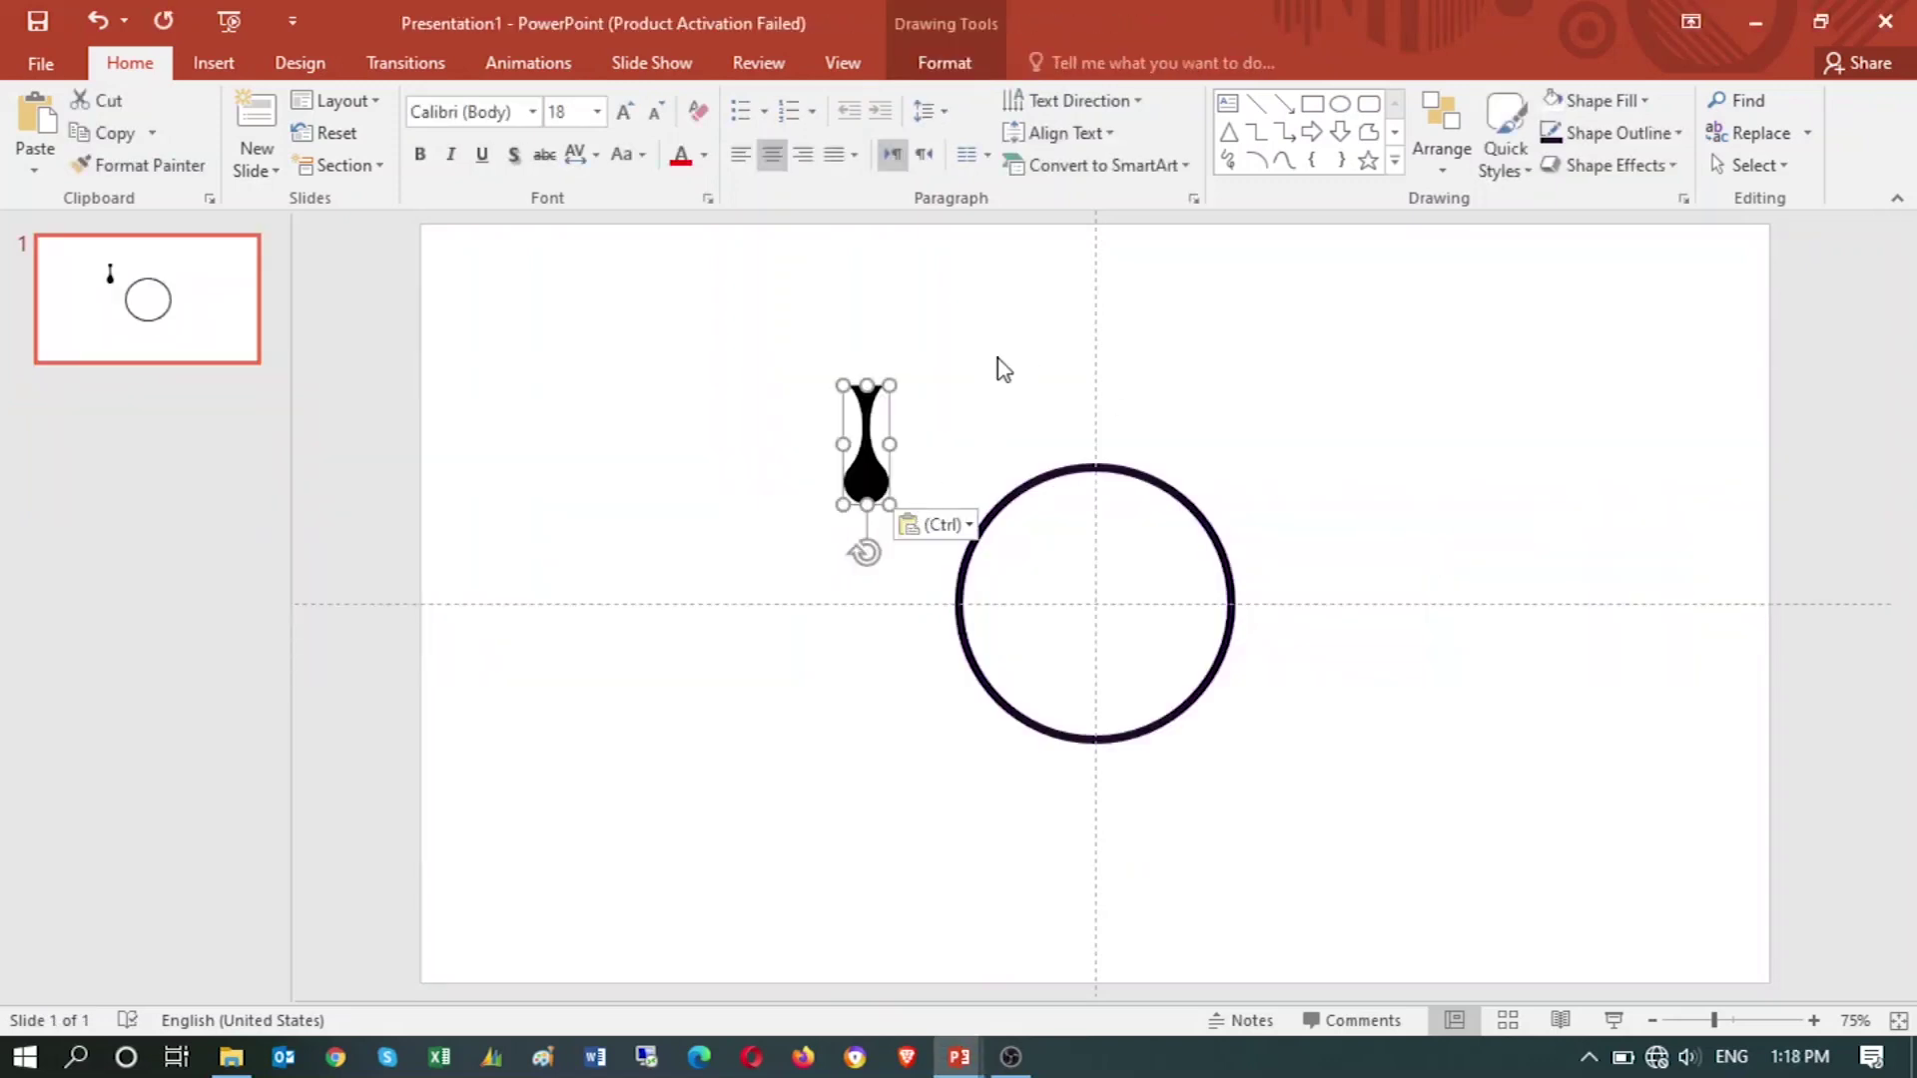
- Rotate the pasted teardrop right 90° so it lies horizontally
{"action": "left_click", "coordinate": [984, 62]}
{"action": "left_click", "coordinate": [1475, 168]}
{"action": "left_click", "coordinate": [1449, 203]}
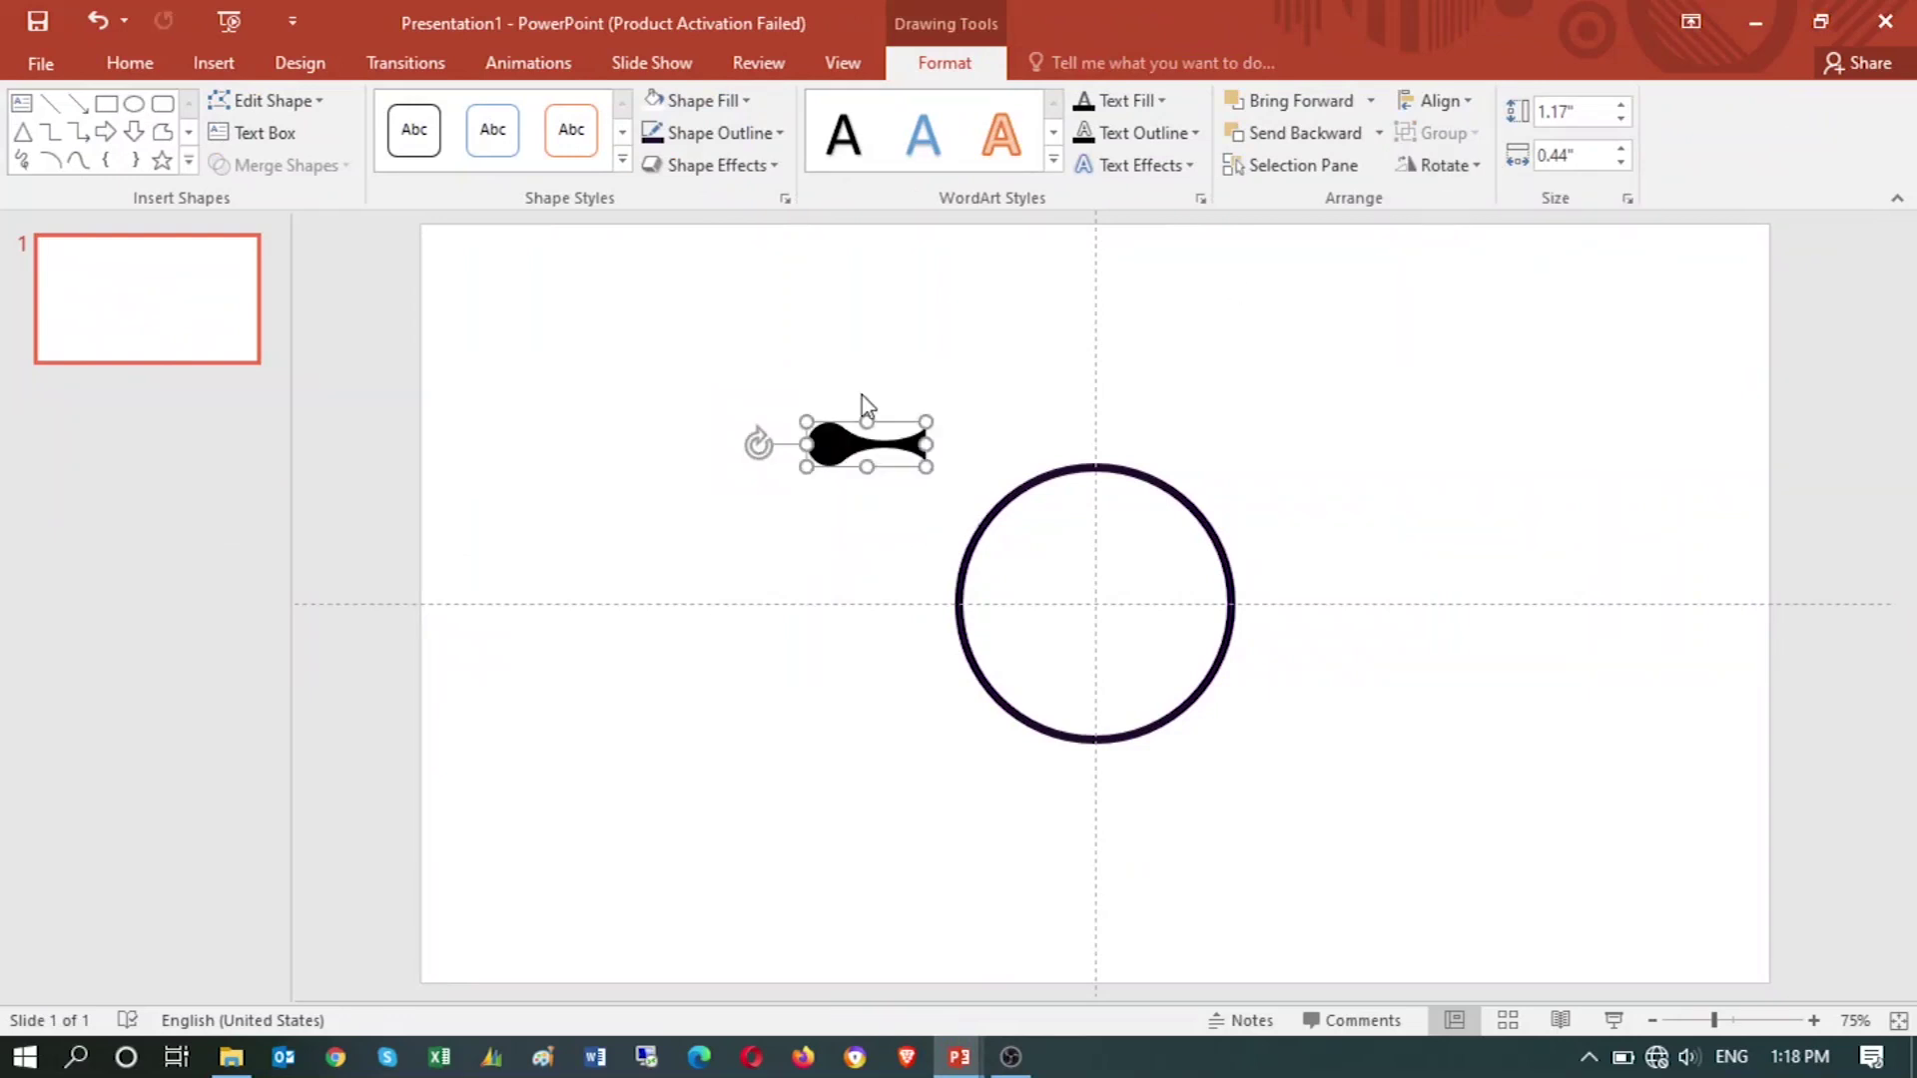
- Enlarge the teardrop and butt it against the circle's left edge on the centre line
{"action": "mouse_move", "coordinate": [844, 466]}
{"action": "left_mouse_down"}
{"action": "mouse_move", "coordinate": [836, 524]}
{"action": "mouse_move", "coordinate": [869, 612]}
{"action": "left_mouse_up"}
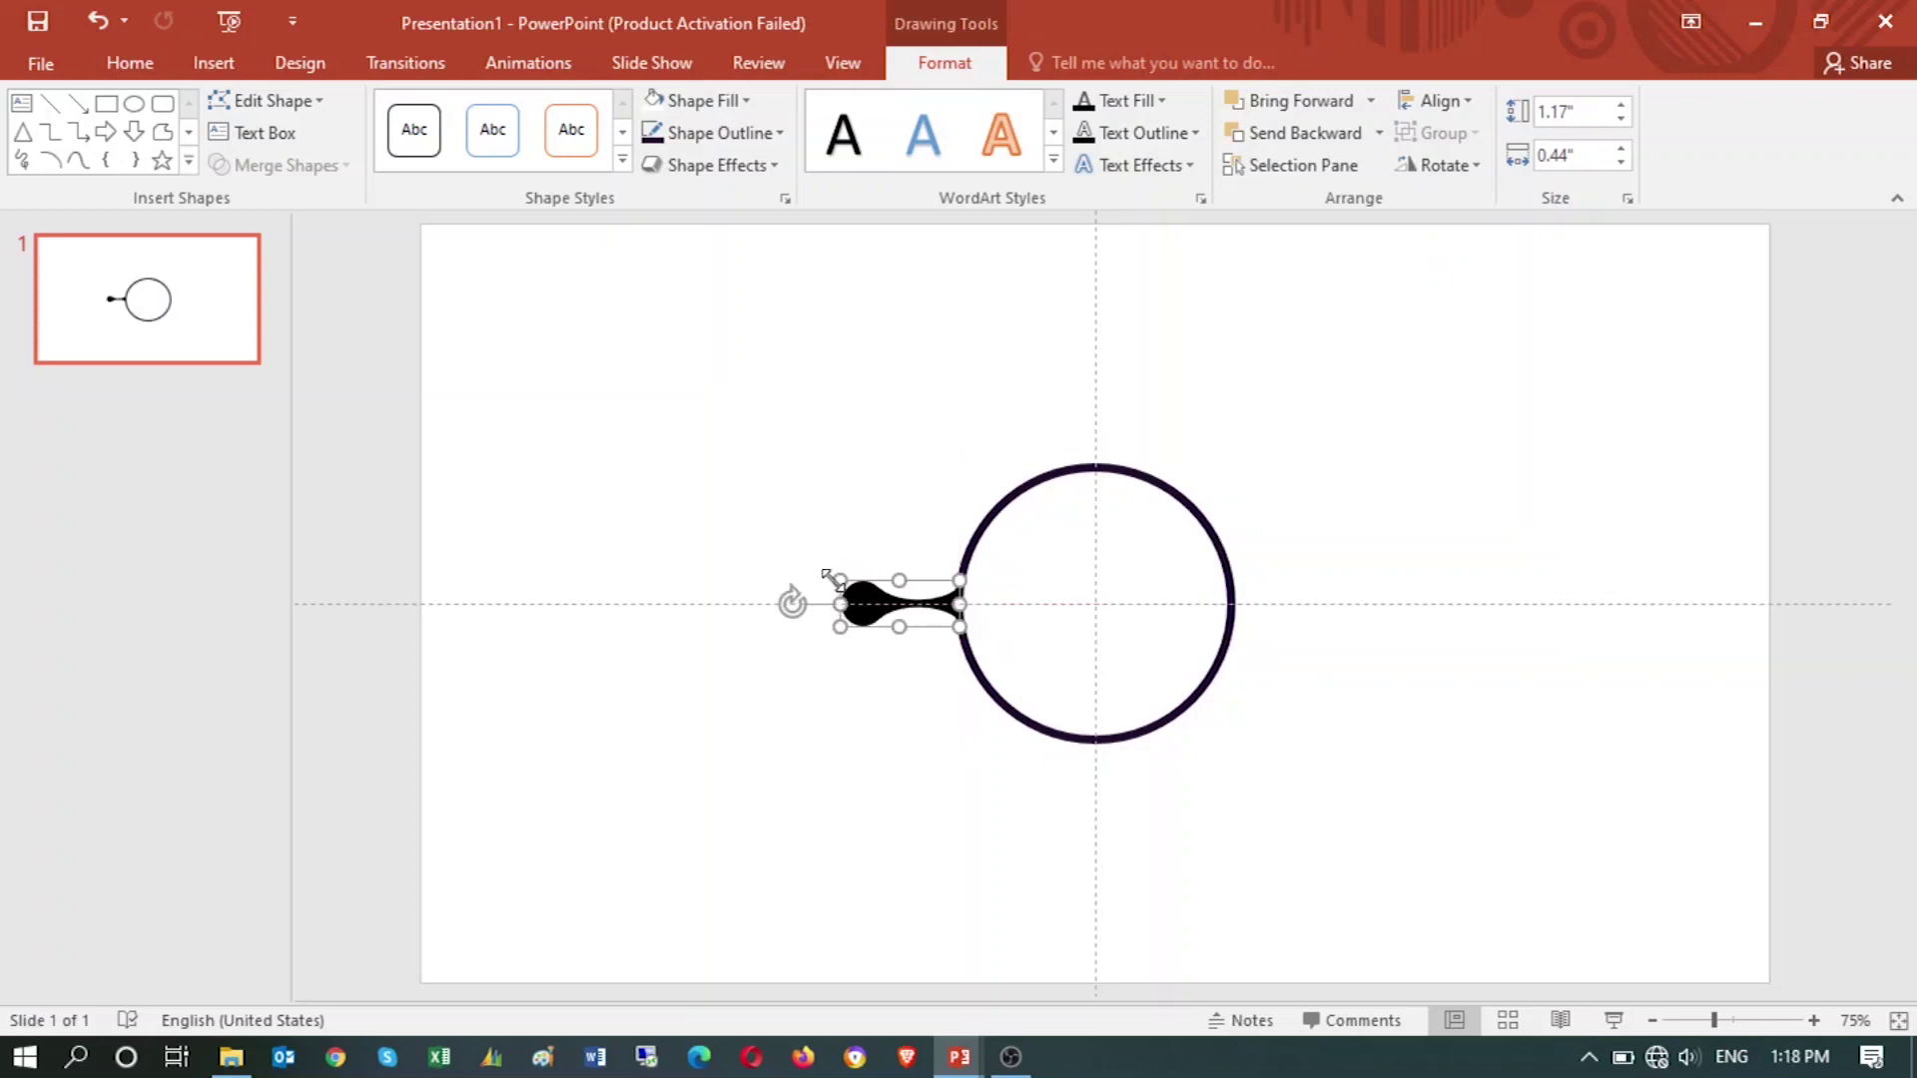
{"action": "left_click_drag", "start_coordinate": [837, 578], "coordinate": [606, 500]}
{"action": "left_click_drag", "start_coordinate": [744, 557], "coordinate": [753, 611]}
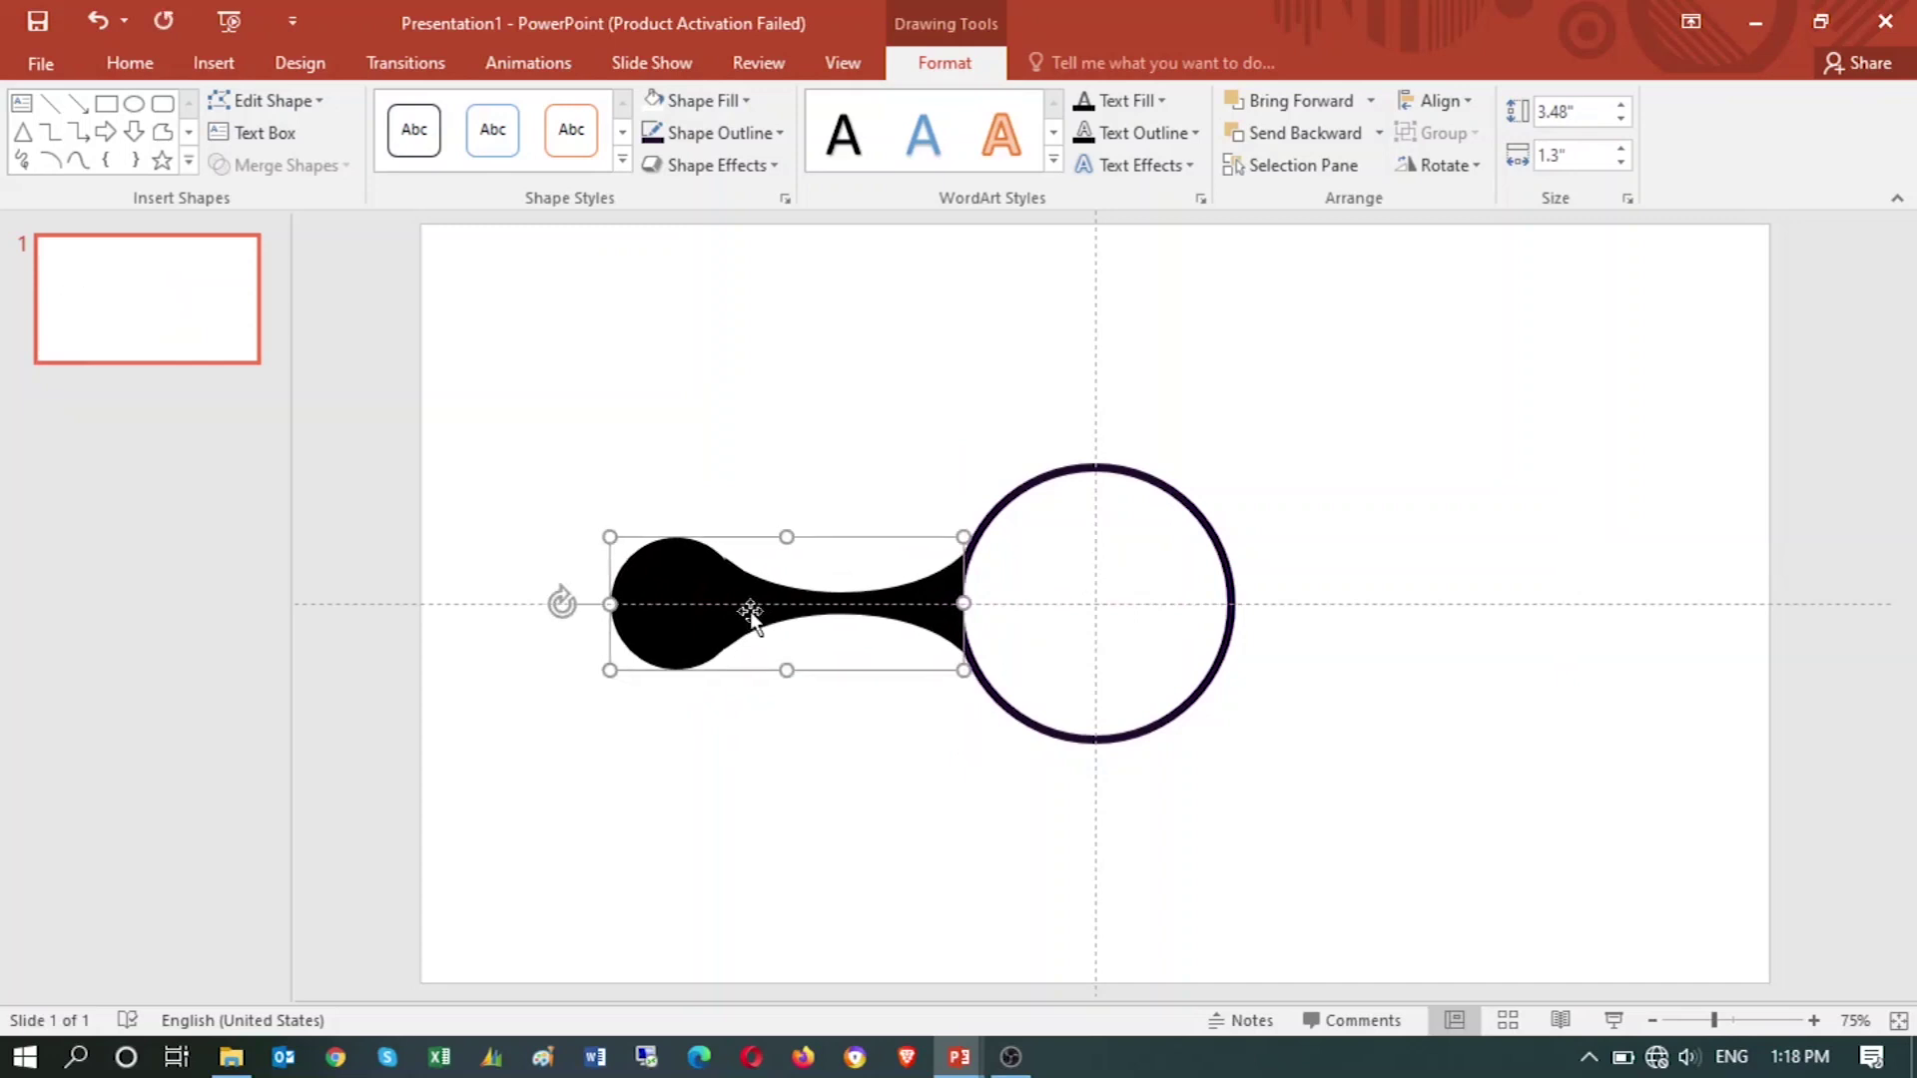
- Paste a duplicate of the teardrop over the original
{"action": "left_click", "coordinate": [1475, 459]}
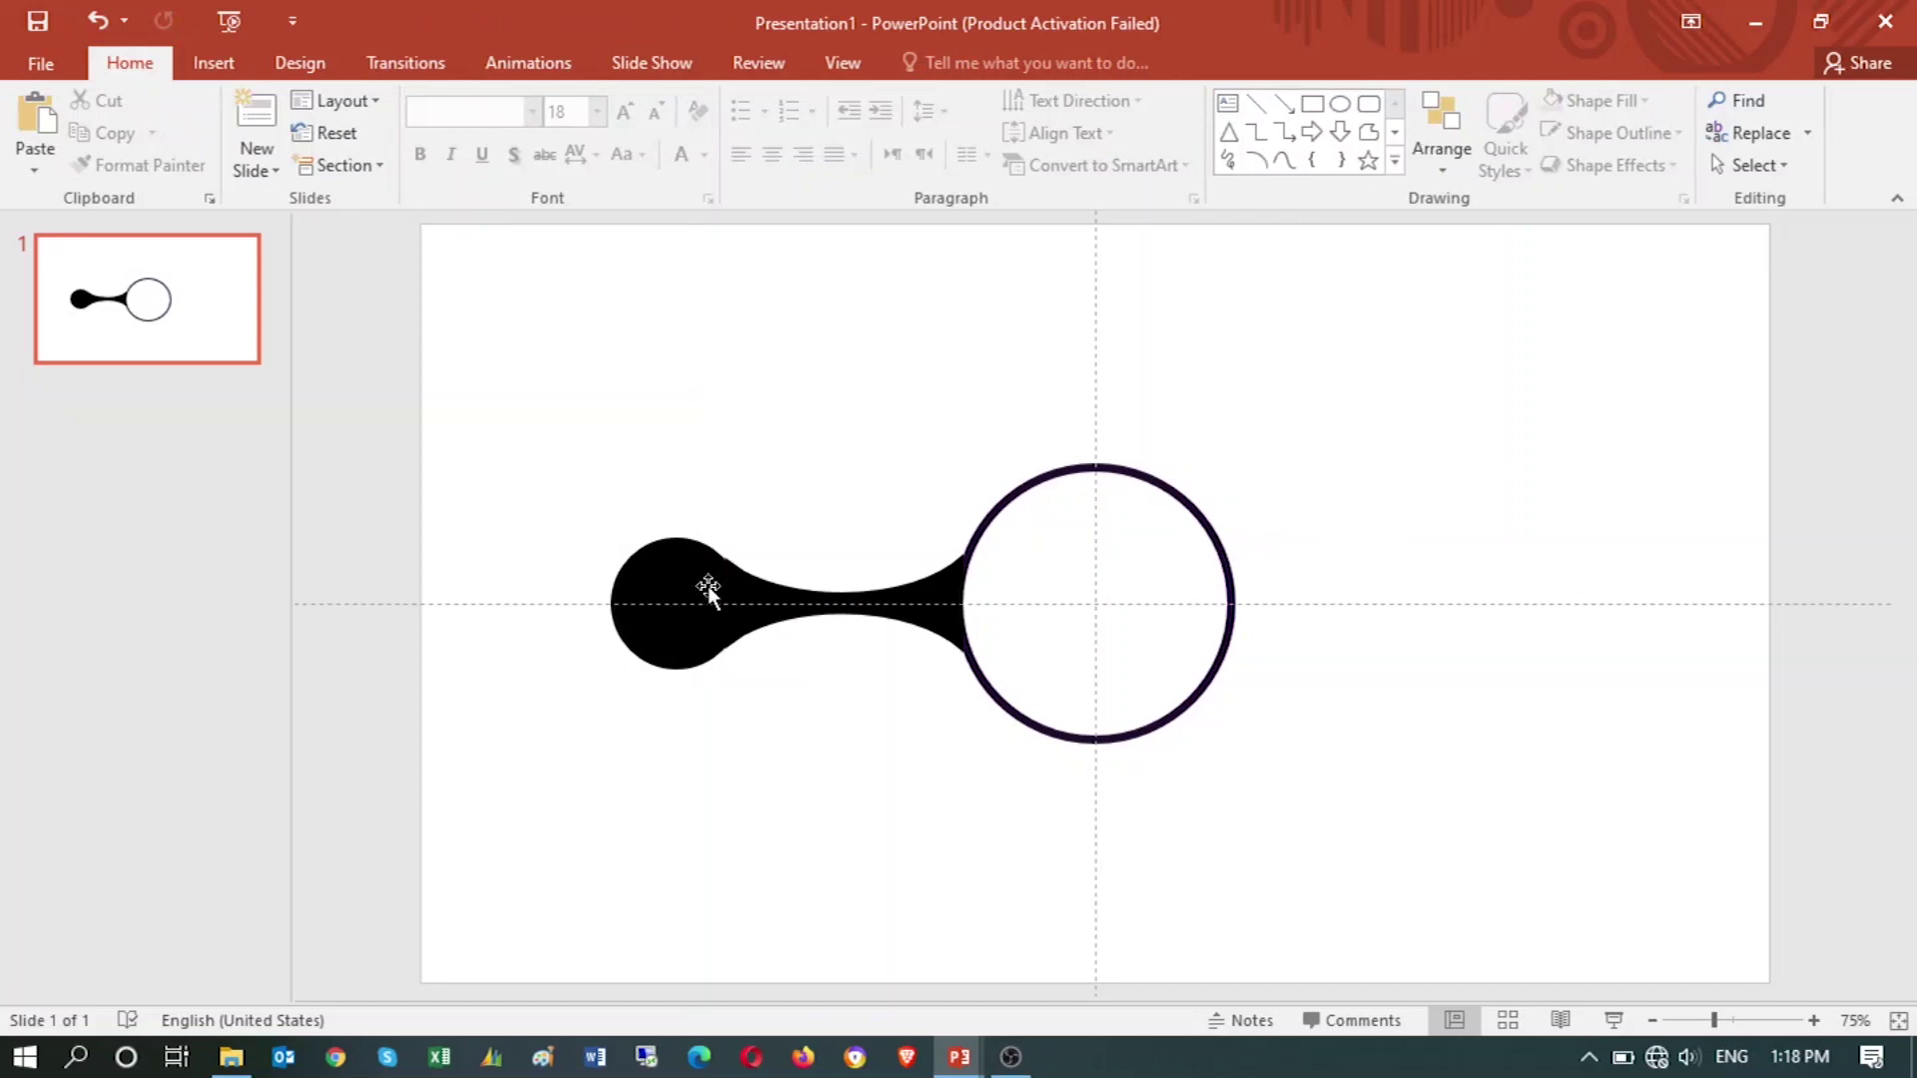
{"action": "left_click", "coordinate": [673, 583]}
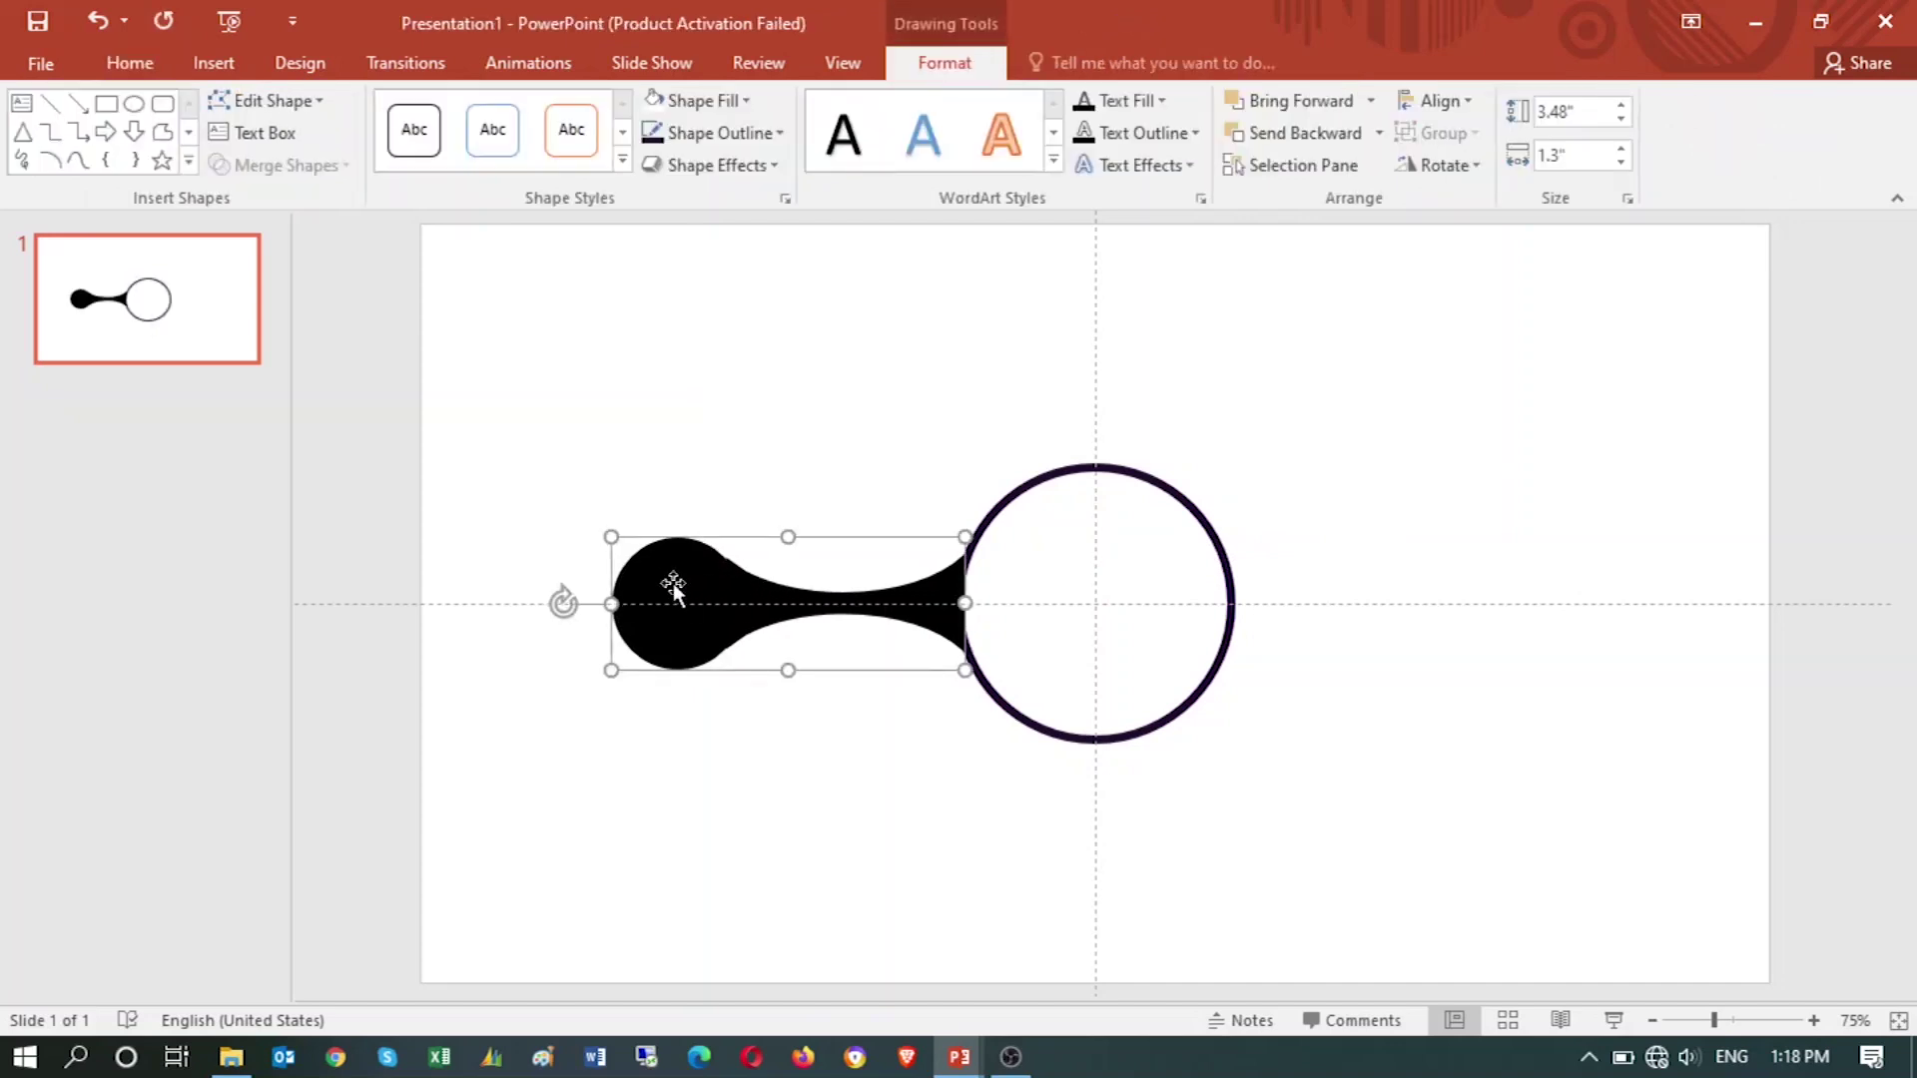
{"action": "left_click", "coordinate": [1266, 572]}
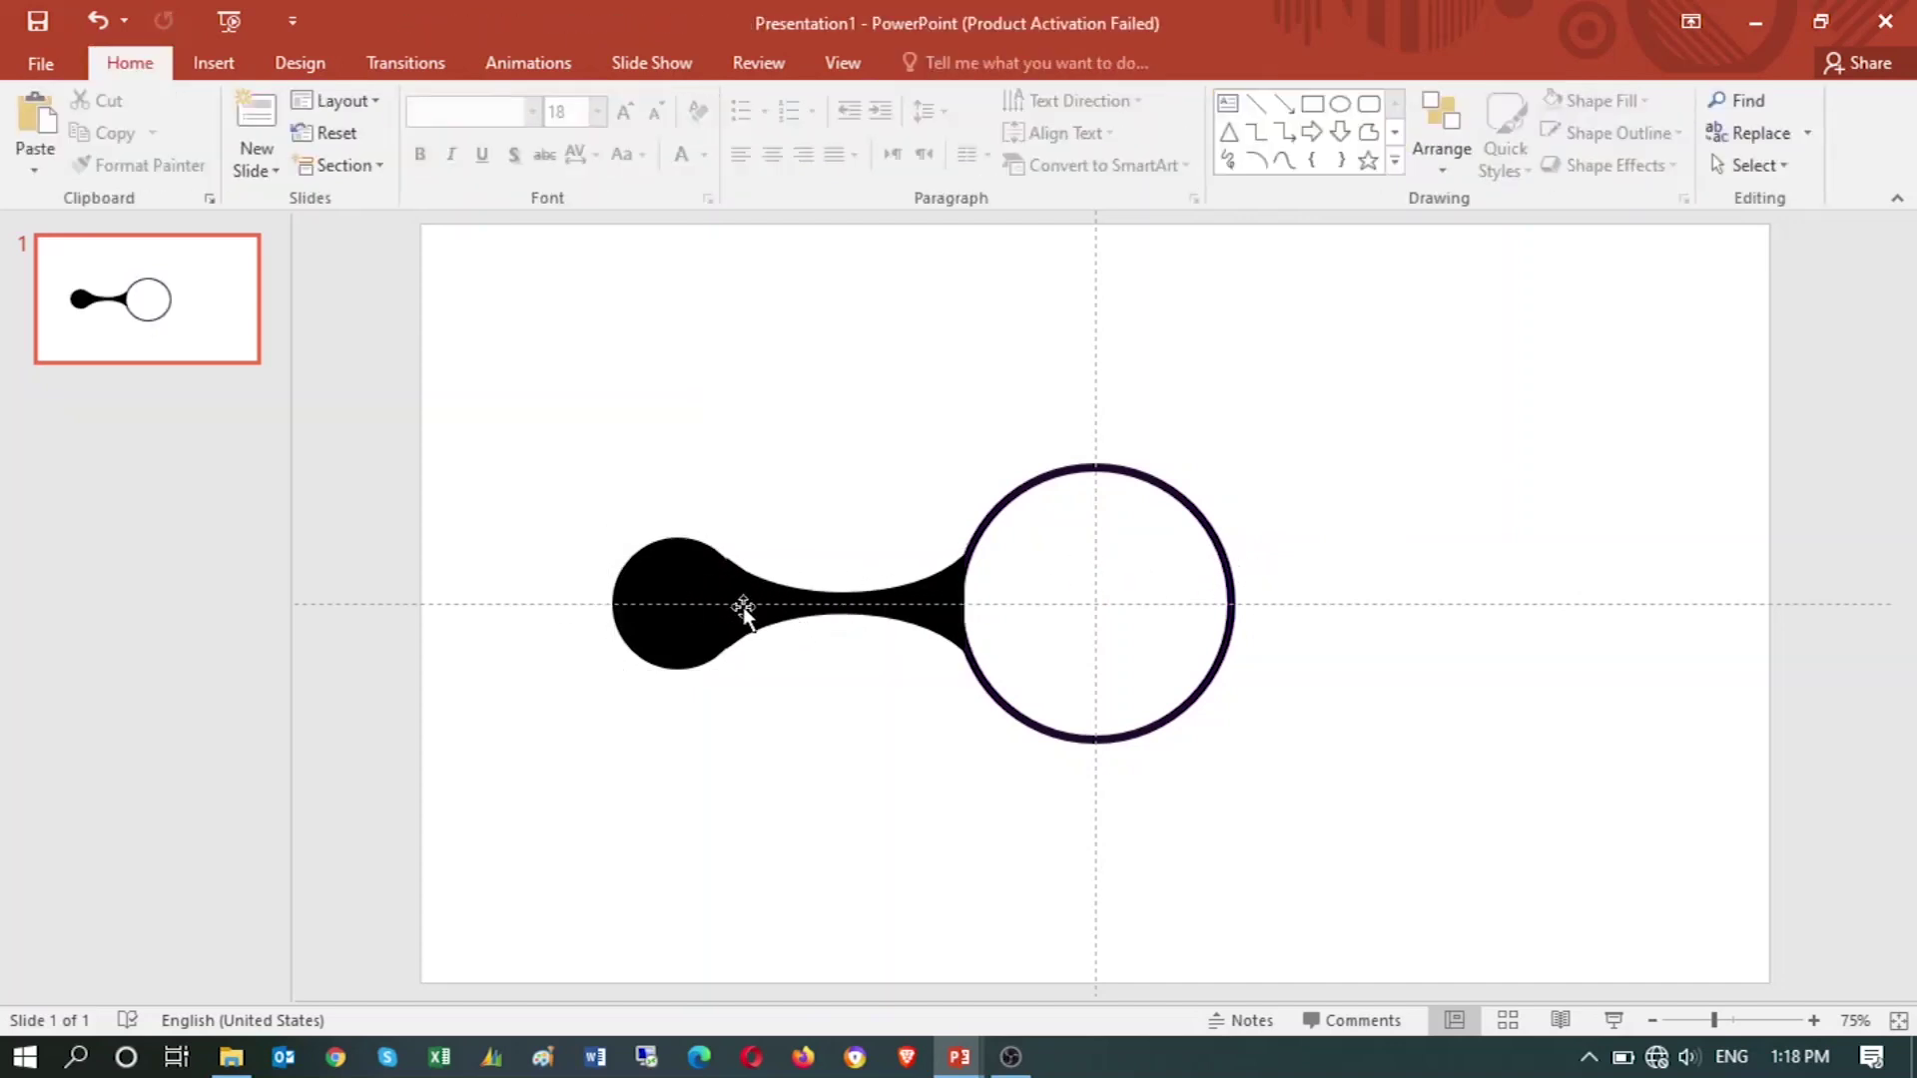
{"action": "left_click", "coordinate": [704, 590]}
{"action": "double_click", "coordinate": [704, 590]}
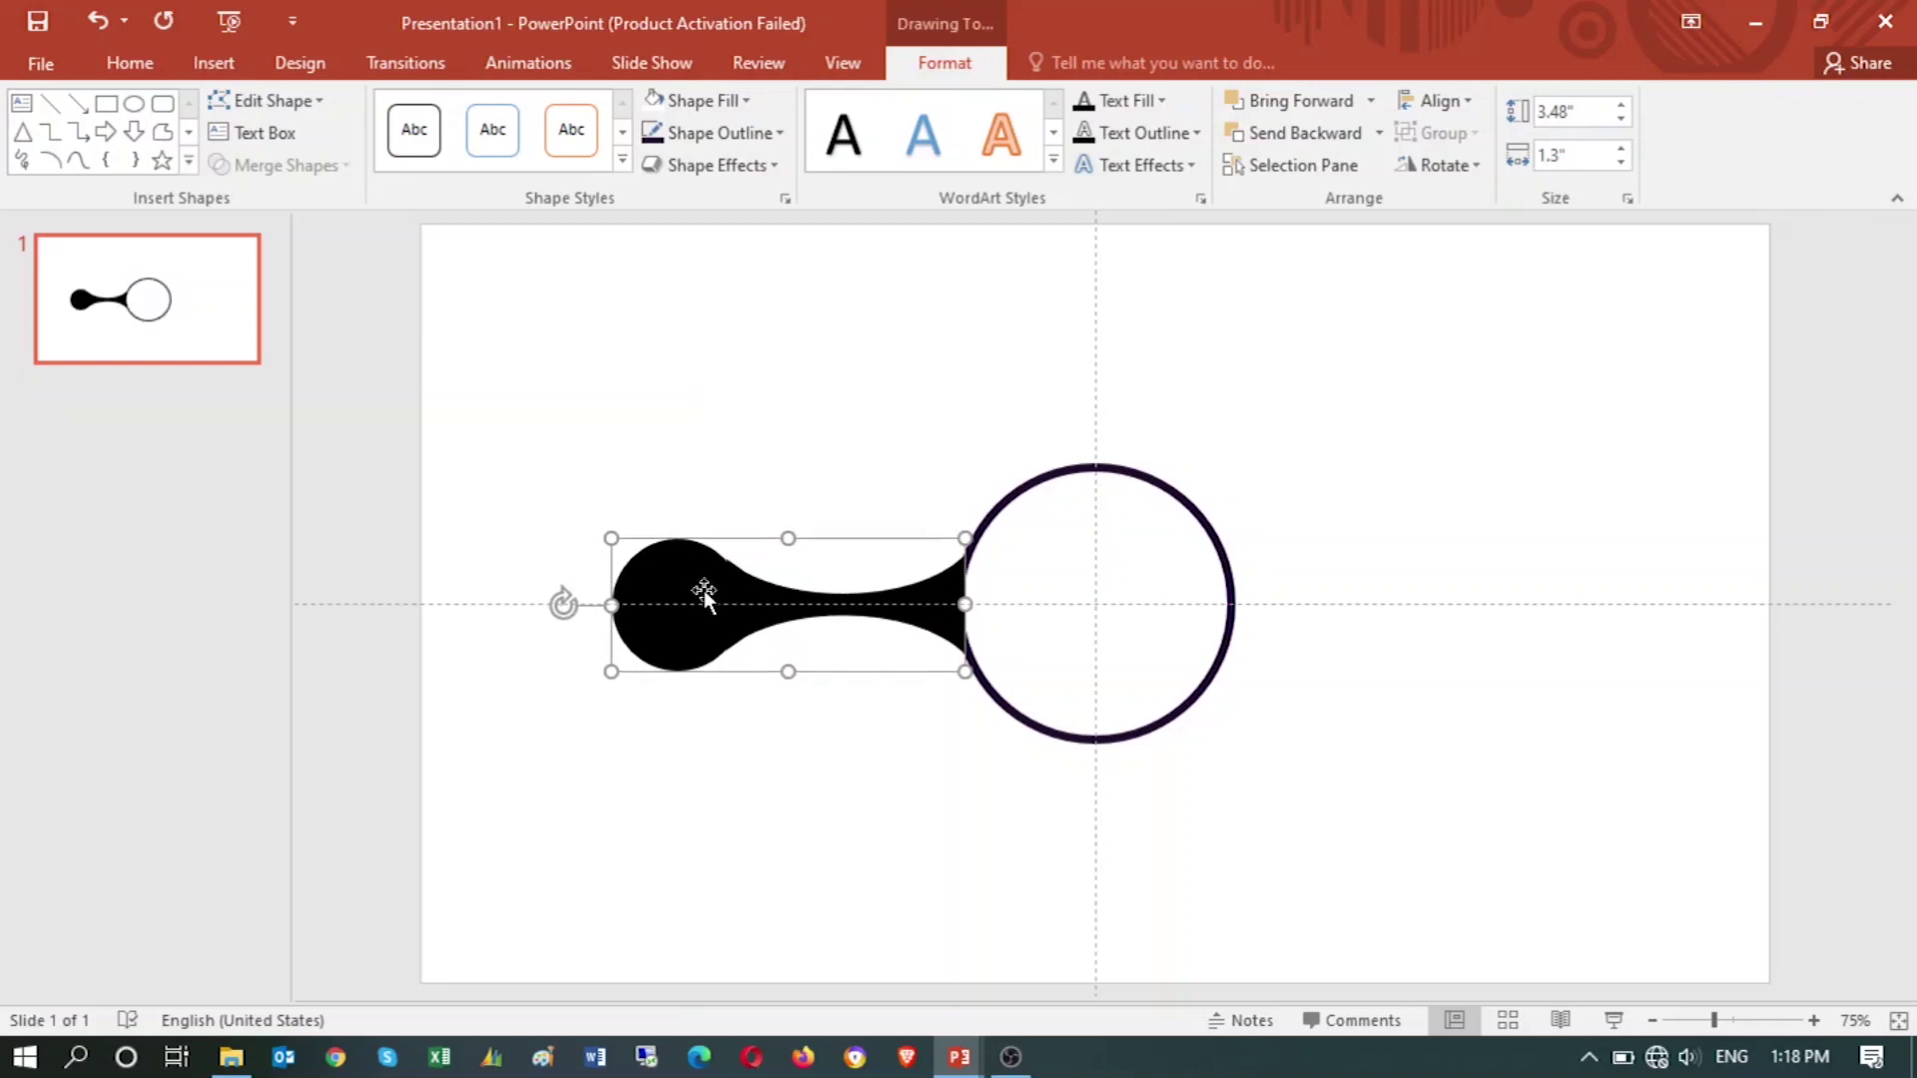
{"action": "left_click", "coordinate": [1158, 431]}
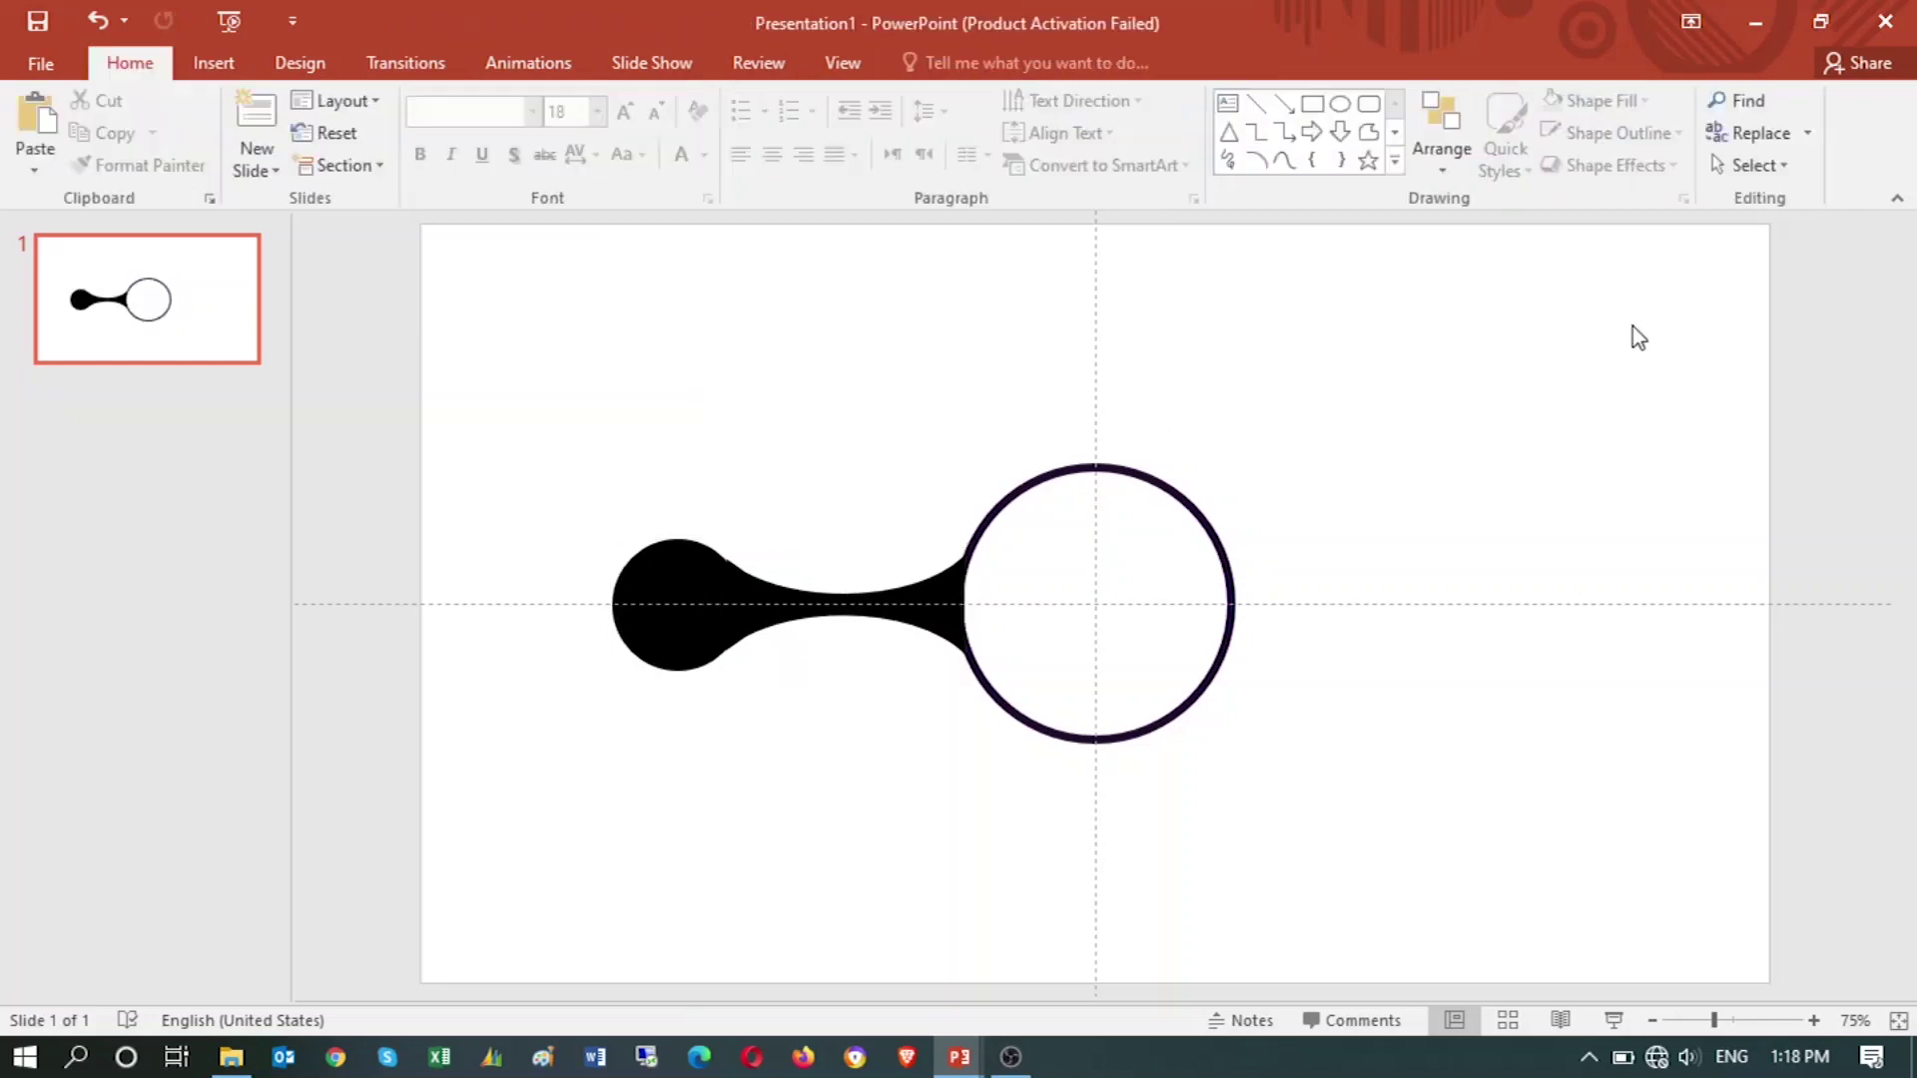
{"action": "double_click", "coordinate": [682, 589]}
{"action": "key", "text": "ctrl+v"}
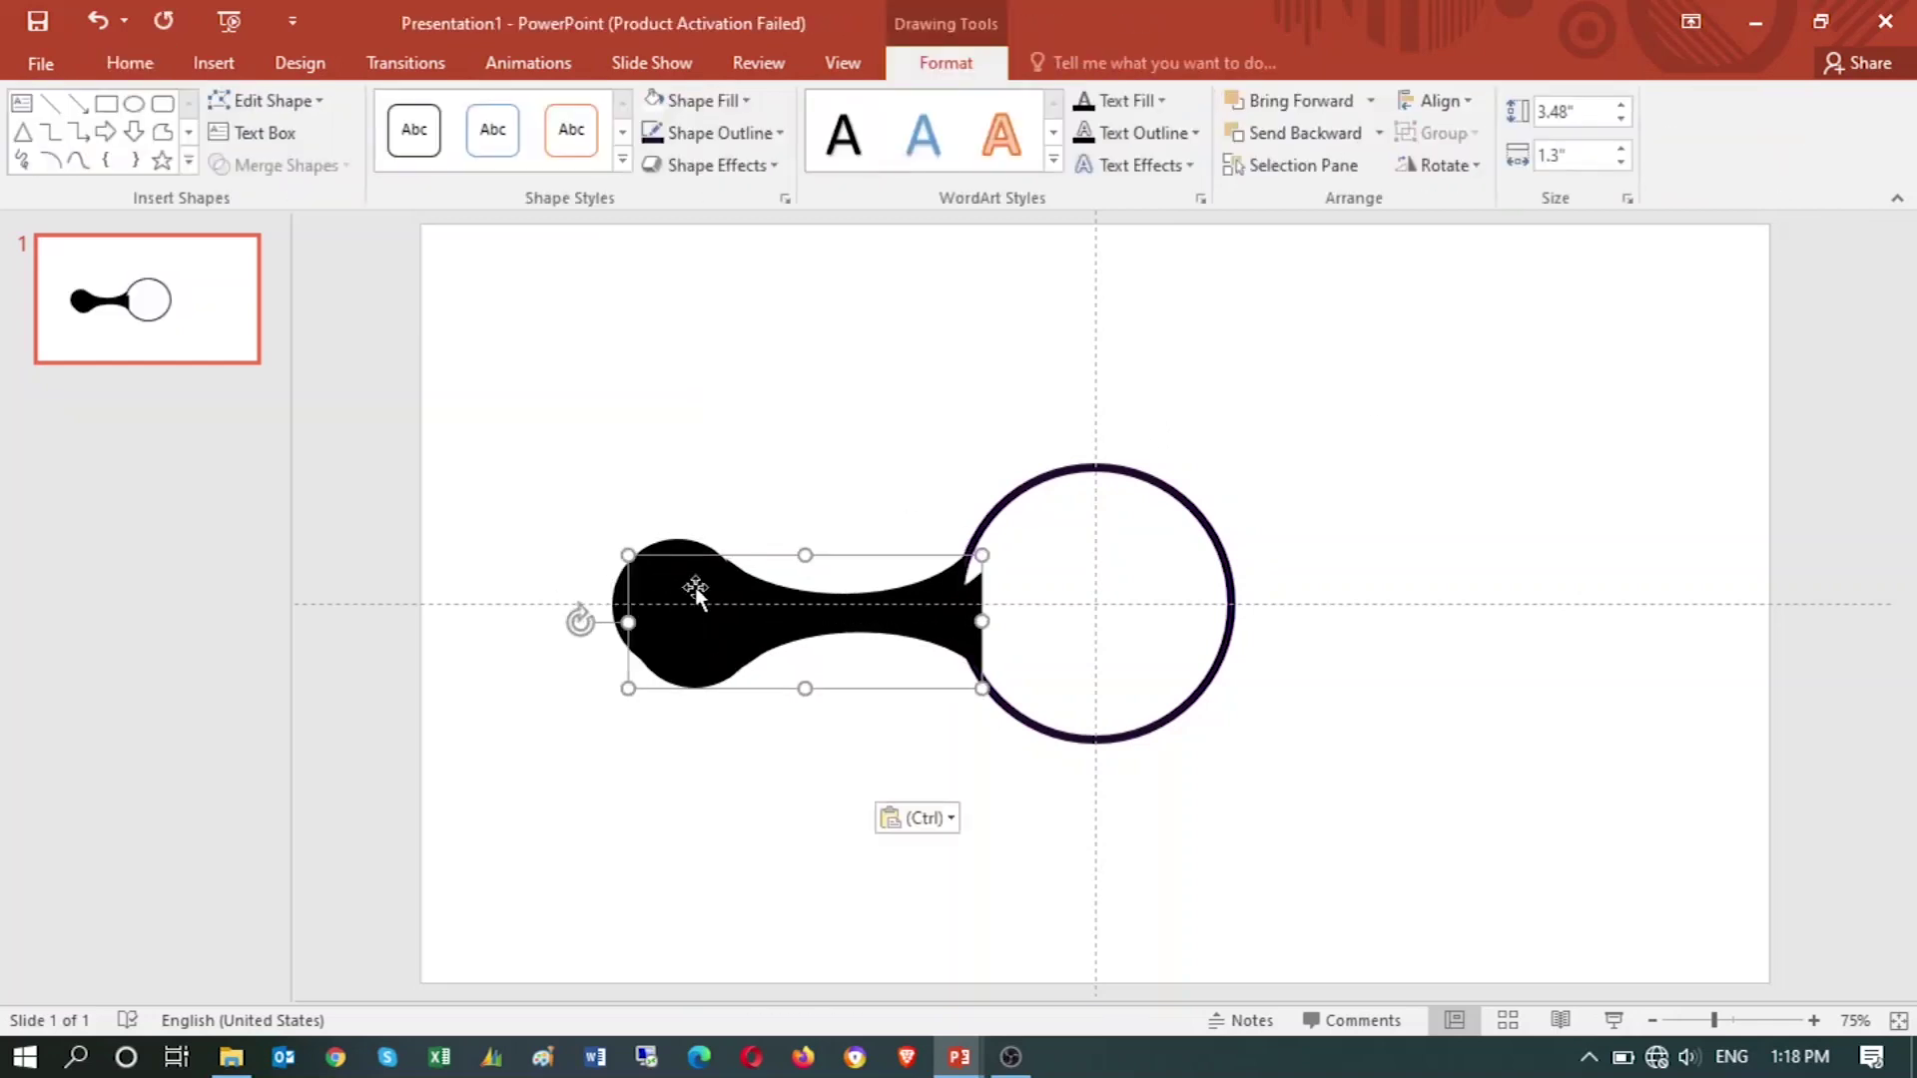
- Flip the duplicate horizontally and move it to the circle's right side
{"action": "left_click", "coordinate": [1461, 165]}
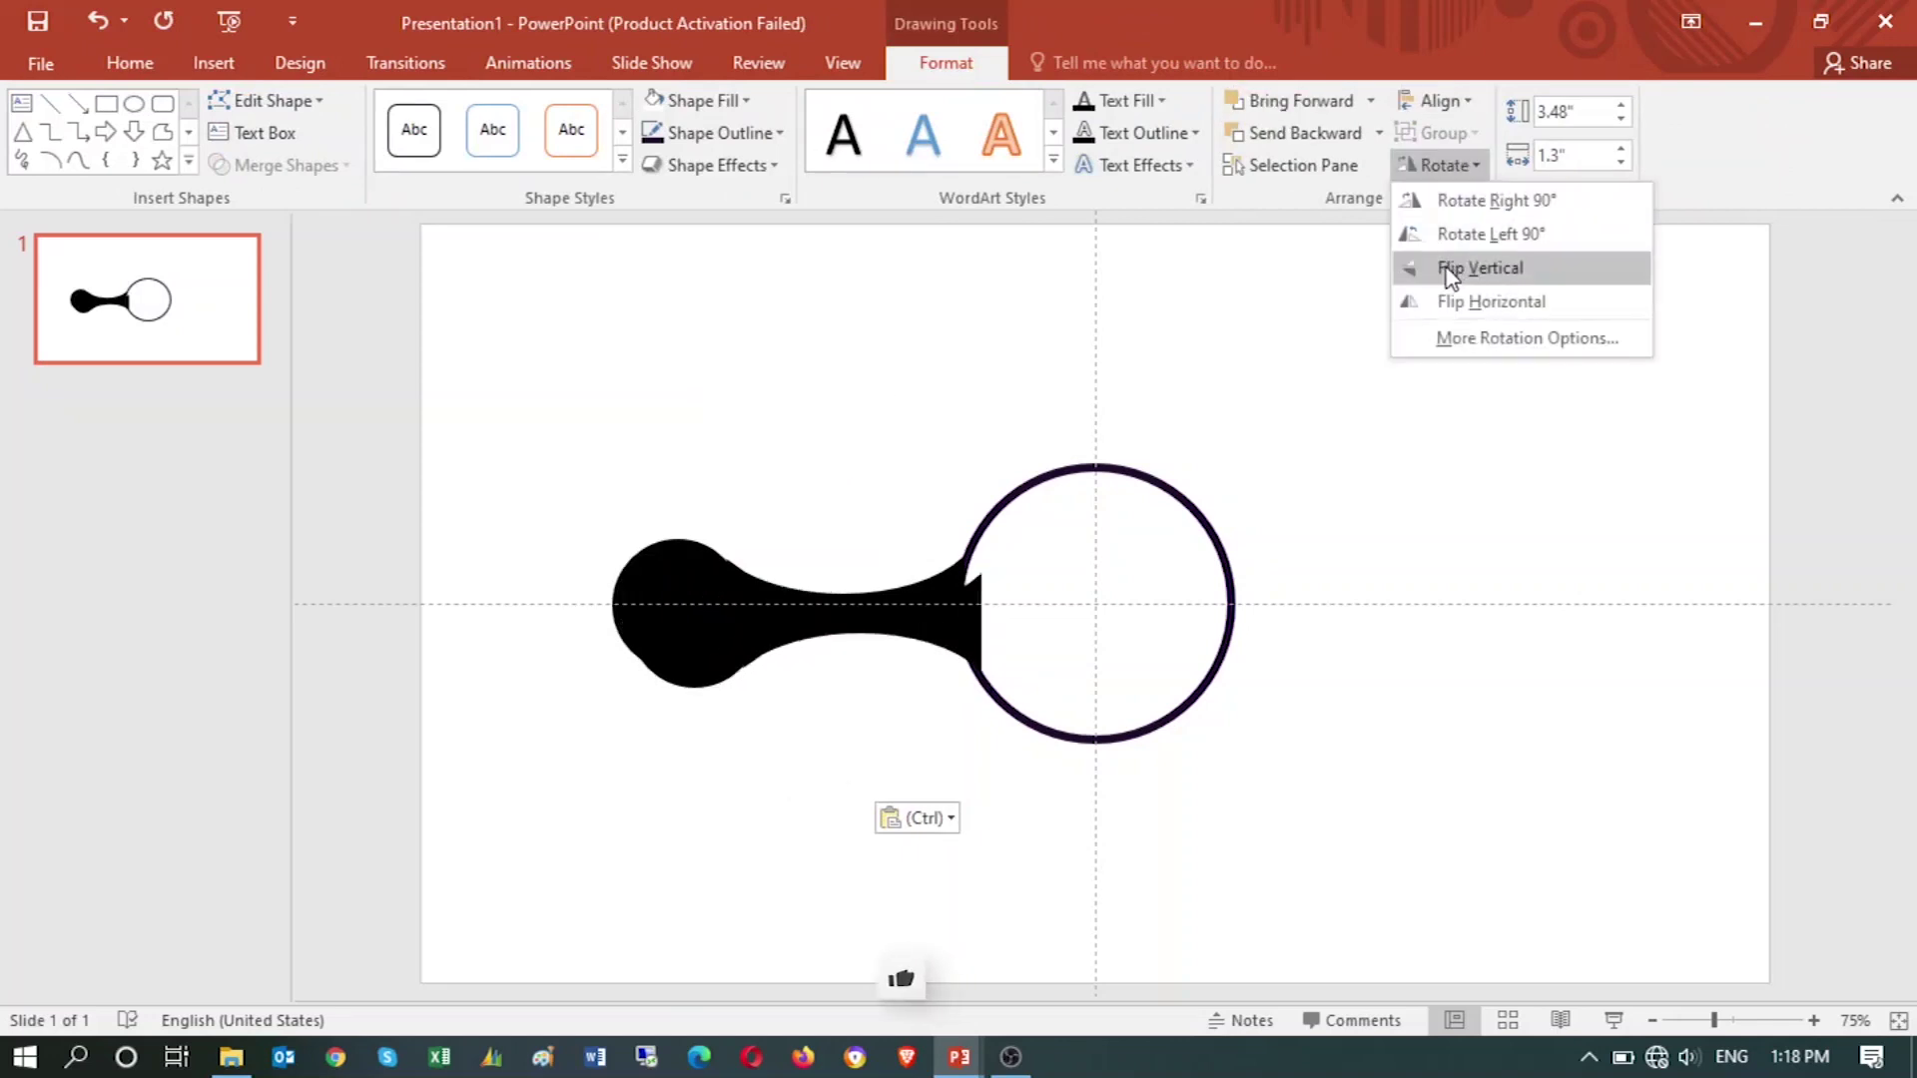
{"action": "left_click", "coordinate": [1437, 304]}
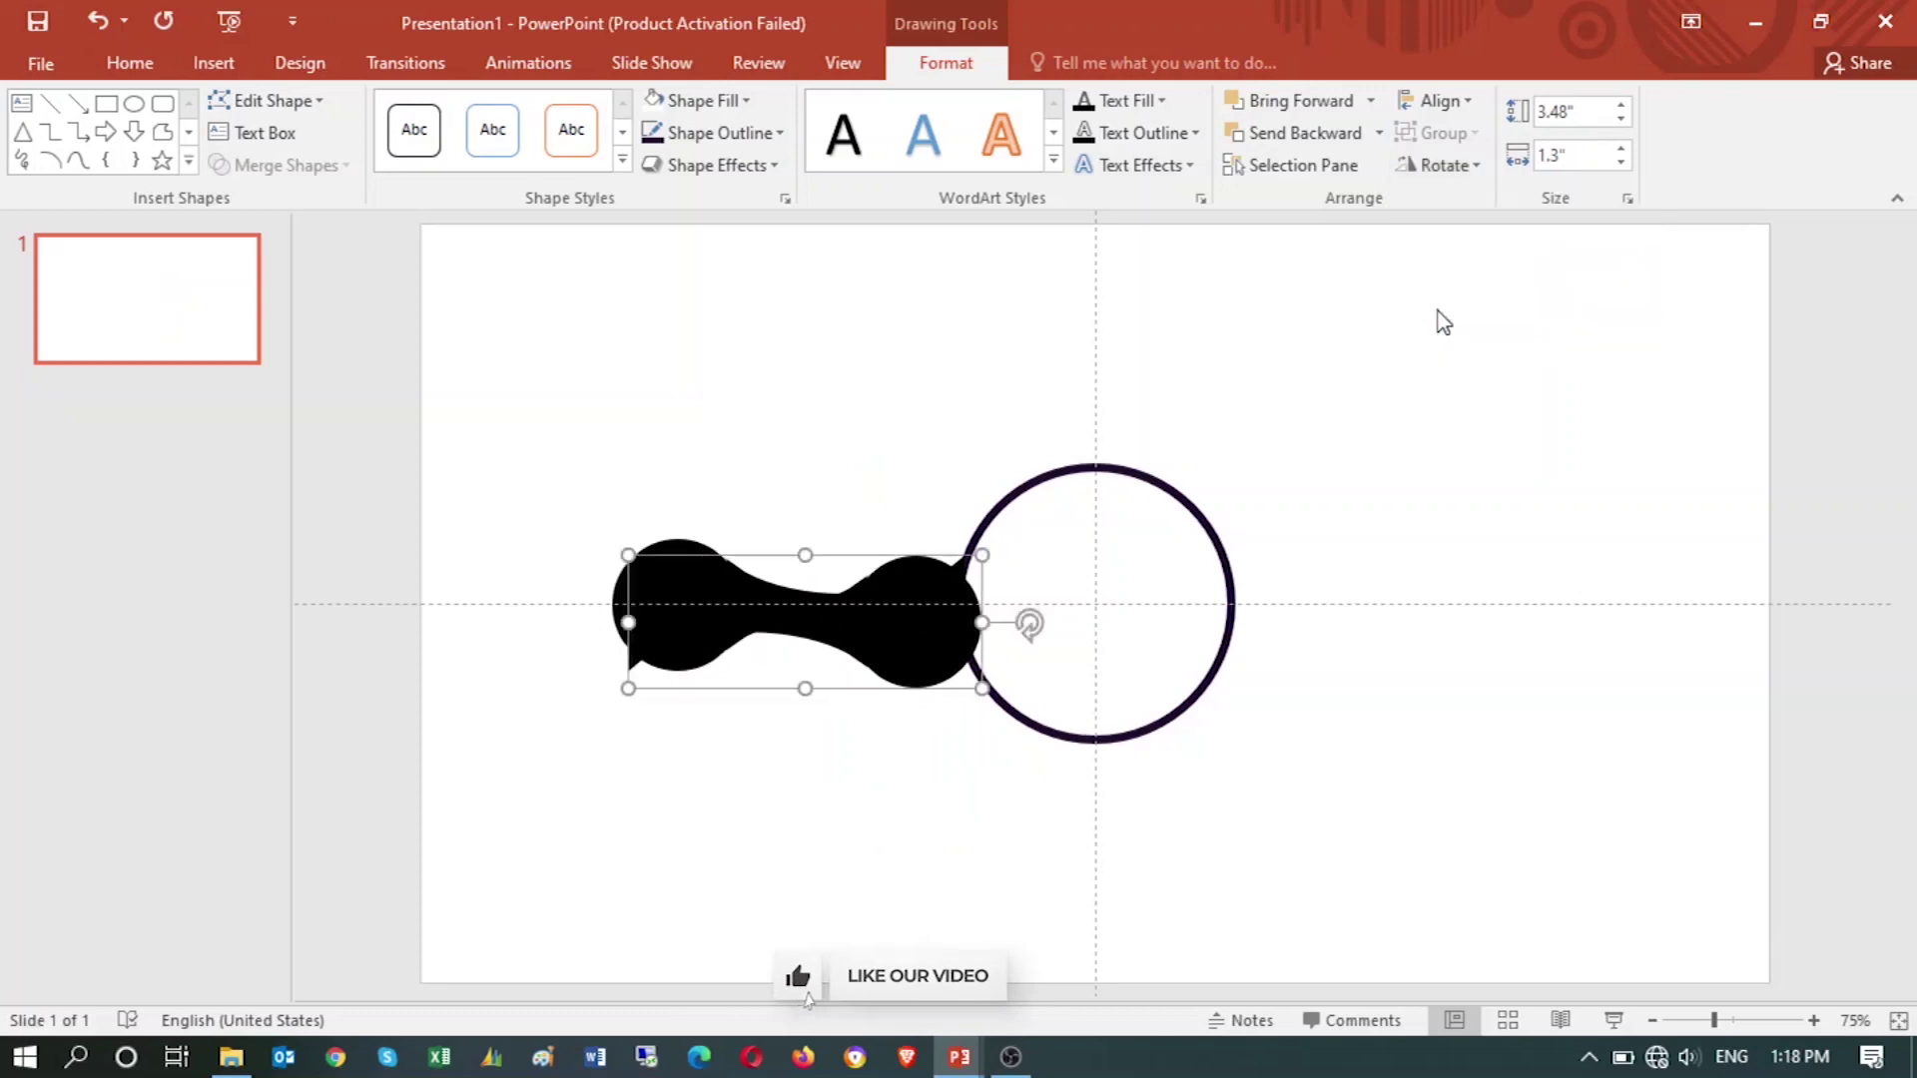
{"action": "left_click_drag", "start_coordinate": [898, 624], "coordinate": [1510, 604]}
- Send the right connector behind the circle and align it with the left one
{"action": "right_click", "coordinate": [1512, 607]}
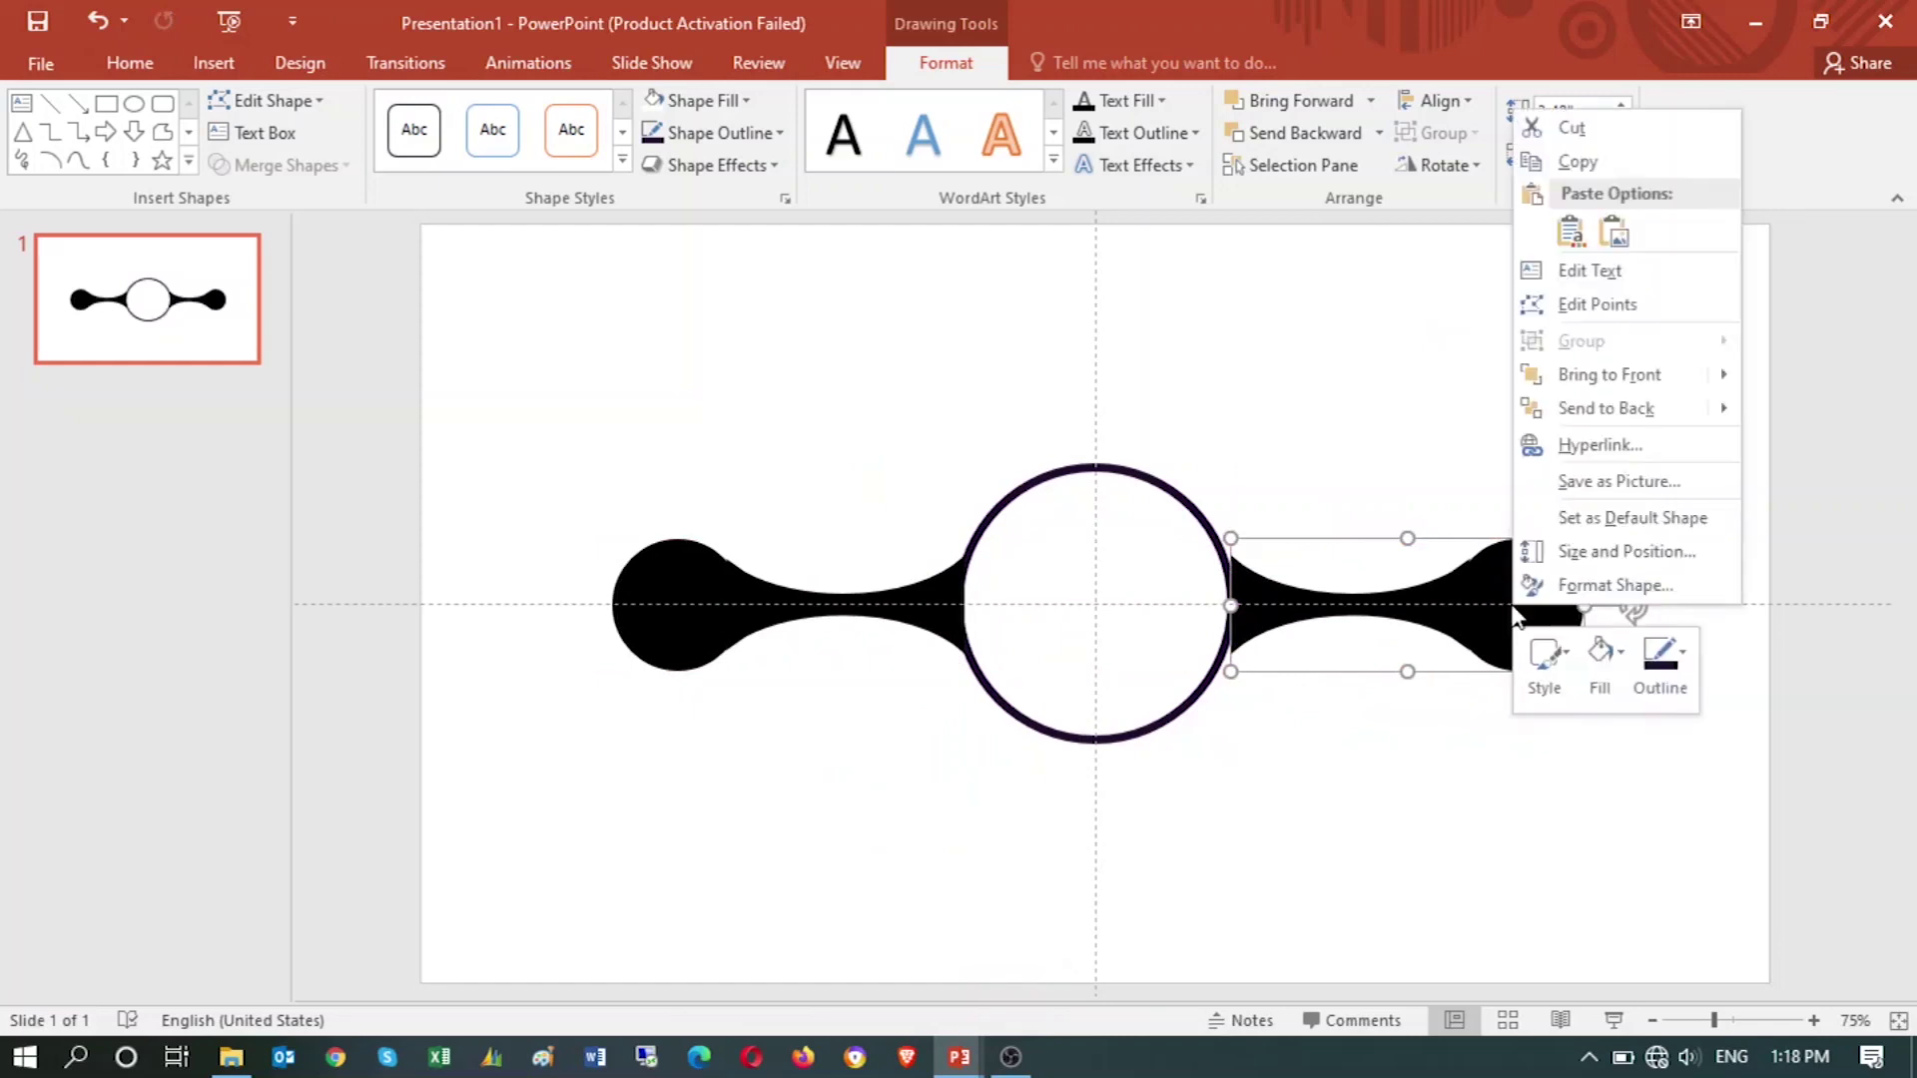
{"action": "mouse_move", "coordinate": [1602, 409]}
{"action": "left_click", "coordinate": [1492, 447]}
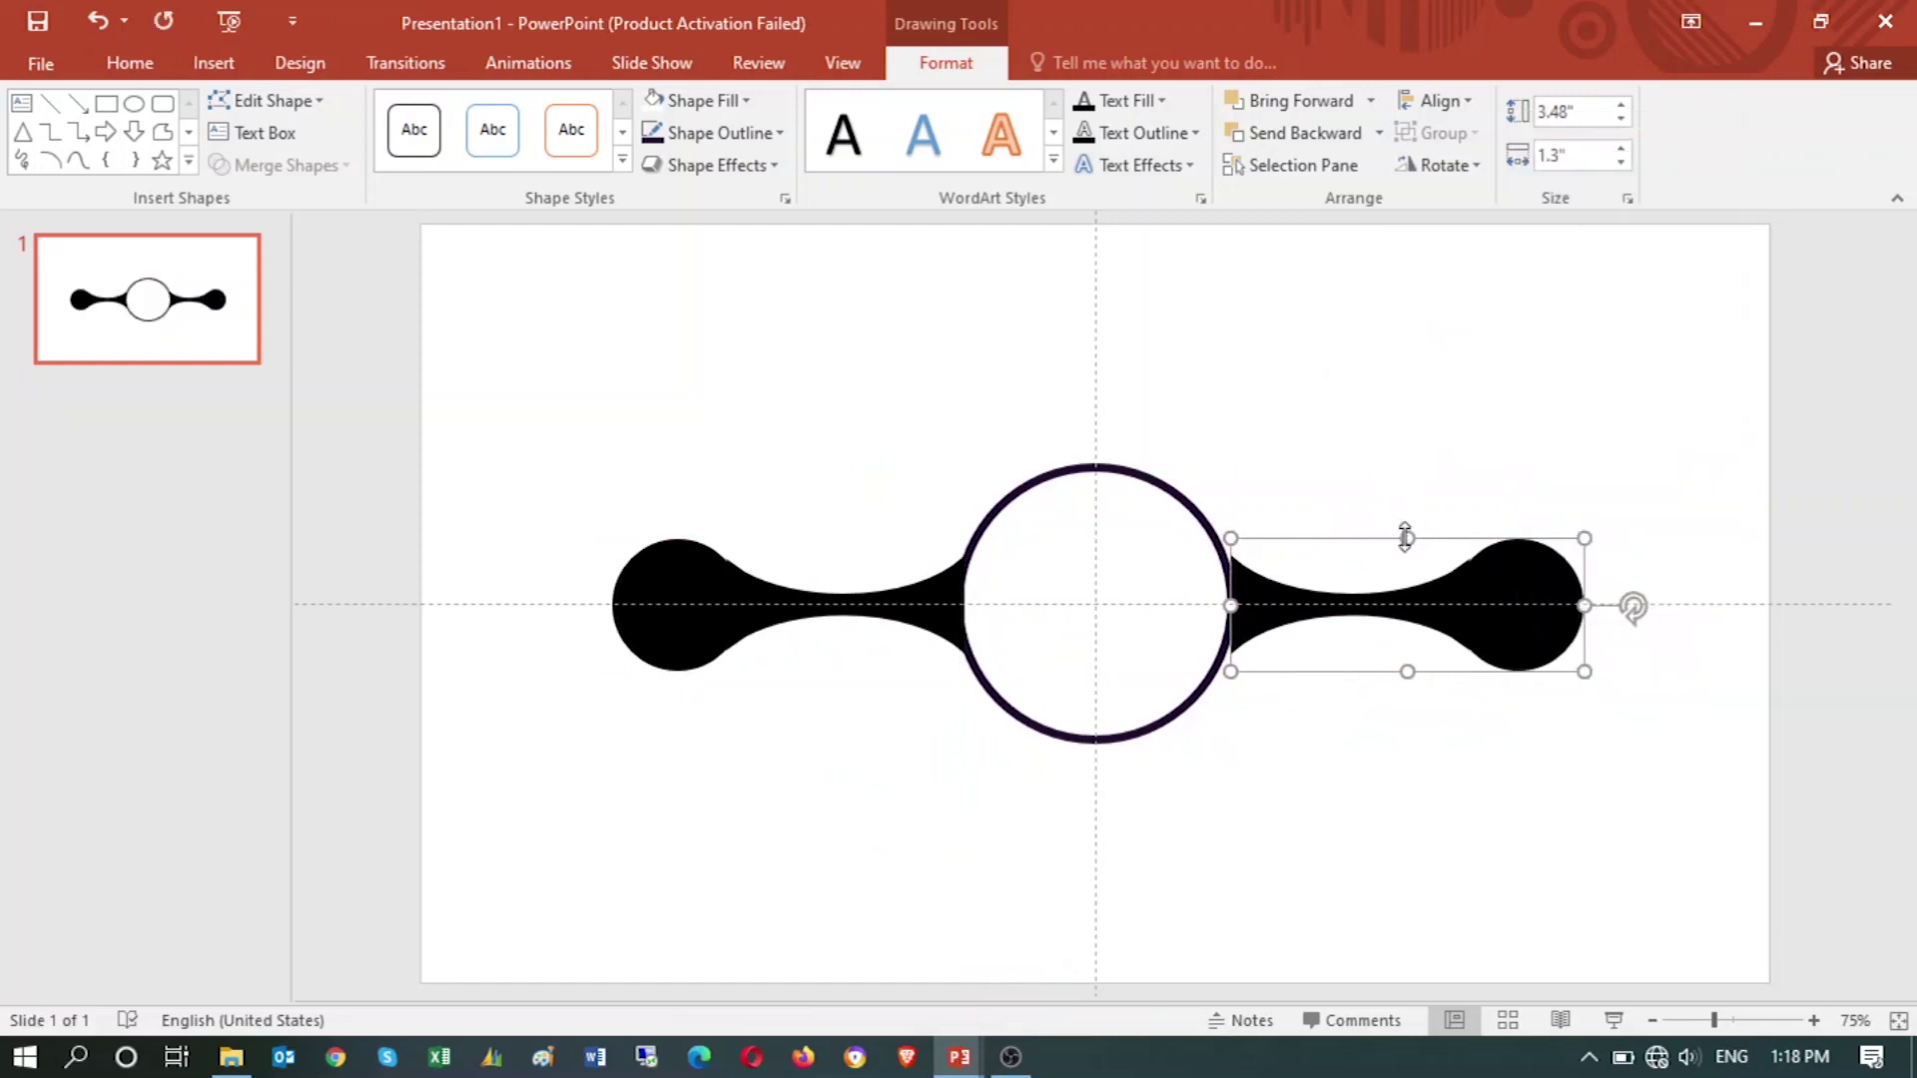
{"action": "left_click_drag", "start_coordinate": [1415, 599], "coordinate": [1402, 597]}
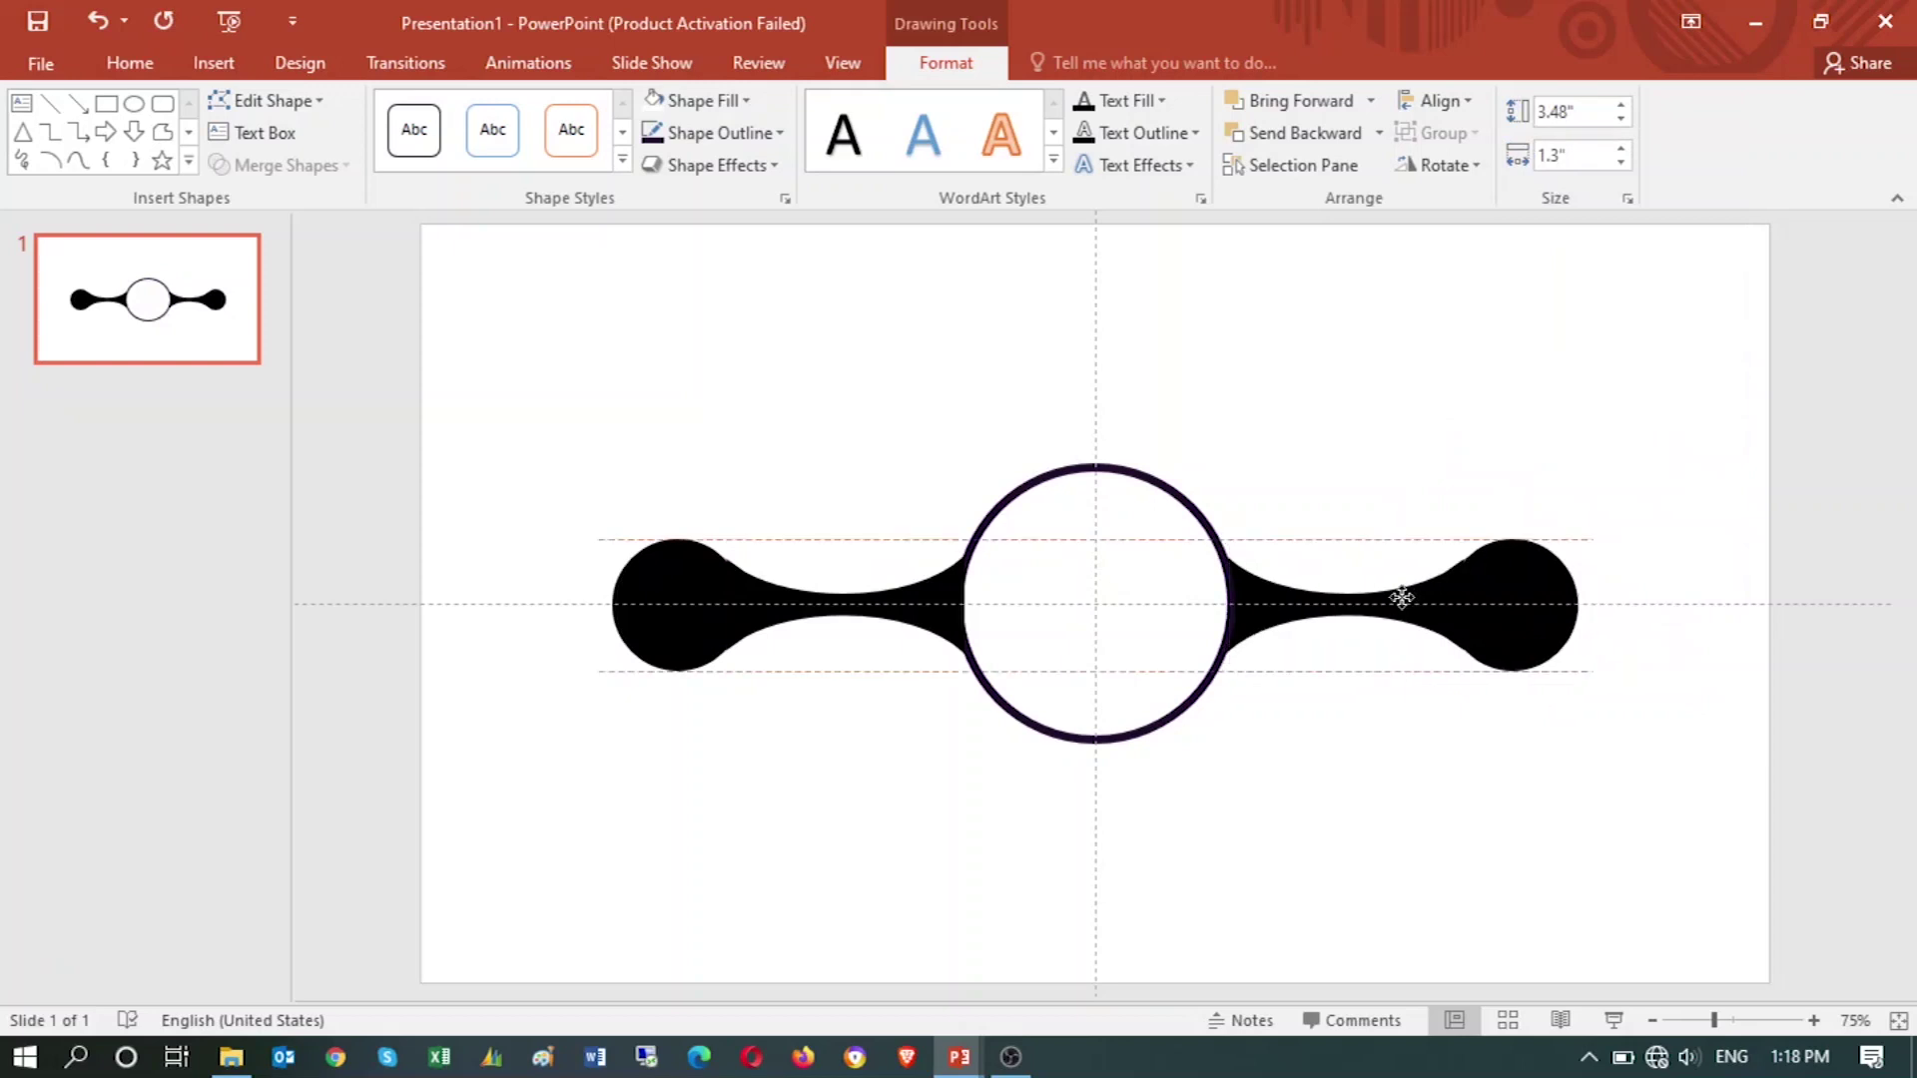
{"action": "left_click", "coordinate": [1177, 834]}
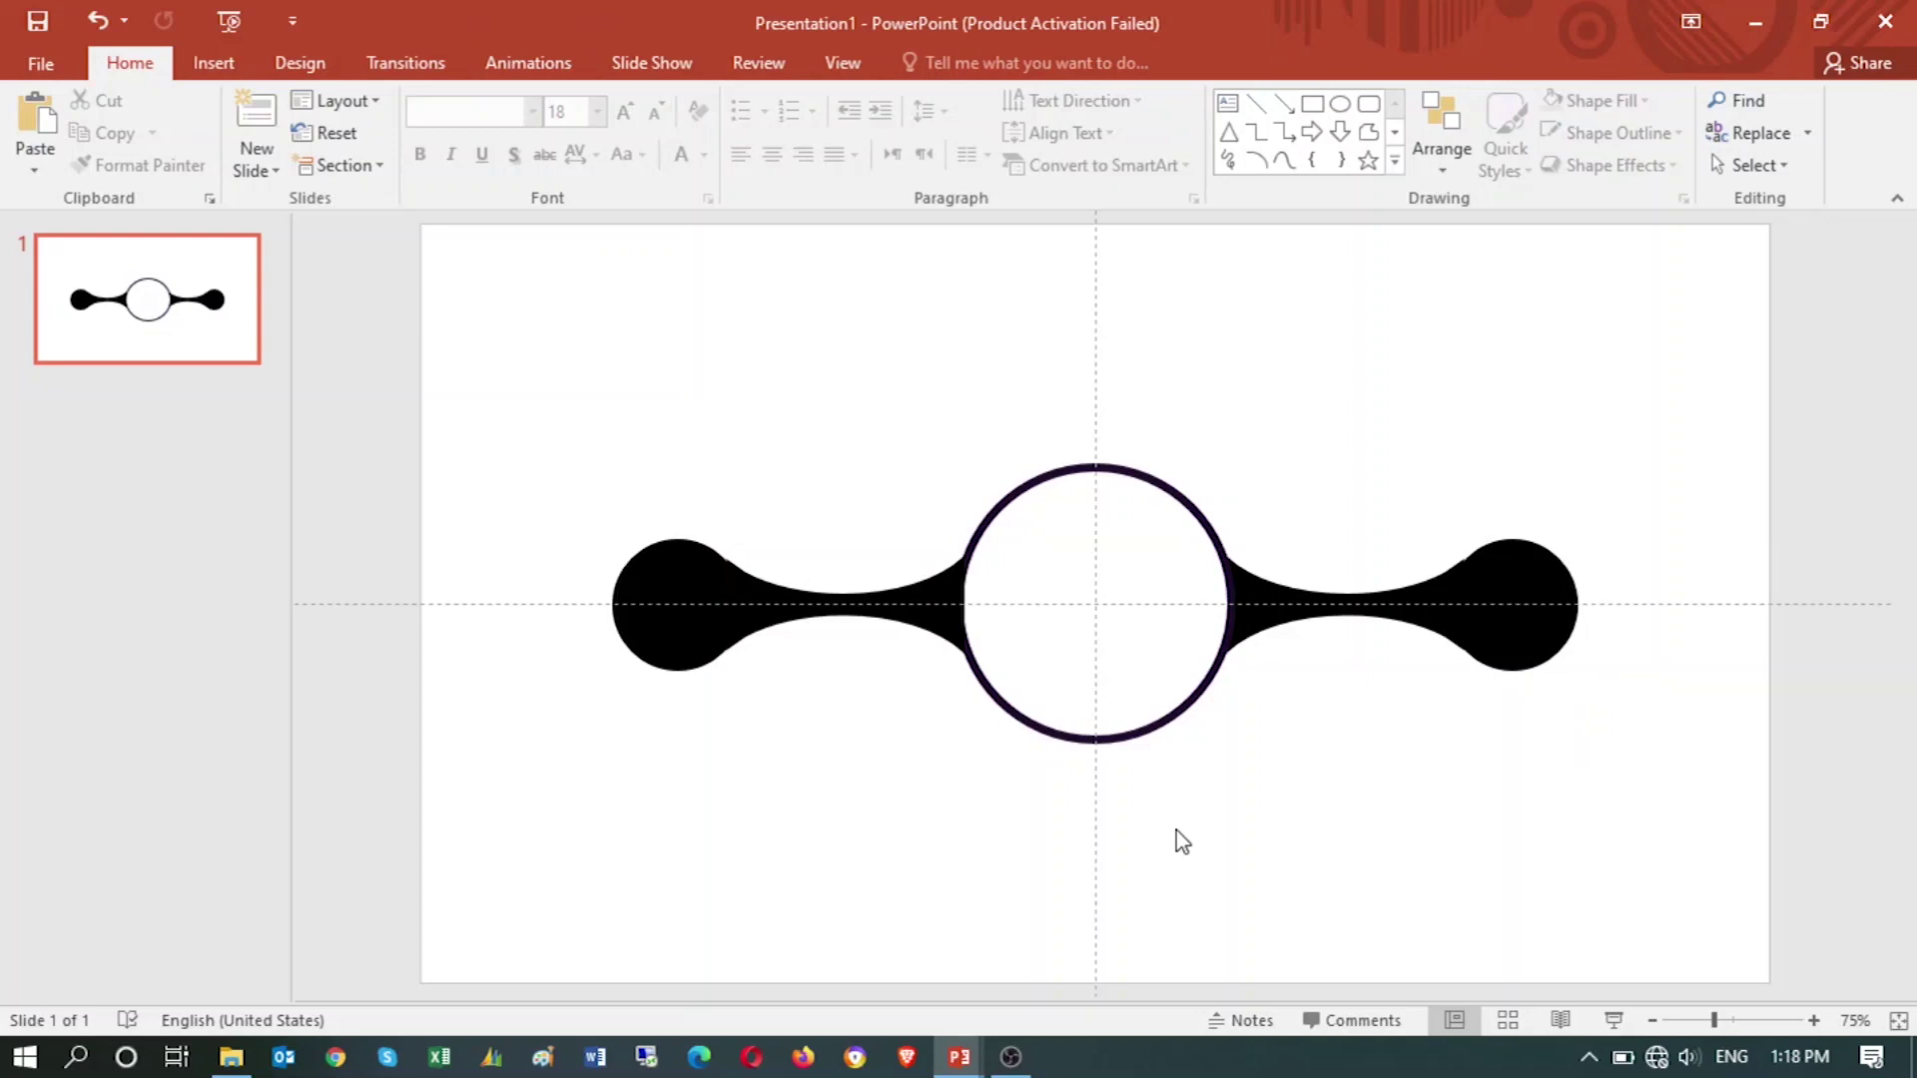
{"action": "key", "text": "ctrl+a"}
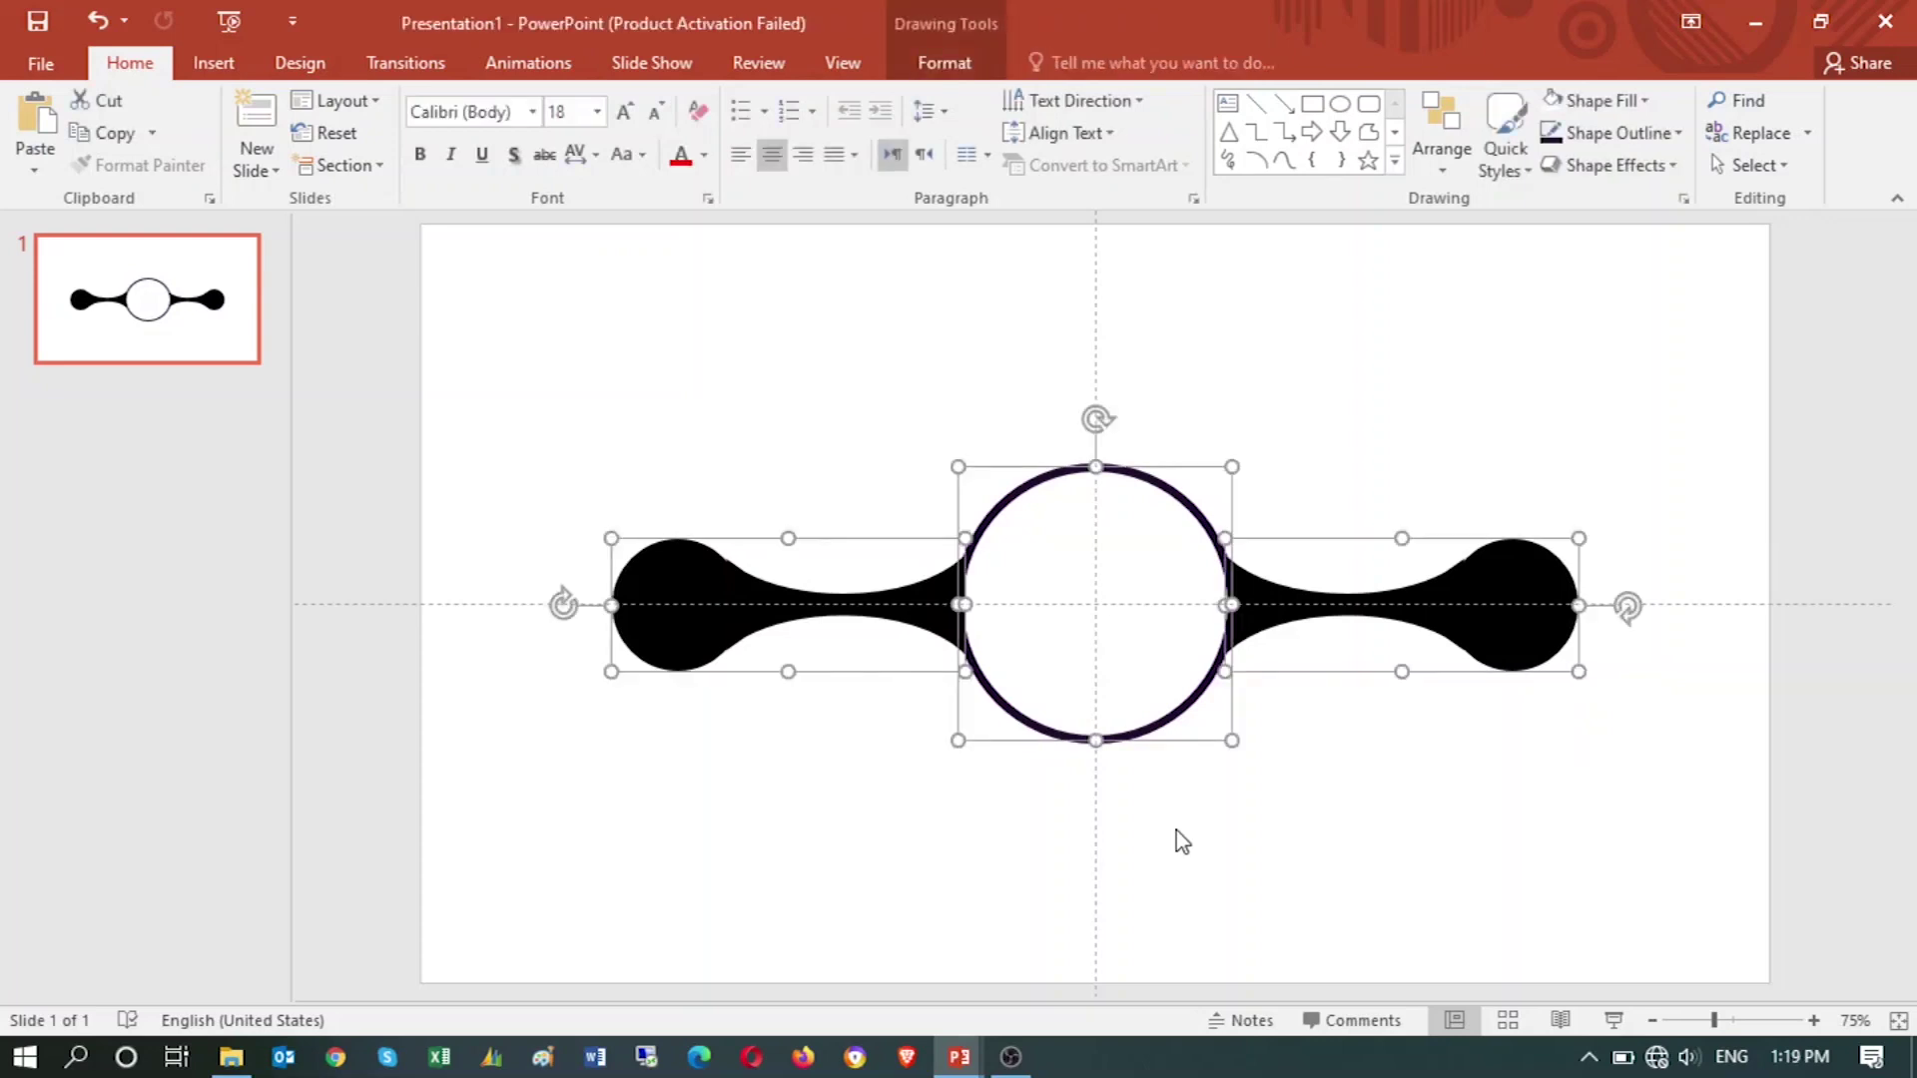
{"action": "left_click", "coordinate": [1439, 795]}
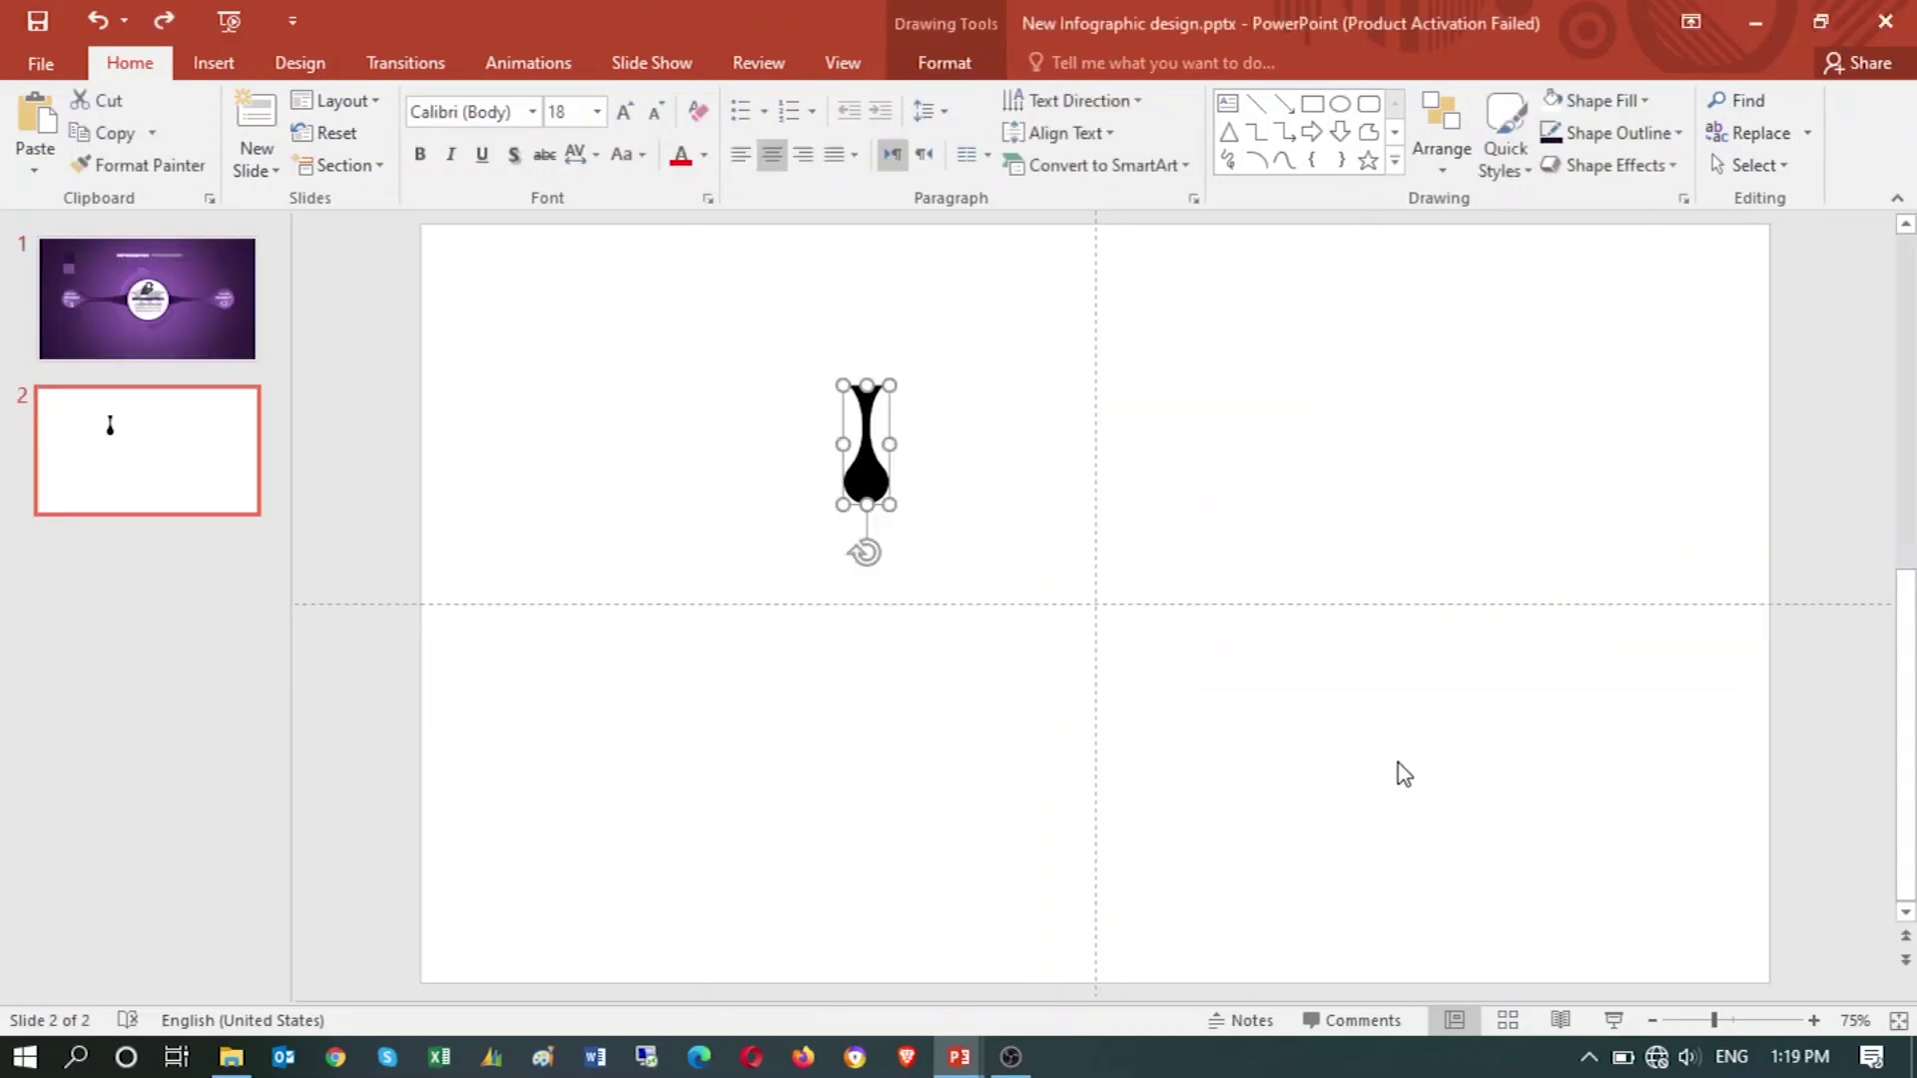
- Bring the dark and light purple squares from the reference slide to the slide's left edge
{"action": "left_click", "coordinate": [203, 315]}
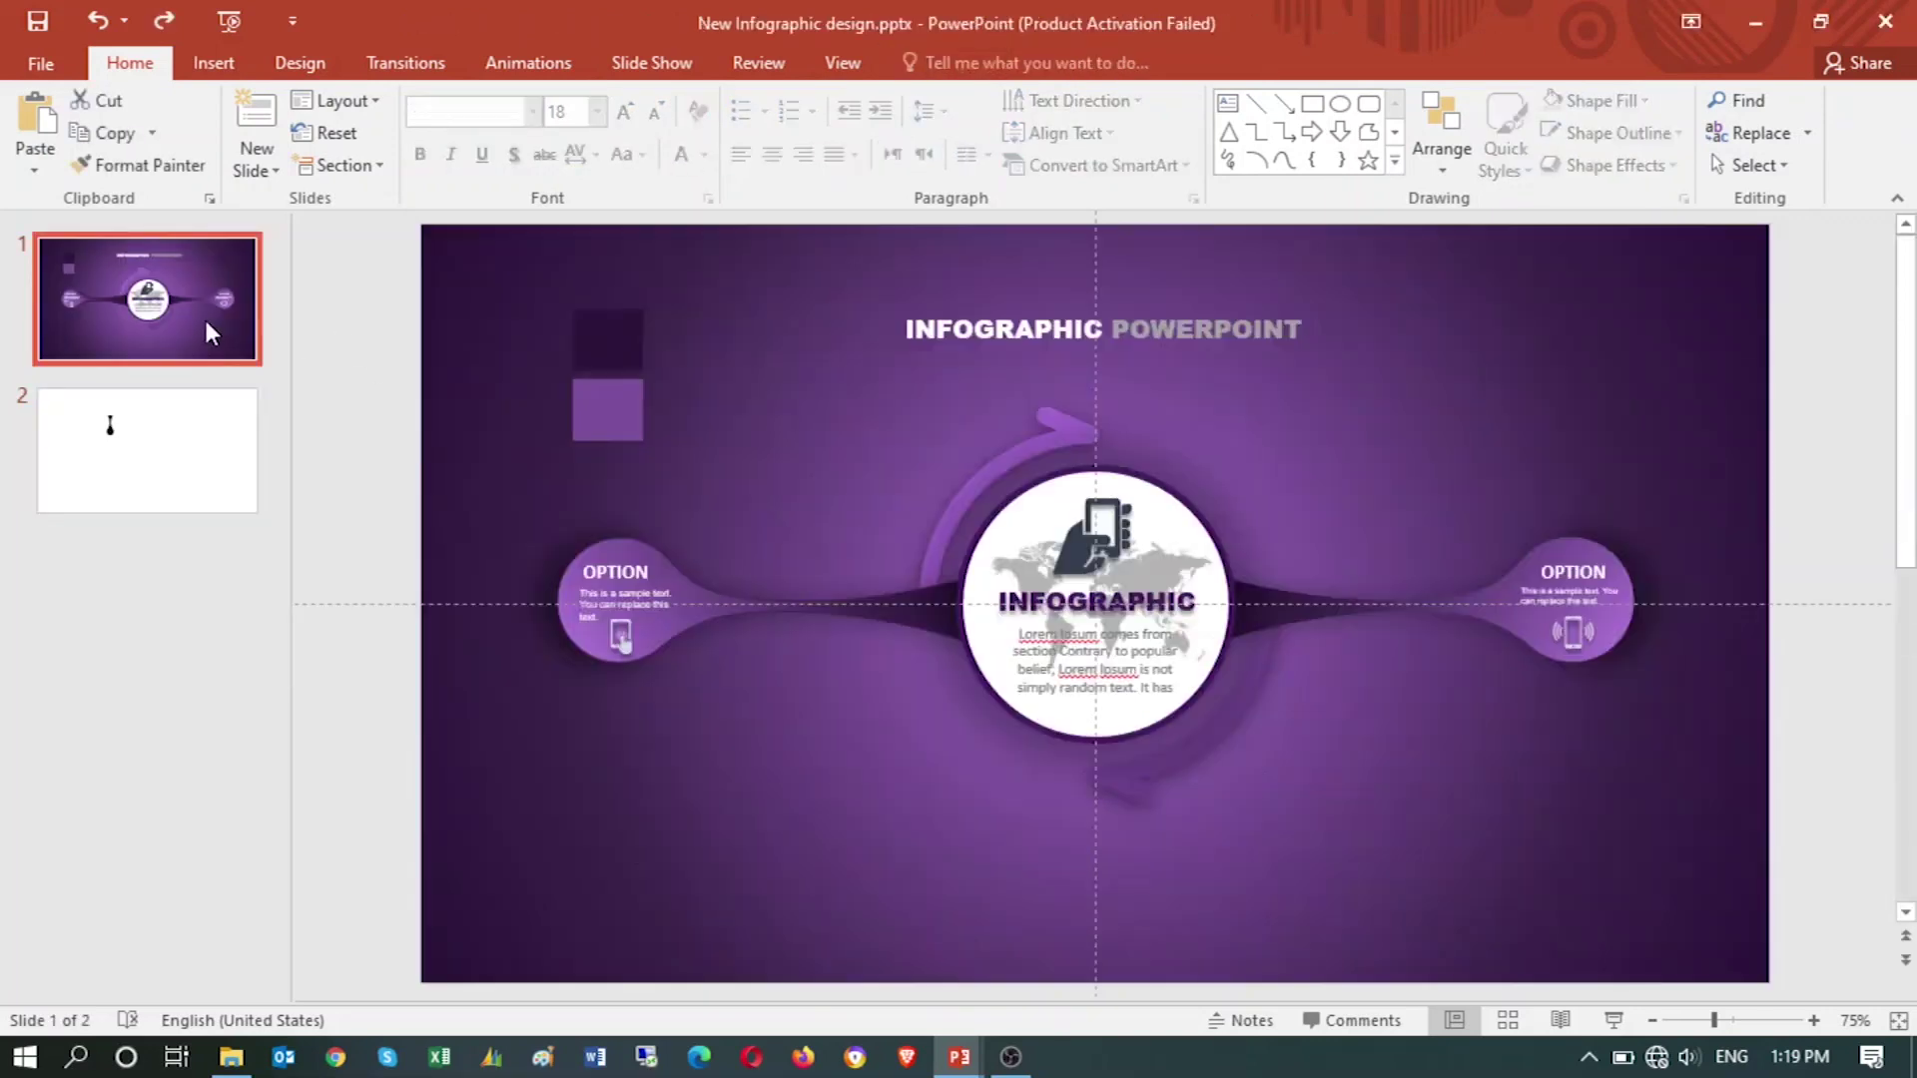
{"action": "left_click", "coordinate": [1013, 465]}
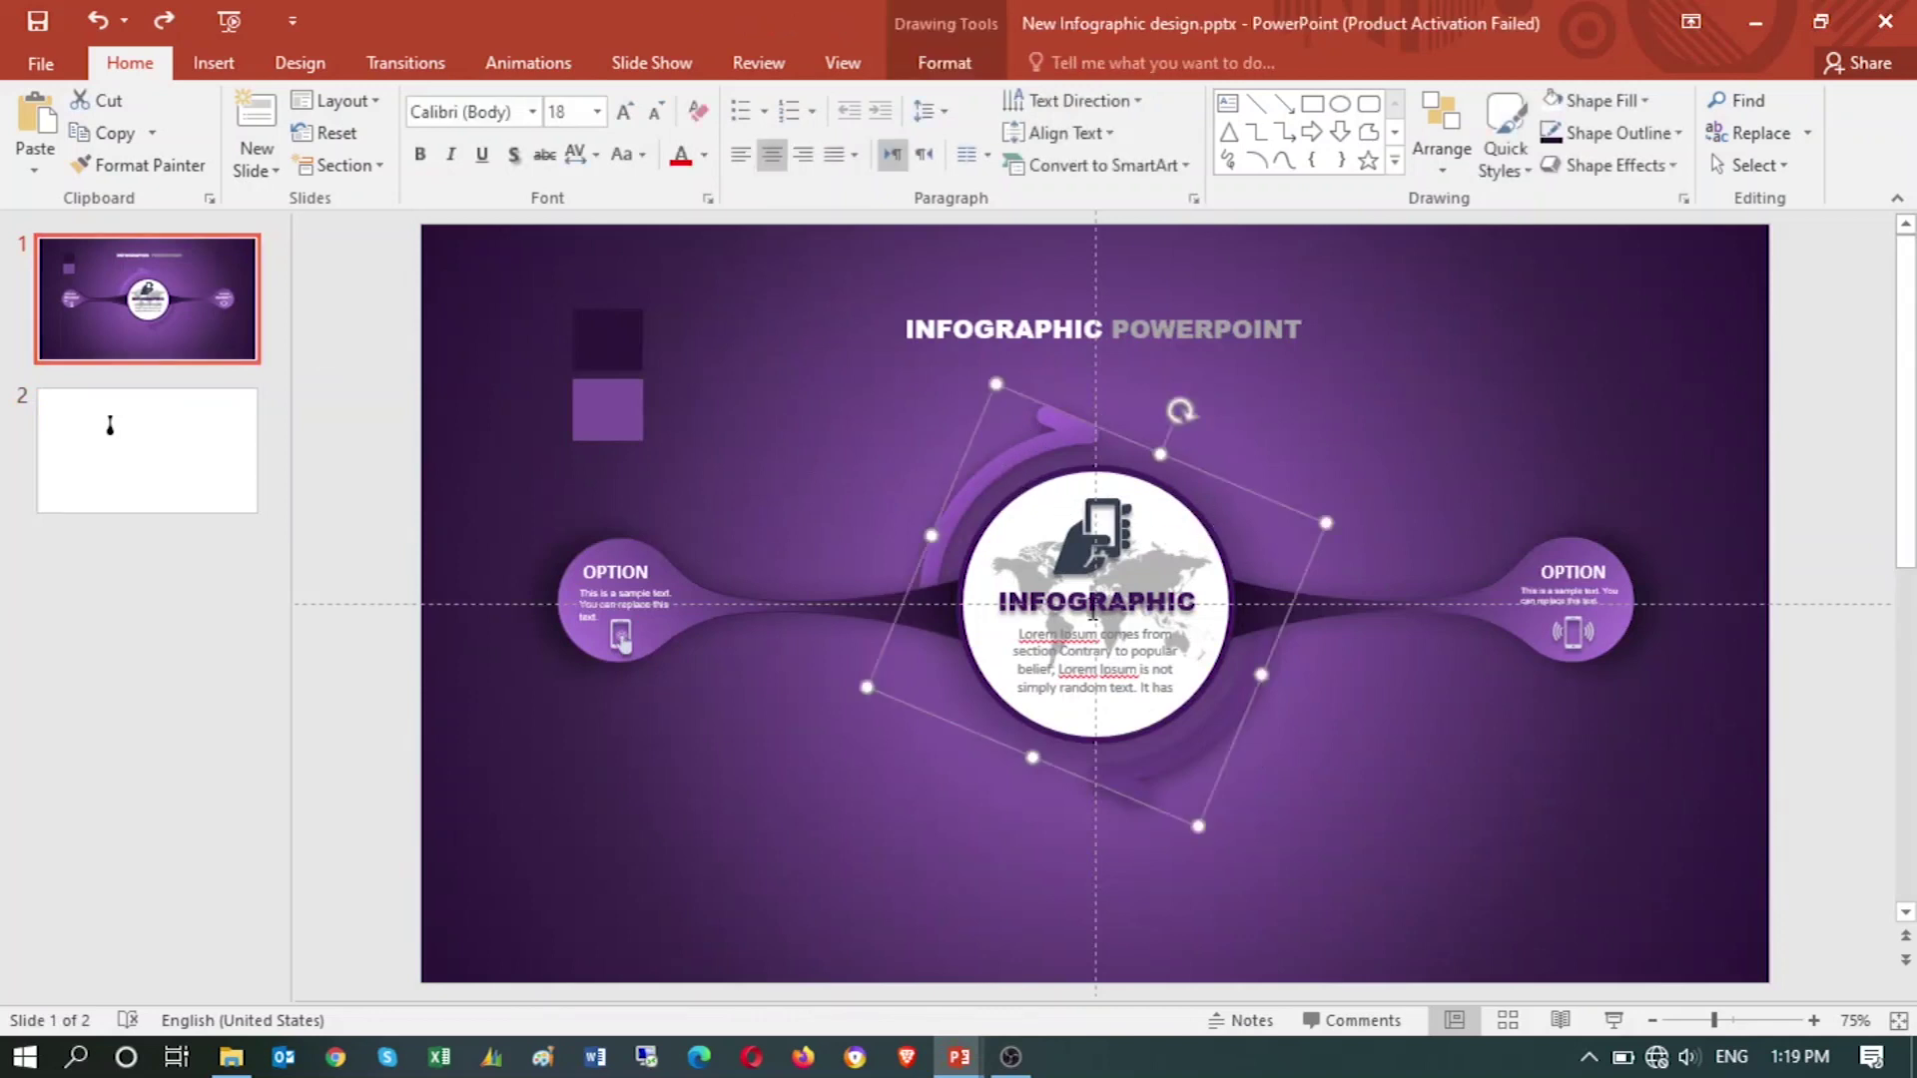
{"action": "left_click", "coordinate": [694, 711]}
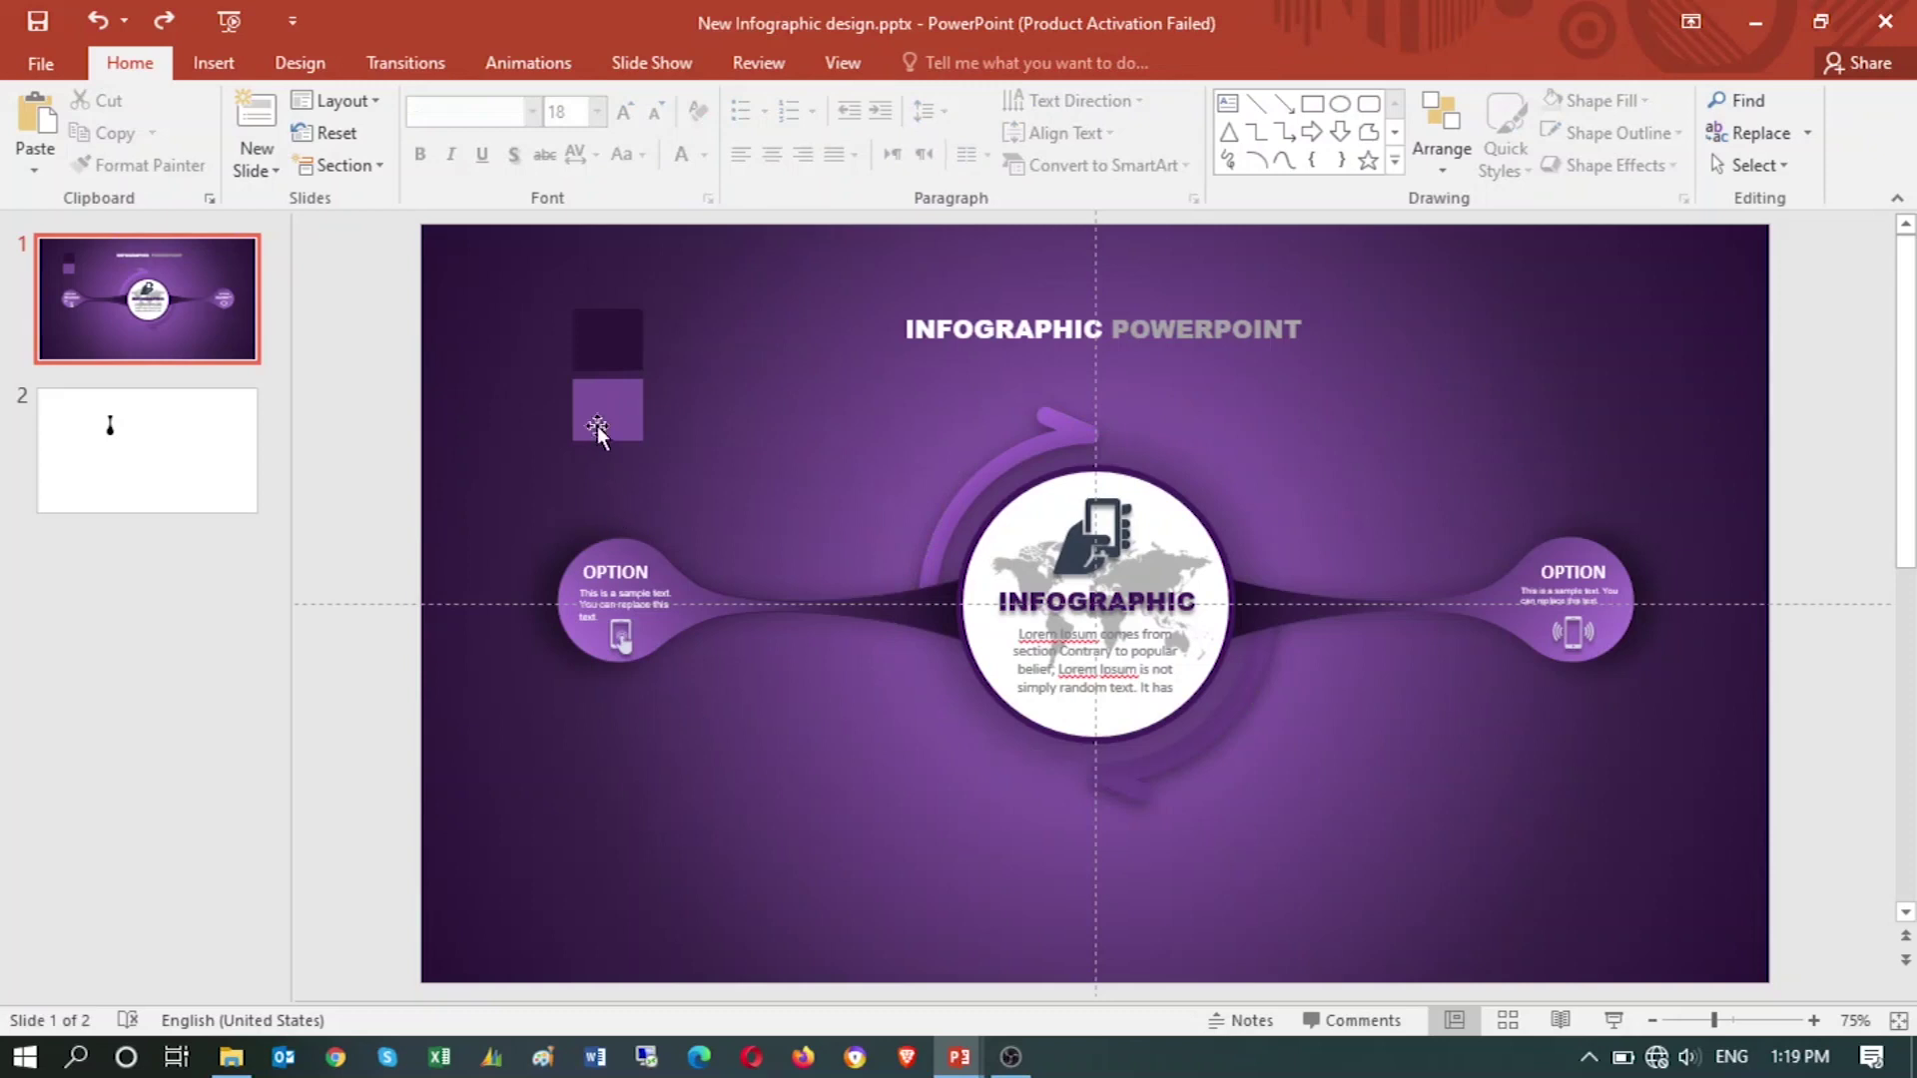
{"action": "left_click", "coordinate": [603, 345]}
{"action": "left_click", "coordinate": [617, 407], "text": "shift"}
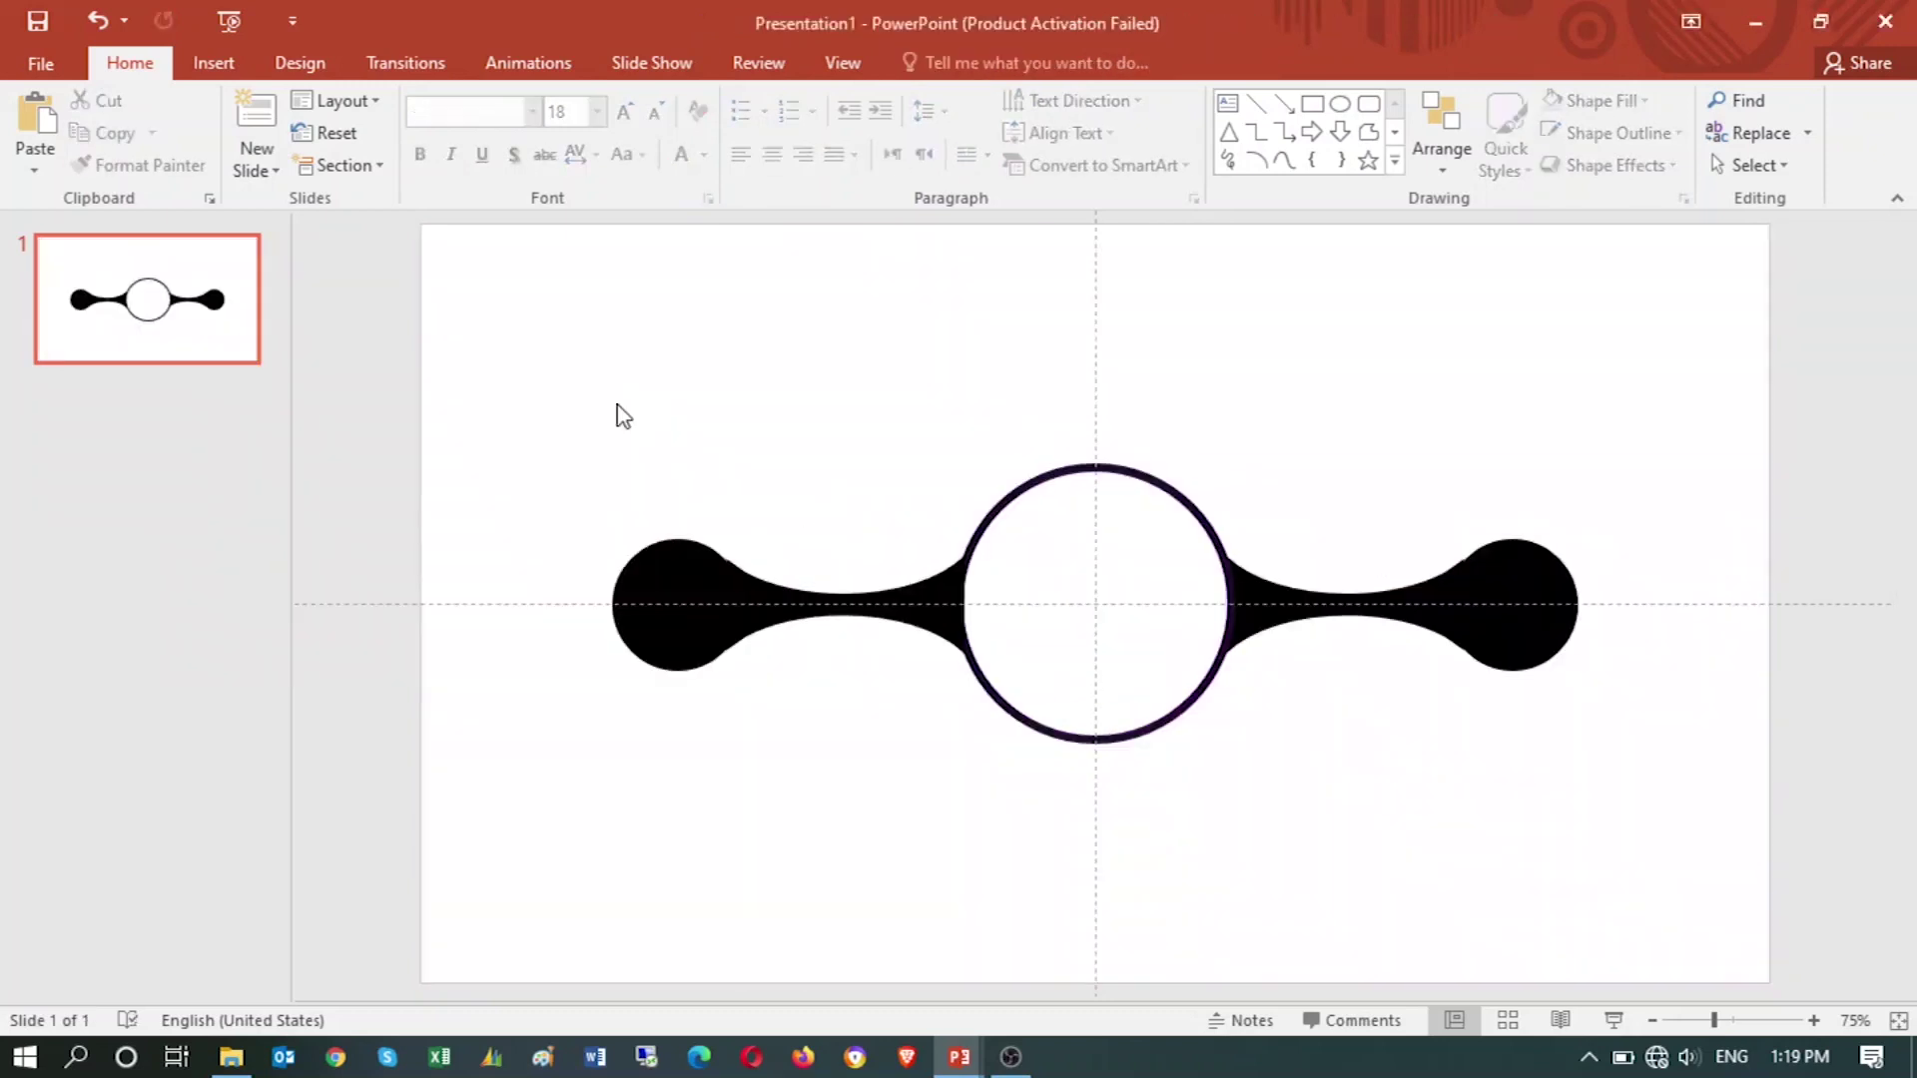
{"action": "key", "text": "ctrl+v"}
{"action": "mouse_move", "coordinate": [627, 346]}
{"action": "left_mouse_down"}
{"action": "mouse_move", "coordinate": [380, 368]}
{"action": "mouse_move", "coordinate": [401, 357]}
{"action": "left_mouse_up"}
{"action": "left_click", "coordinate": [887, 382]}
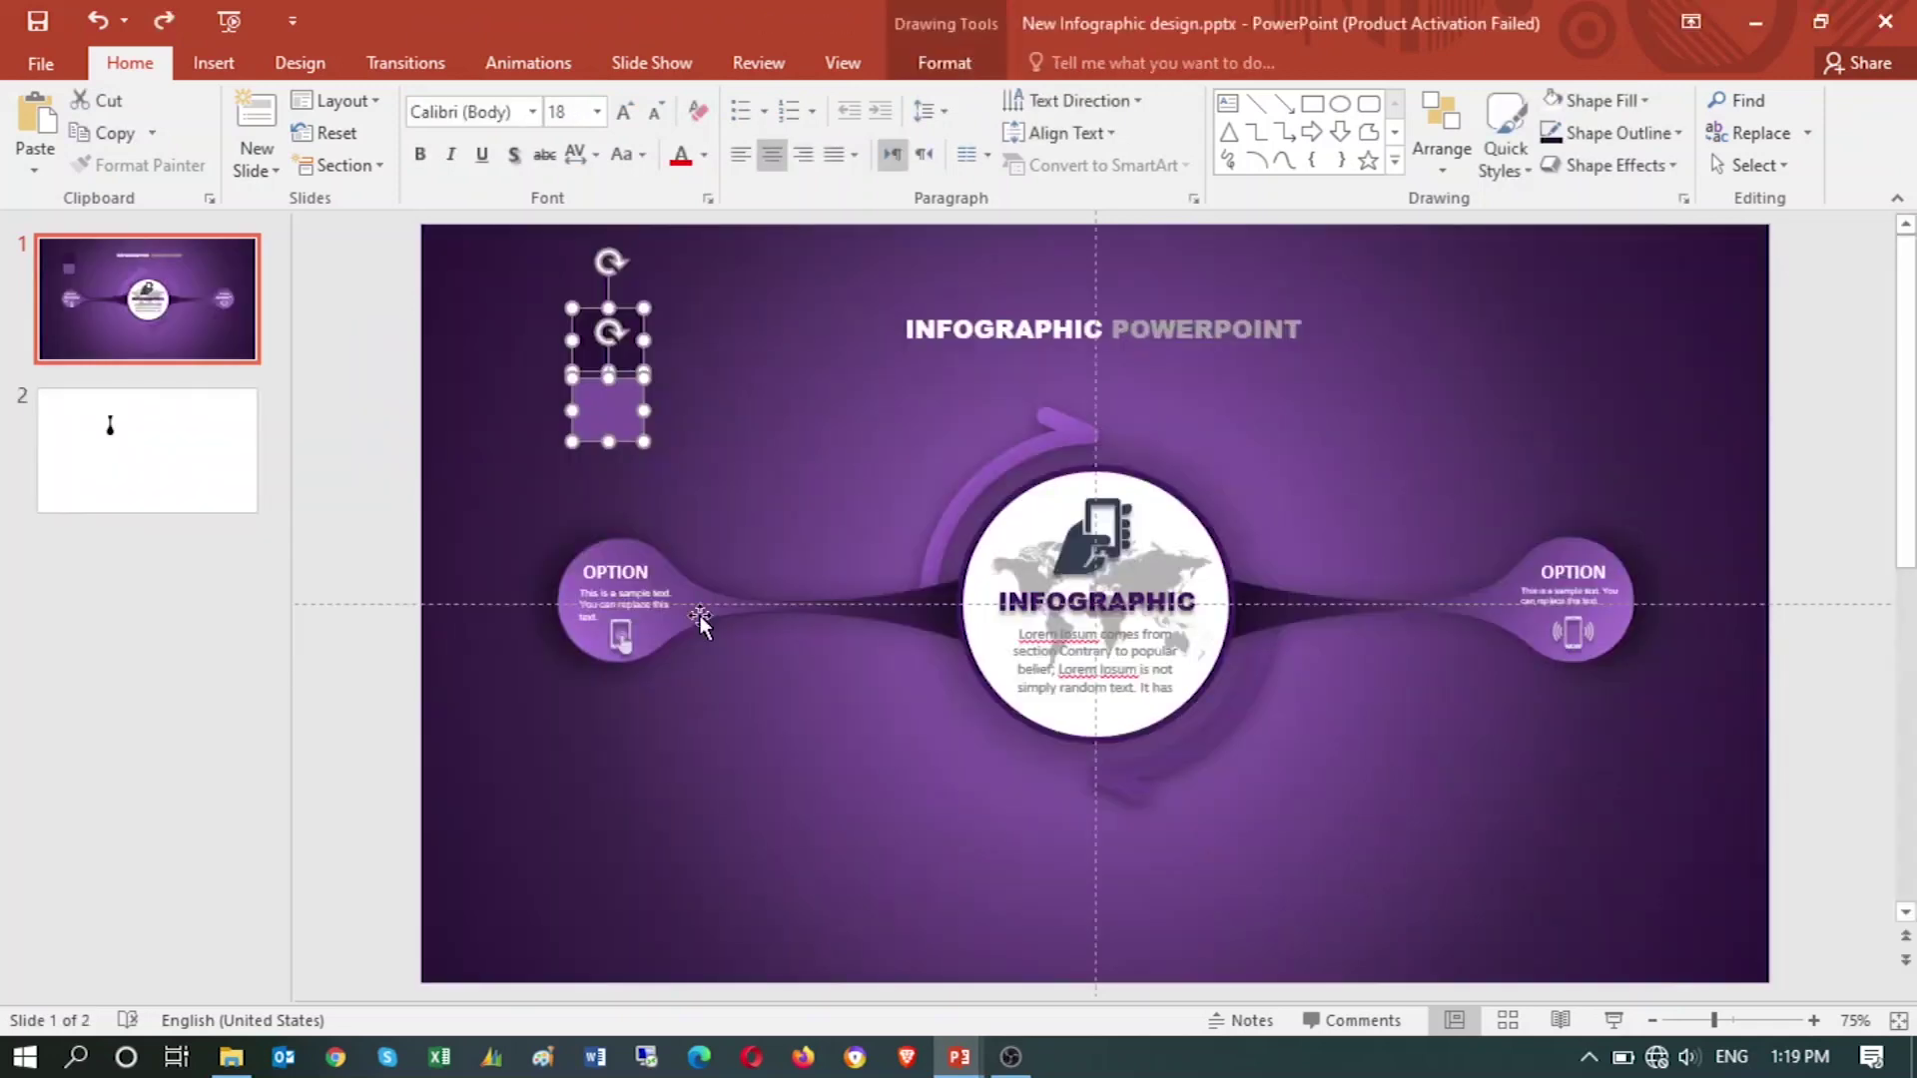
{"action": "key", "text": "alt+Tab"}
{"action": "left_click", "coordinate": [681, 621]}
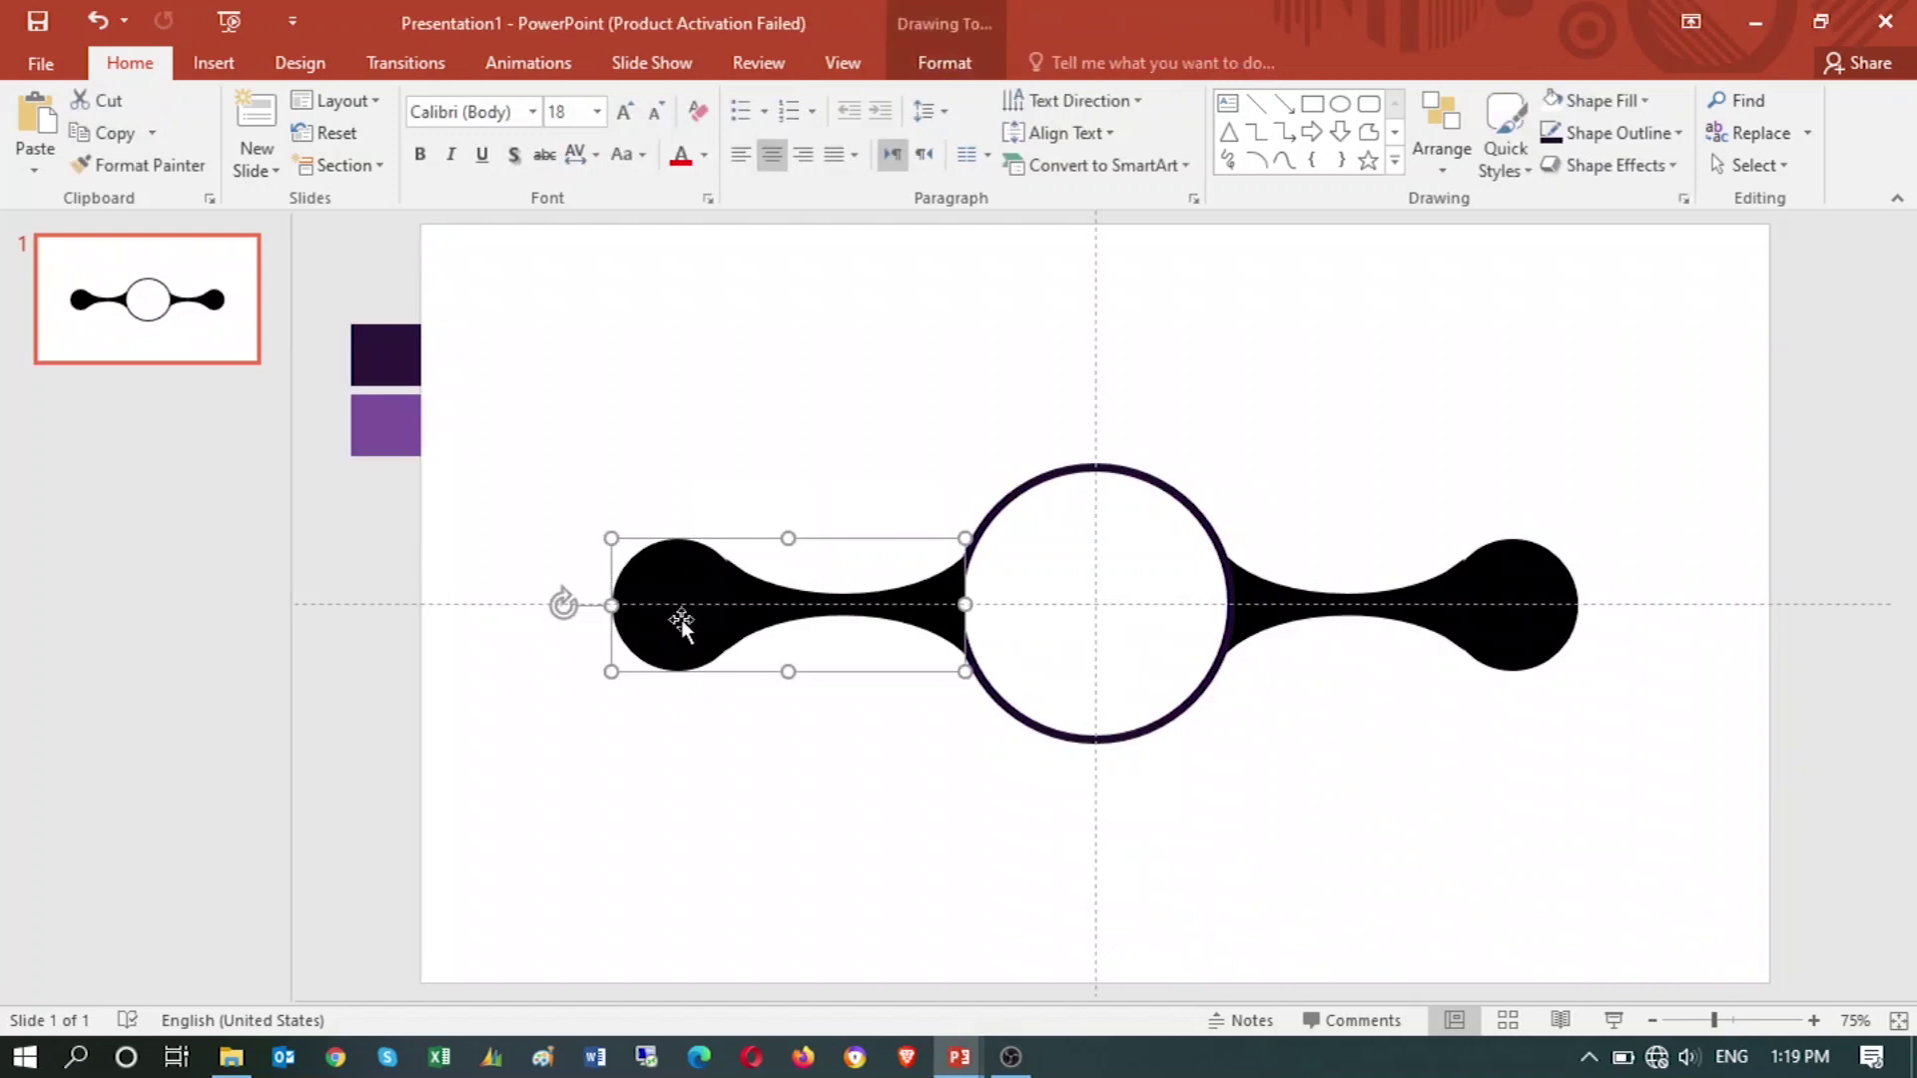
- Eyedrop the light purple square's colour into the left connector and send it behind the circle
{"action": "left_click", "coordinate": [944, 62]}
{"action": "left_click", "coordinate": [727, 104]}
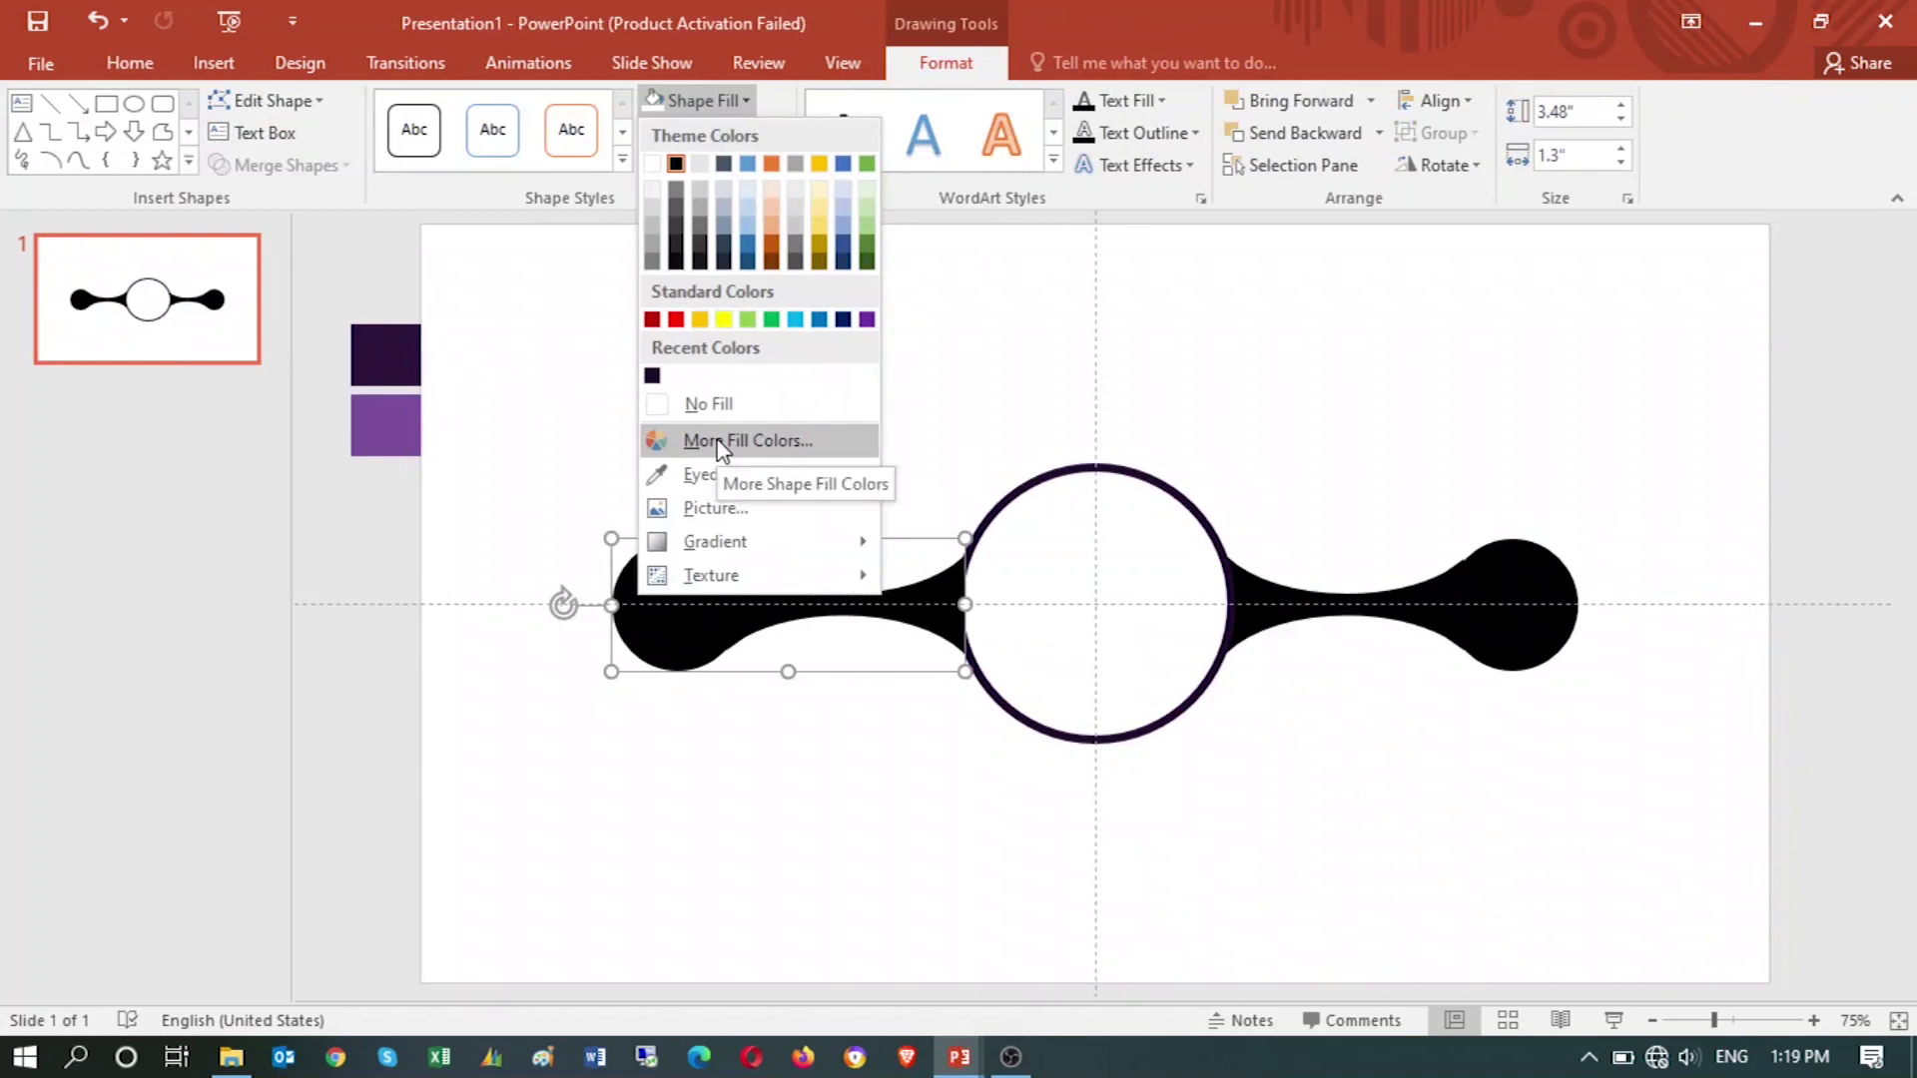
{"action": "left_click", "coordinate": [725, 474]}
{"action": "left_click", "coordinate": [385, 418]}
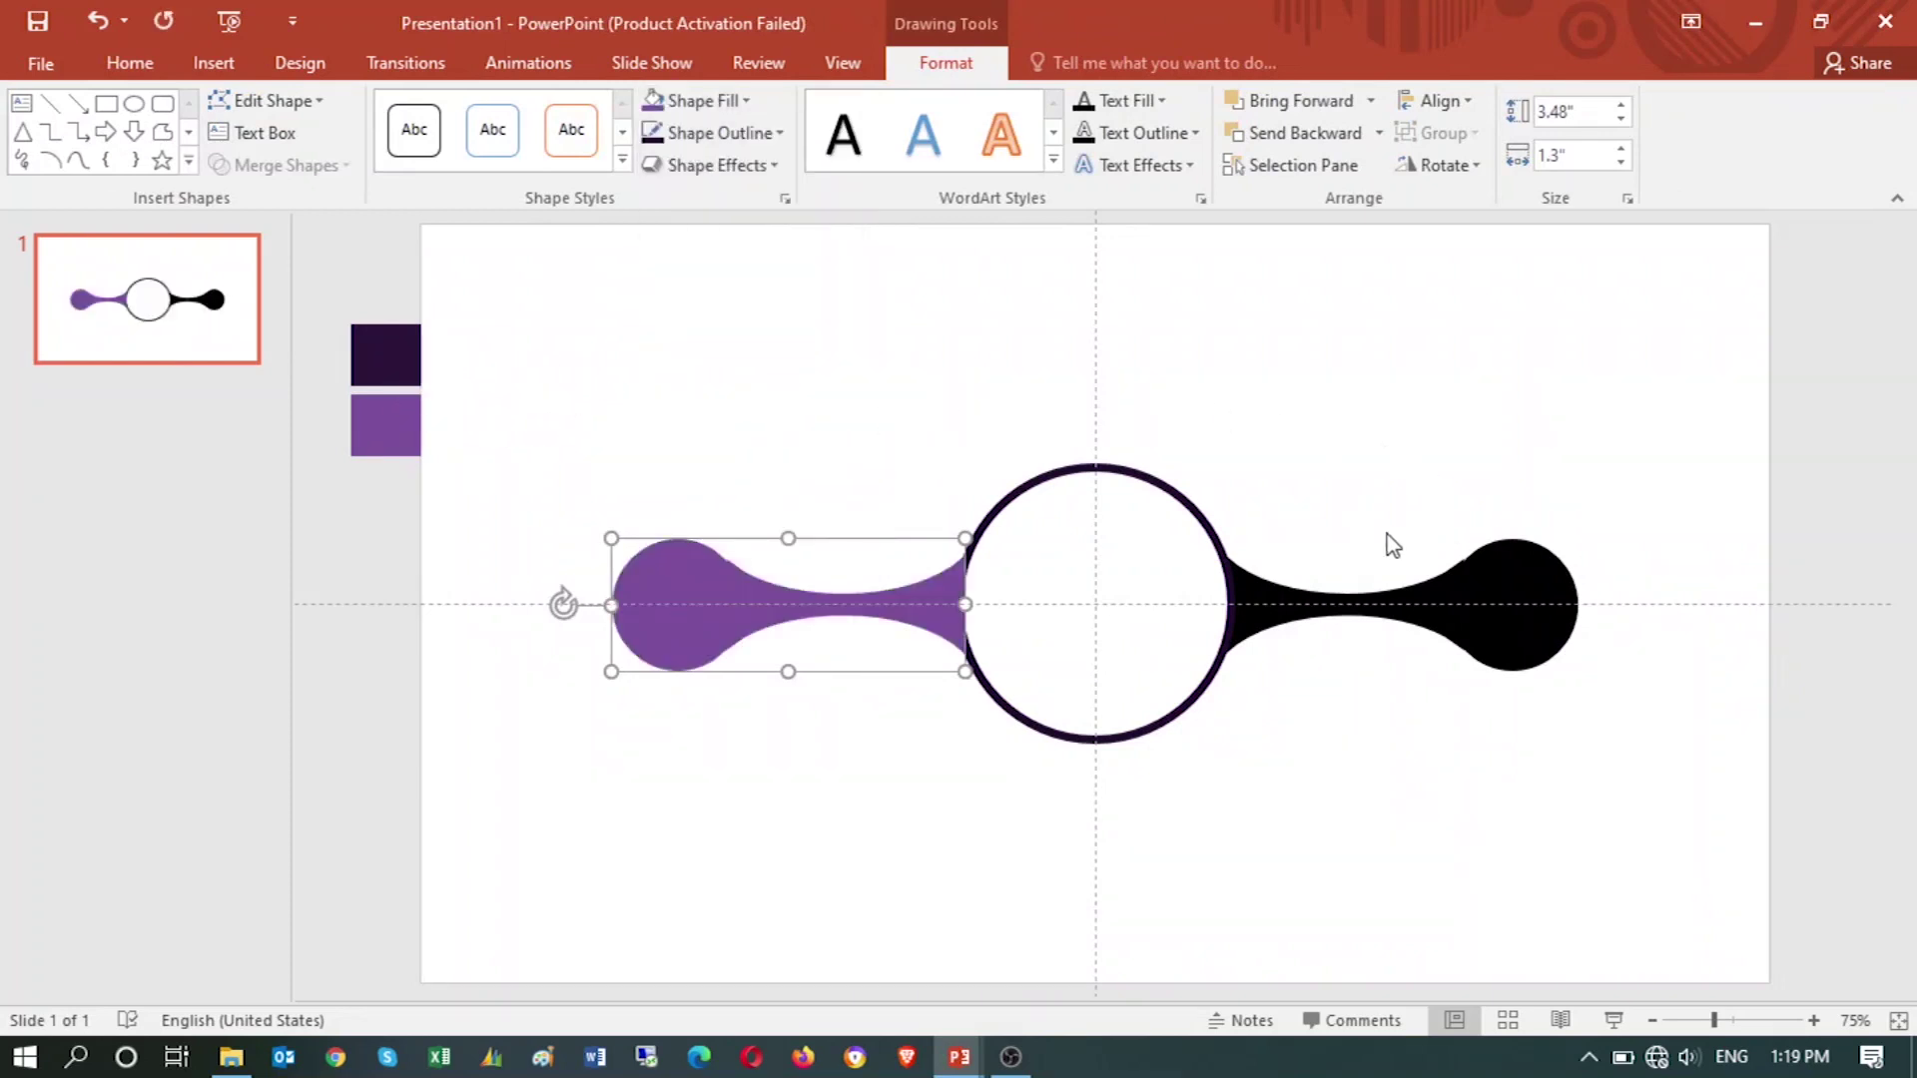
{"action": "left_click", "coordinate": [867, 718]}
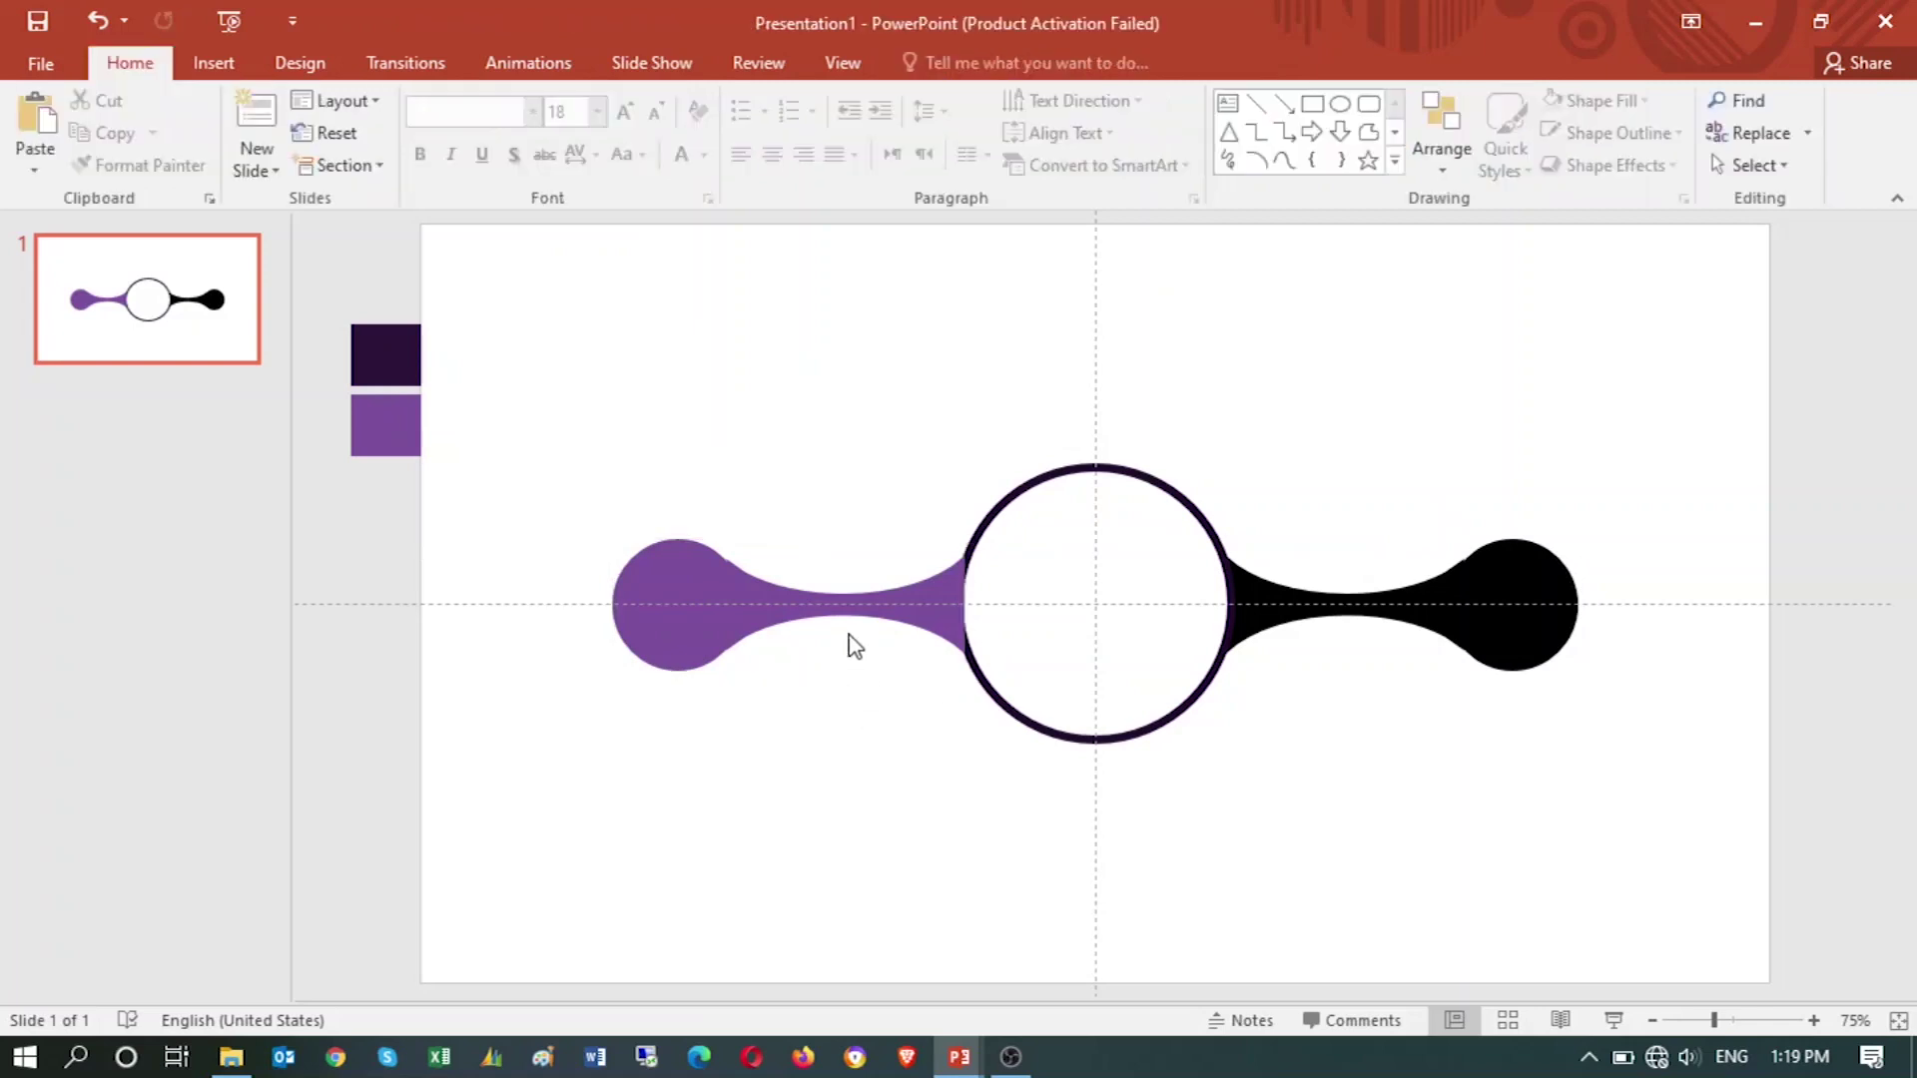
{"action": "double_click", "coordinate": [781, 597]}
{"action": "right_click", "coordinate": [726, 599]}
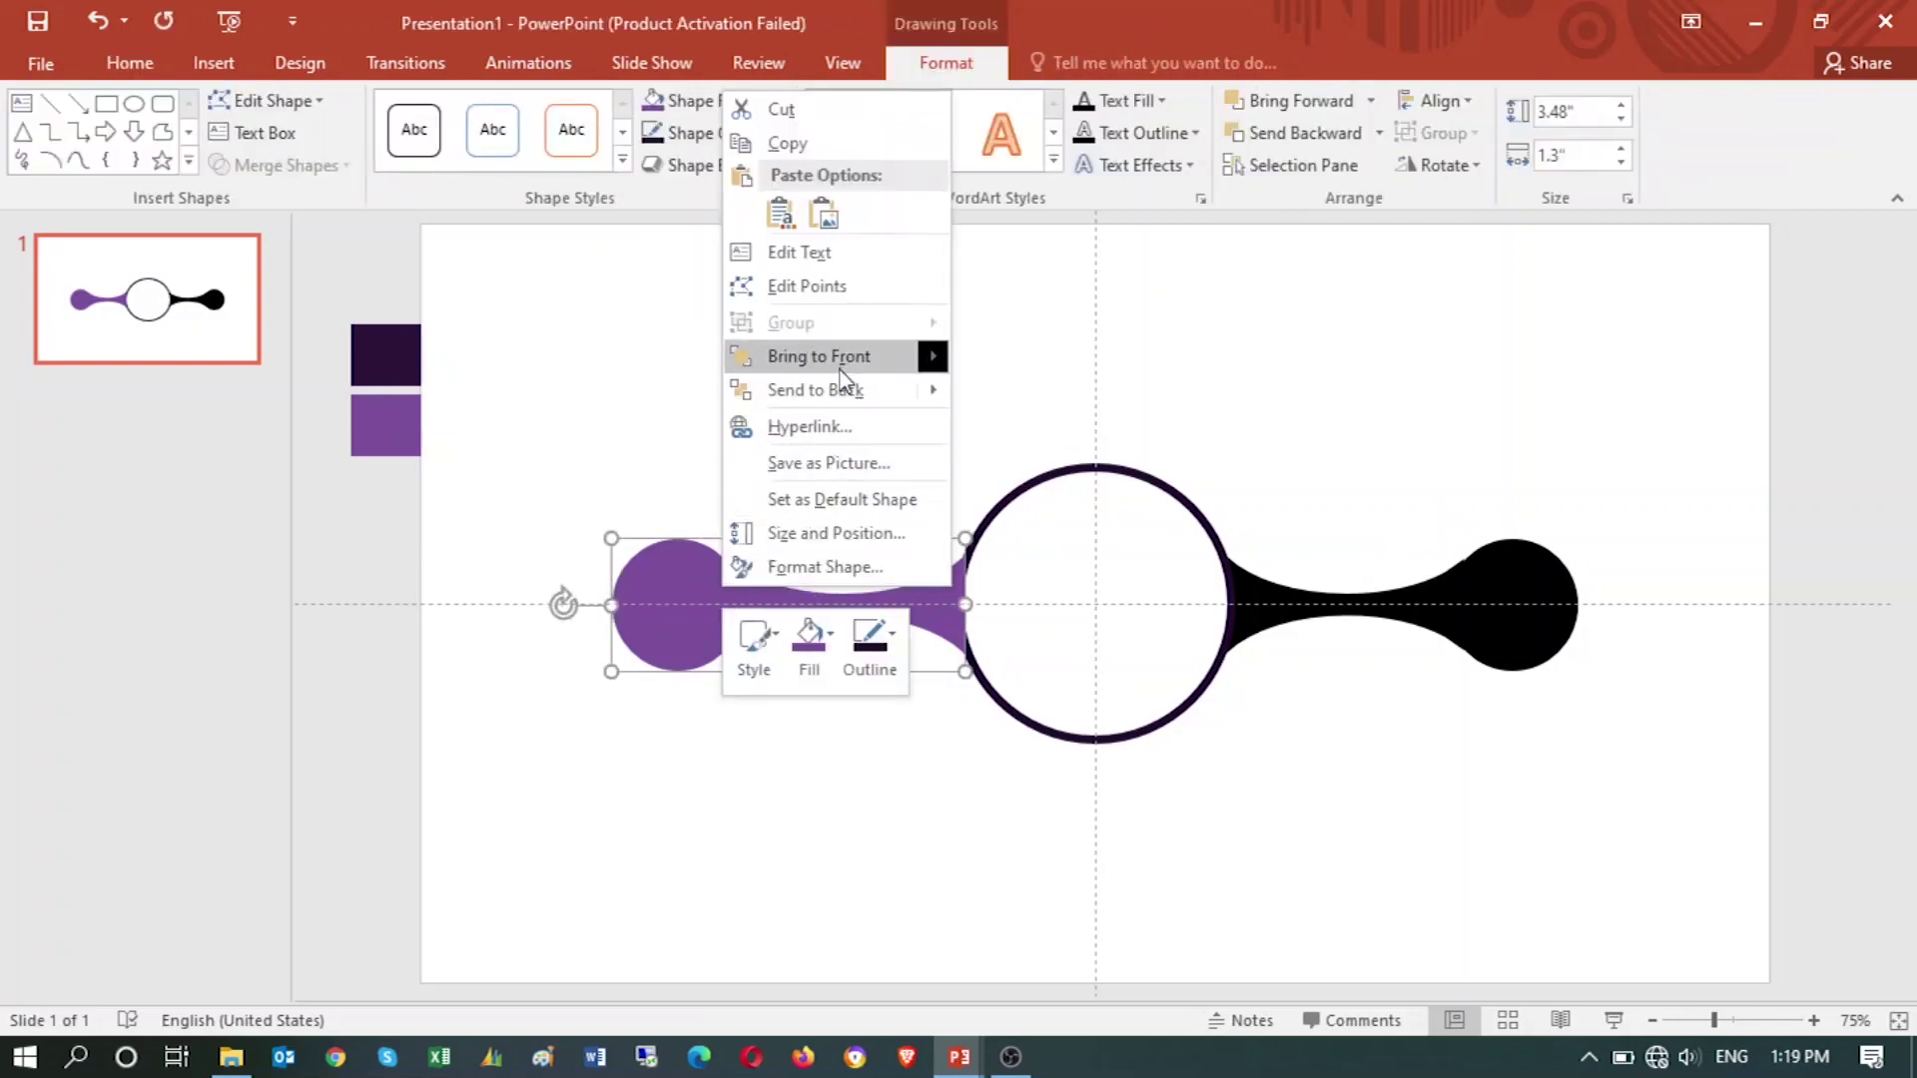
{"action": "mouse_move", "coordinate": [817, 389]}
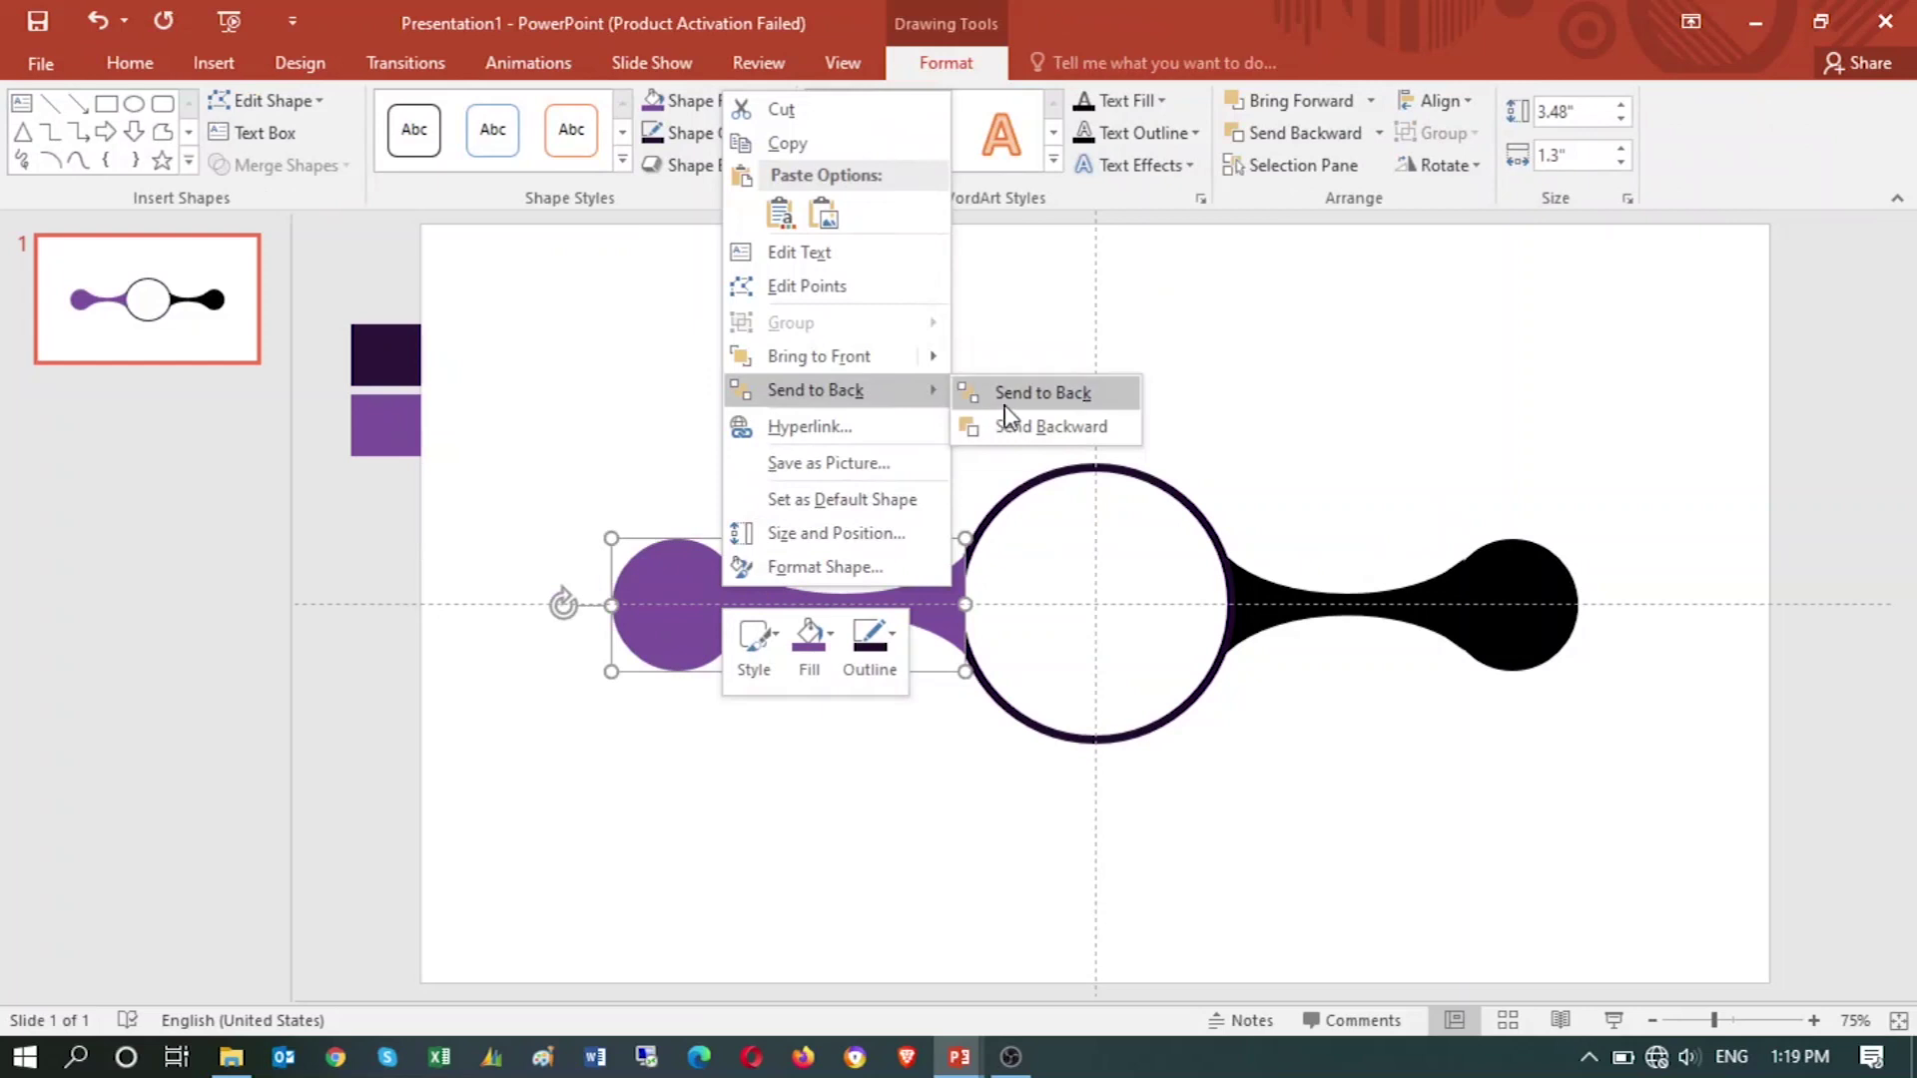
{"action": "left_click", "coordinate": [1004, 405]}
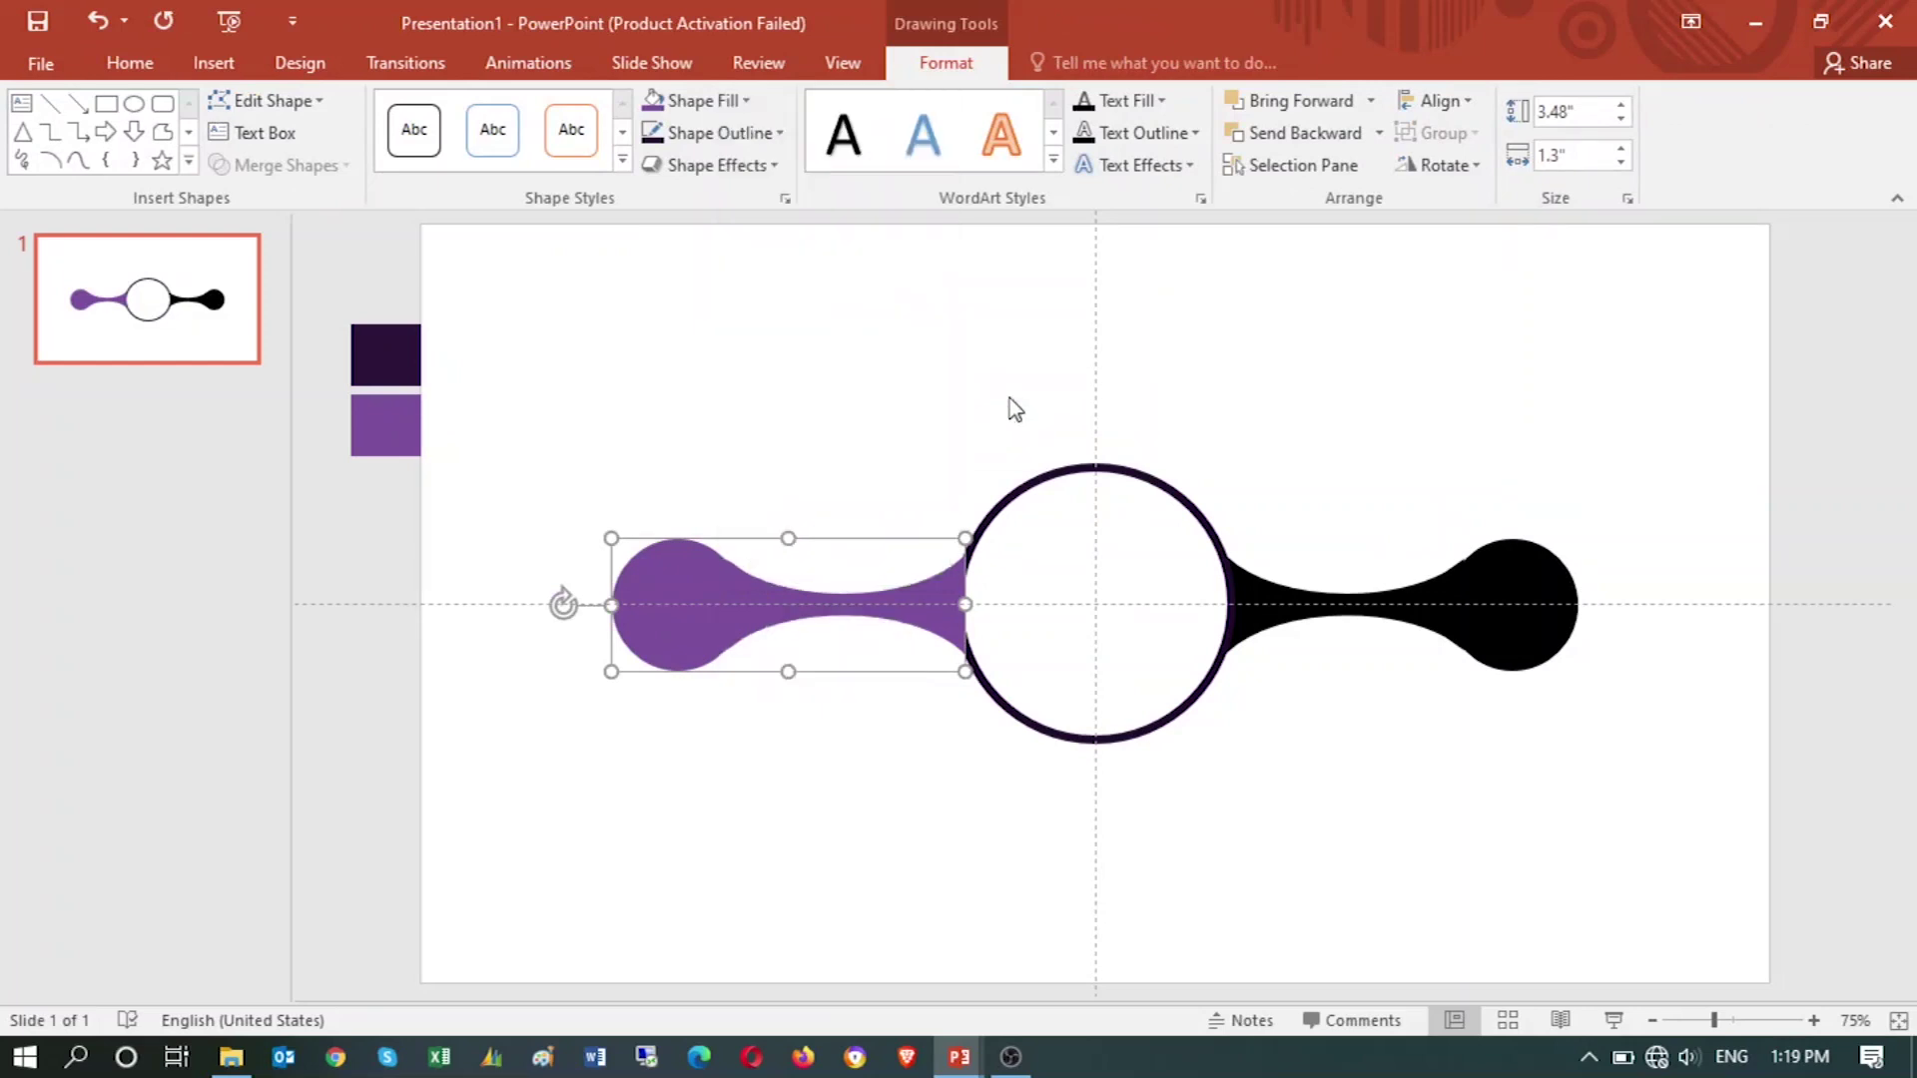
- Fill the right connector with the same light purple
{"action": "left_click", "coordinate": [1402, 605]}
{"action": "left_click", "coordinate": [661, 100]}
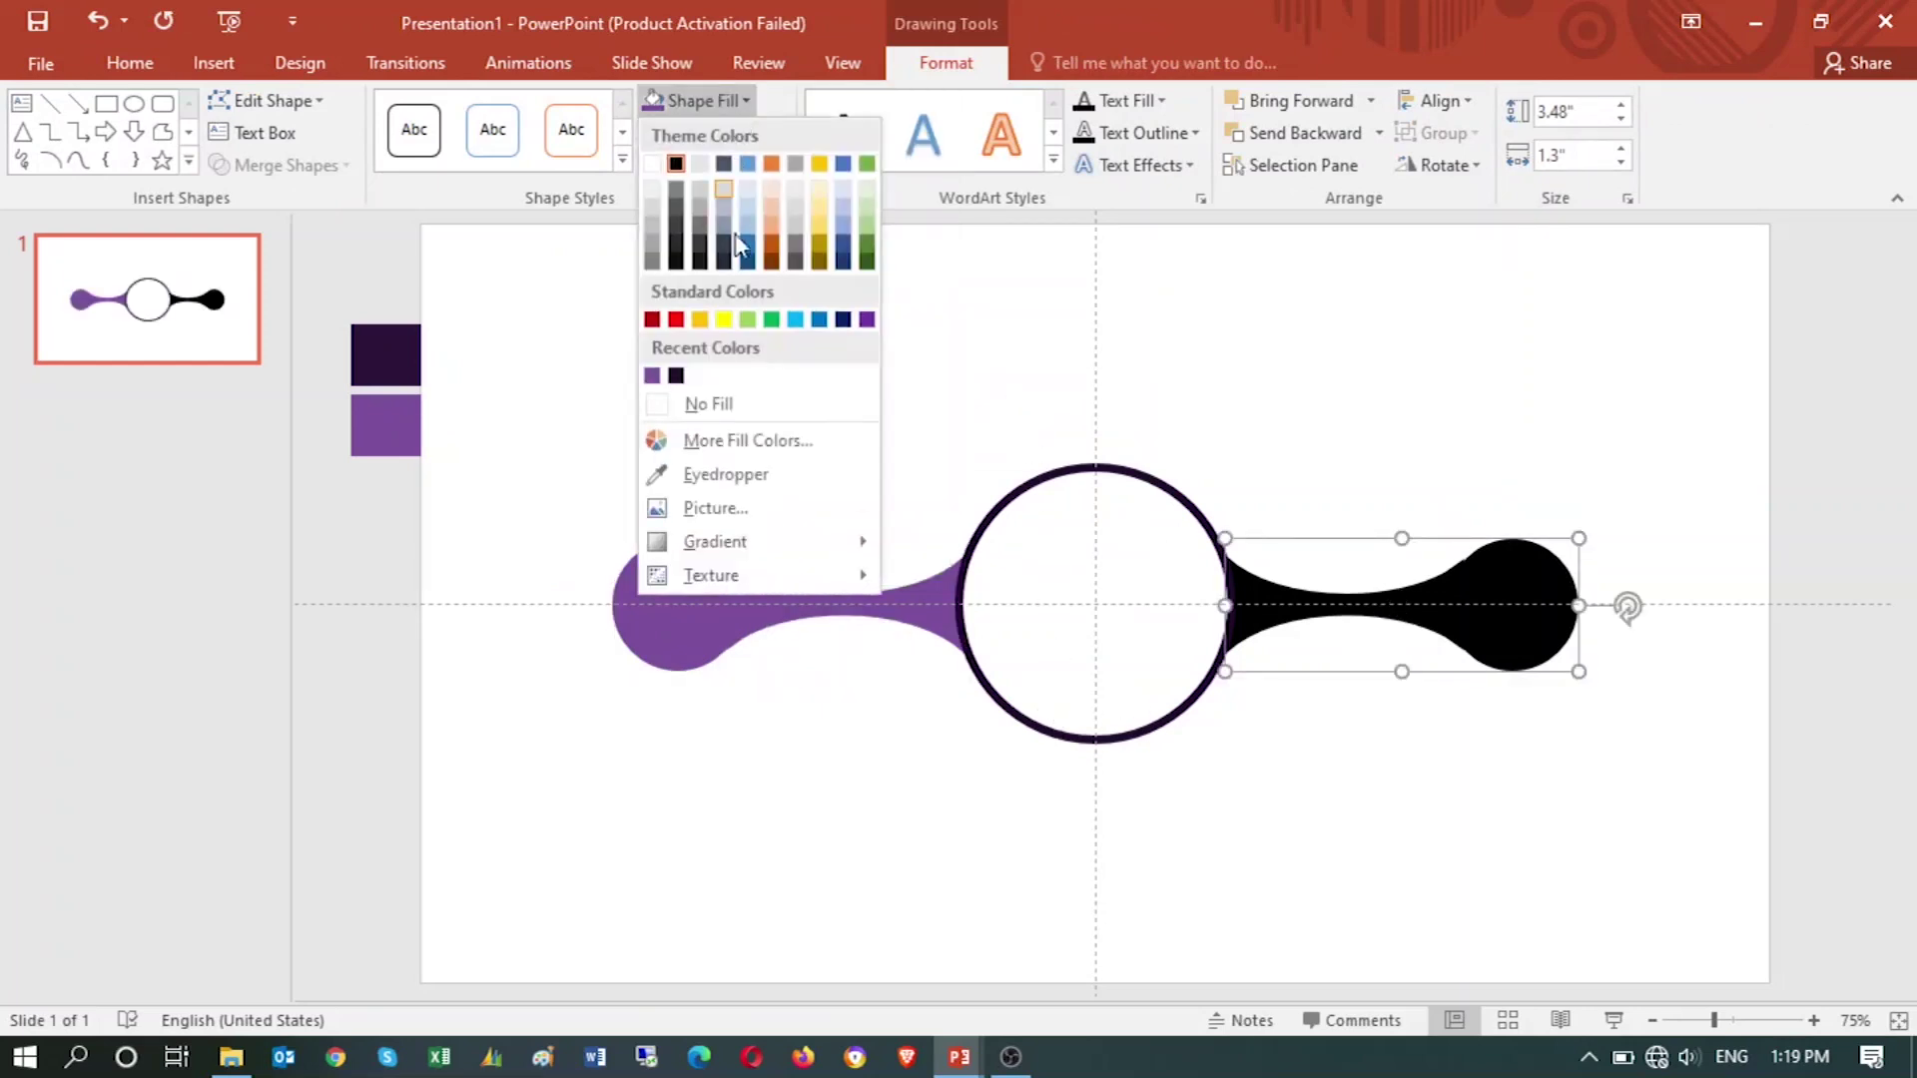
{"action": "left_click", "coordinate": [653, 381]}
{"action": "left_click", "coordinate": [1375, 572]}
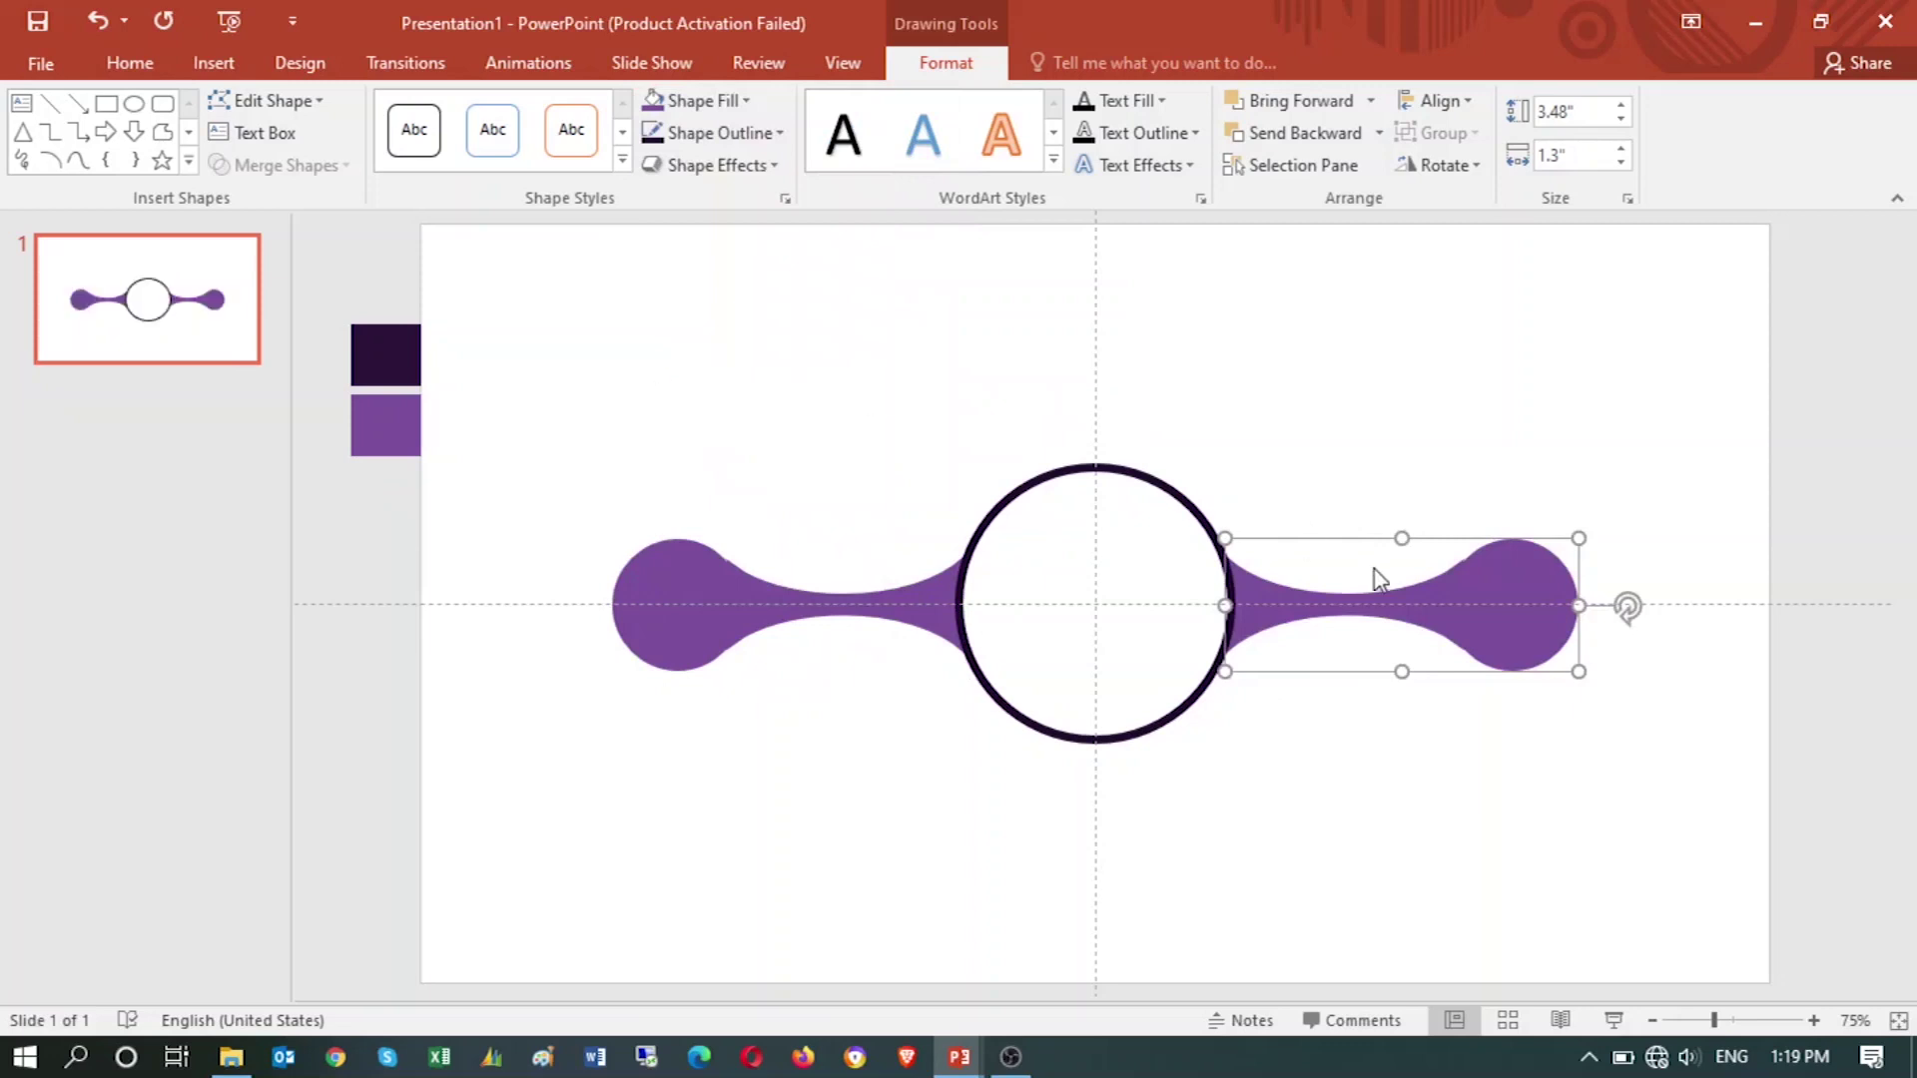
{"action": "left_click", "coordinate": [1286, 738]}
{"action": "left_click", "coordinate": [727, 597]}
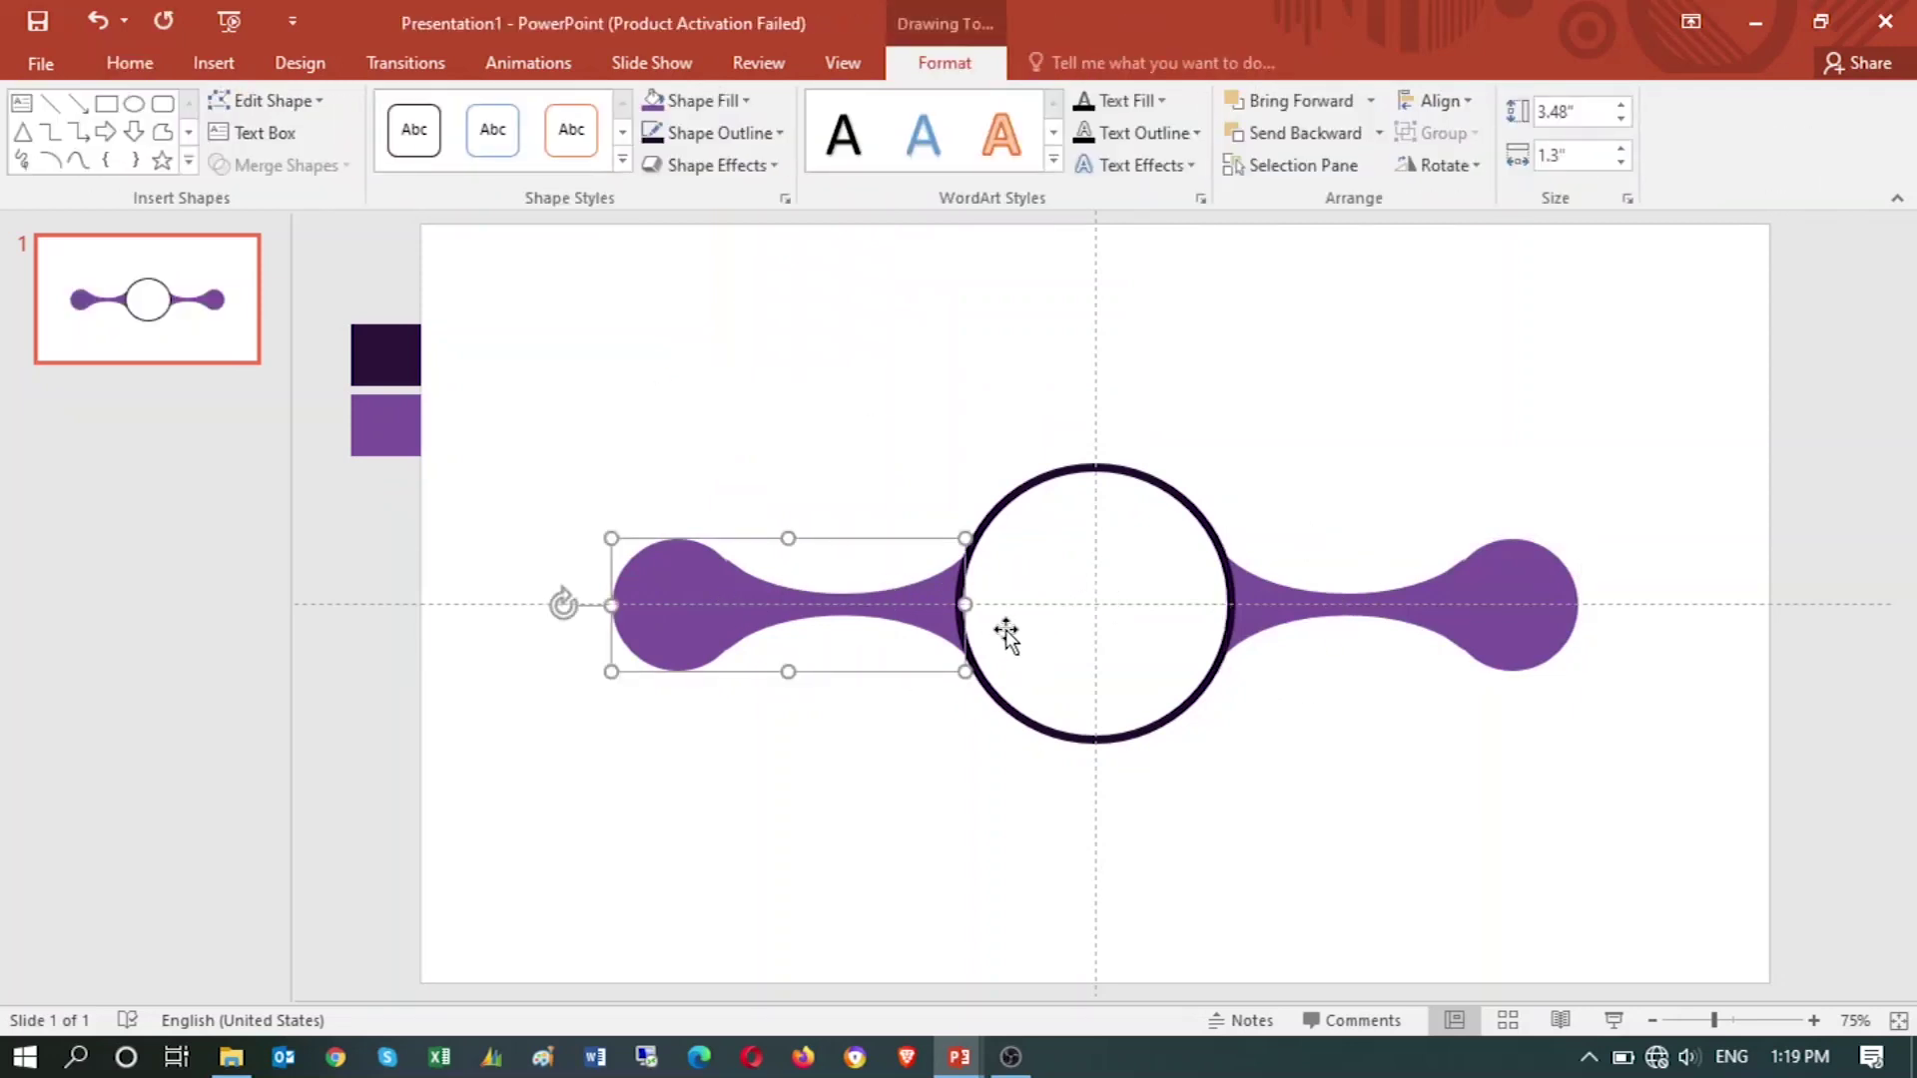
{"action": "left_click", "coordinate": [734, 107]}
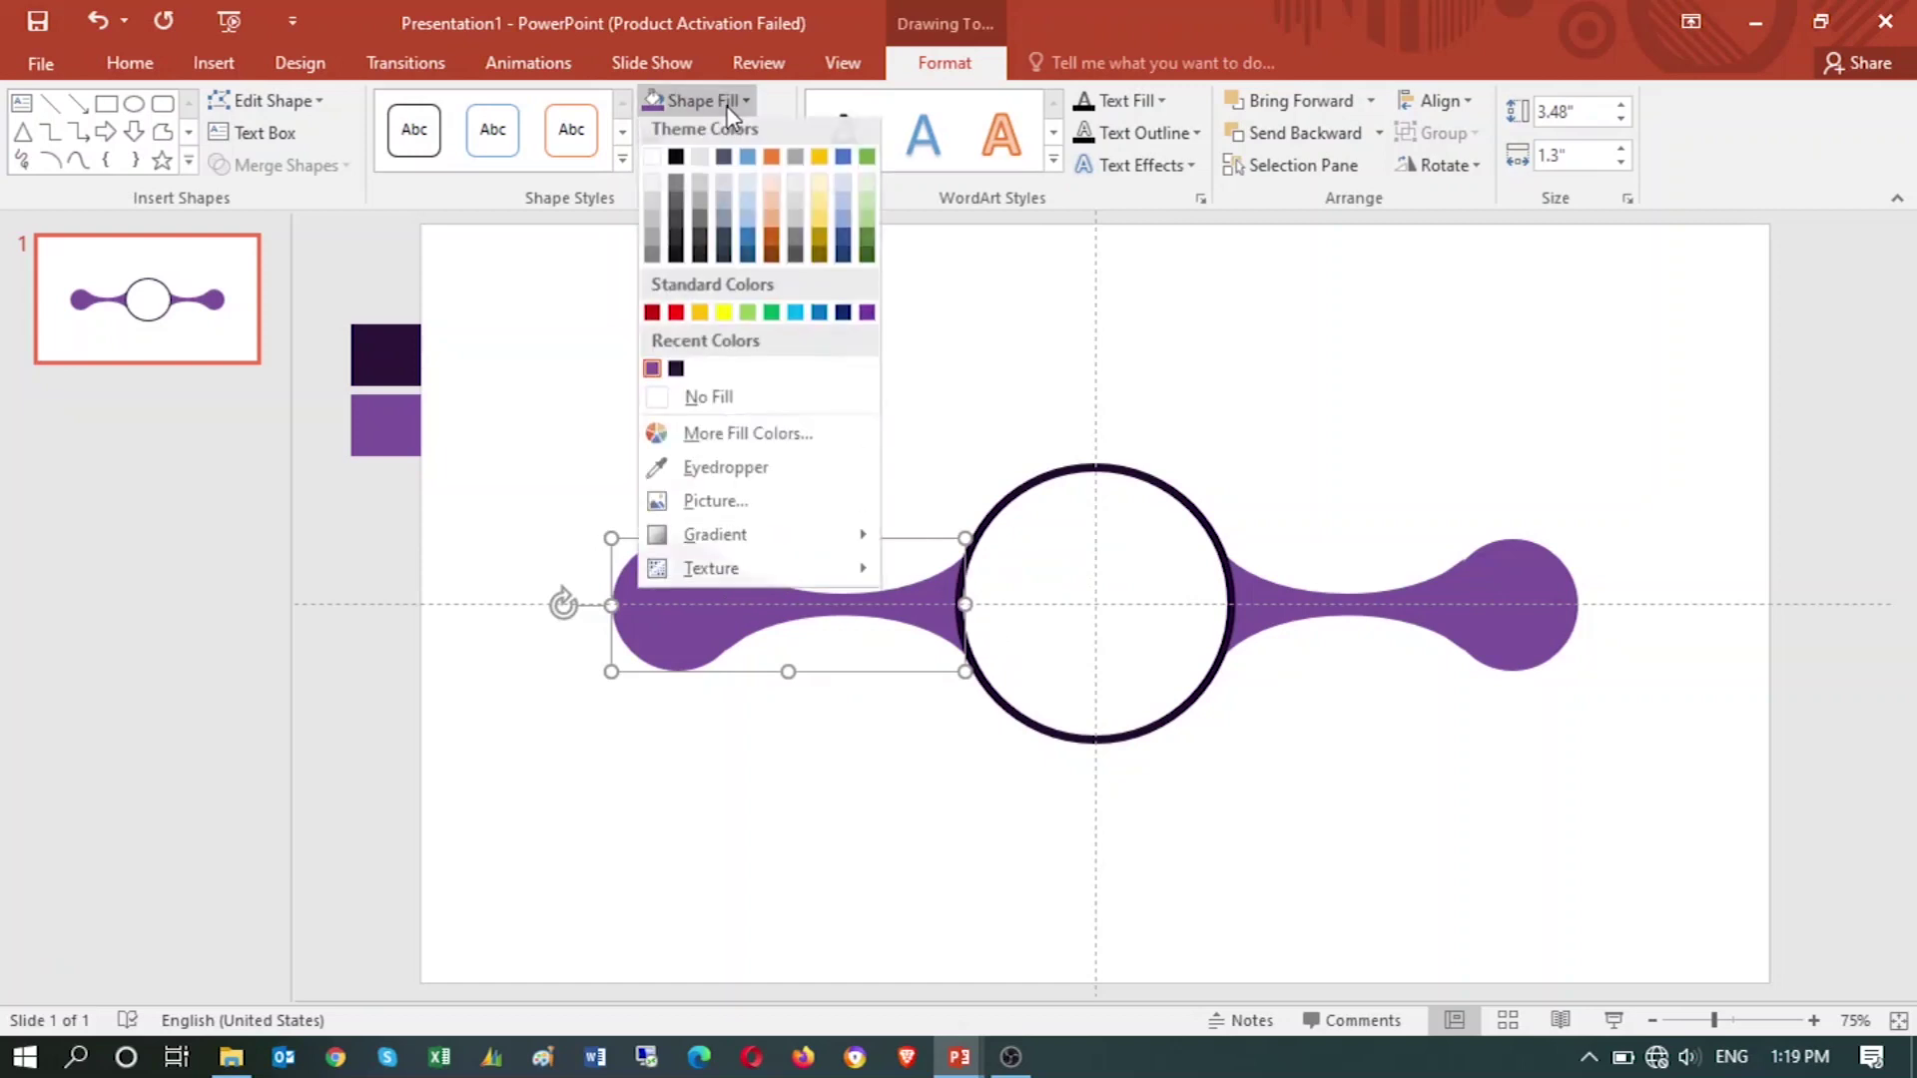
{"action": "mouse_move", "coordinate": [715, 541]}
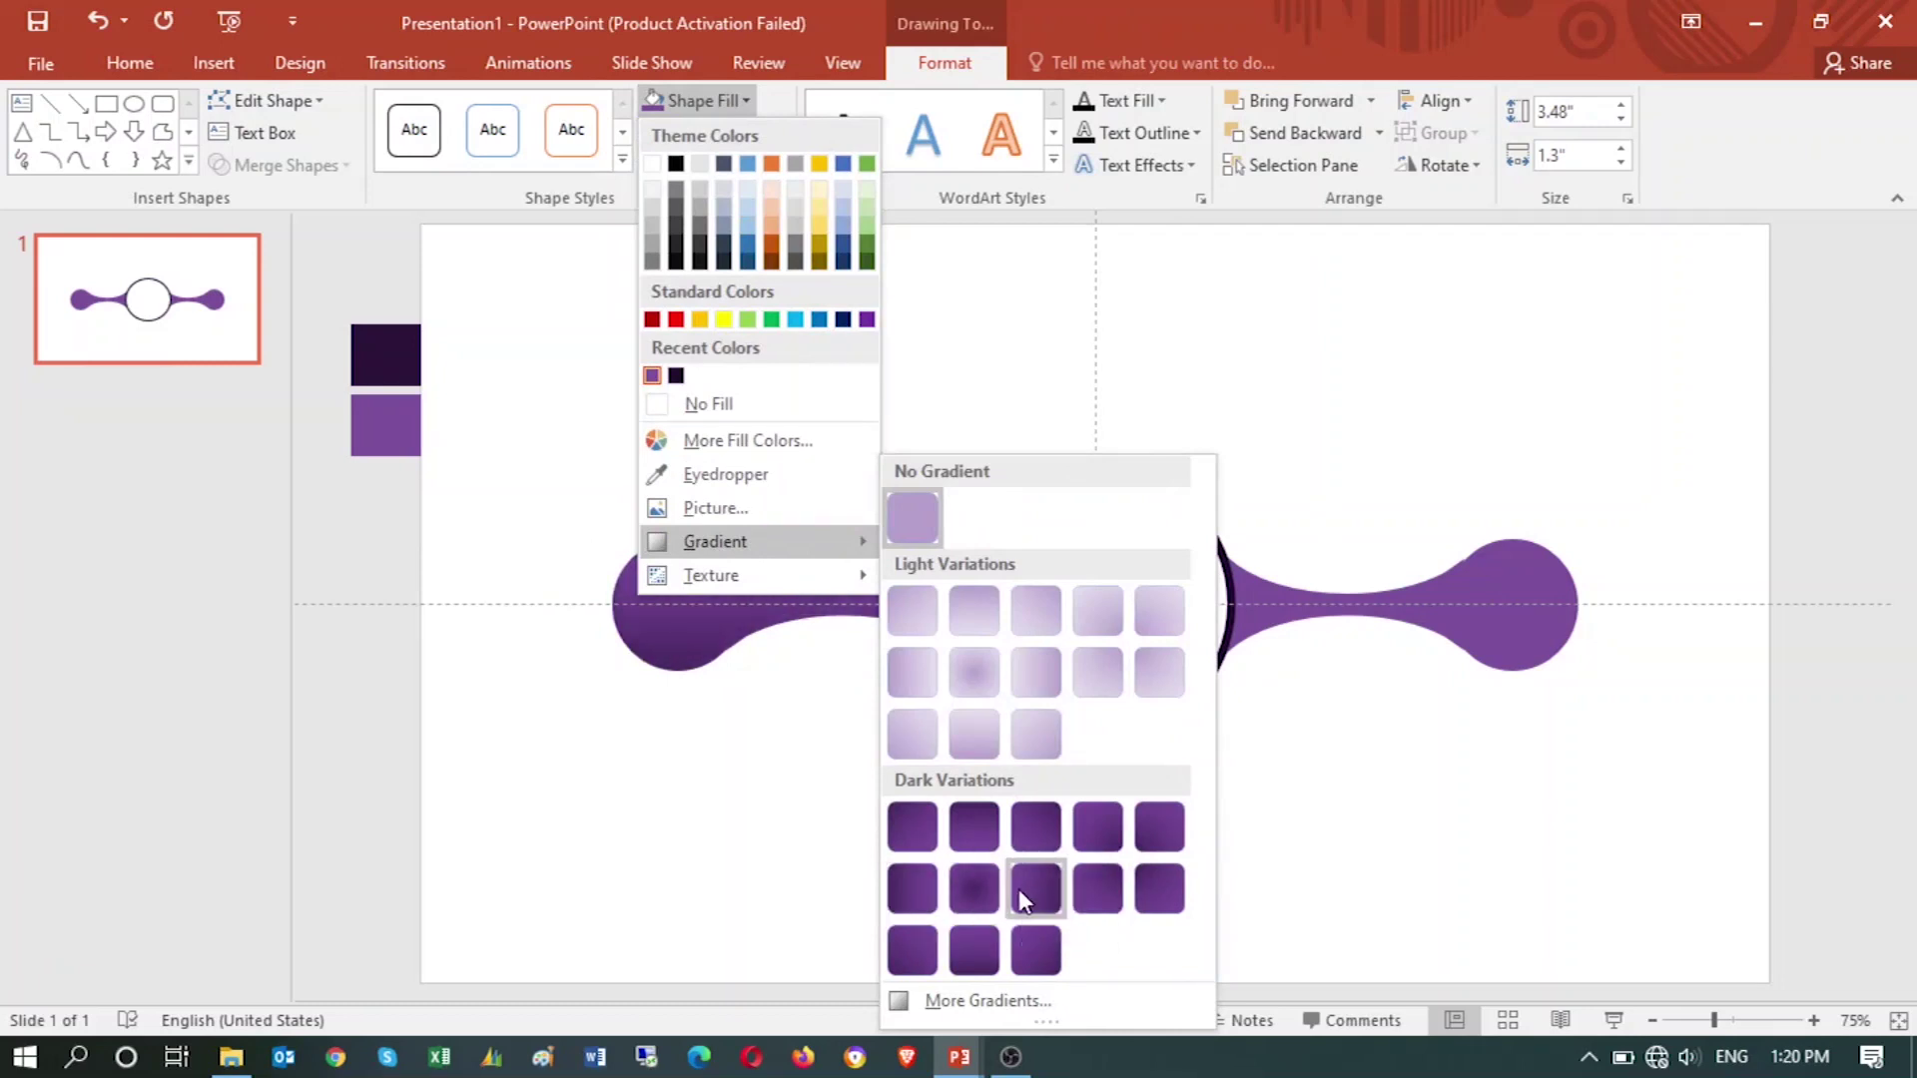
- Give the left connector a gradient starting in deep purple, with the middle stop at 80%
{"action": "left_click", "coordinate": [972, 945]}
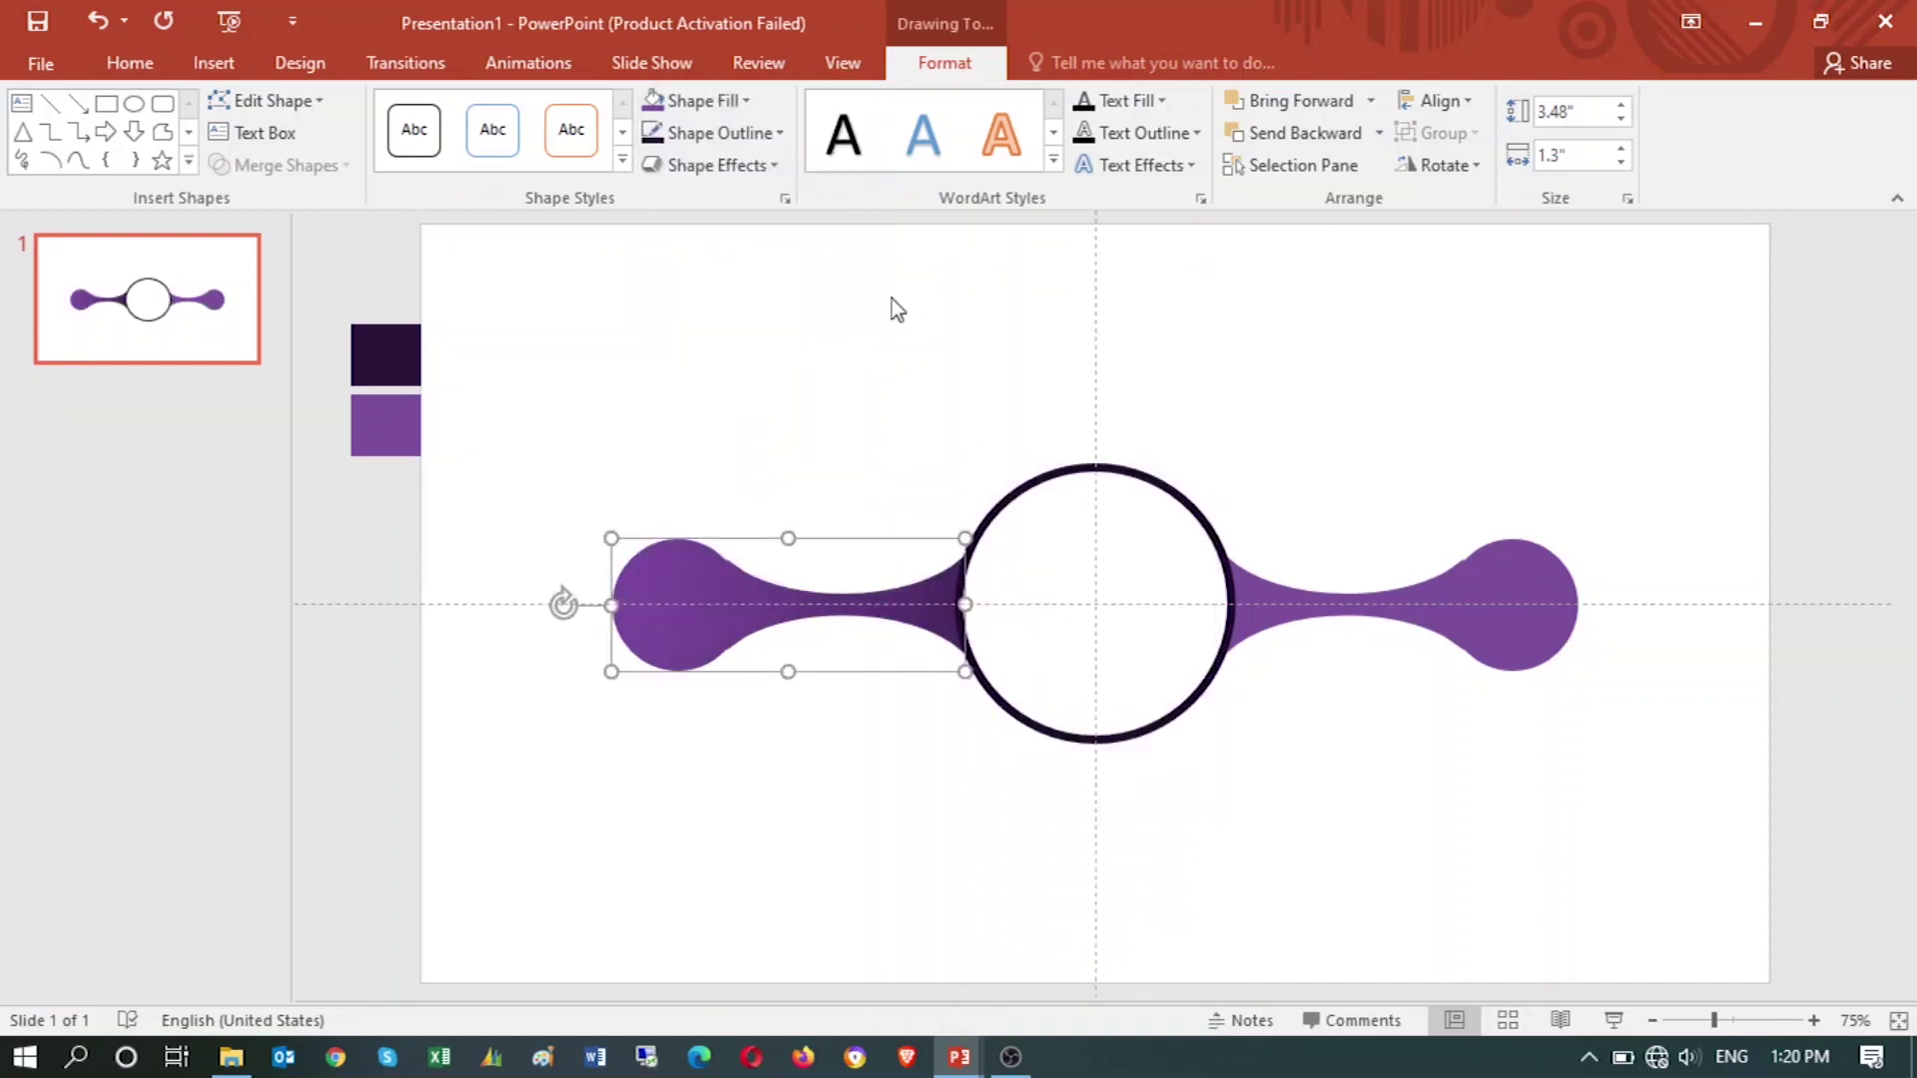
{"action": "left_click", "coordinate": [785, 199]}
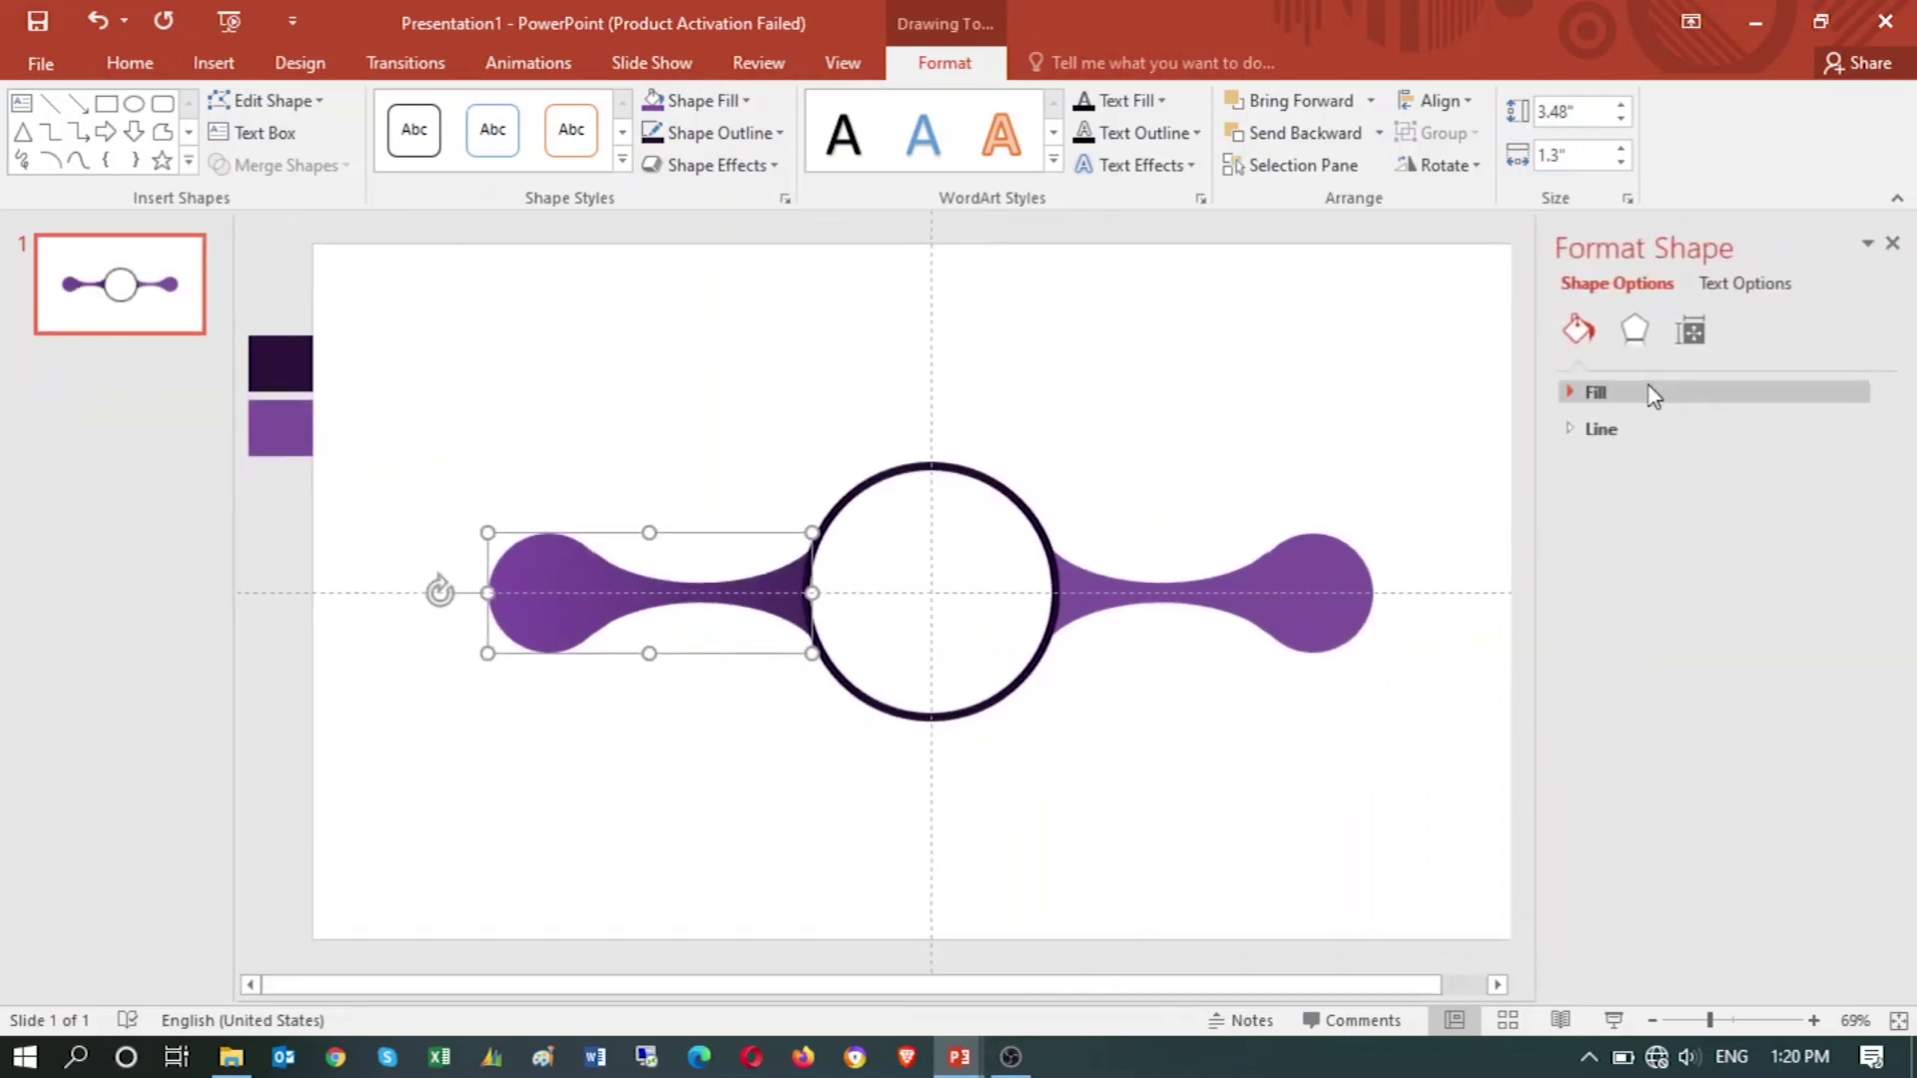
{"action": "left_click", "coordinate": [1572, 394]}
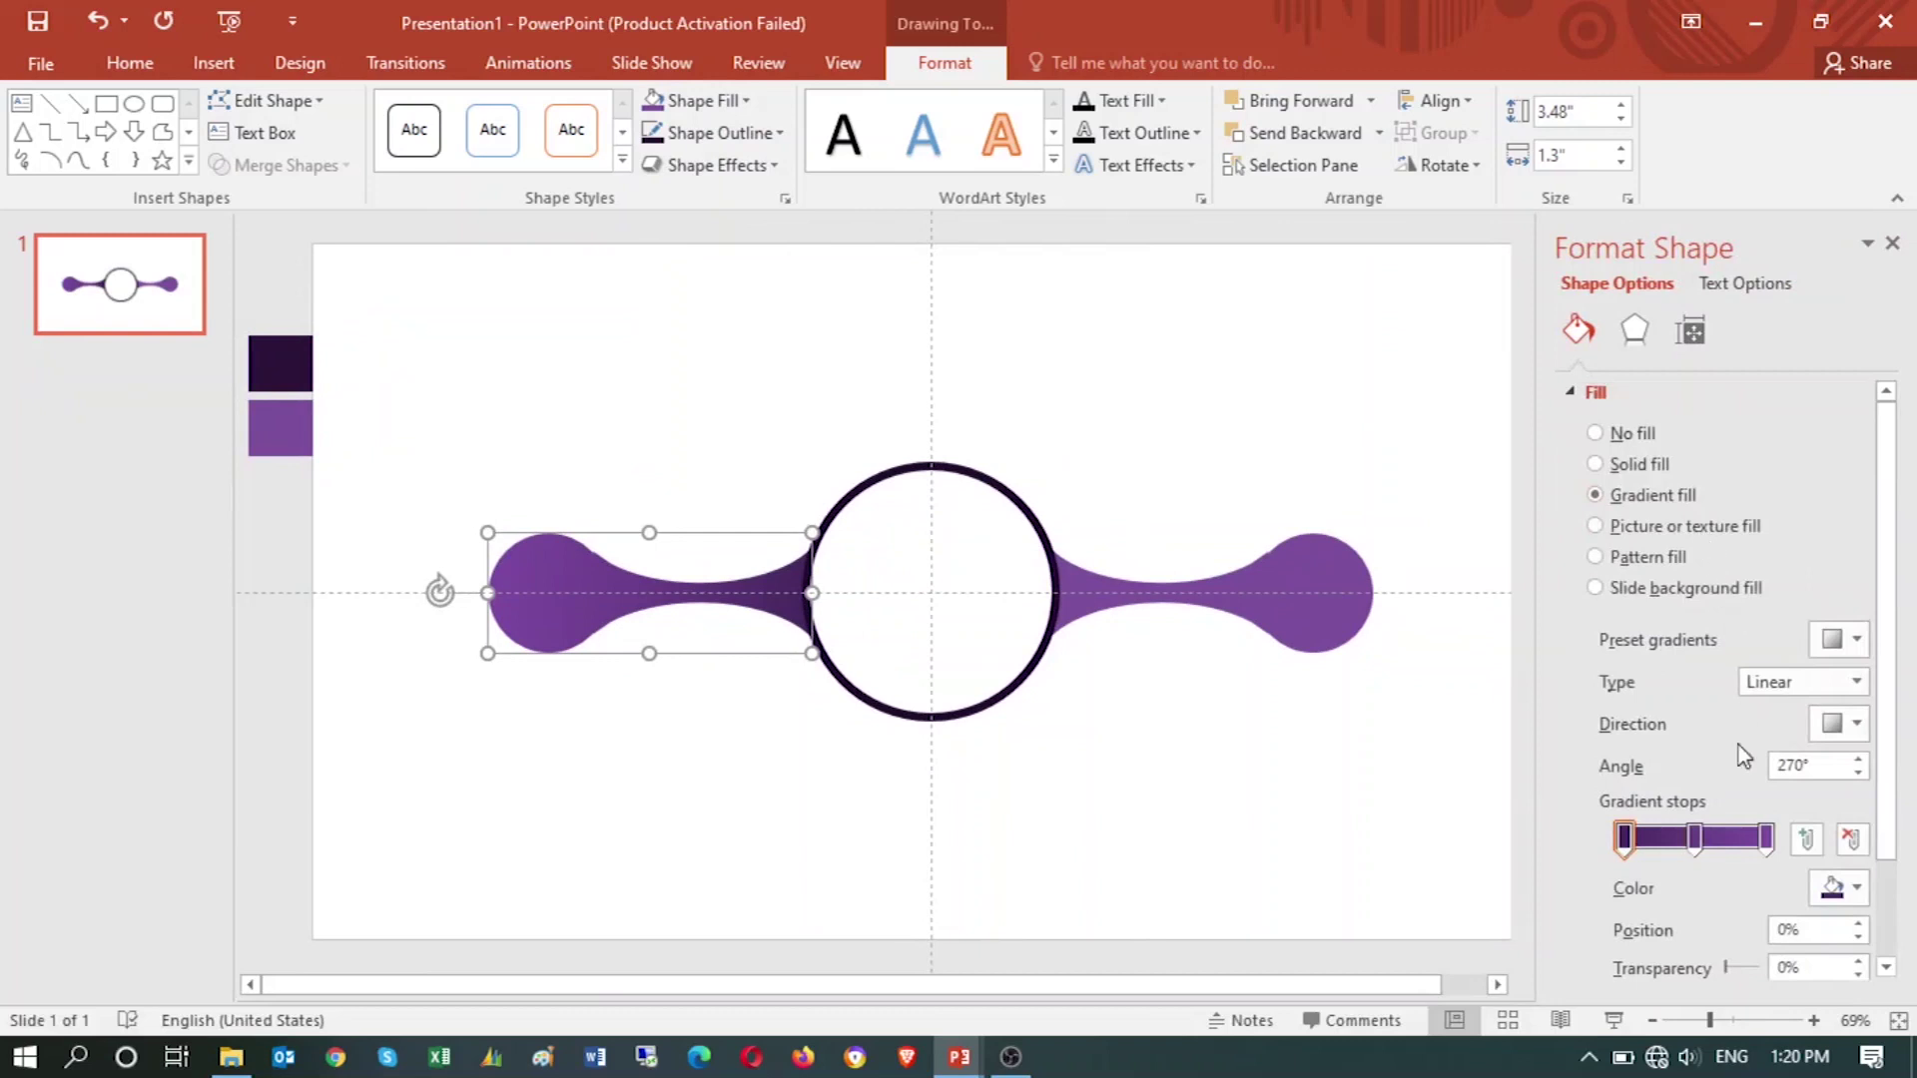
{"action": "left_click", "coordinate": [1625, 844]}
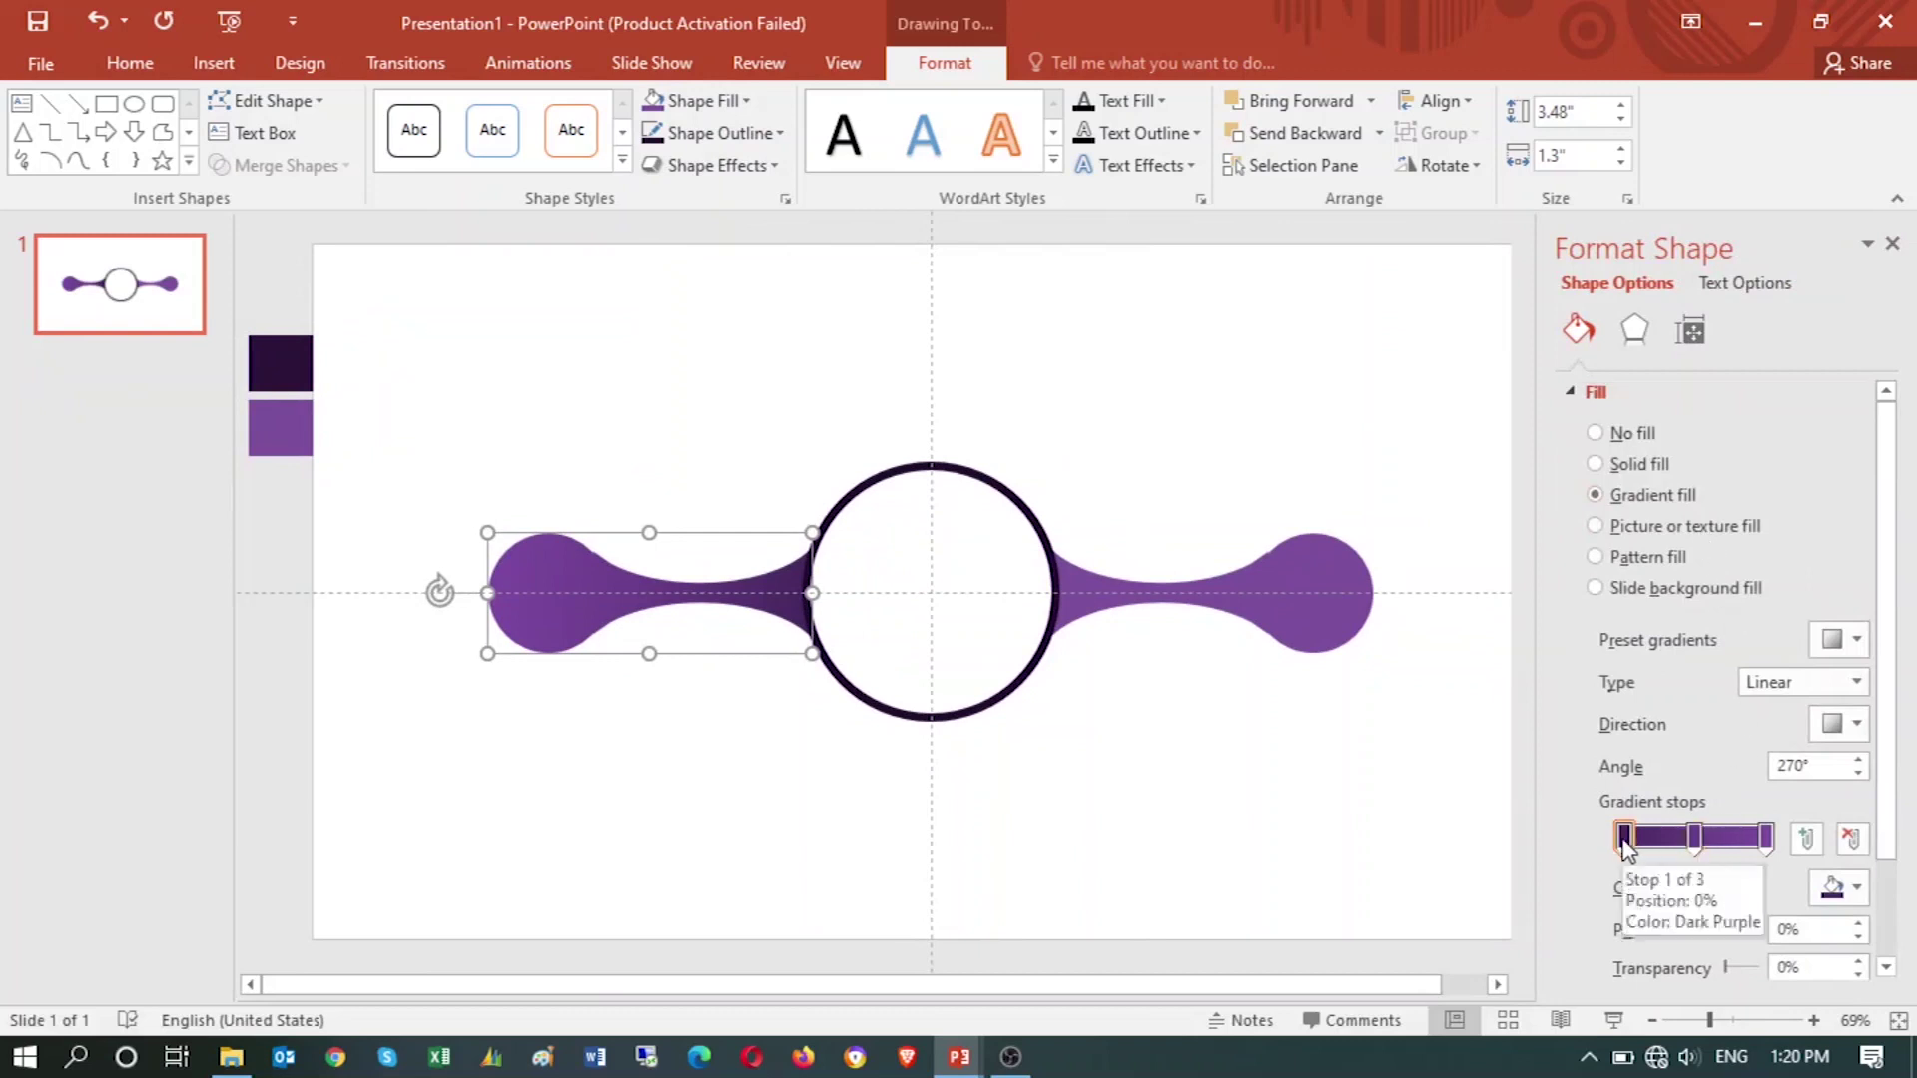
{"action": "left_click", "coordinate": [1859, 891]}
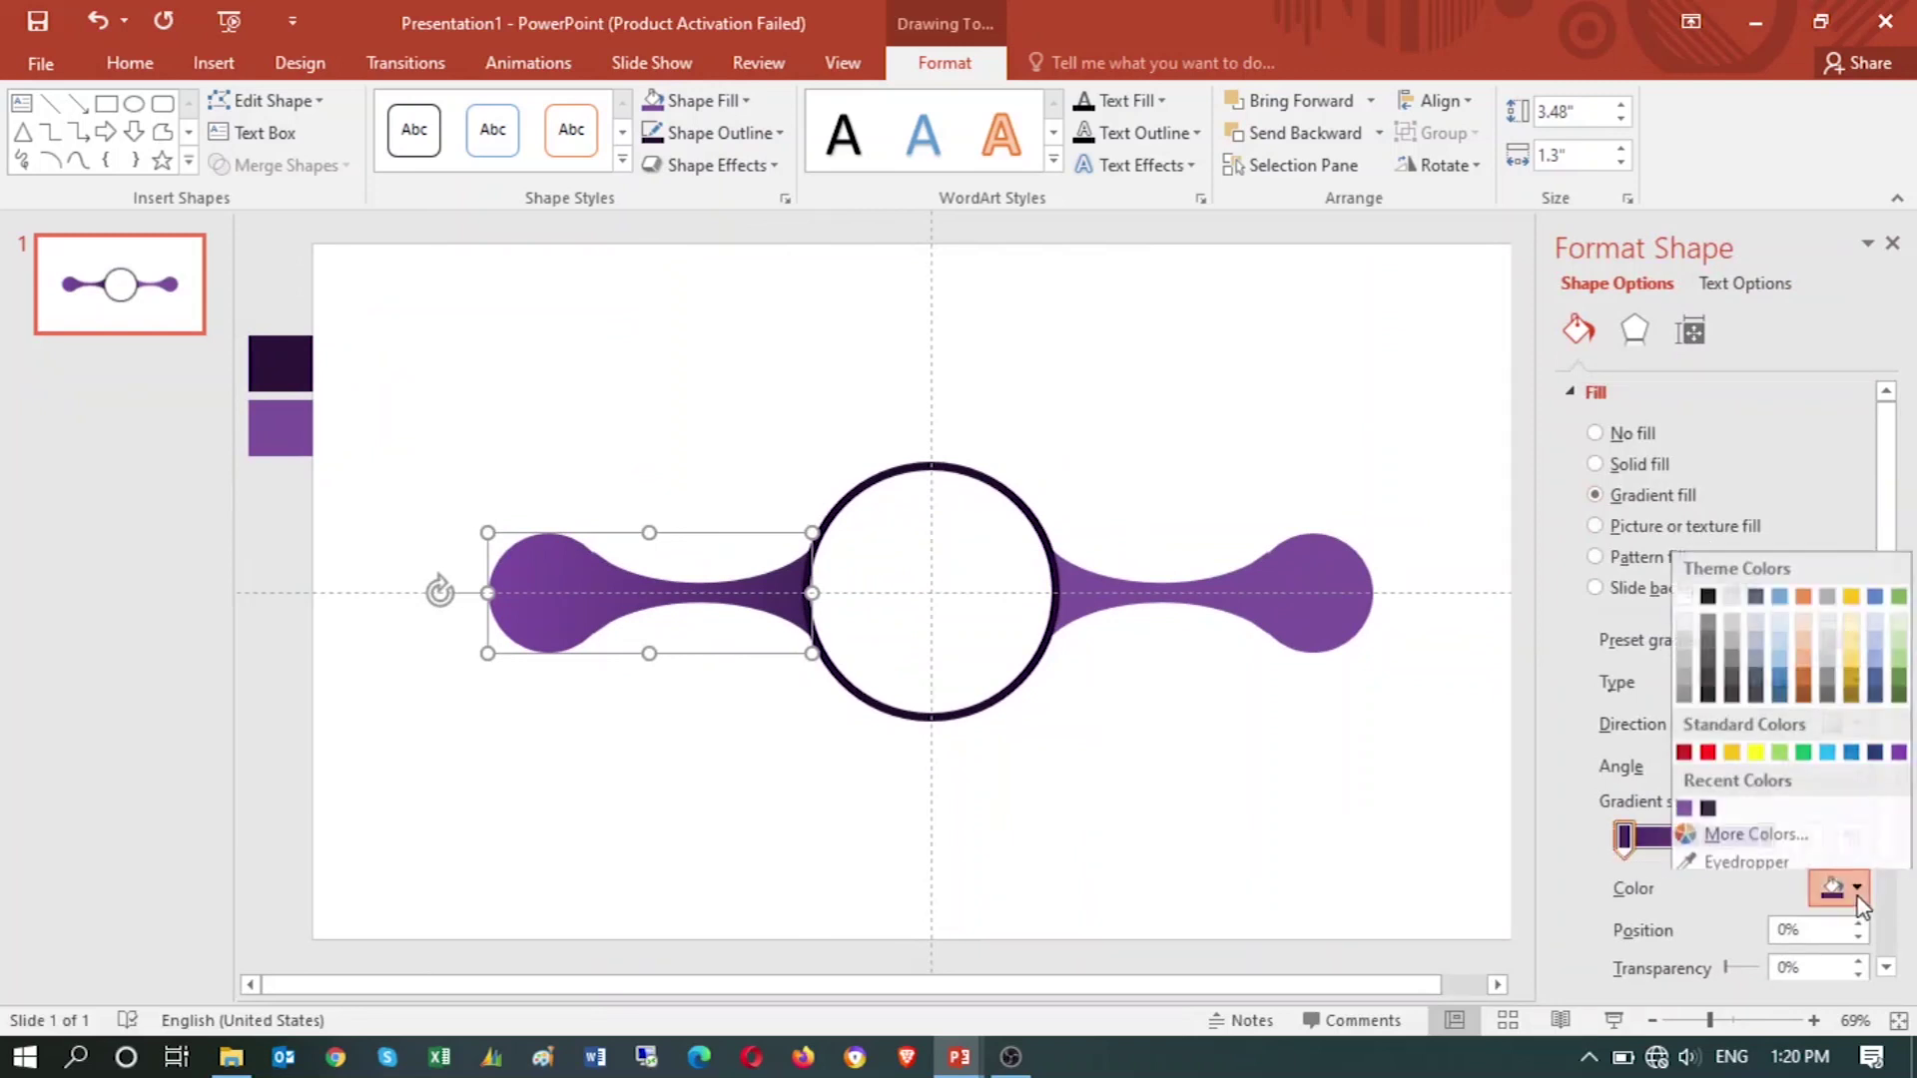
{"action": "left_click", "coordinate": [1715, 826]}
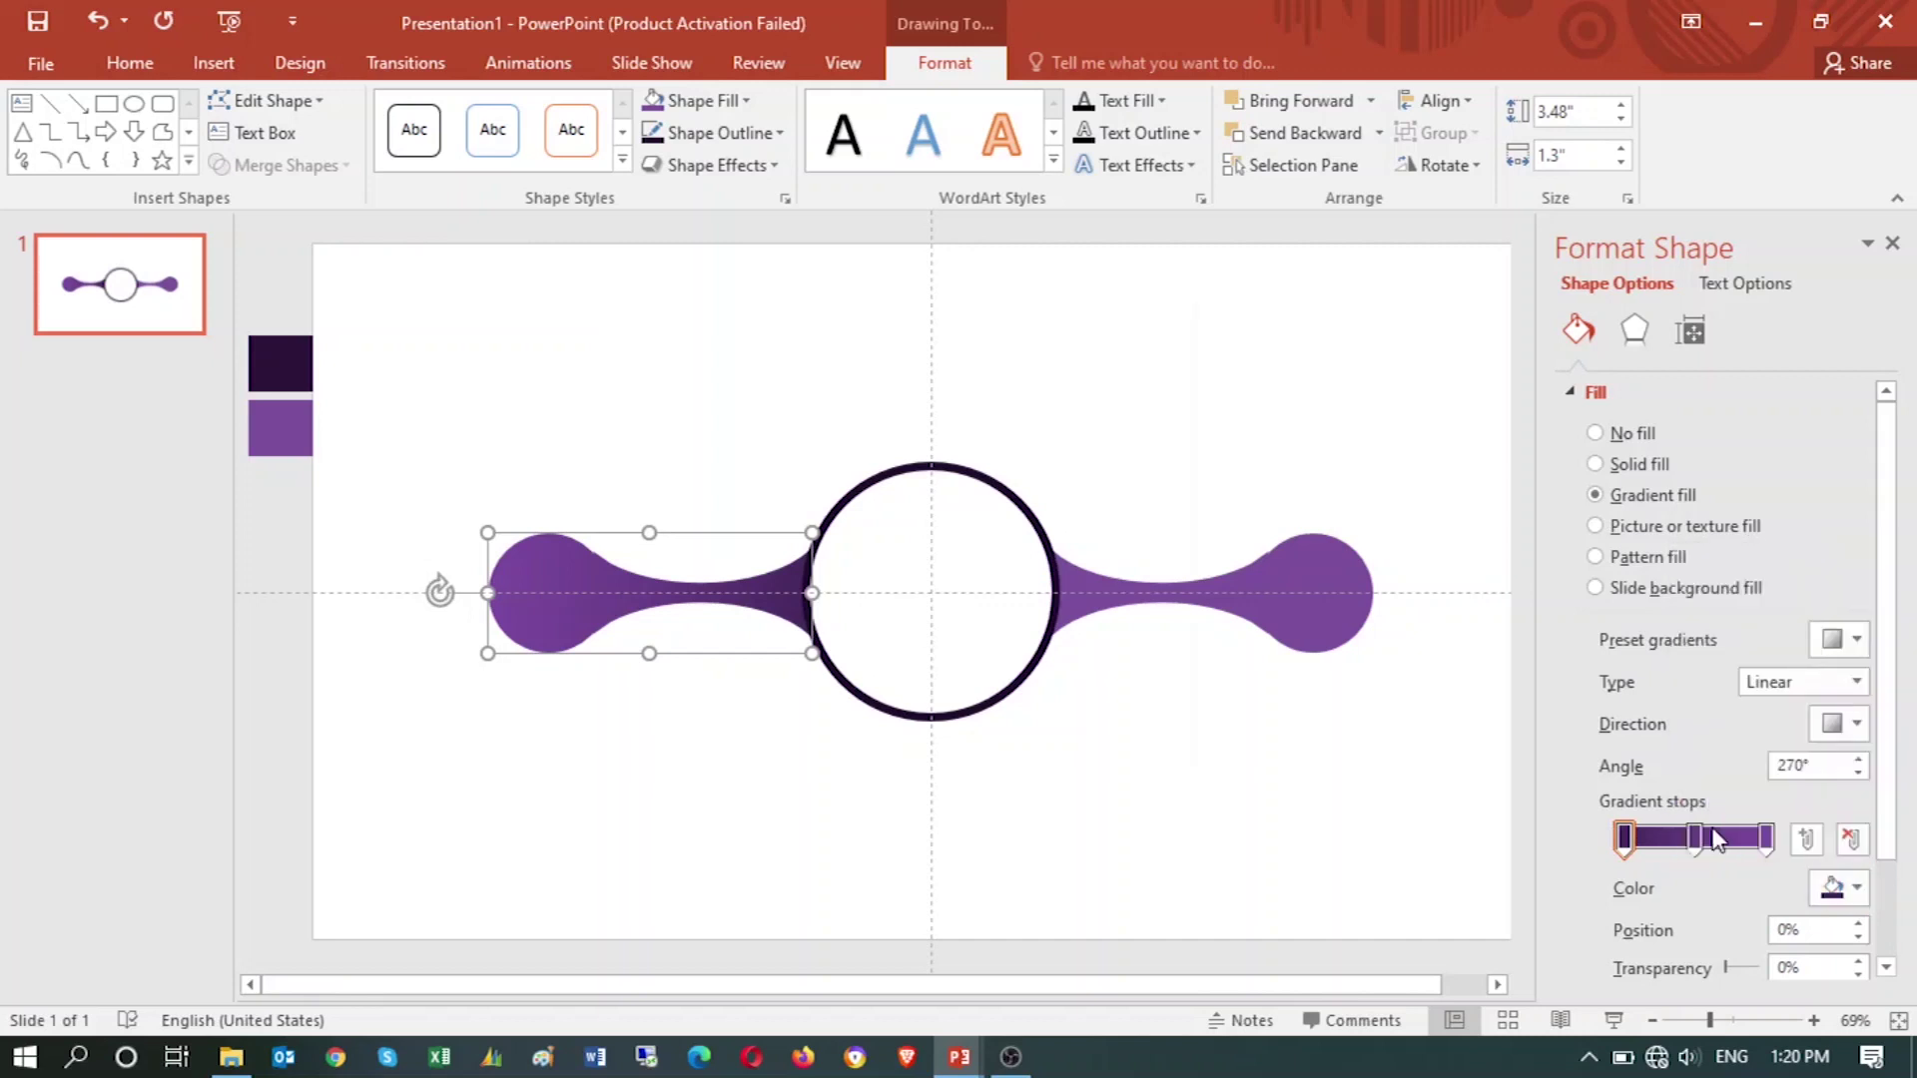
{"action": "left_click", "coordinate": [1027, 501]}
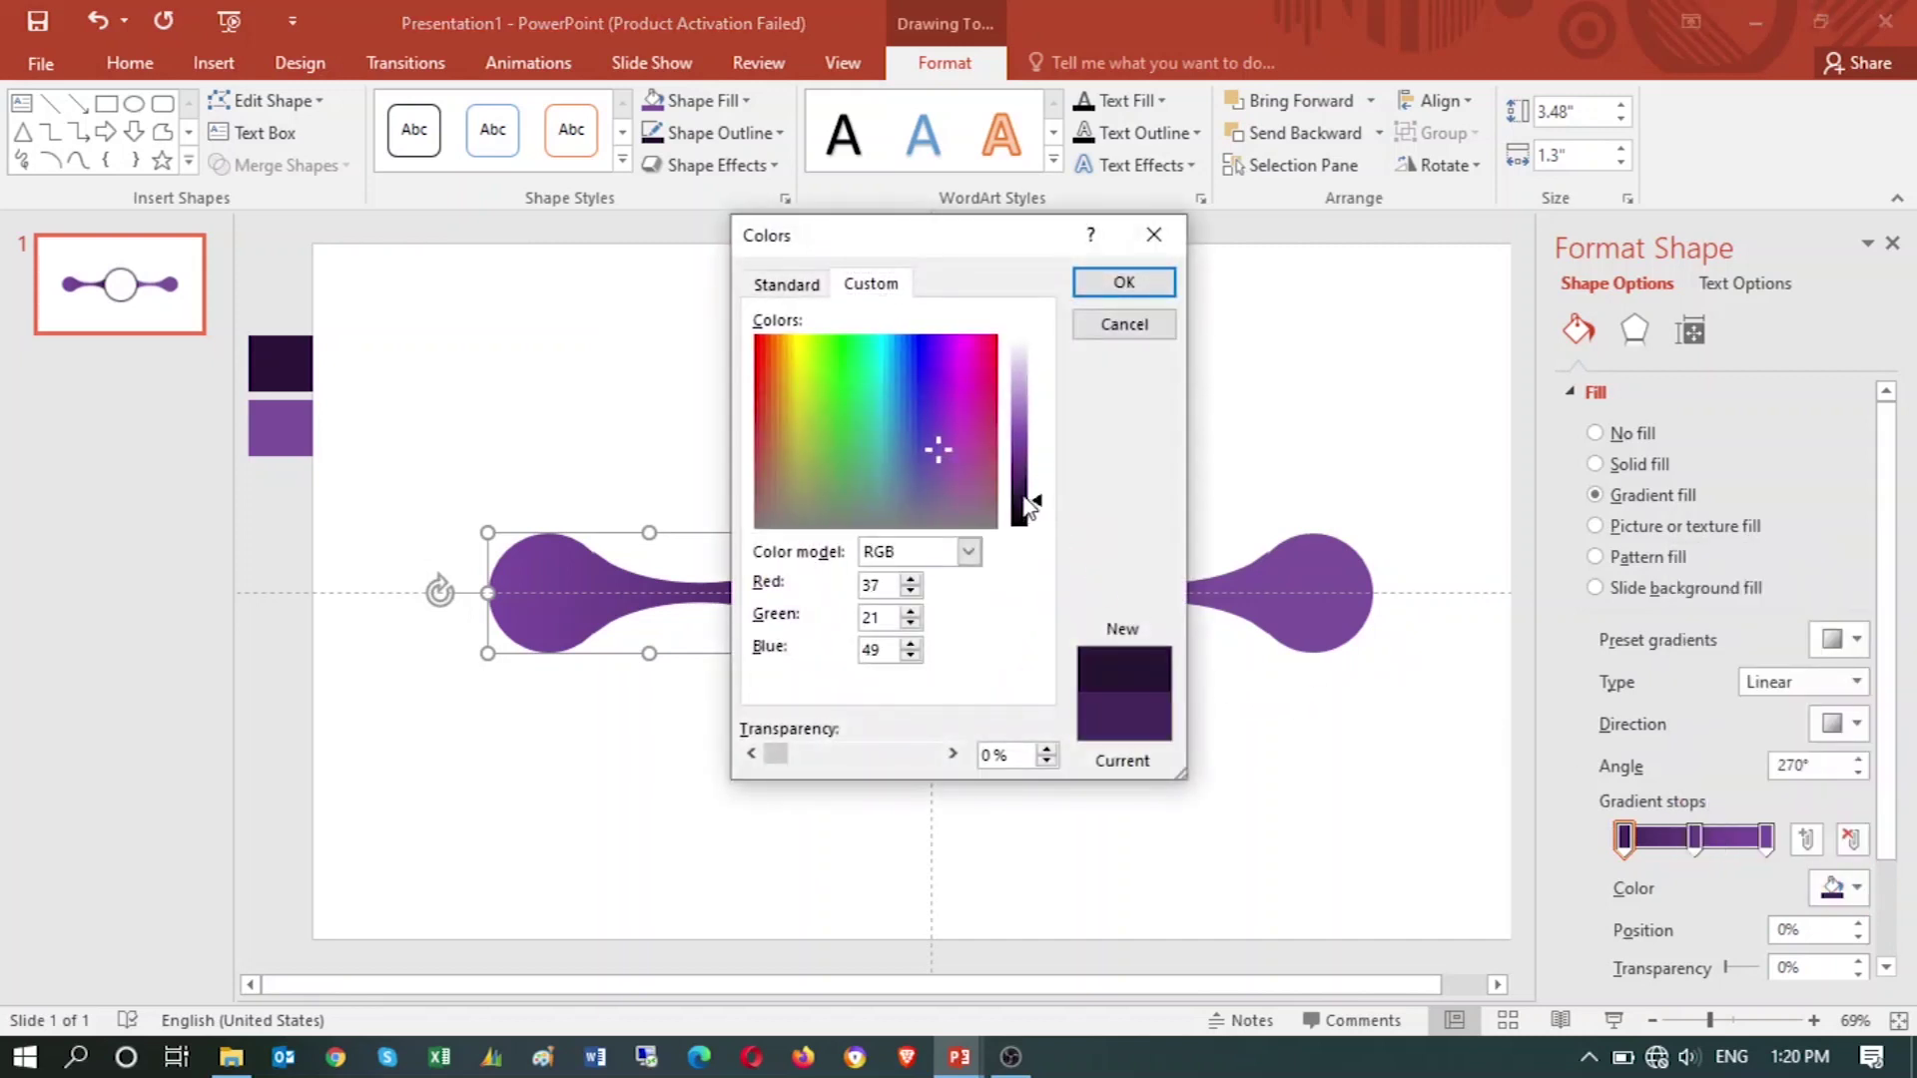
{"action": "left_click", "coordinate": [1118, 284]}
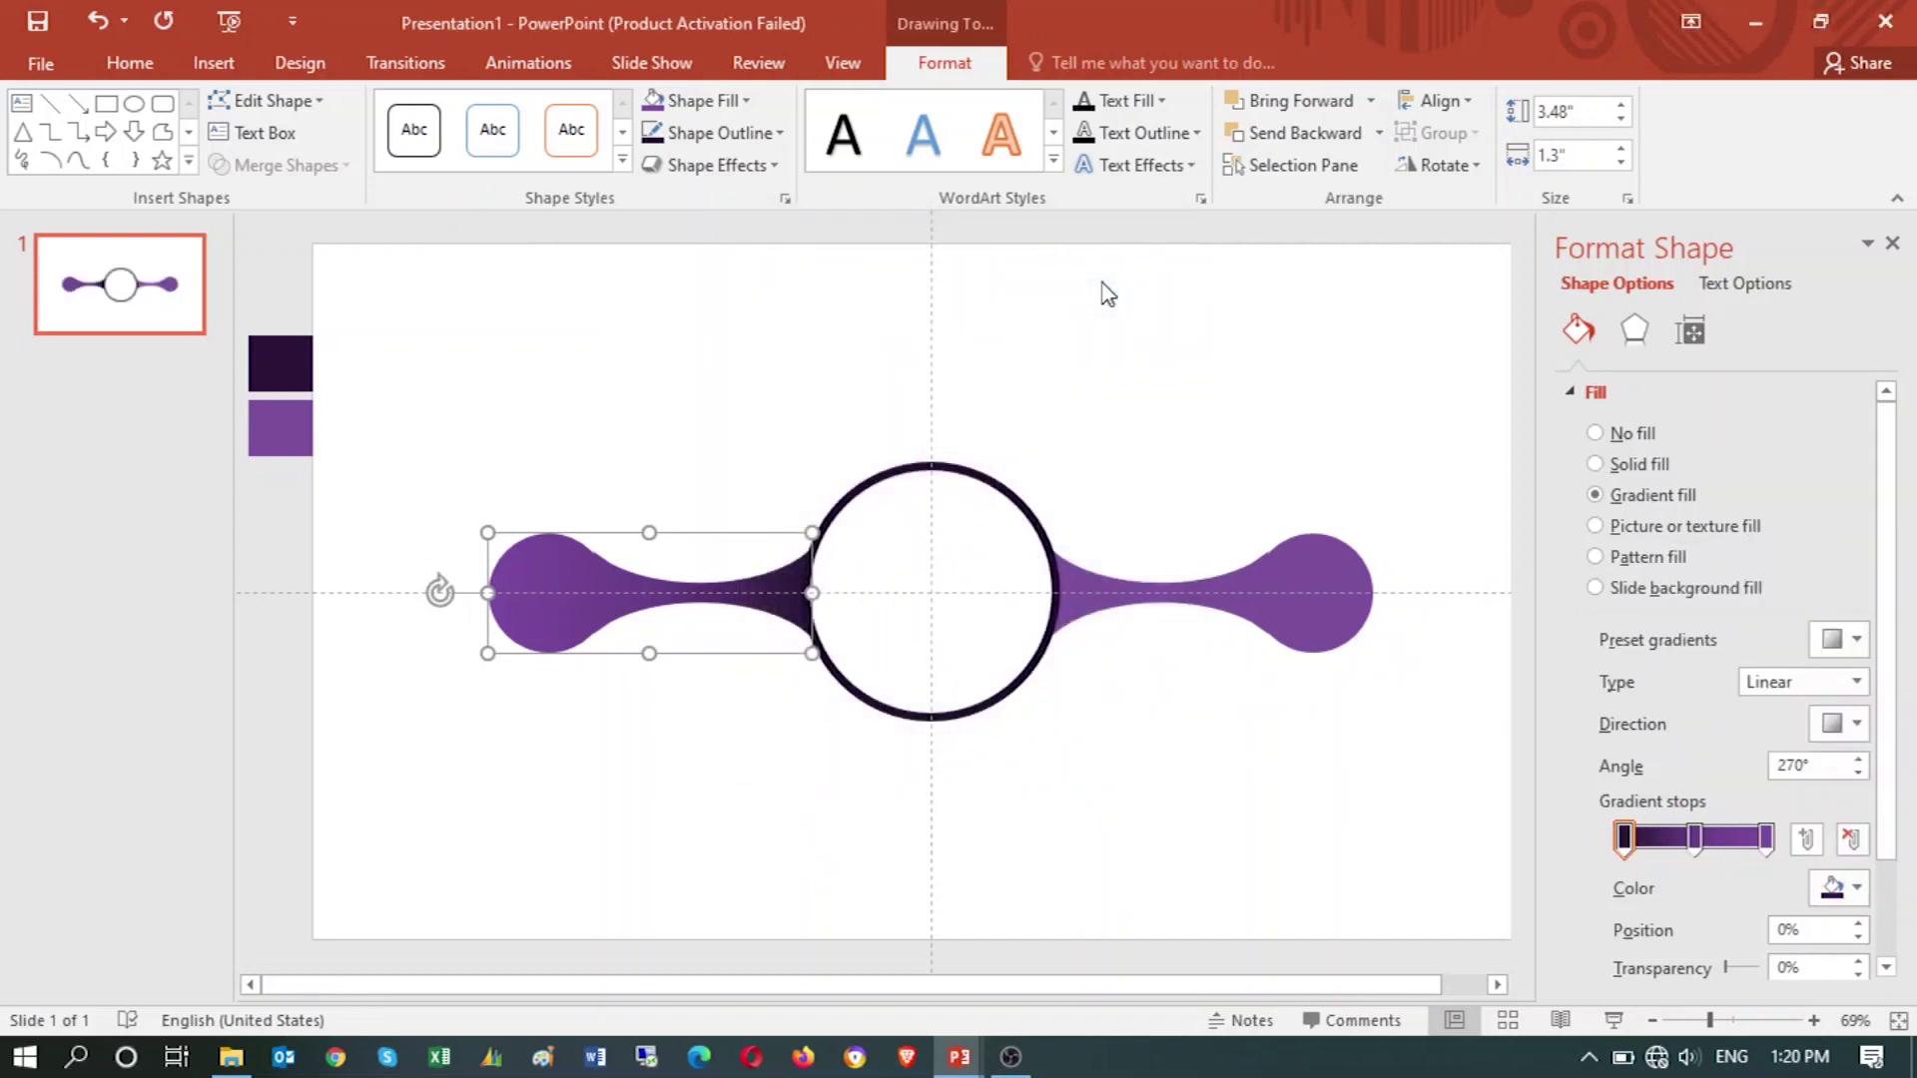
{"action": "left_click_drag", "start_coordinate": [1695, 837], "coordinate": [1739, 842]}
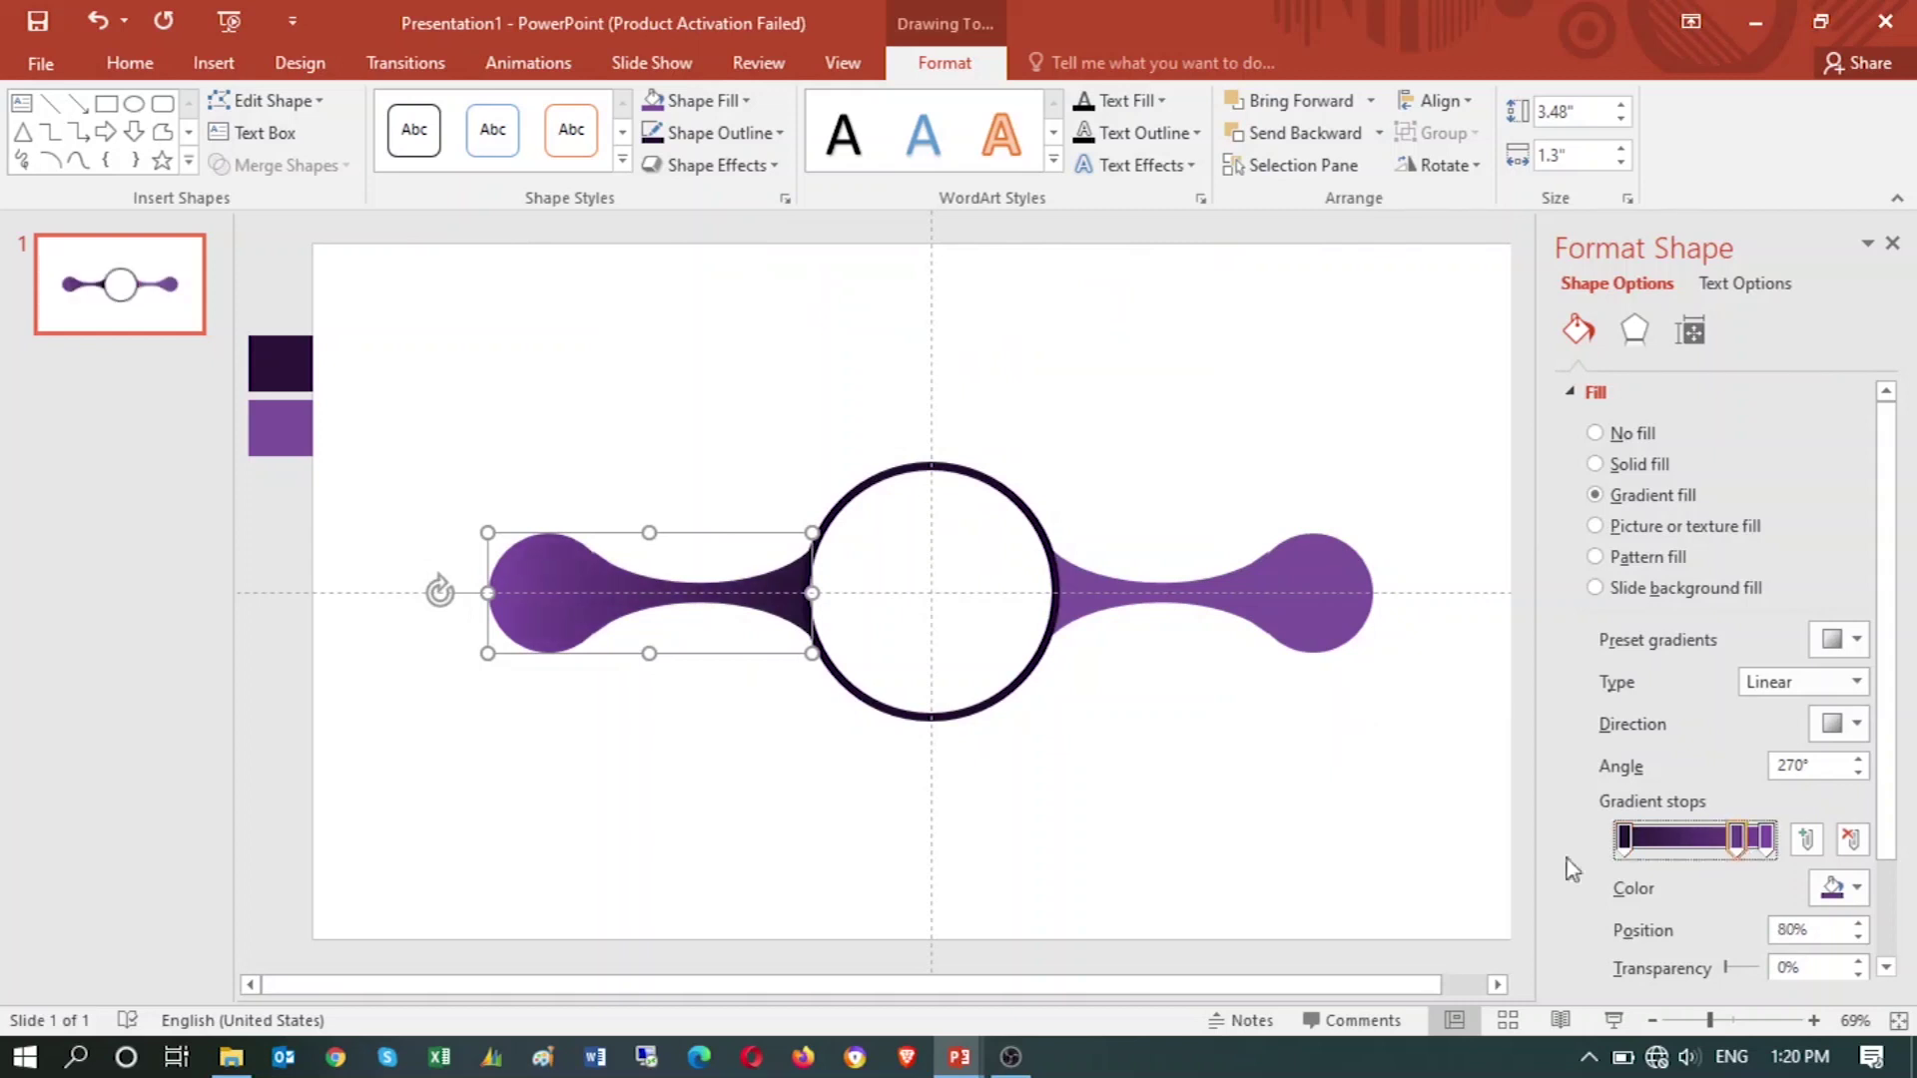
{"action": "left_click", "coordinate": [1211, 811]}
- Make the gradient's last stop soft purple, shift the middle stop to about 63%, and delete the right connector
{"action": "key", "text": "alt+Tab"}
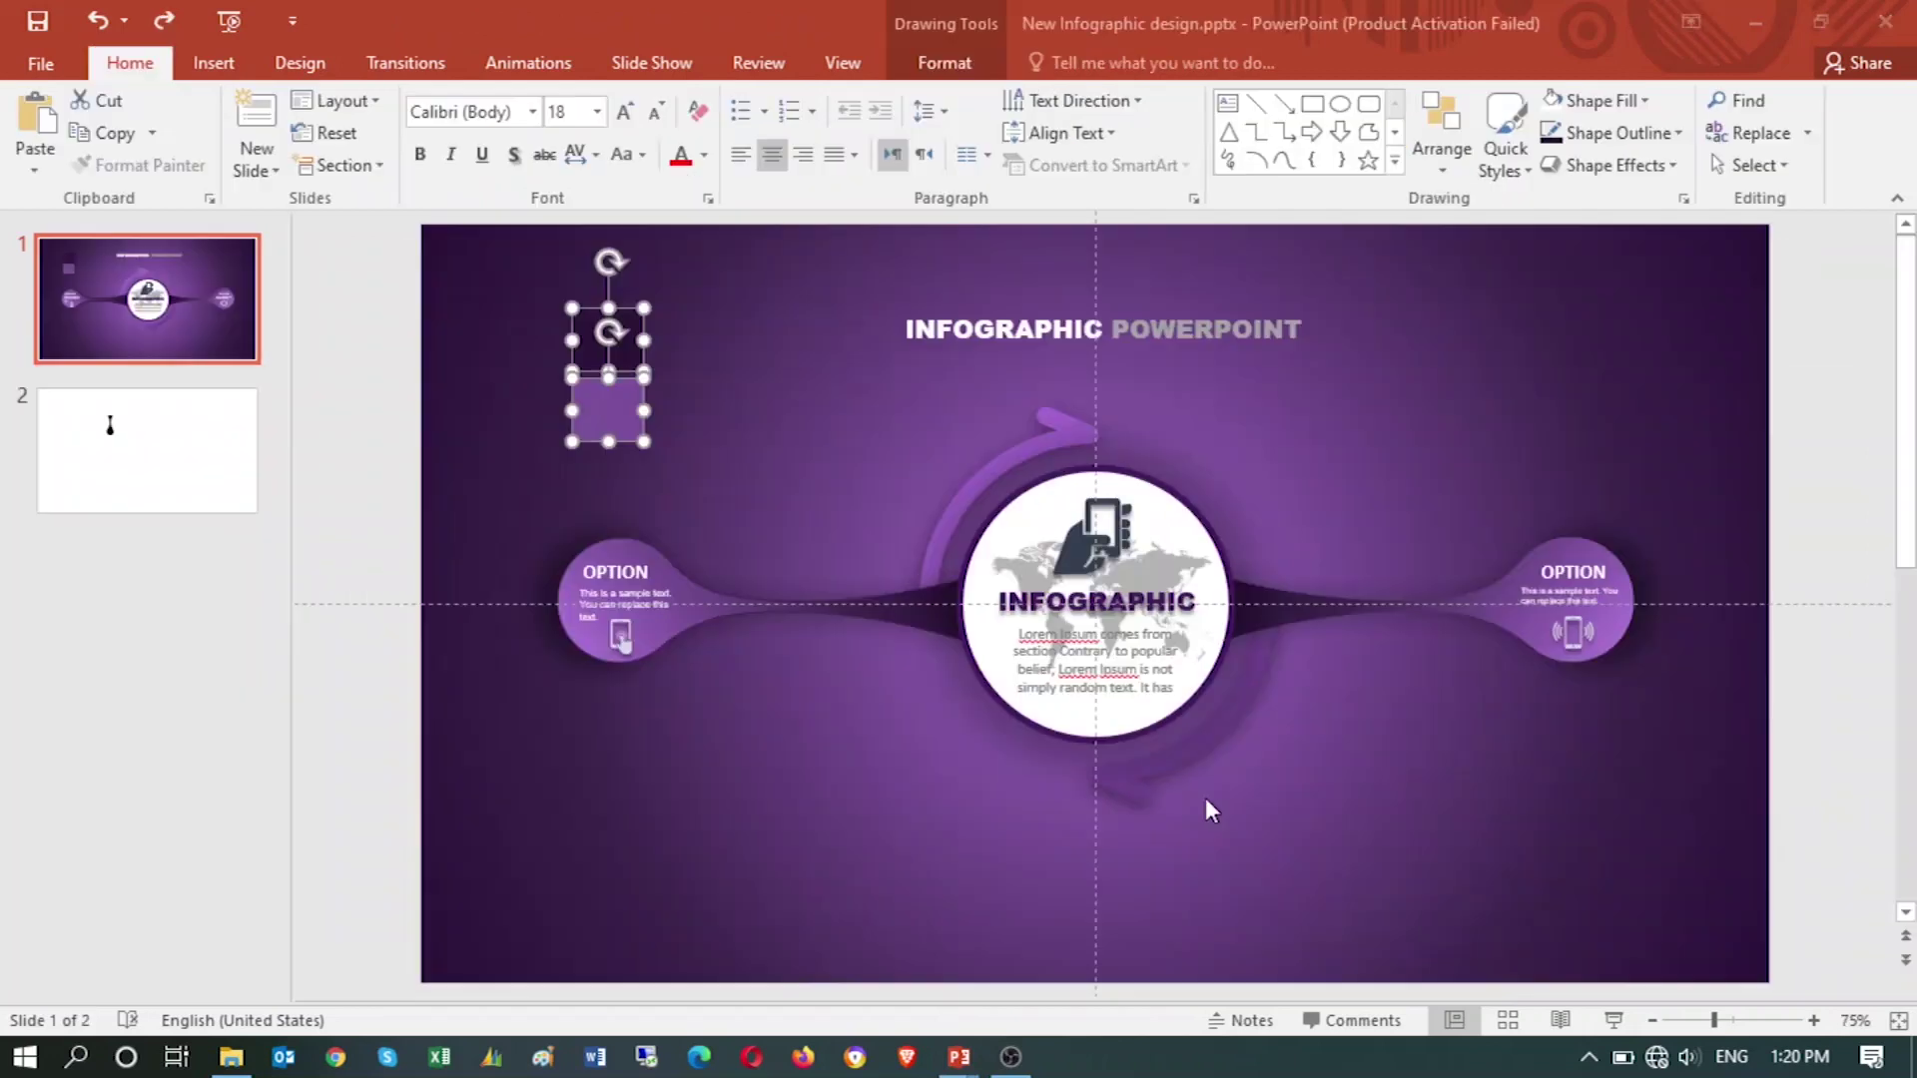
{"action": "key", "text": "alt+Tab"}
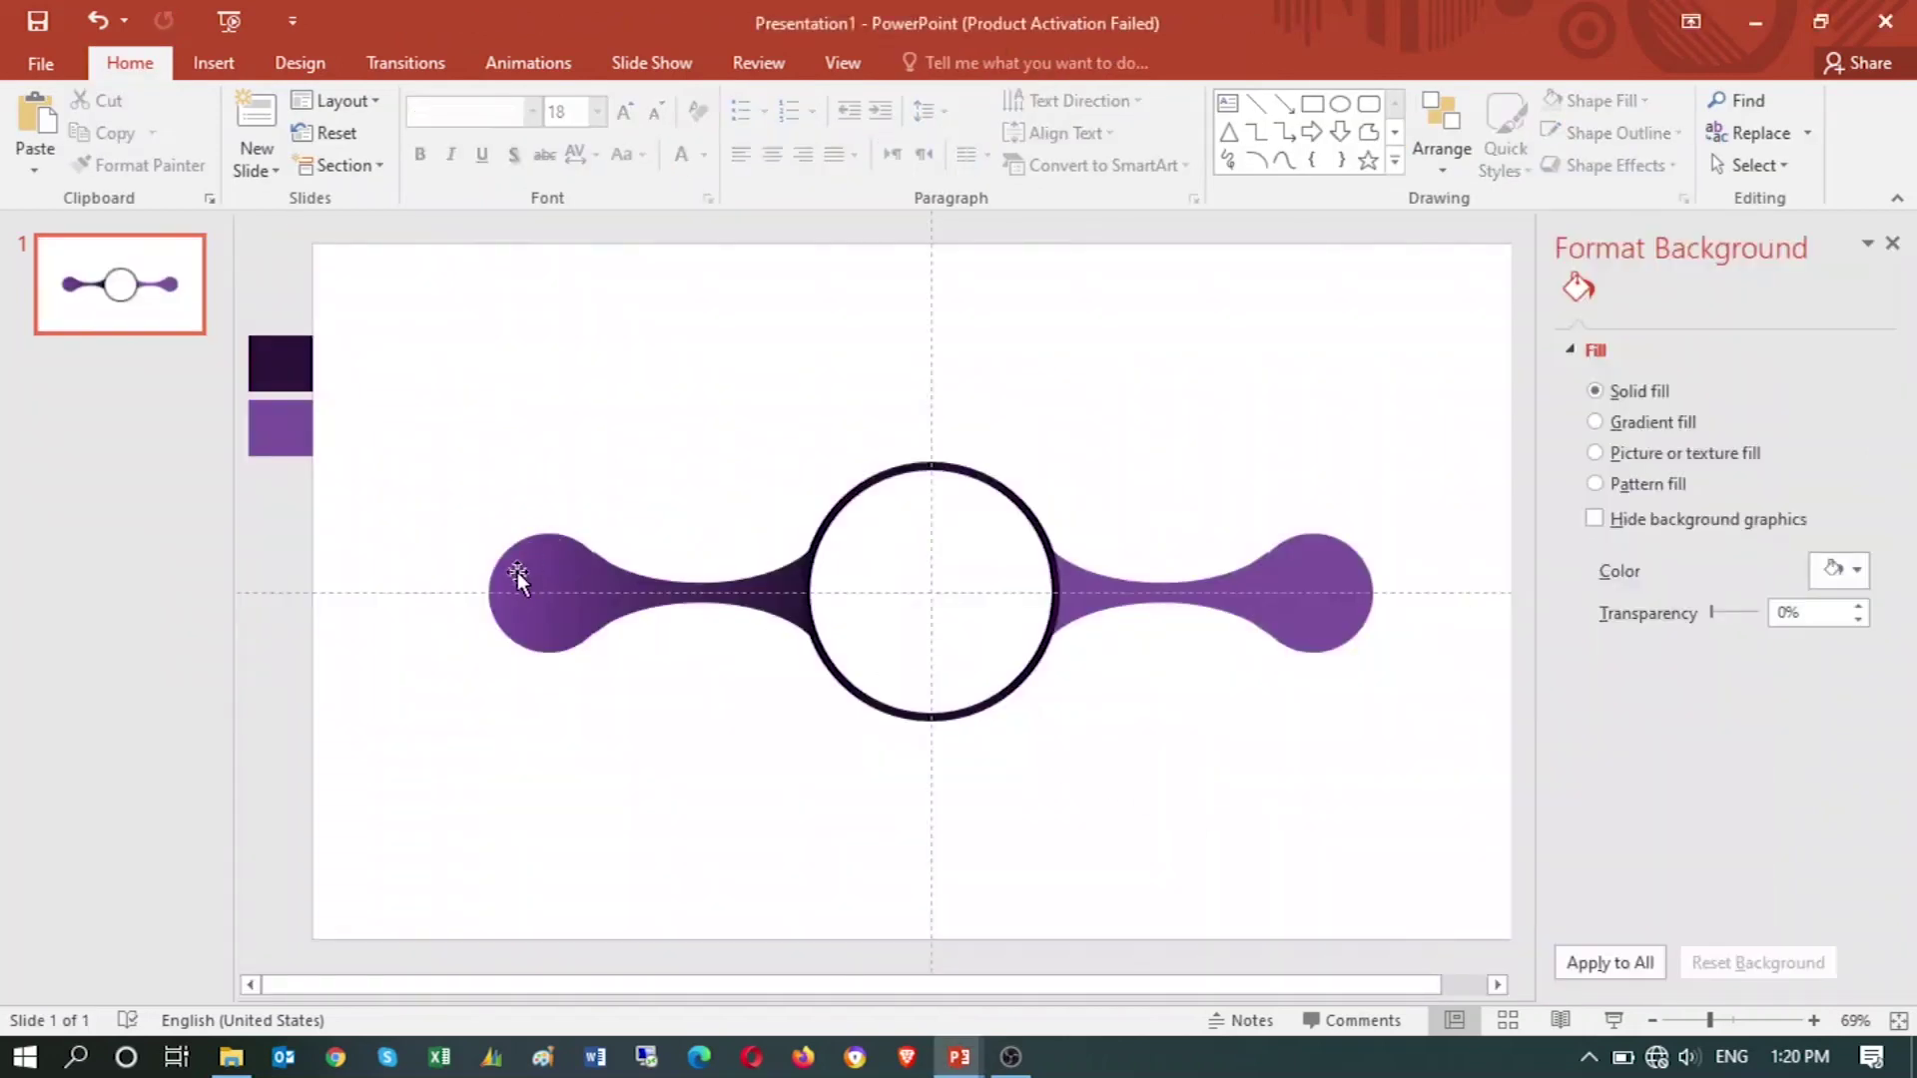
{"action": "left_click", "coordinate": [511, 577]}
{"action": "left_click", "coordinate": [1766, 839]}
{"action": "left_click", "coordinate": [1856, 887]}
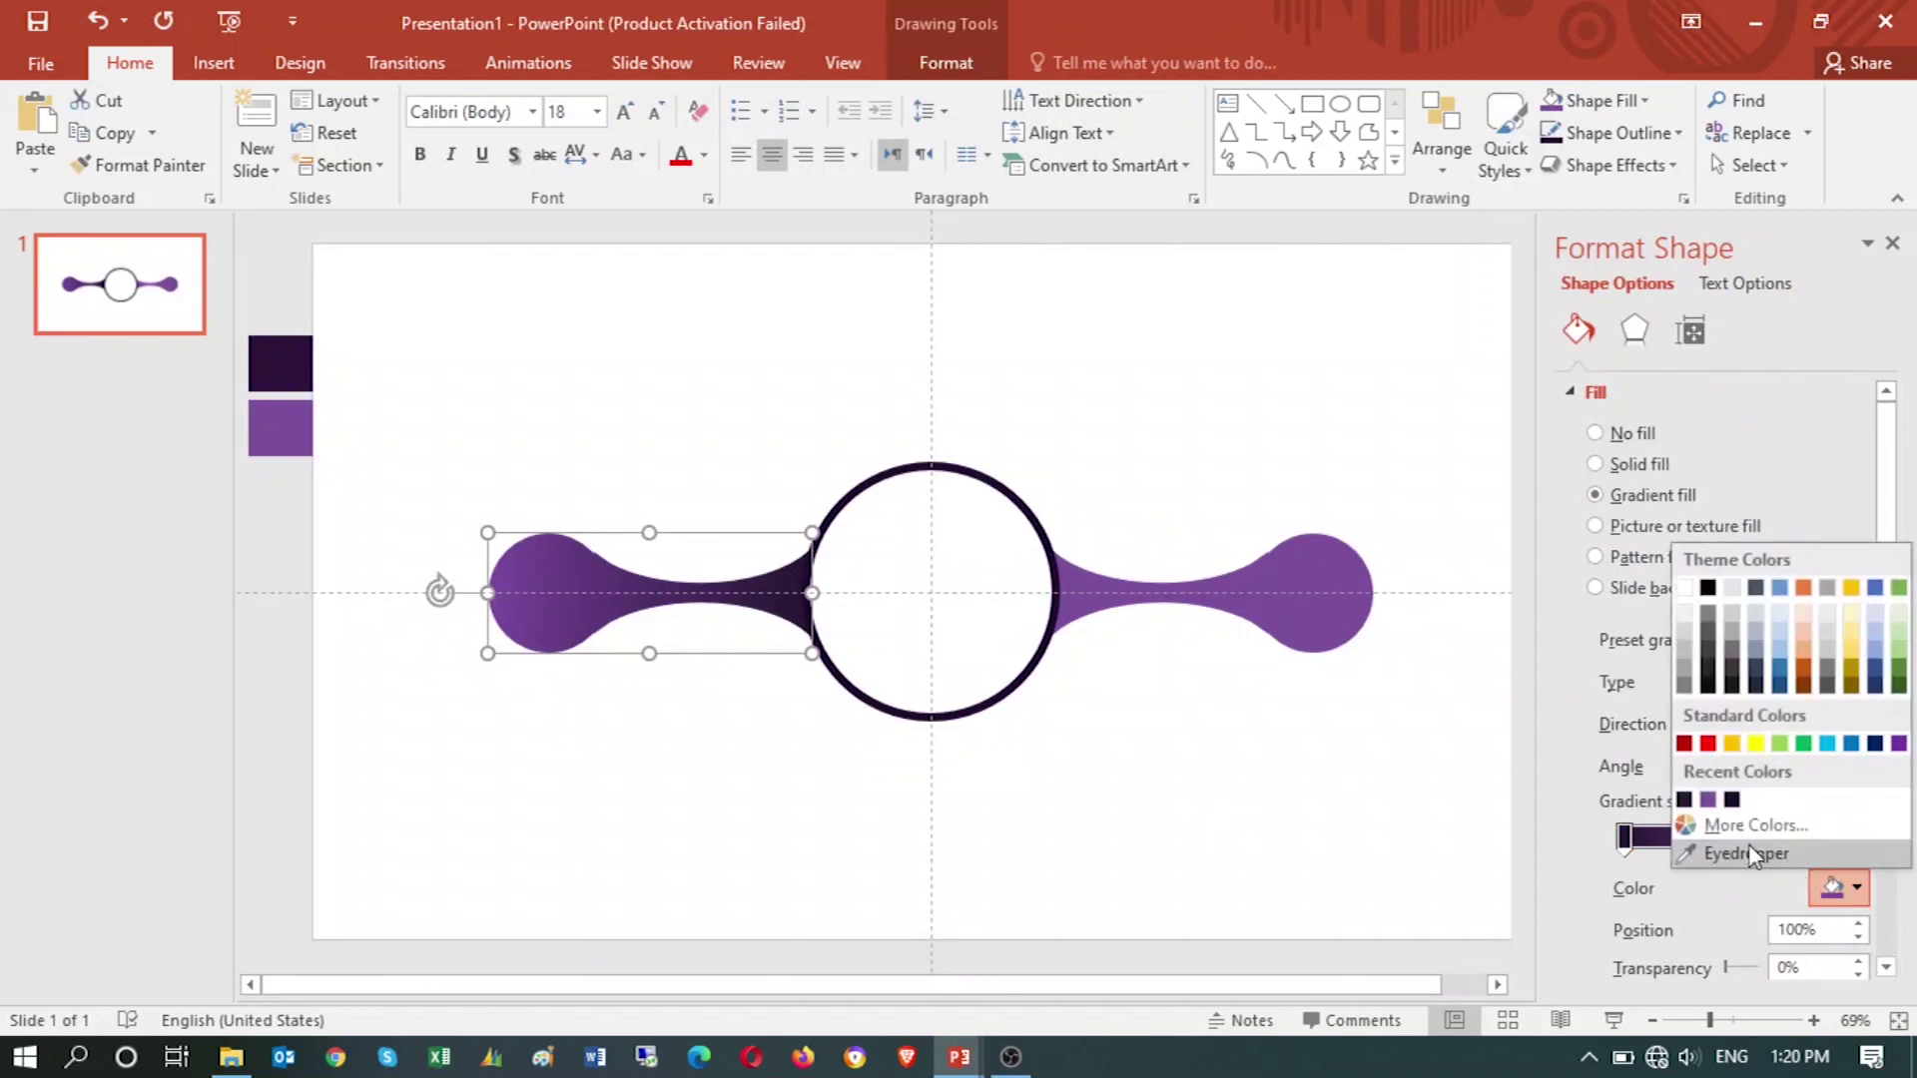
{"action": "left_click", "coordinate": [1718, 851]}
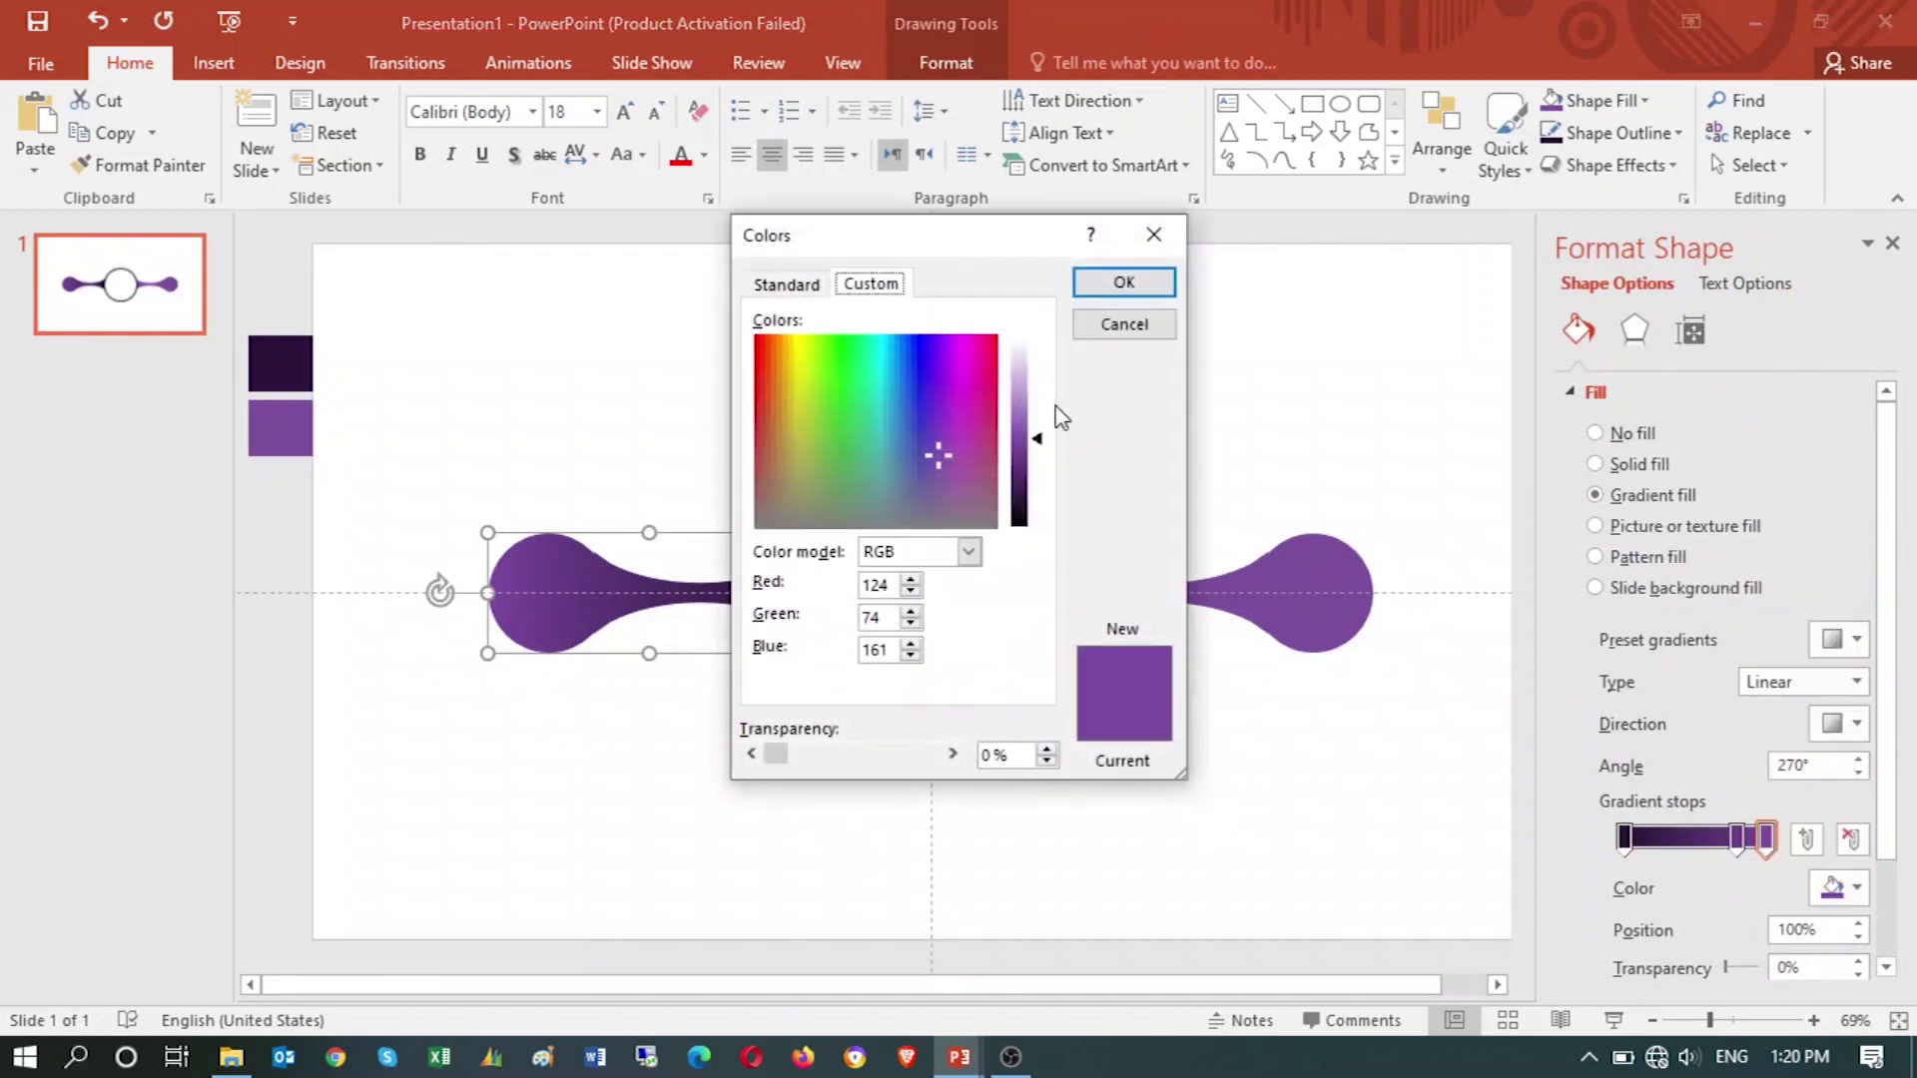
{"action": "left_click_drag", "start_coordinate": [1038, 447], "coordinate": [1039, 403]}
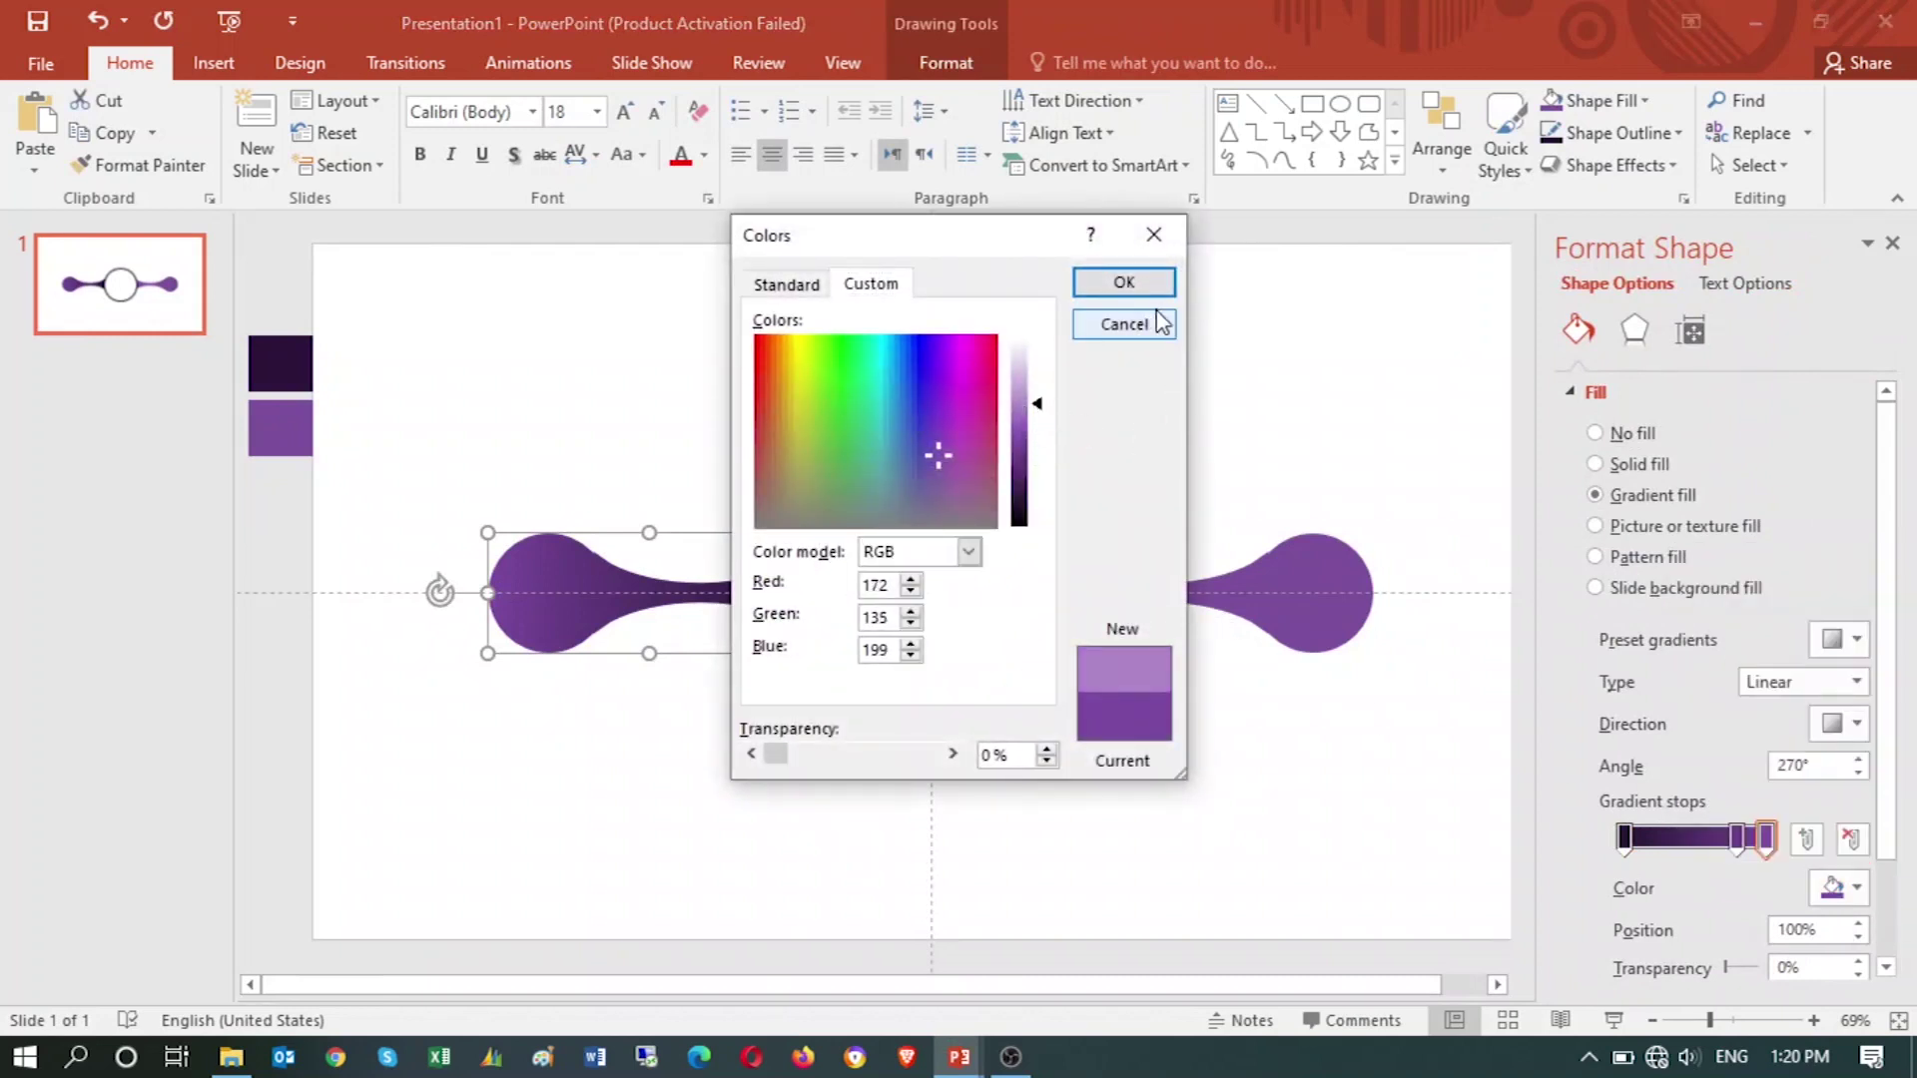
{"action": "left_click", "coordinate": [1124, 284]}
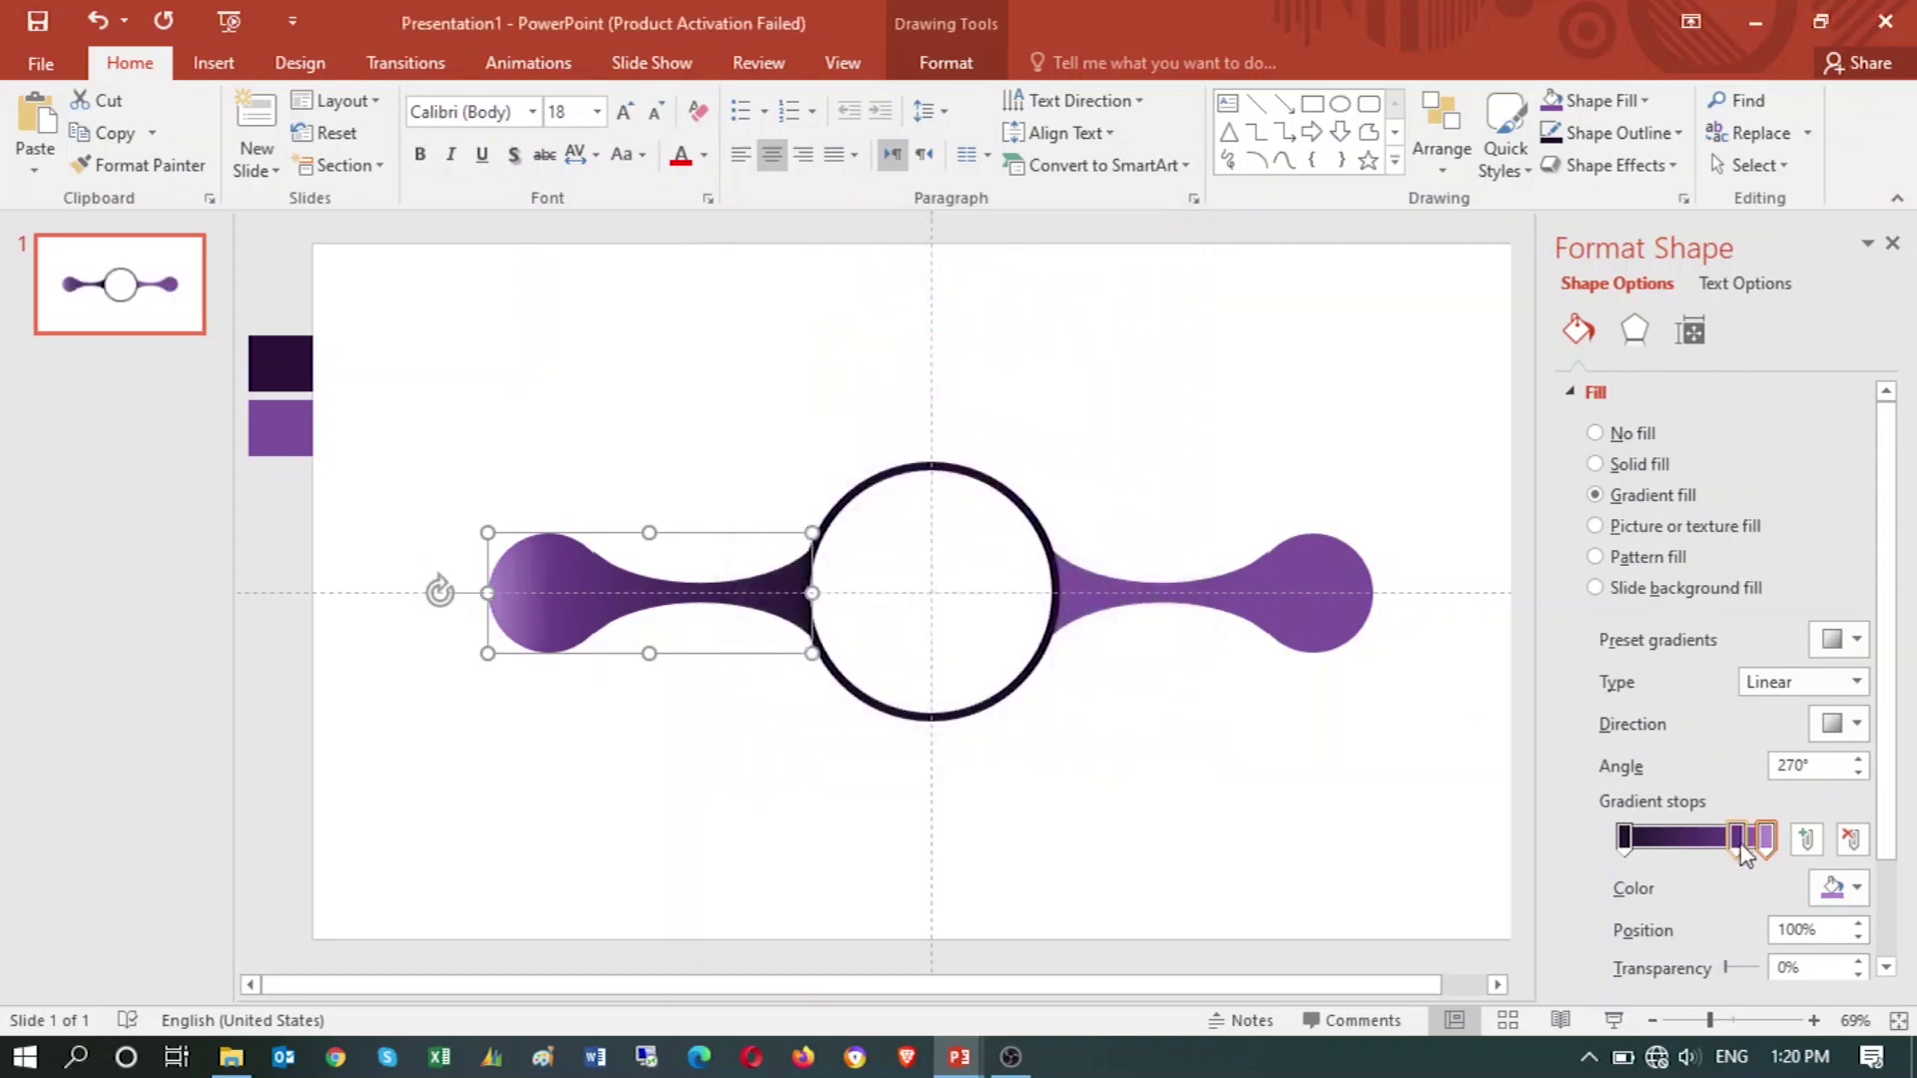
{"action": "left_click_drag", "start_coordinate": [1737, 839], "coordinate": [1712, 852]}
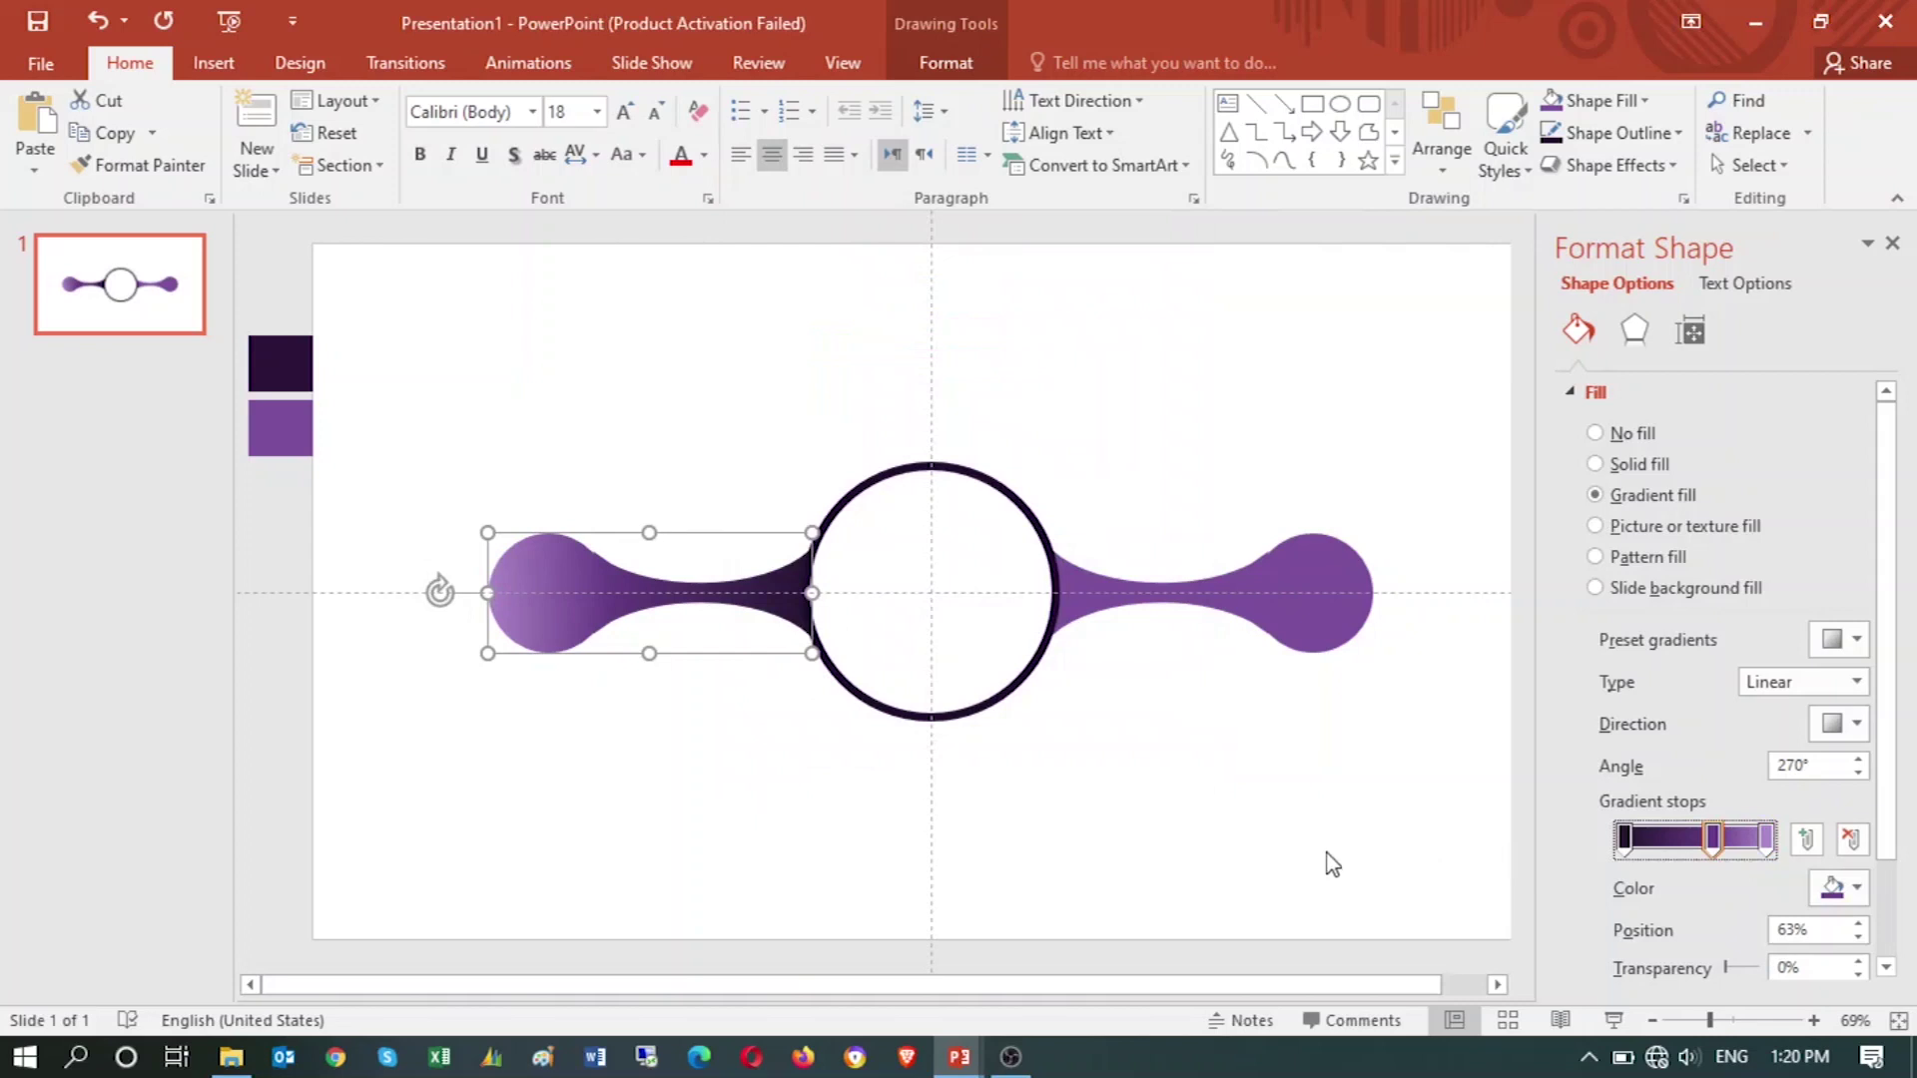
{"action": "left_click", "coordinate": [1301, 611]}
{"action": "key", "text": "Delete"}
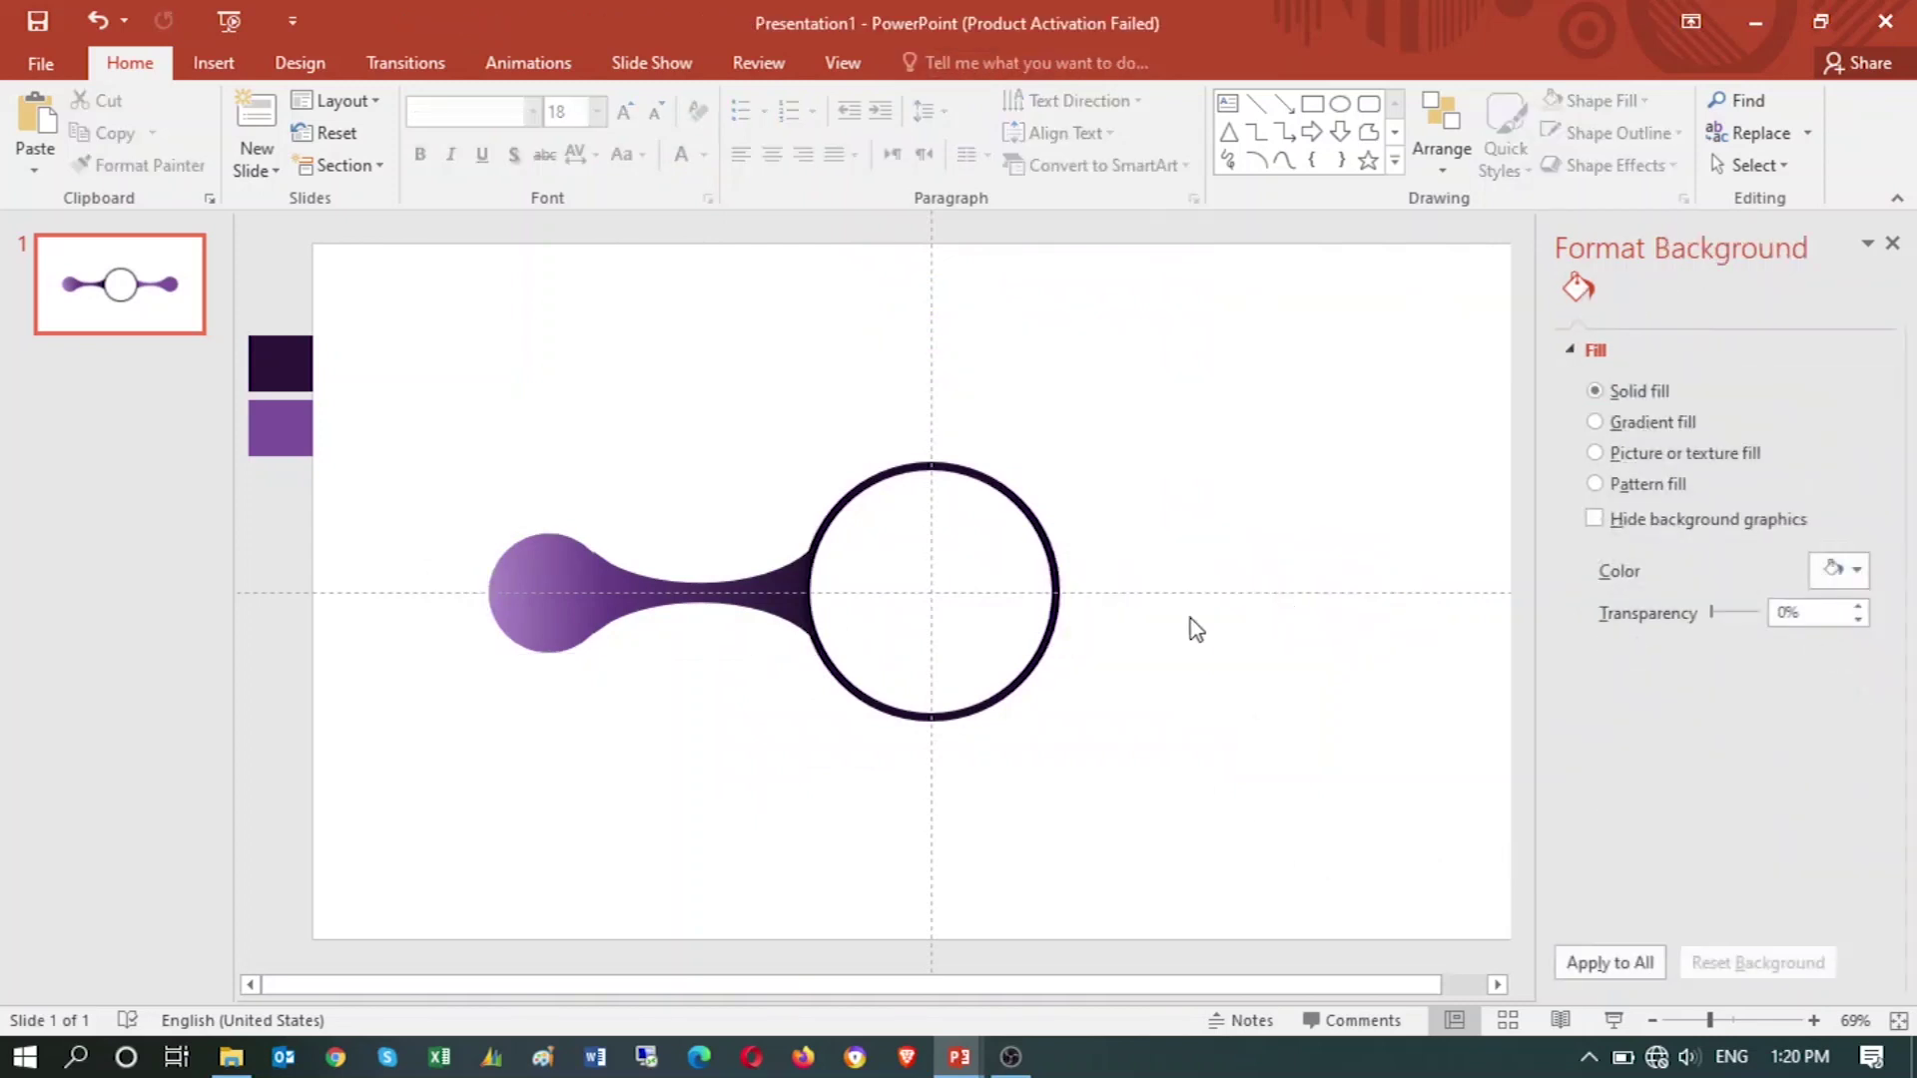
- Duplicate the gradient connector, flip it horizontally, and place it level on the circle's right
{"action": "left_click", "coordinate": [555, 581]}
{"action": "key", "text": "ctrl+c"}
{"action": "key", "text": "ctrl+v"}
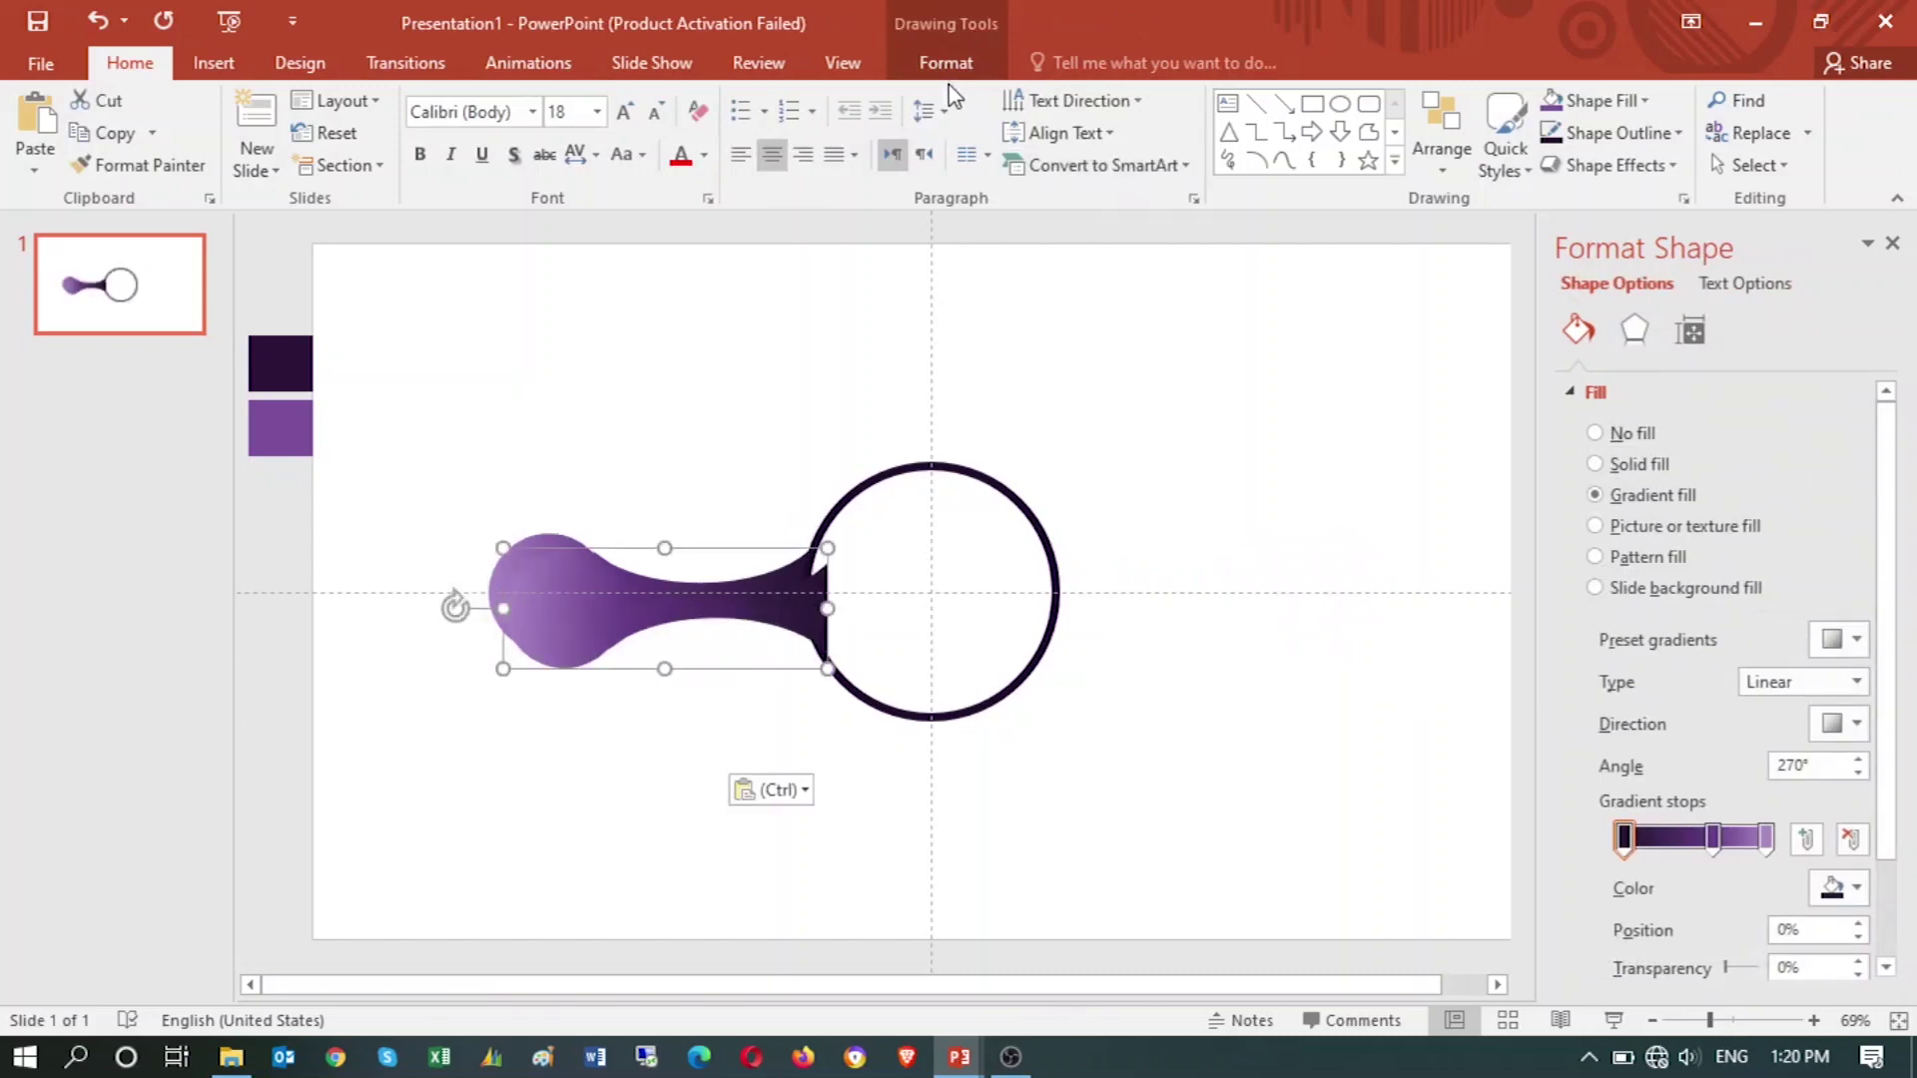
{"action": "left_click", "coordinate": [1448, 170]}
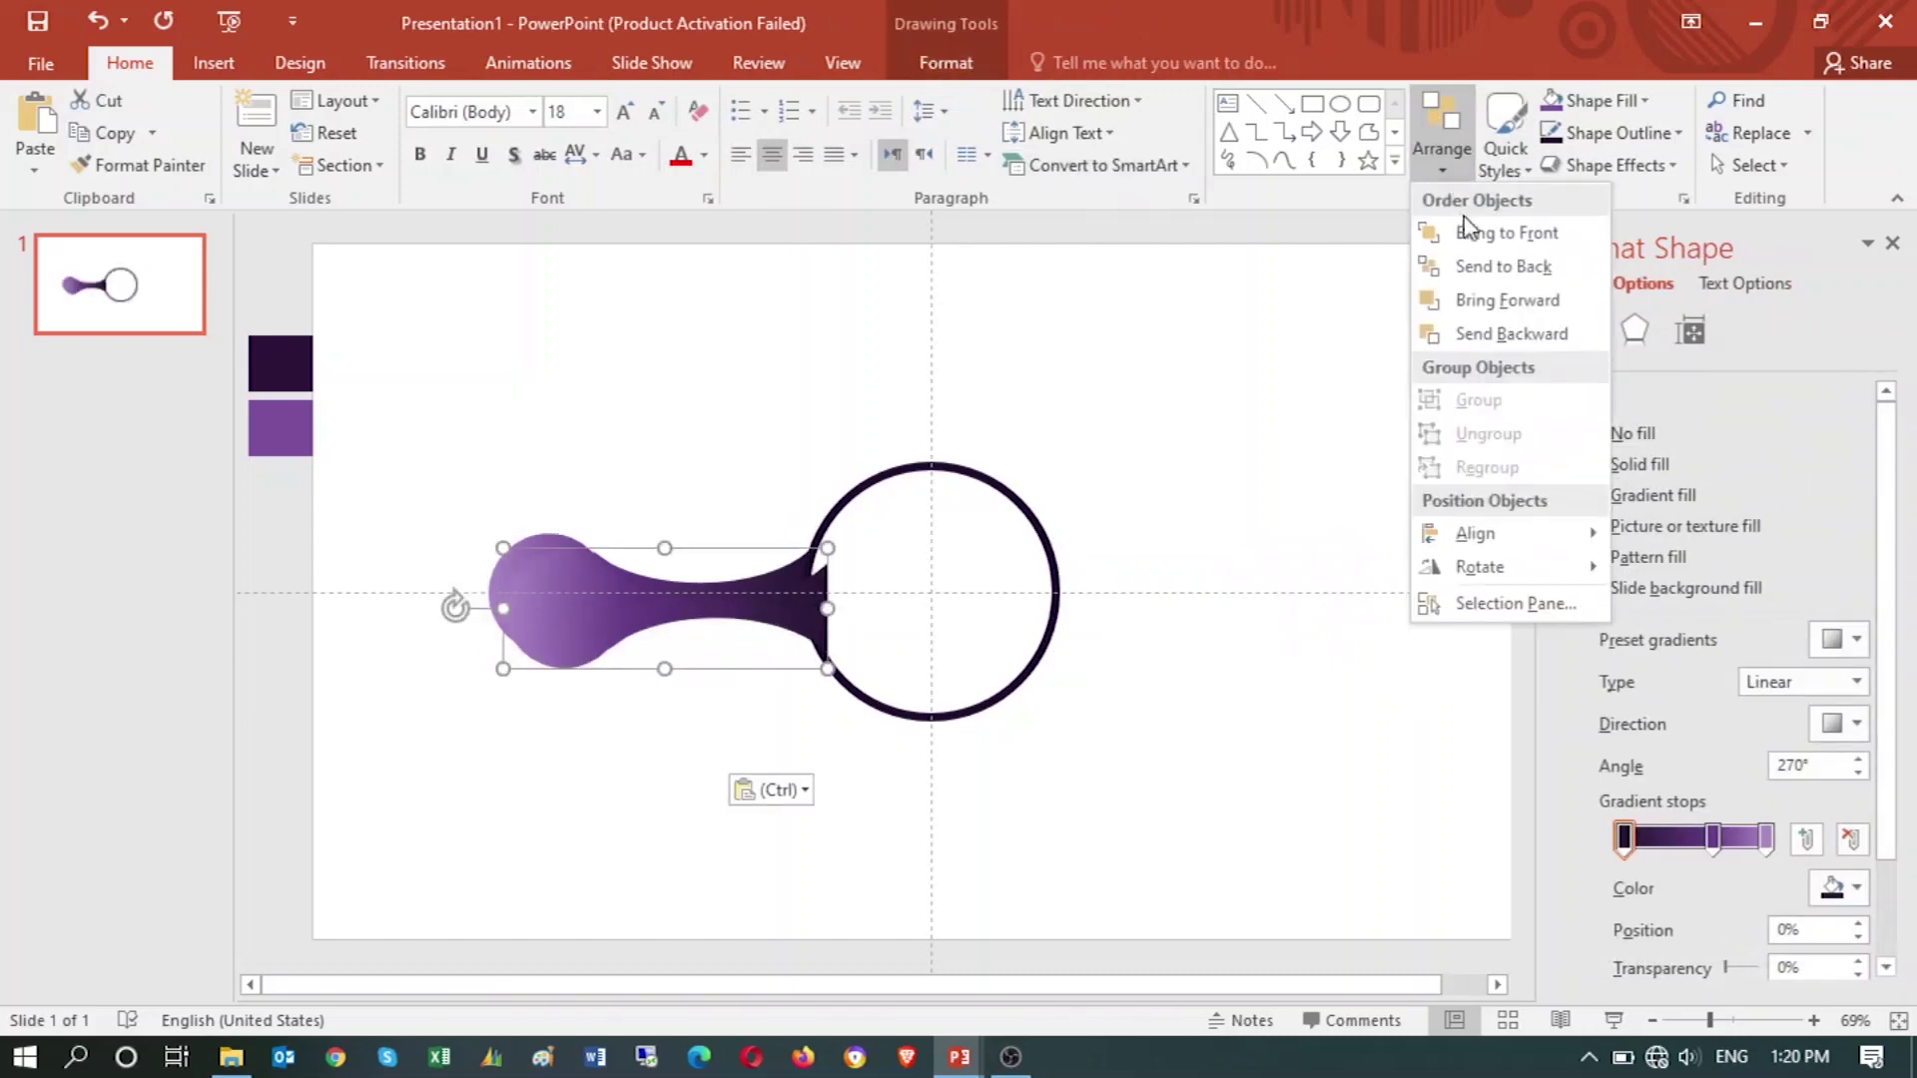
{"action": "mouse_move", "coordinate": [1480, 566]}
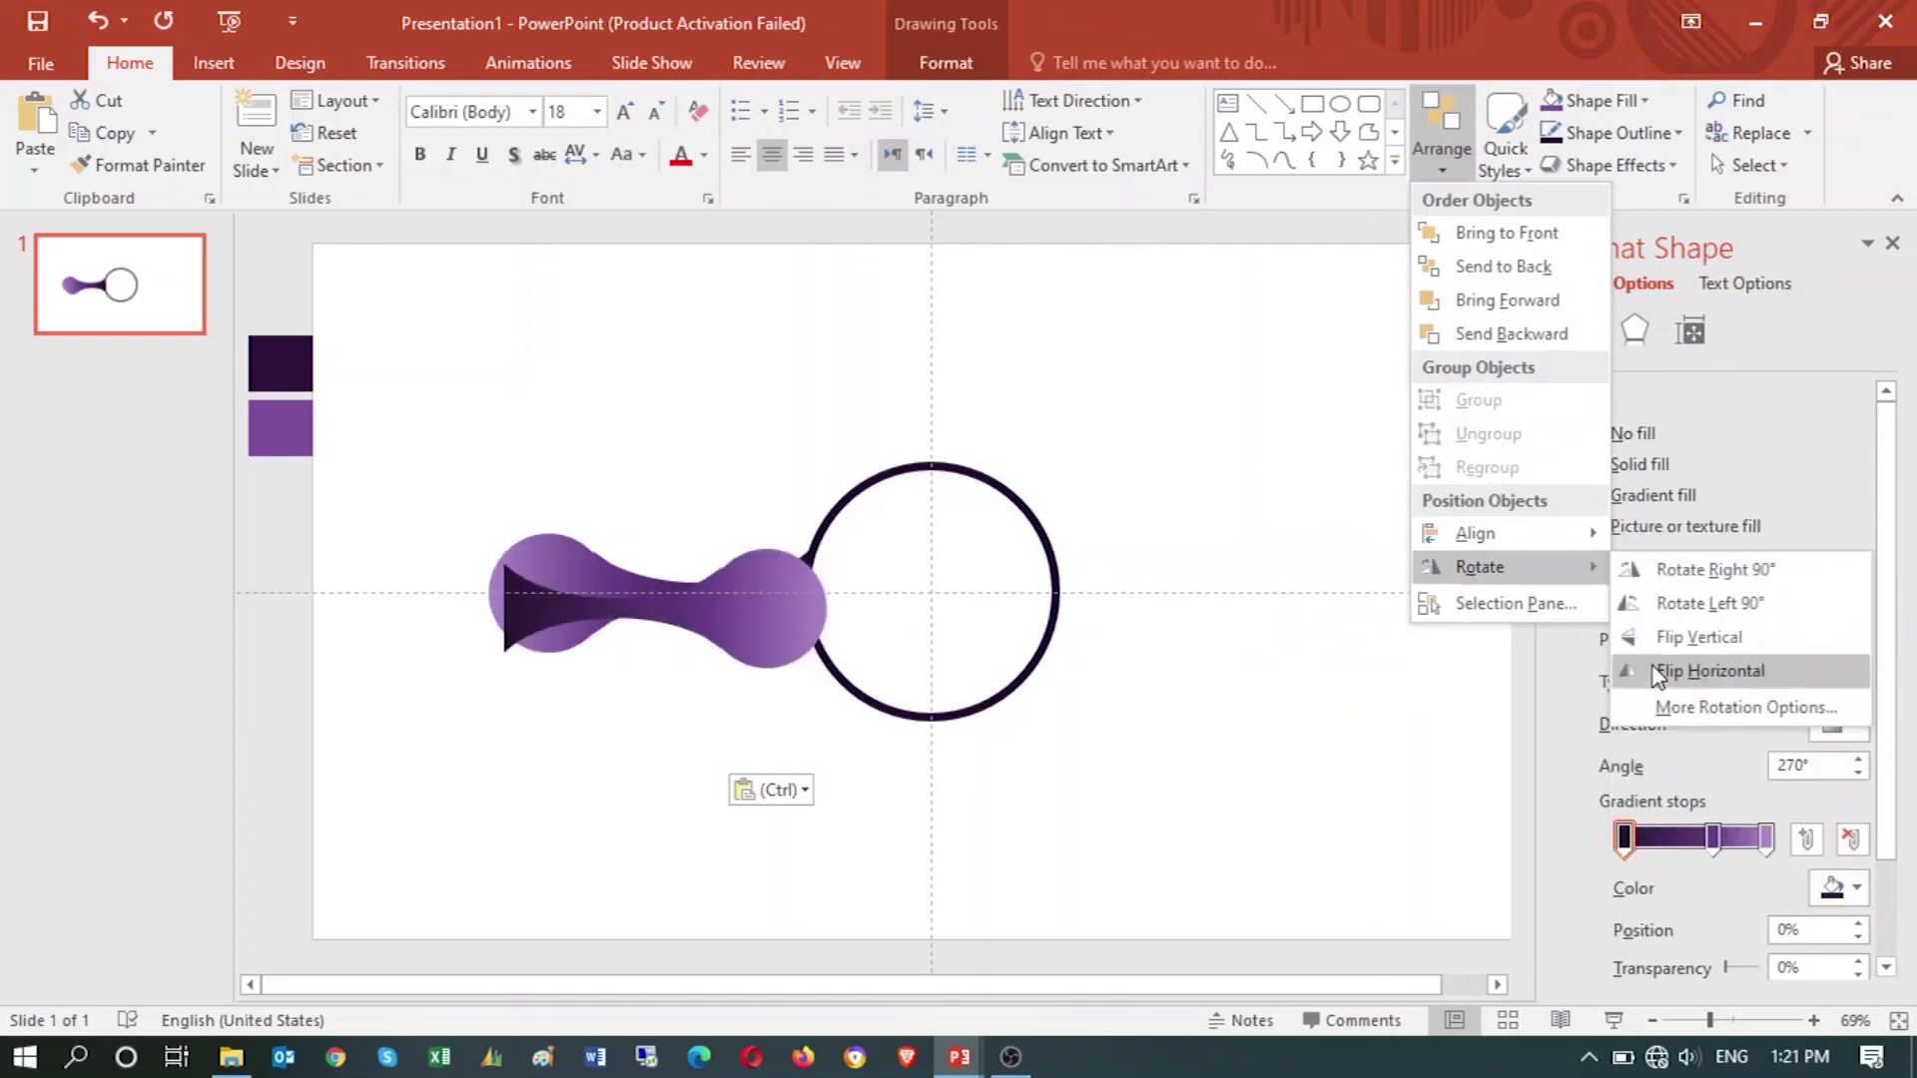
{"action": "left_click", "coordinate": [1657, 677]}
{"action": "left_click_drag", "start_coordinate": [762, 621], "coordinate": [1303, 600]}
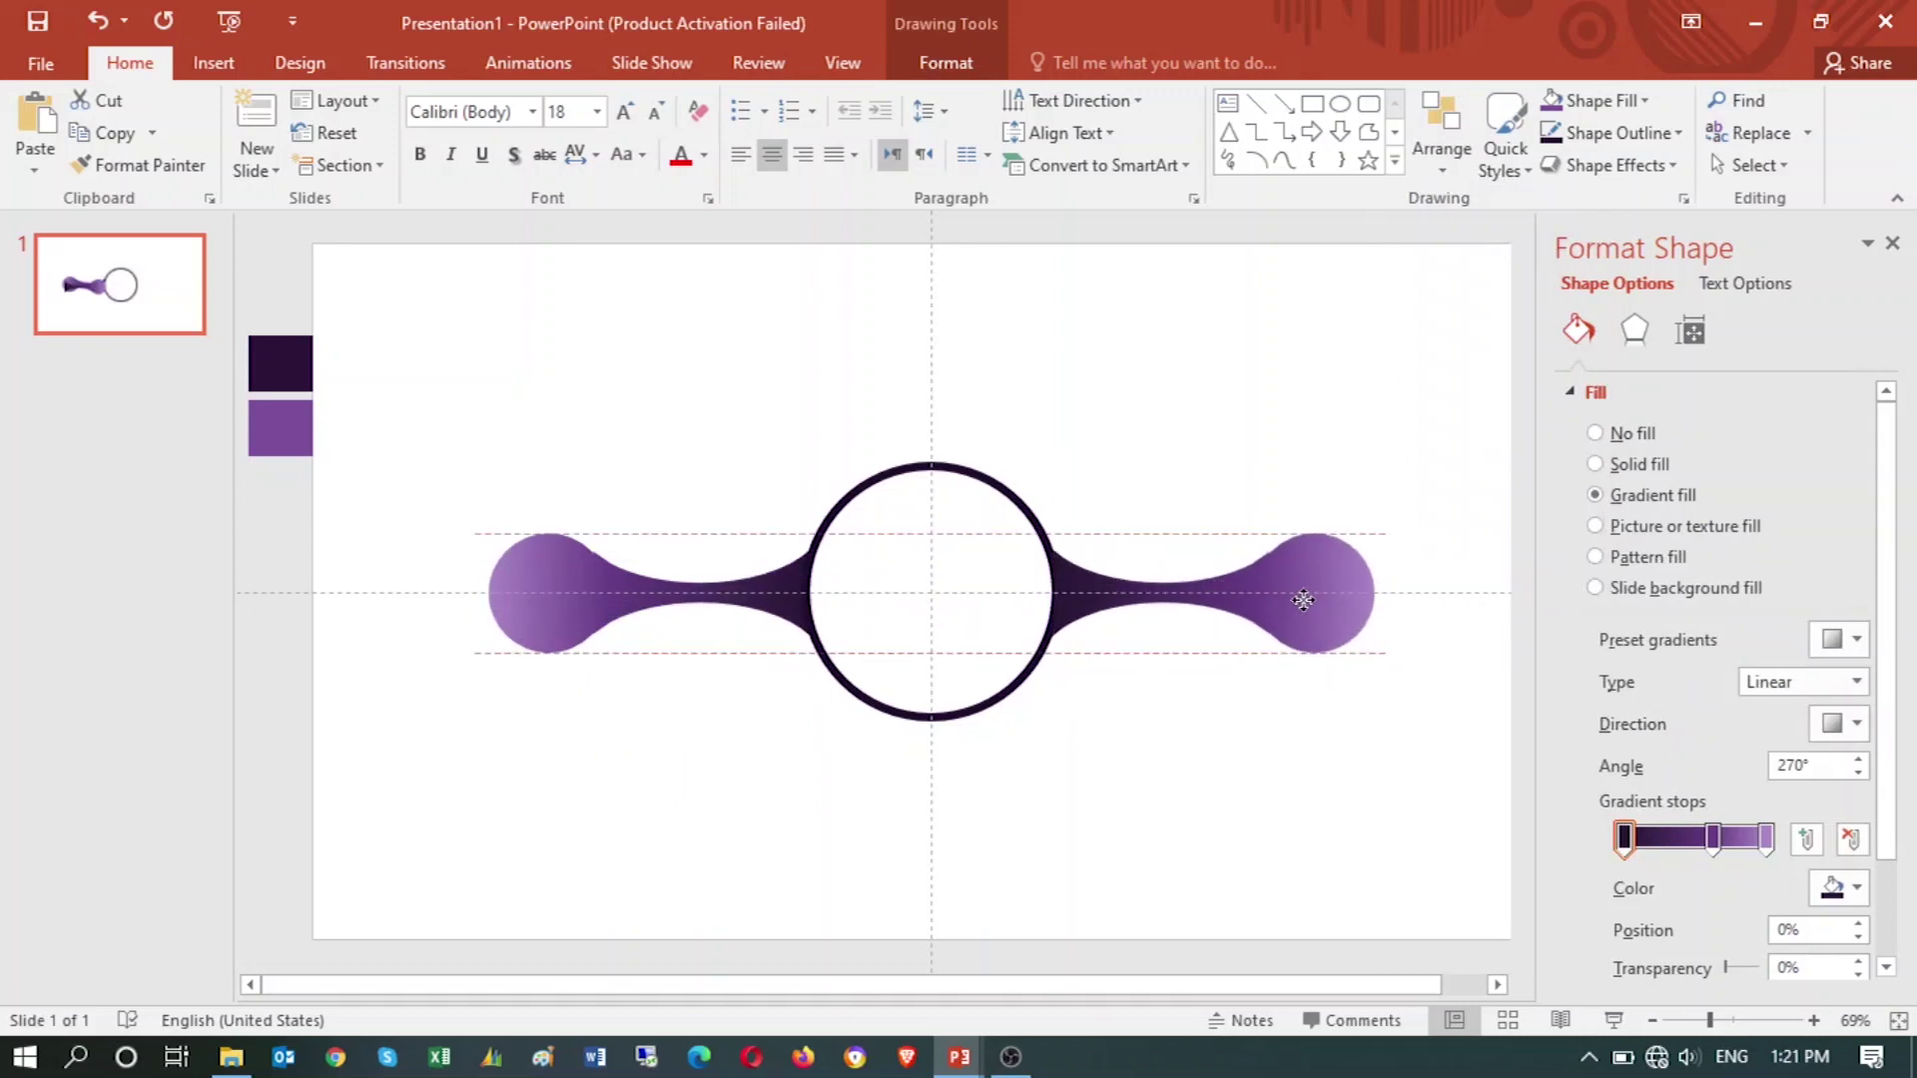
{"action": "left_click_drag", "start_coordinate": [1303, 600], "coordinate": [1303, 600]}
{"action": "left_click", "coordinate": [1129, 779]}
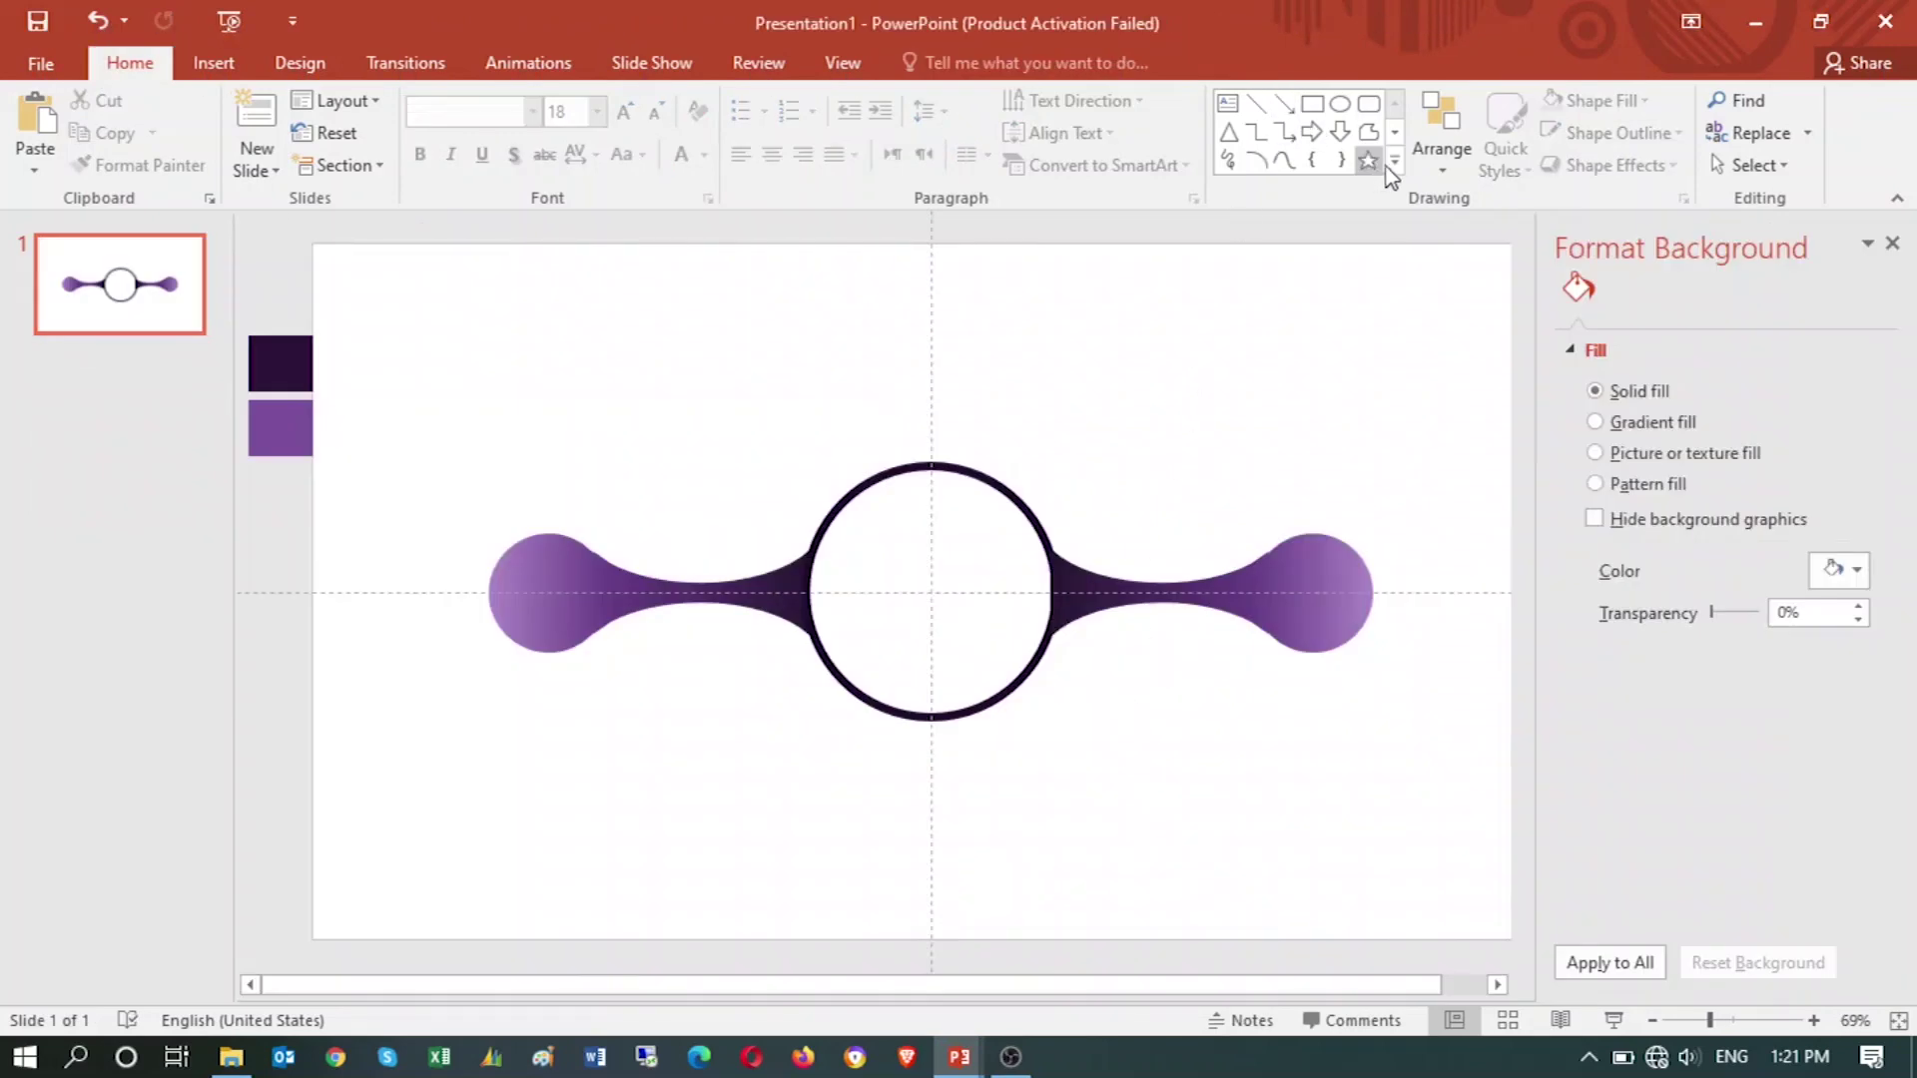
- Draw a Donut shape over the central circle and send it backward behind the purple connectors
{"action": "left_click", "coordinate": [1400, 166]}
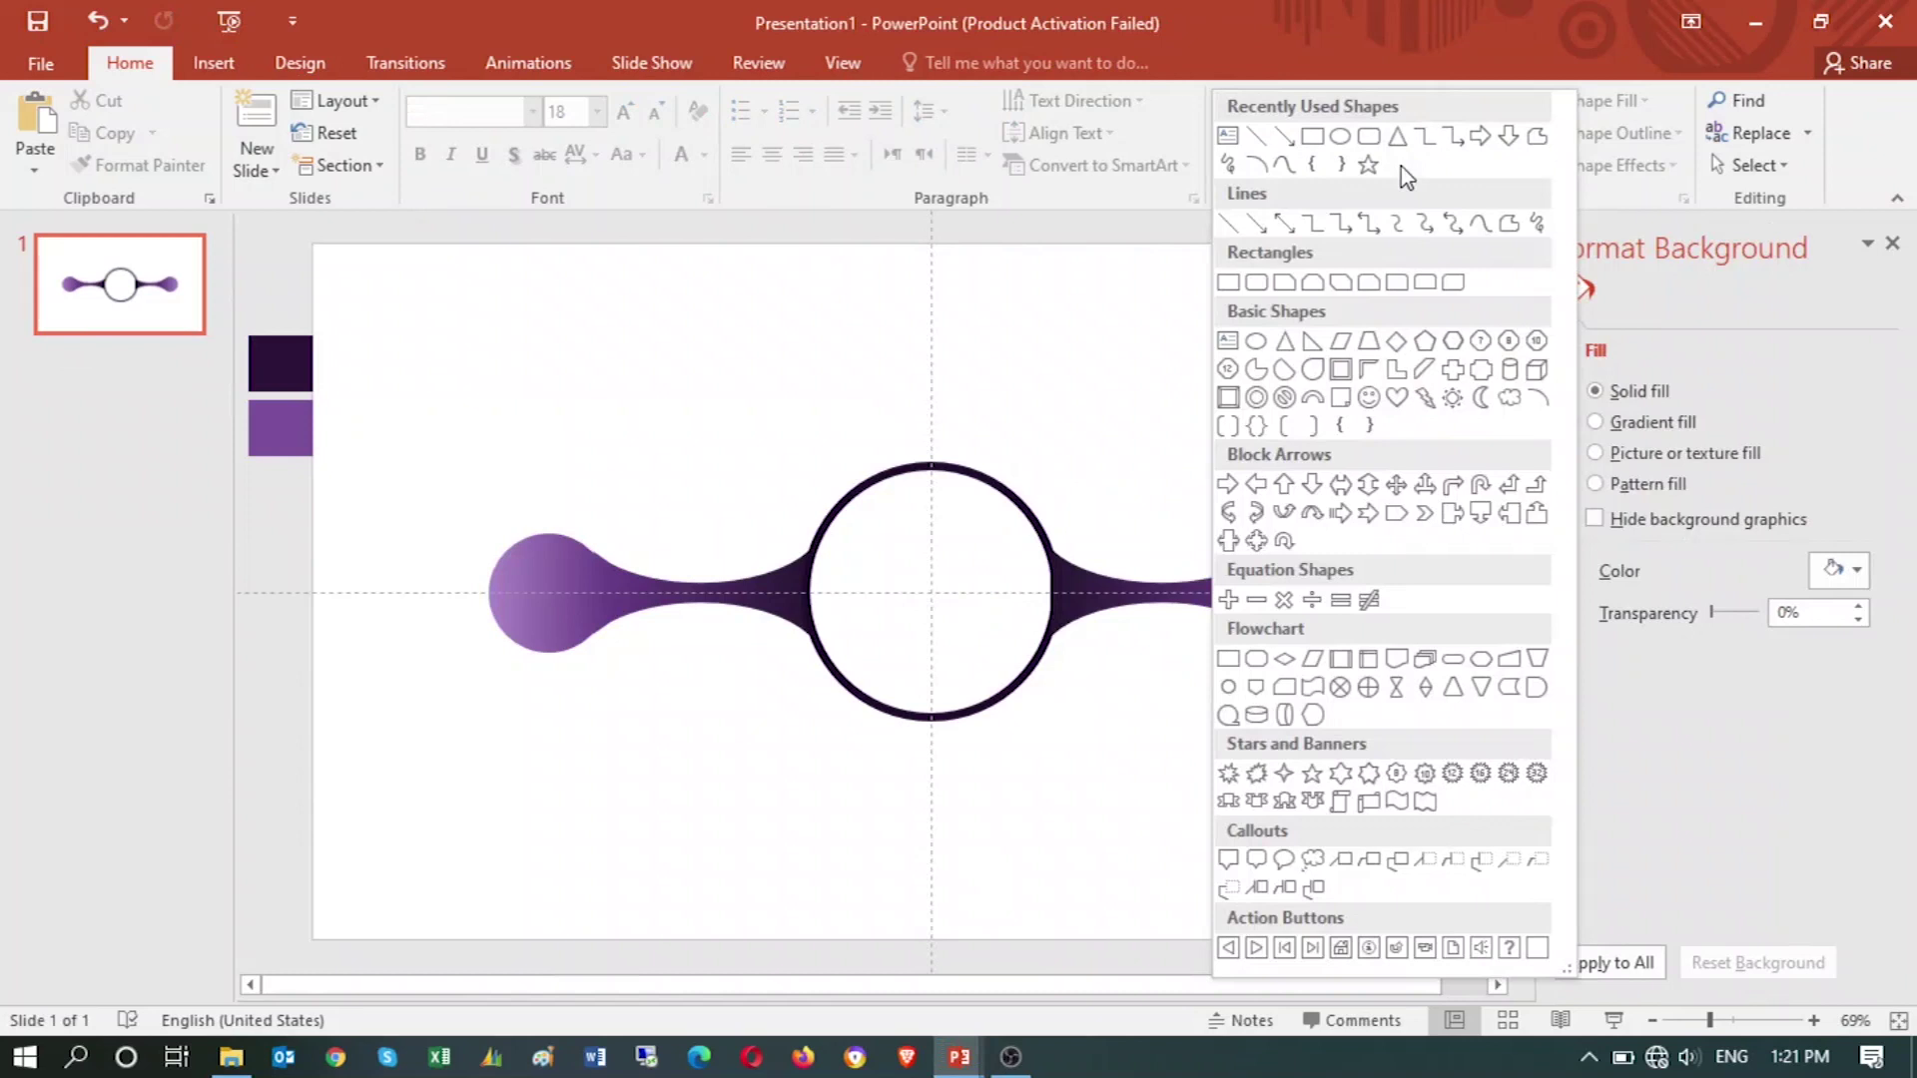
{"action": "left_click", "coordinate": [1260, 399]}
{"action": "mouse_move", "coordinate": [814, 430]}
{"action": "left_mouse_down"}
{"action": "mouse_move", "coordinate": [1015, 804]}
{"action": "mouse_move", "coordinate": [1039, 766]}
{"action": "mouse_move", "coordinate": [957, 717]}
{"action": "left_mouse_up"}
{"action": "right_click", "coordinate": [1033, 631]}
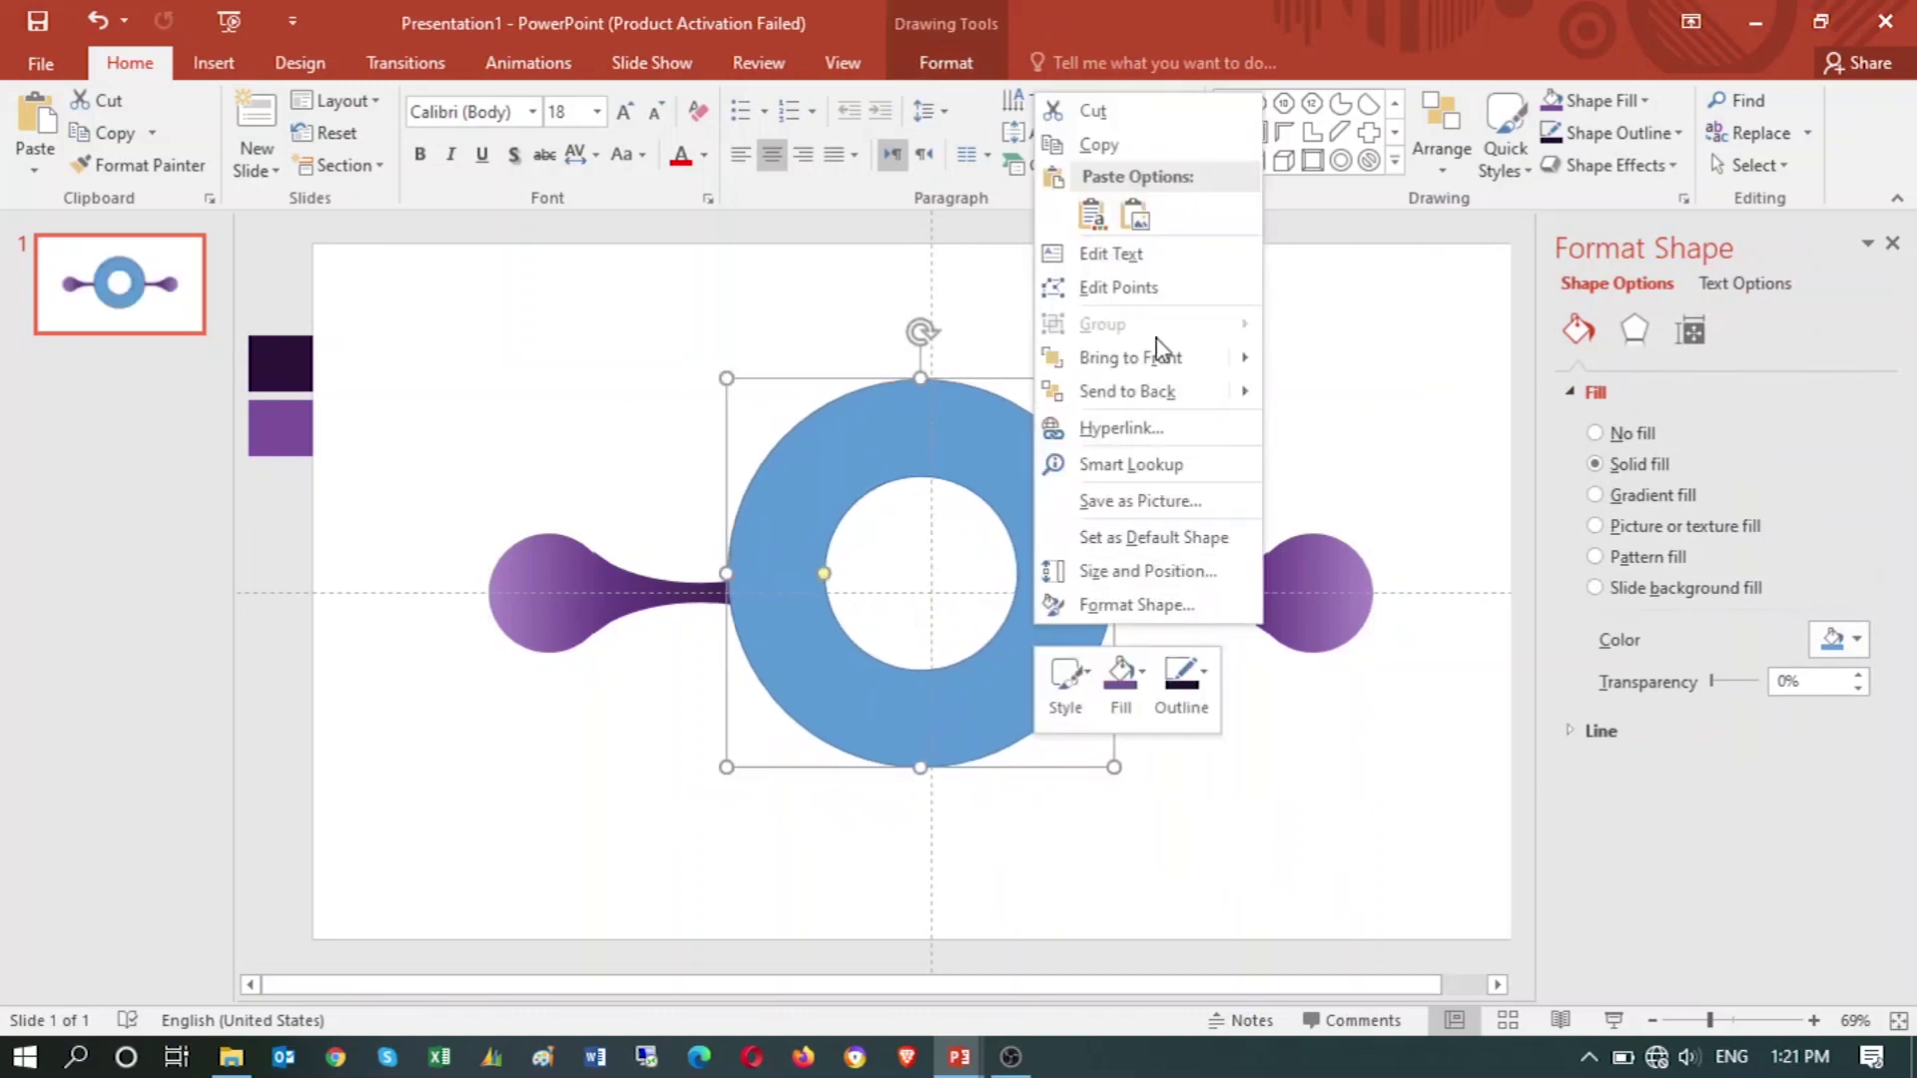
{"action": "mouse_move", "coordinate": [1126, 393]}
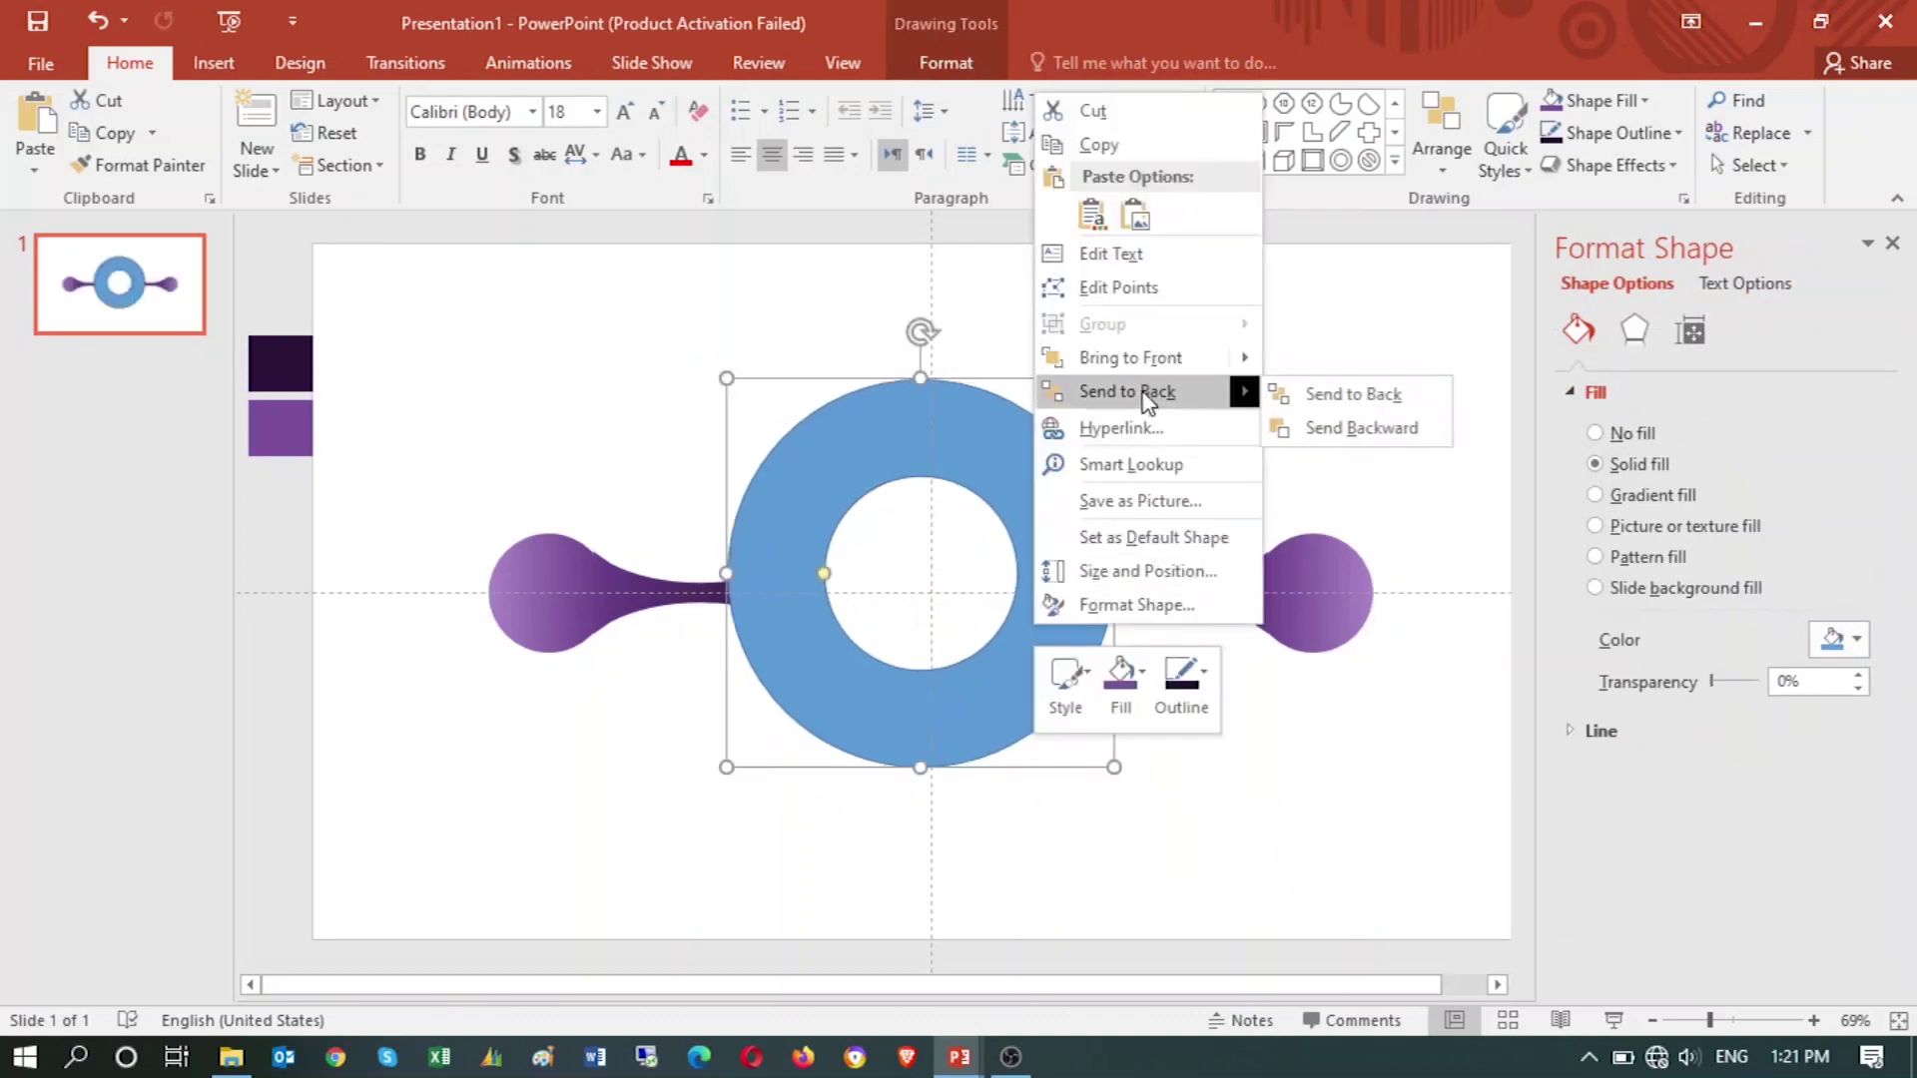
{"action": "left_click", "coordinate": [1378, 404]}
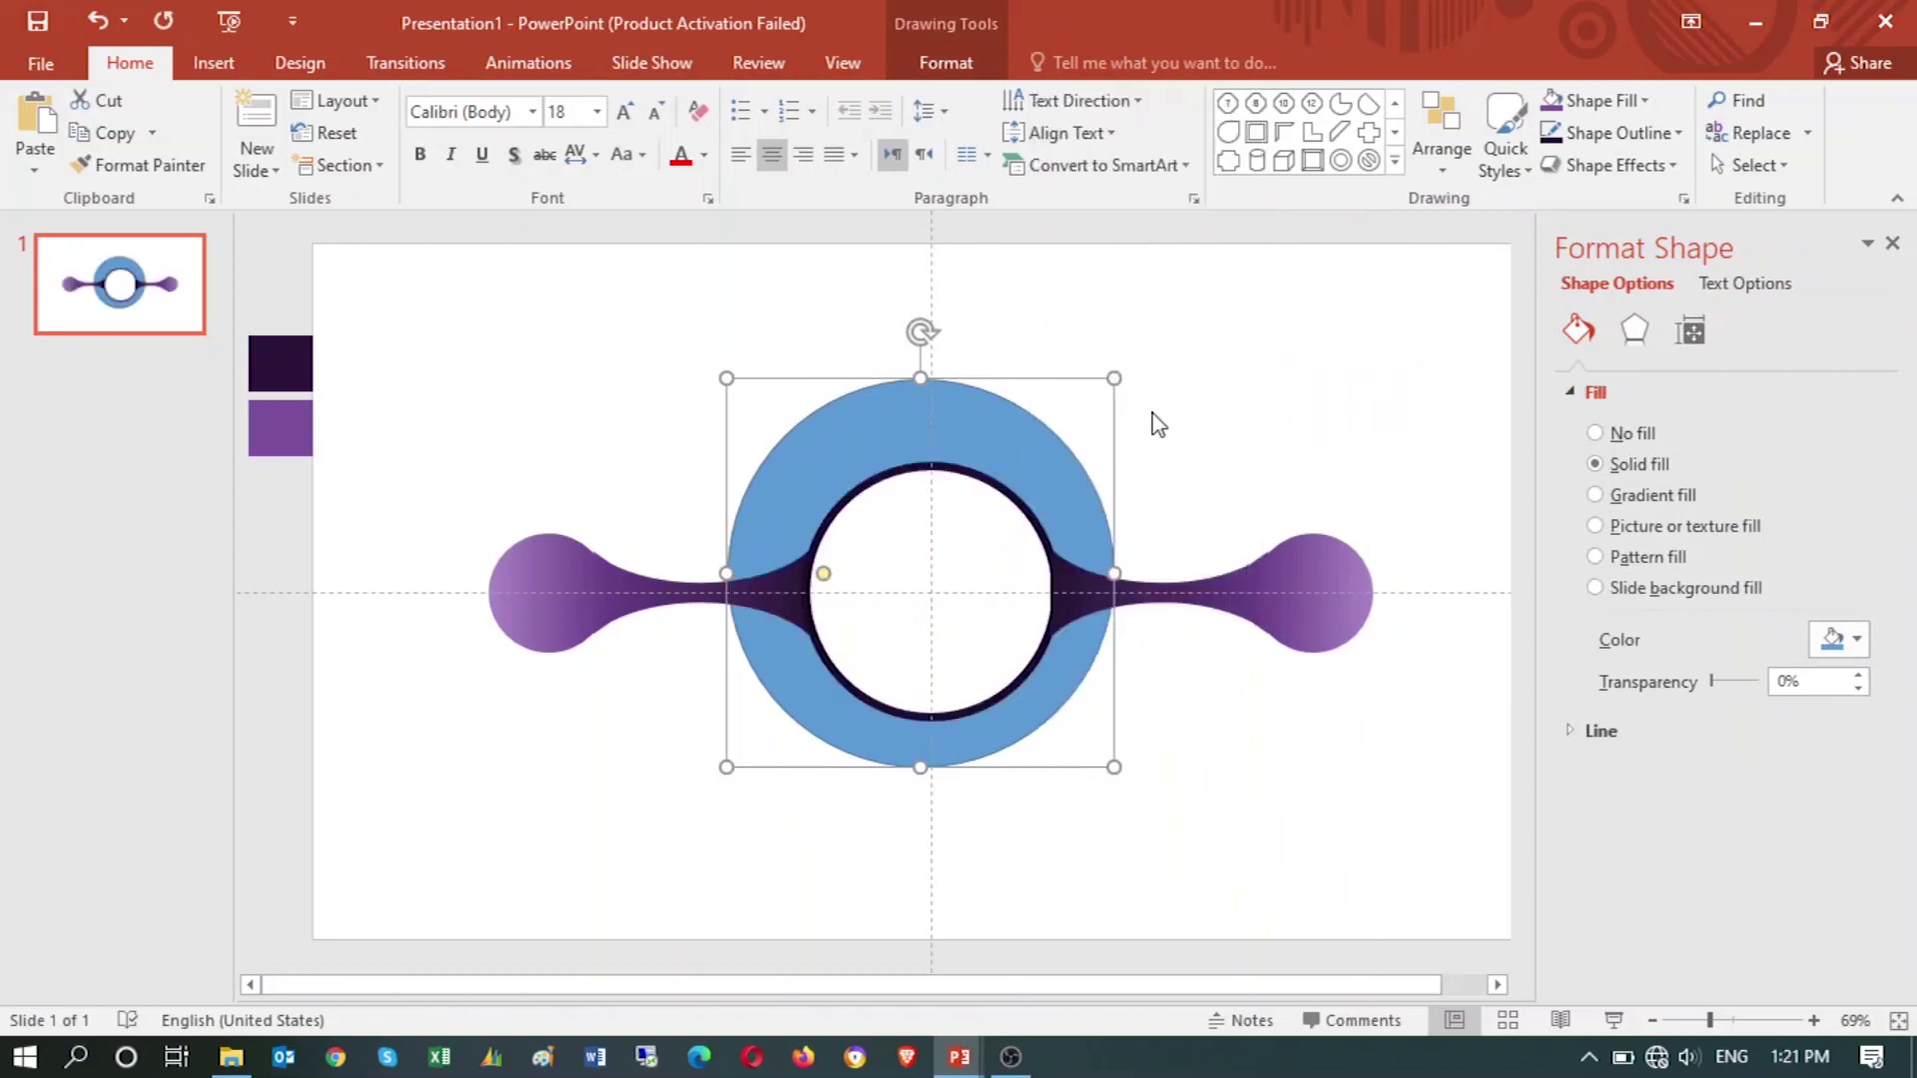
- Thin the donut's ring, shrink it to hug the circle, and centre it between both connectors
{"action": "left_click_drag", "start_coordinate": [1026, 439], "coordinate": [1029, 453]}
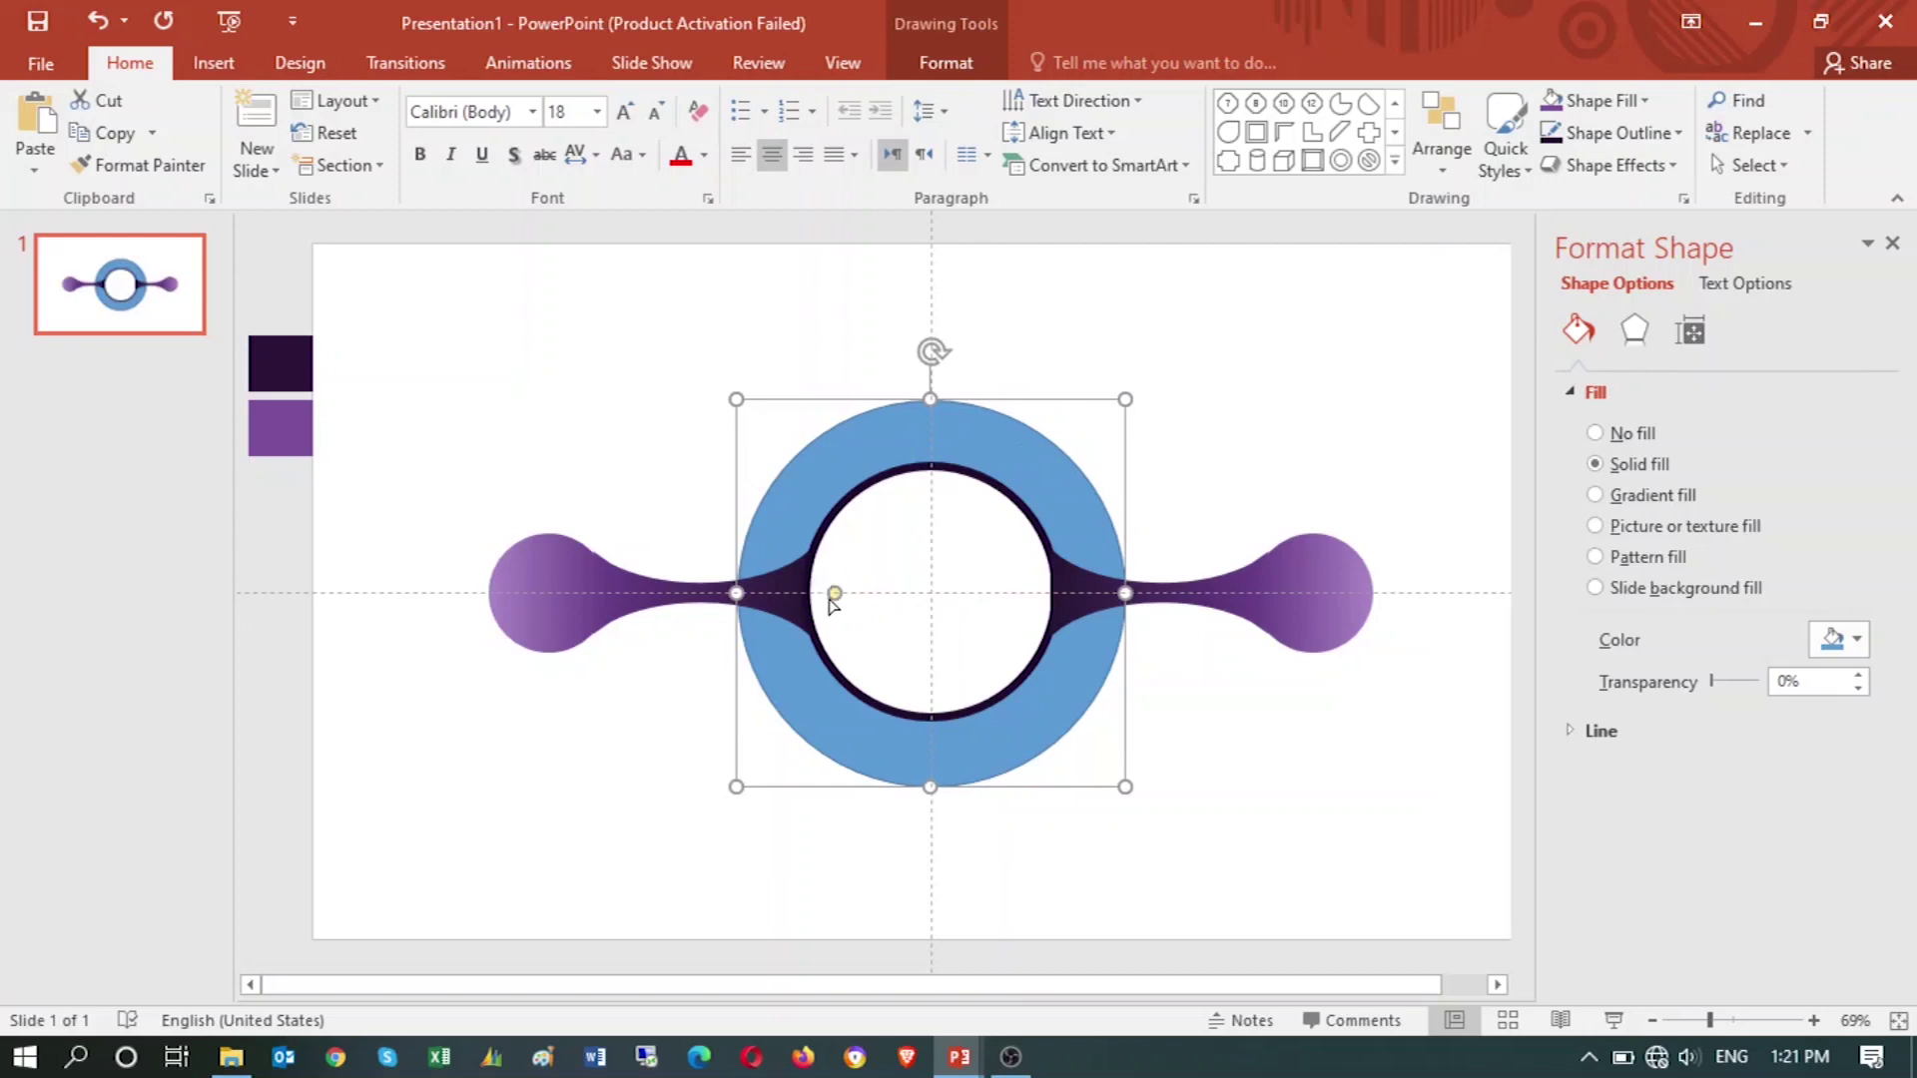
{"action": "left_click_drag", "start_coordinate": [835, 593], "coordinate": [756, 611]}
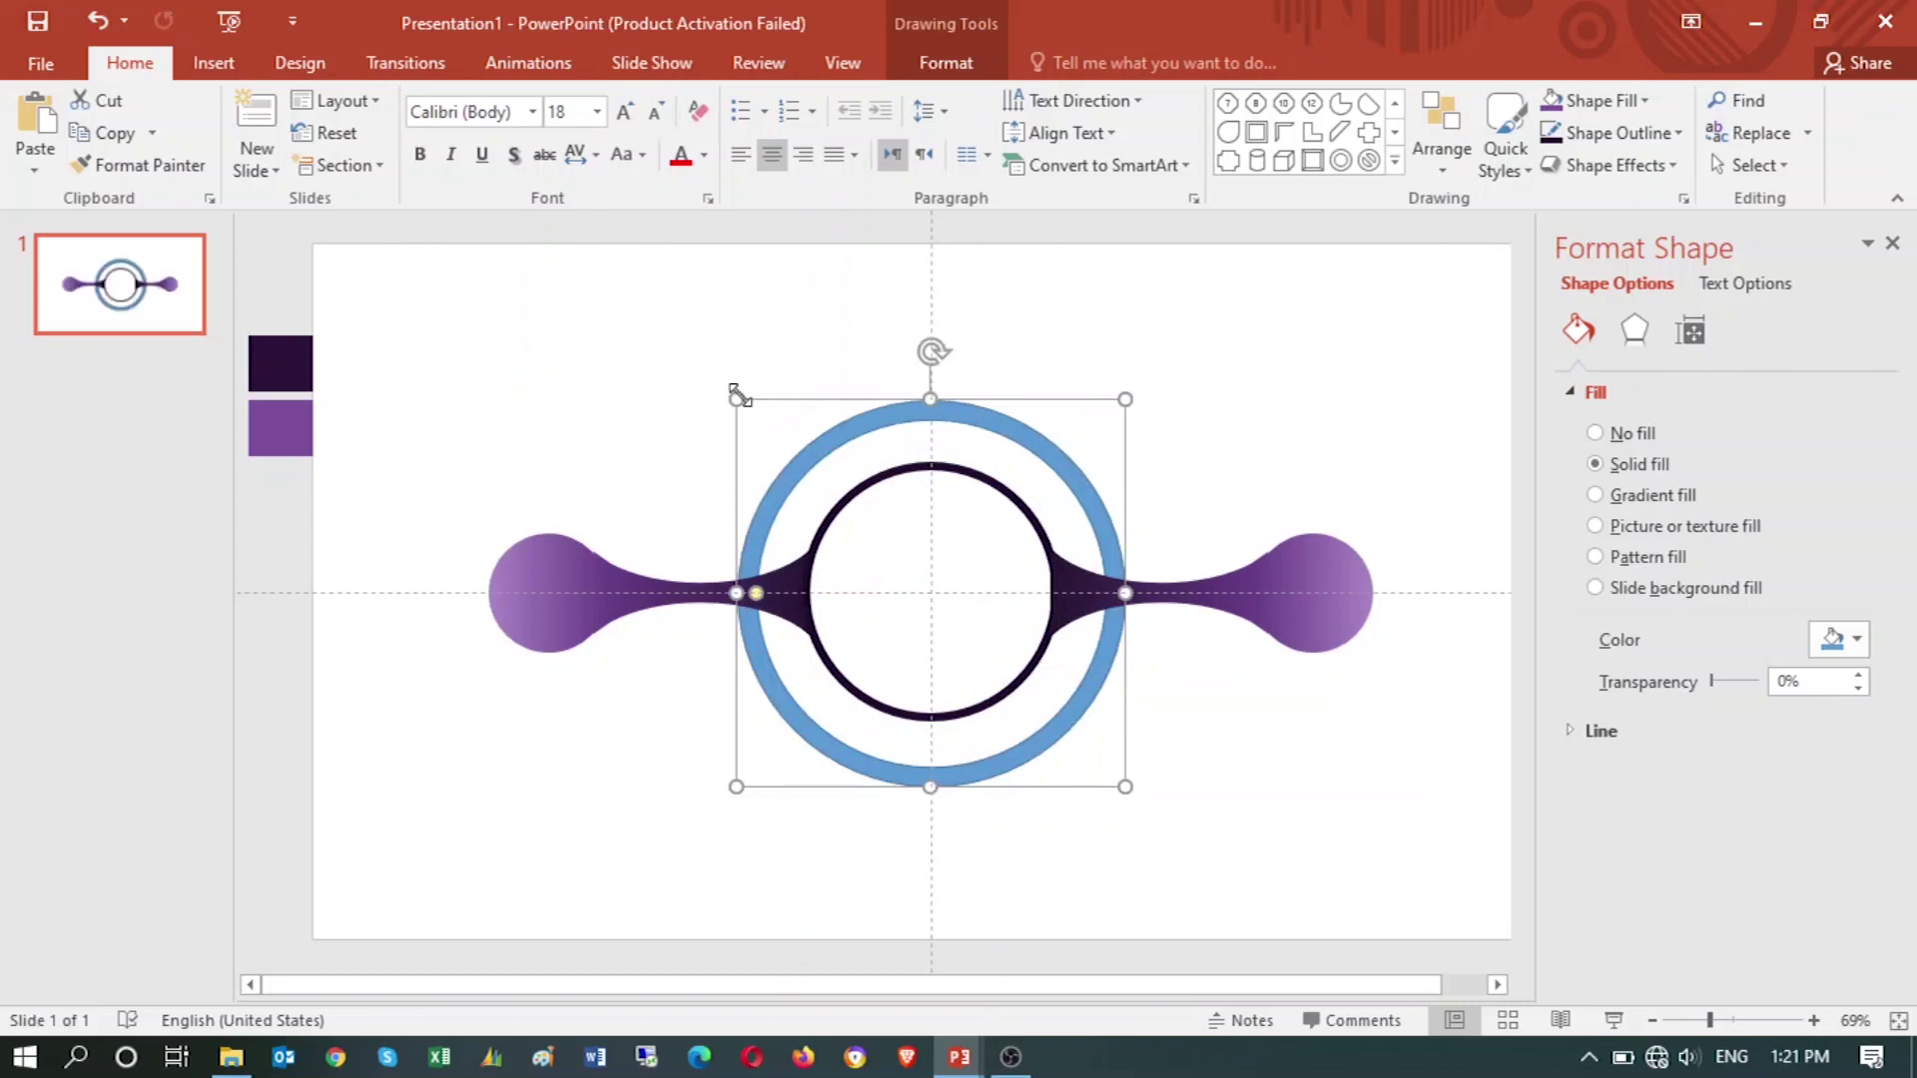
{"action": "left_click_drag", "start_coordinate": [738, 394], "coordinate": [759, 420]}
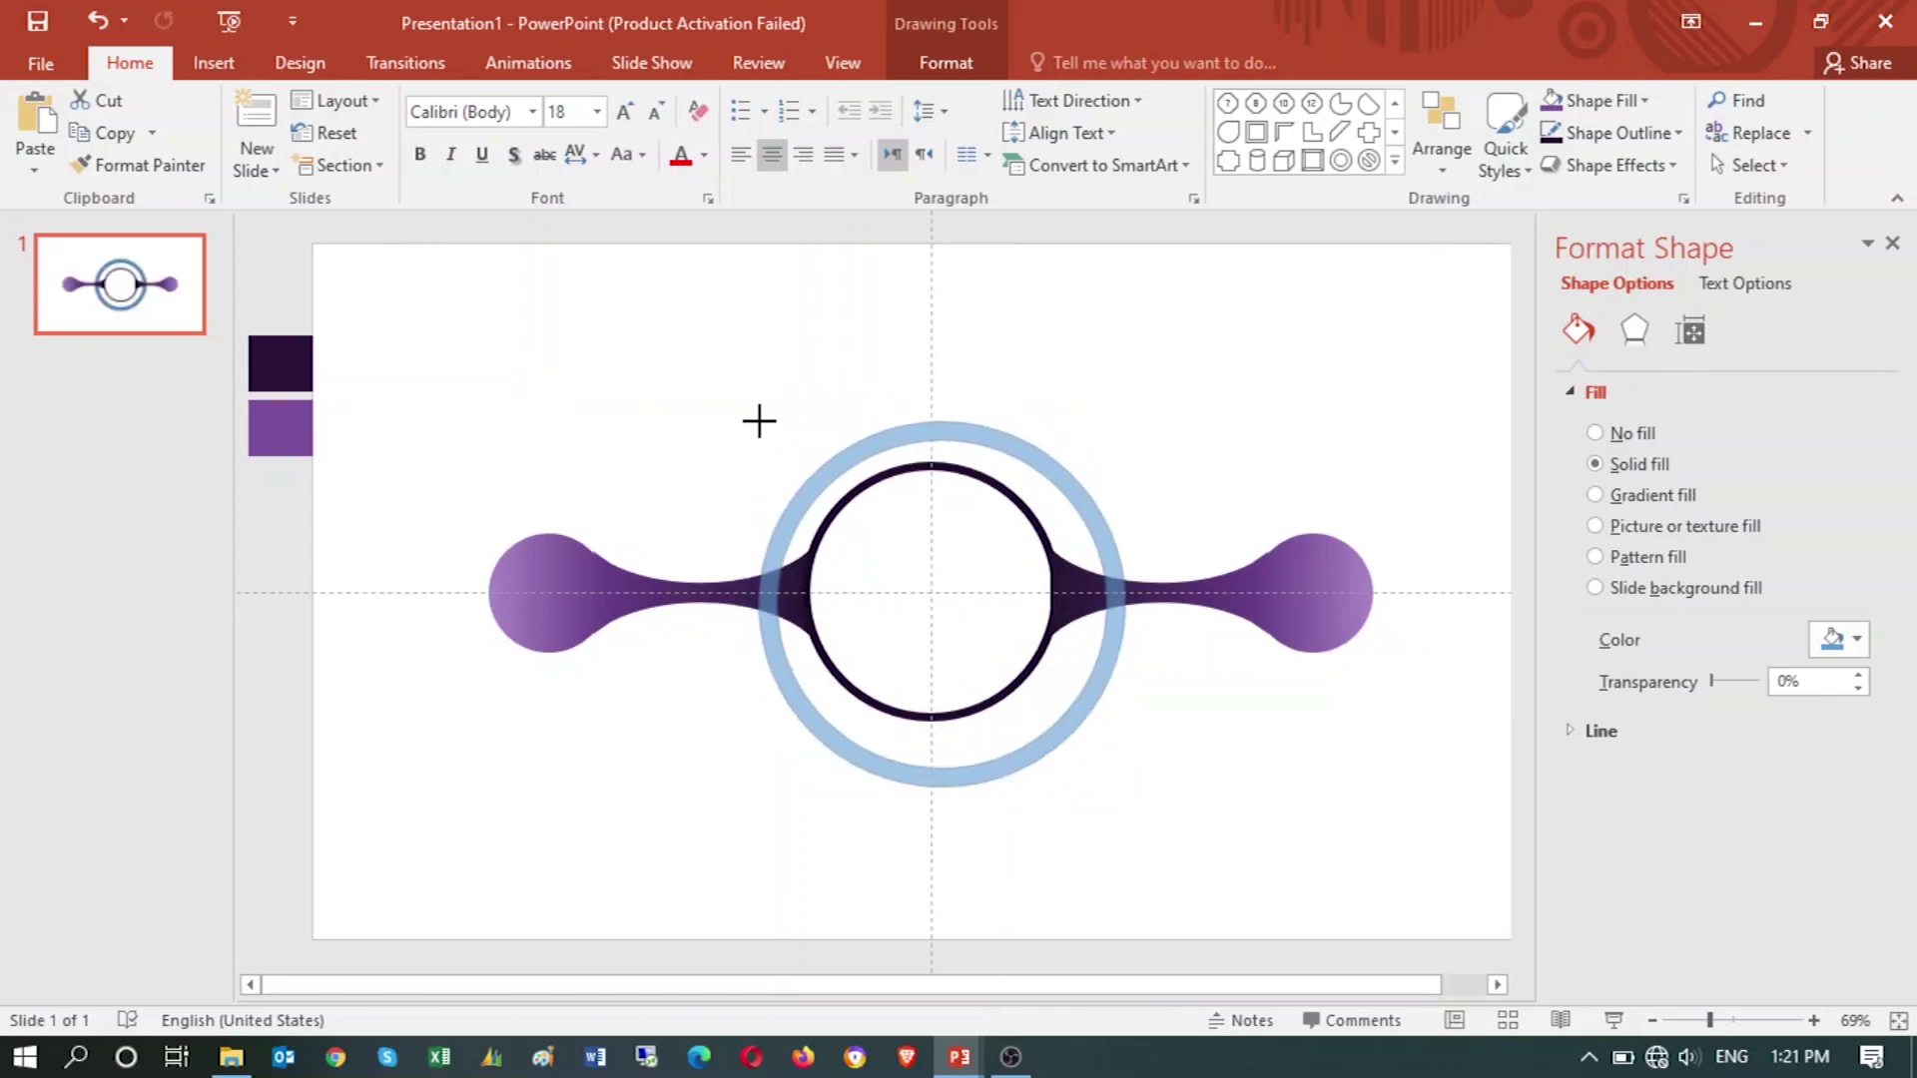
{"action": "left_click_drag", "start_coordinate": [759, 420], "coordinate": [759, 420]}
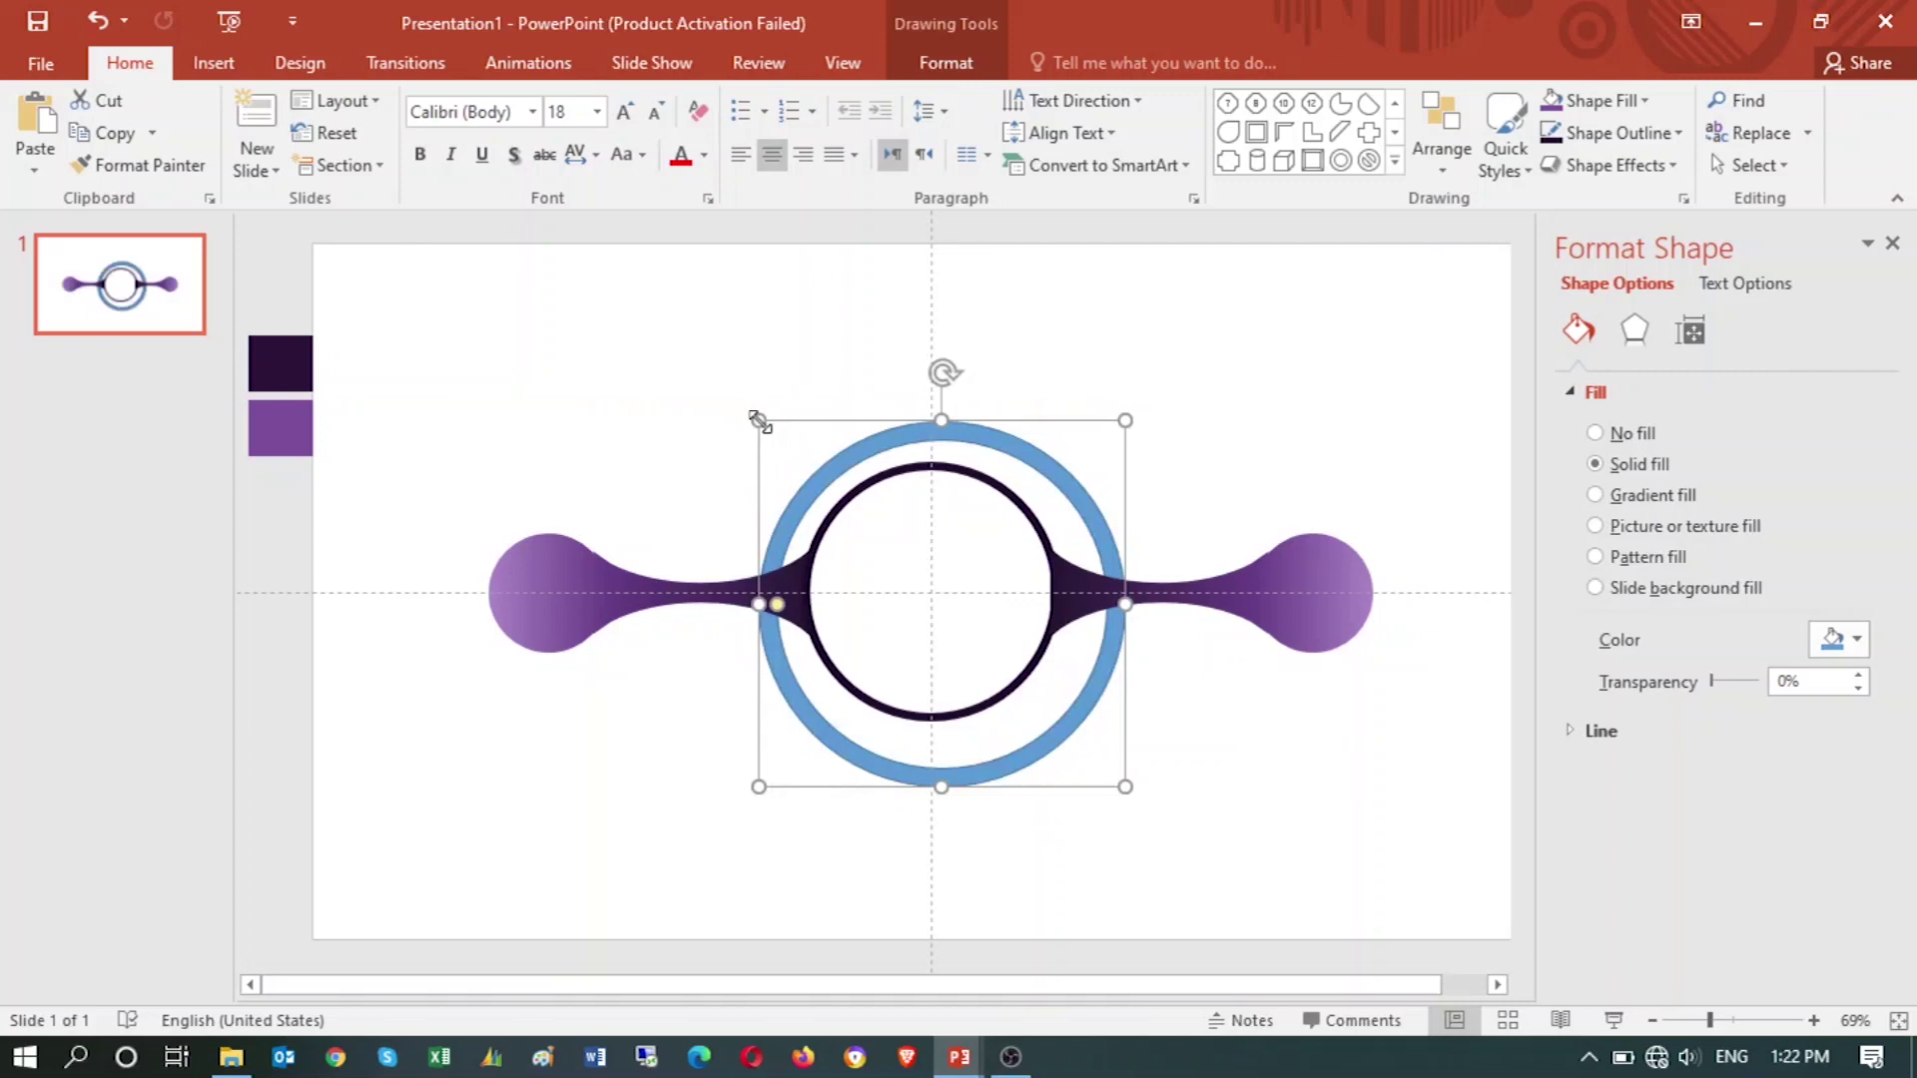
{"action": "left_click_drag", "start_coordinate": [1072, 473], "coordinate": [1053, 465]}
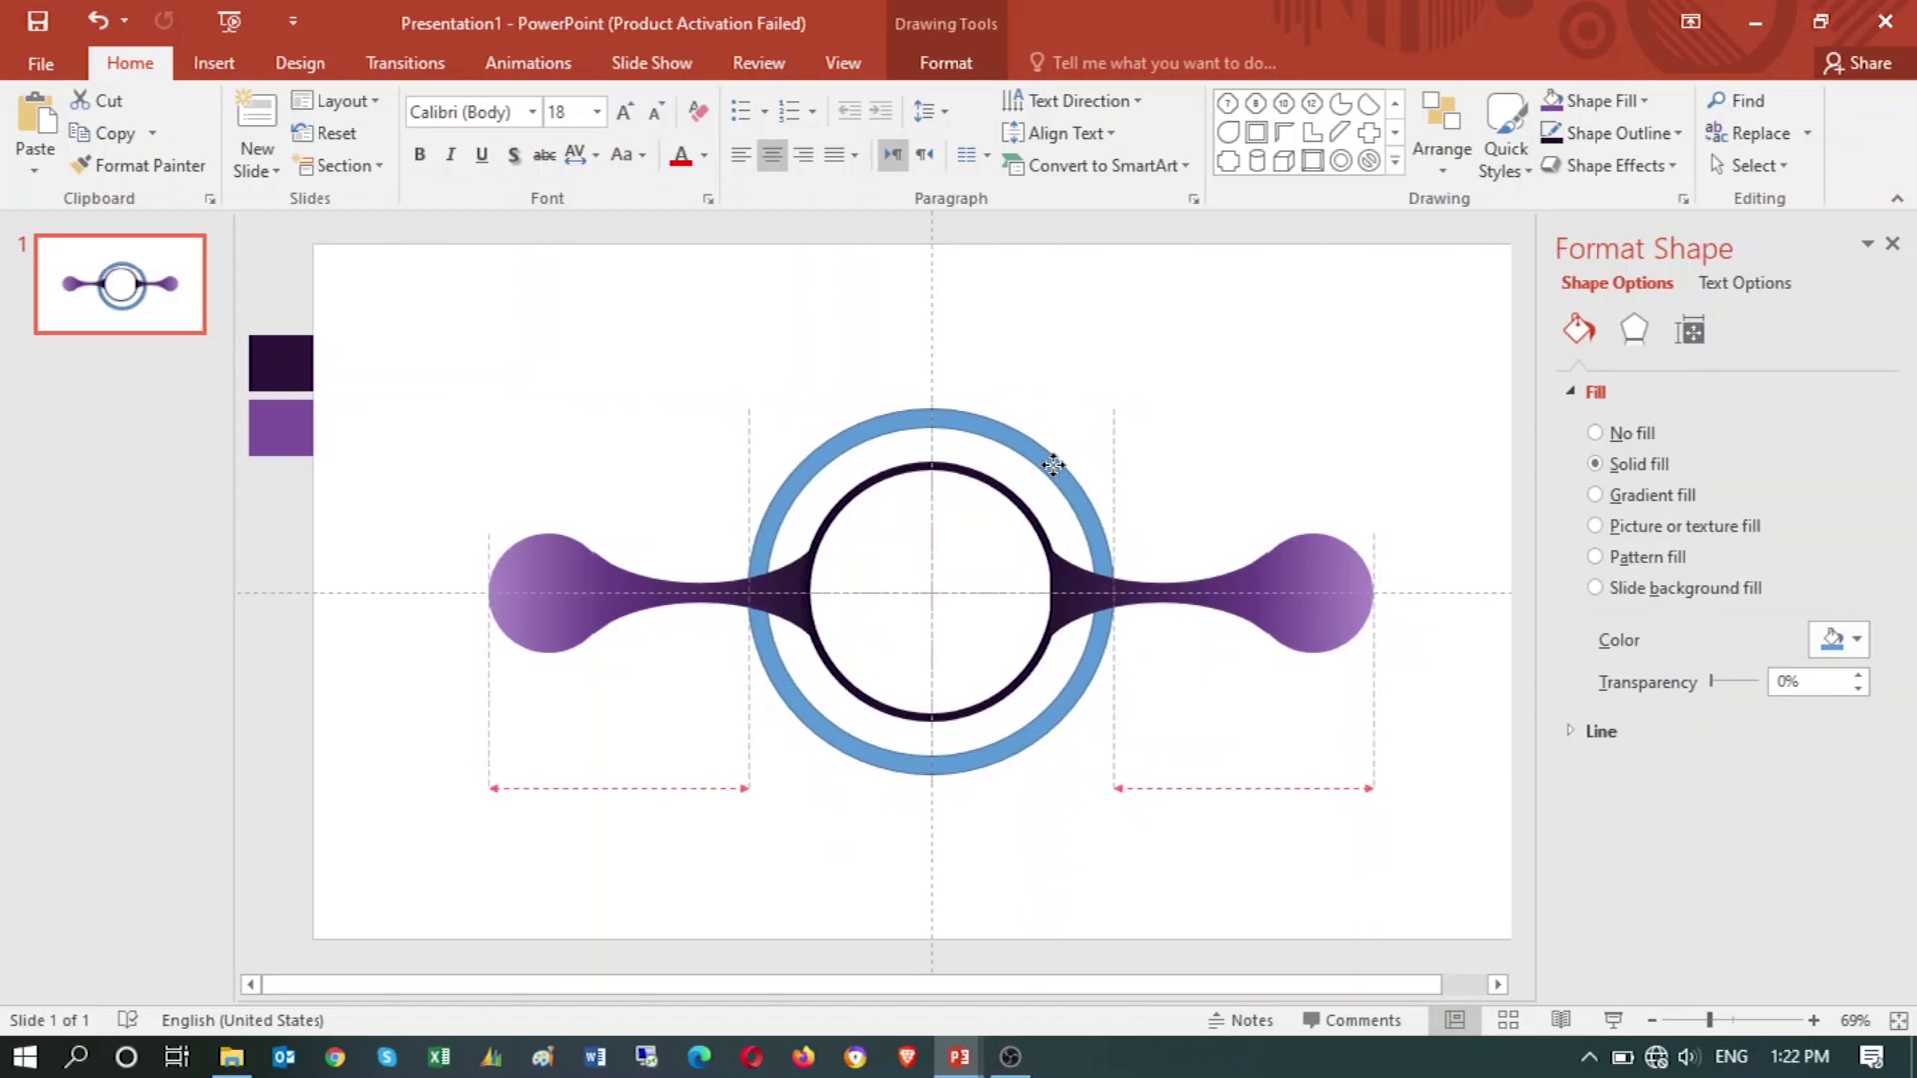
{"action": "left_click_drag", "start_coordinate": [1053, 465], "coordinate": [1053, 466]}
{"action": "left_click", "coordinate": [1340, 103]}
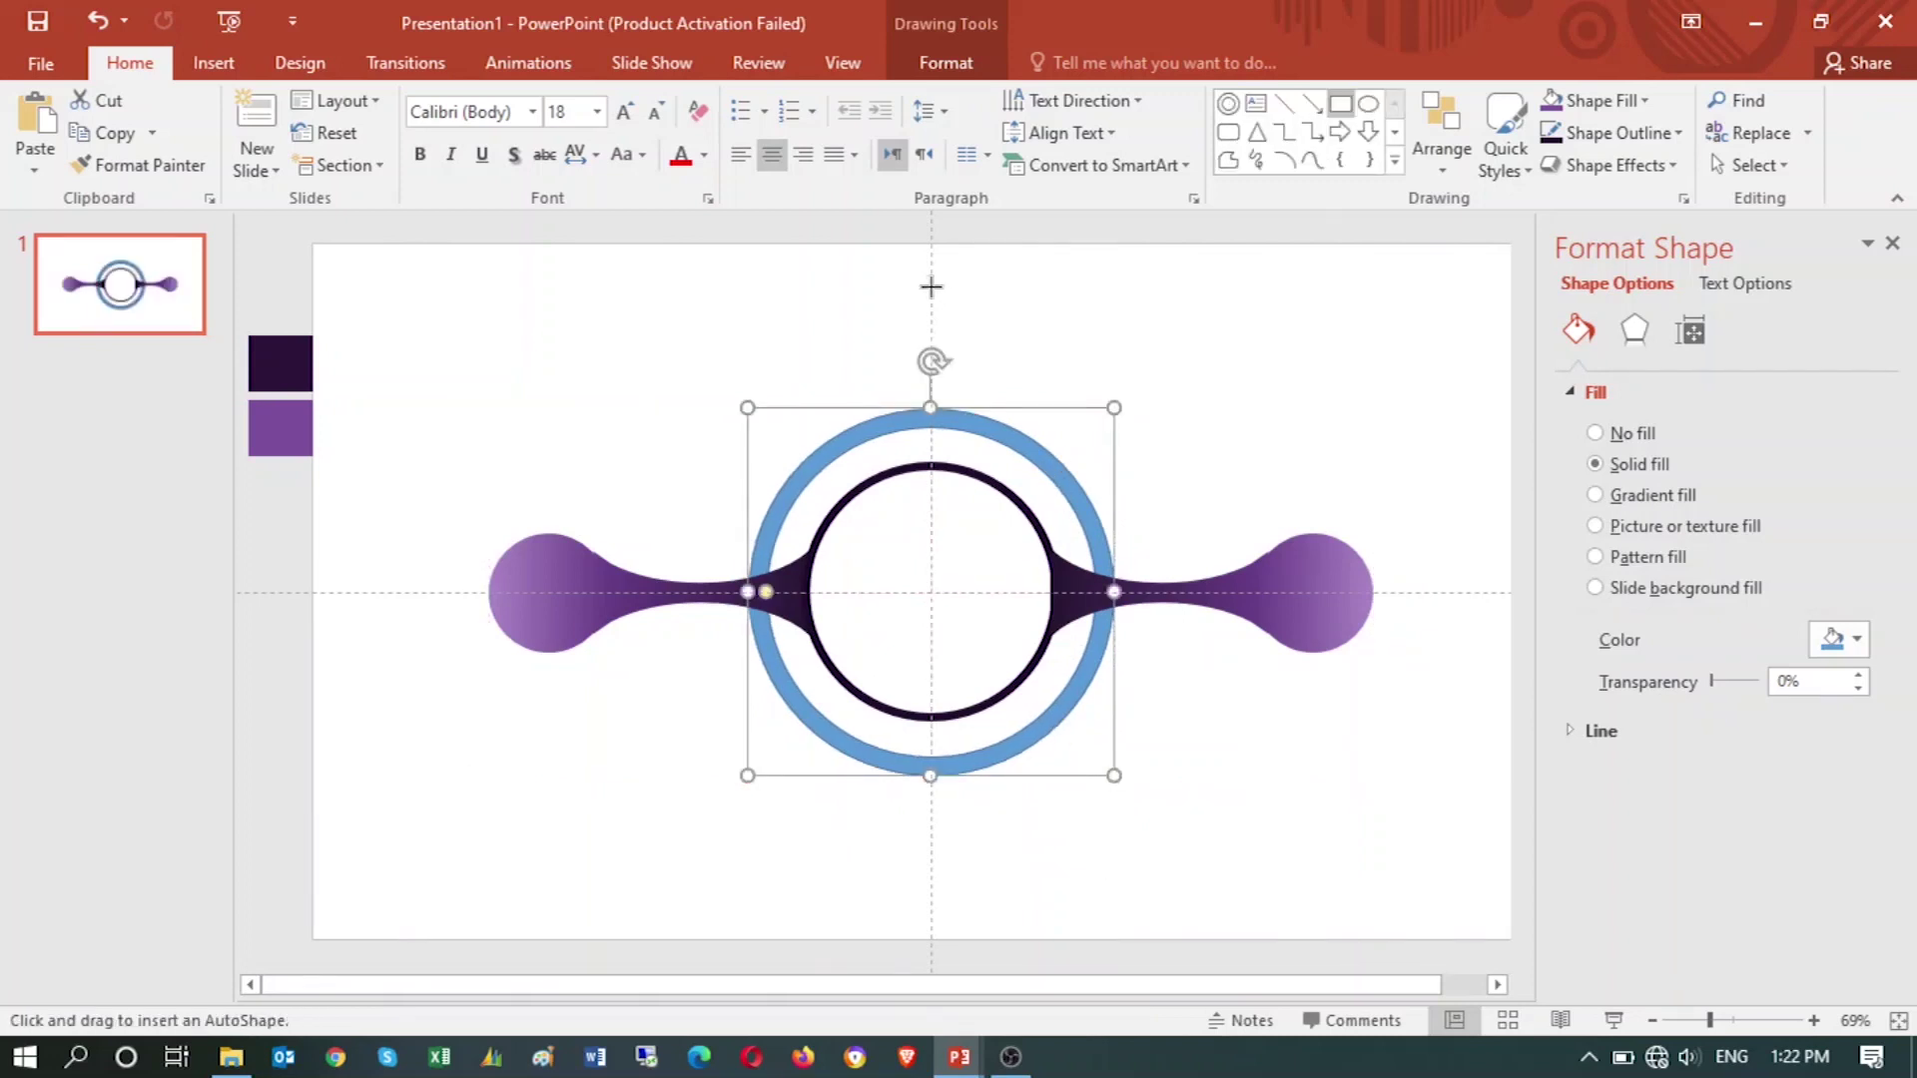
- Draw a rectangle over the ring's upper-right quarter and subtract it with Merge Shapes
{"action": "left_click_drag", "start_coordinate": [930, 287], "coordinate": [1170, 594]}
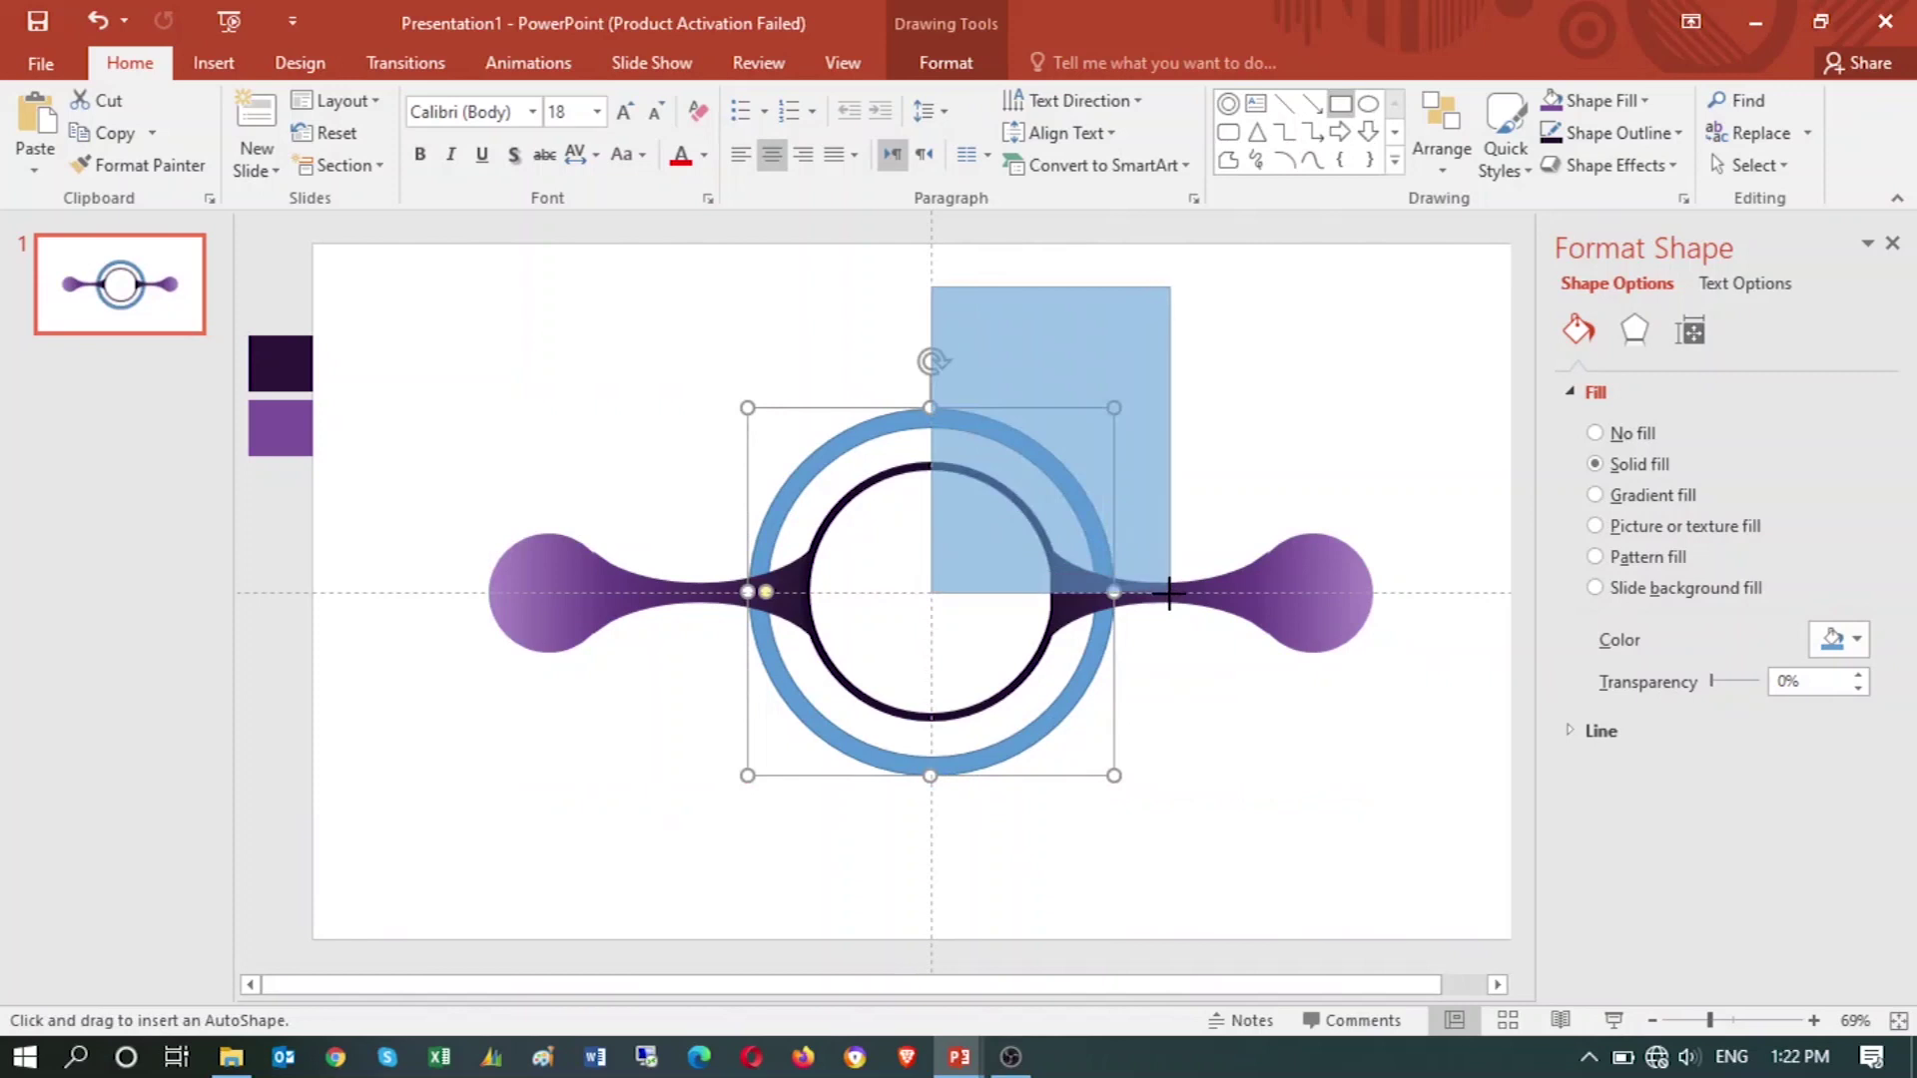
{"action": "left_click_drag", "start_coordinate": [1169, 593], "coordinate": [1169, 594]}
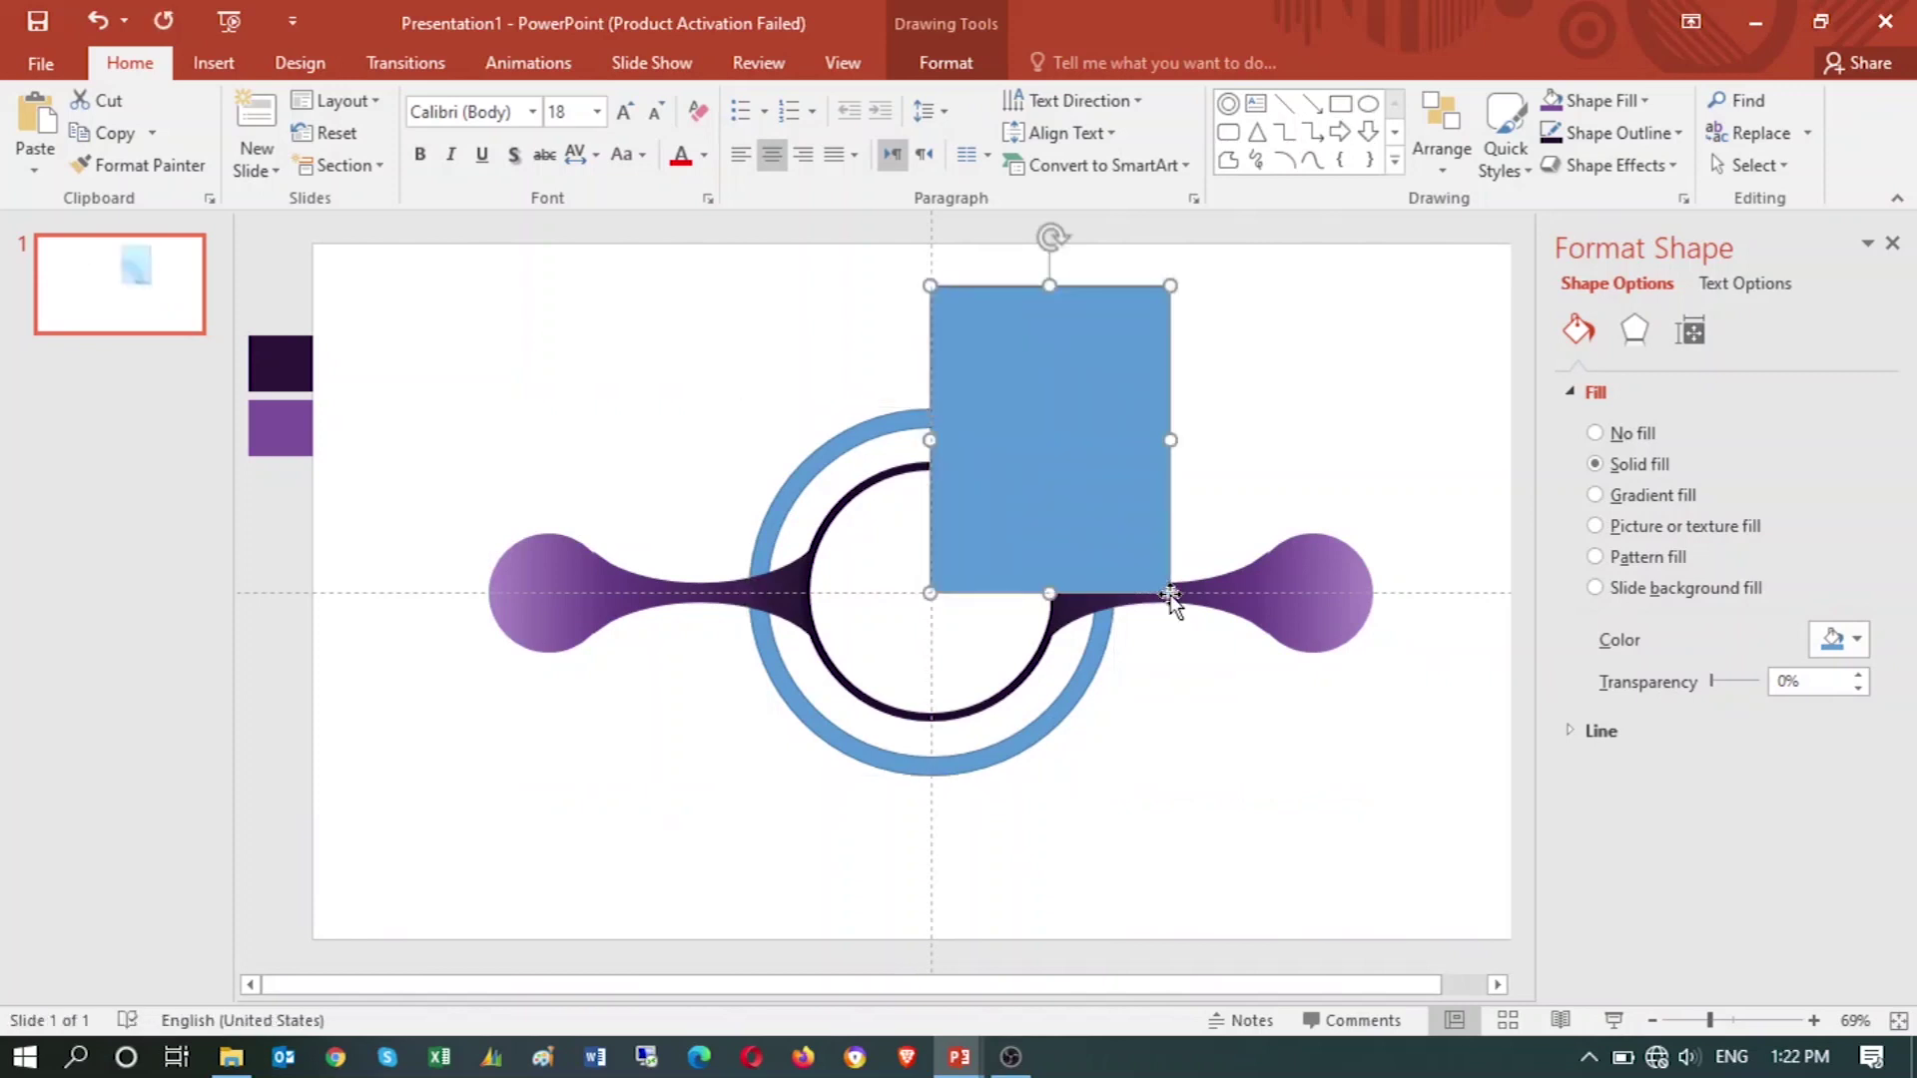
{"action": "left_click", "coordinate": [859, 751]}
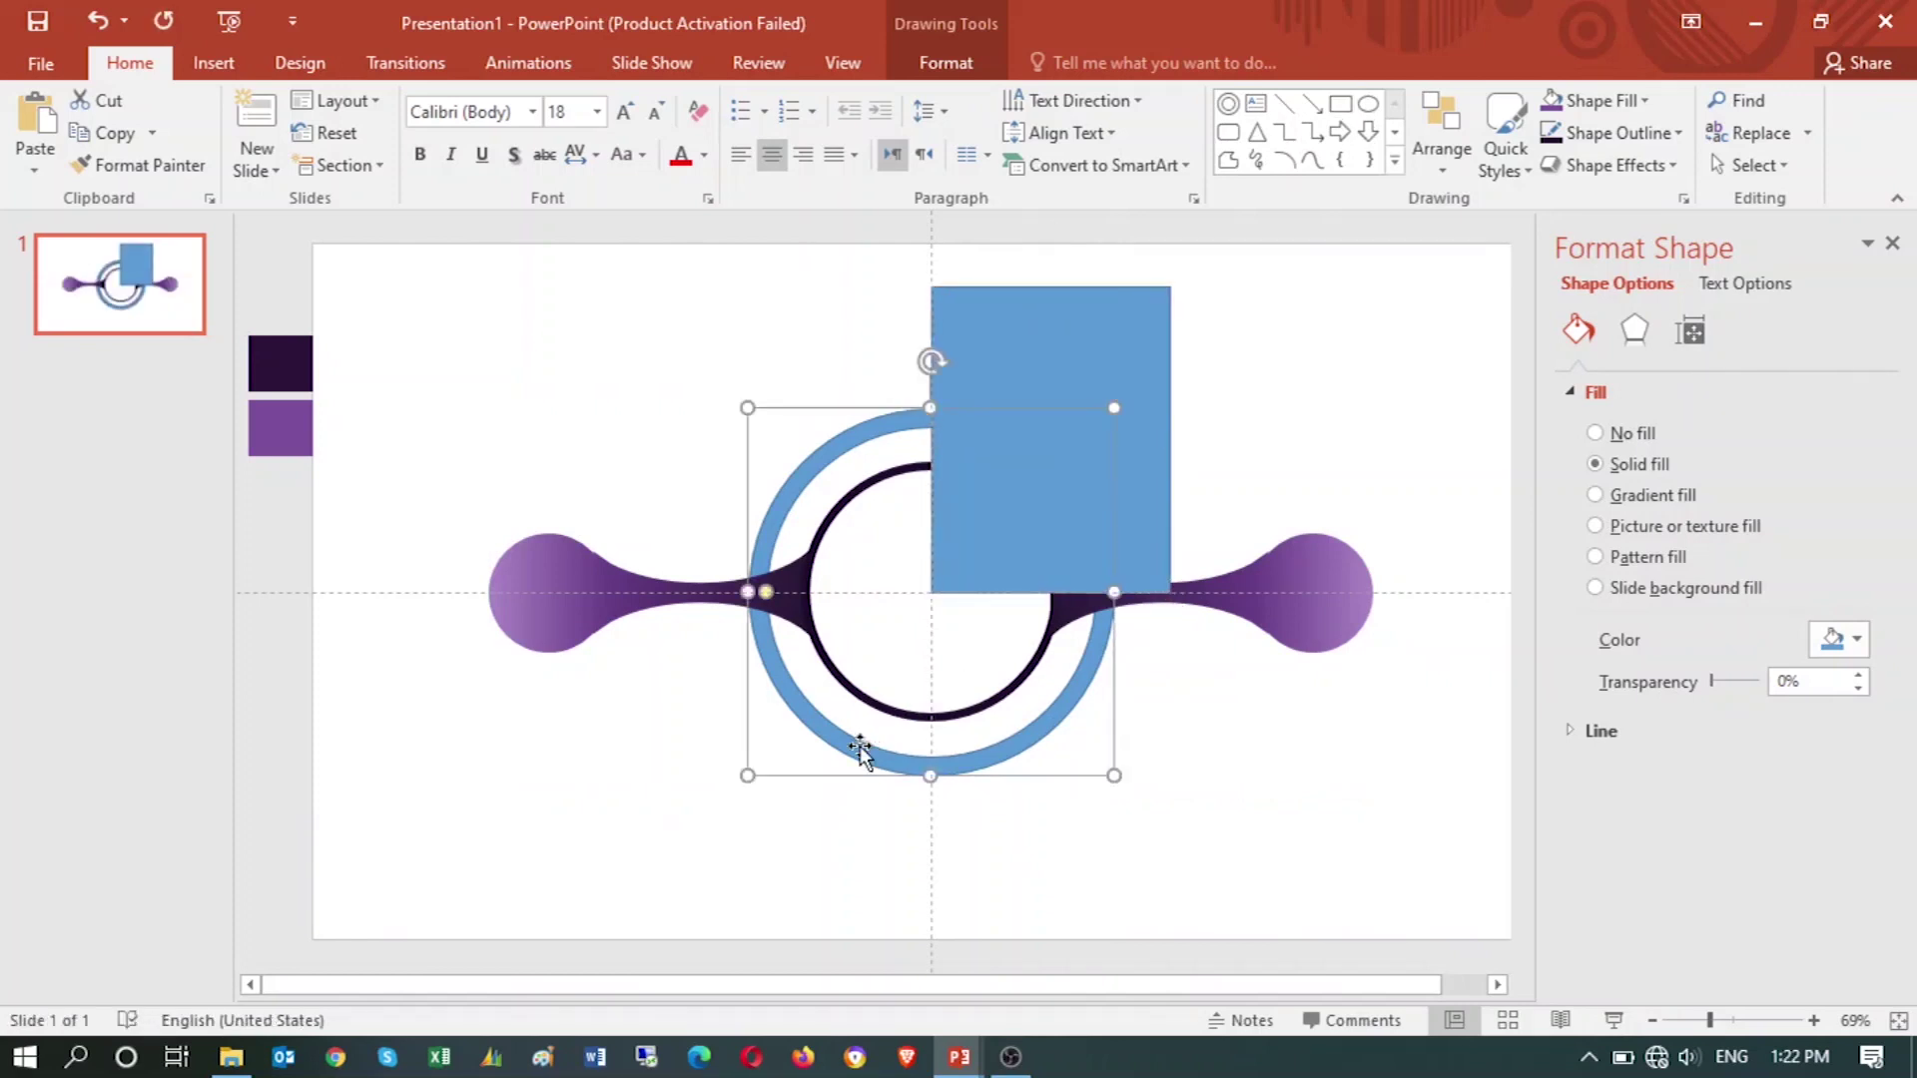
{"action": "left_click", "coordinate": [1072, 358], "text": "shift"}
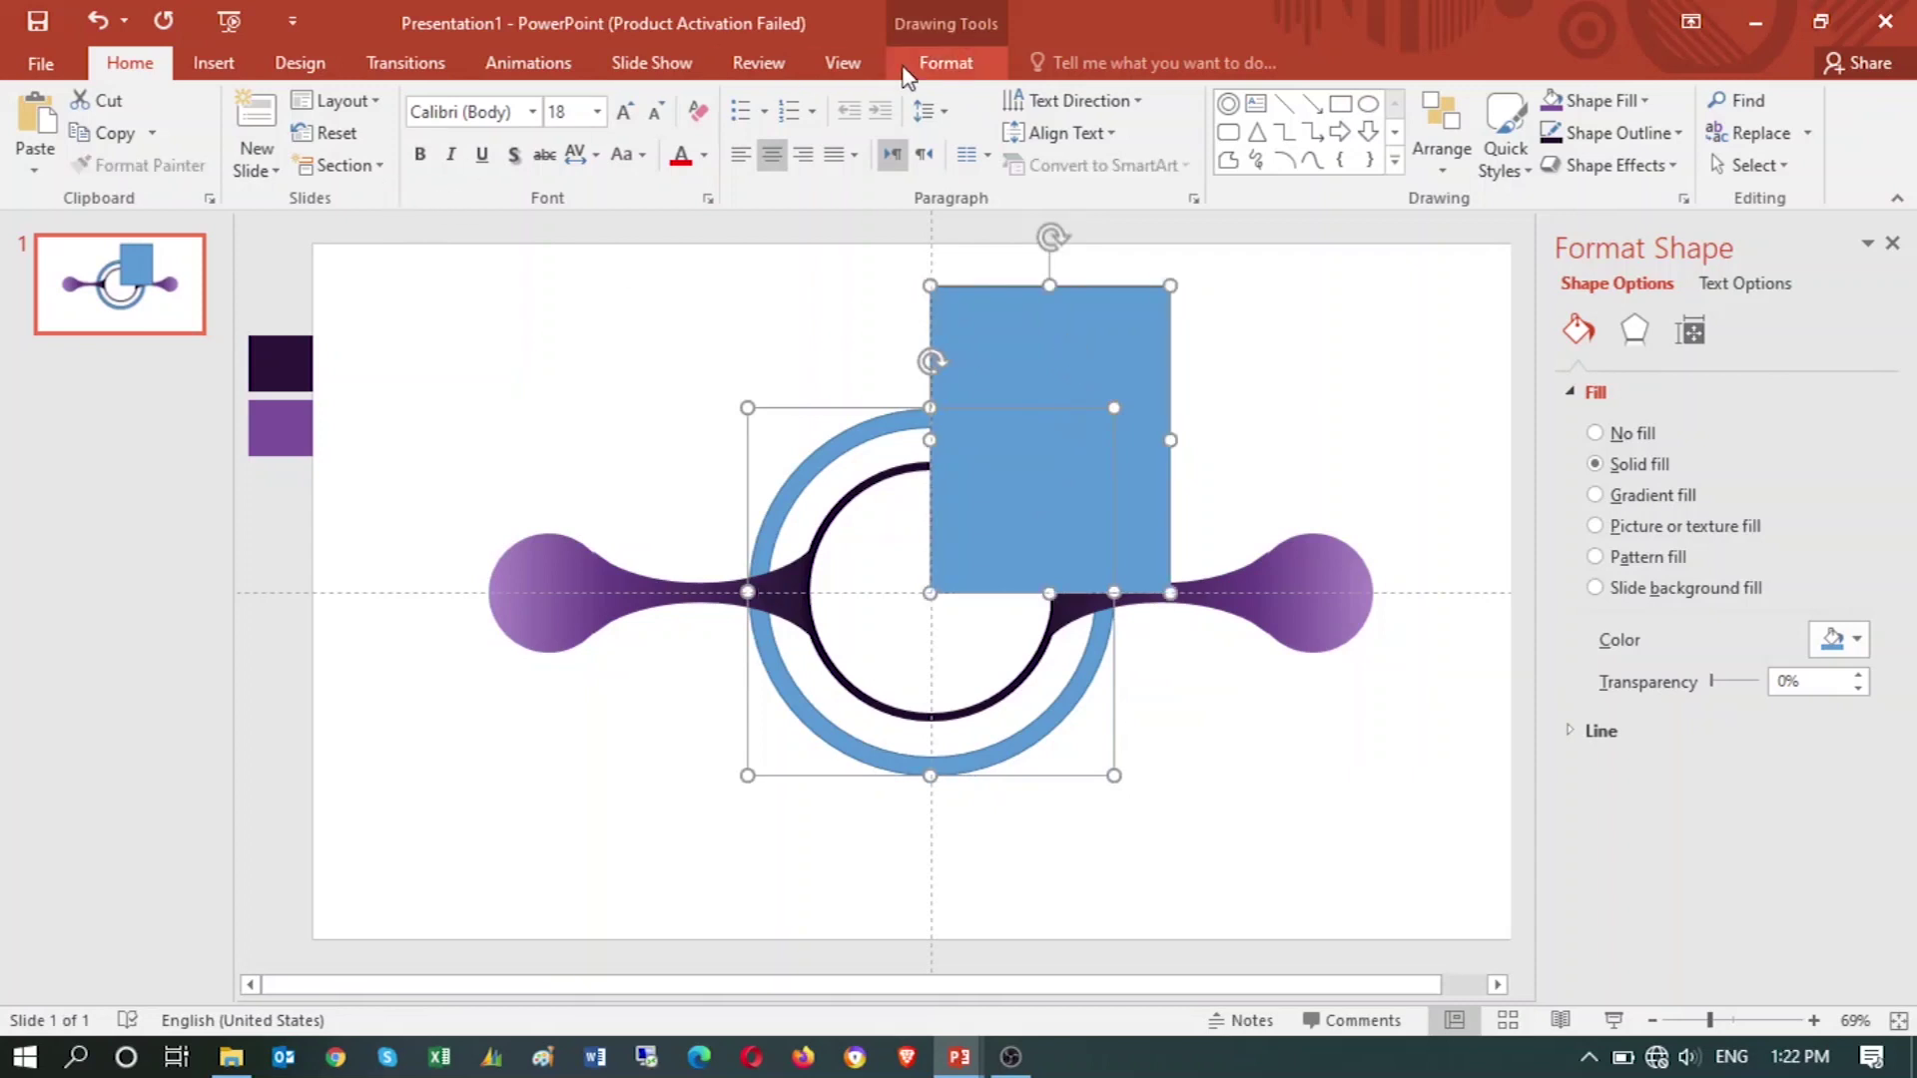
{"action": "left_click", "coordinate": [932, 64]}
{"action": "left_click", "coordinate": [322, 166]}
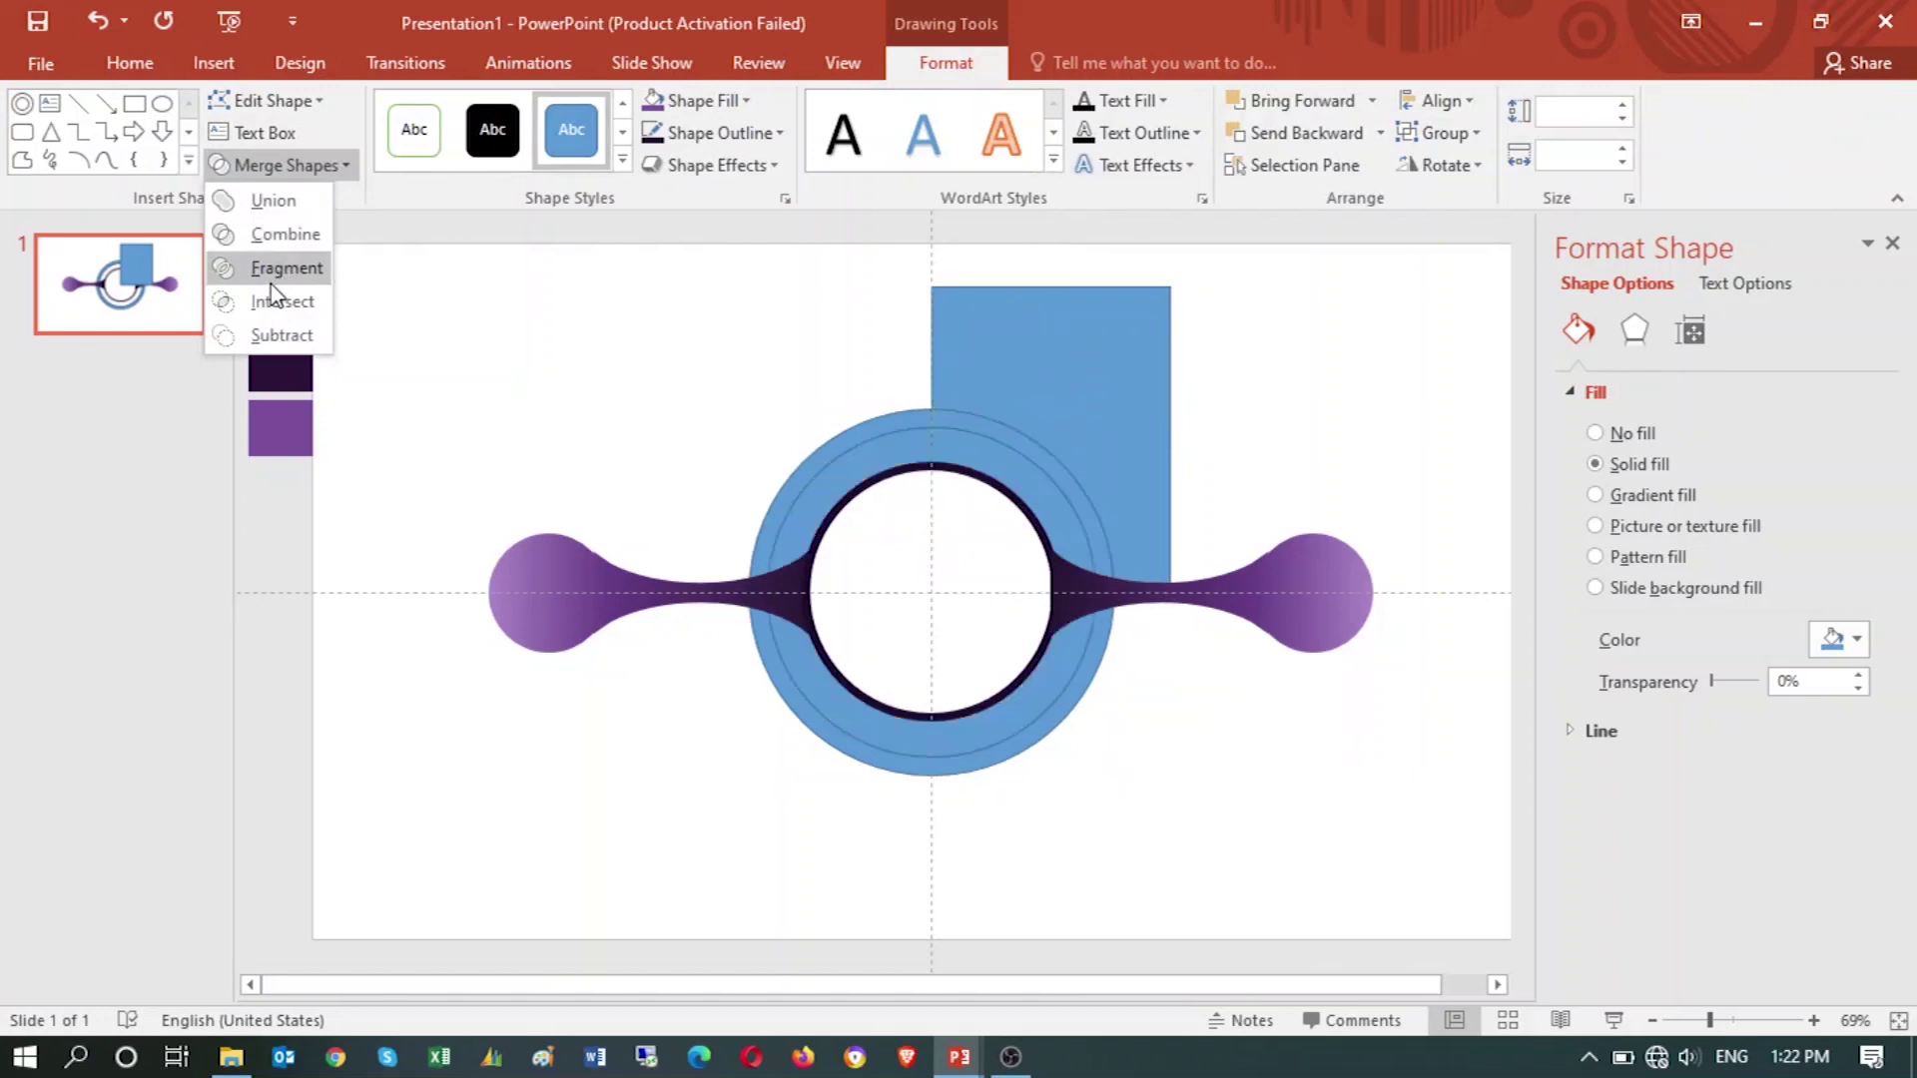
{"action": "left_click", "coordinate": [261, 341]}
- Undo, reposition the rectangle over the ring's lower-left quarter, and subtract that quarter instead
{"action": "key", "text": "ctrl+z"}
{"action": "left_click_drag", "start_coordinate": [767, 766], "coordinate": [776, 725]}
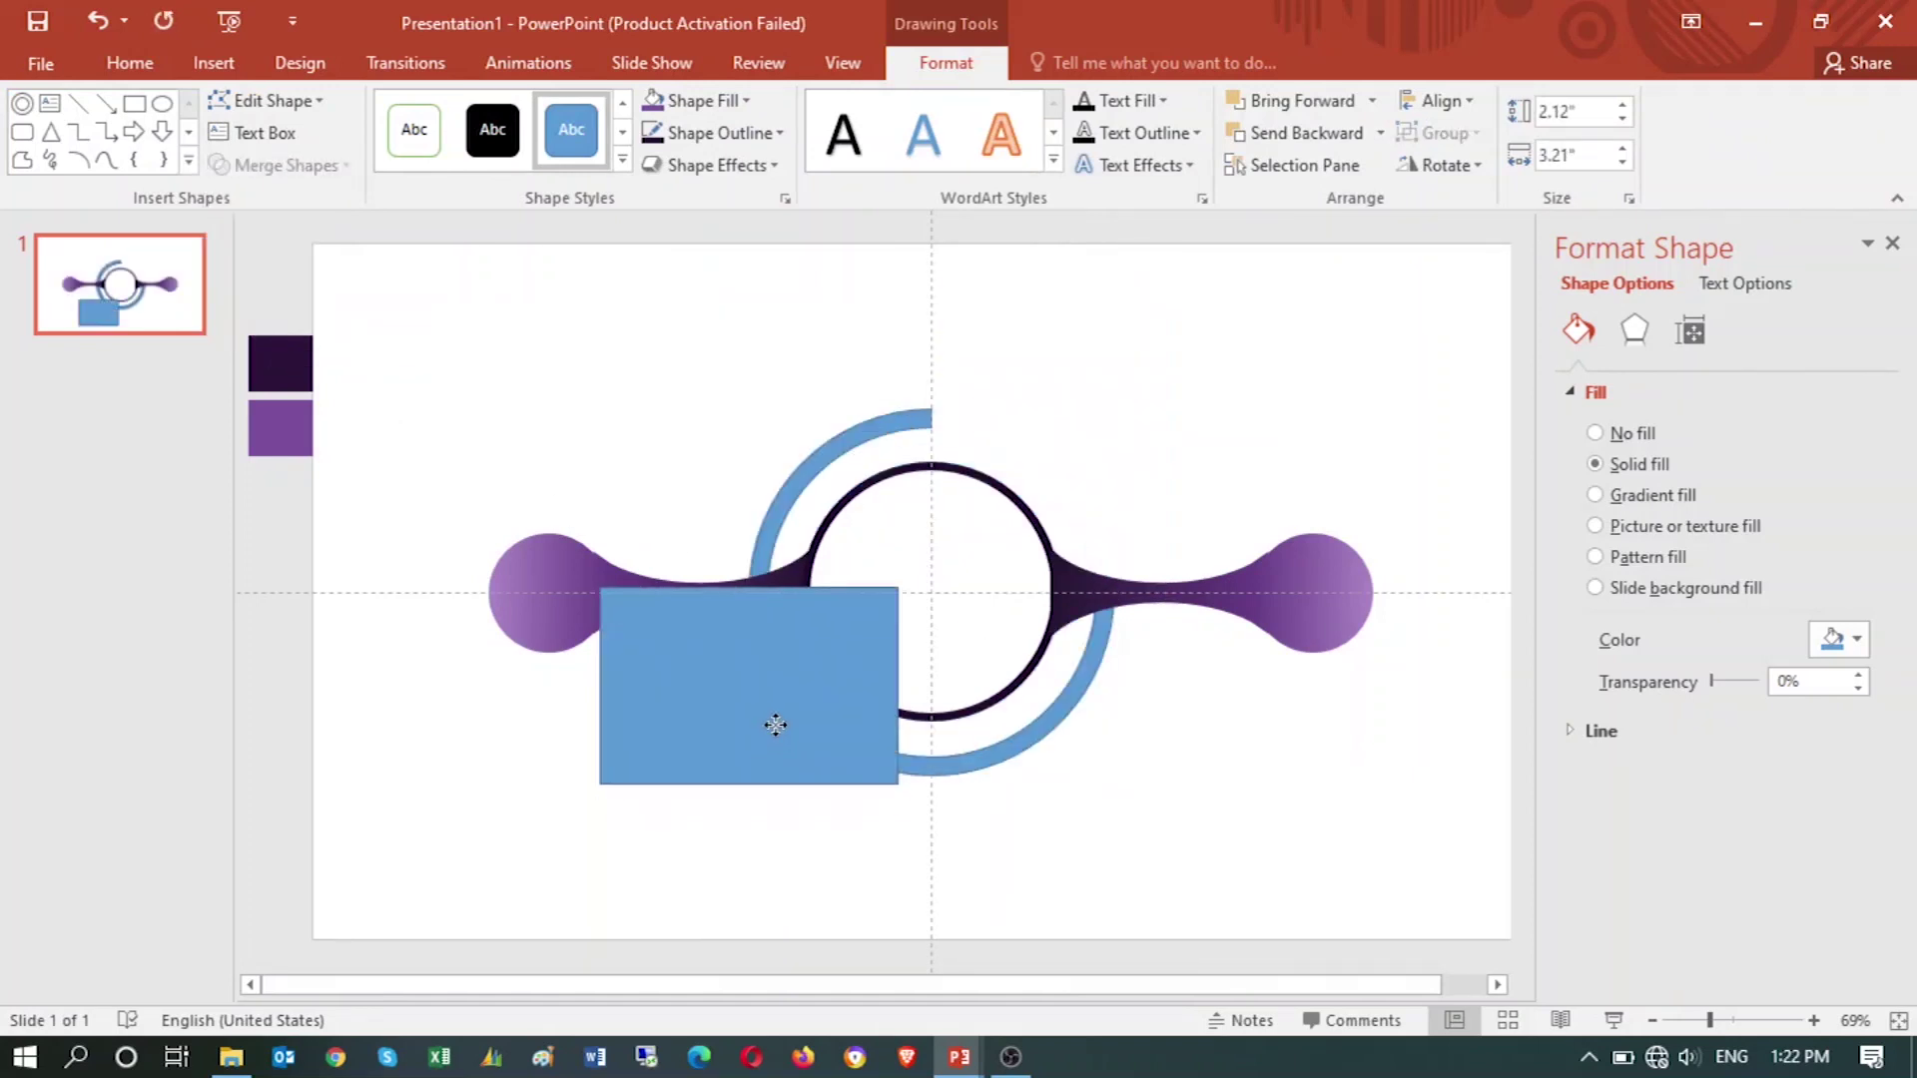
{"action": "left_click_drag", "start_coordinate": [899, 686], "coordinate": [933, 689]}
{"action": "left_click_drag", "start_coordinate": [760, 785], "coordinate": [759, 822]}
{"action": "left_click", "coordinate": [1000, 751]}
{"action": "left_click", "coordinate": [679, 774], "text": "shift"}
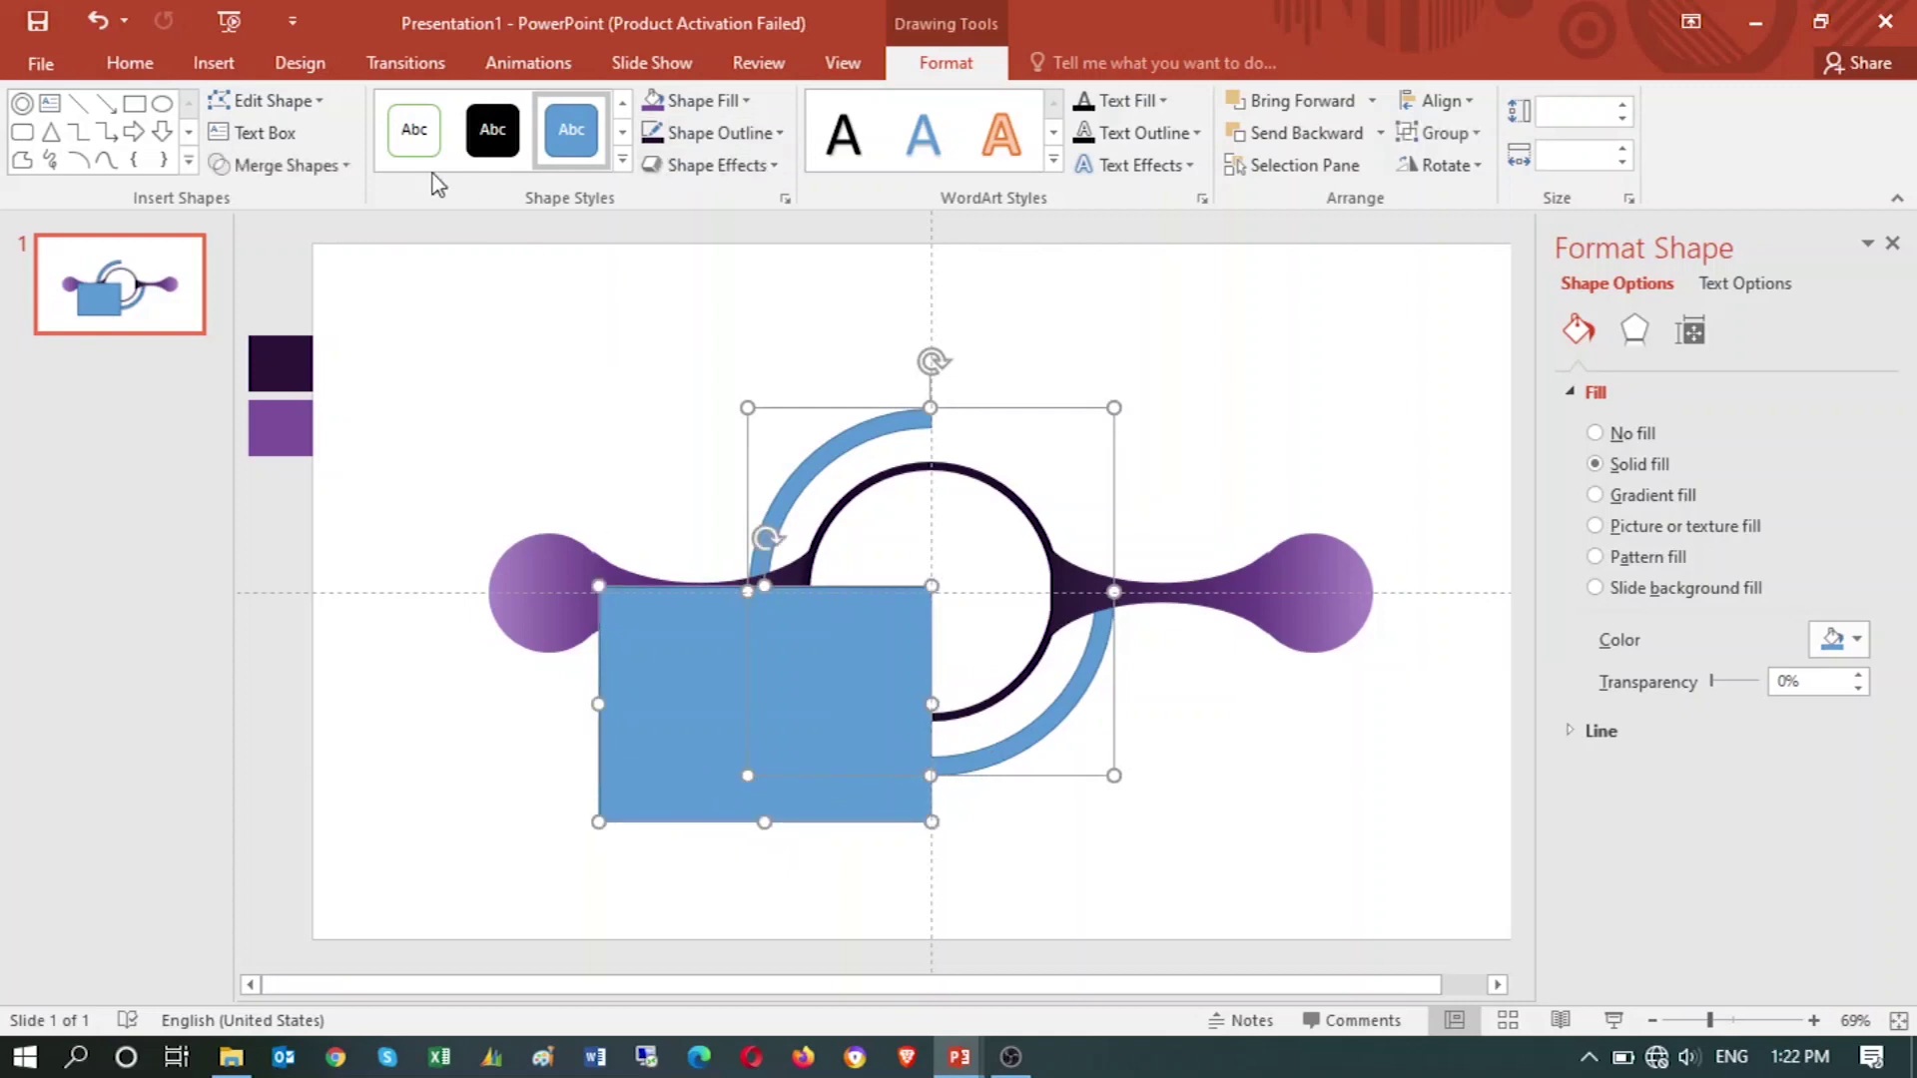
{"action": "left_click", "coordinate": [285, 165]}
{"action": "left_click", "coordinate": [272, 335]}
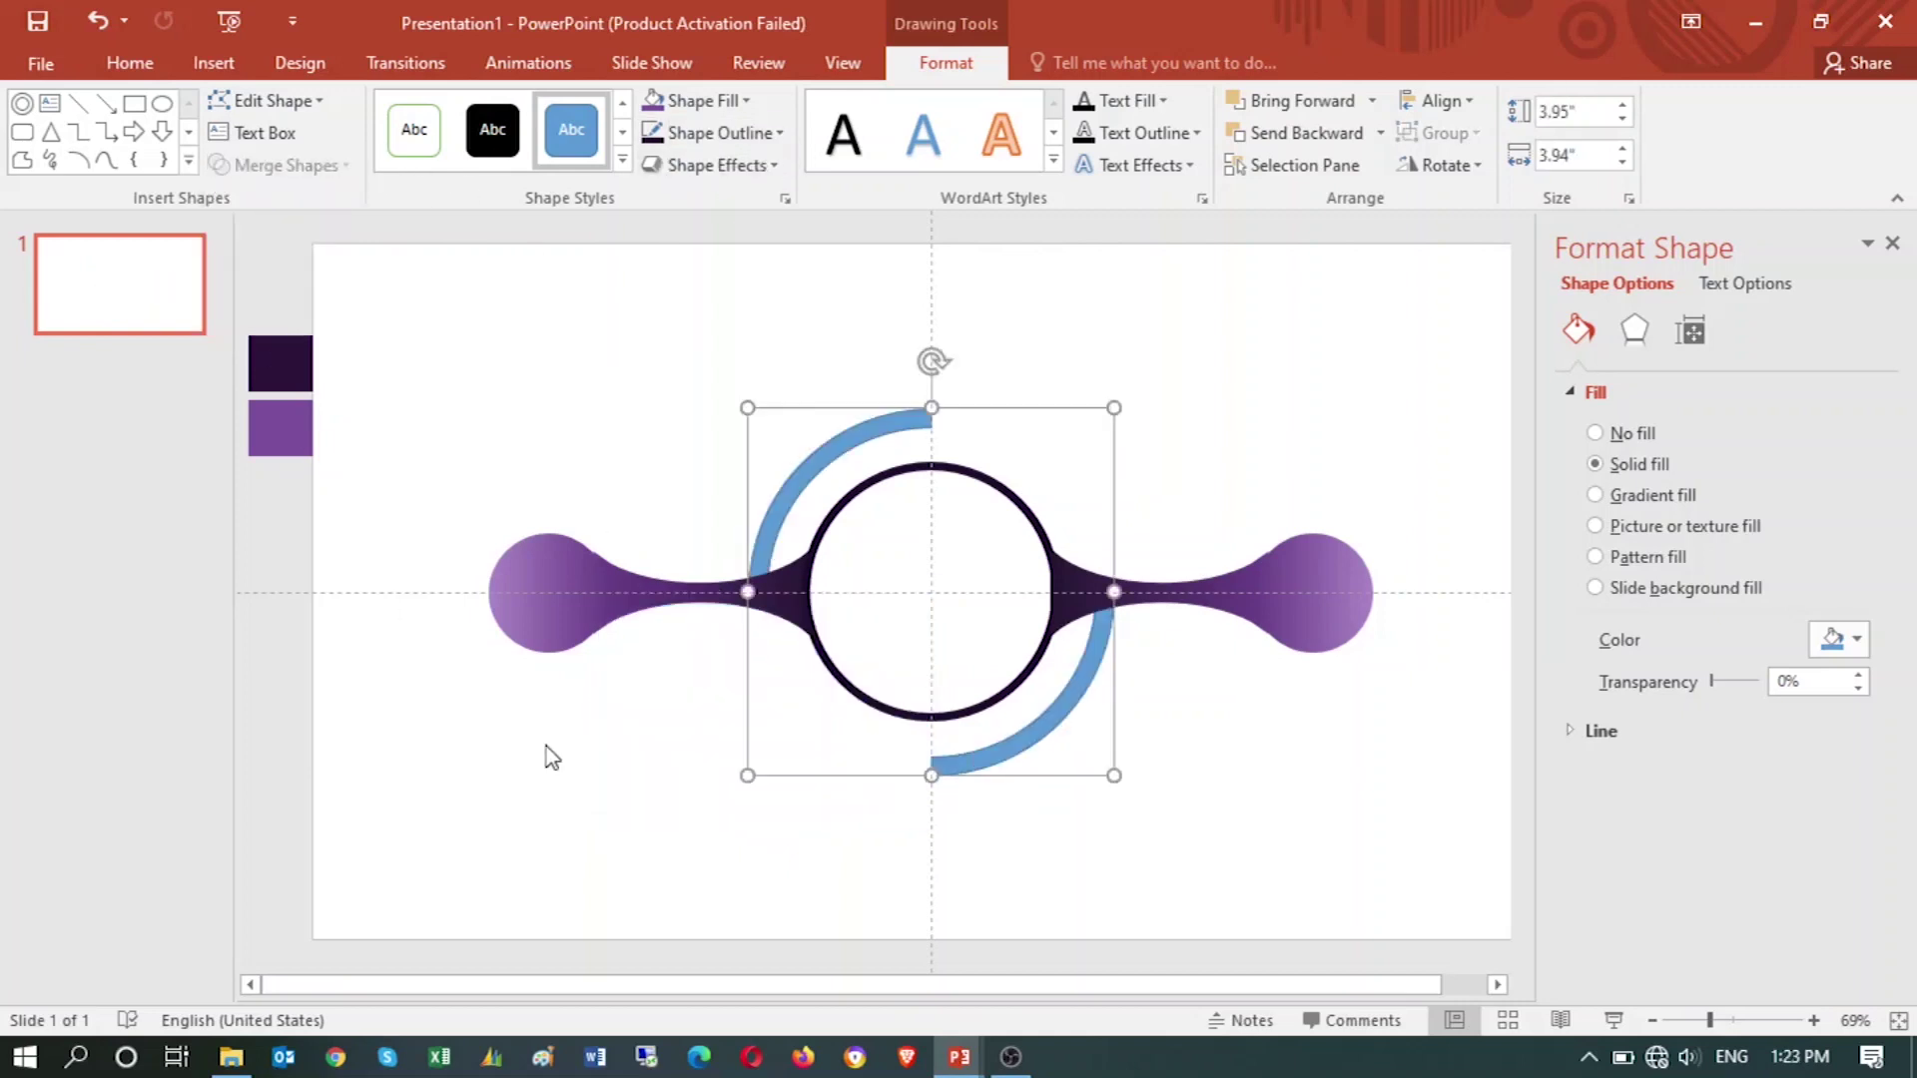
{"action": "left_click", "coordinate": [705, 953]}
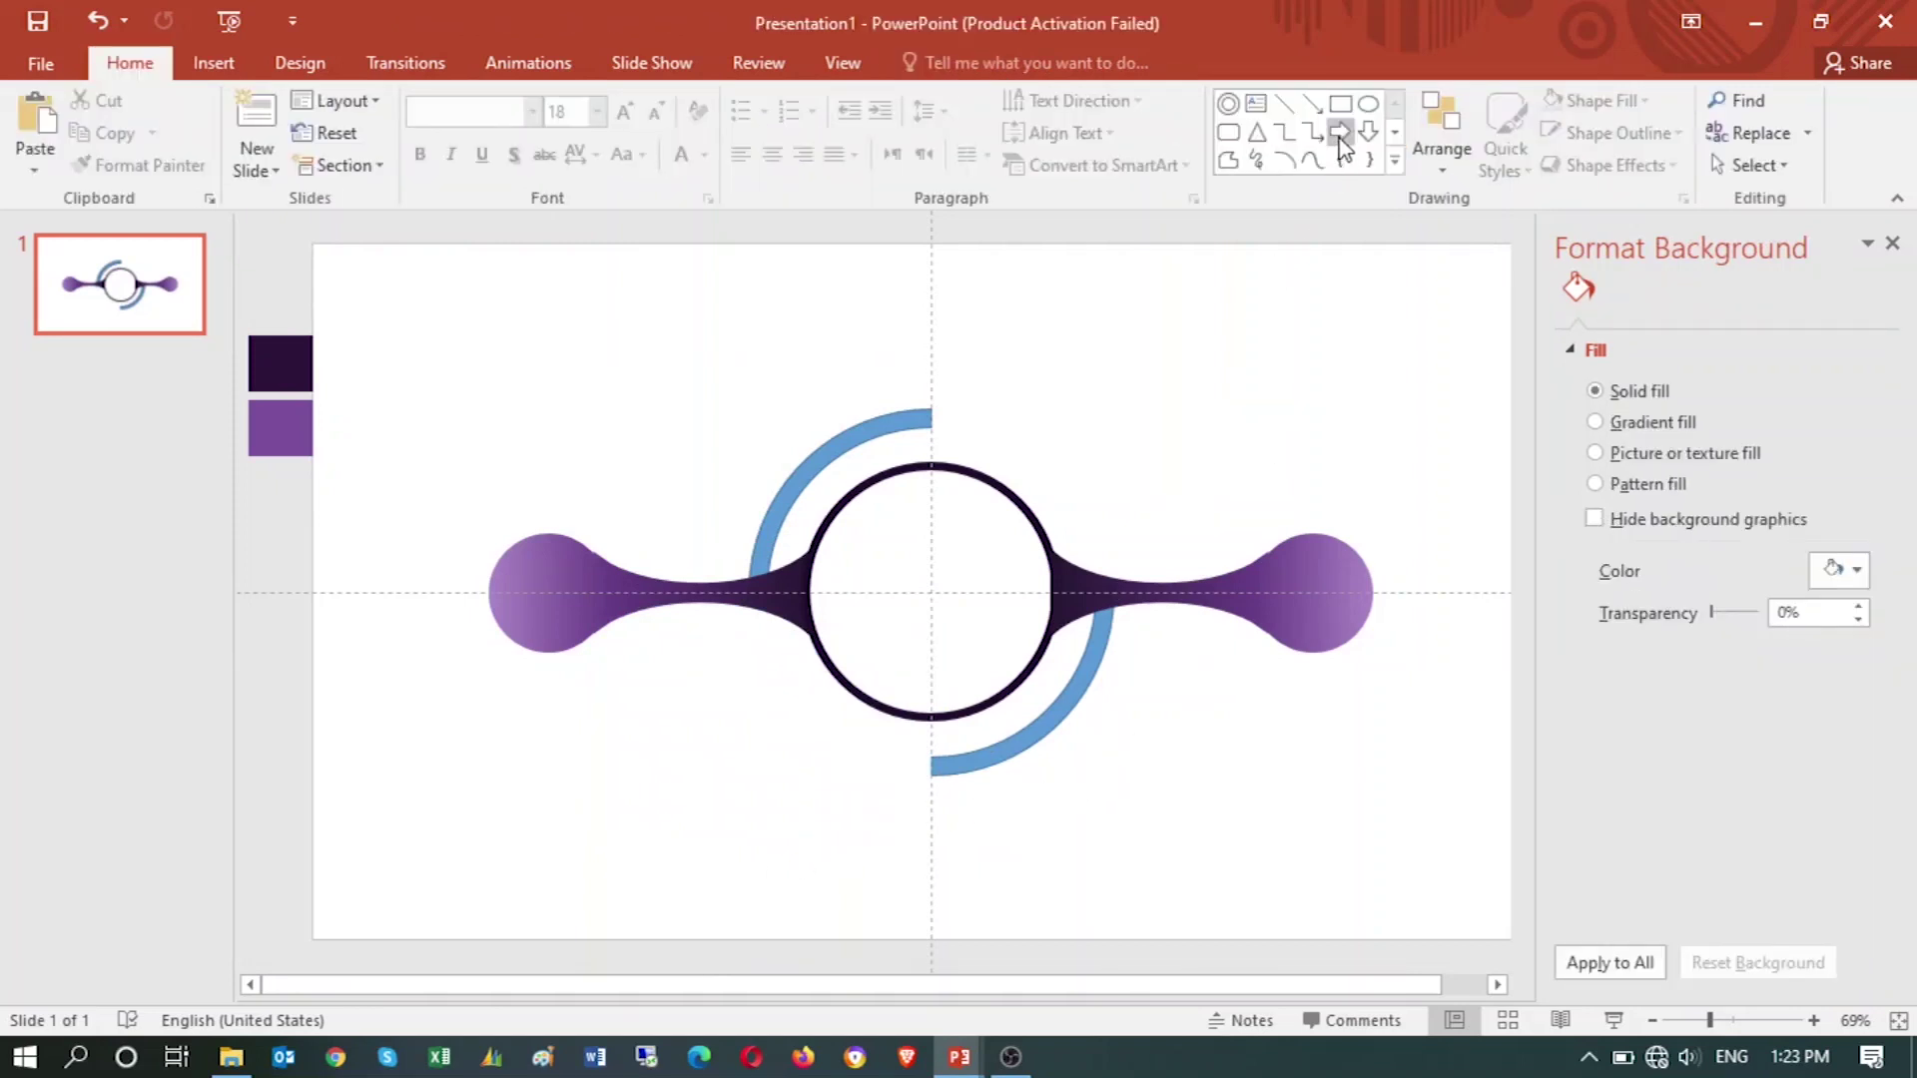
- Draw a Flowchart Terminator shape, rotate it, and place it on the top arc's end as an arrowhead
{"action": "left_click", "coordinate": [1341, 105]}
{"action": "left_click", "coordinate": [1395, 163]}
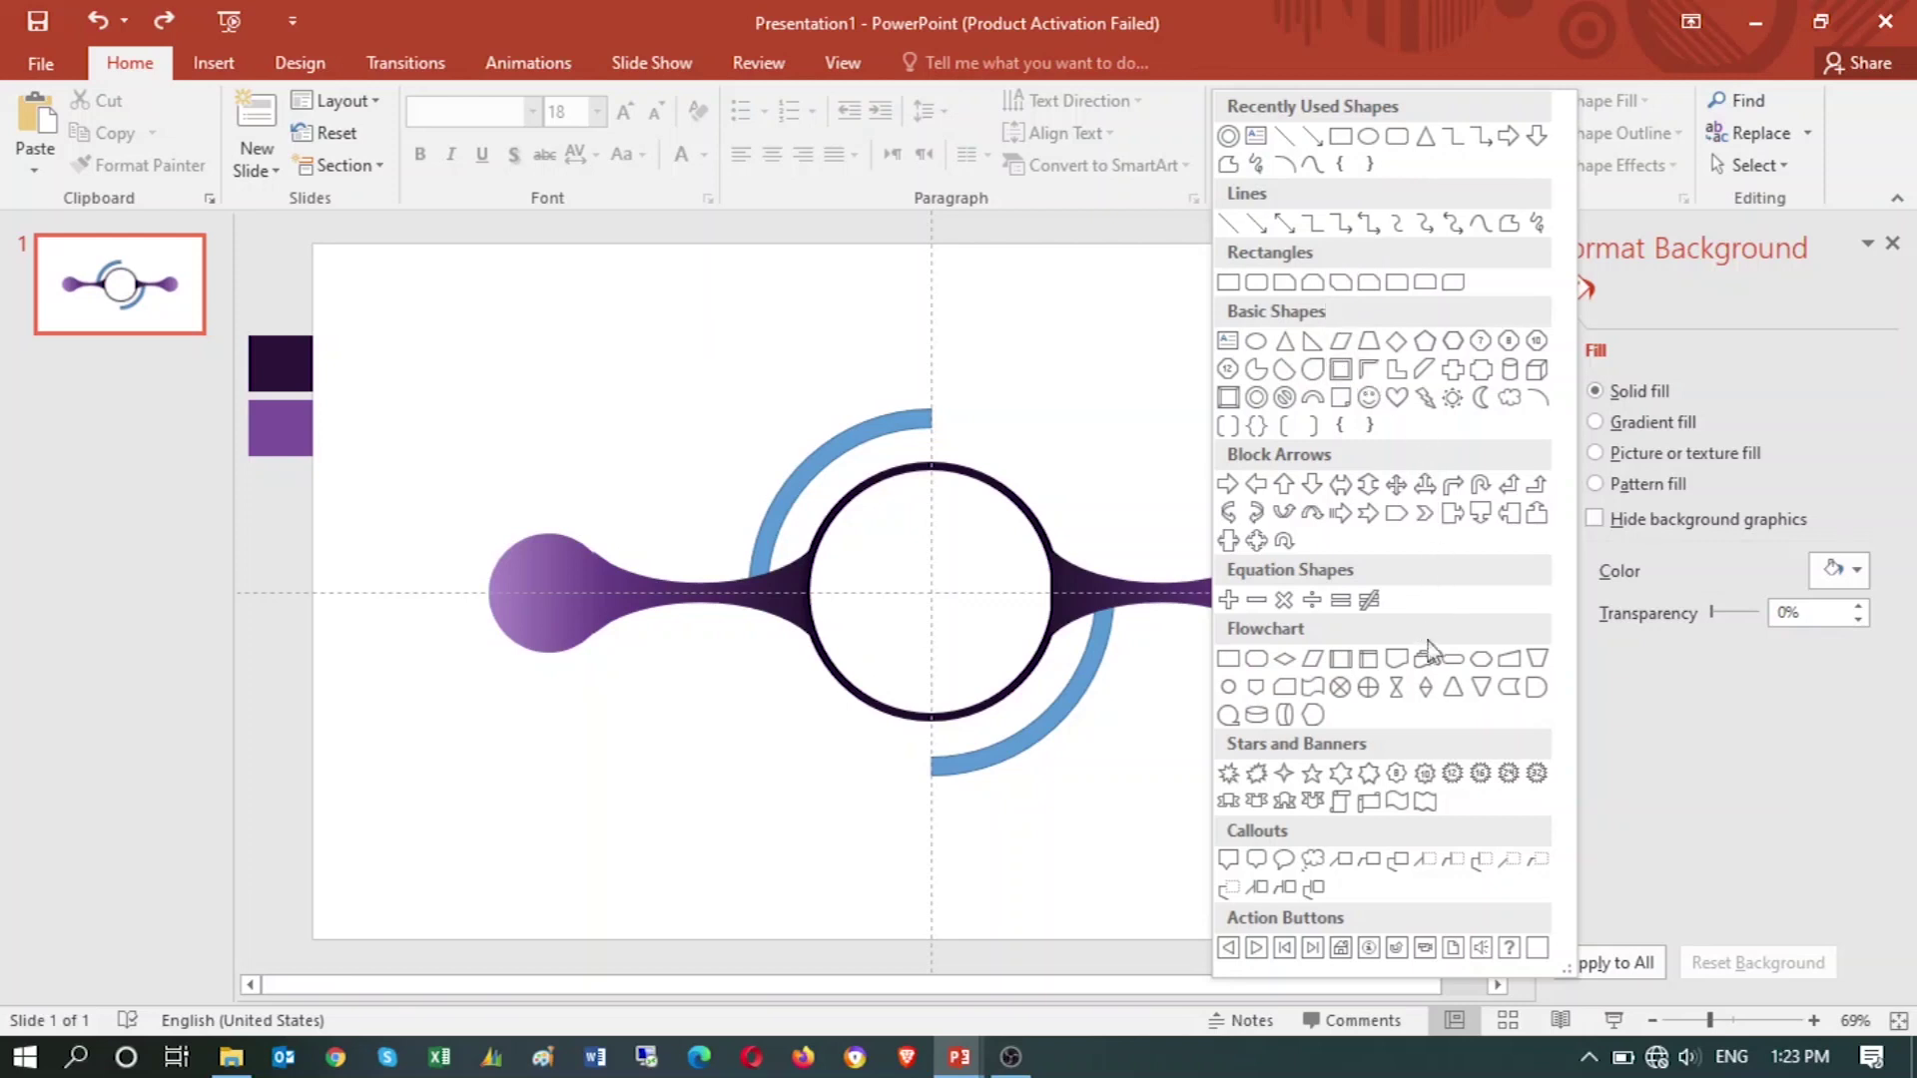
{"action": "left_click", "coordinate": [1453, 662]}
{"action": "mouse_move", "coordinate": [842, 356]}
{"action": "left_mouse_down"}
{"action": "mouse_move", "coordinate": [928, 394]}
{"action": "mouse_move", "coordinate": [1026, 373]}
{"action": "mouse_move", "coordinate": [909, 357]}
{"action": "mouse_move", "coordinate": [886, 367]}
{"action": "mouse_move", "coordinate": [897, 417]}
{"action": "left_mouse_up"}
{"action": "left_click", "coordinate": [902, 415]}
{"action": "mouse_move", "coordinate": [895, 363]}
{"action": "left_mouse_down"}
{"action": "mouse_move", "coordinate": [918, 369]}
{"action": "mouse_move", "coordinate": [918, 416]}
{"action": "left_mouse_up"}
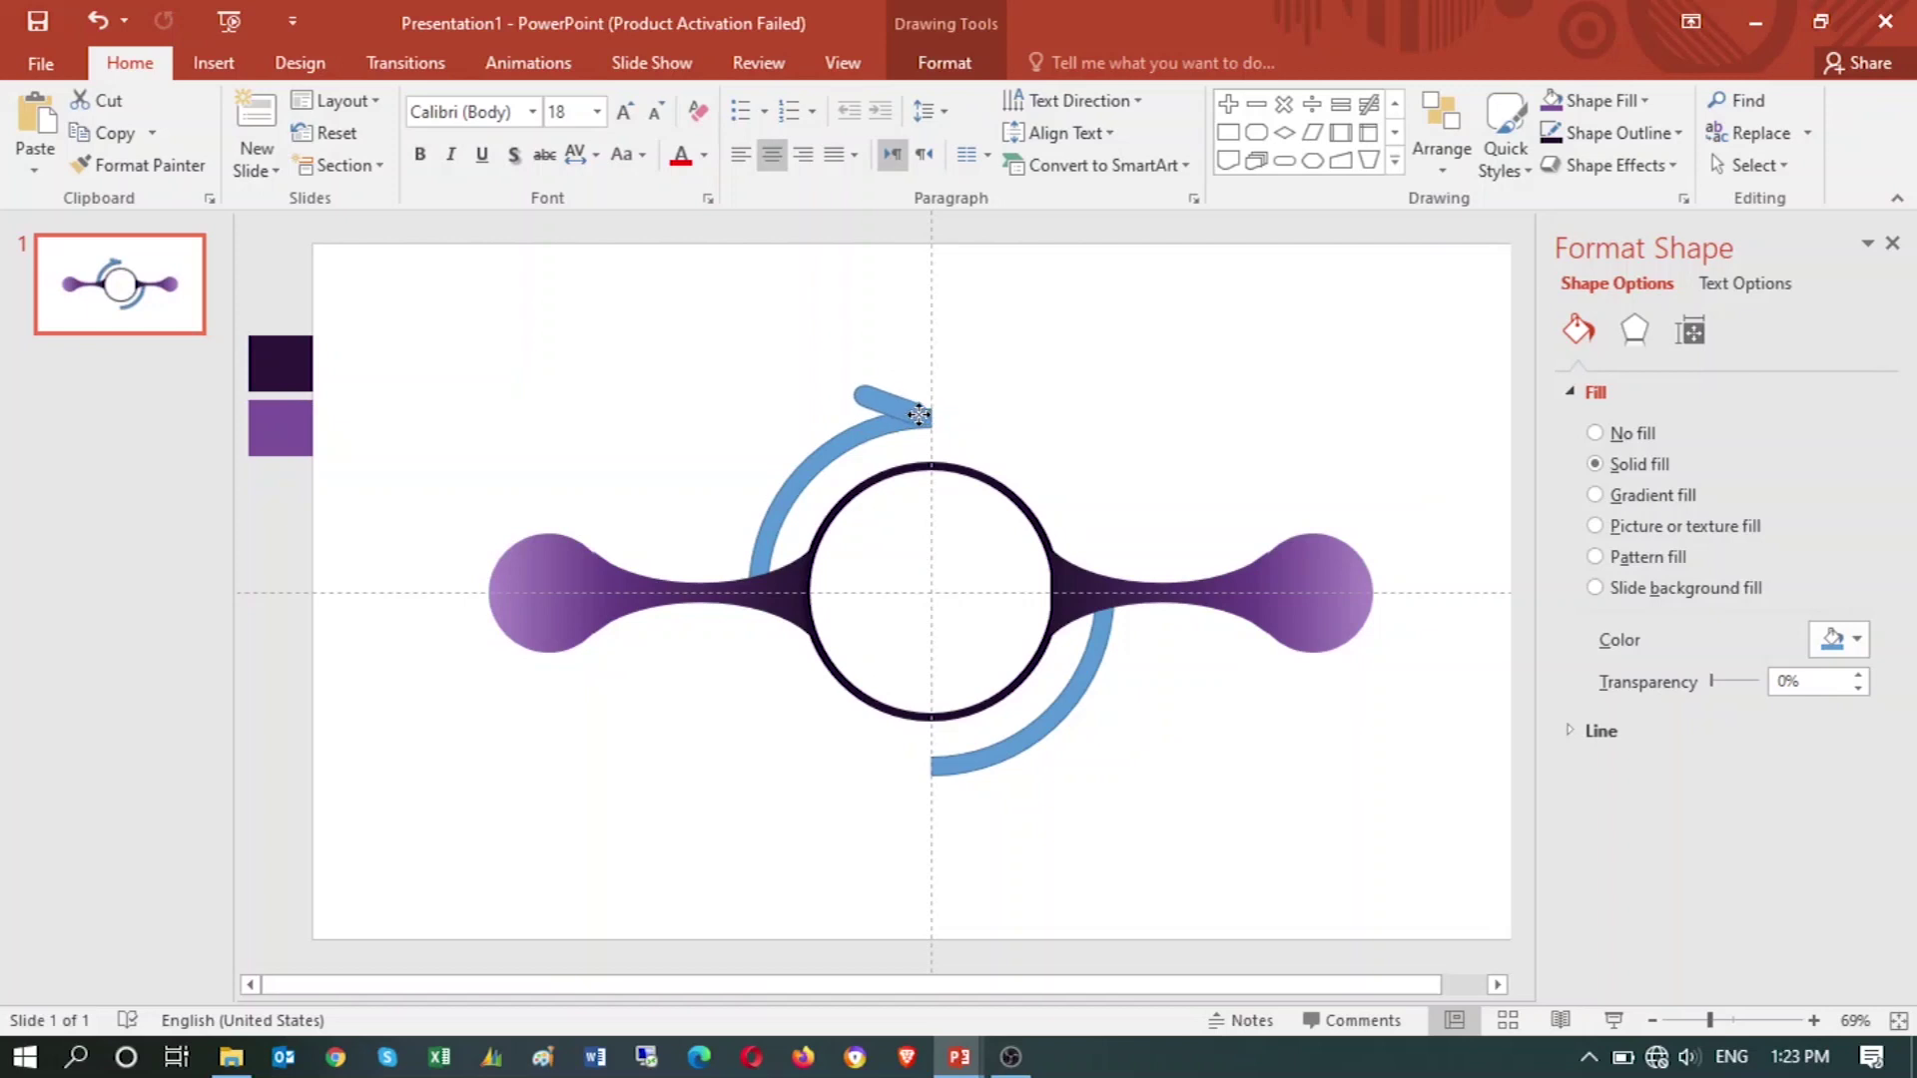
{"action": "left_click_drag", "start_coordinate": [919, 416], "coordinate": [921, 414]}
- Send the purple connector back one layer, then select the blue arrows around the circle
{"action": "left_click", "coordinate": [1112, 451]}
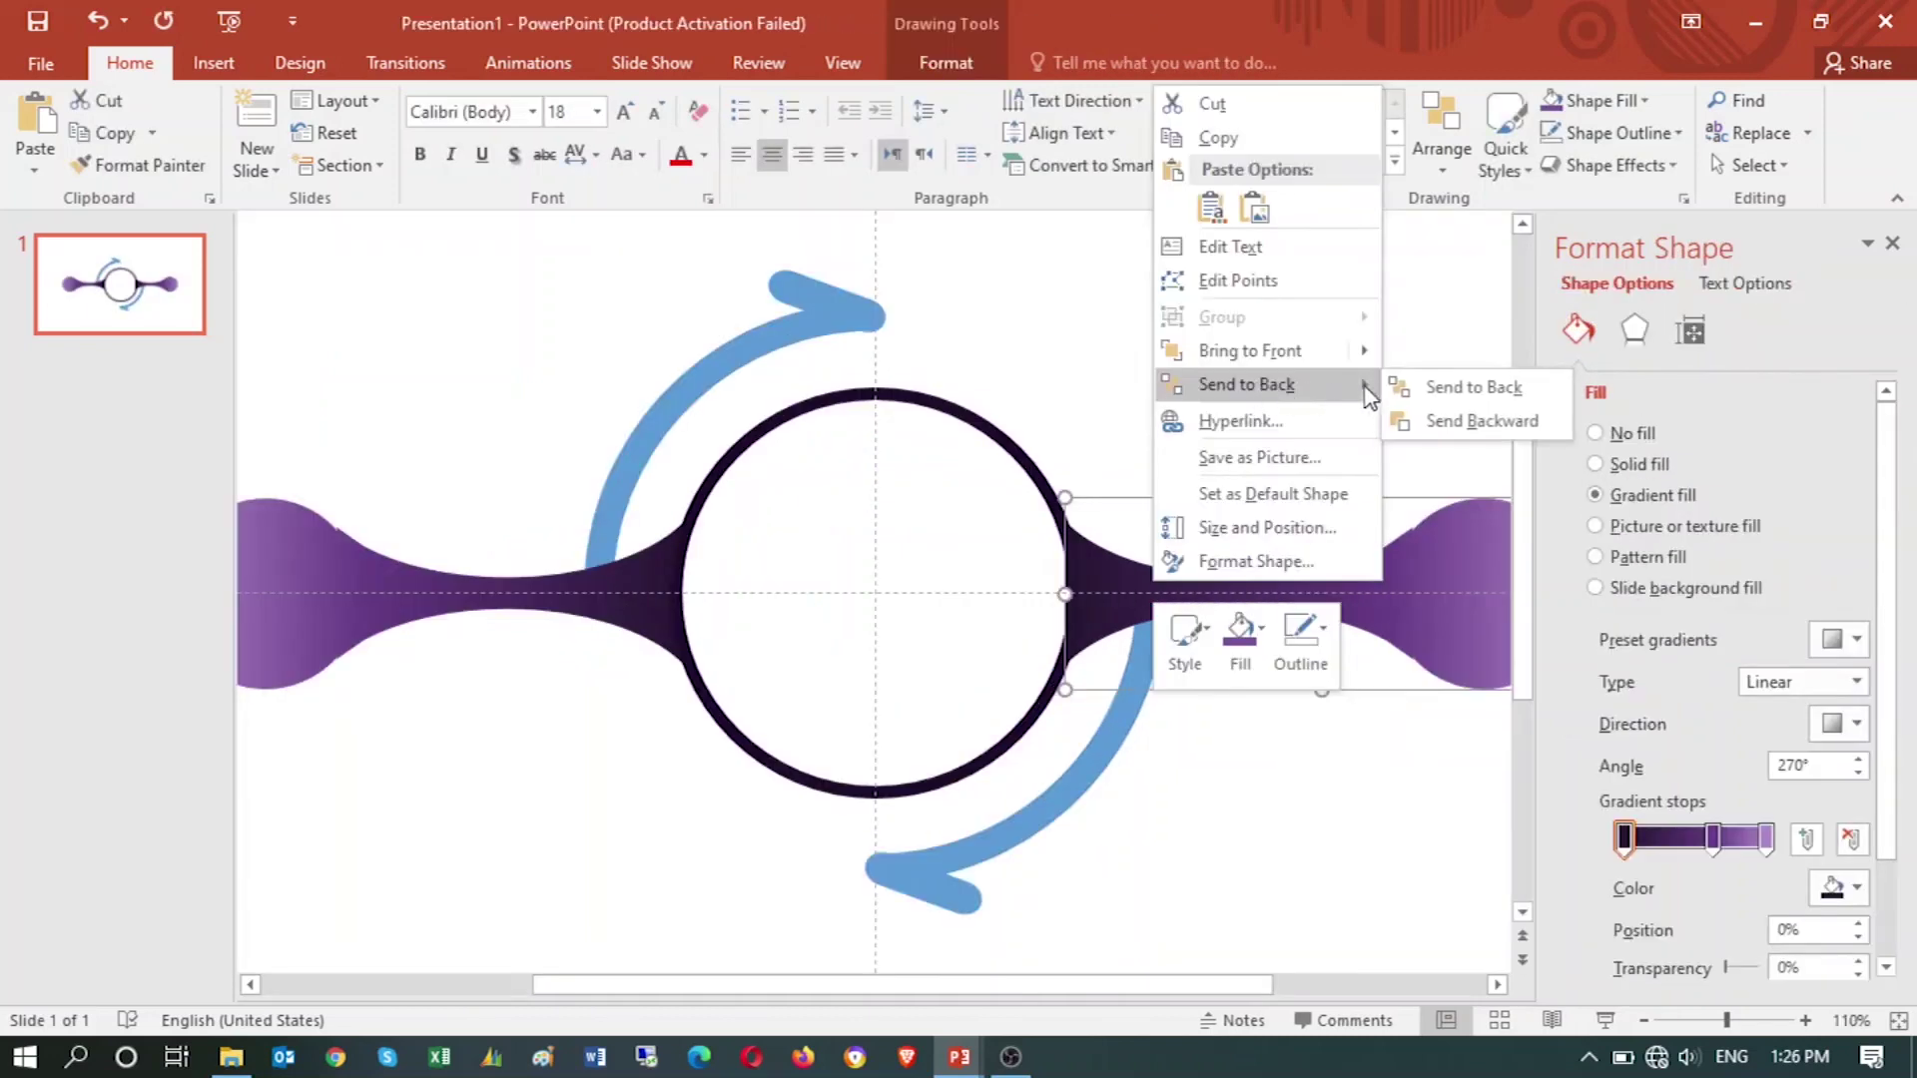
{"action": "left_click", "coordinate": [1460, 423]}
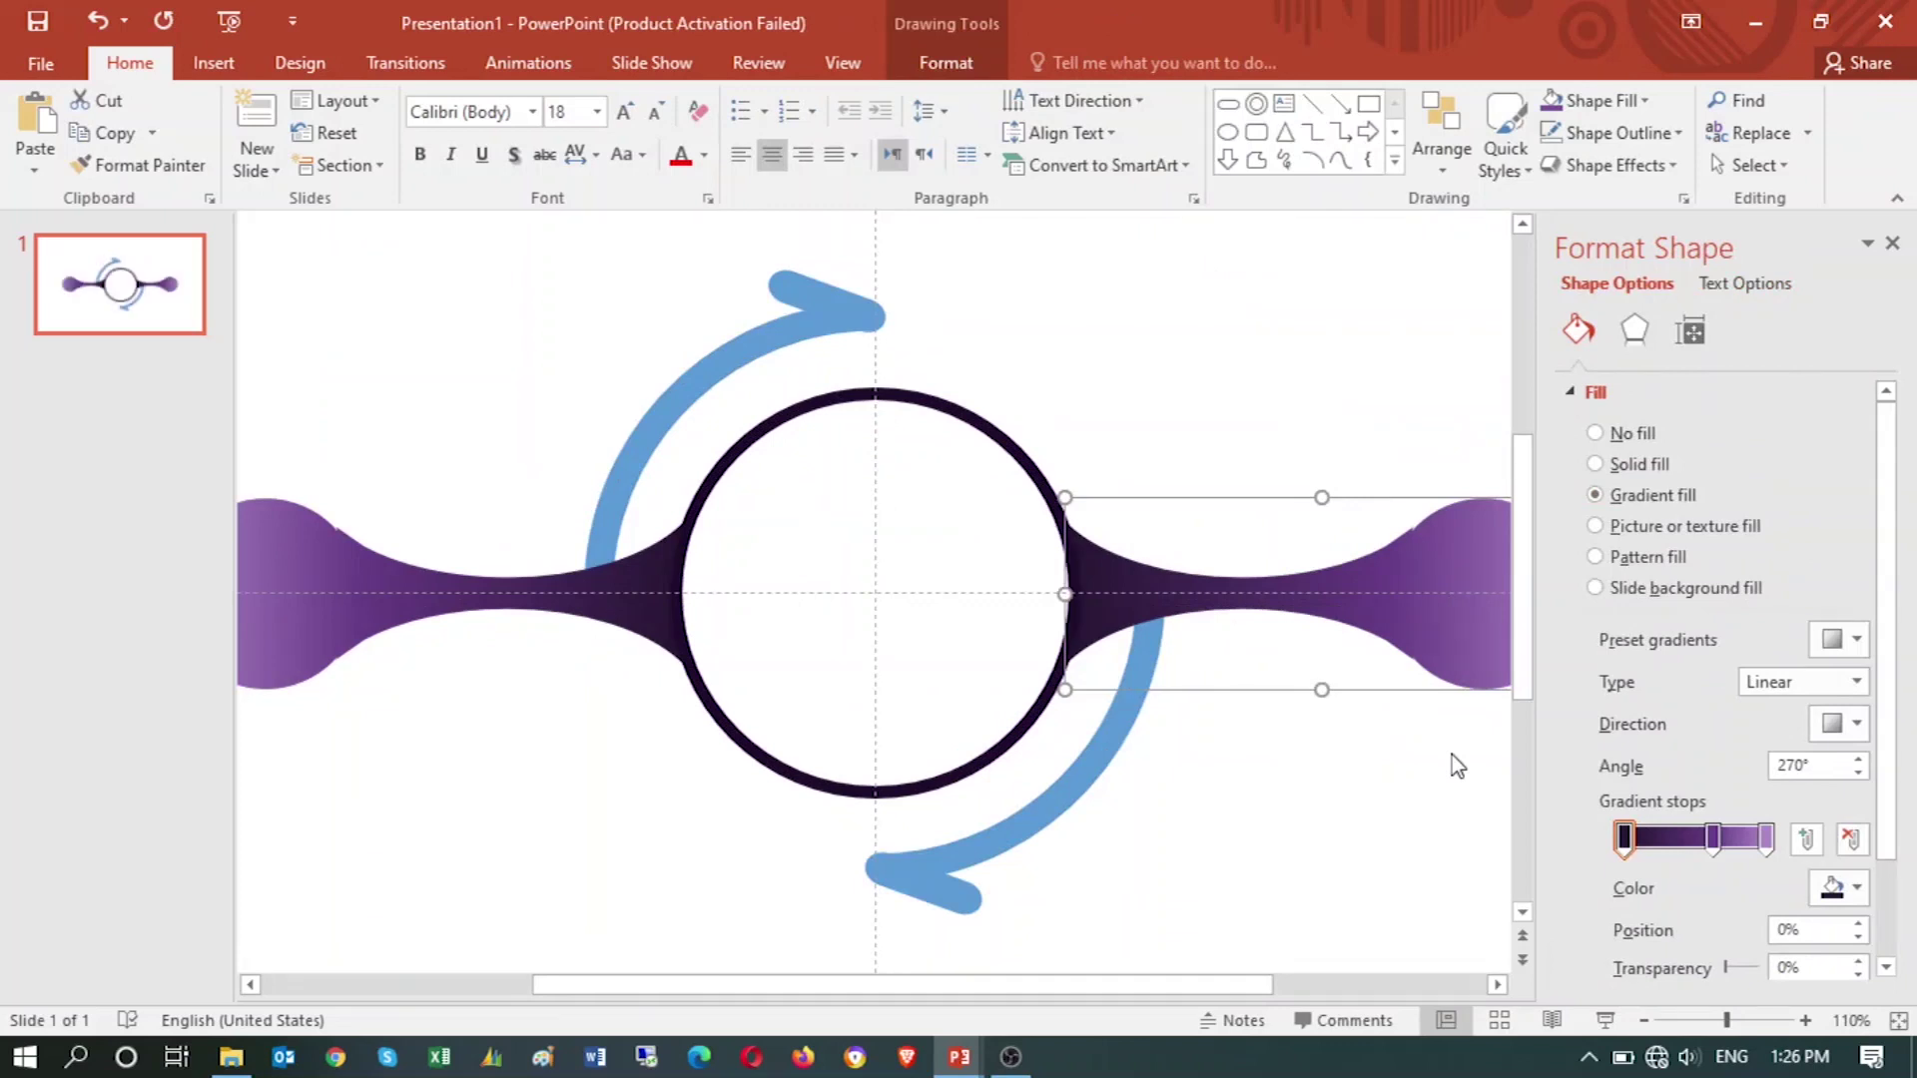
{"action": "left_click", "coordinate": [1268, 841]}
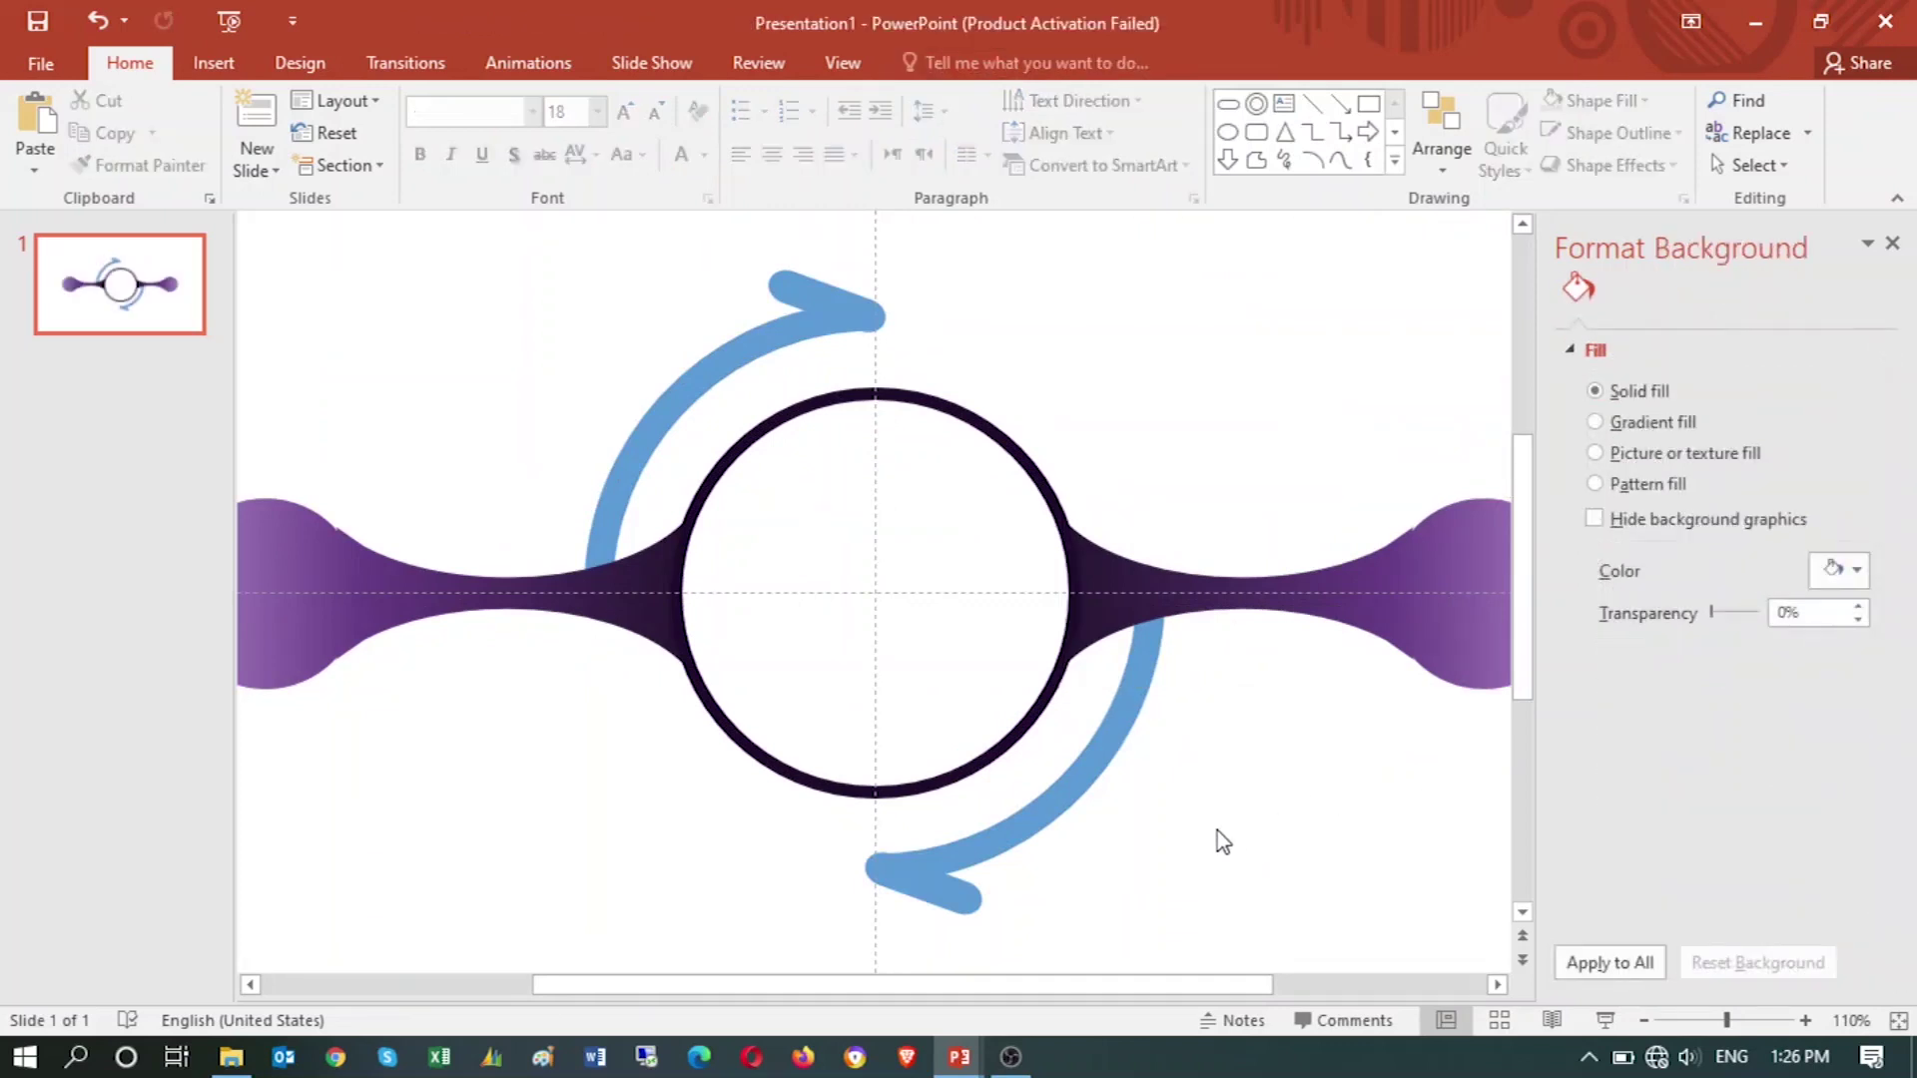
{"action": "scroll", "coordinate": [1223, 841], "scroll_direction": "down", "scroll_amount": 1}
{"action": "scroll", "coordinate": [1223, 841], "scroll_direction": "down", "scroll_amount": 1}
{"action": "scroll", "coordinate": [1223, 842], "scroll_direction": "down", "scroll_amount": 1}
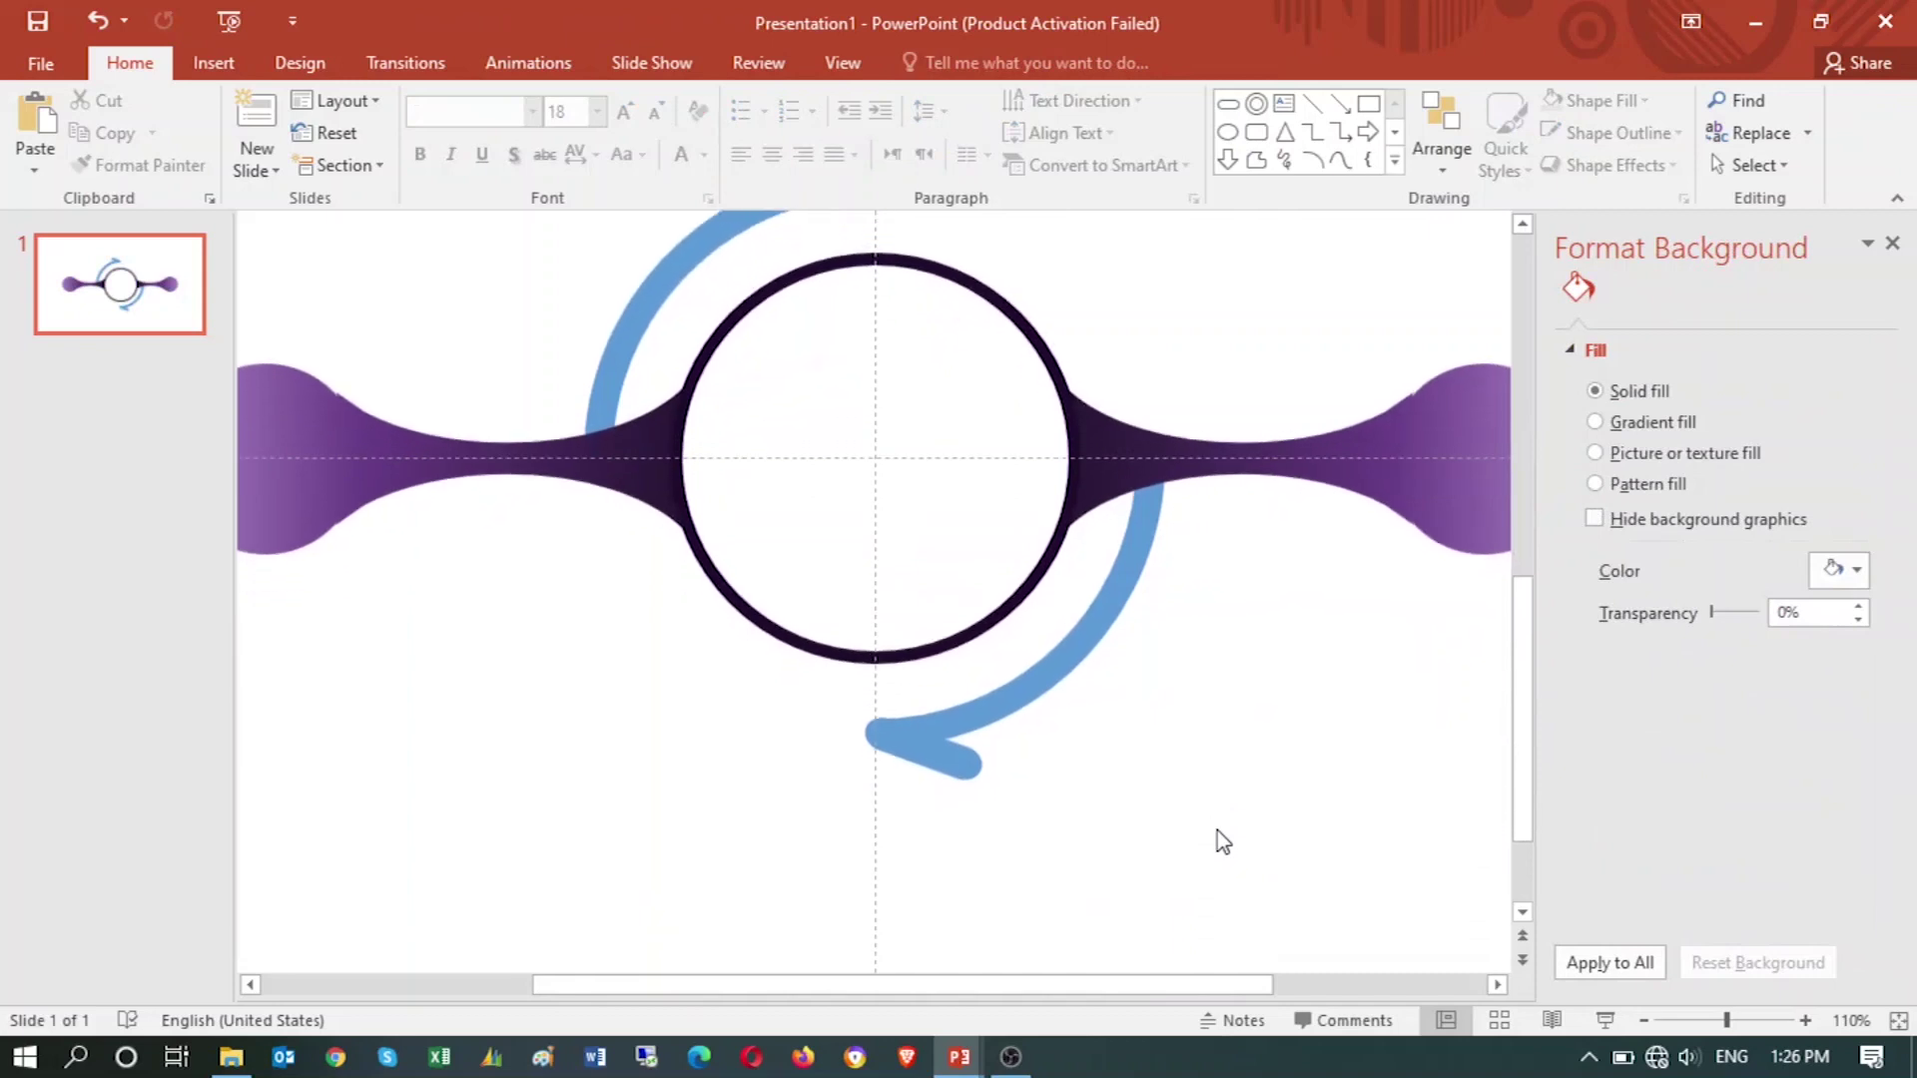
{"action": "scroll", "coordinate": [1223, 841], "scroll_direction": "up", "scroll_amount": 1}
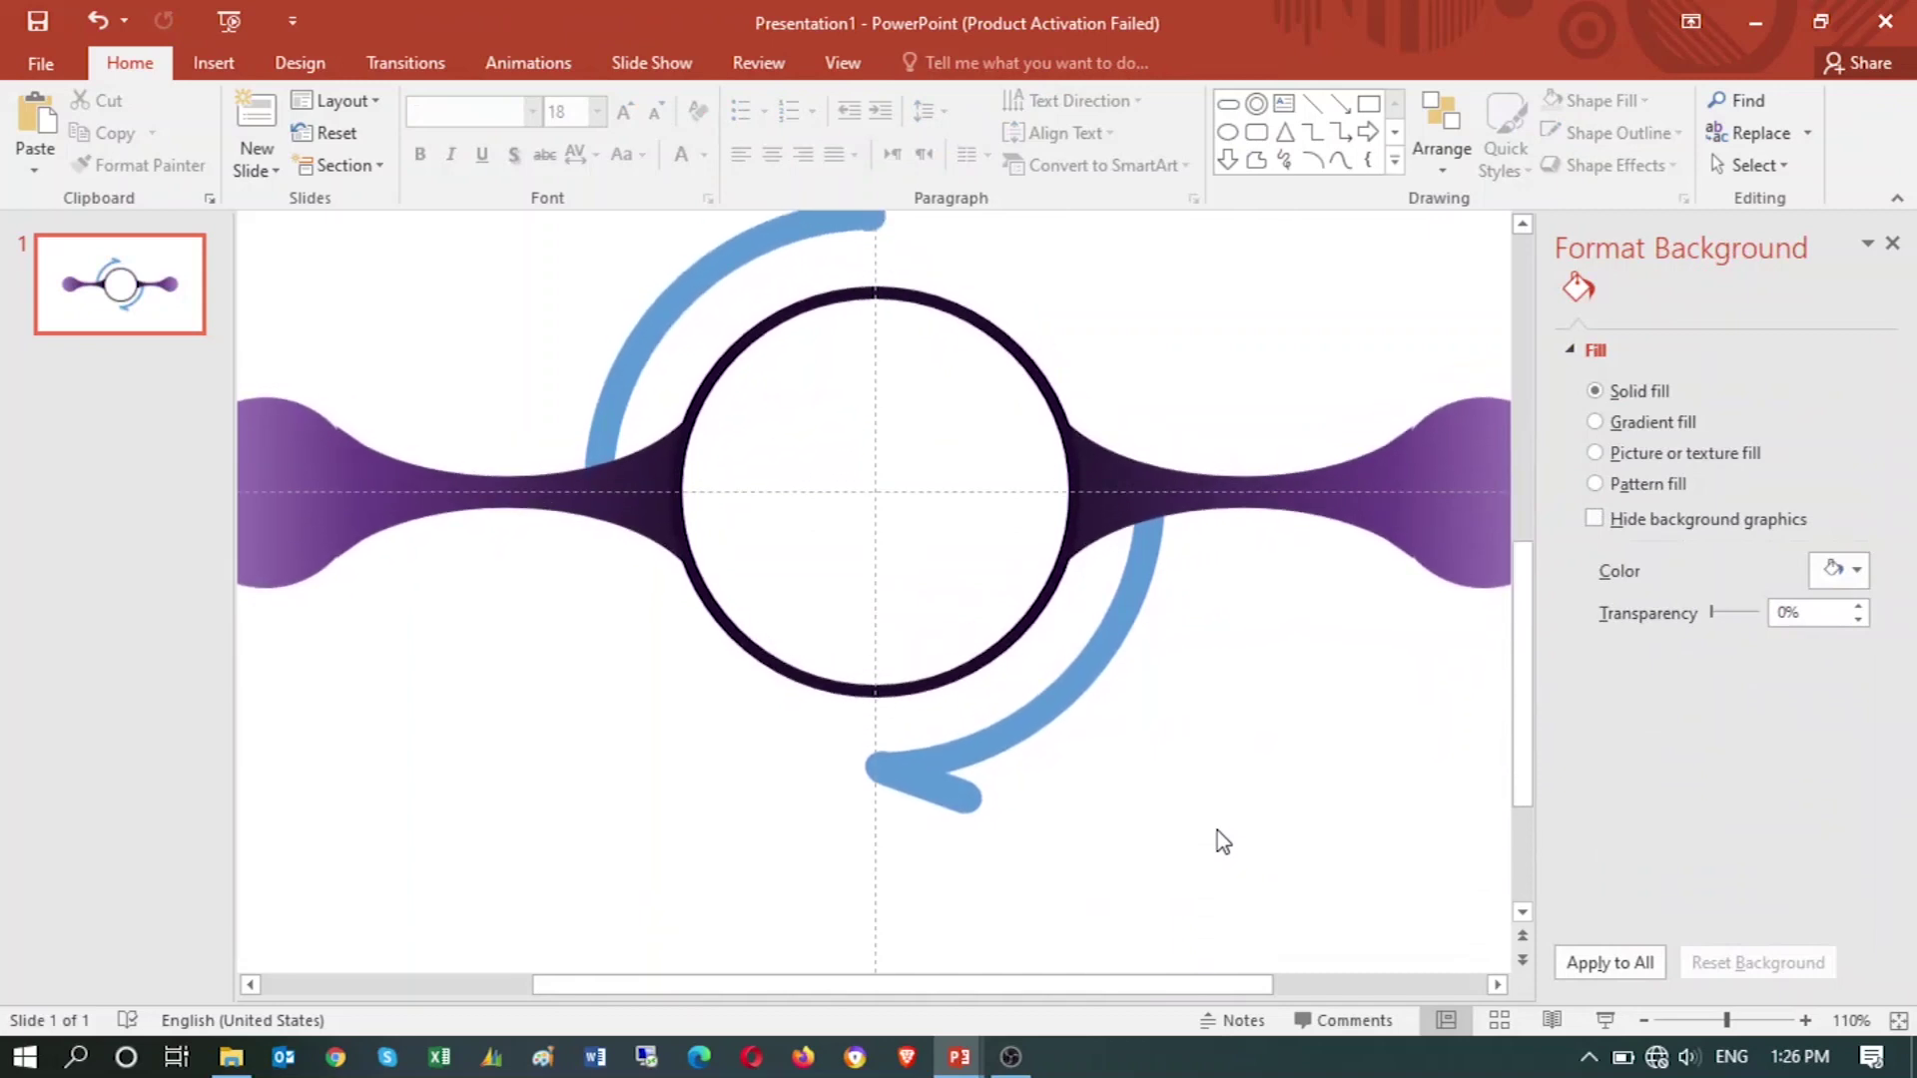
{"action": "left_click", "coordinate": [1080, 694]}
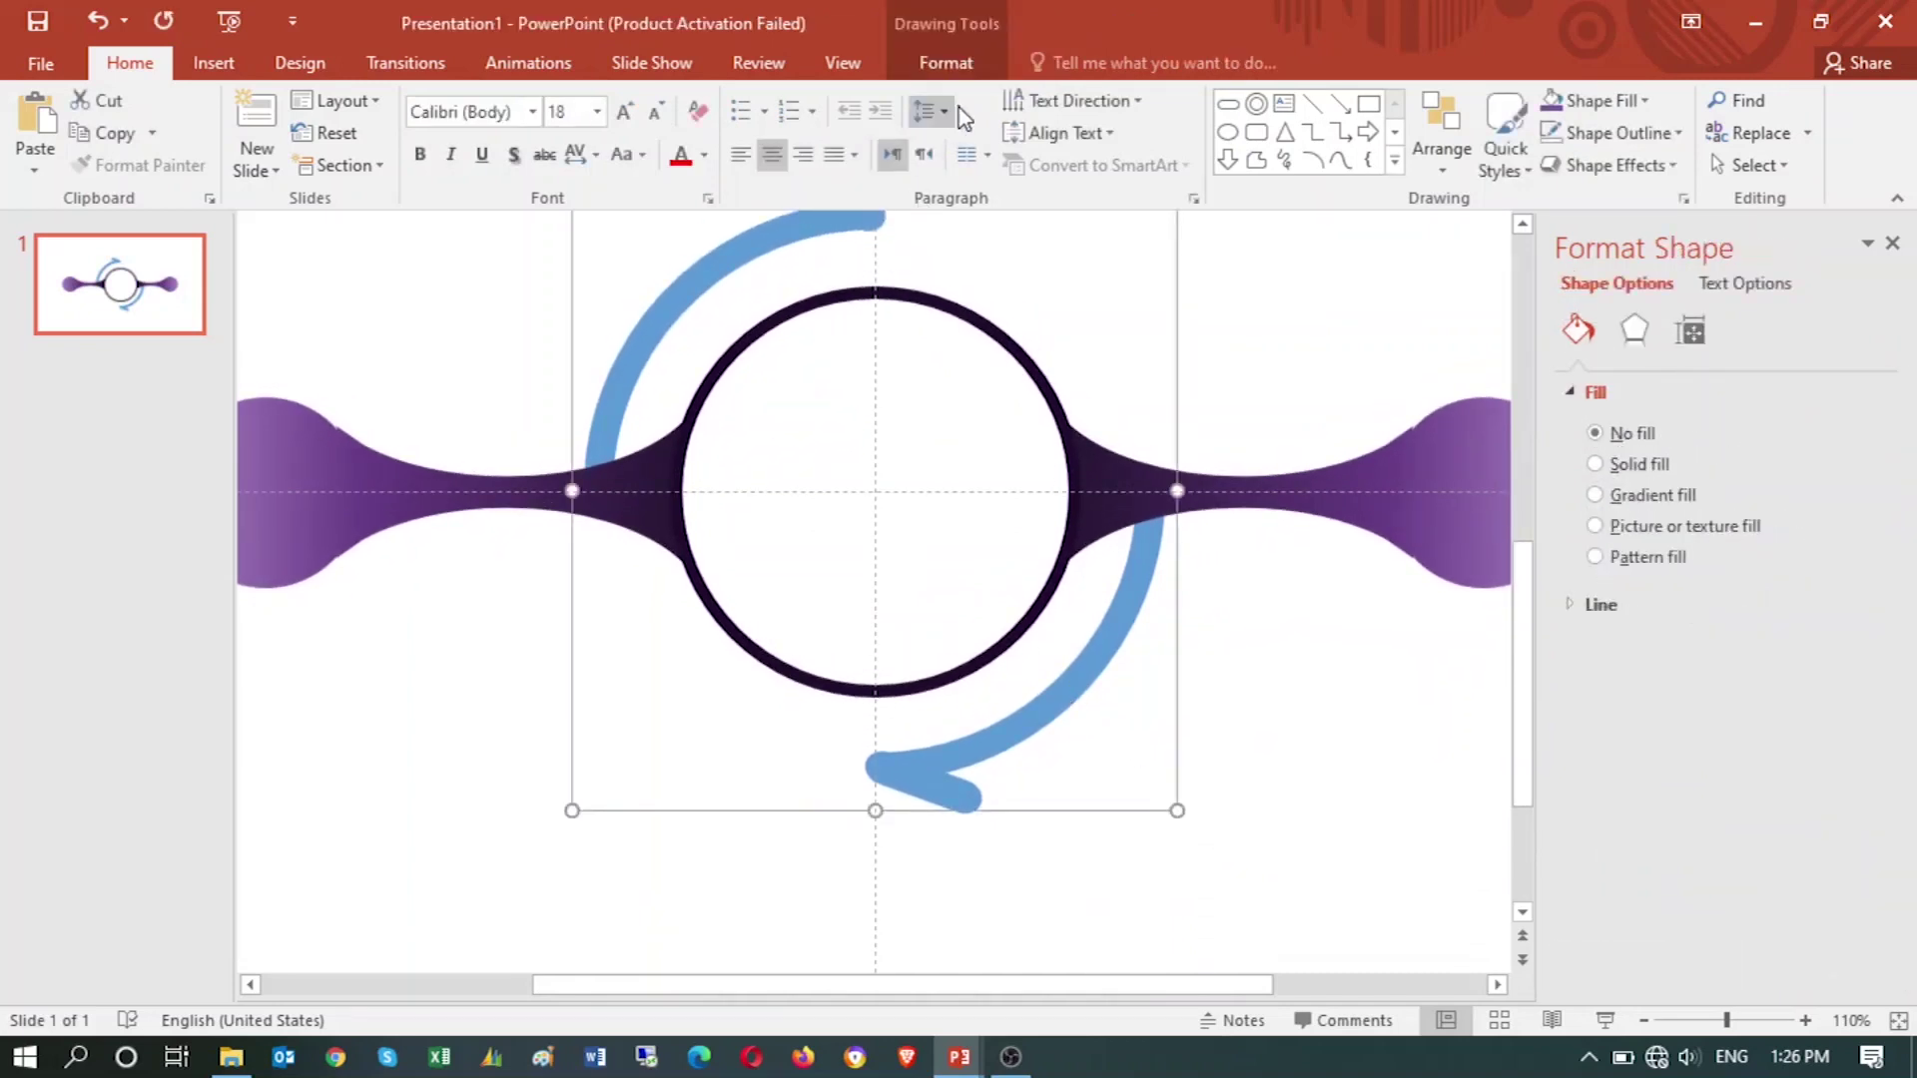
{"action": "left_click", "coordinate": [964, 66]}
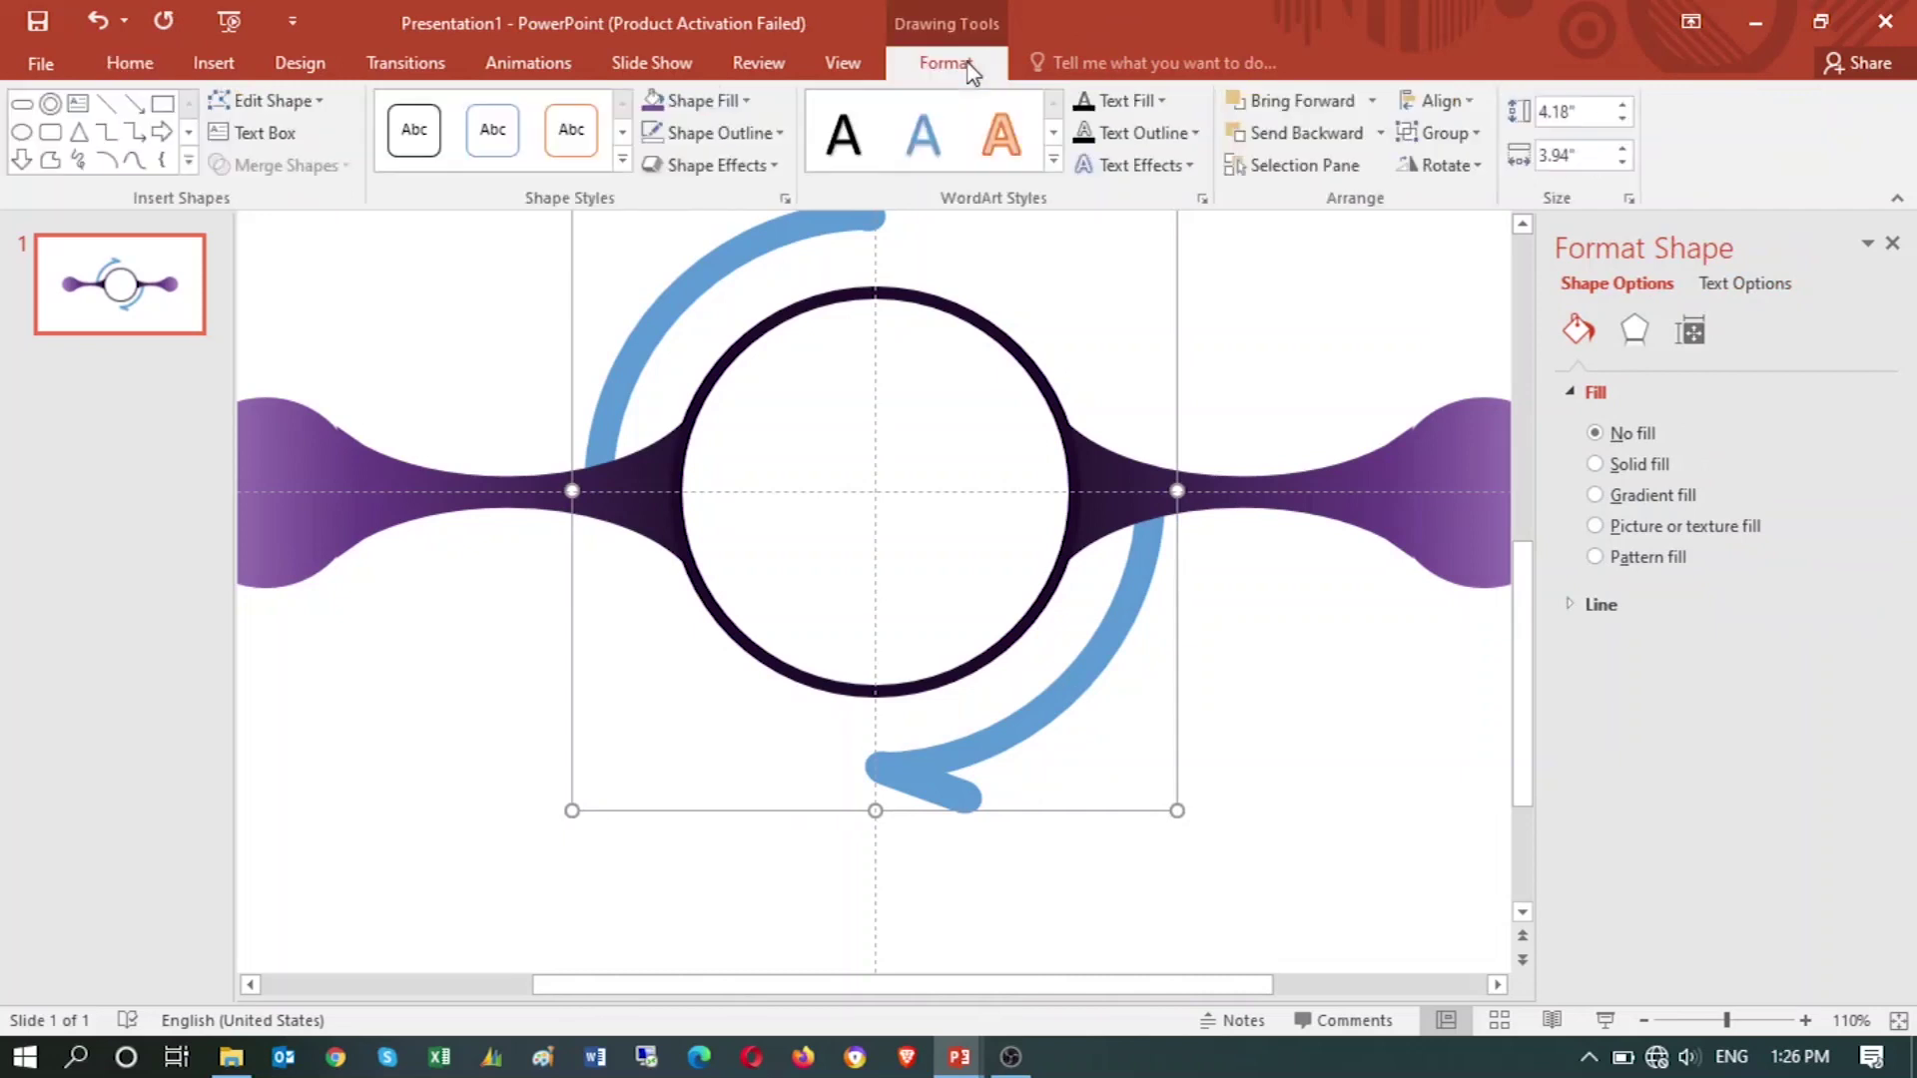
- Fill the arrows with dark purple and apply a dark purple gradient preset
{"action": "left_click", "coordinate": [737, 102]}
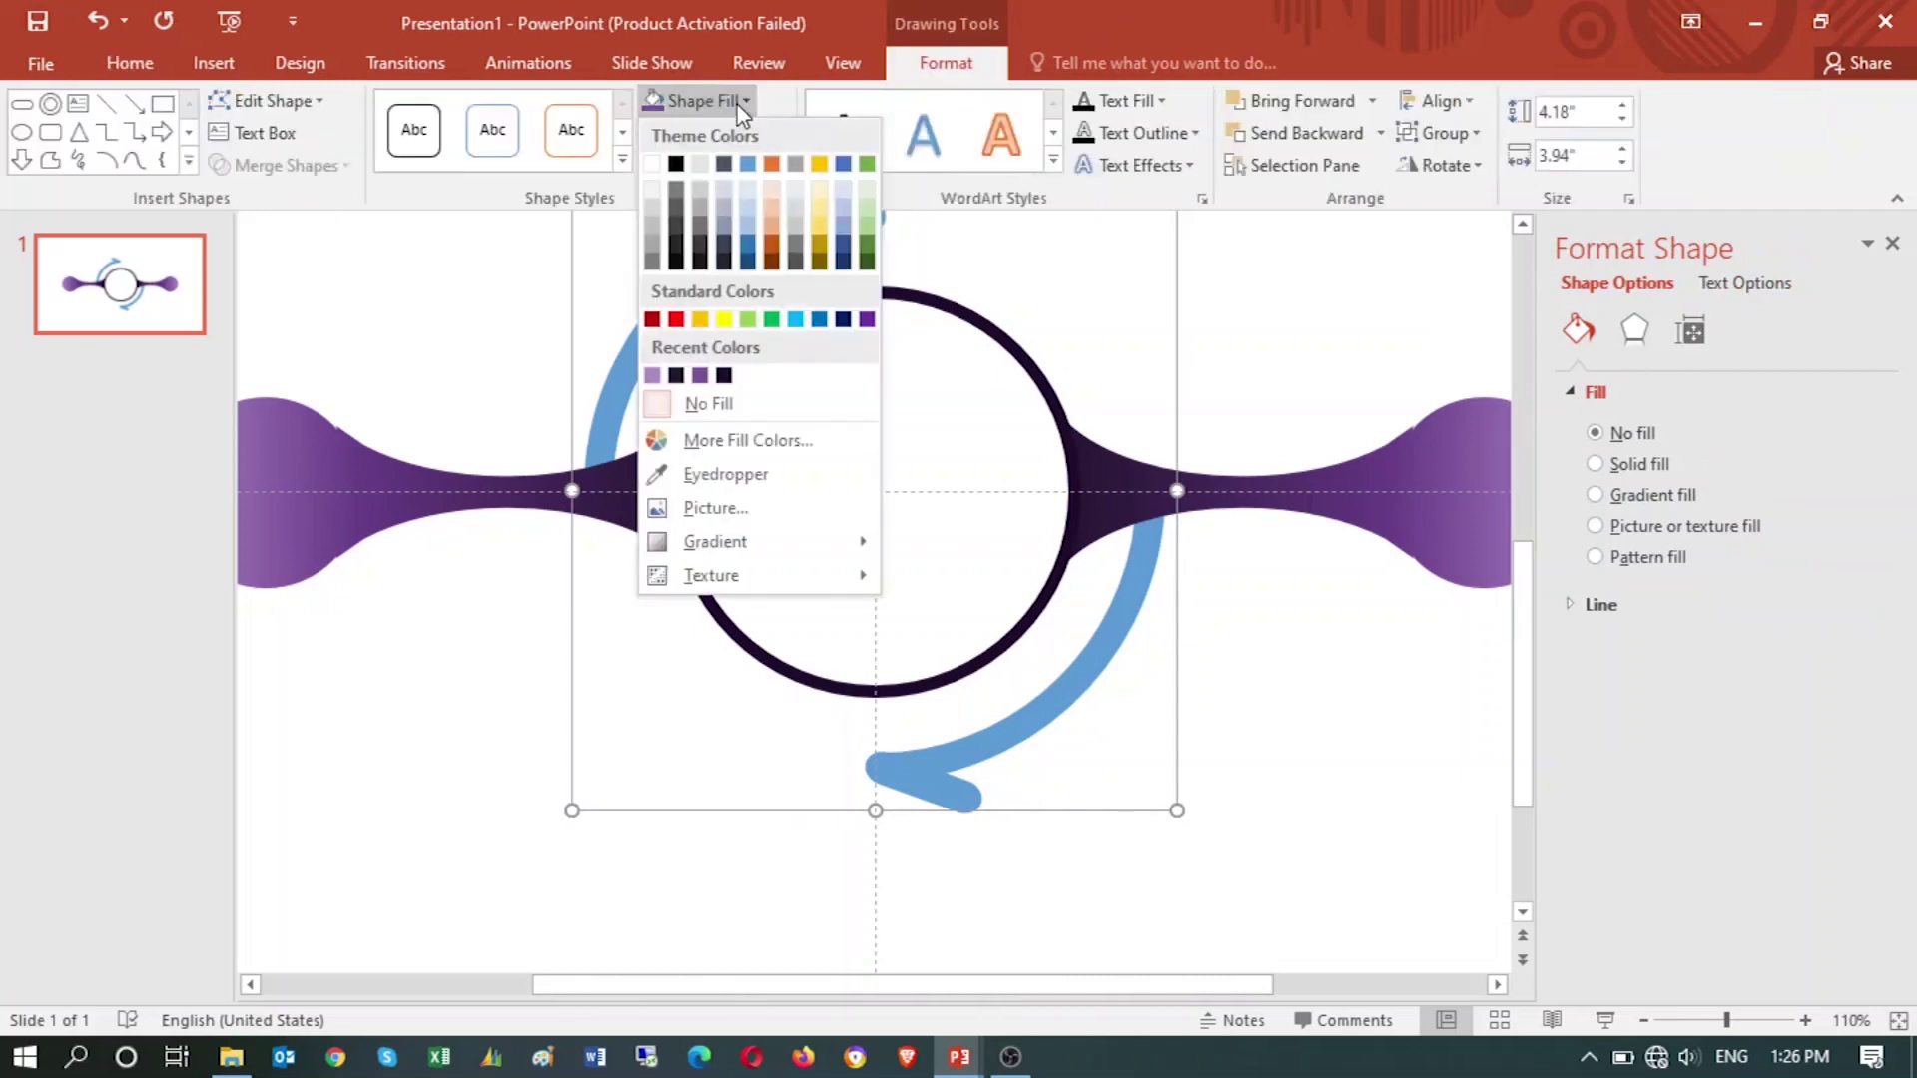
{"action": "left_click", "coordinate": [699, 376]}
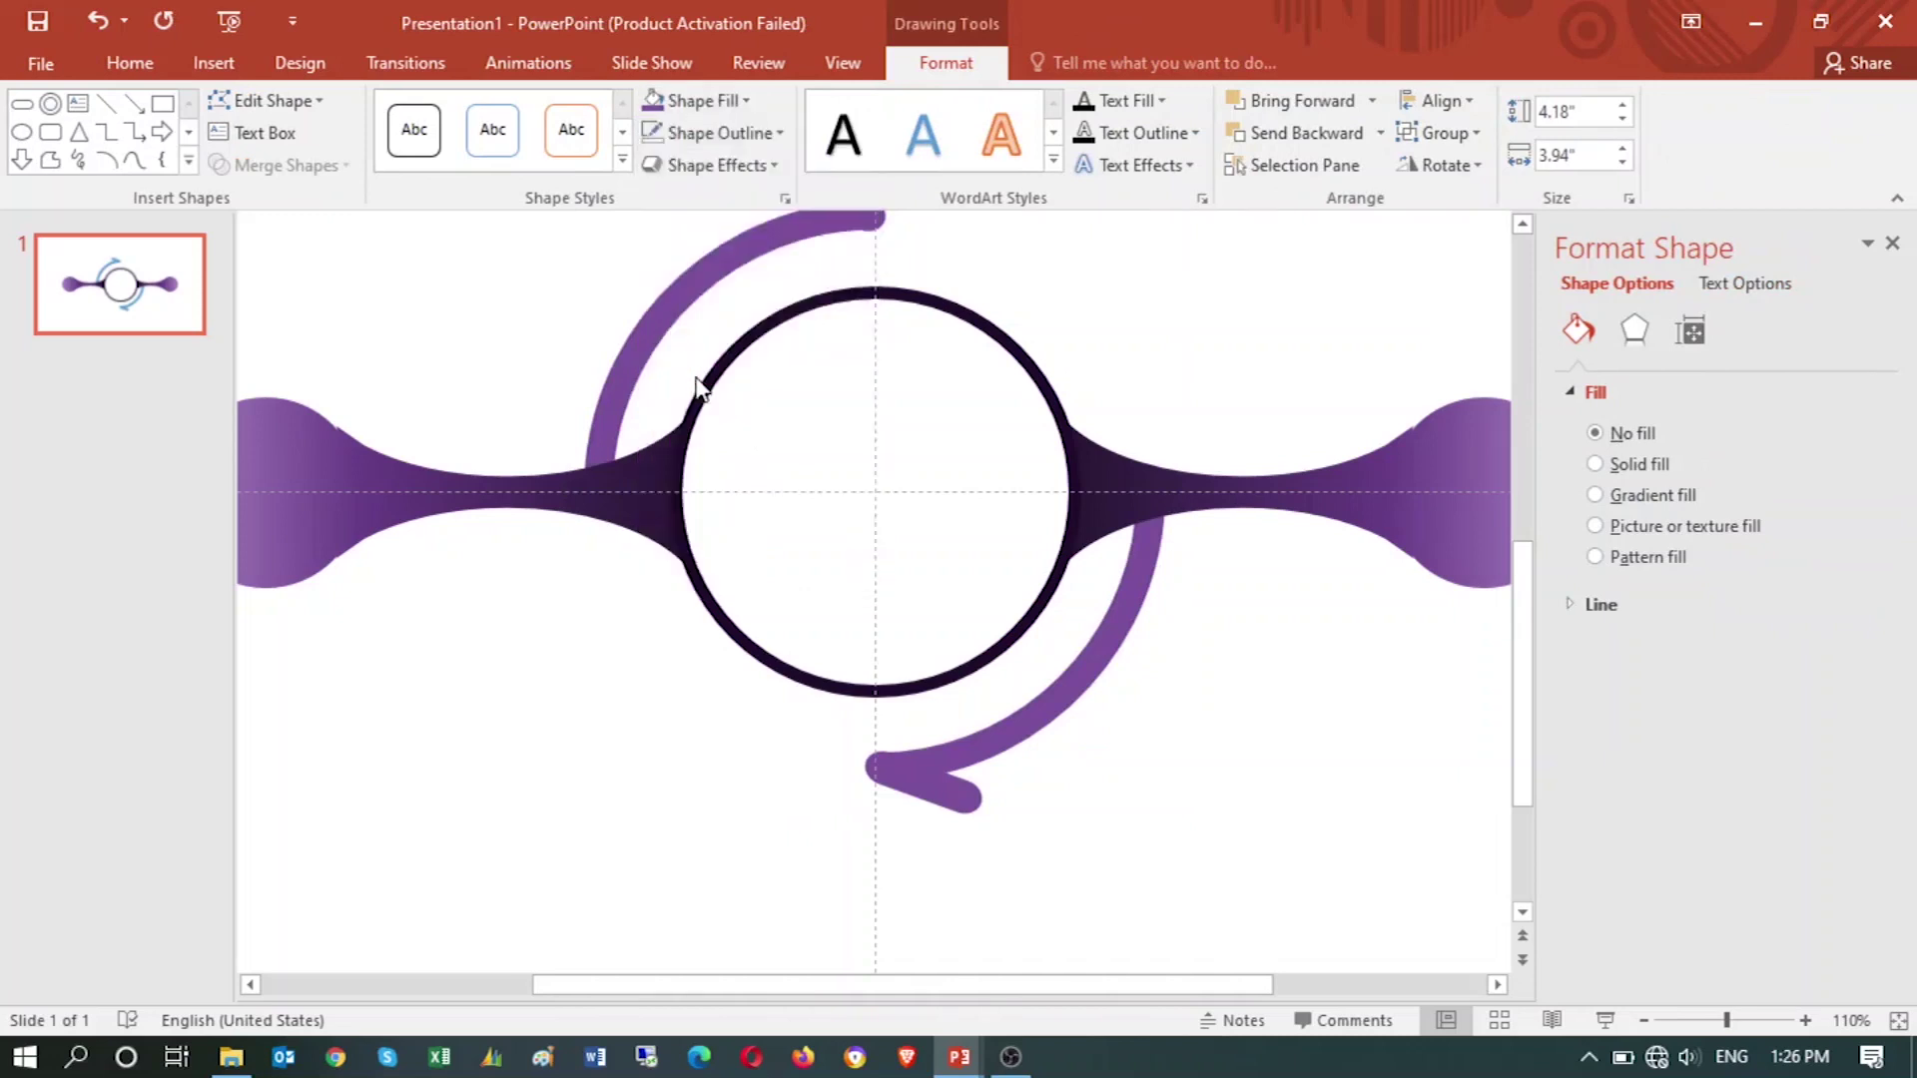
{"action": "left_click", "coordinate": [717, 103]}
{"action": "mouse_move", "coordinate": [715, 541]}
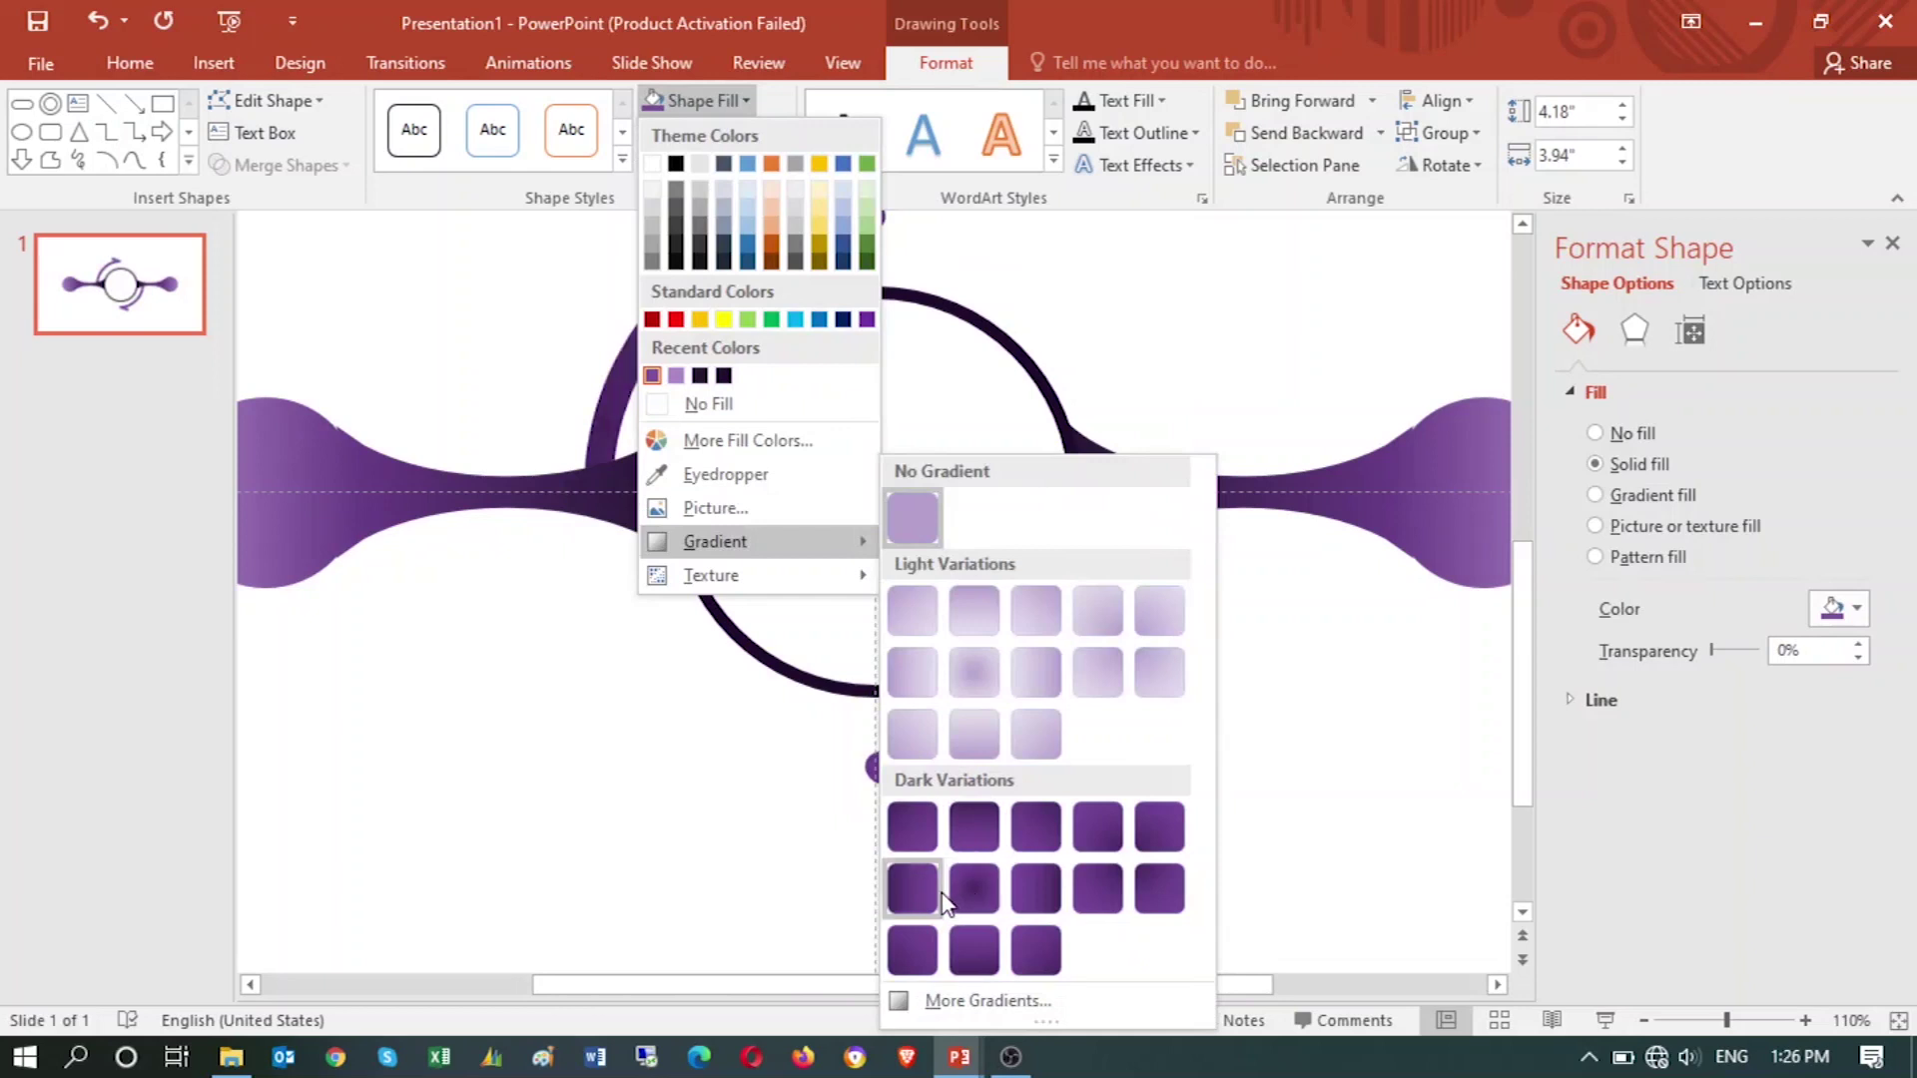
{"action": "left_click", "coordinate": [1046, 958]}
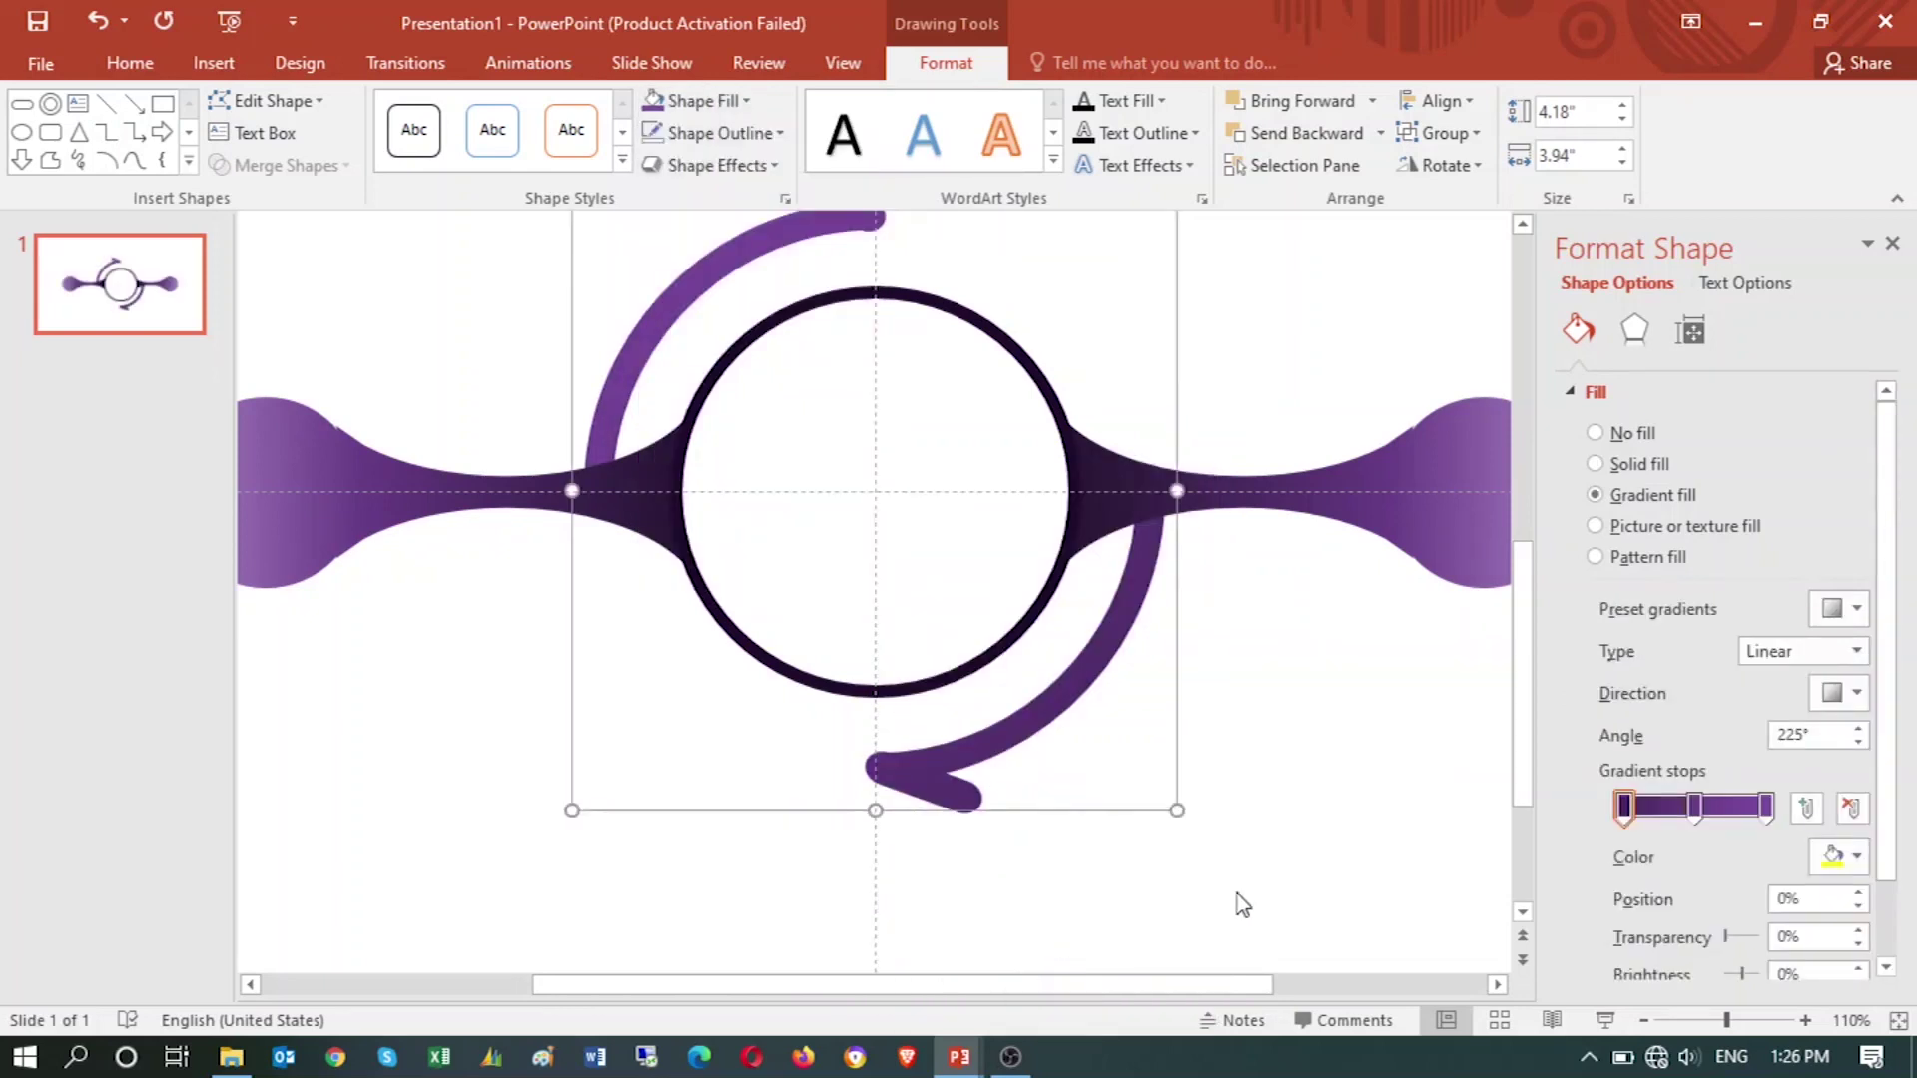
{"action": "scroll", "coordinate": [1274, 899], "scroll_direction": "up", "scroll_amount": 1}
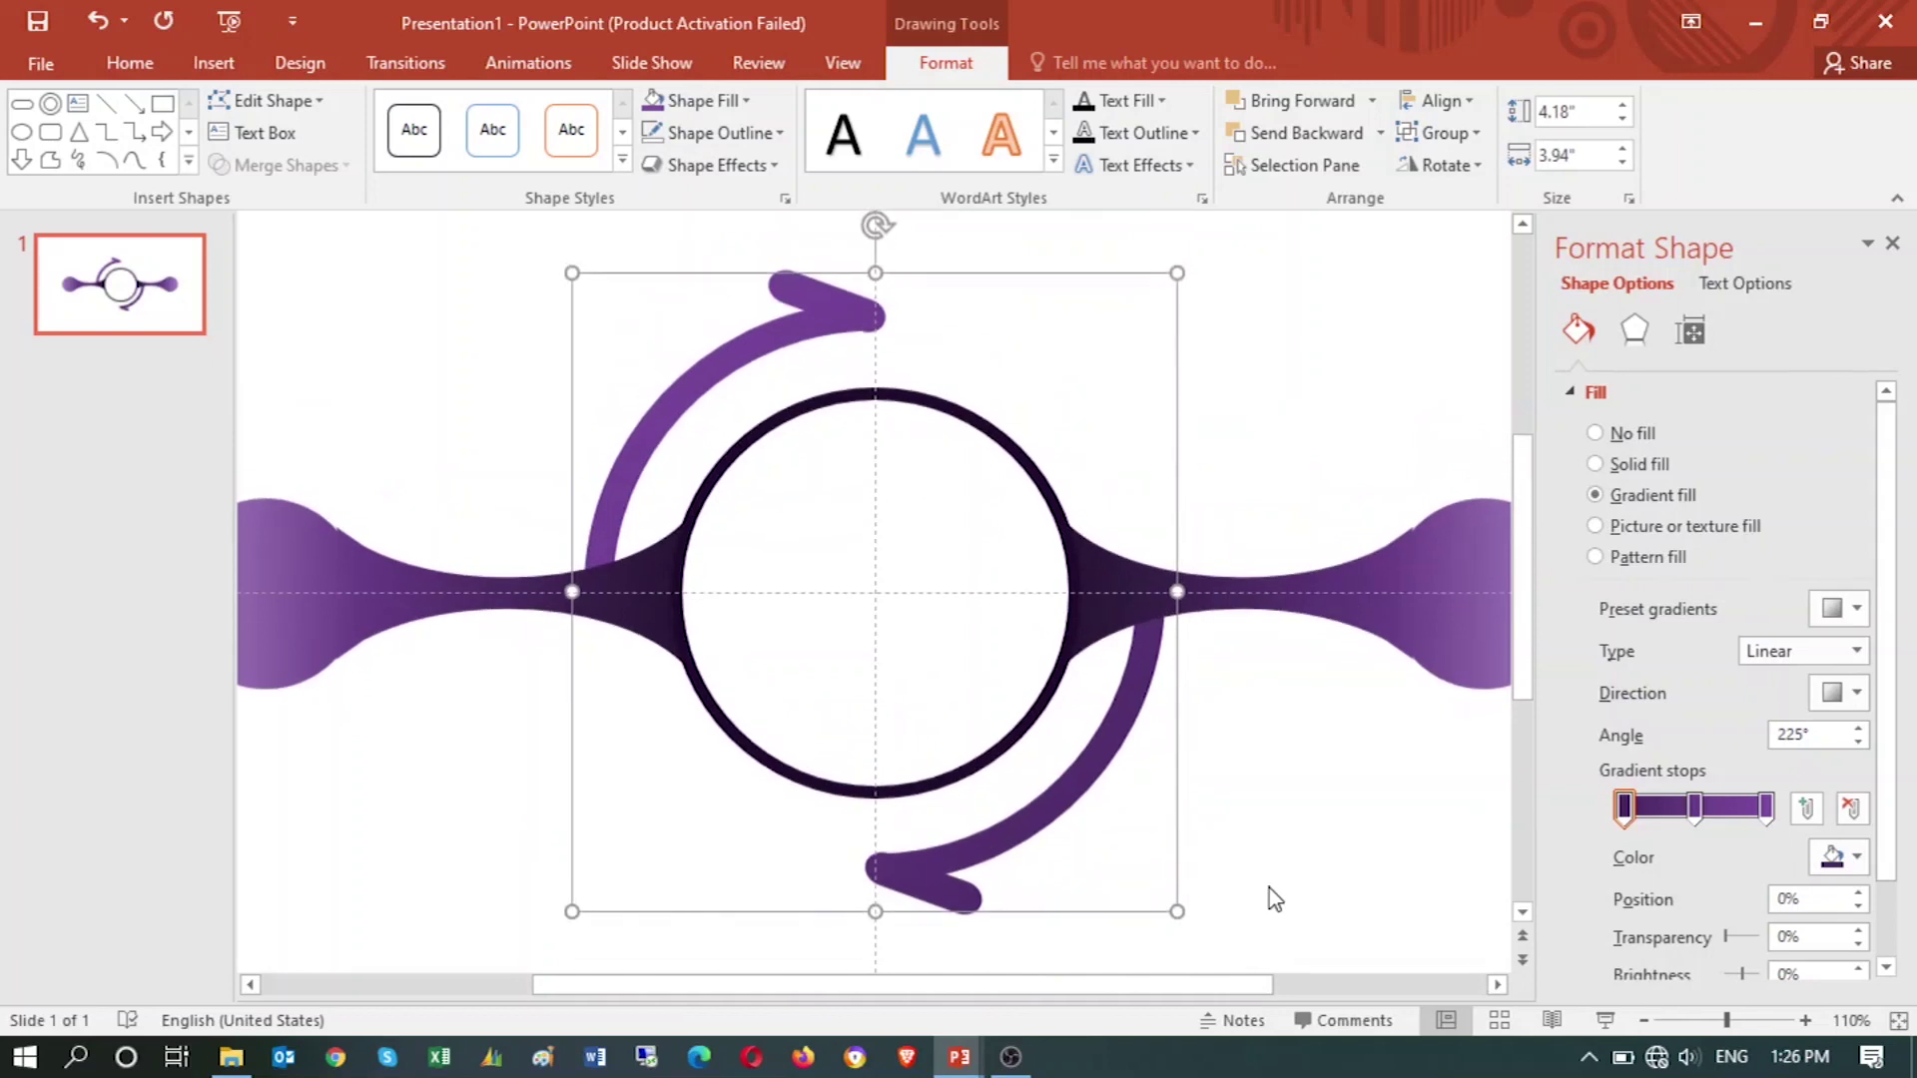
{"action": "key", "text": "alt+Tab"}
- Reposition a gradient stop and set the third stop to purple RGB 137/84/176
{"action": "left_click", "coordinate": [741, 101]}
{"action": "left_click", "coordinate": [742, 101]}
{"action": "mouse_move", "coordinate": [1766, 805]}
{"action": "left_mouse_down"}
{"action": "mouse_move", "coordinate": [1739, 805]}
{"action": "mouse_move", "coordinate": [1762, 821]}
{"action": "mouse_move", "coordinate": [1678, 820]}
{"action": "left_mouse_up"}
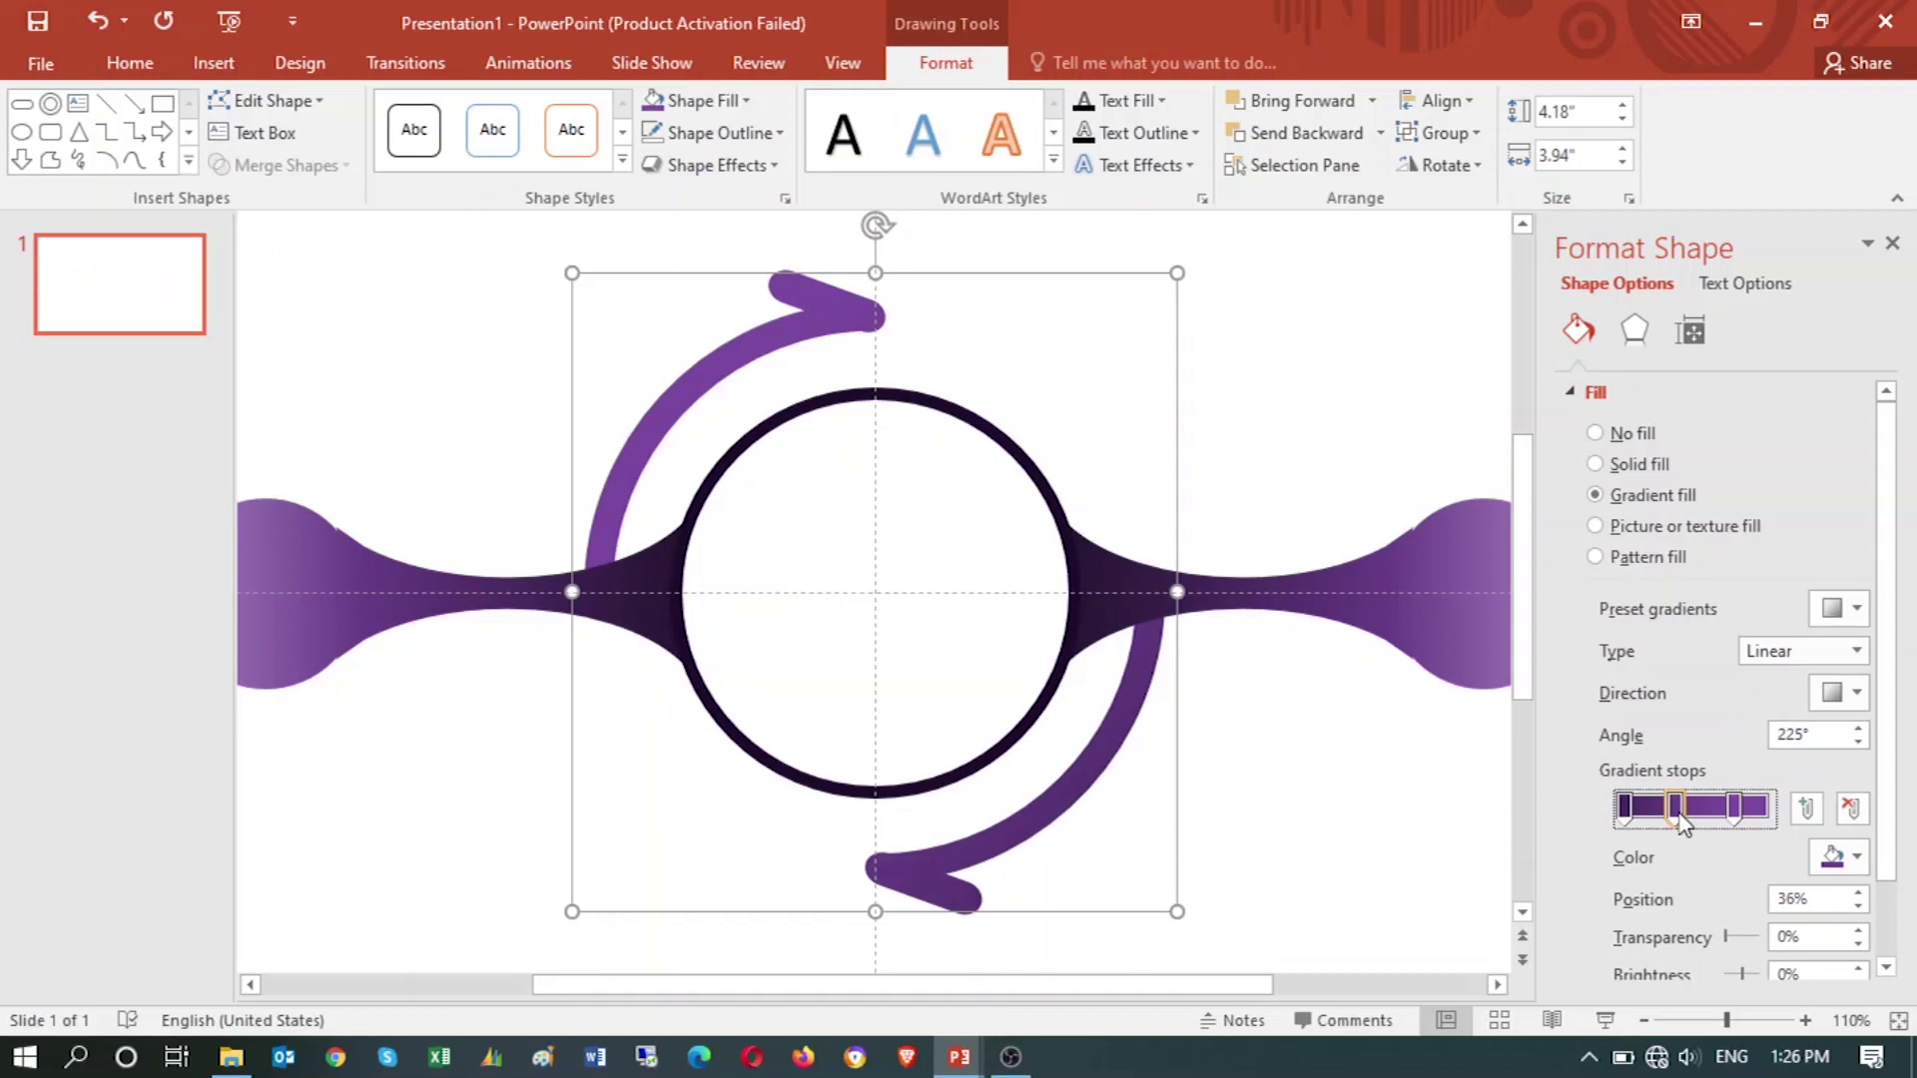
{"action": "left_click", "coordinate": [1736, 810]}
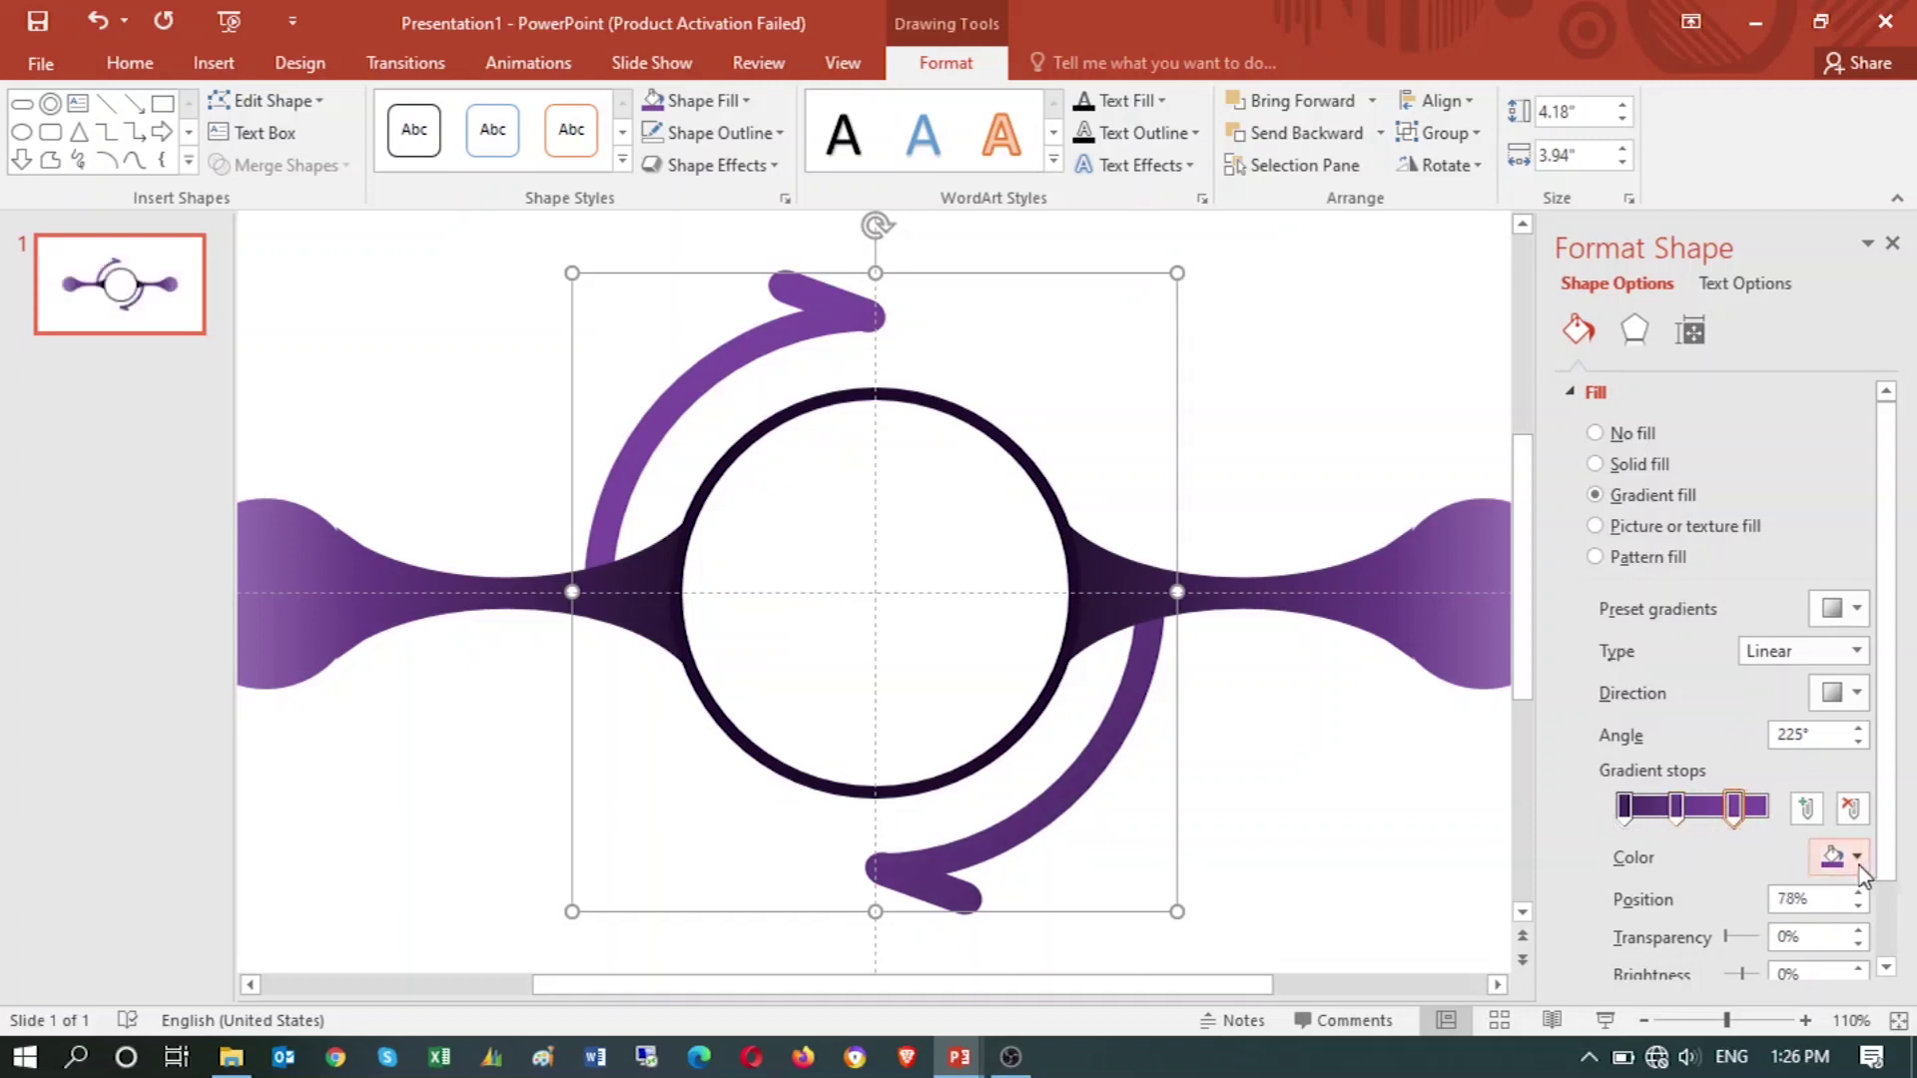
{"action": "left_click", "coordinate": [1857, 858]}
{"action": "left_click", "coordinate": [1743, 795]}
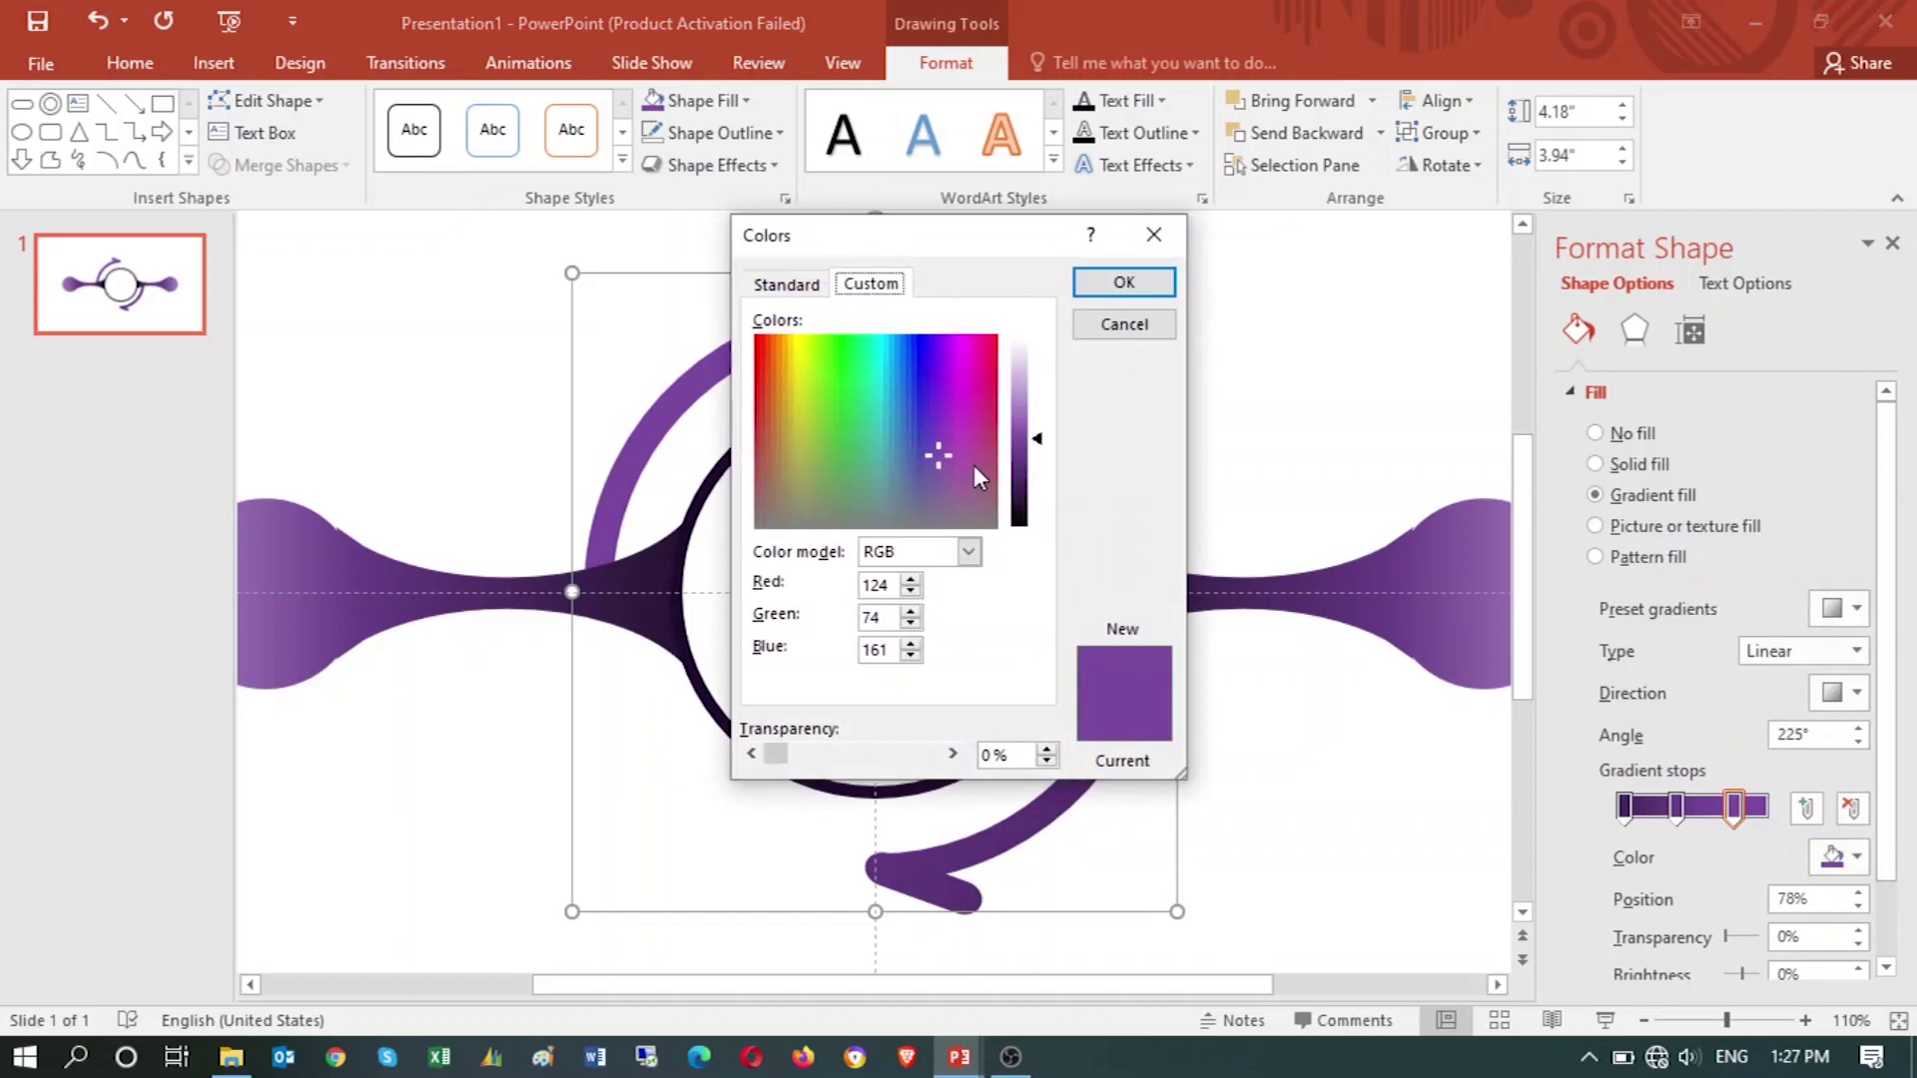
{"action": "left_click", "coordinate": [1033, 429]}
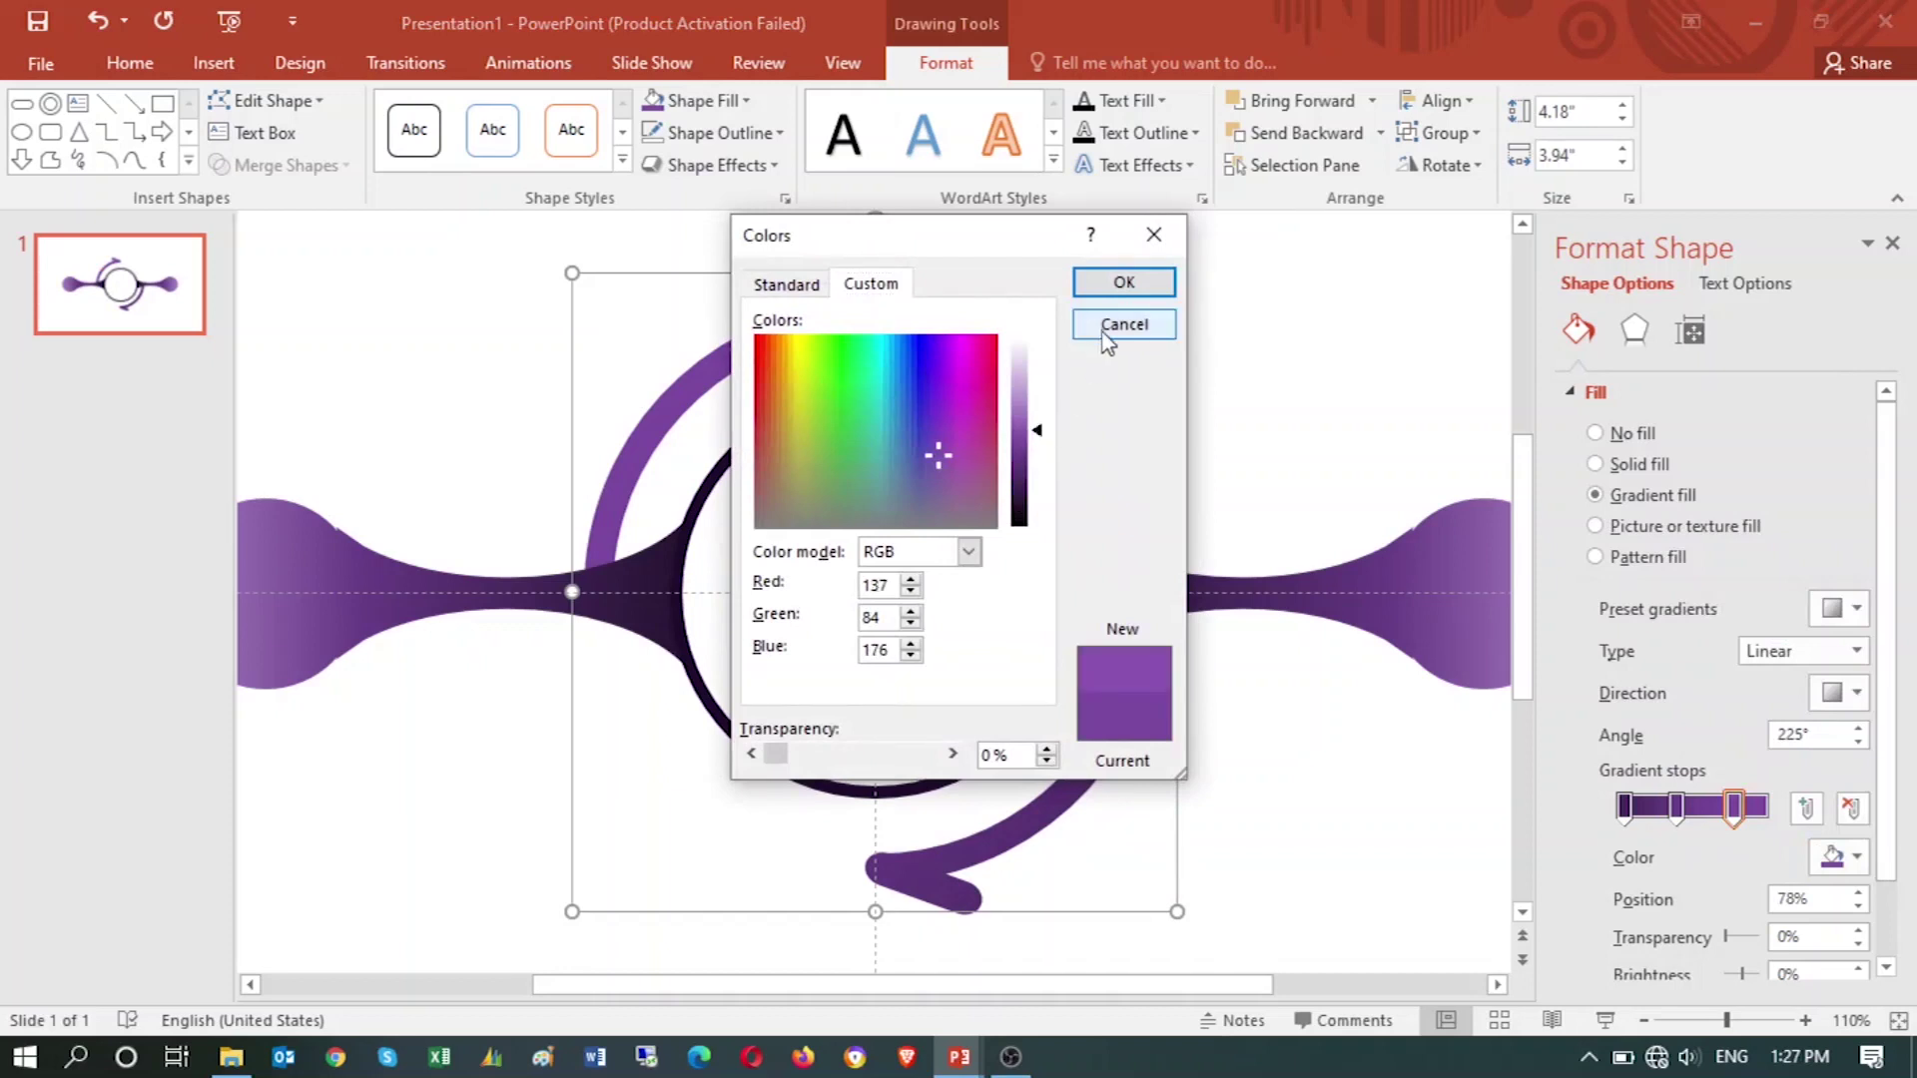
{"action": "left_click", "coordinate": [1110, 282]}
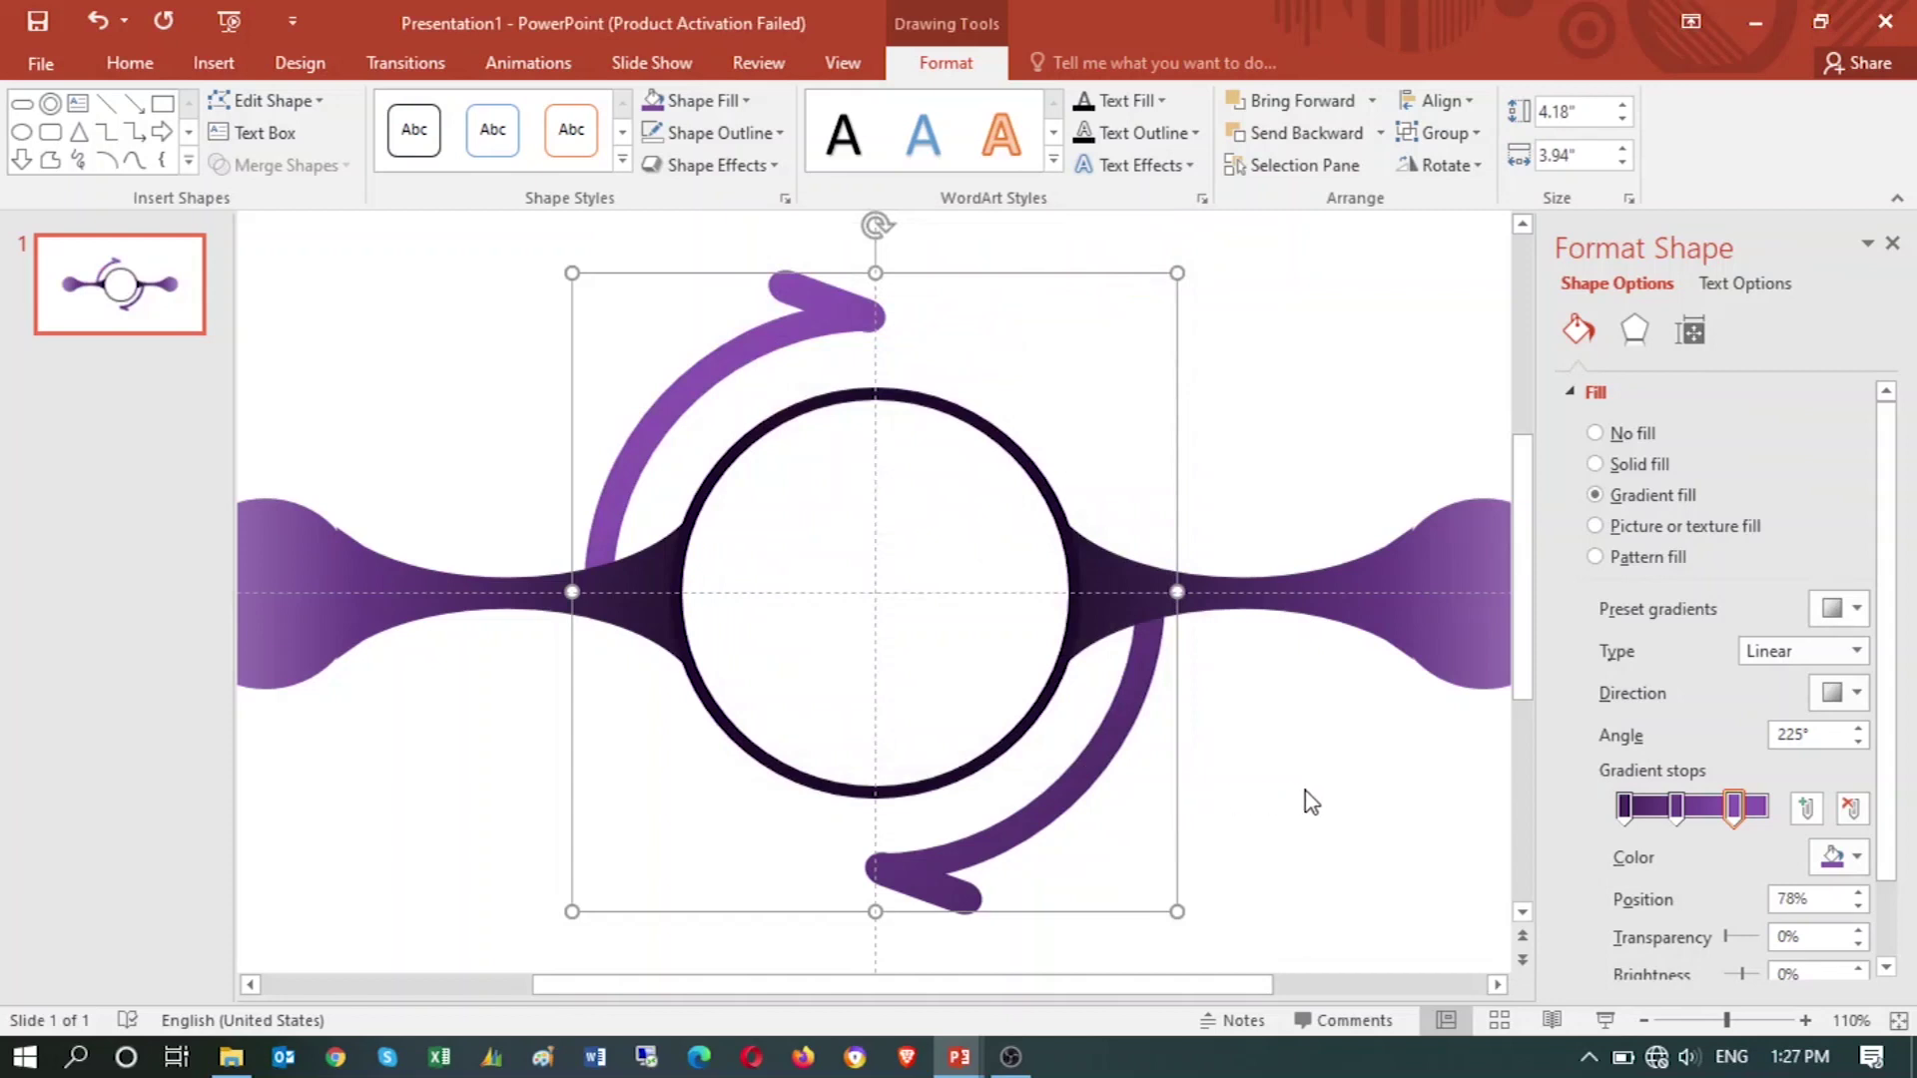
{"action": "left_click", "coordinate": [1304, 791]}
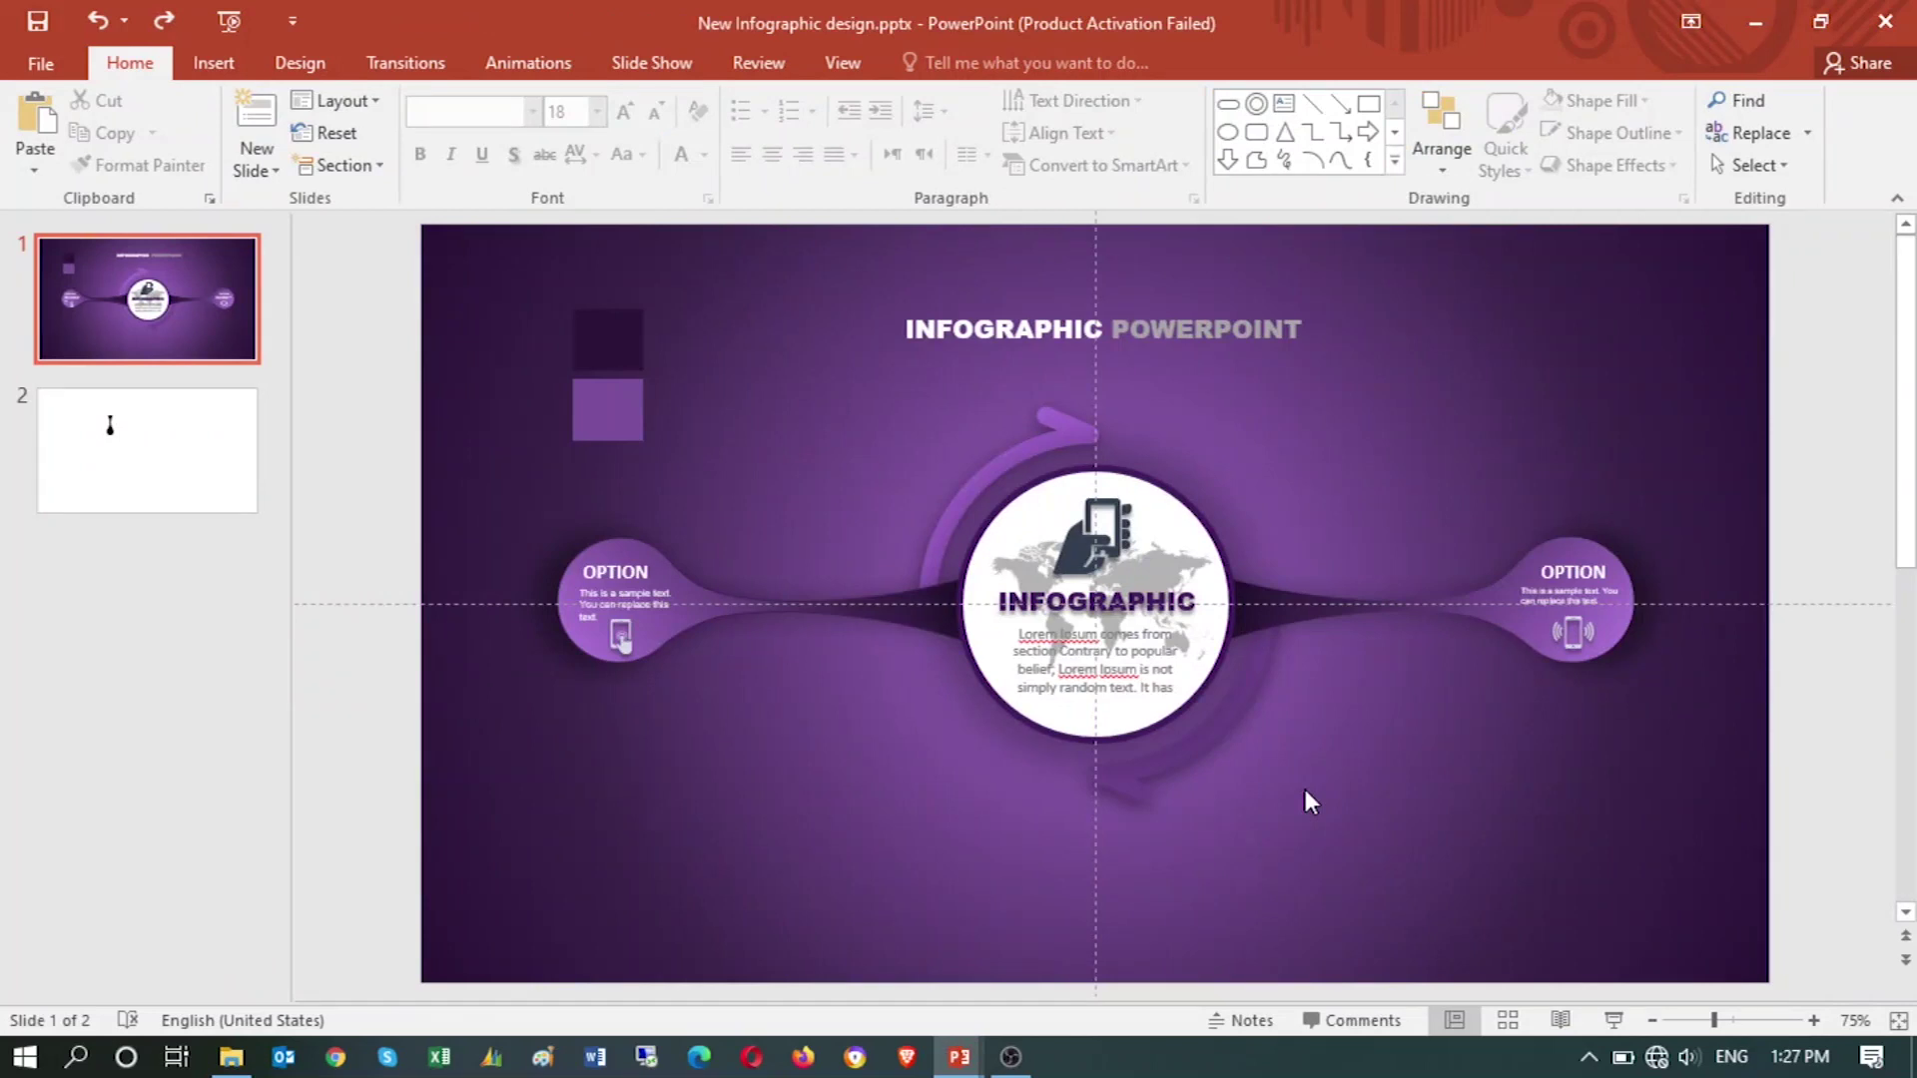
{"action": "key", "text": "alt+Tab"}
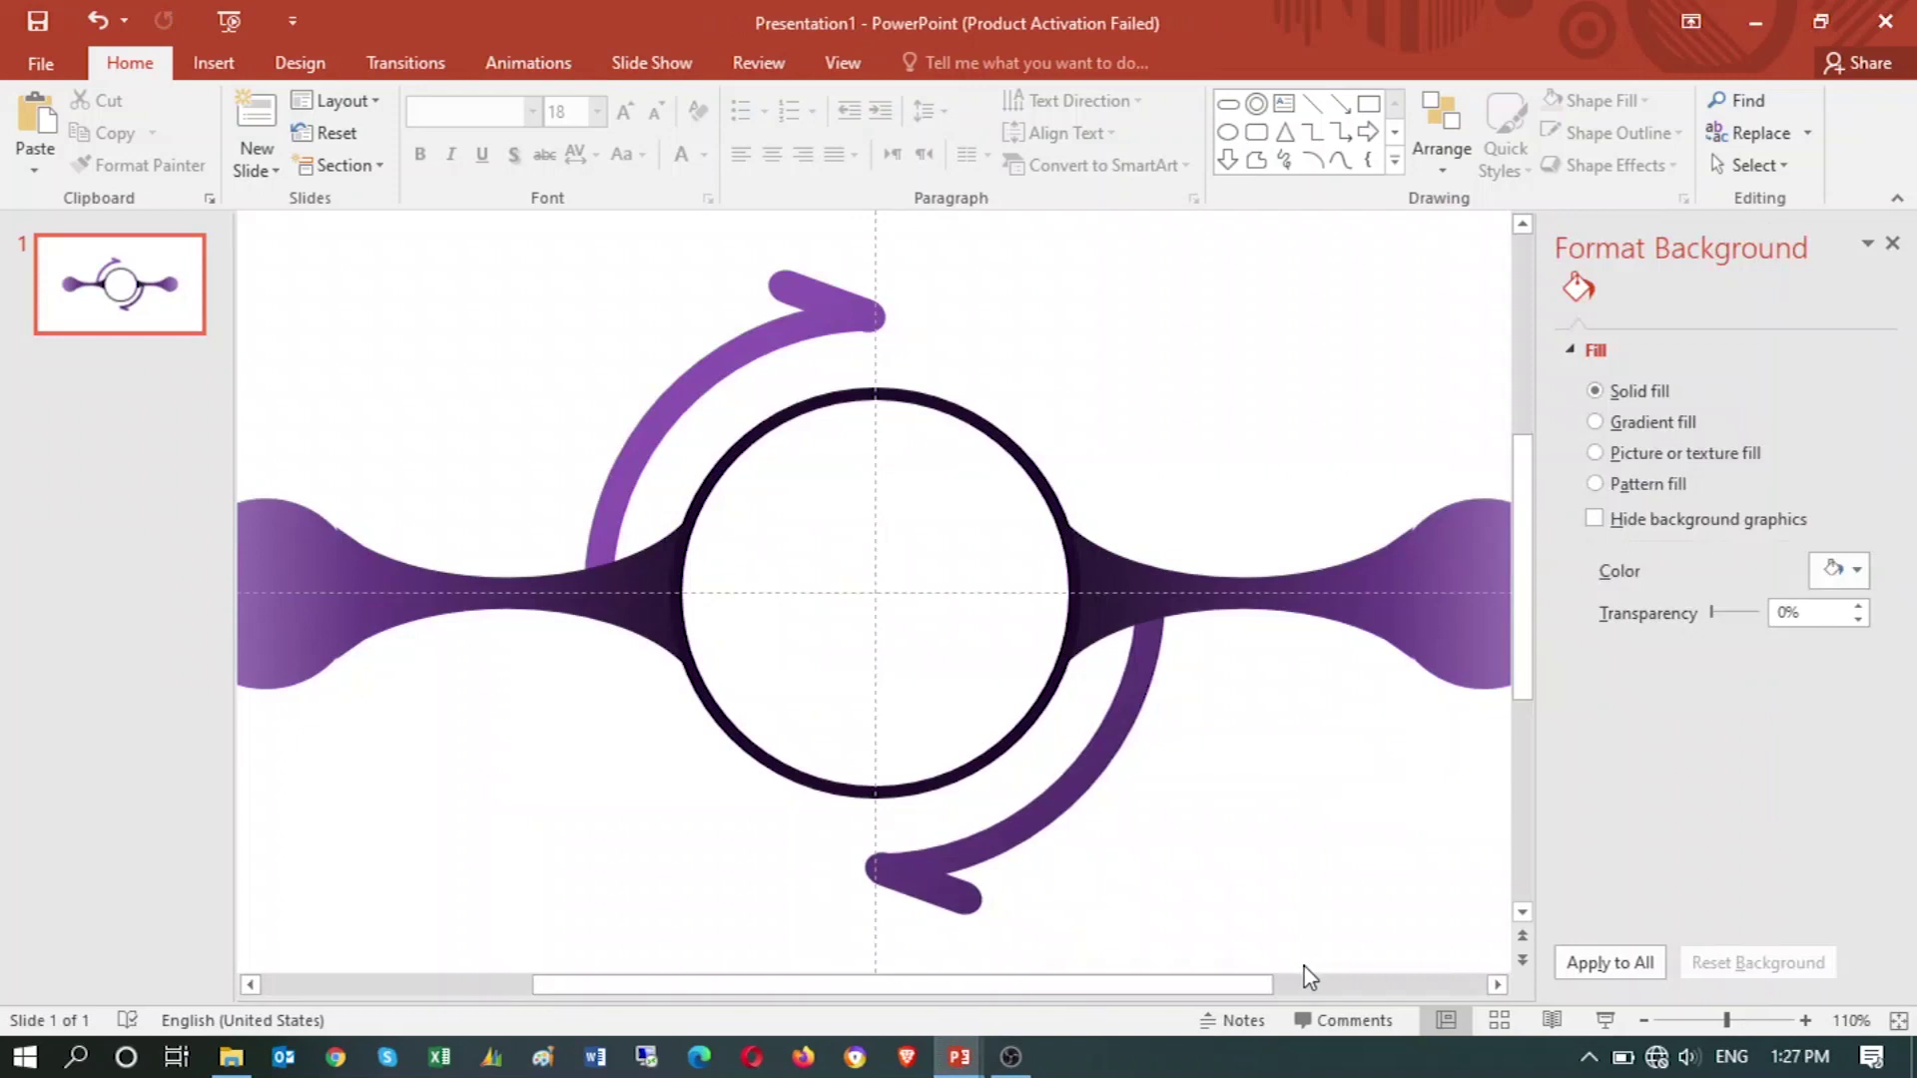
{"action": "left_click", "coordinate": [1645, 1021]}
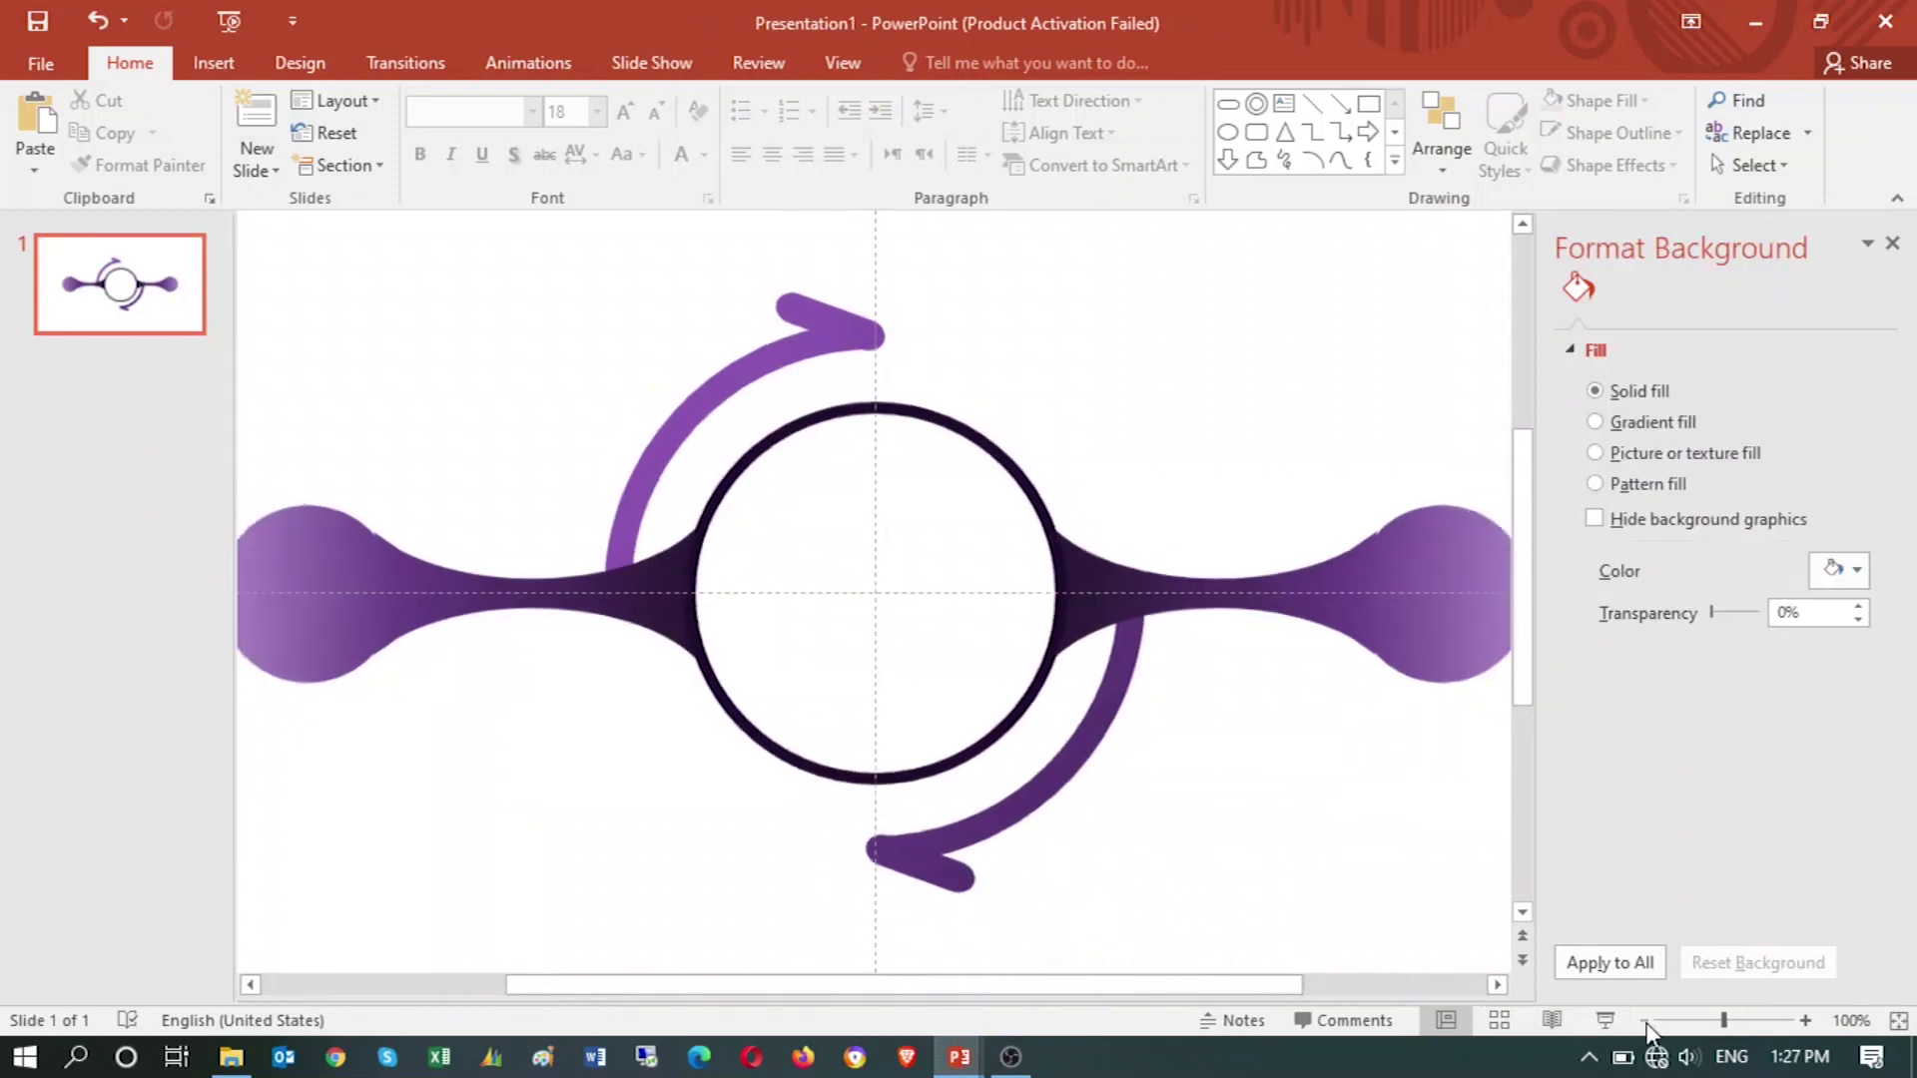
{"action": "left_click", "coordinate": [1644, 1020]}
{"action": "left_click", "coordinate": [1644, 1020]}
{"action": "left_click", "coordinate": [1645, 1020]}
{"action": "left_click", "coordinate": [1644, 1021]}
{"action": "left_click", "coordinate": [1644, 1020]}
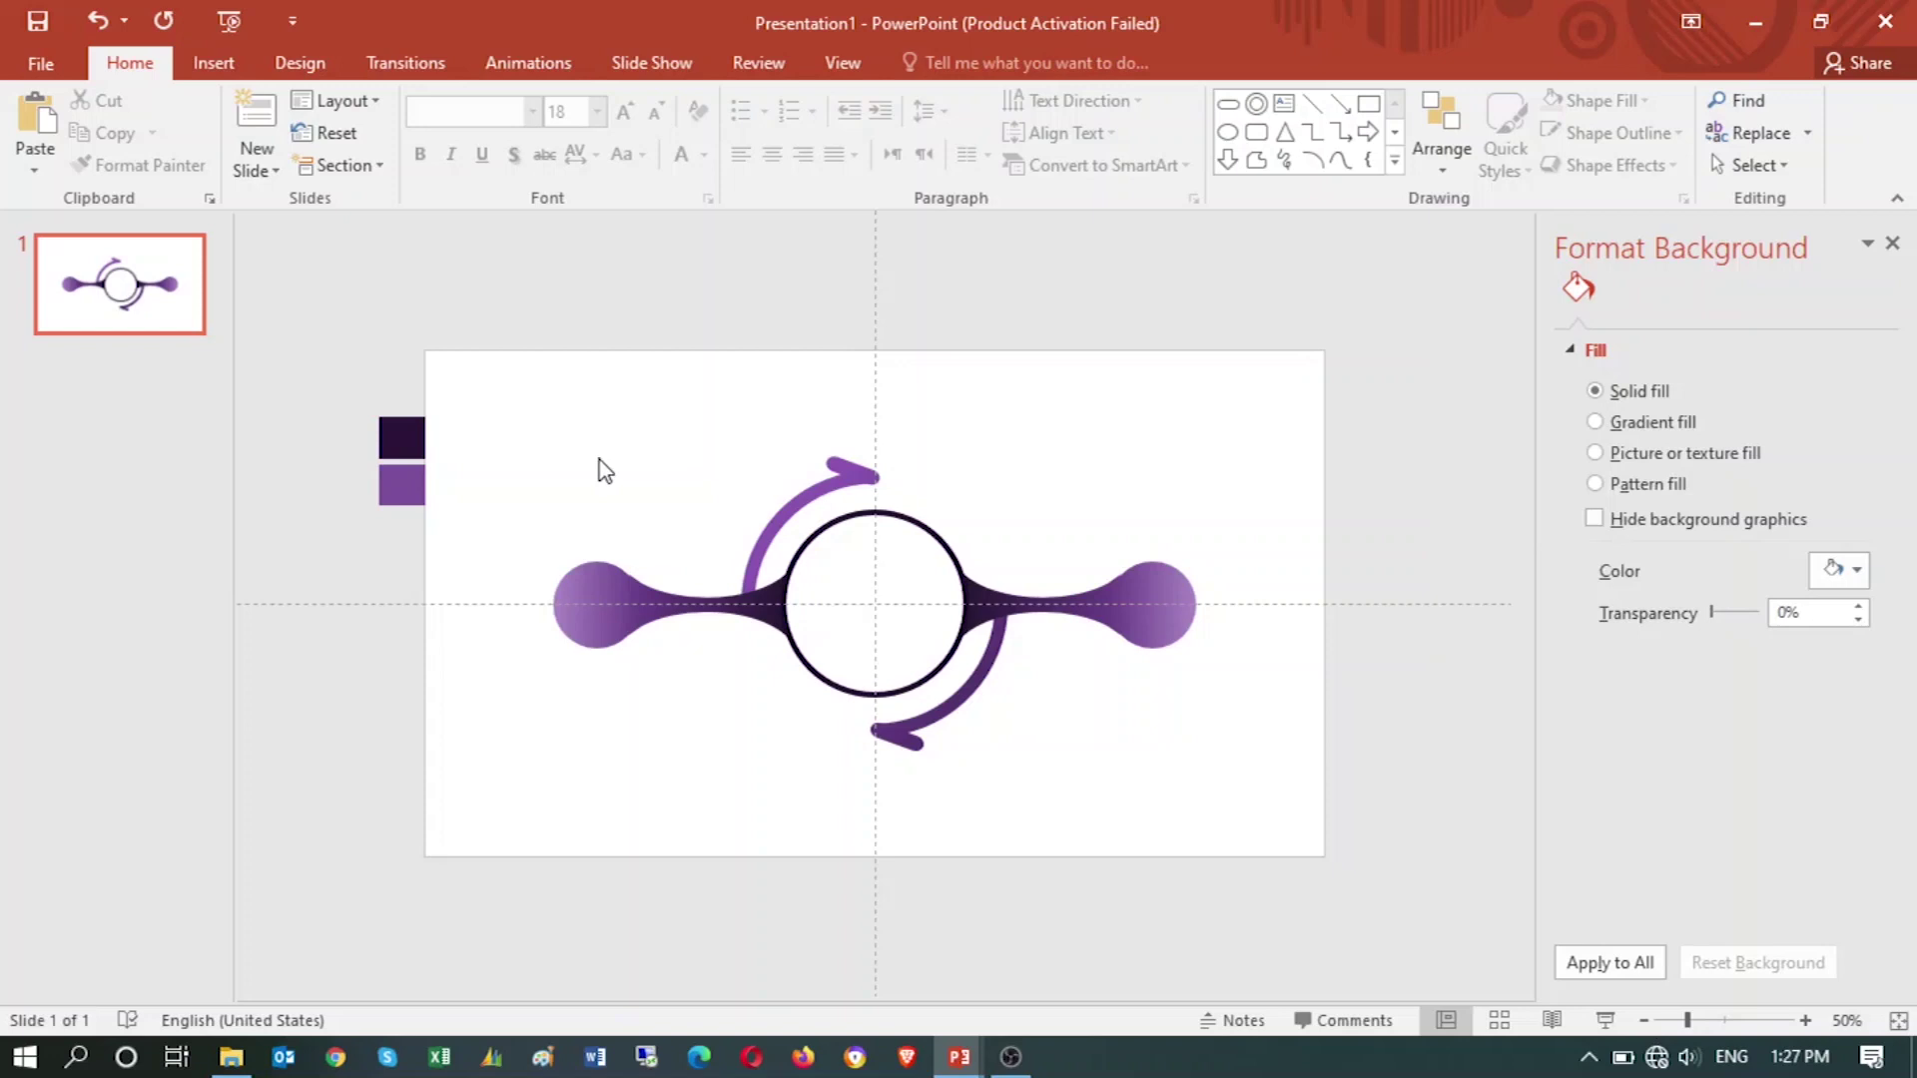
{"action": "key", "text": "alt+Tab"}
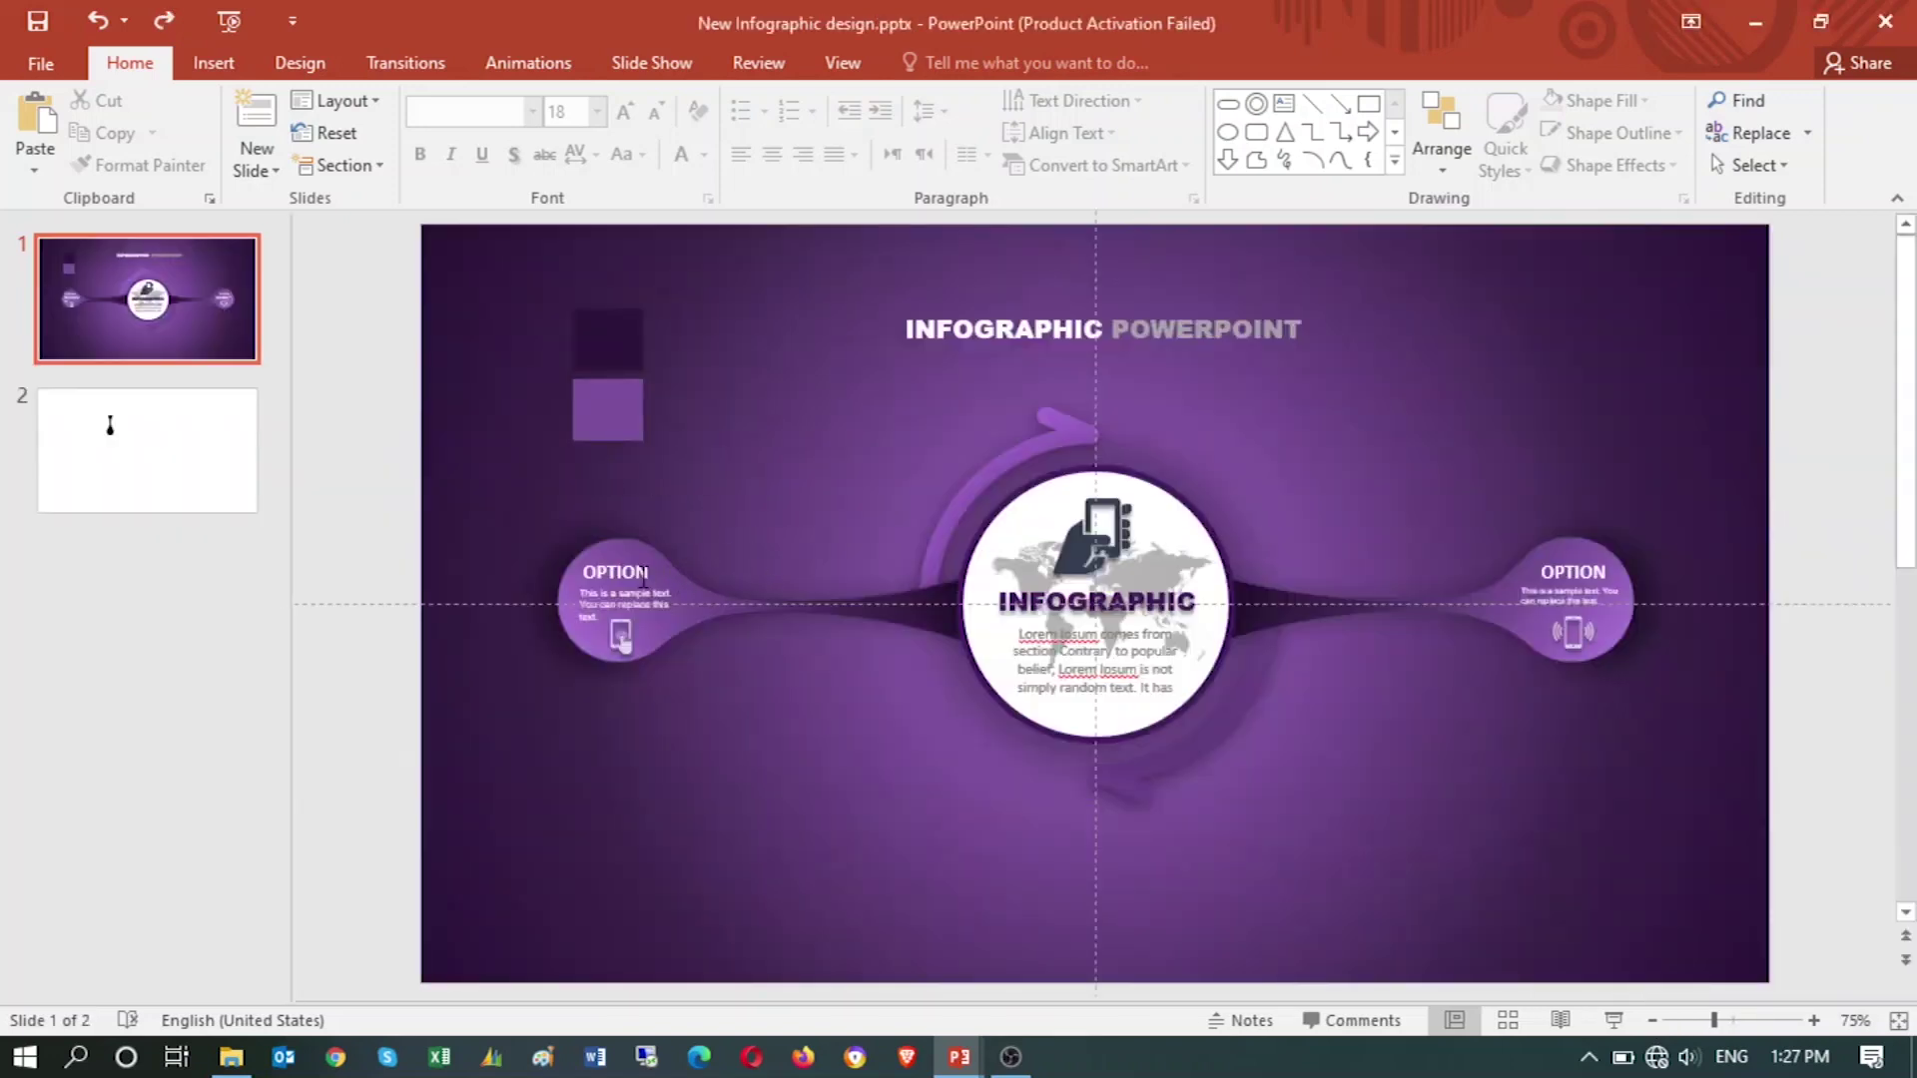
- Copy the left OPTION group from the reference and place it on Presentation1's left circle
{"action": "left_click", "coordinate": [638, 579]}
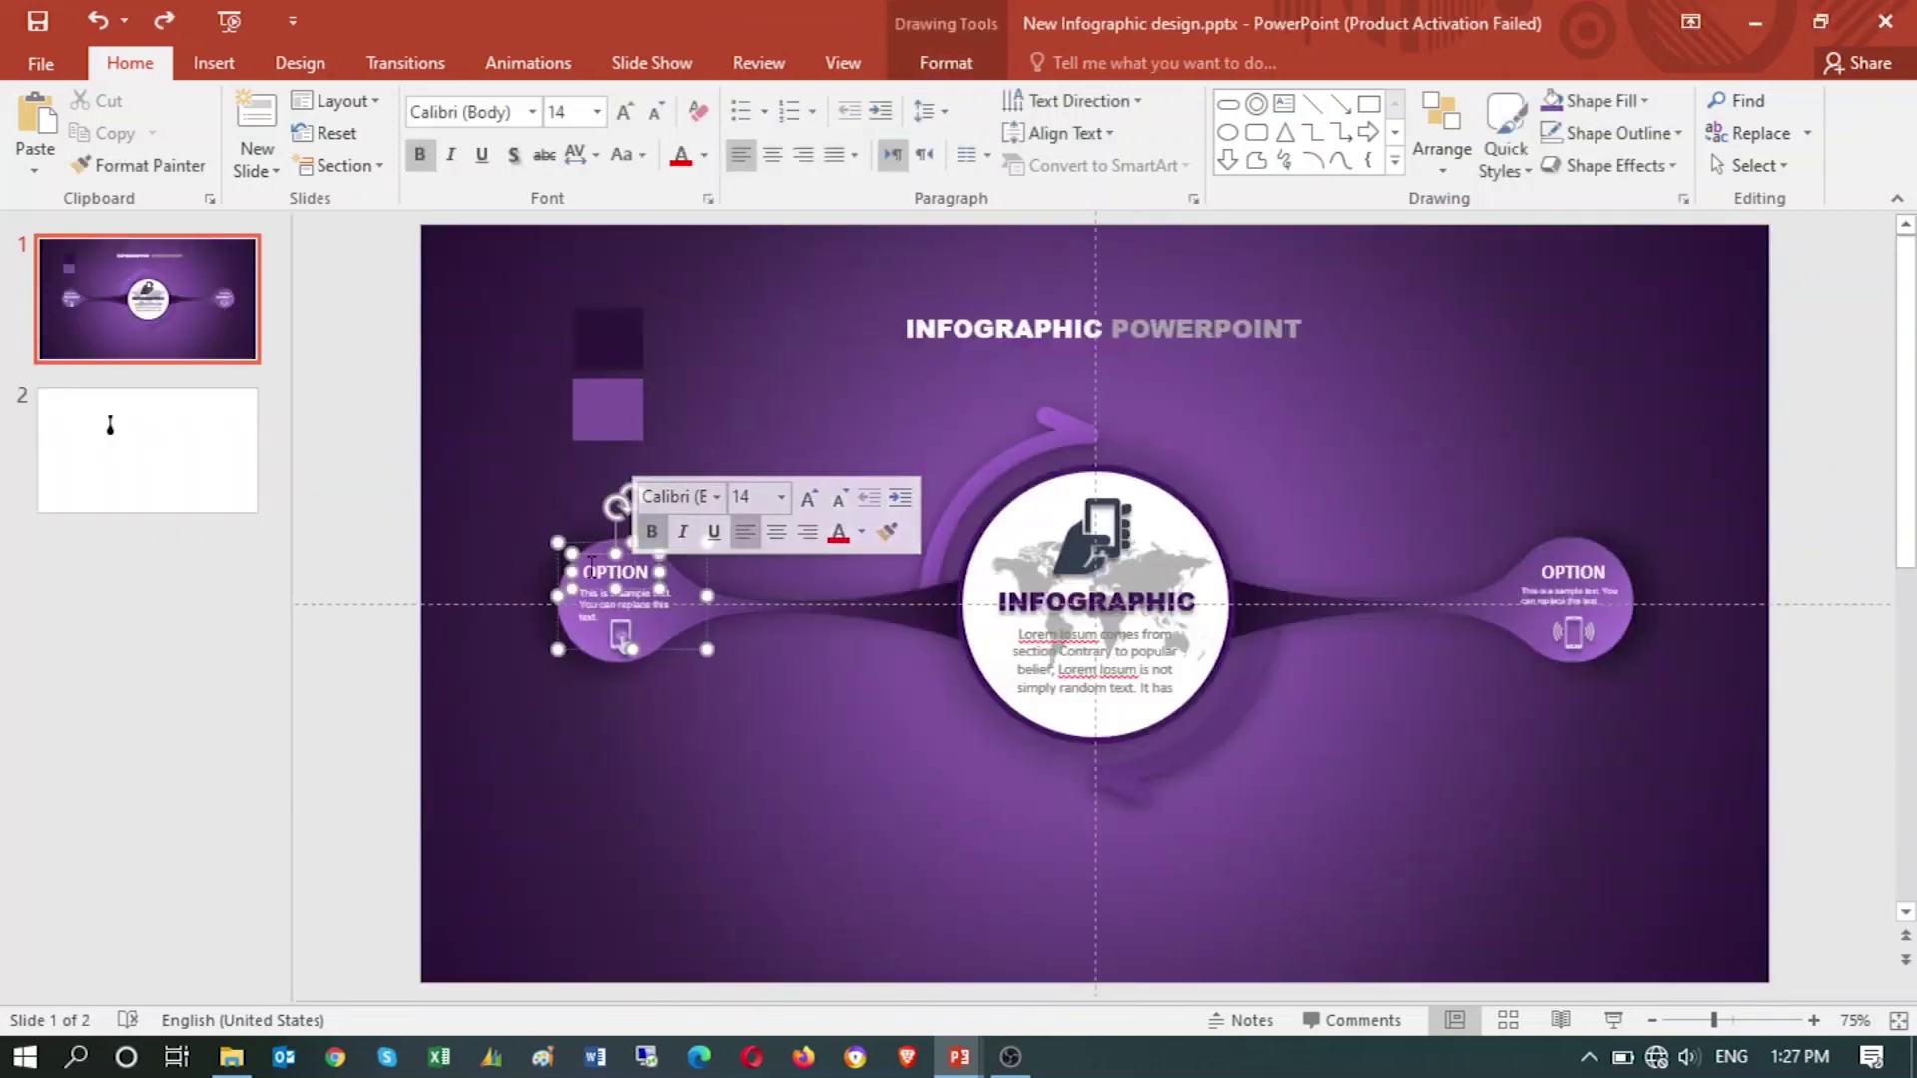
{"action": "left_click", "coordinate": [557, 542]}
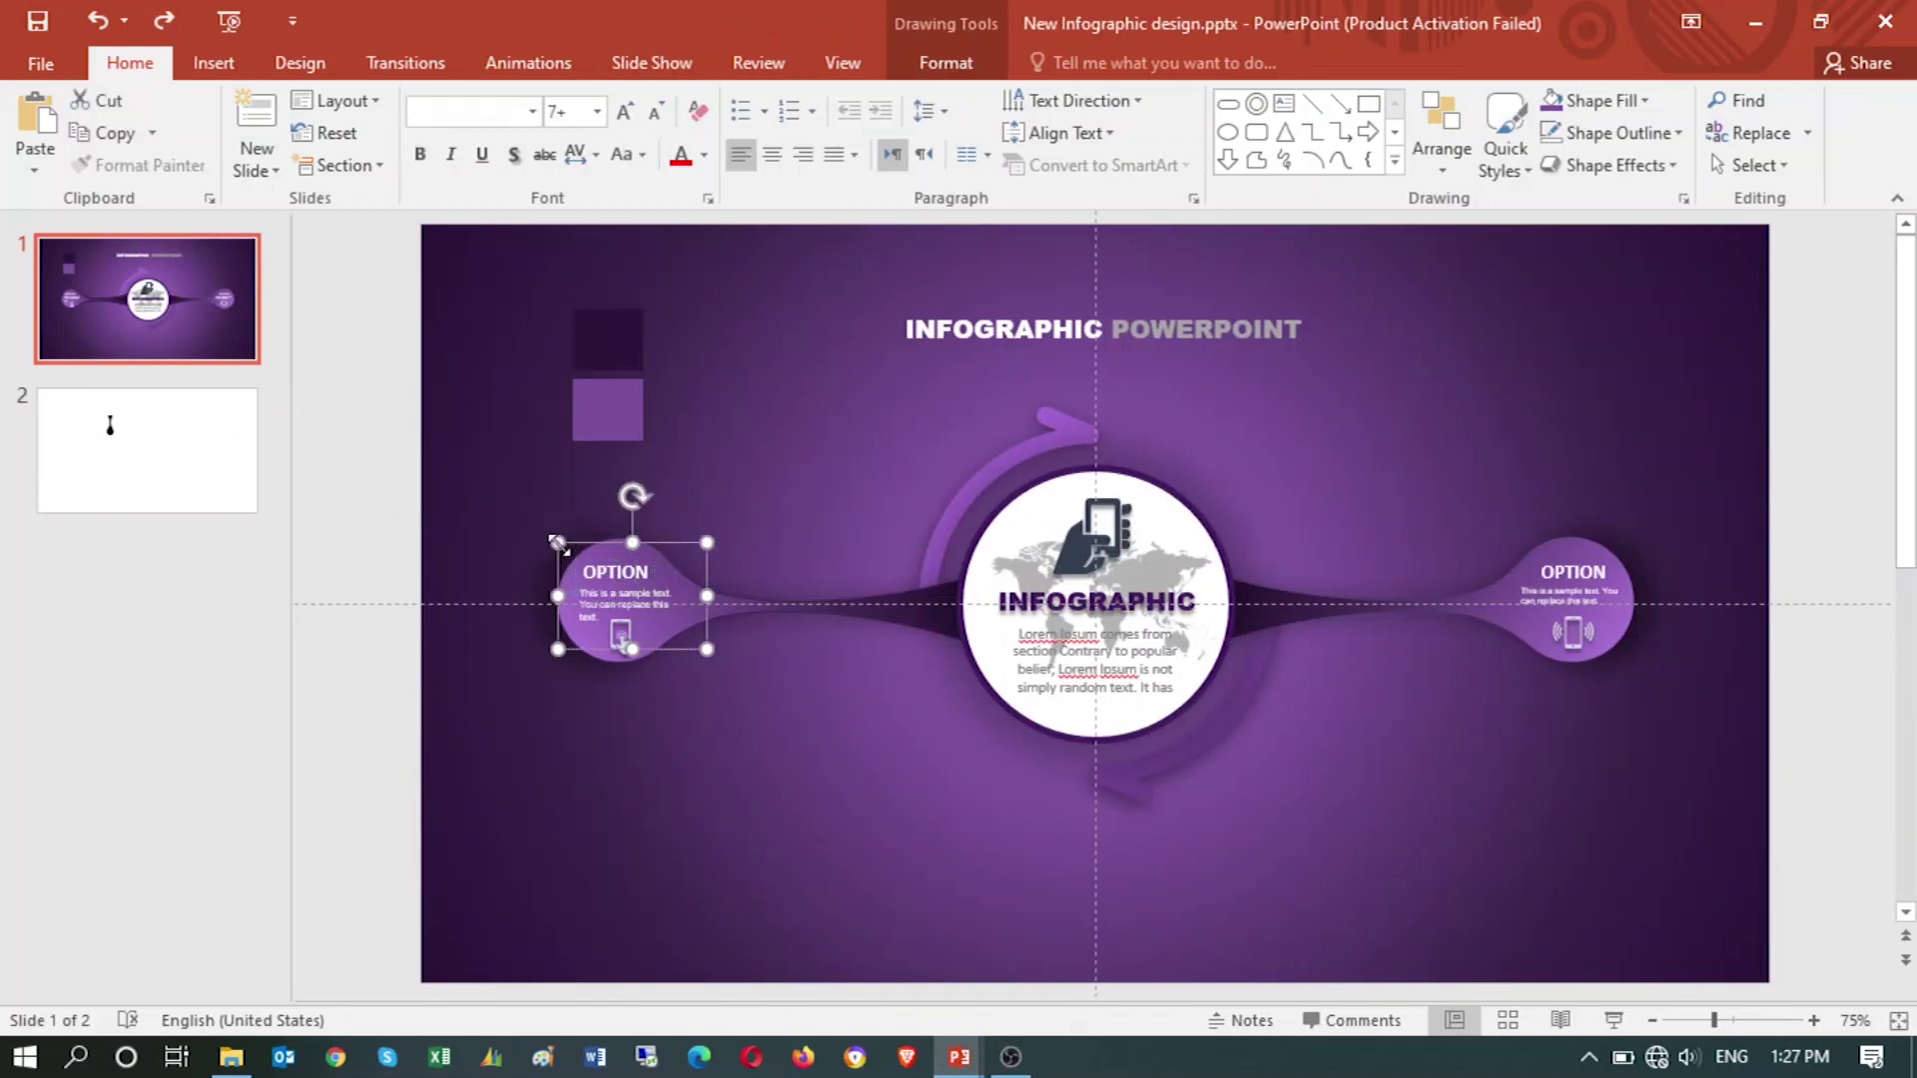
{"action": "key", "text": "alt+Tab"}
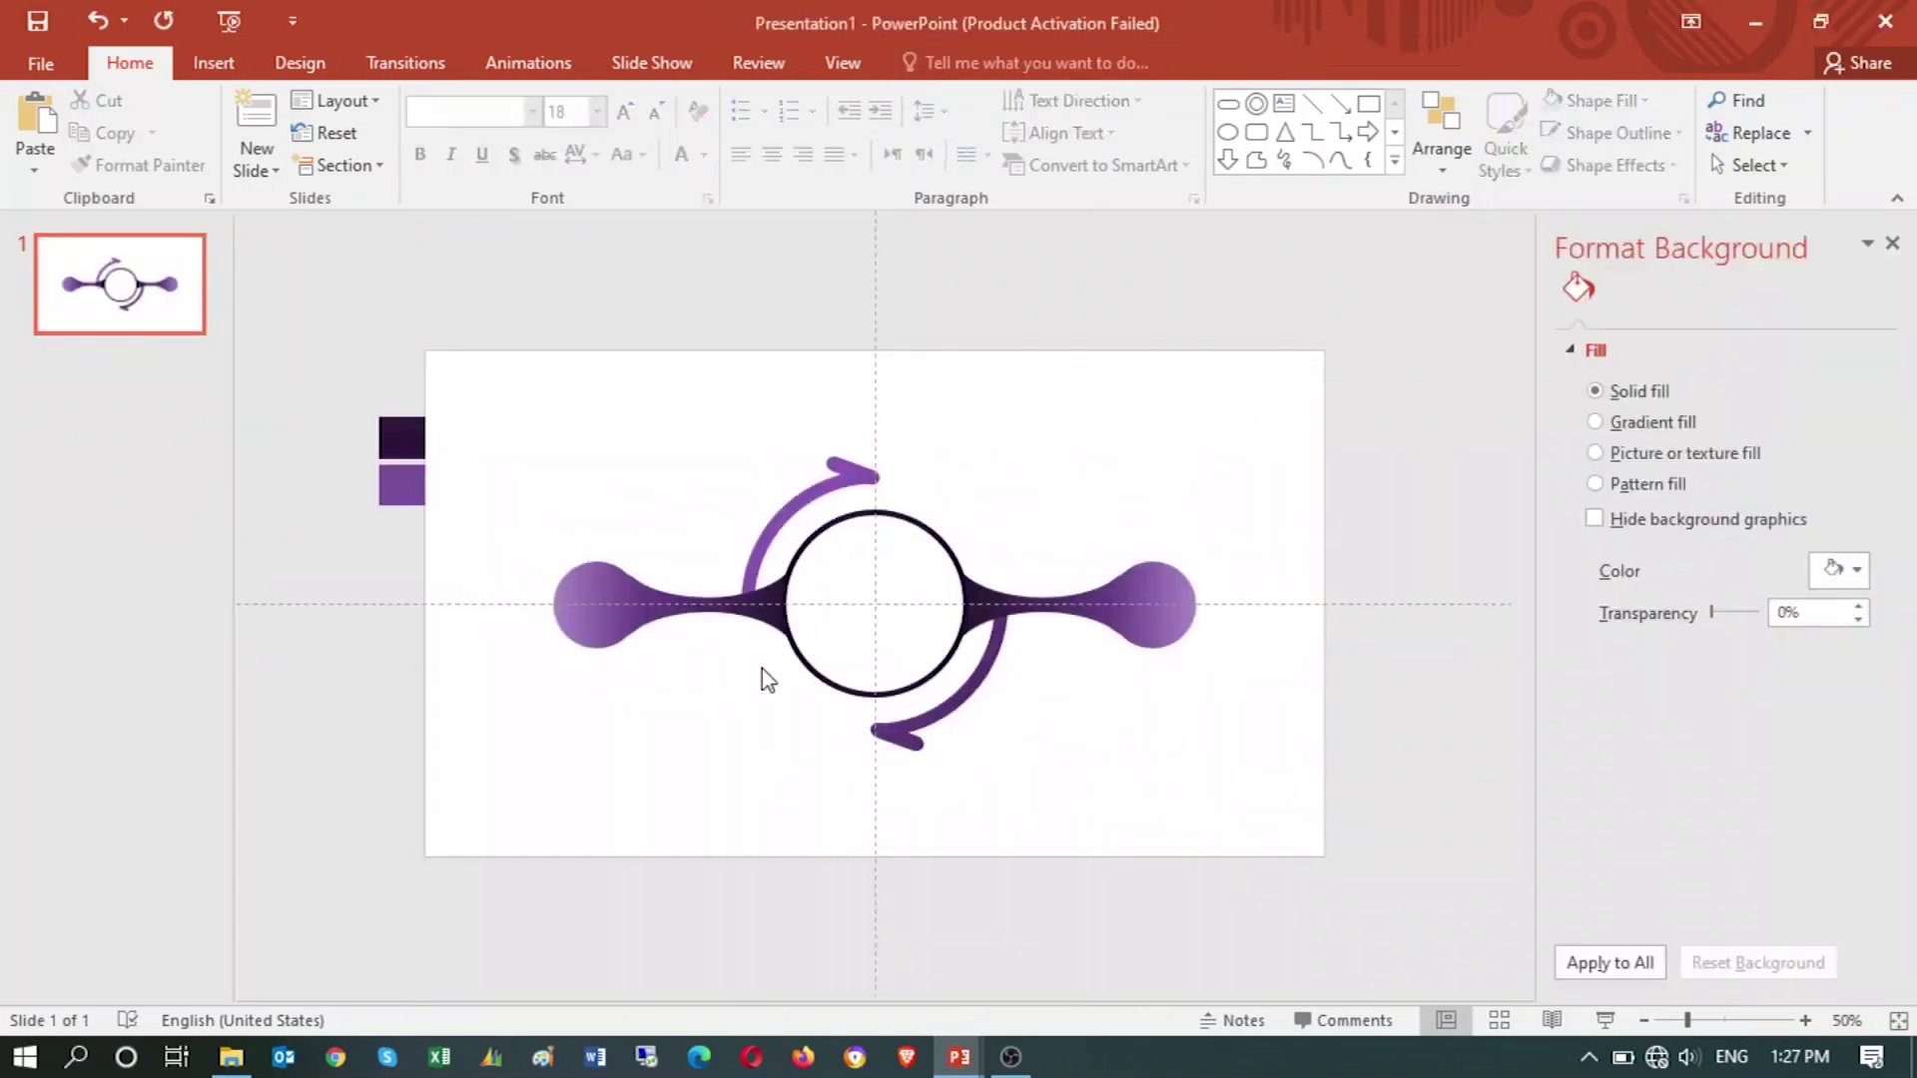
{"action": "key", "text": "ctrl+v"}
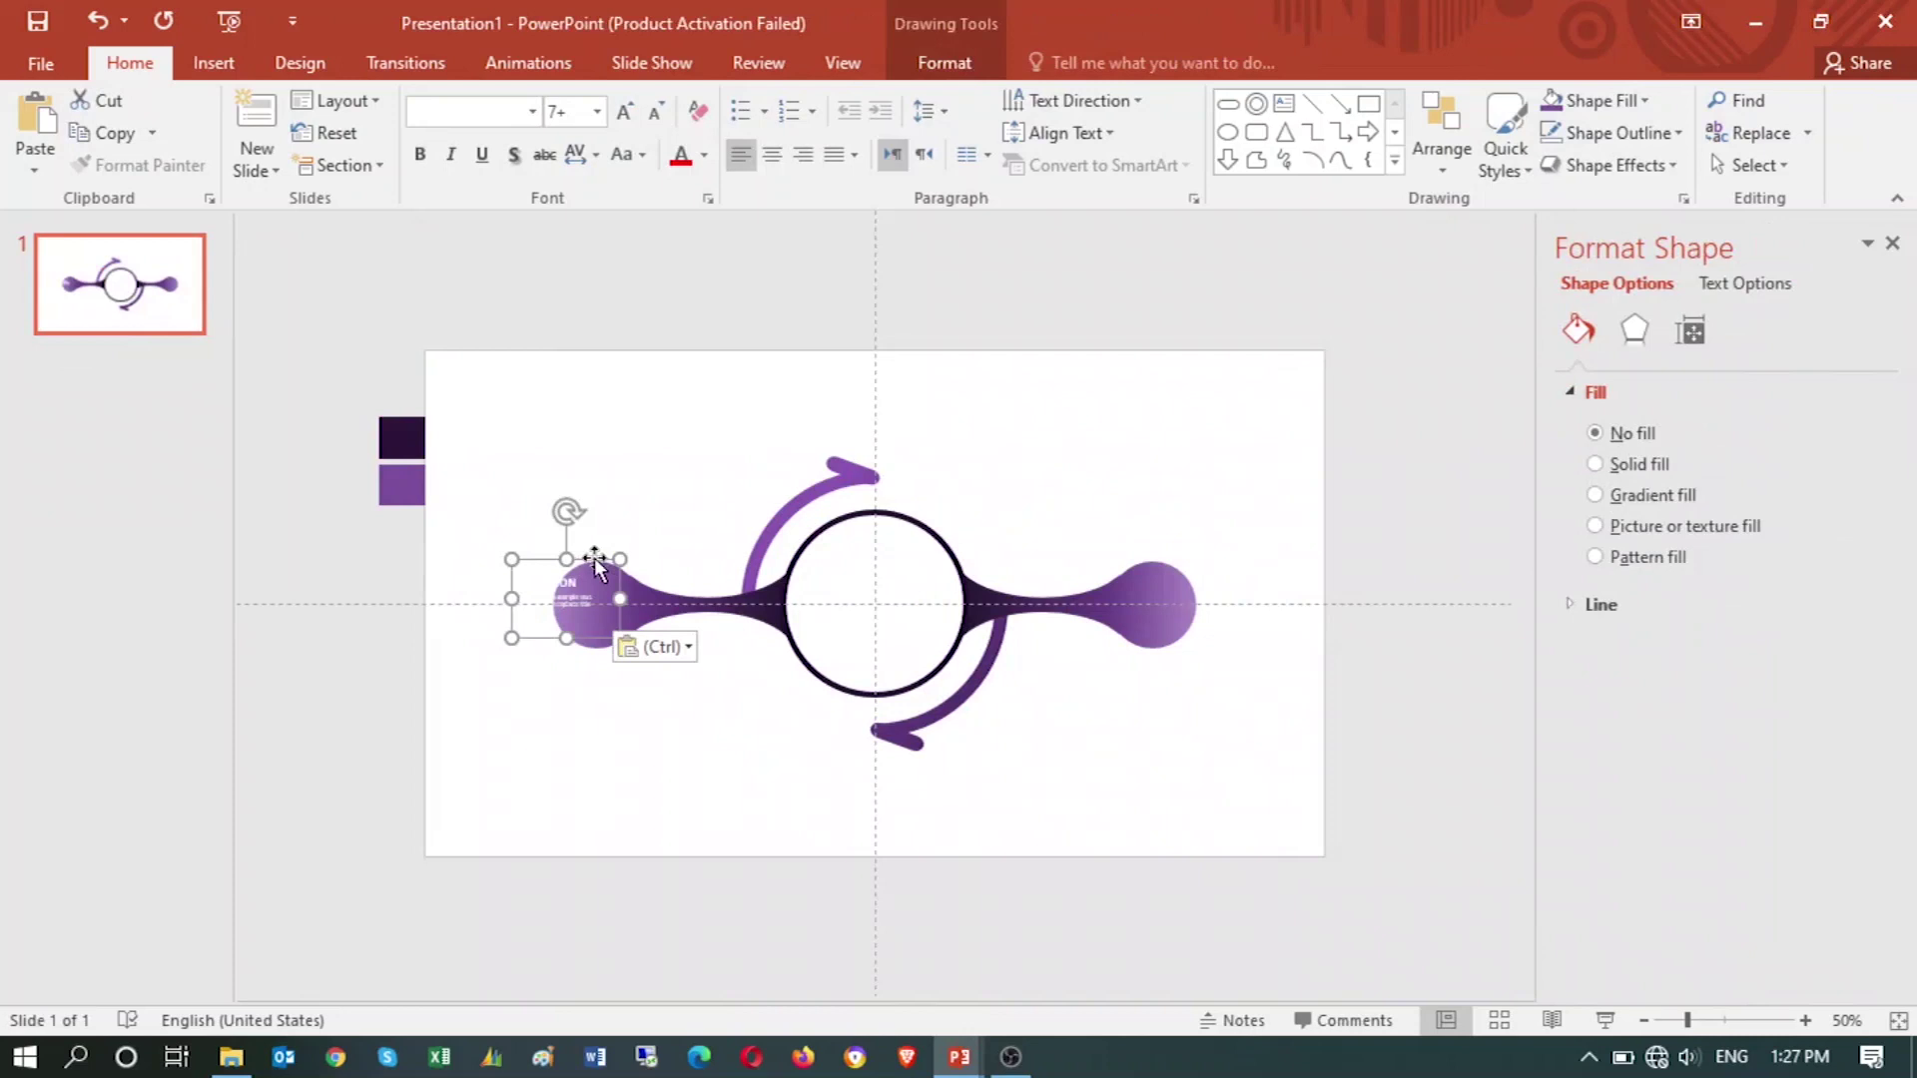
{"action": "left_click_drag", "start_coordinate": [599, 557], "coordinate": [624, 556]}
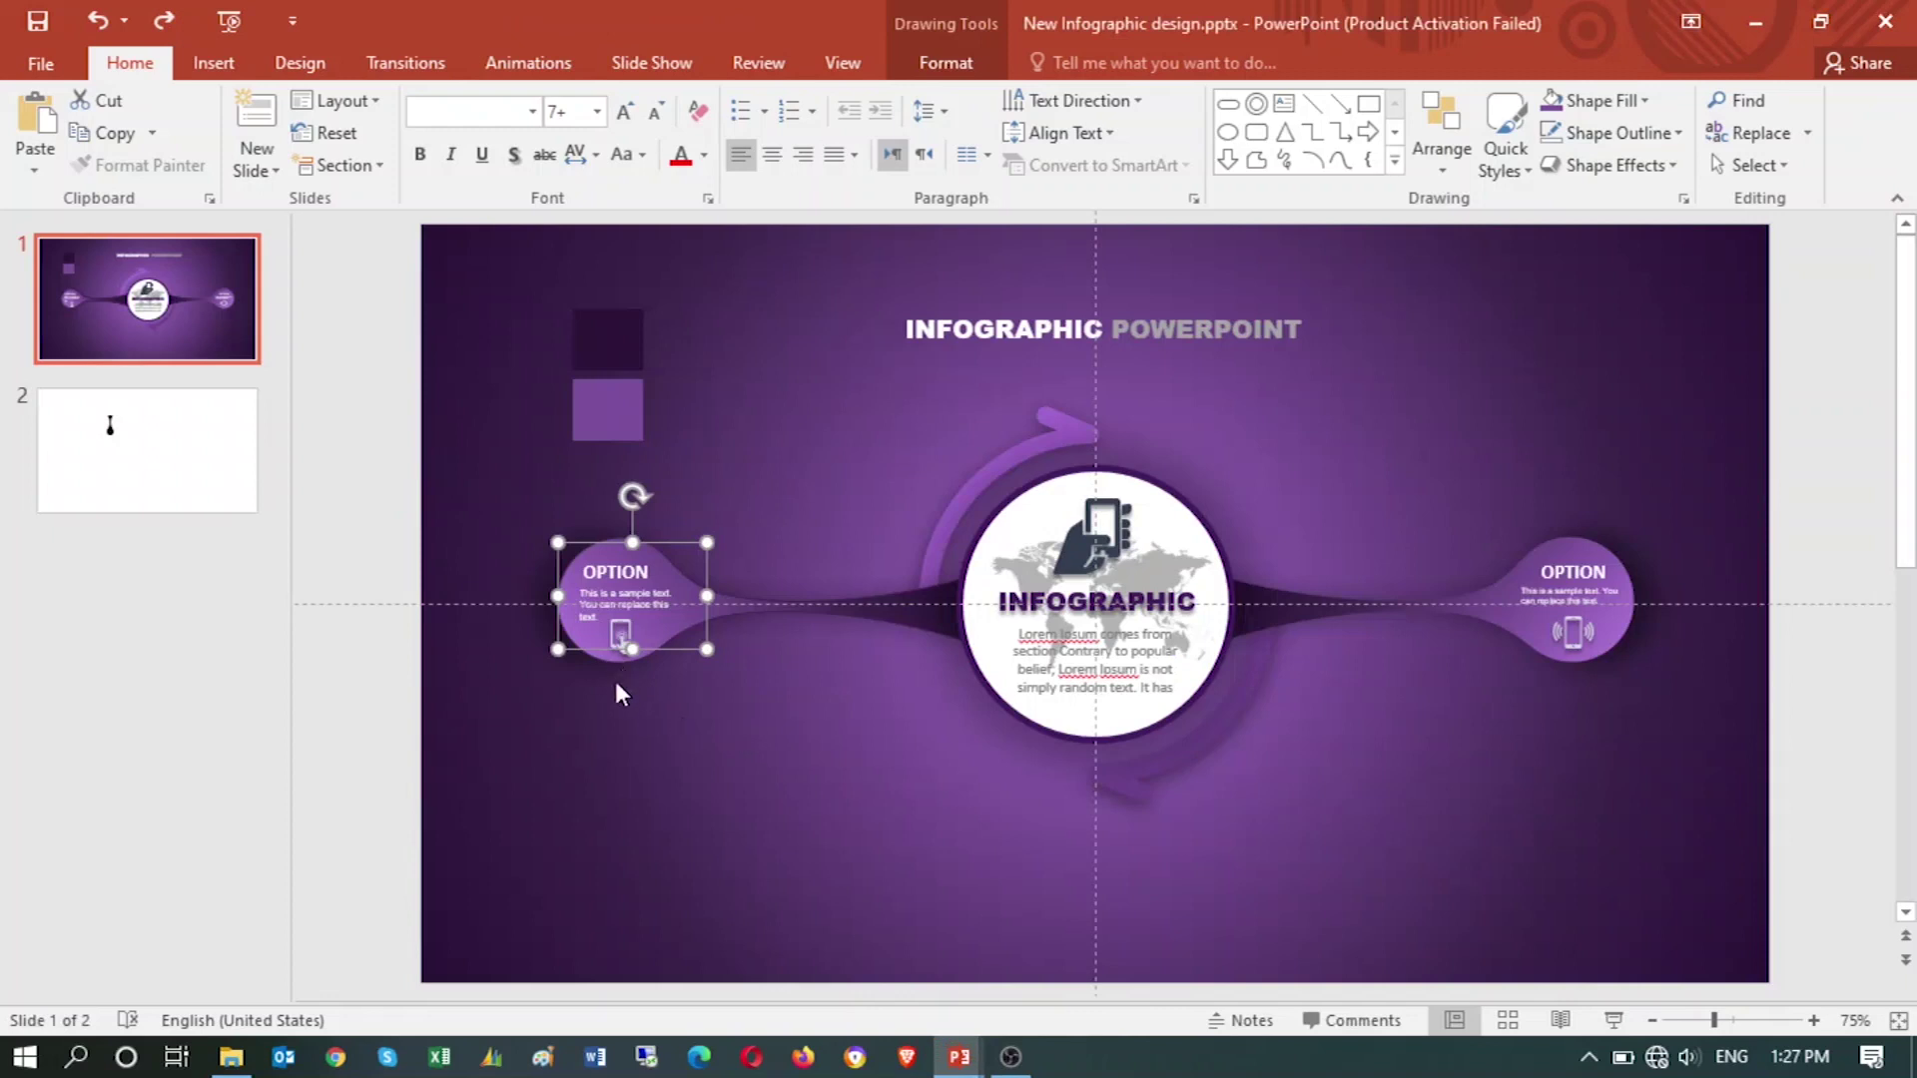
- Paste the phone icon into the left bubble and nudge it into position
{"action": "left_click", "coordinate": [621, 694]}
{"action": "left_click", "coordinate": [620, 642]}
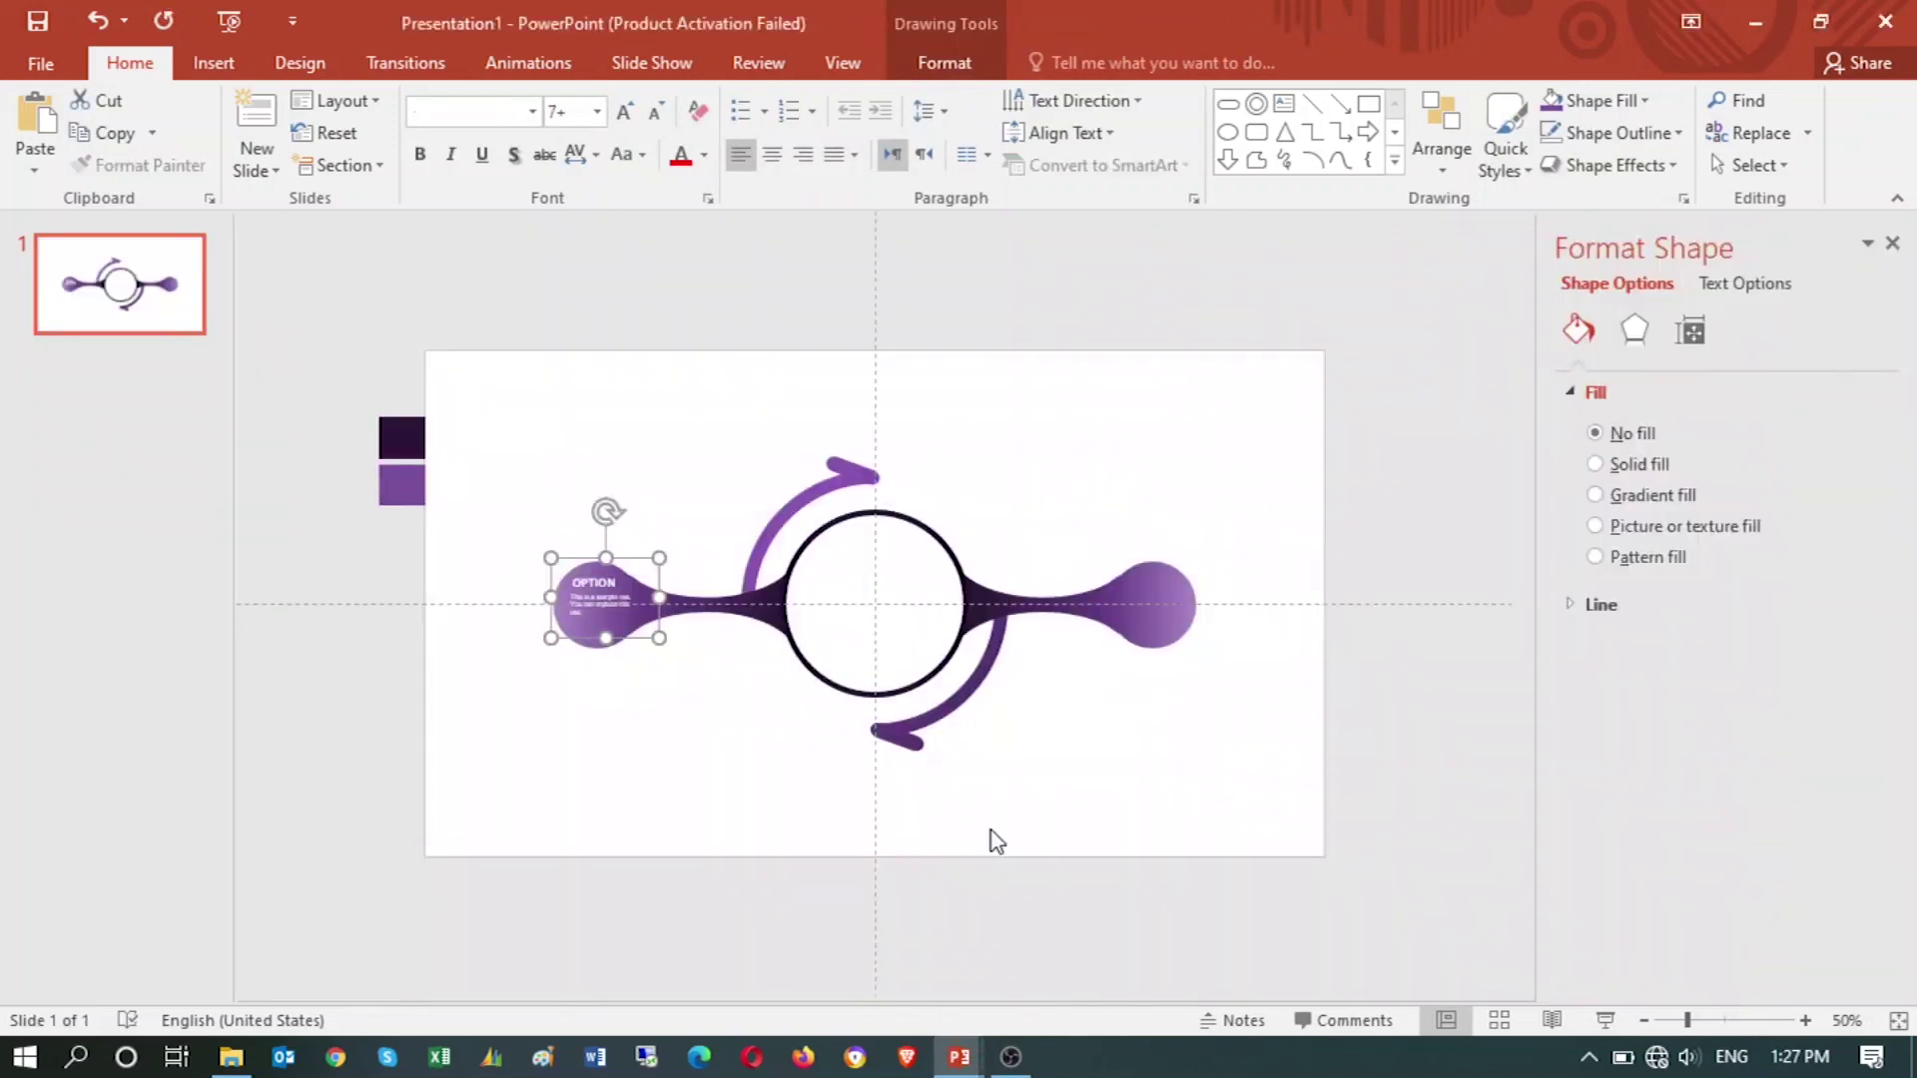
{"action": "key", "text": "ctrl+v"}
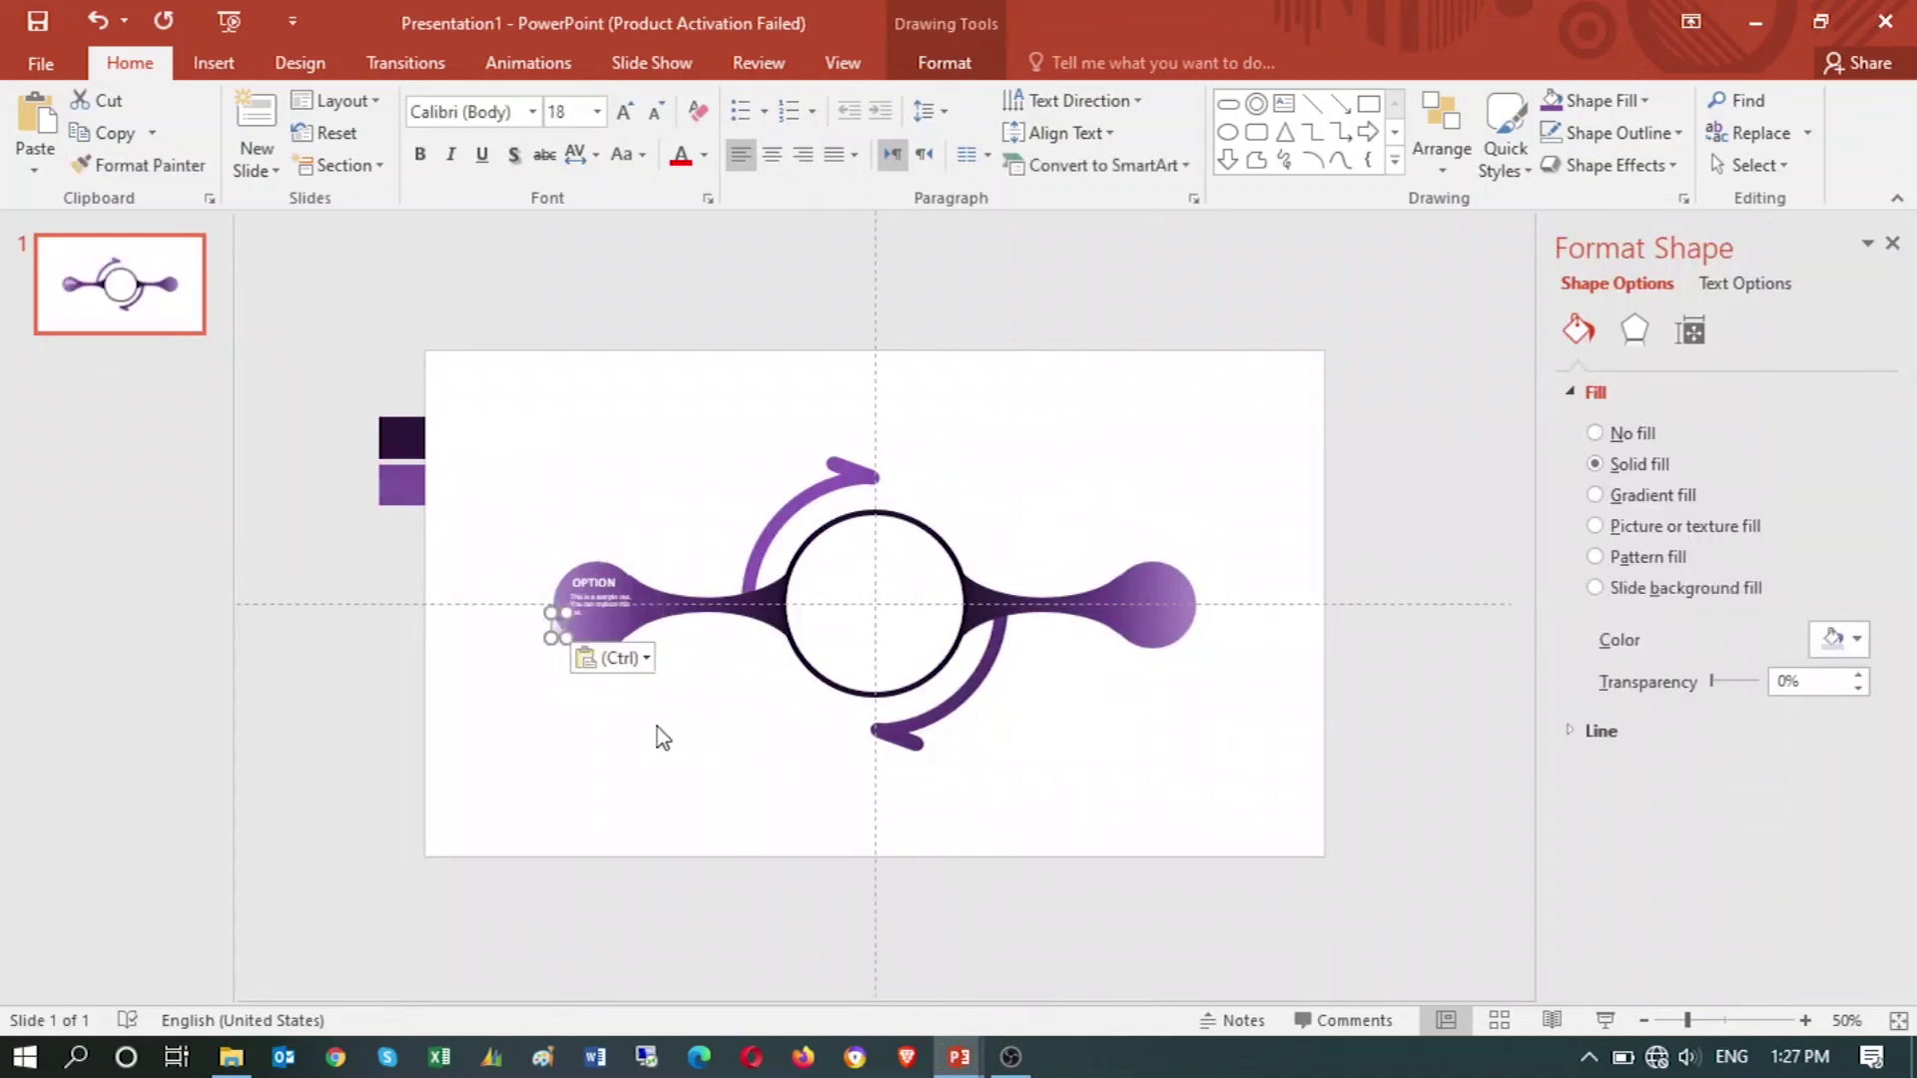
{"action": "key", "text": "Right"}
{"action": "key", "text": "Right"}
{"action": "key", "text": "Right"}
{"action": "key", "text": "Right"}
{"action": "key", "text": "Right"}
{"action": "key", "text": "Right"}
{"action": "key", "text": "Right"}
{"action": "key", "text": "Left"}
{"action": "key", "text": "Left"}
{"action": "key", "text": "Left"}
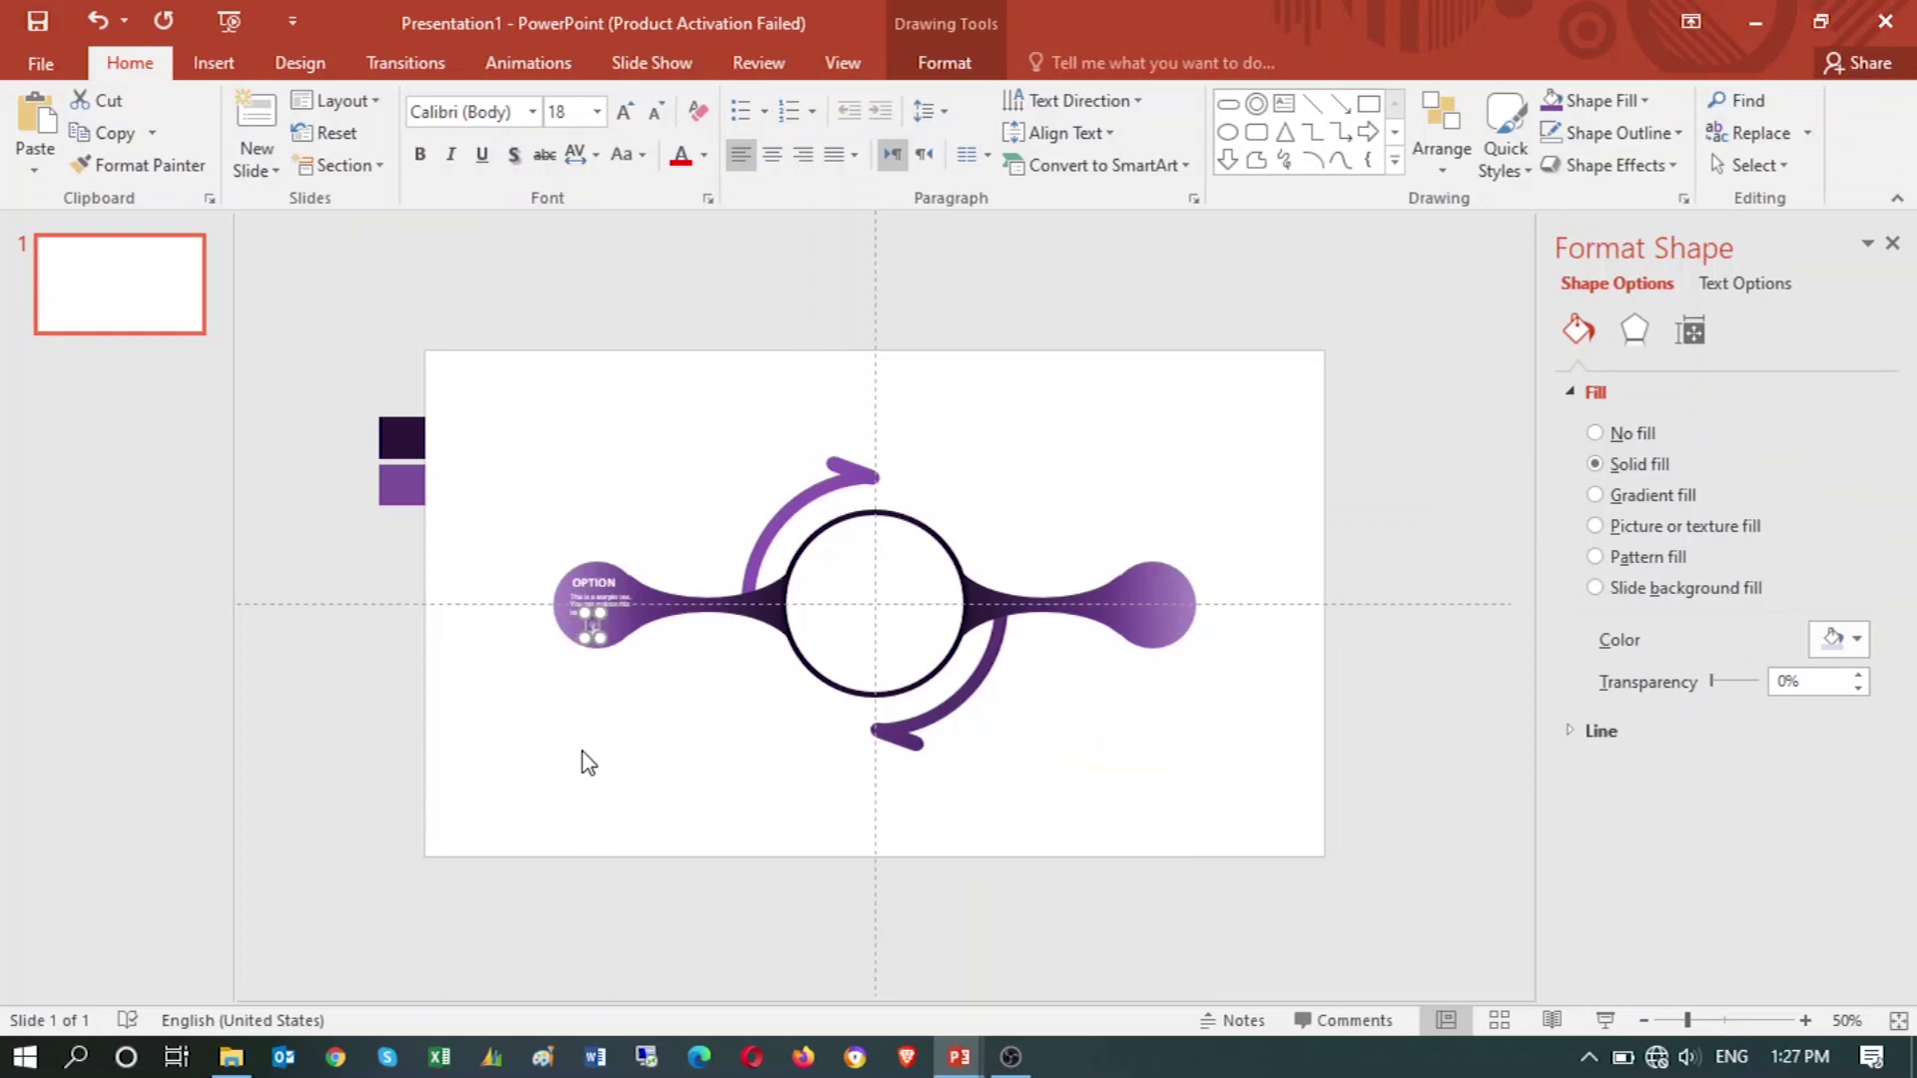
{"action": "left_click", "coordinate": [661, 693]}
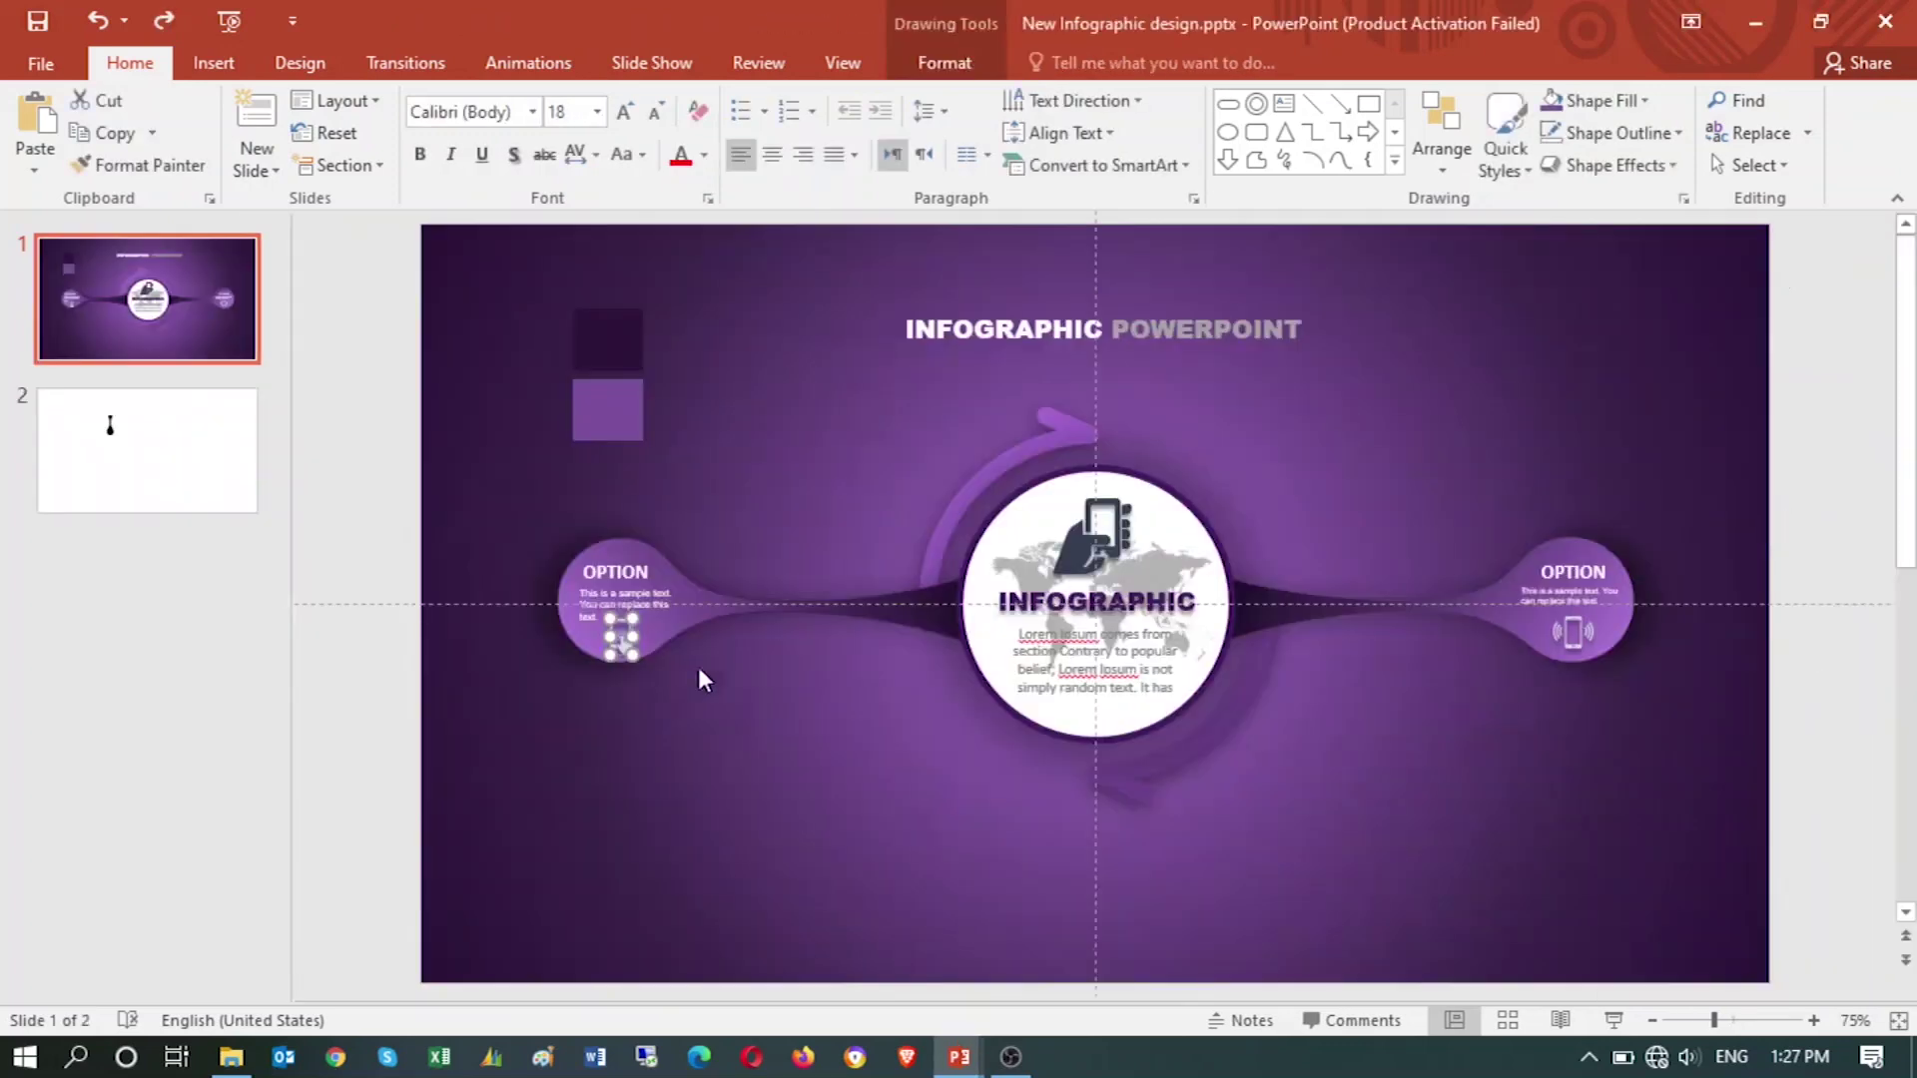
{"action": "left_click", "coordinate": [1576, 637]}
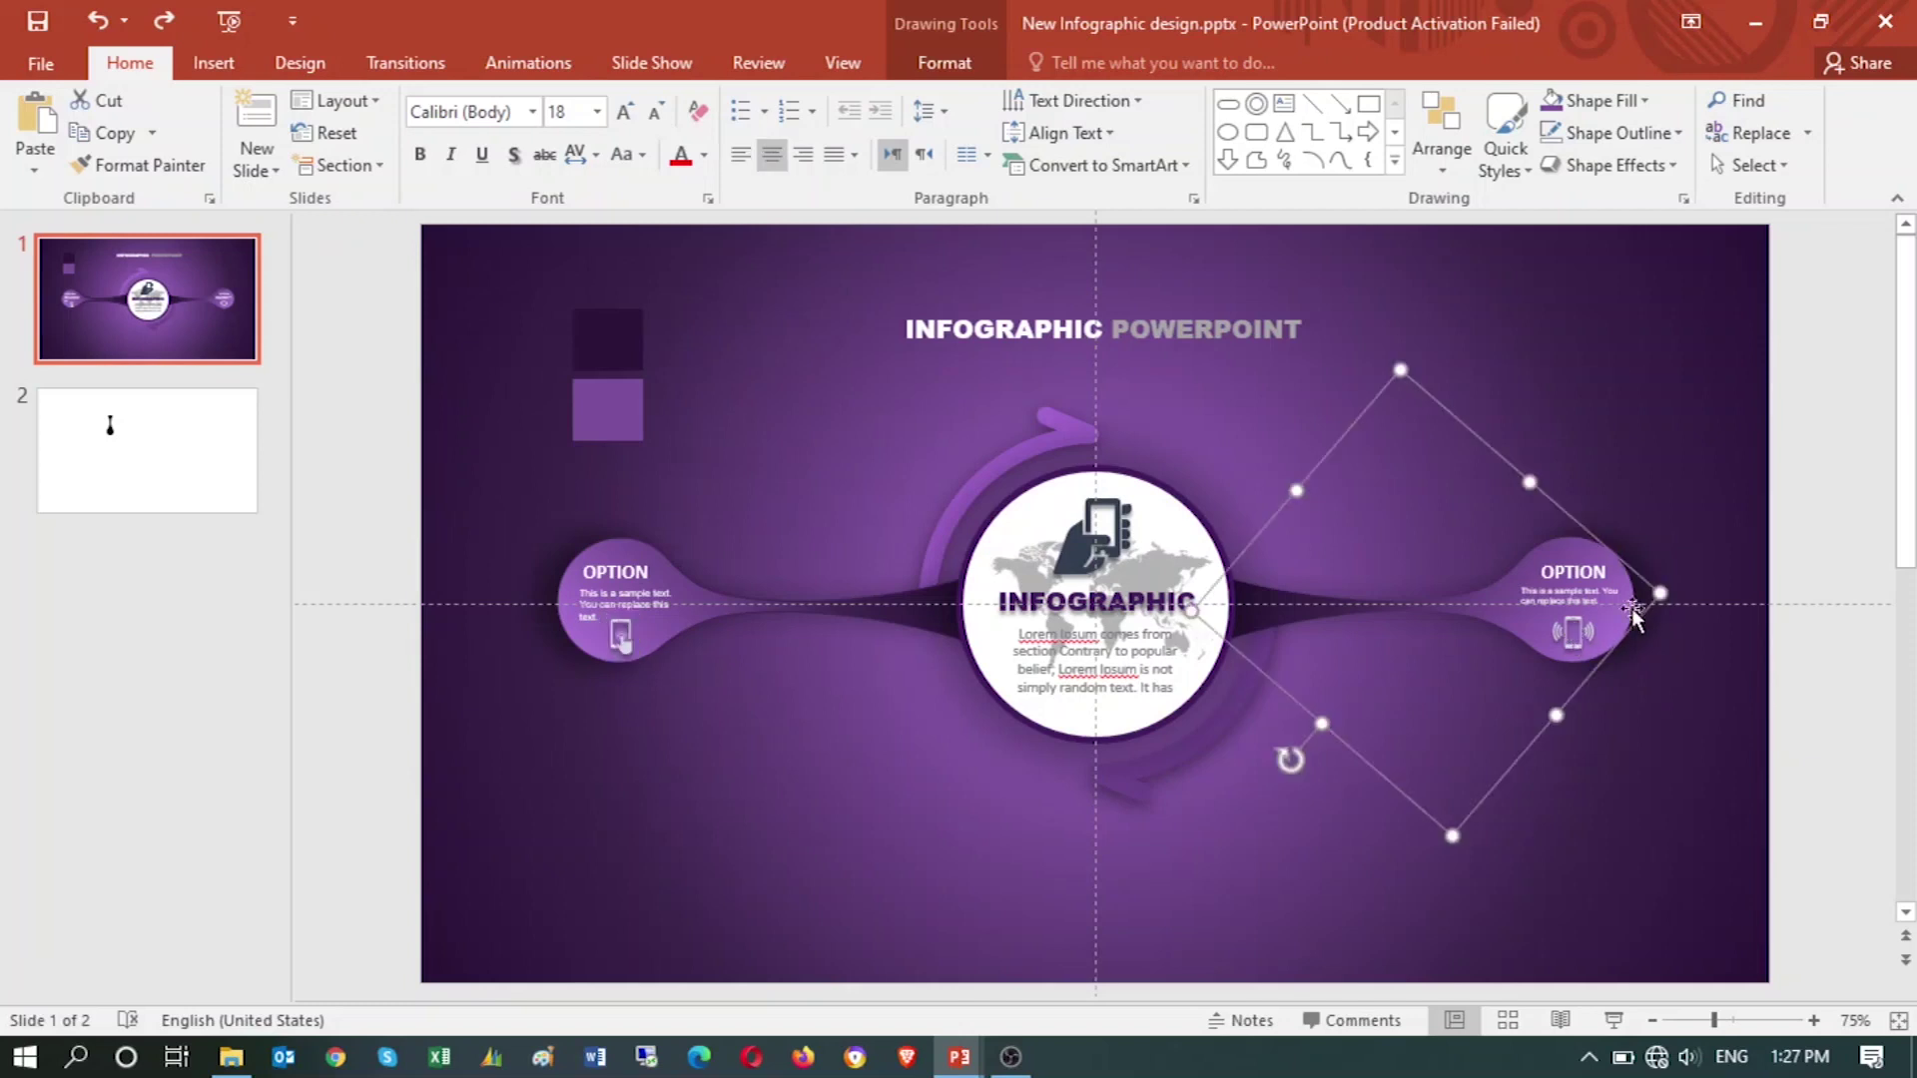
- Paste the right bubble's icon into Presentation1 and nudge it left into the bubble
{"action": "right_click", "coordinate": [1658, 593]}
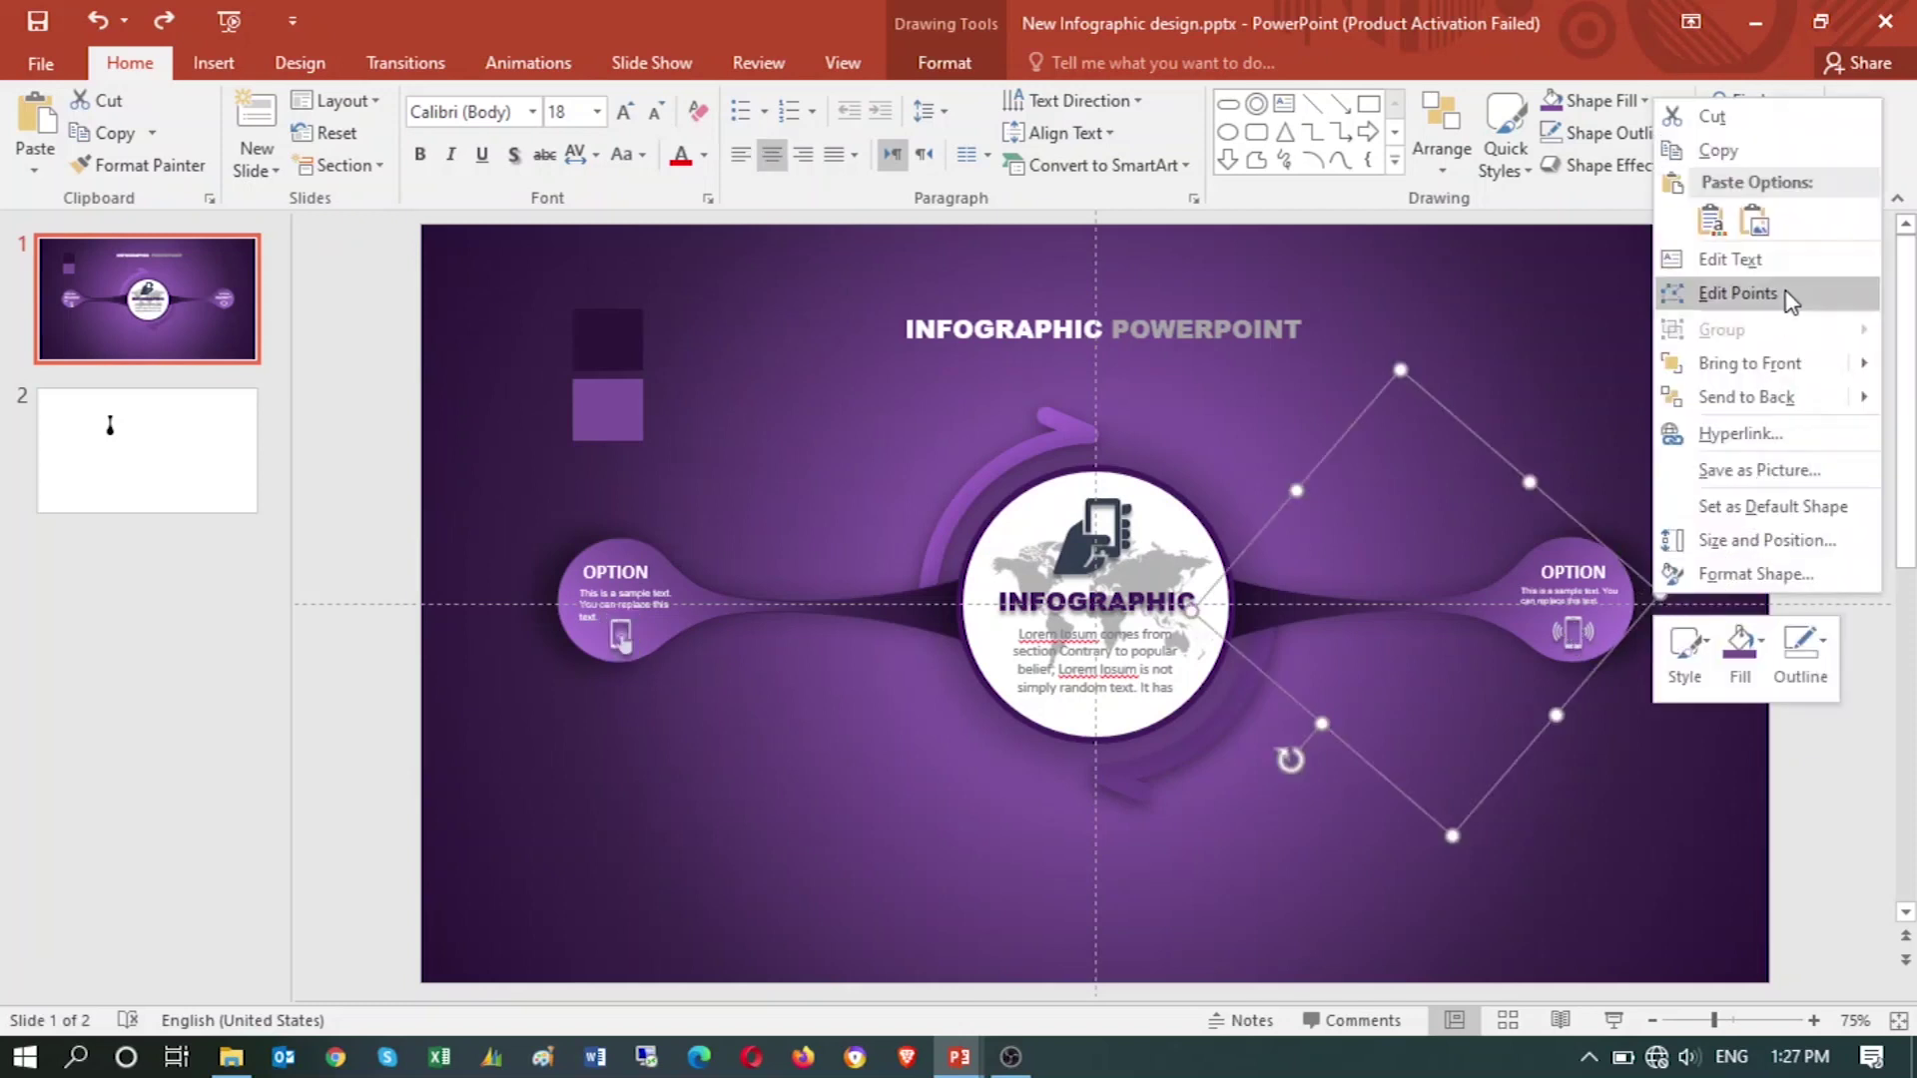
{"action": "left_click", "coordinate": [1628, 830]}
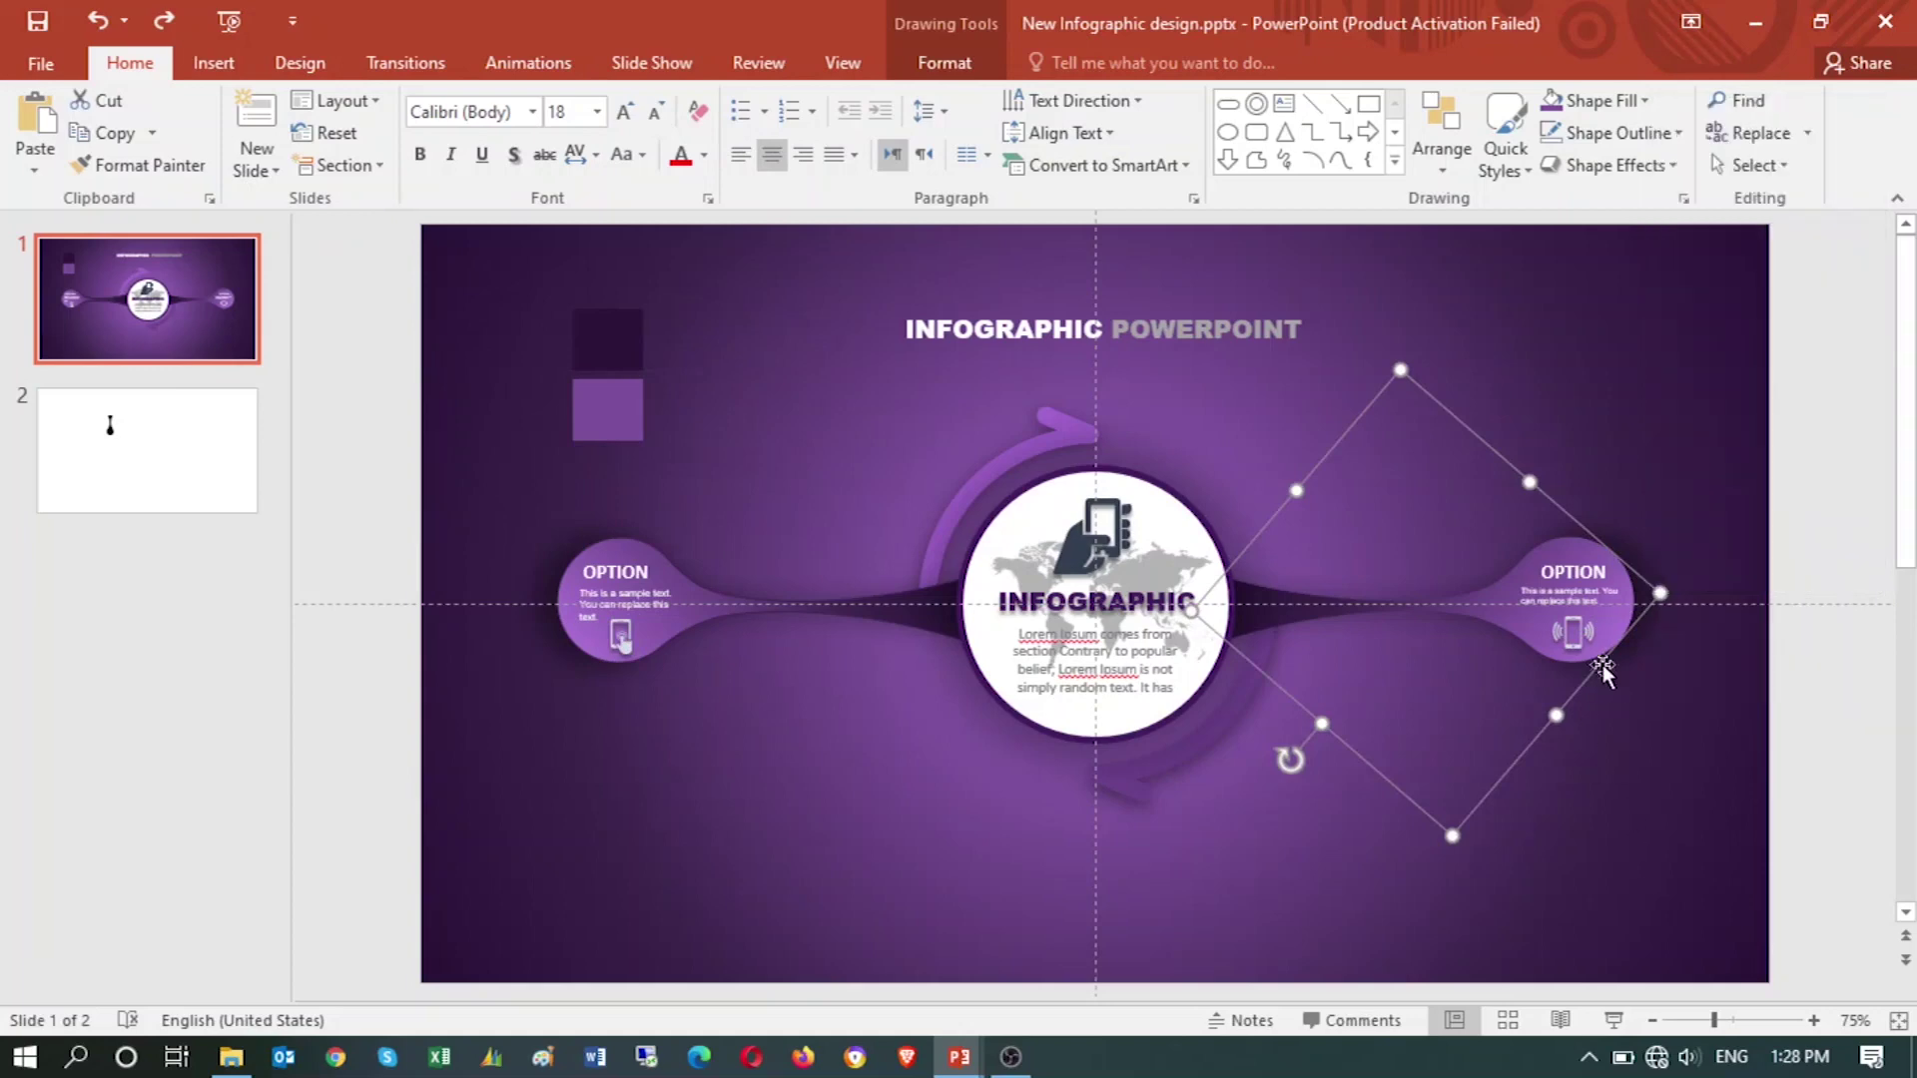
{"action": "key", "text": "Tab"}
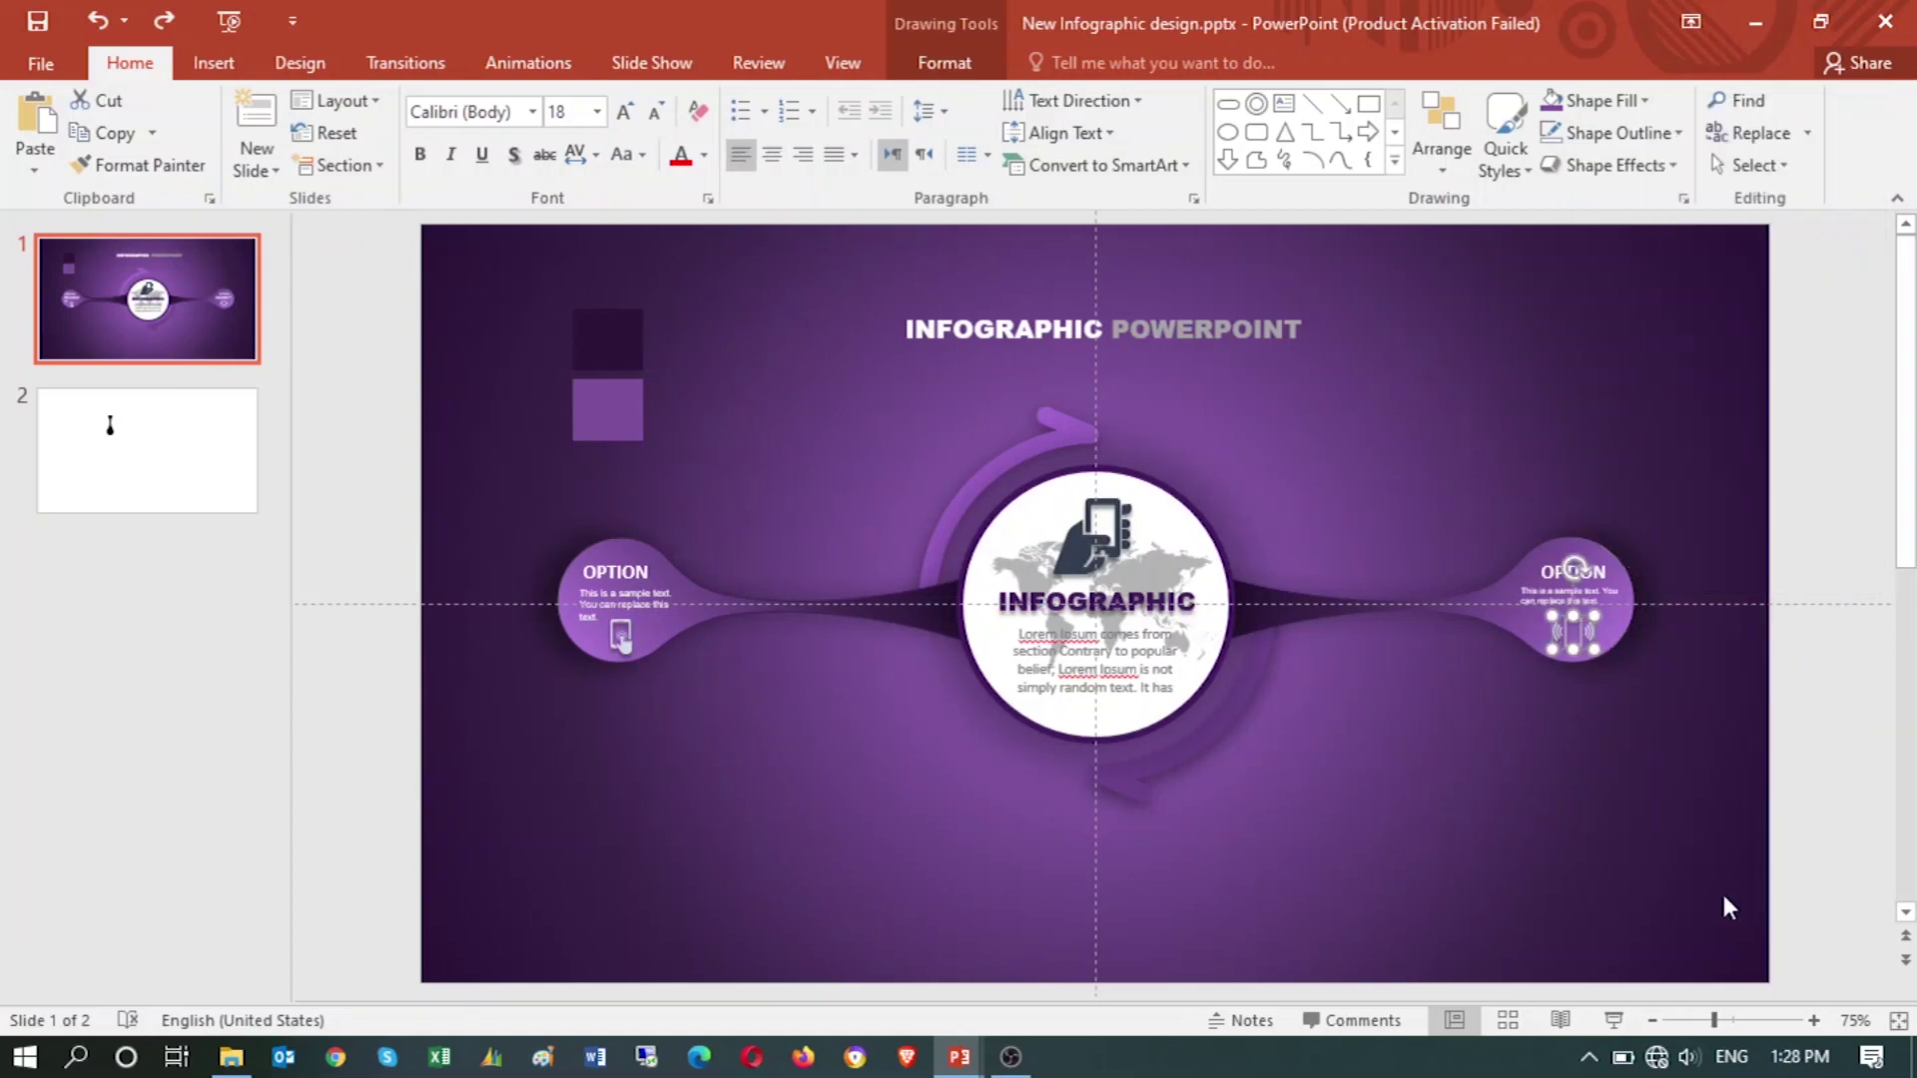
{"action": "key", "text": "alt+Tab"}
{"action": "key", "text": "Tab"}
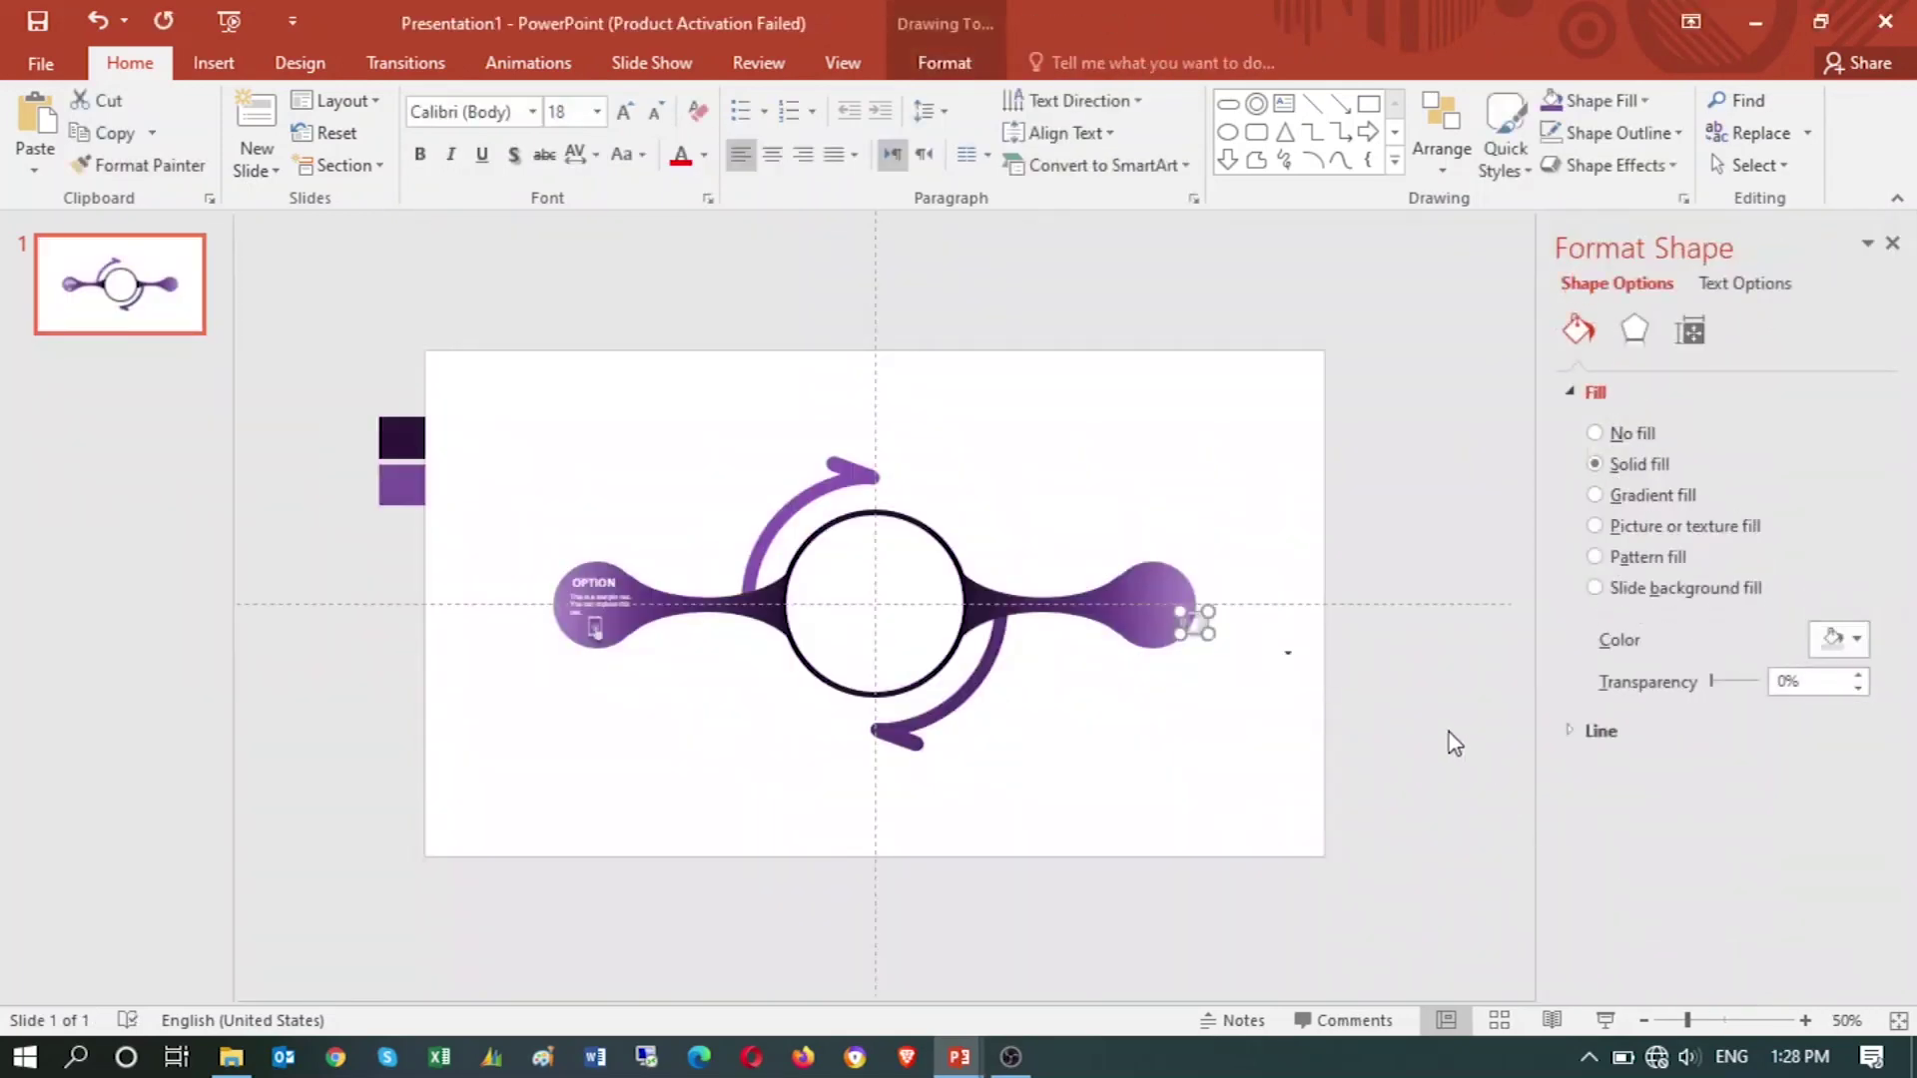
{"action": "key", "text": "Left"}
{"action": "key", "text": "Left"}
{"action": "key", "text": "Left"}
{"action": "key", "text": "Left"}
{"action": "key", "text": "Left"}
{"action": "key", "text": "Left"}
{"action": "key", "text": "Left"}
{"action": "key", "text": "Left"}
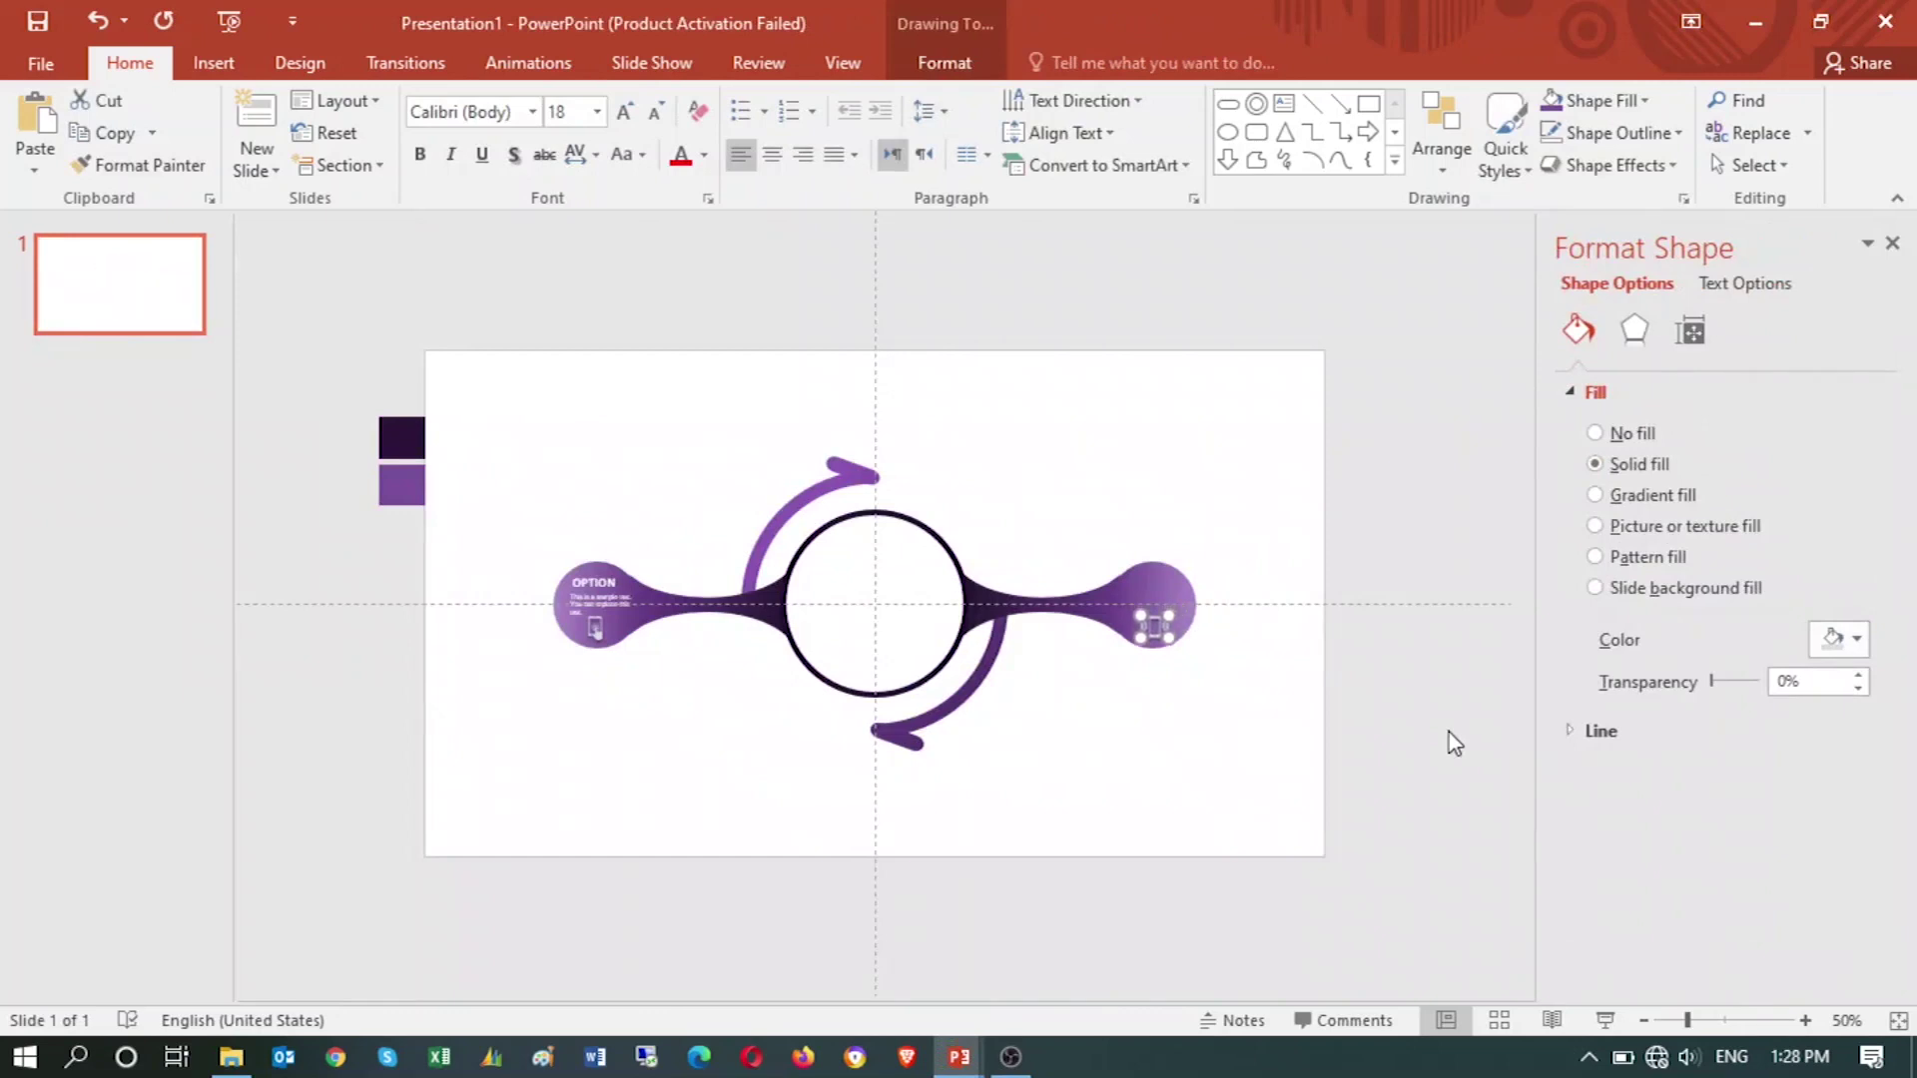
{"action": "left_click", "coordinate": [1196, 735]}
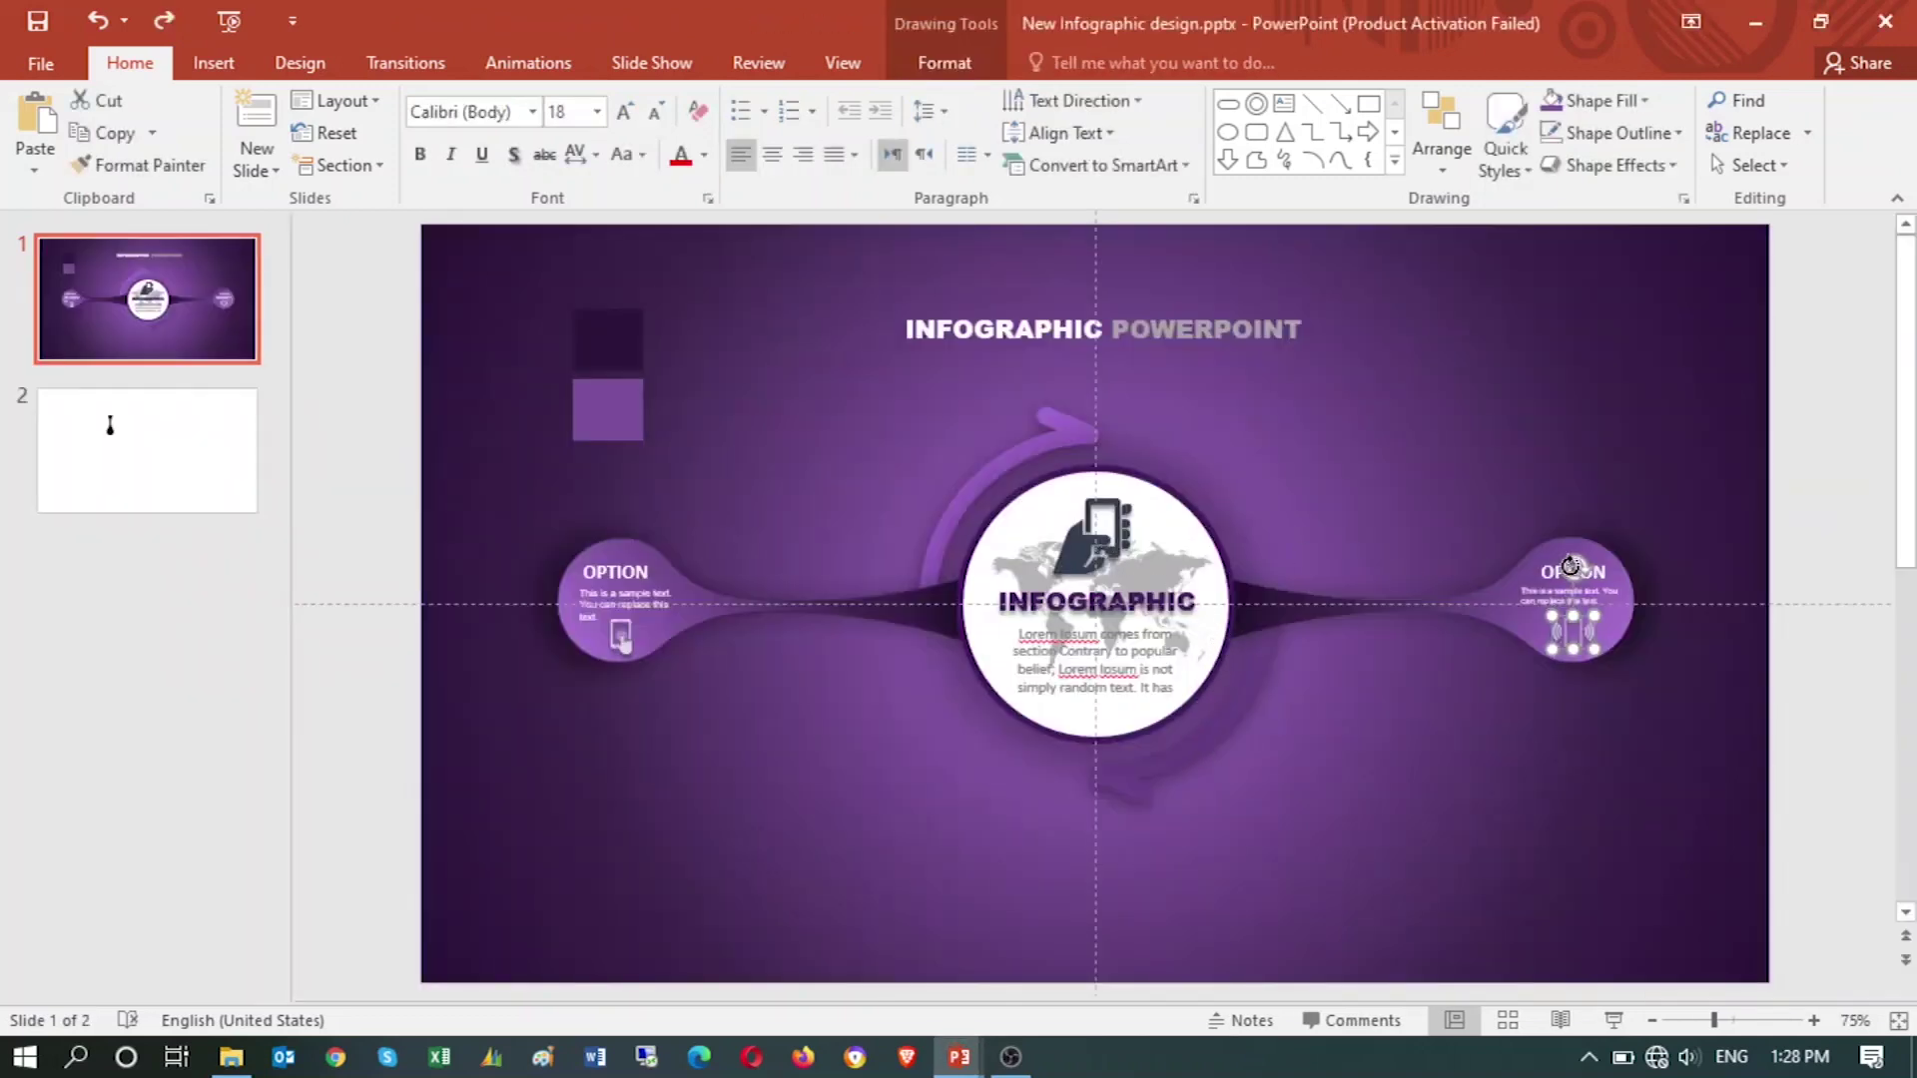
- Paste the right OPTION text into Presentation1 and drag it onto the right bubble
{"action": "left_click", "coordinate": [1536, 573]}
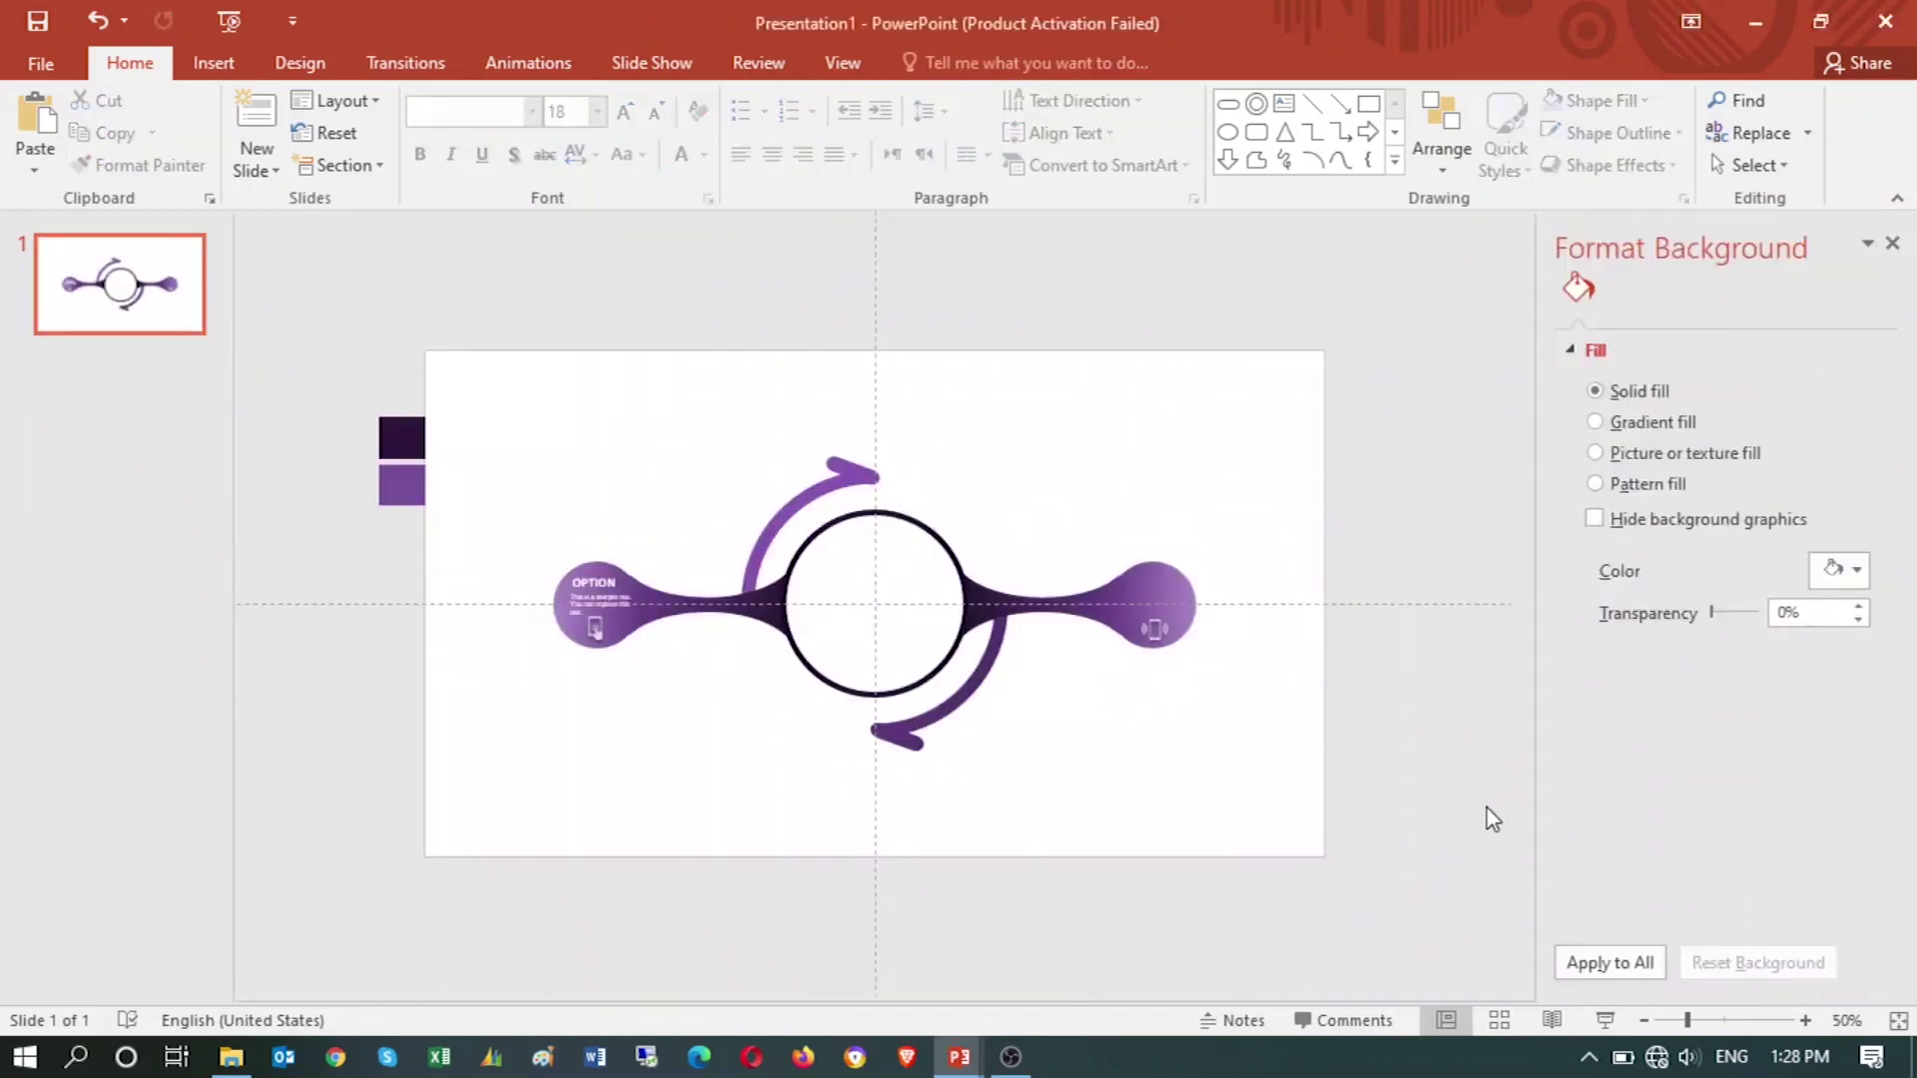
{"action": "key", "text": "ctrl+v"}
{"action": "left_click_drag", "start_coordinate": [1242, 561], "coordinate": [1194, 564]}
{"action": "left_click", "coordinate": [1088, 789]}
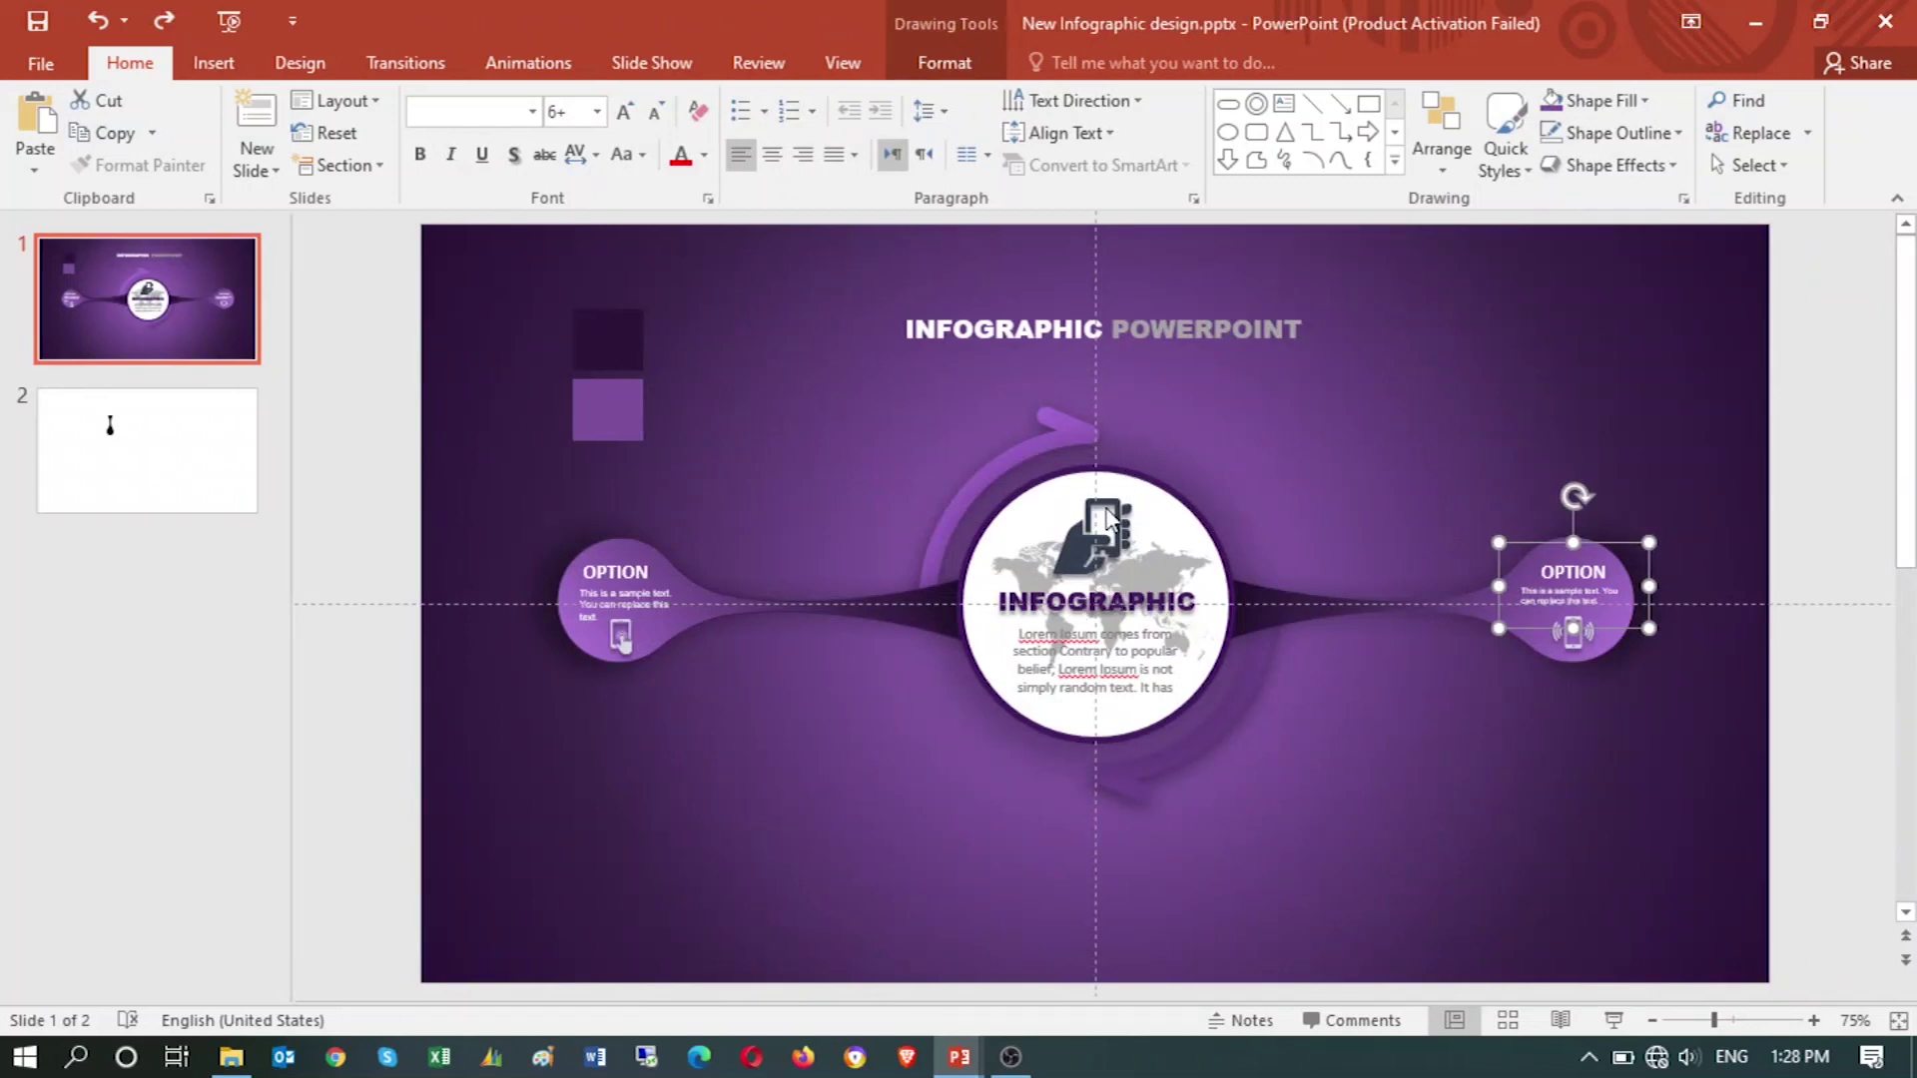
{"action": "left_click", "coordinate": [1108, 519]}
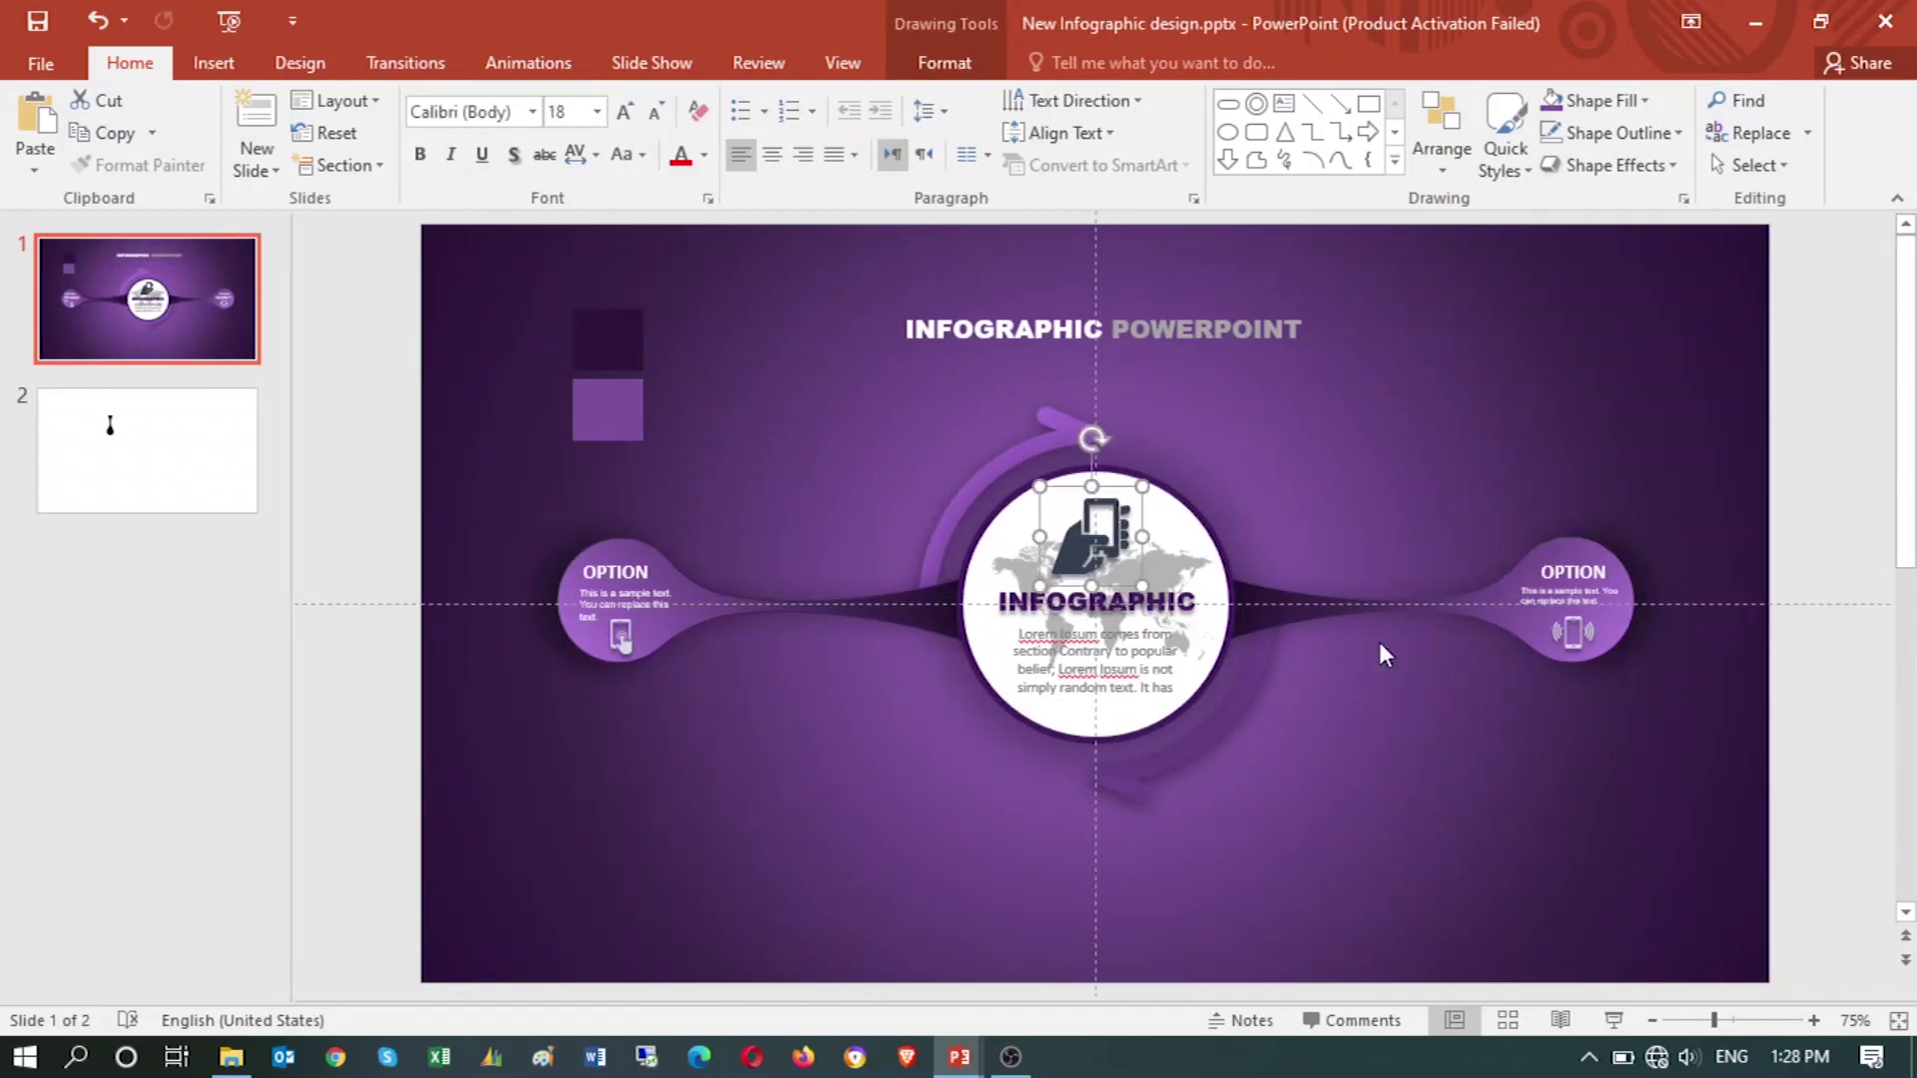
{"action": "key", "text": "alt+Tab"}
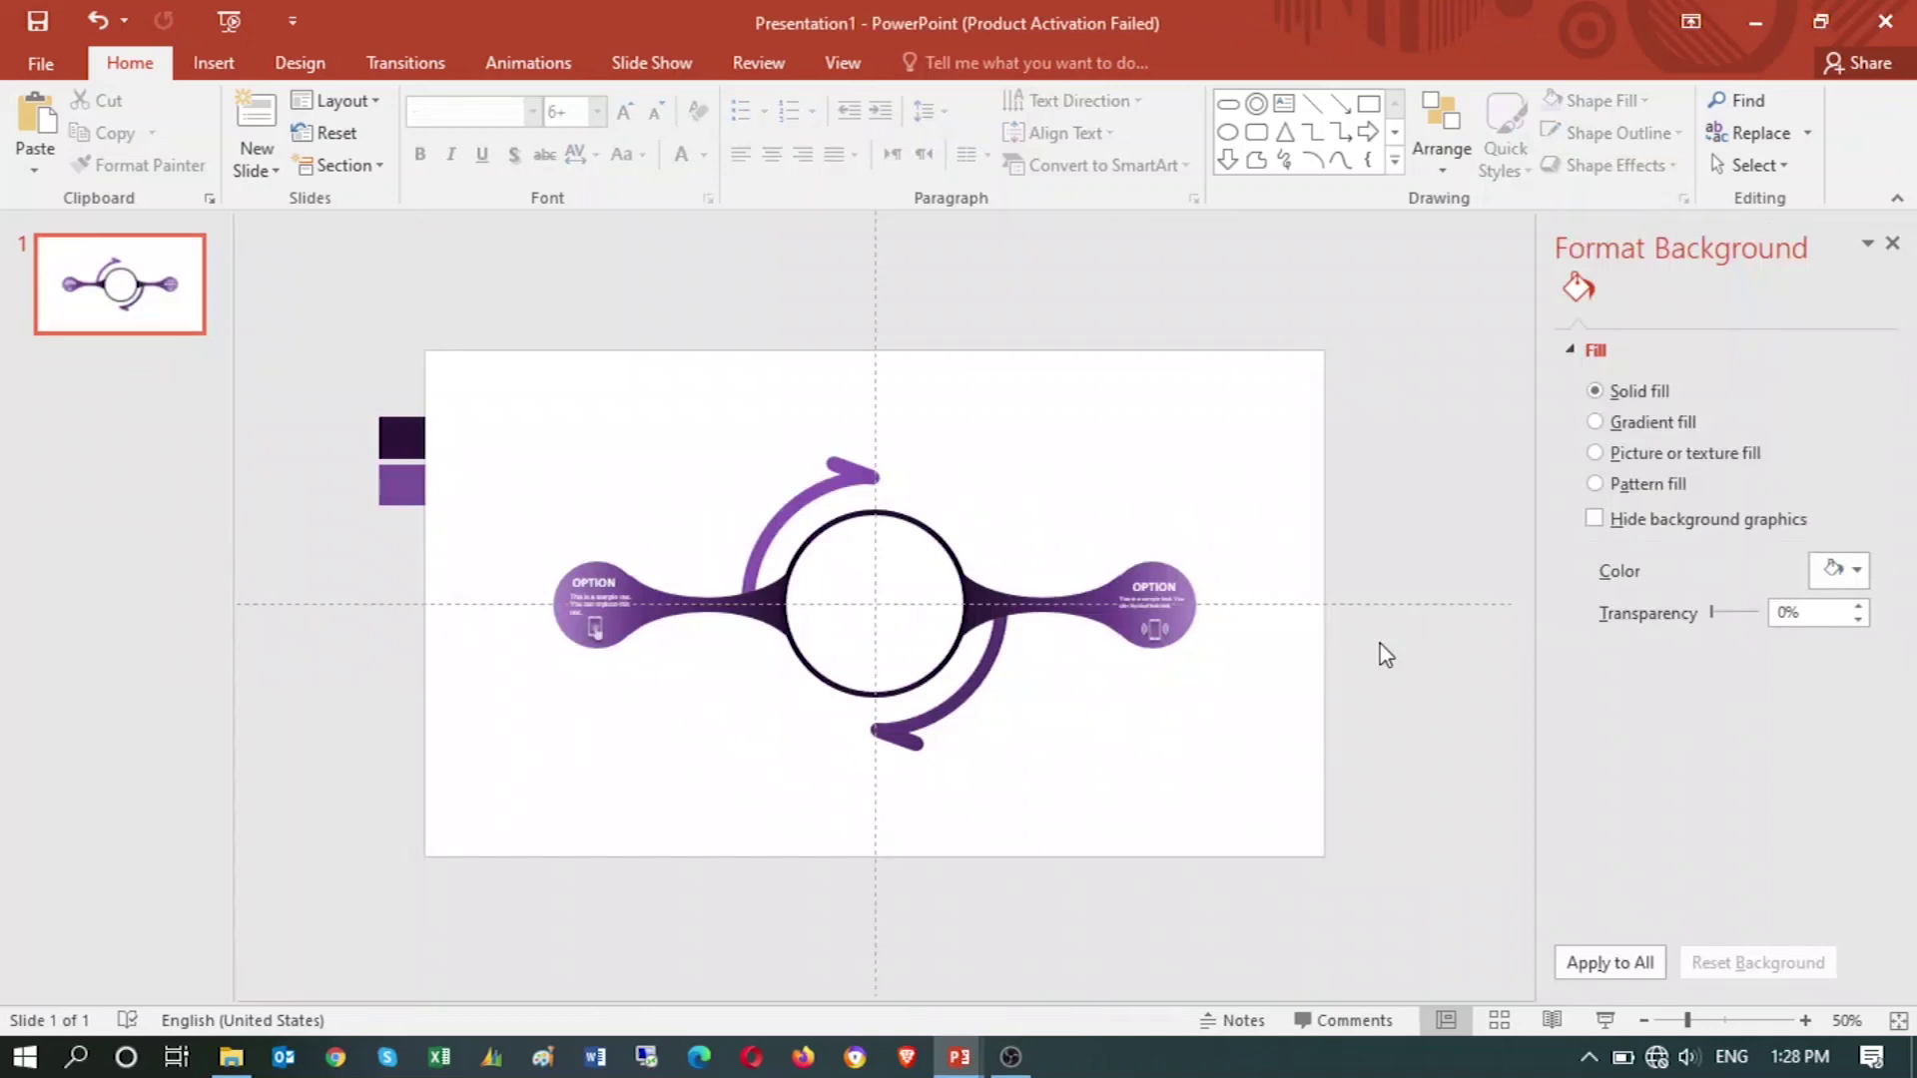
{"action": "key", "text": "alt+Tab"}
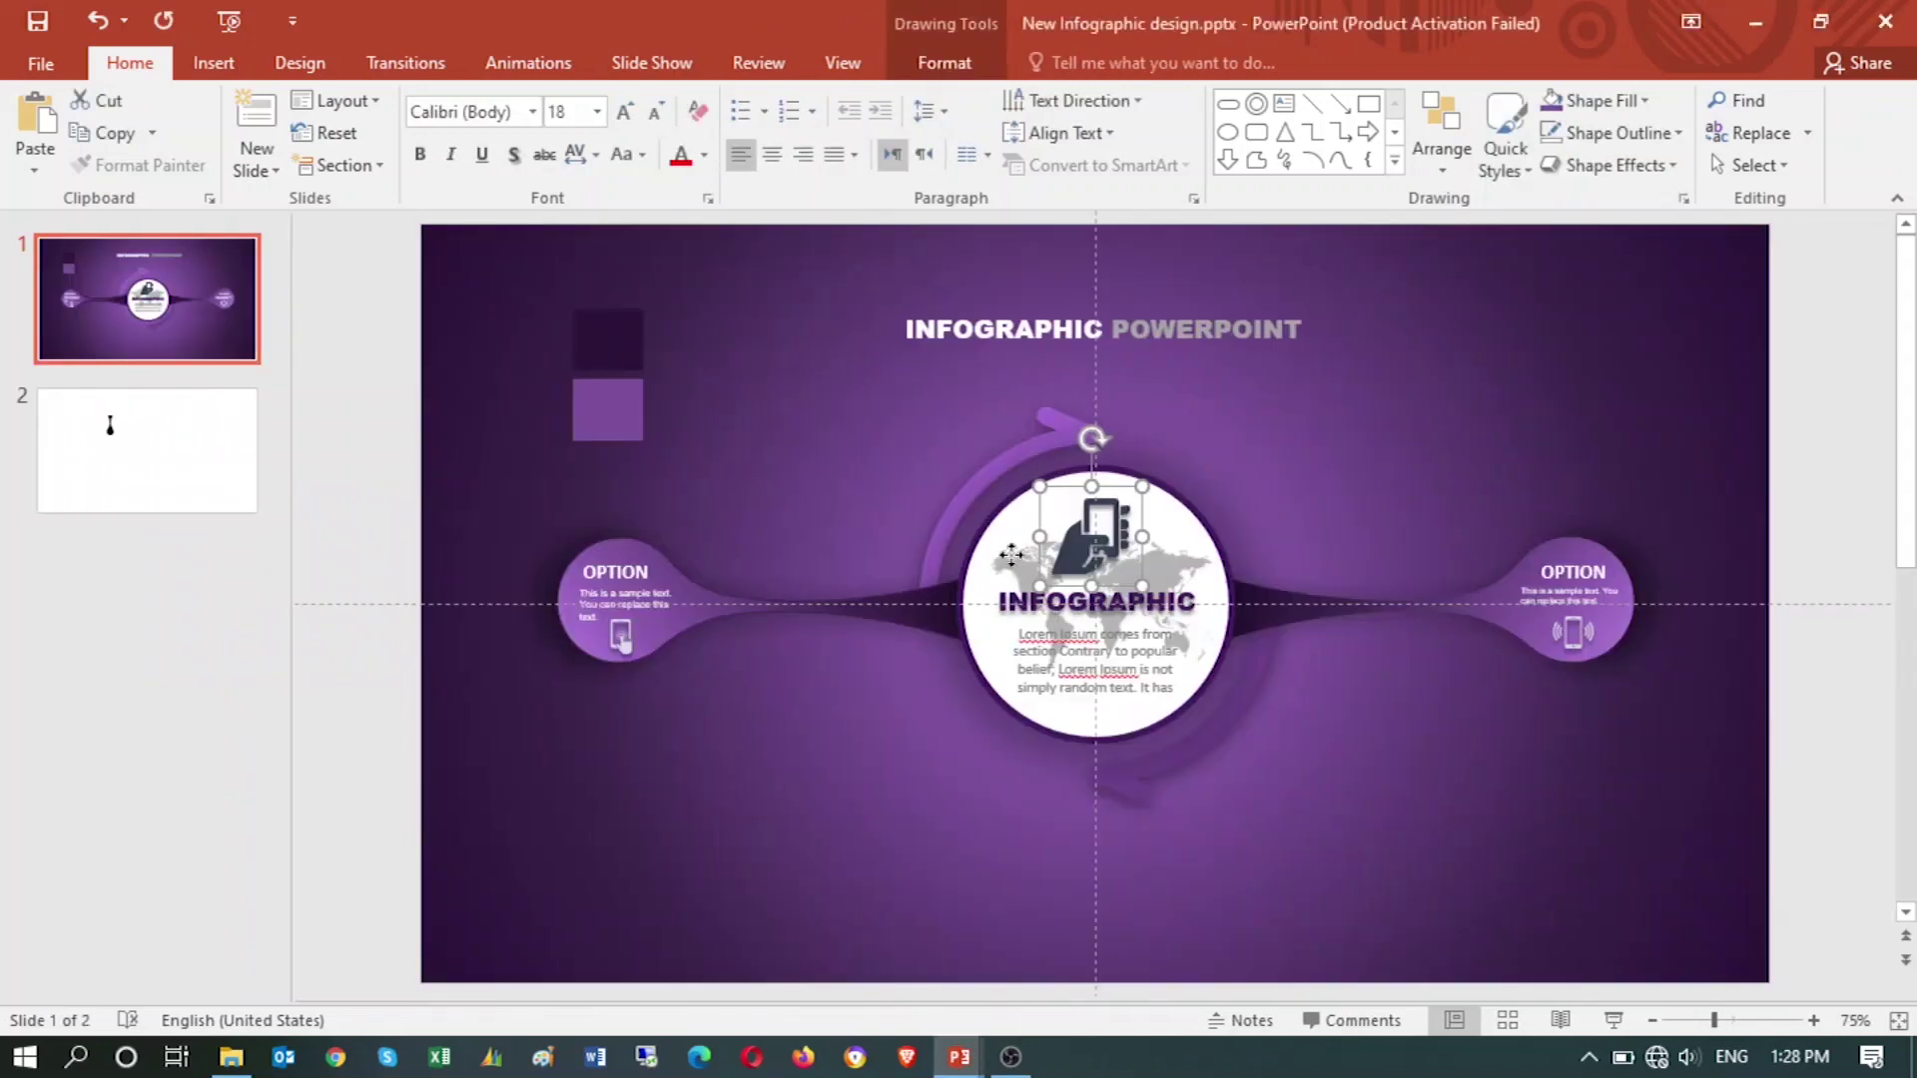
- Copy the world-map picture and sample paragraph from the reference centre into Presentation1's circle
{"action": "left_click", "coordinate": [1011, 557]}
{"action": "key", "text": "ctrl+c"}
{"action": "key", "text": "alt+Tab"}
{"action": "key", "text": "ctrl+v"}
{"action": "key", "text": "alt+Tab"}
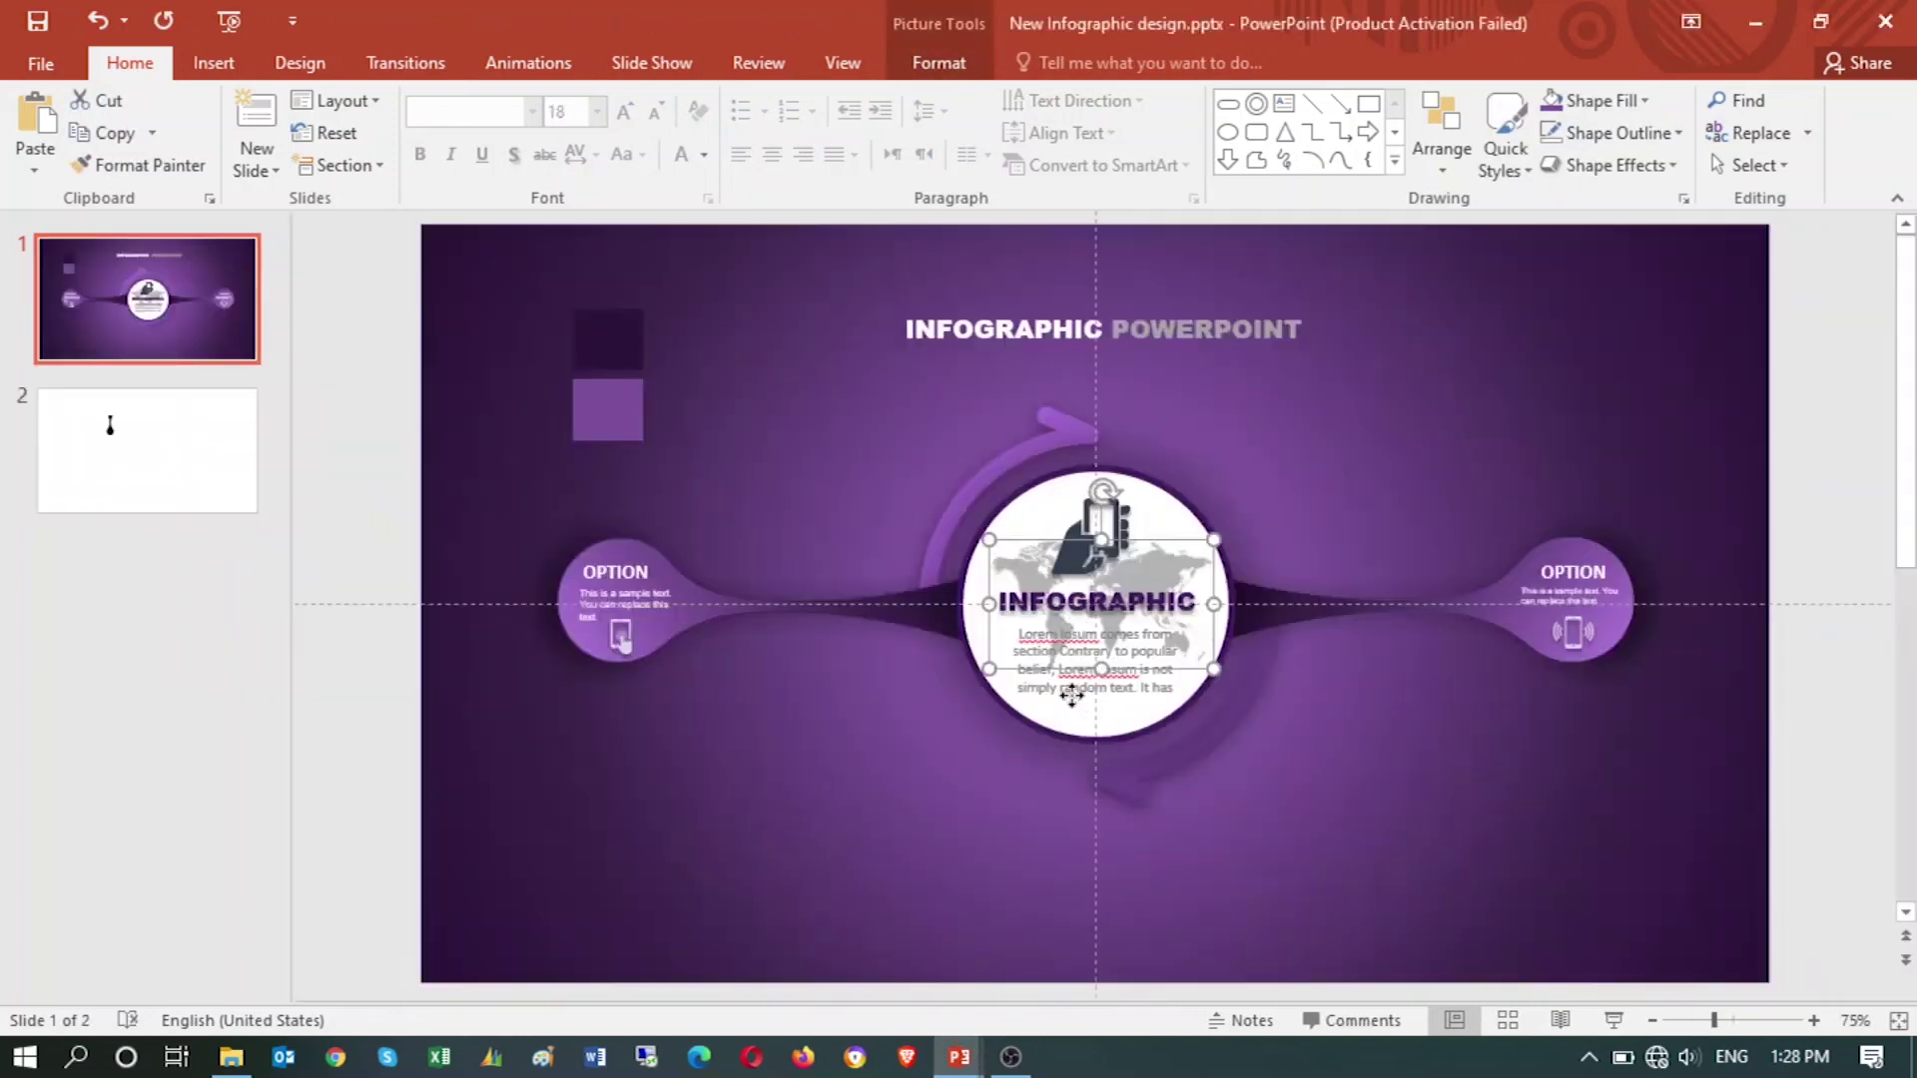
{"action": "left_click", "coordinate": [1071, 699]}
{"action": "left_click", "coordinate": [1063, 671]}
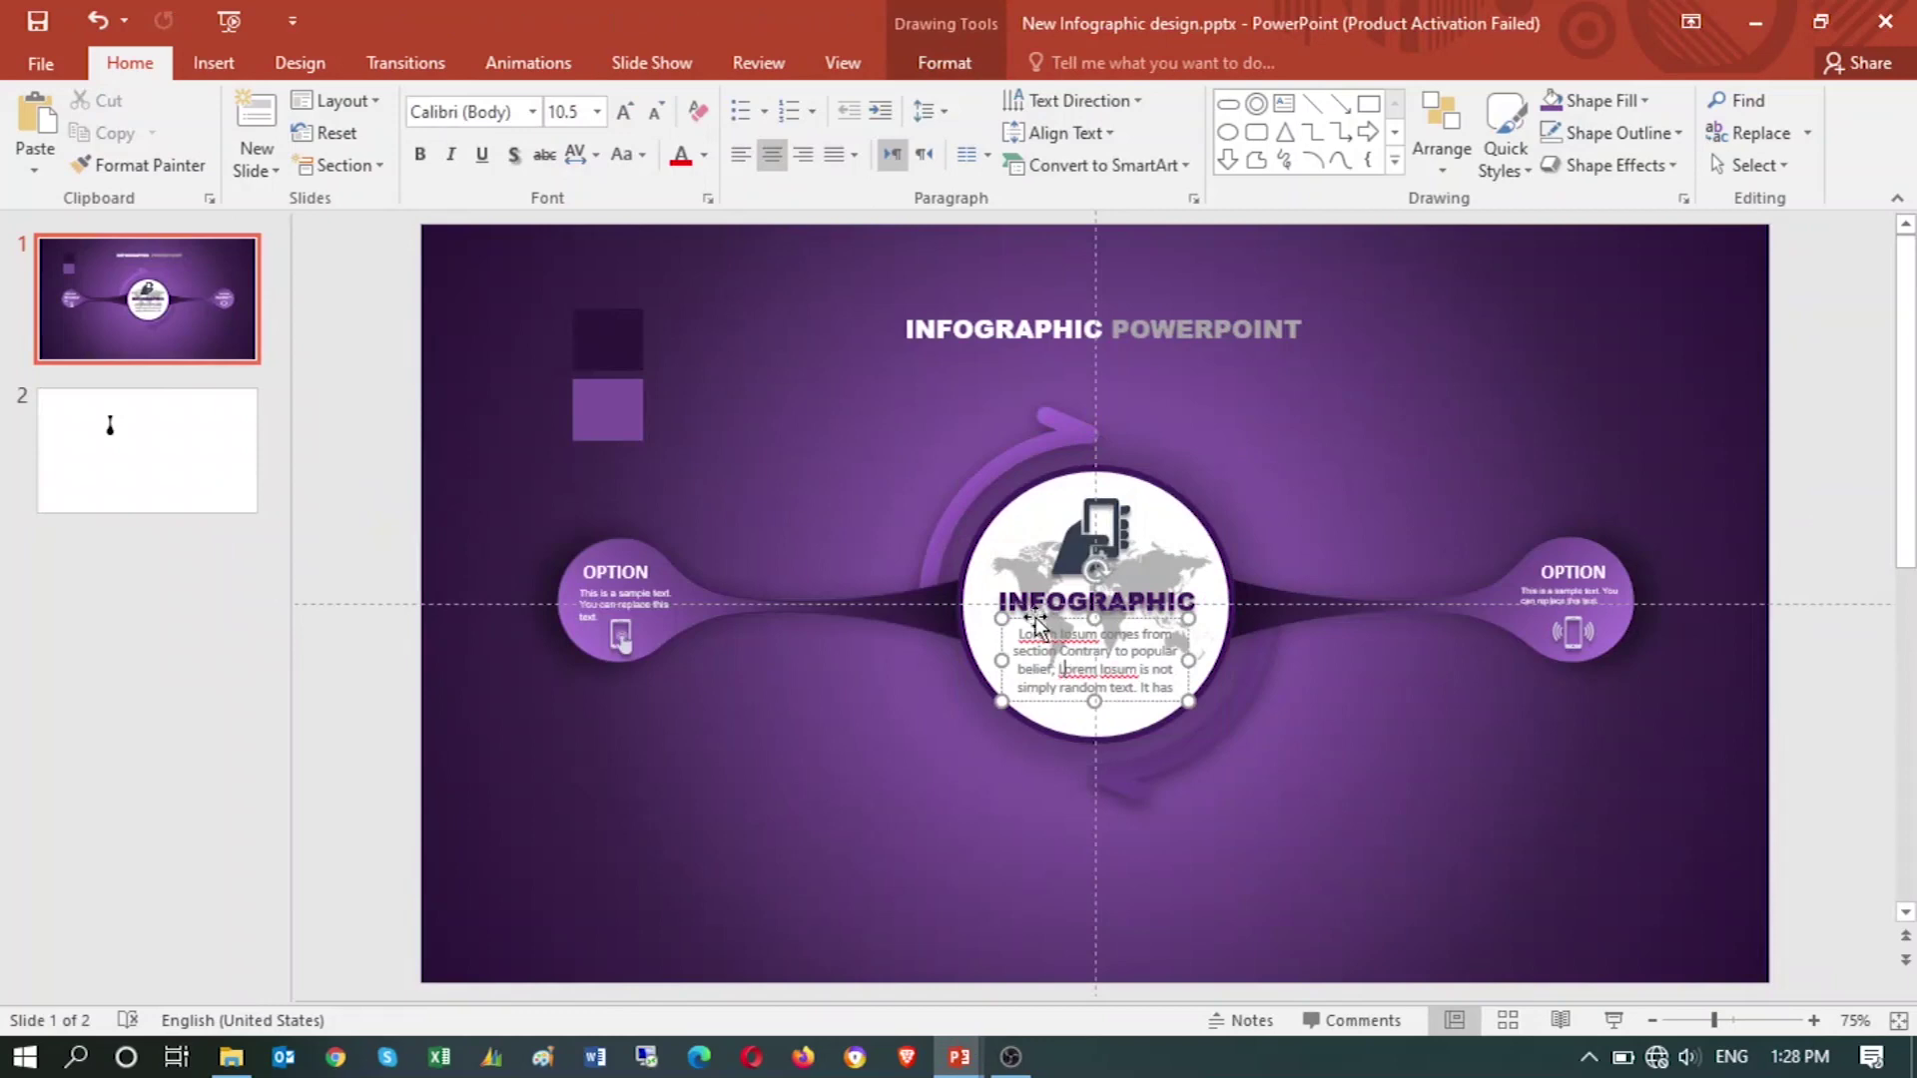
{"action": "left_click_drag", "start_coordinate": [1035, 624], "coordinate": [1028, 619]}
{"action": "key", "text": "alt+Tab"}
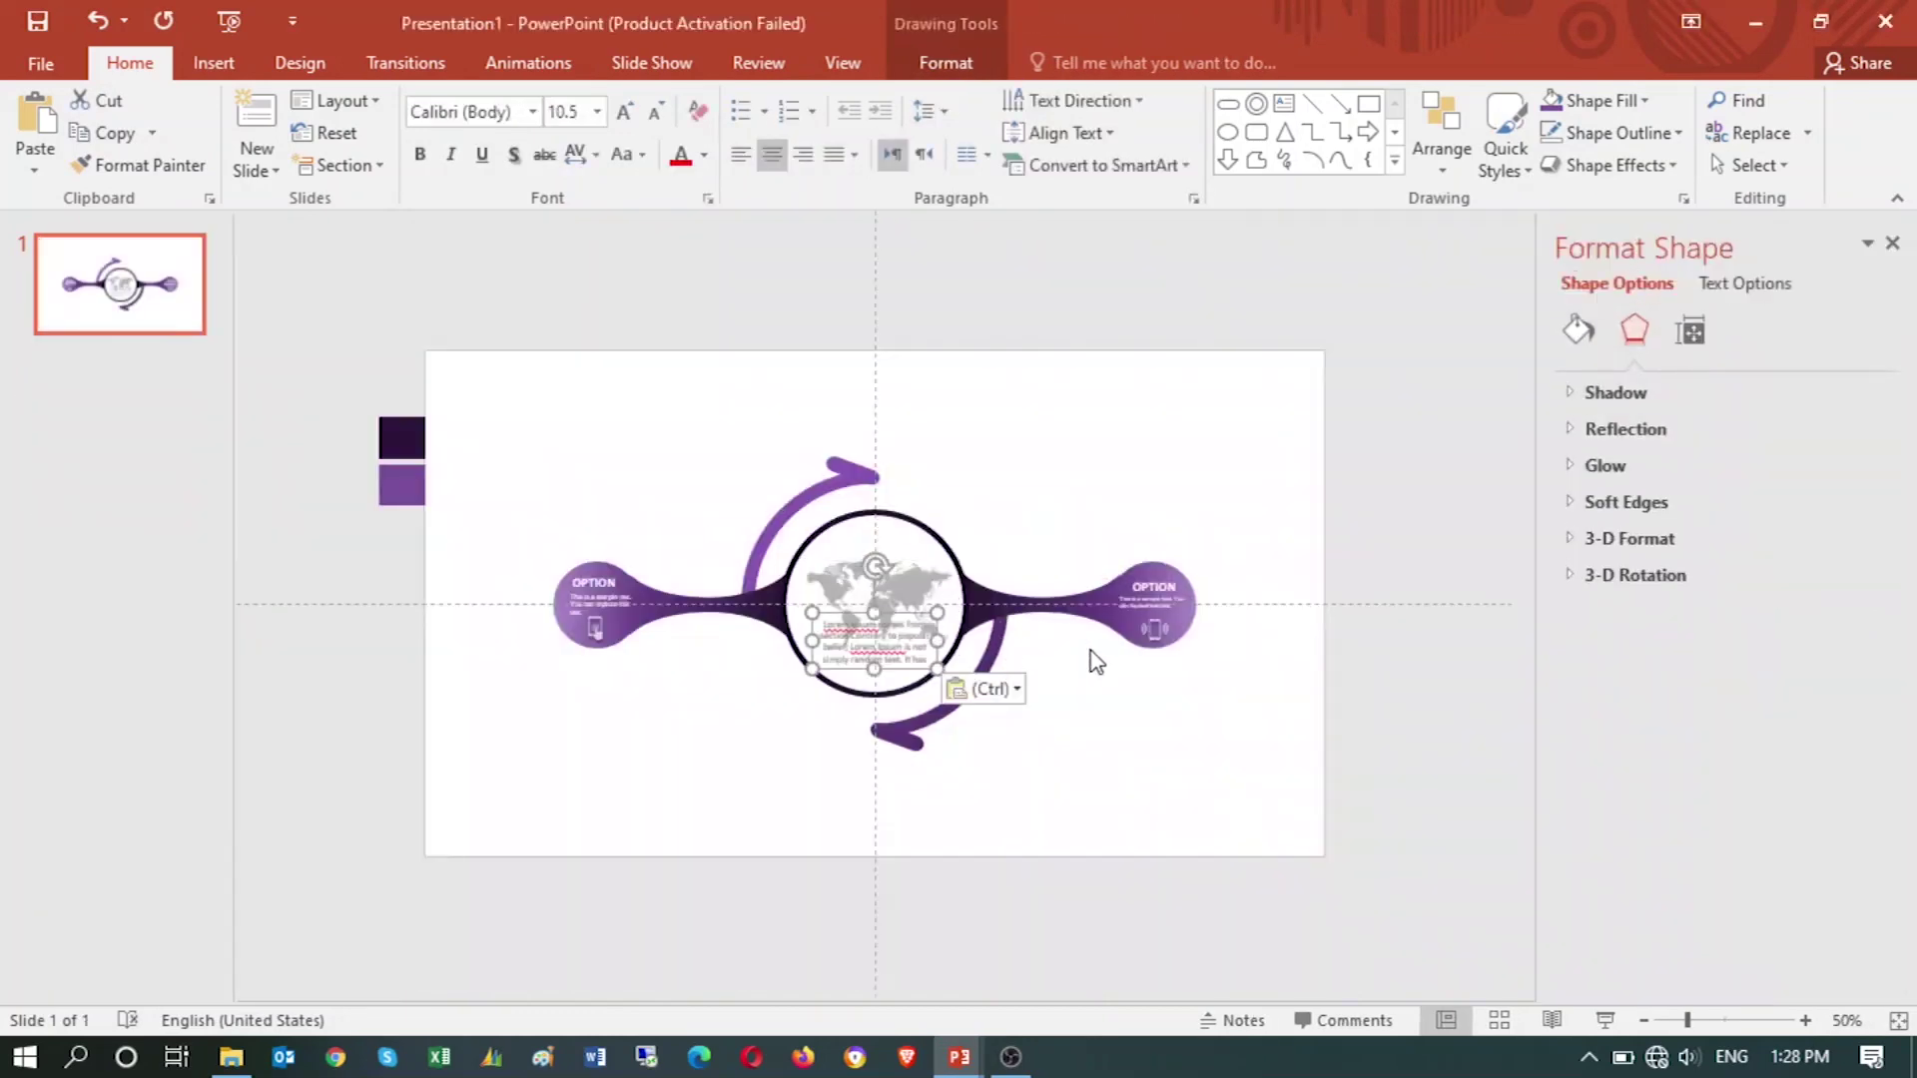
{"action": "key", "text": "alt+Tab"}
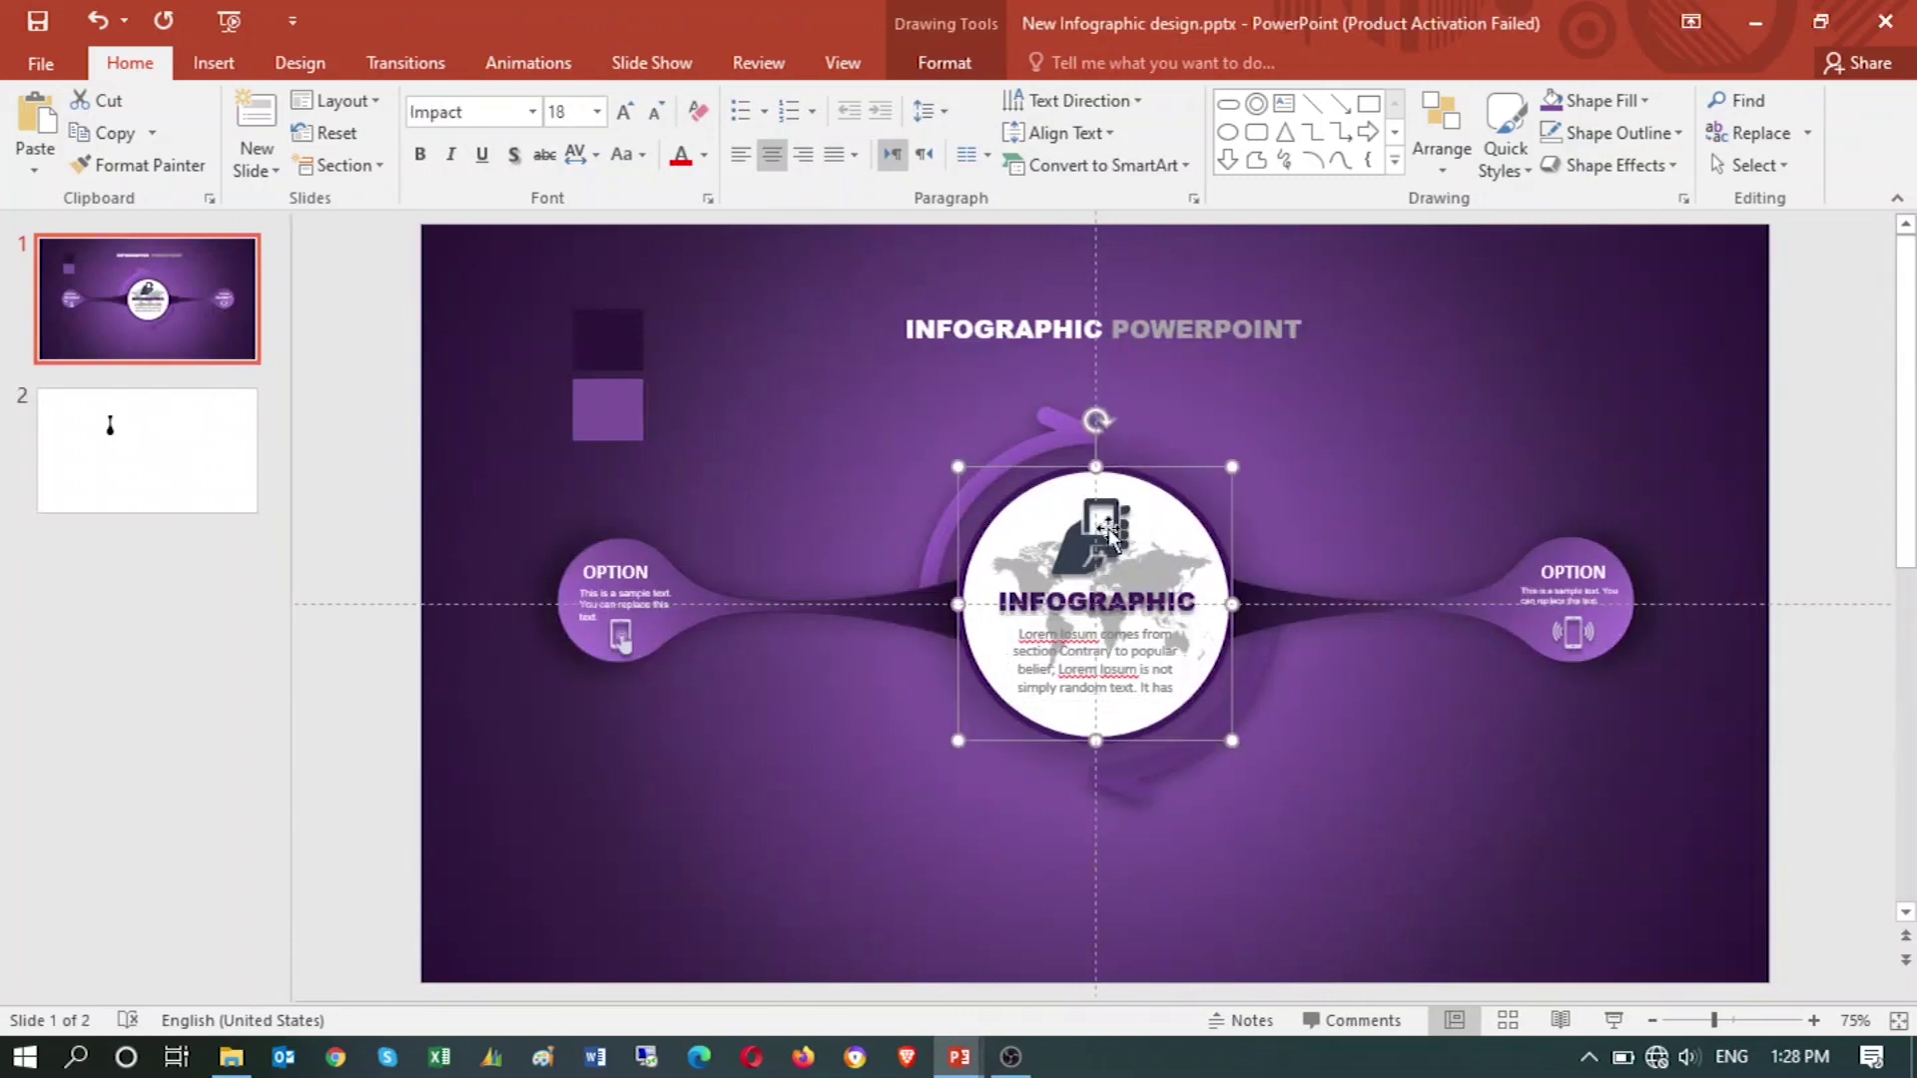
- Paste the reference's centre phone icon into Presentation1's circle
{"action": "left_click", "coordinate": [1066, 556]}
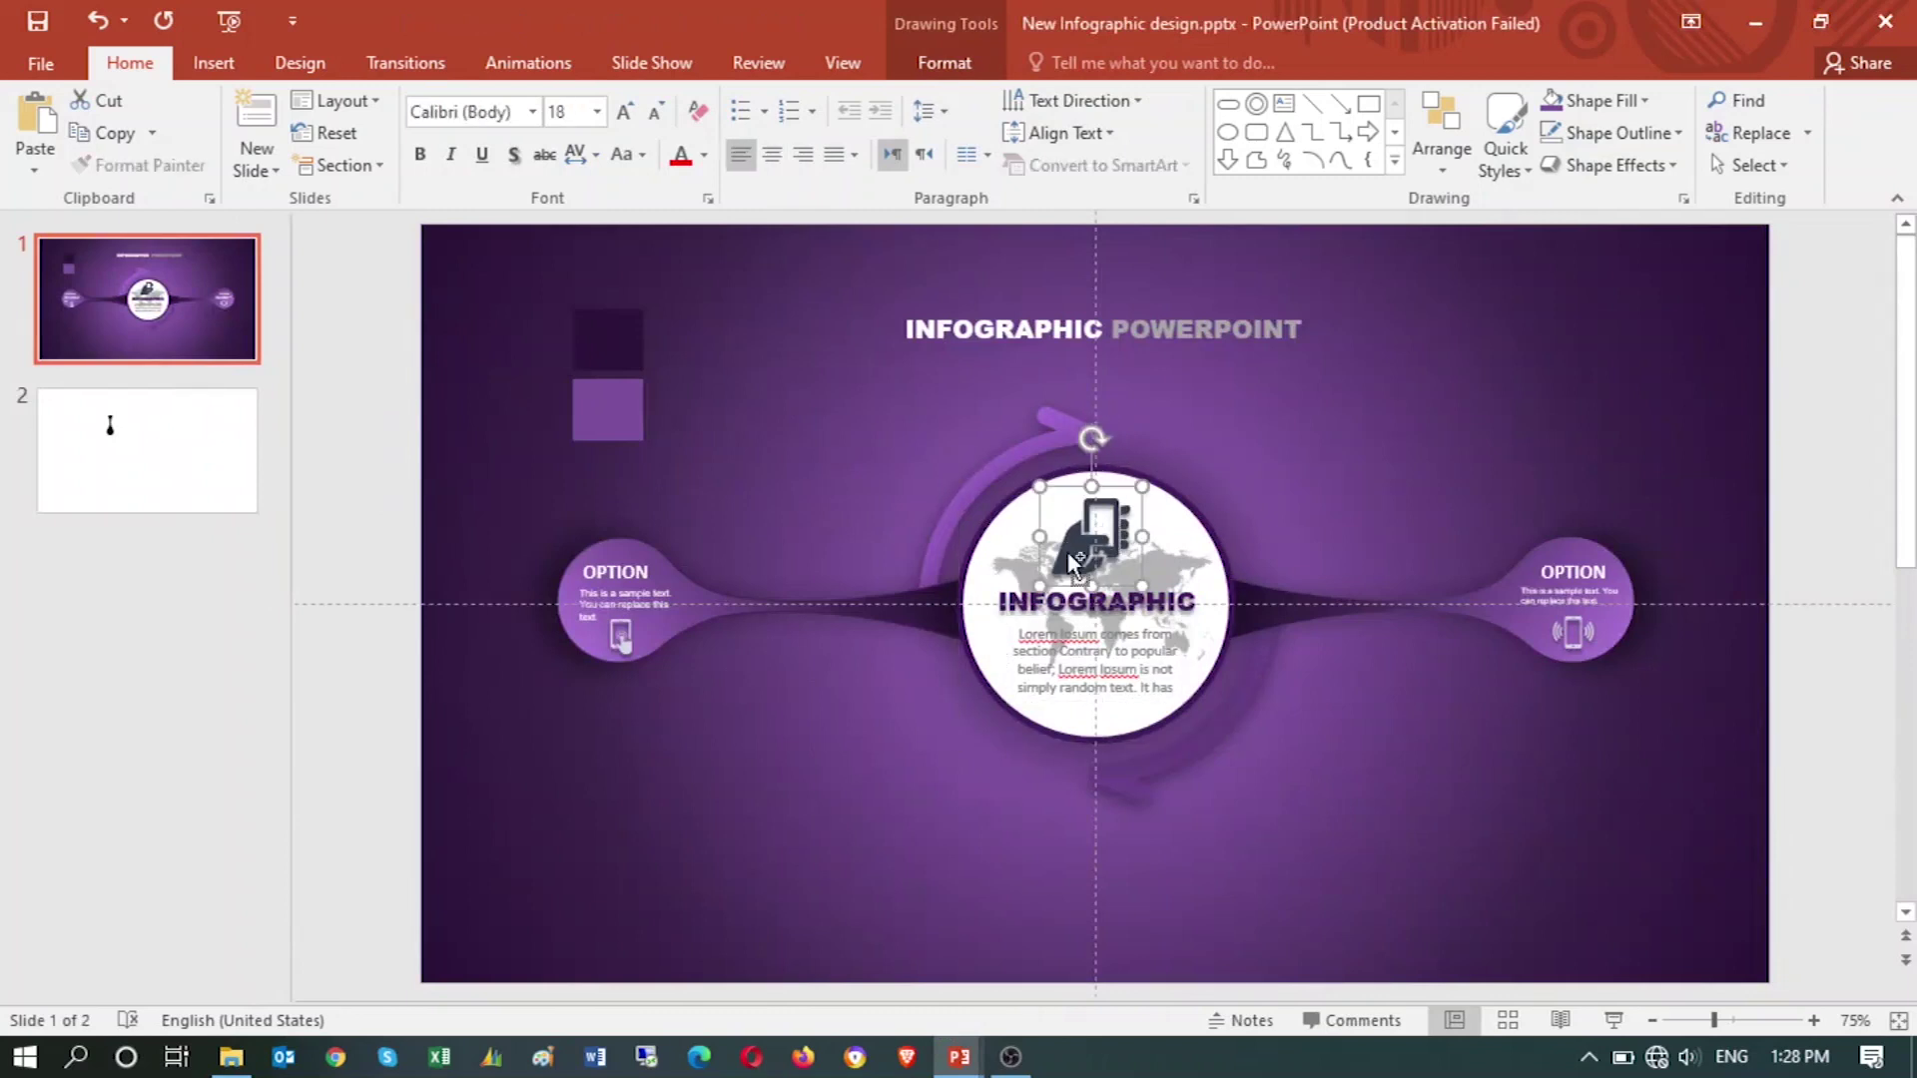
{"action": "key", "text": "alt+Tab"}
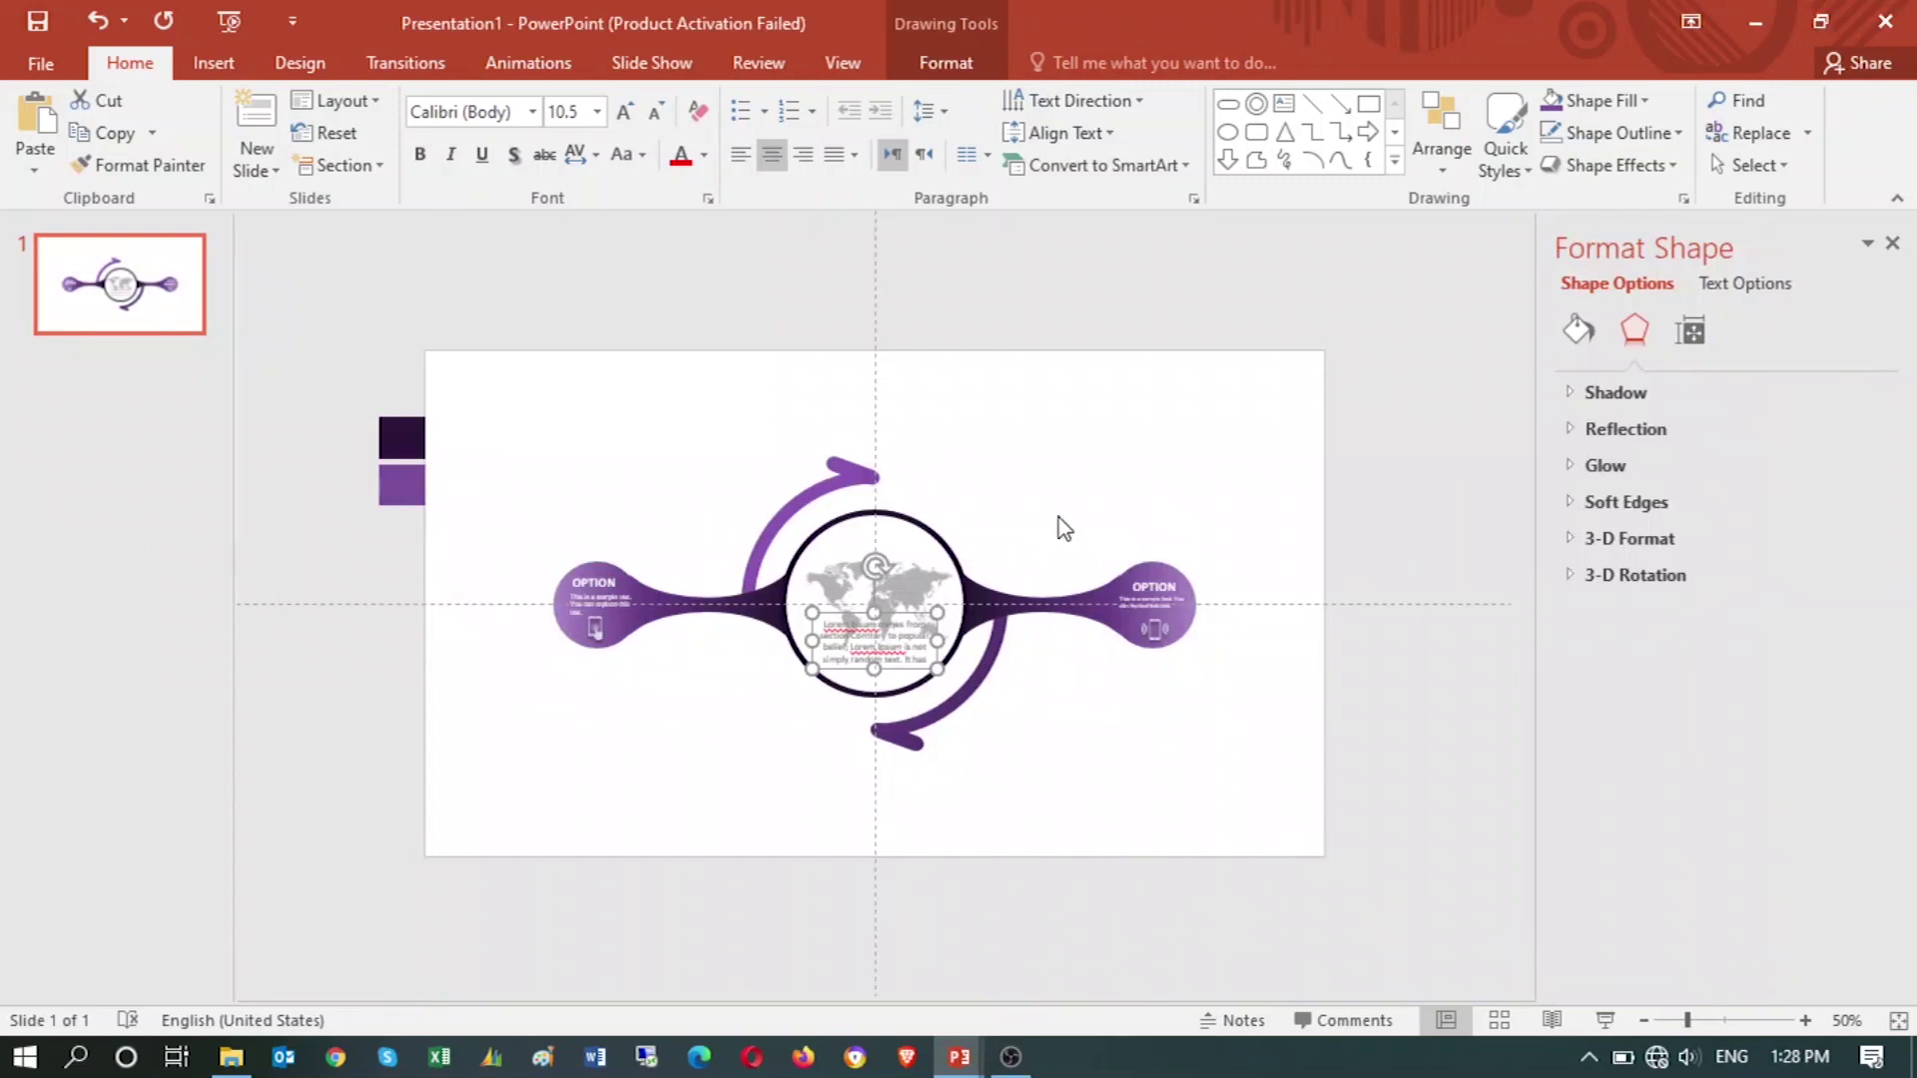
{"action": "left_click", "coordinate": [1059, 527]}
{"action": "key", "text": "ctrl+v"}
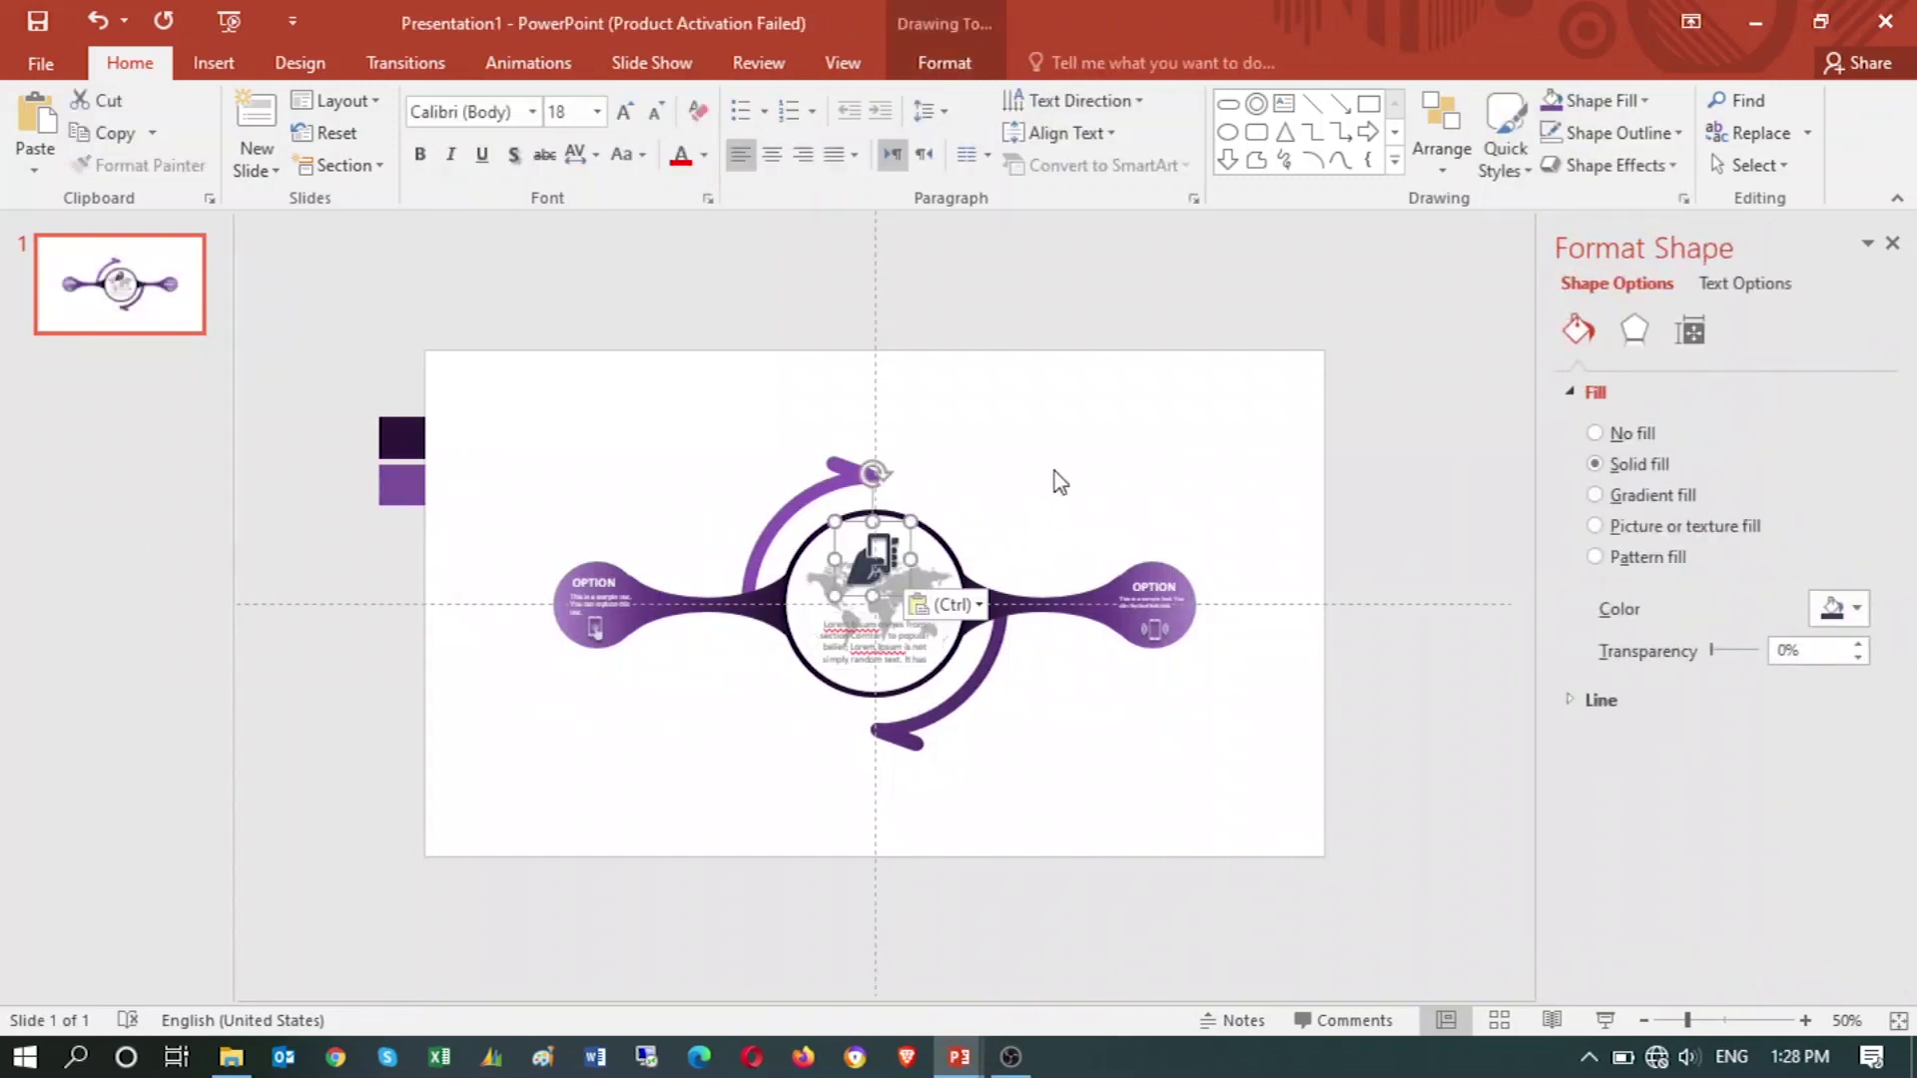
{"action": "left_click", "coordinate": [1054, 471]}
{"action": "left_click", "coordinate": [875, 606]}
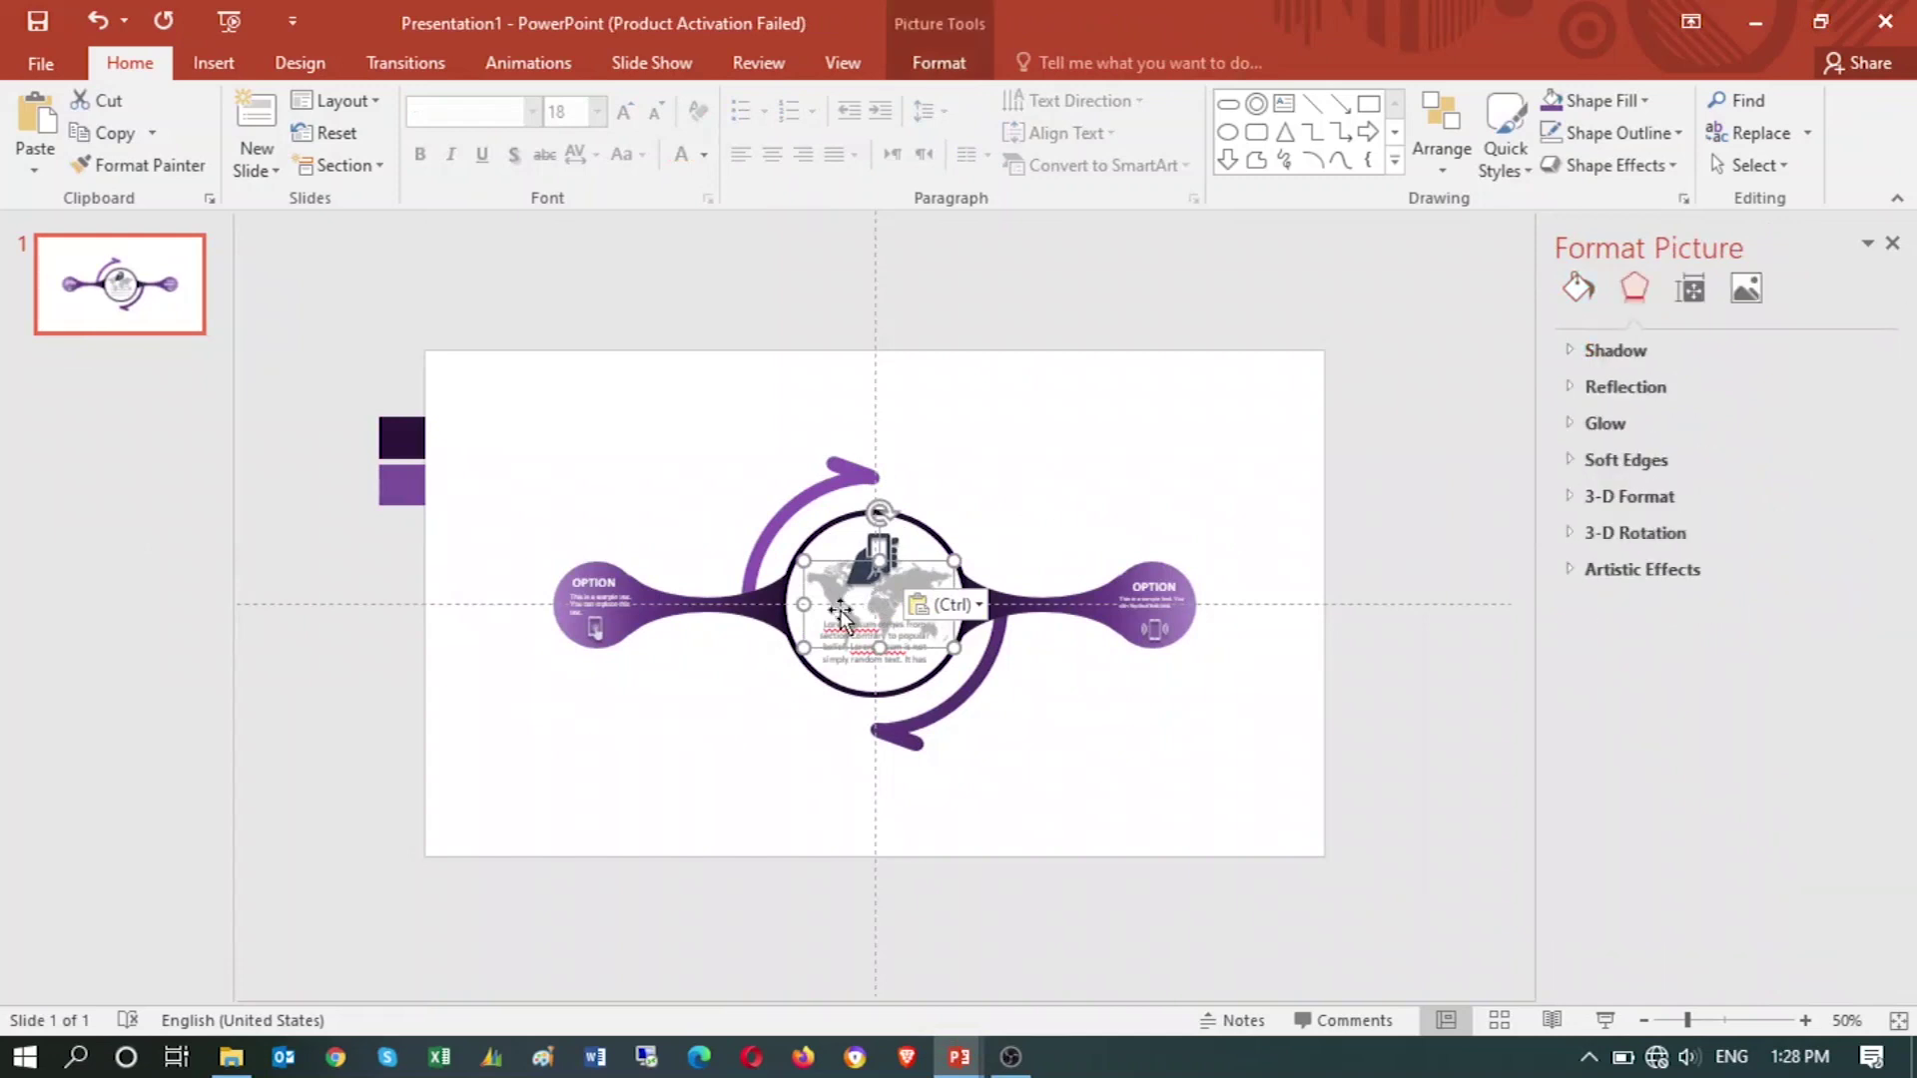
{"action": "left_click", "coordinate": [840, 531]}
{"action": "right_click", "coordinate": [841, 534]}
{"action": "key", "text": "alt+Tab"}
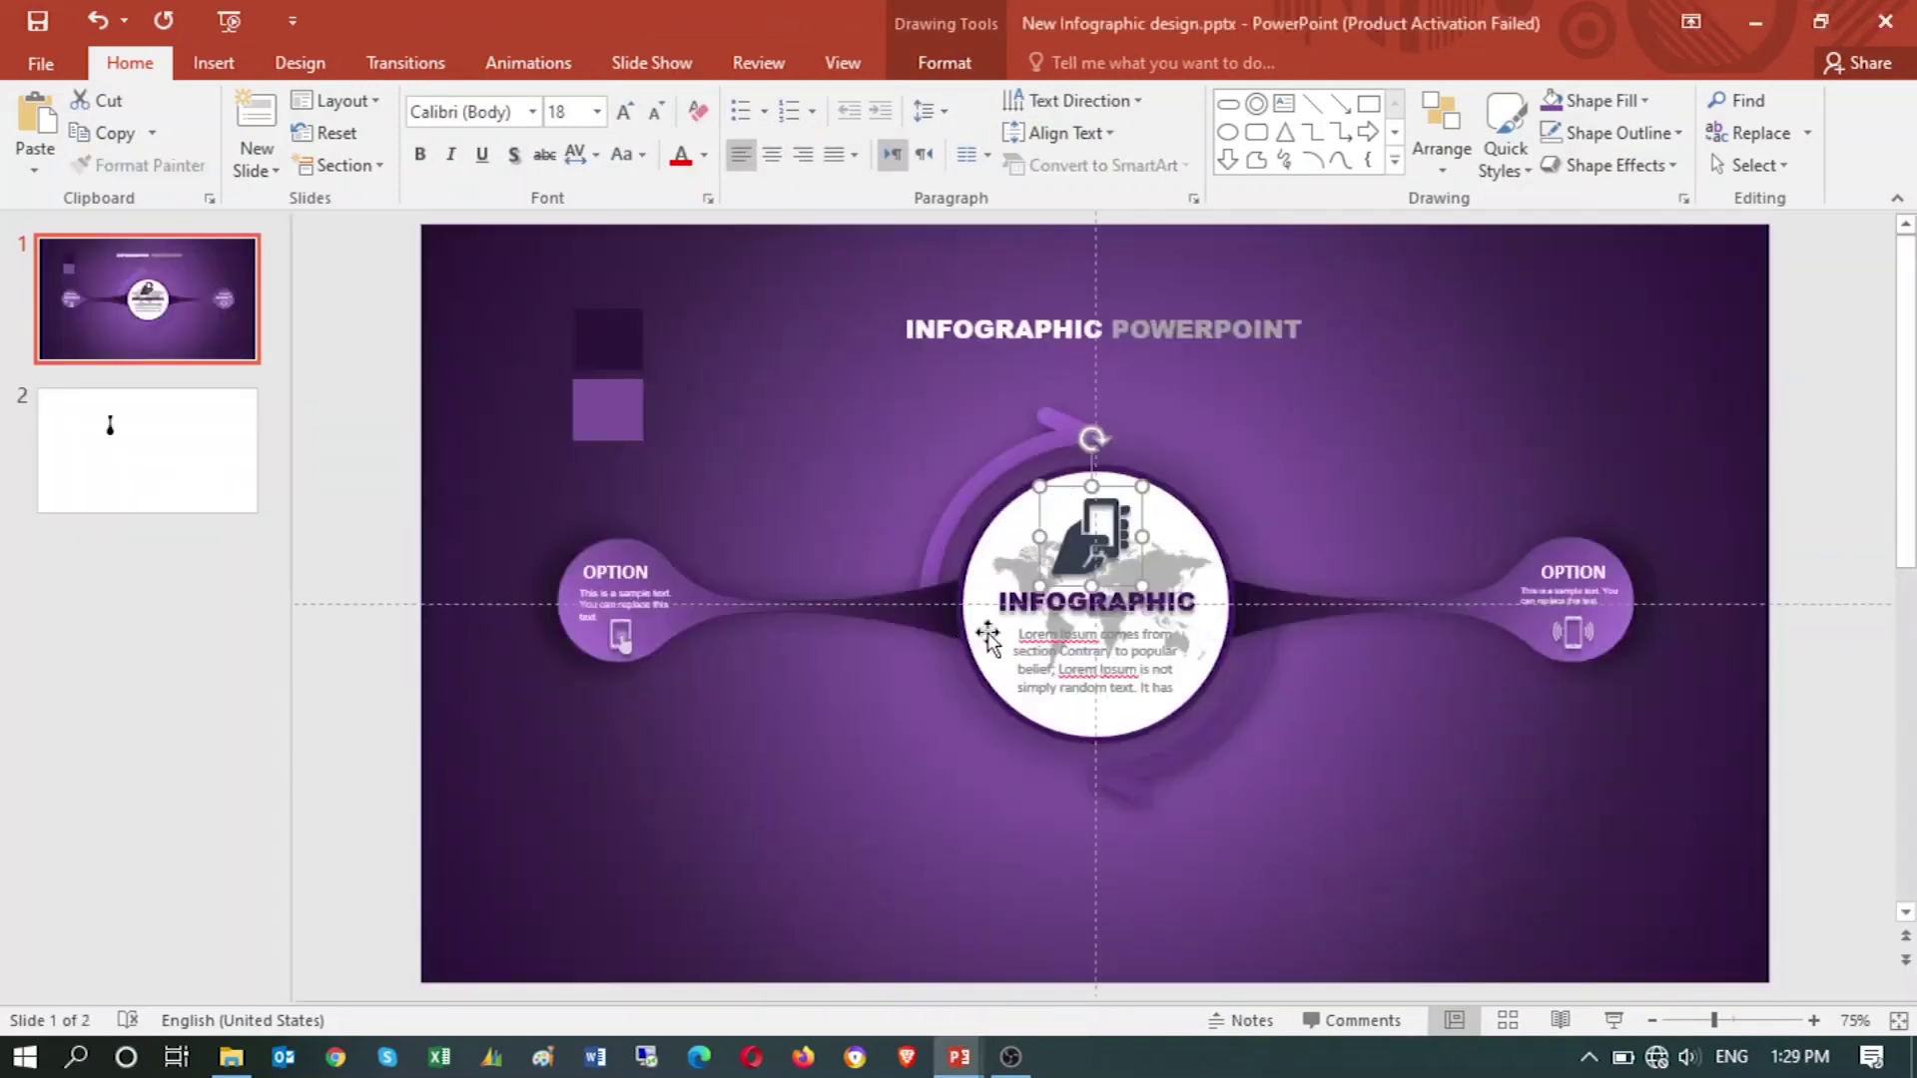
{"action": "left_click", "coordinate": [1028, 602]}
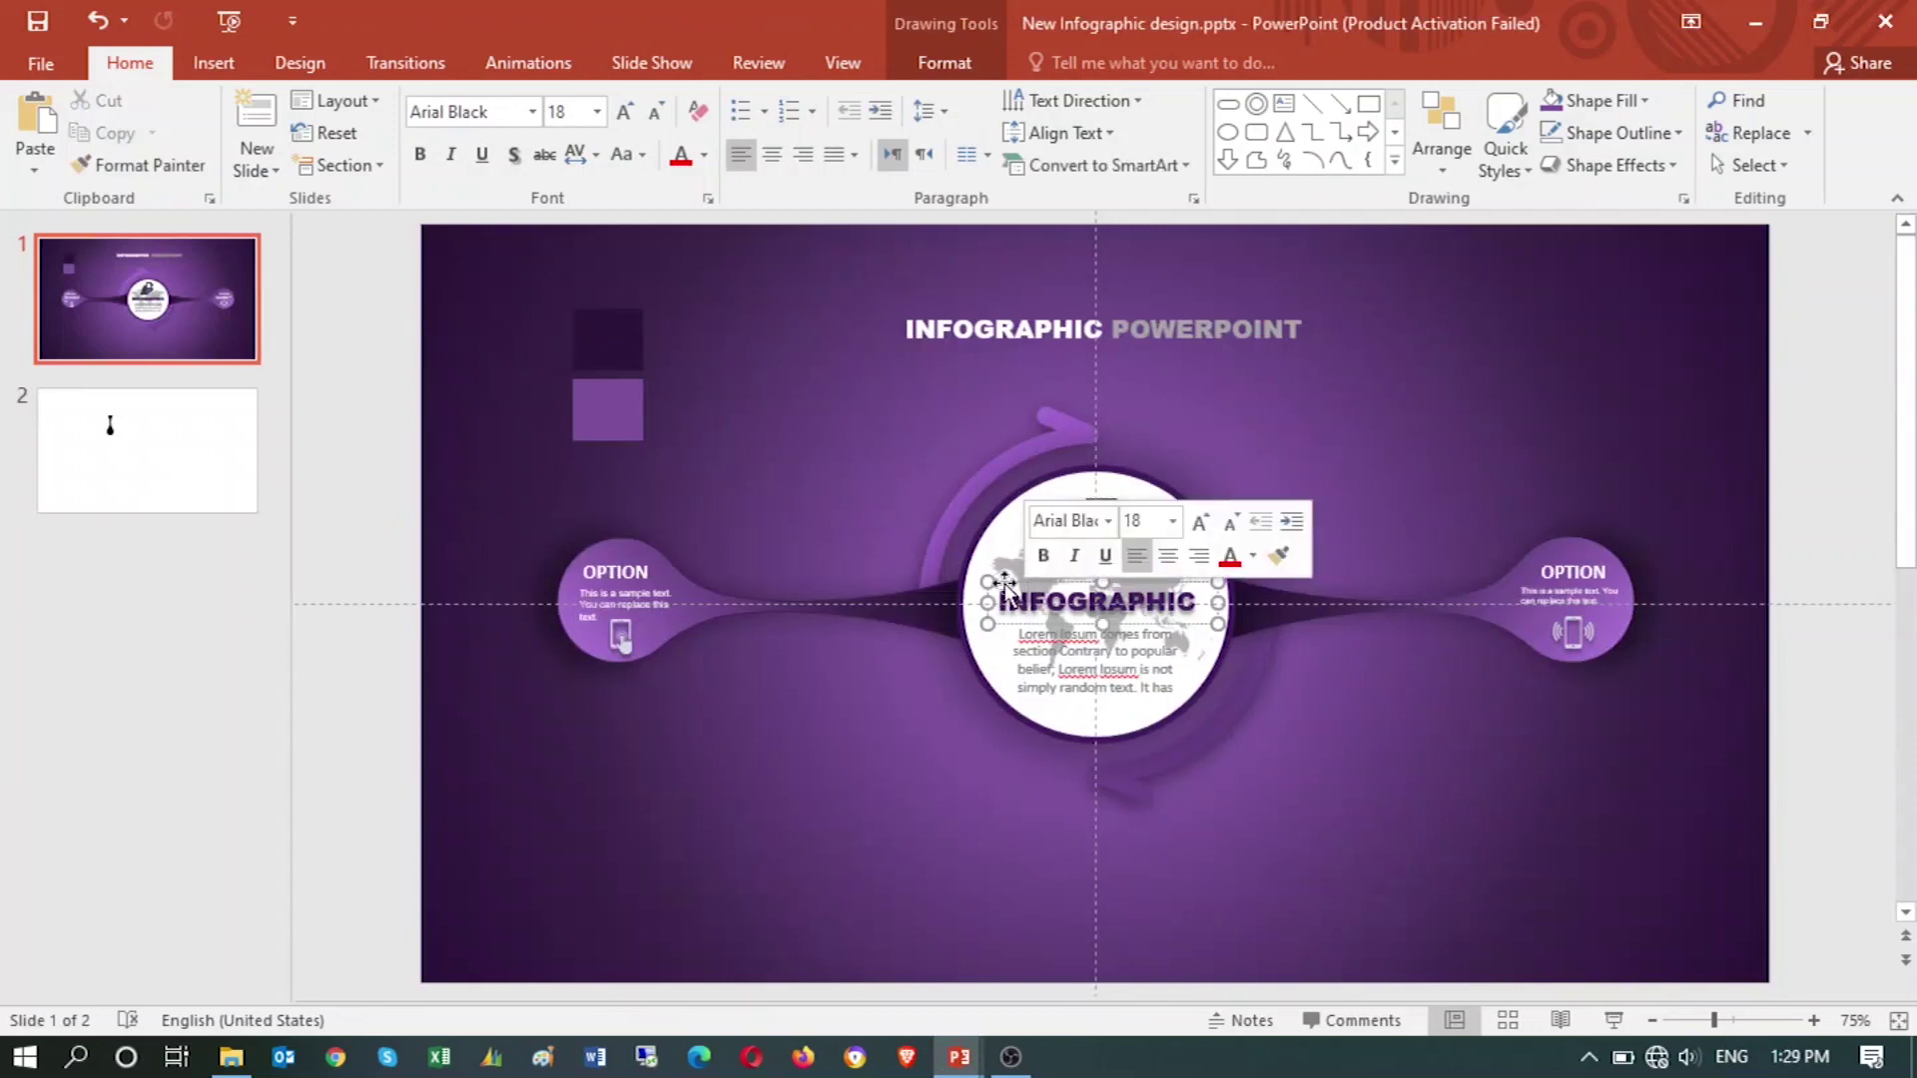
- Copy the INFOGRAPHIC heading and paste it into Presentation1's central circle
{"action": "key", "text": "ctrl+c"}
{"action": "key", "text": "alt+Tab"}
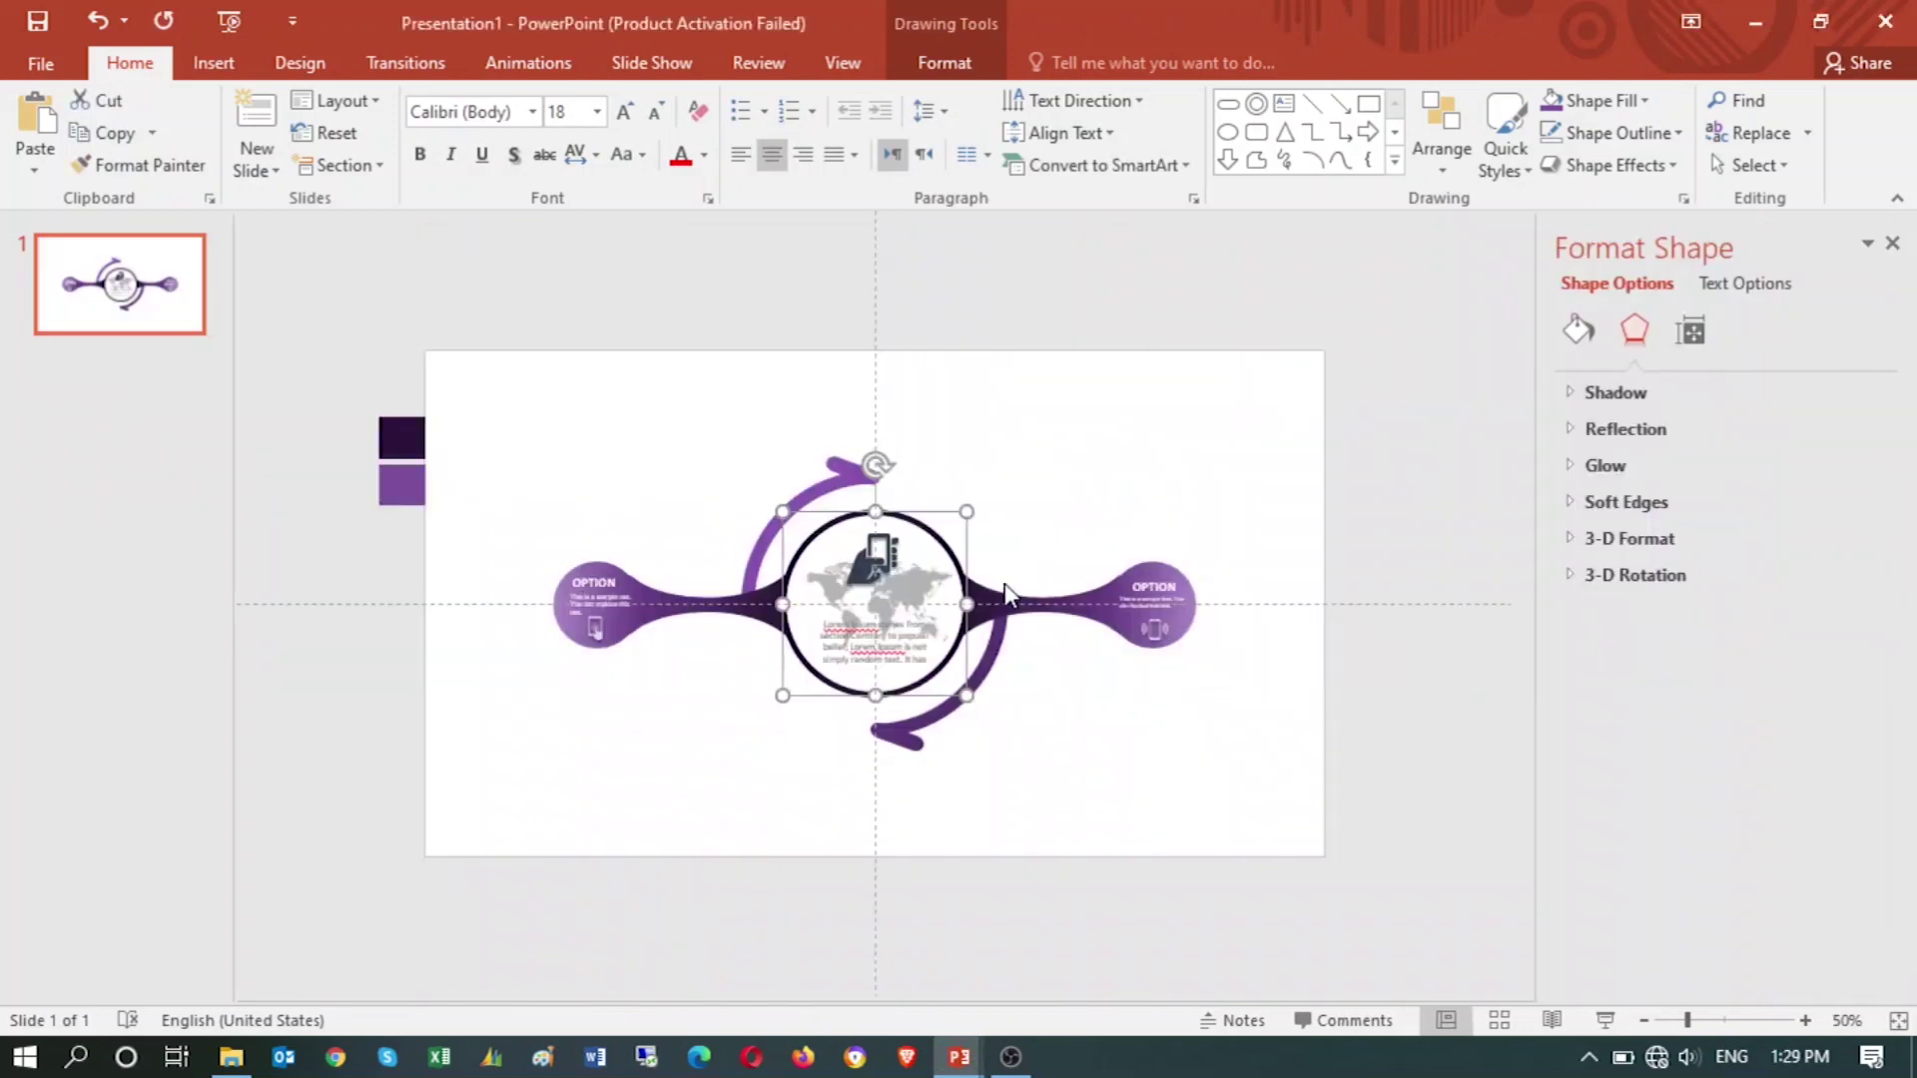
{"action": "key", "text": "ctrl+v"}
{"action": "left_click", "coordinate": [1083, 749]}
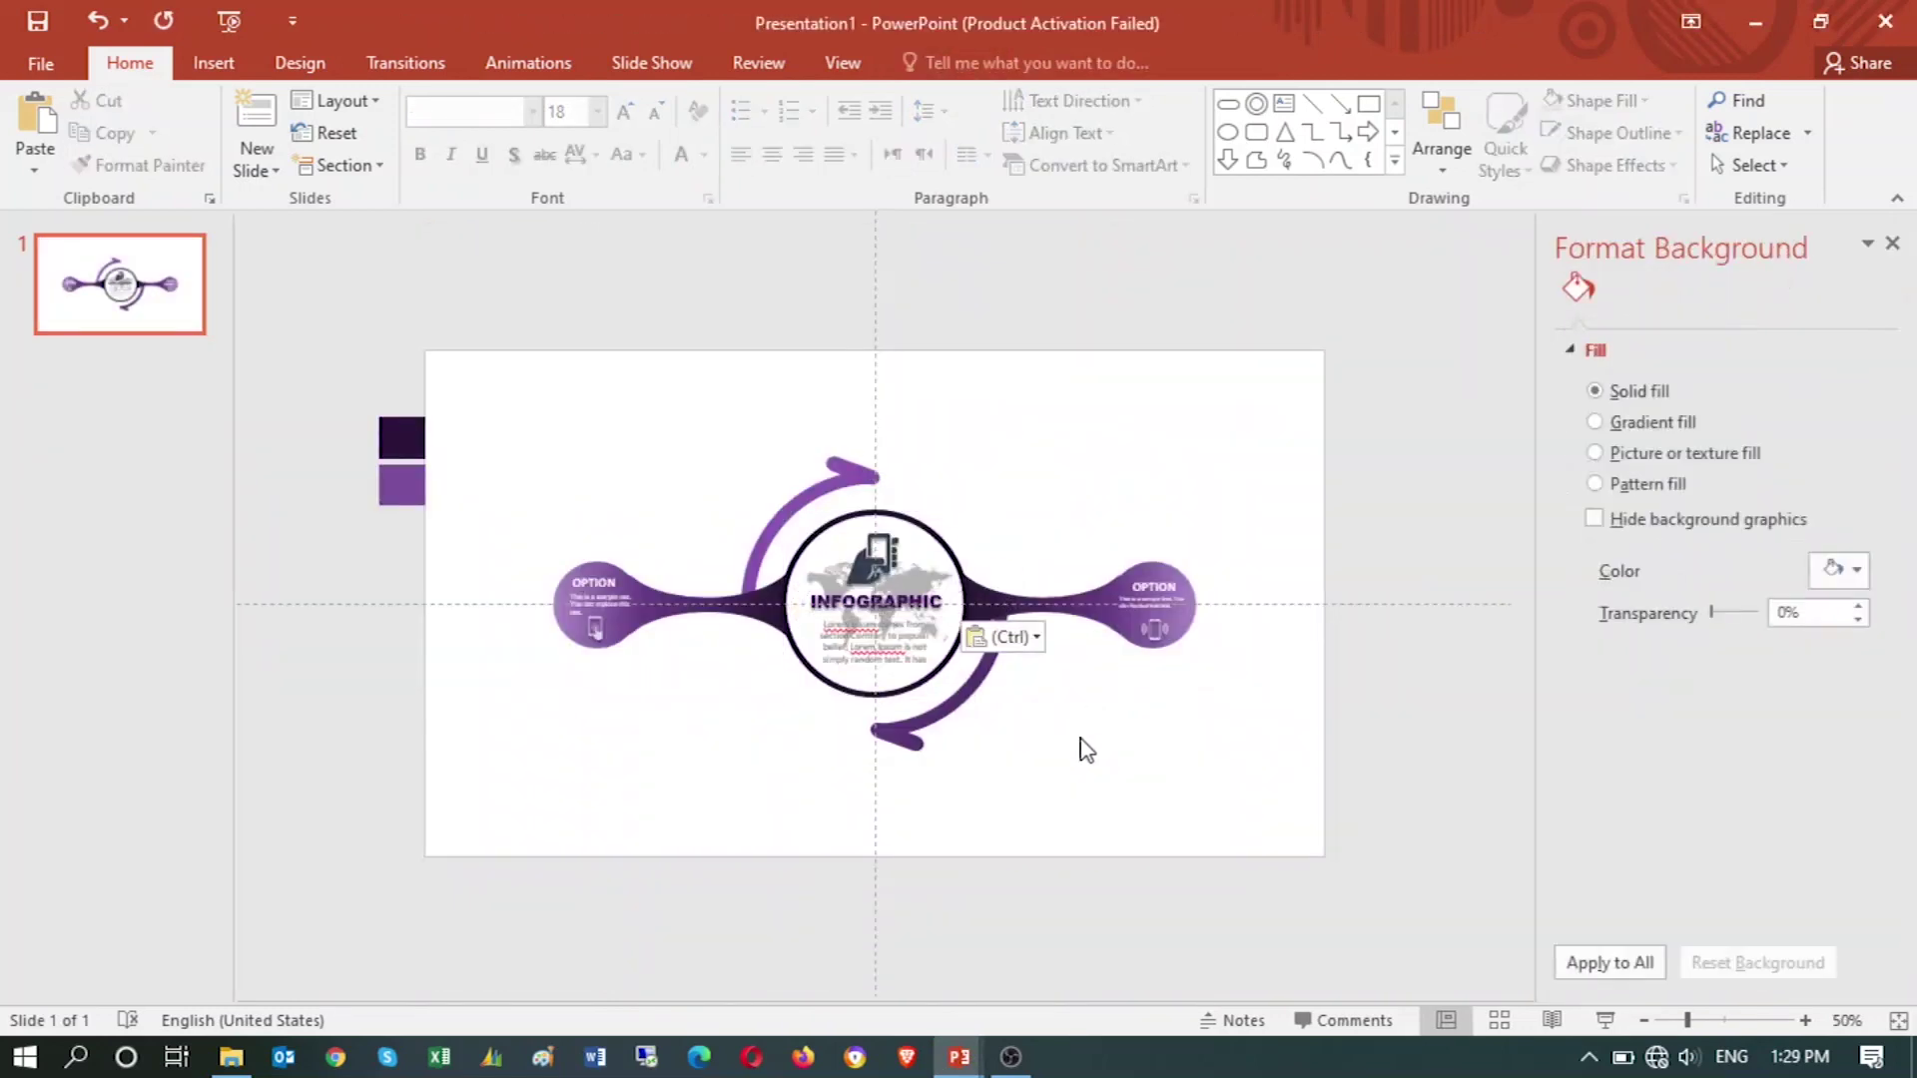
- Compare with the reference deck, check the circle's shape formatting, then move to the Design tab
{"action": "key", "text": "alt+Tab"}
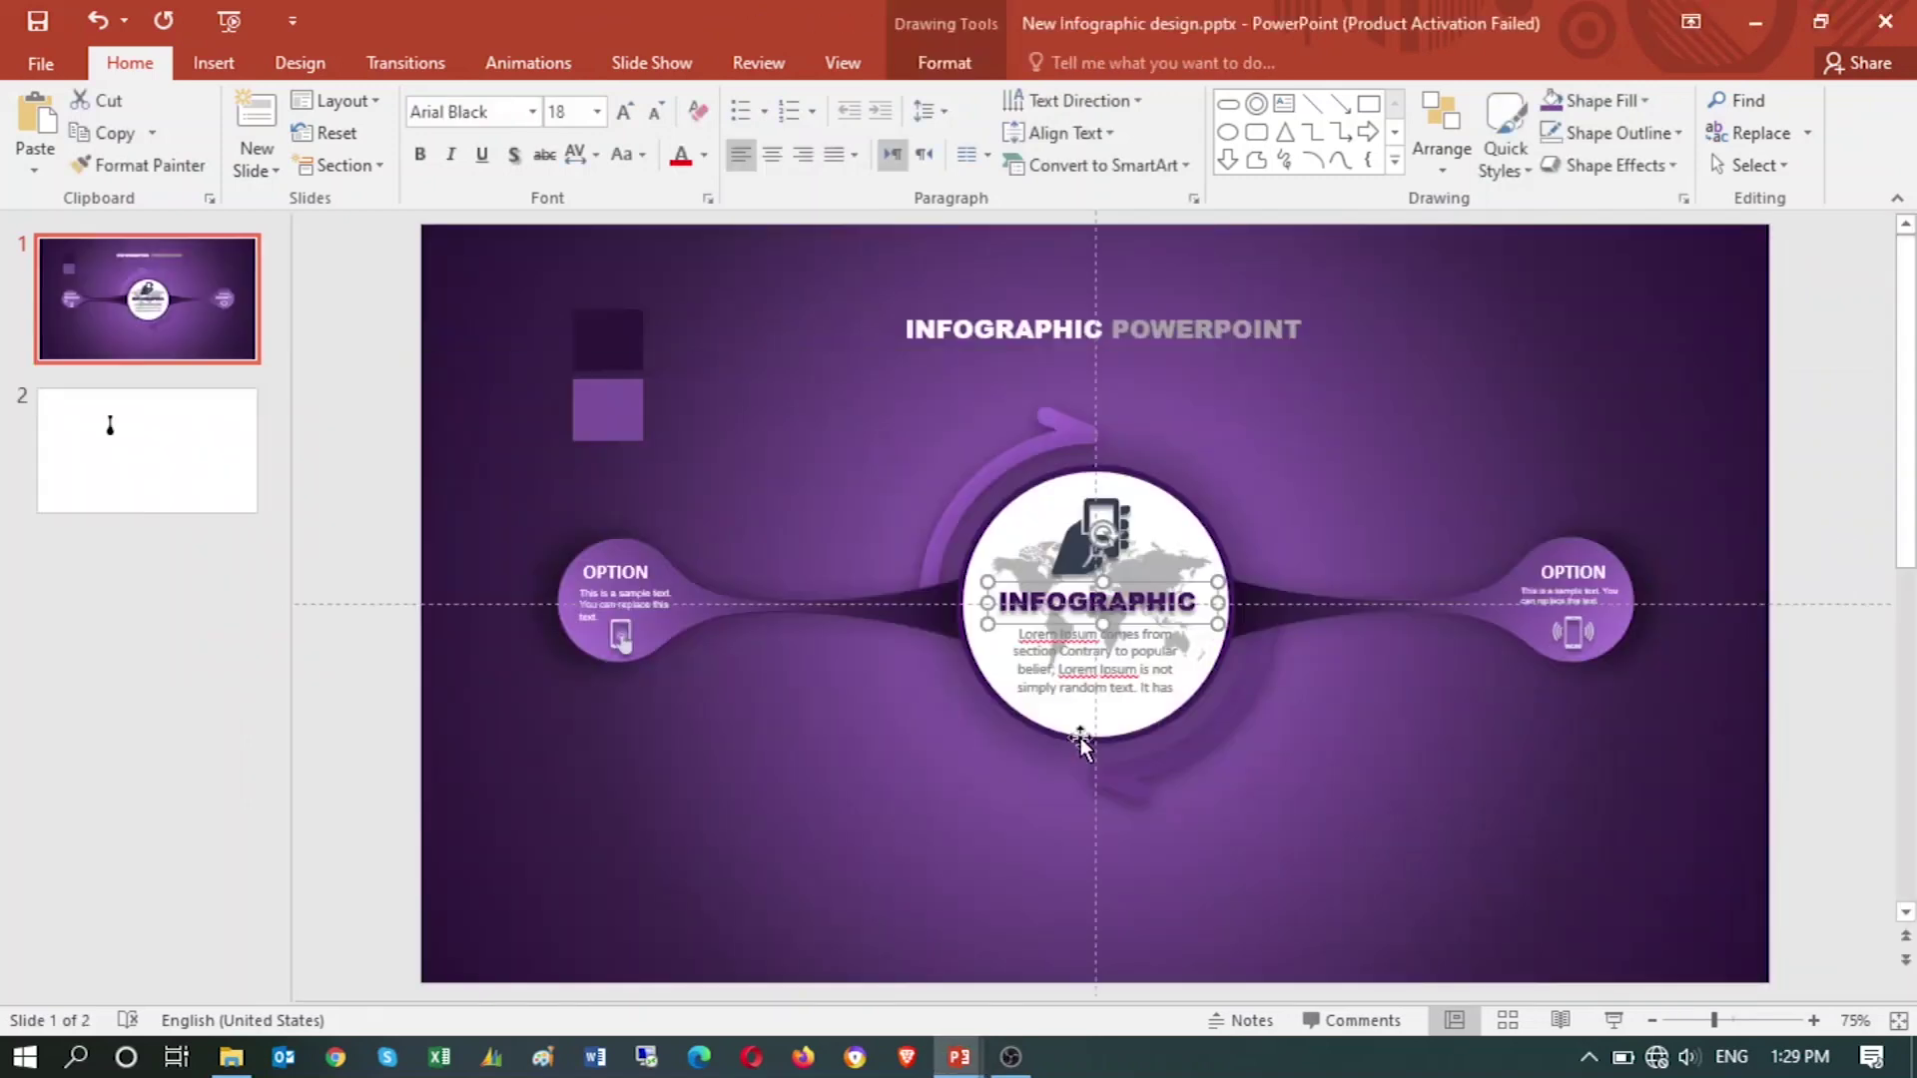
{"action": "key", "text": "alt+Tab"}
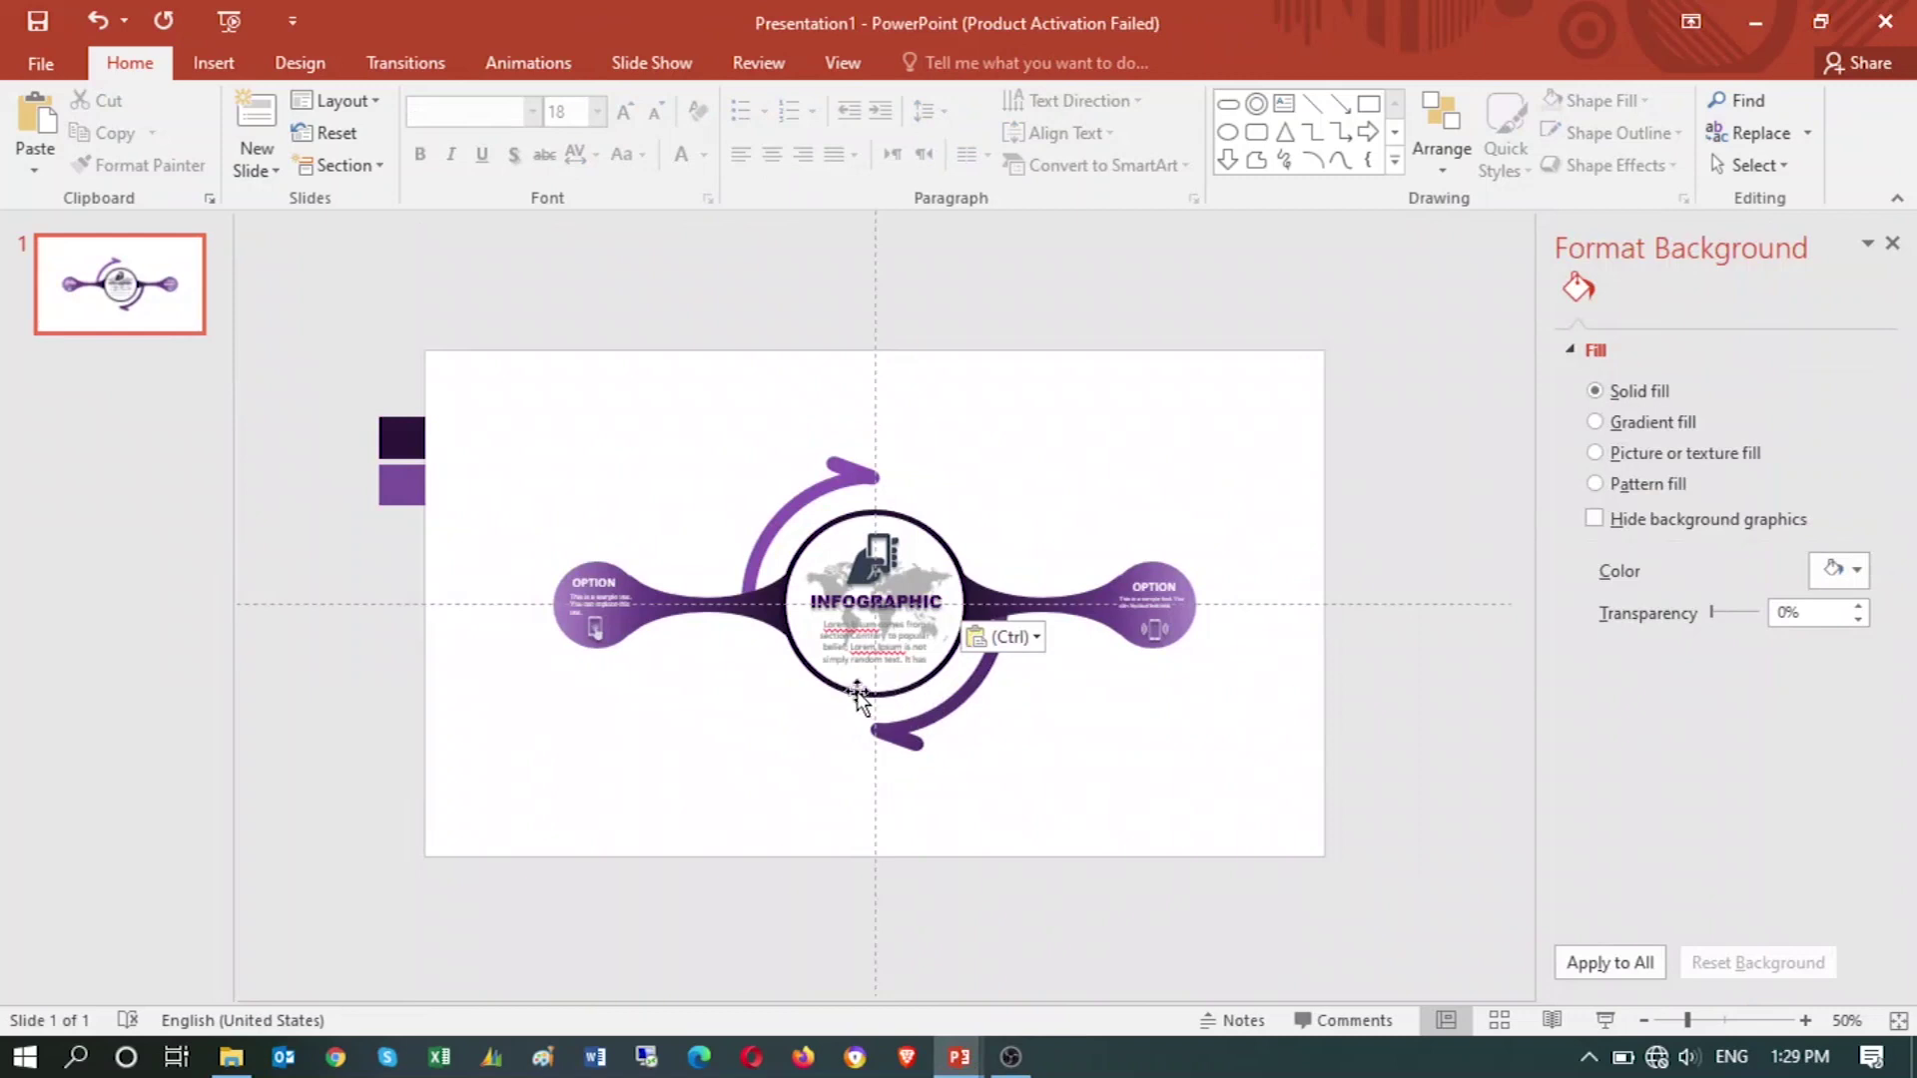
{"action": "left_click", "coordinate": [856, 689]}
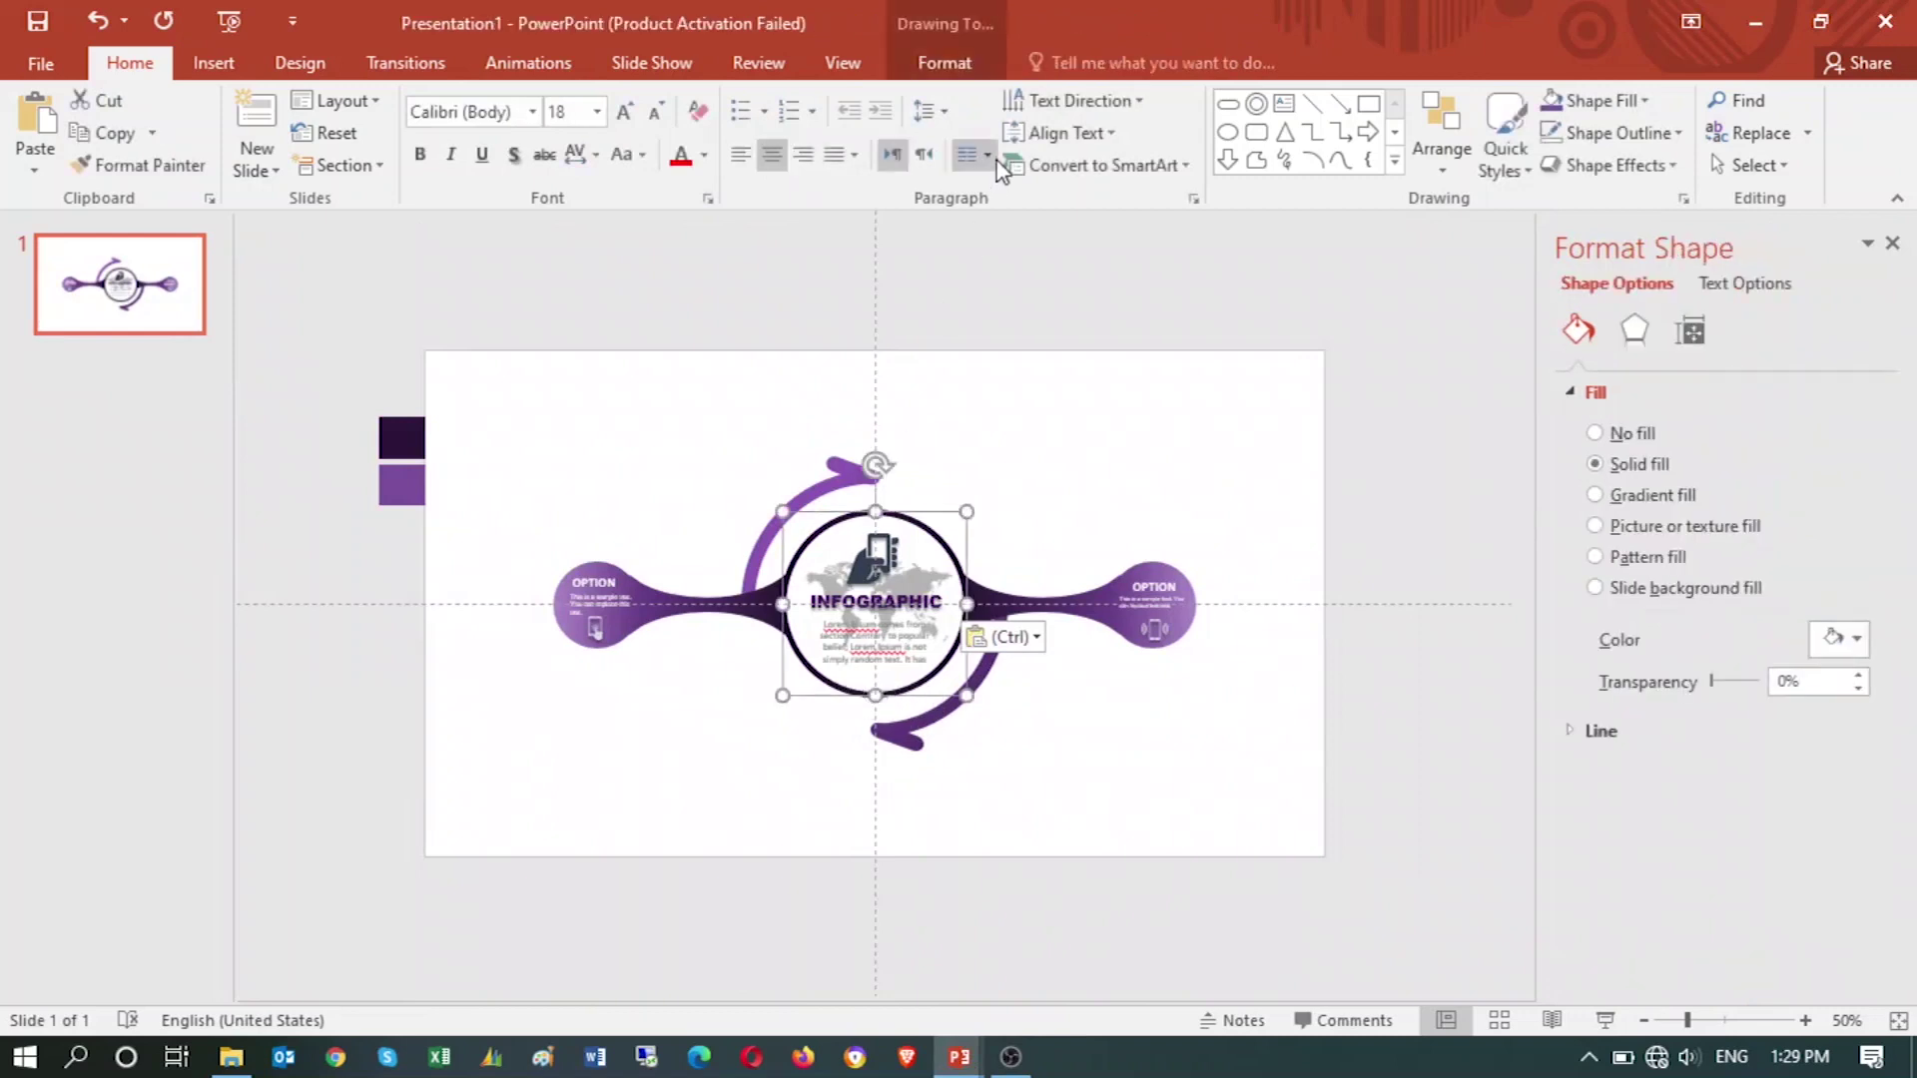
{"action": "left_click", "coordinate": [944, 63]}
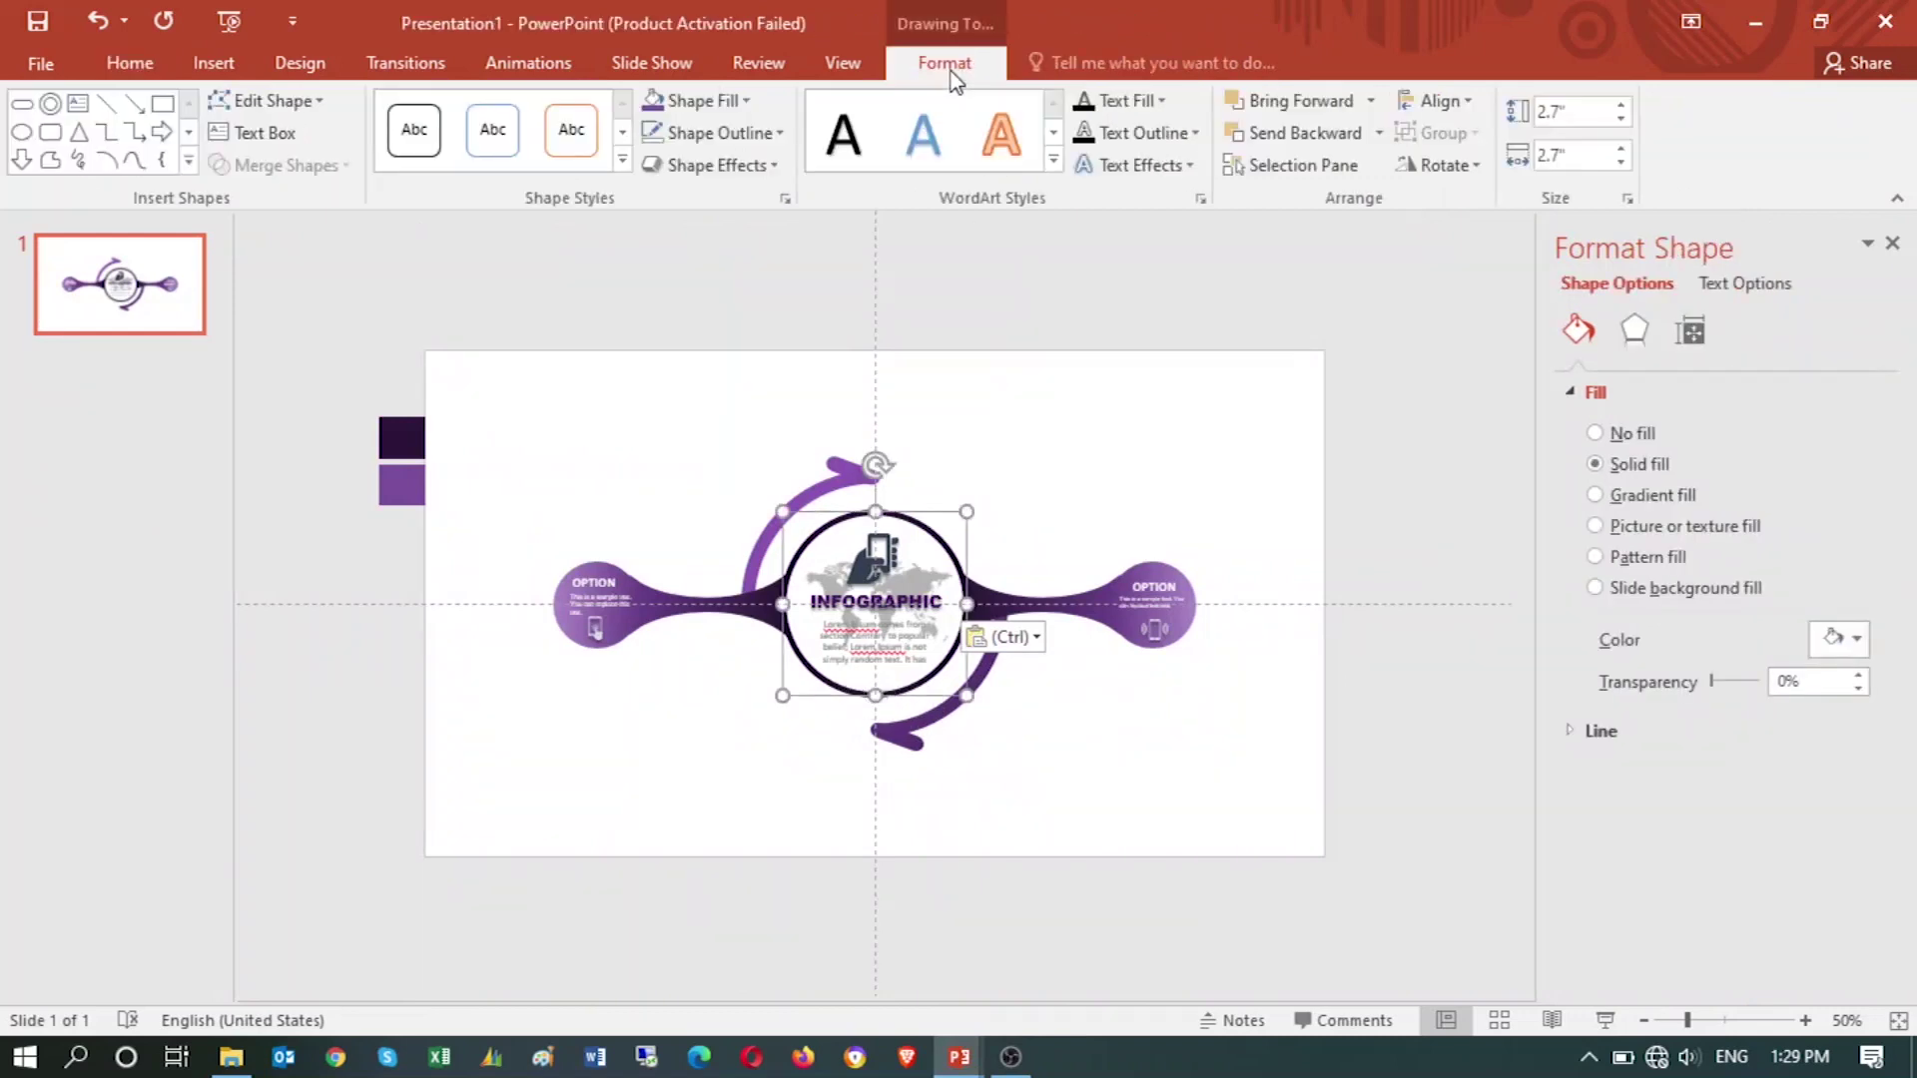
{"action": "left_click", "coordinate": [1107, 461]}
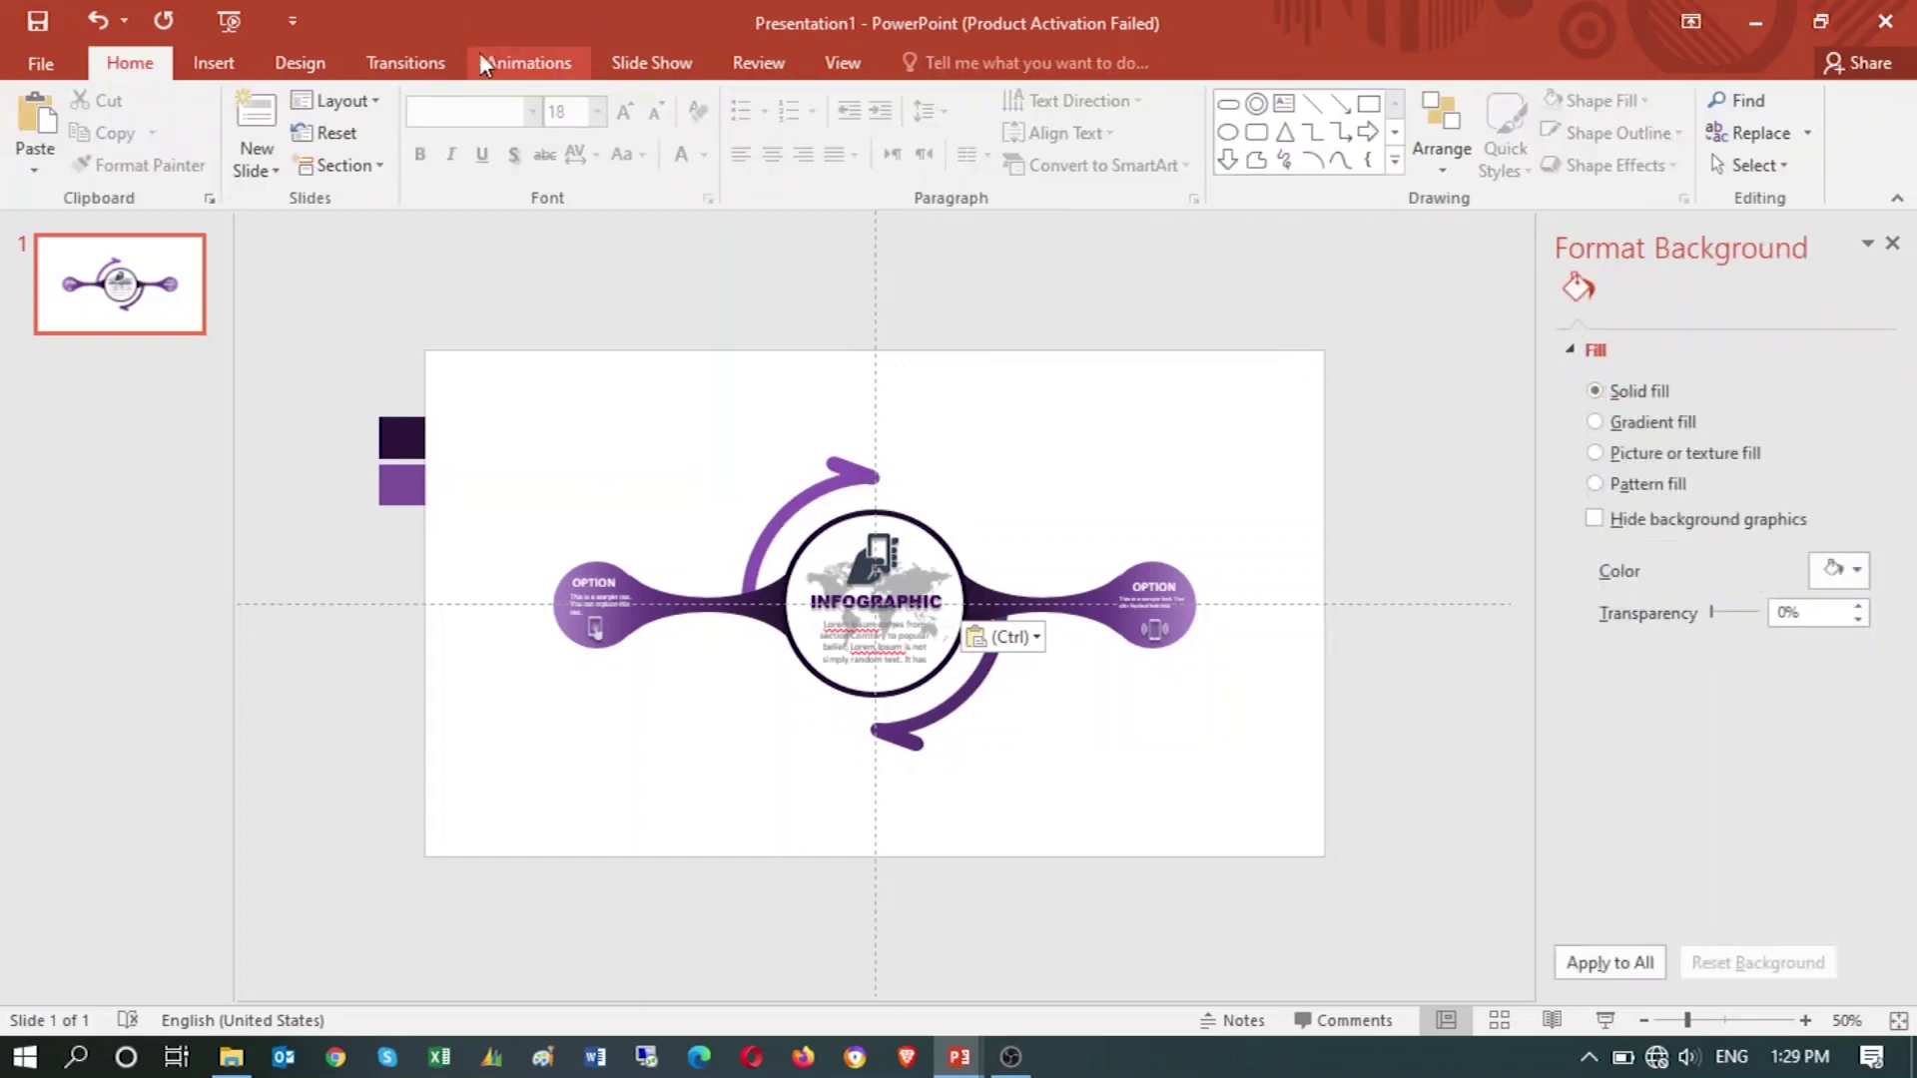
{"action": "left_click", "coordinate": [300, 62]}
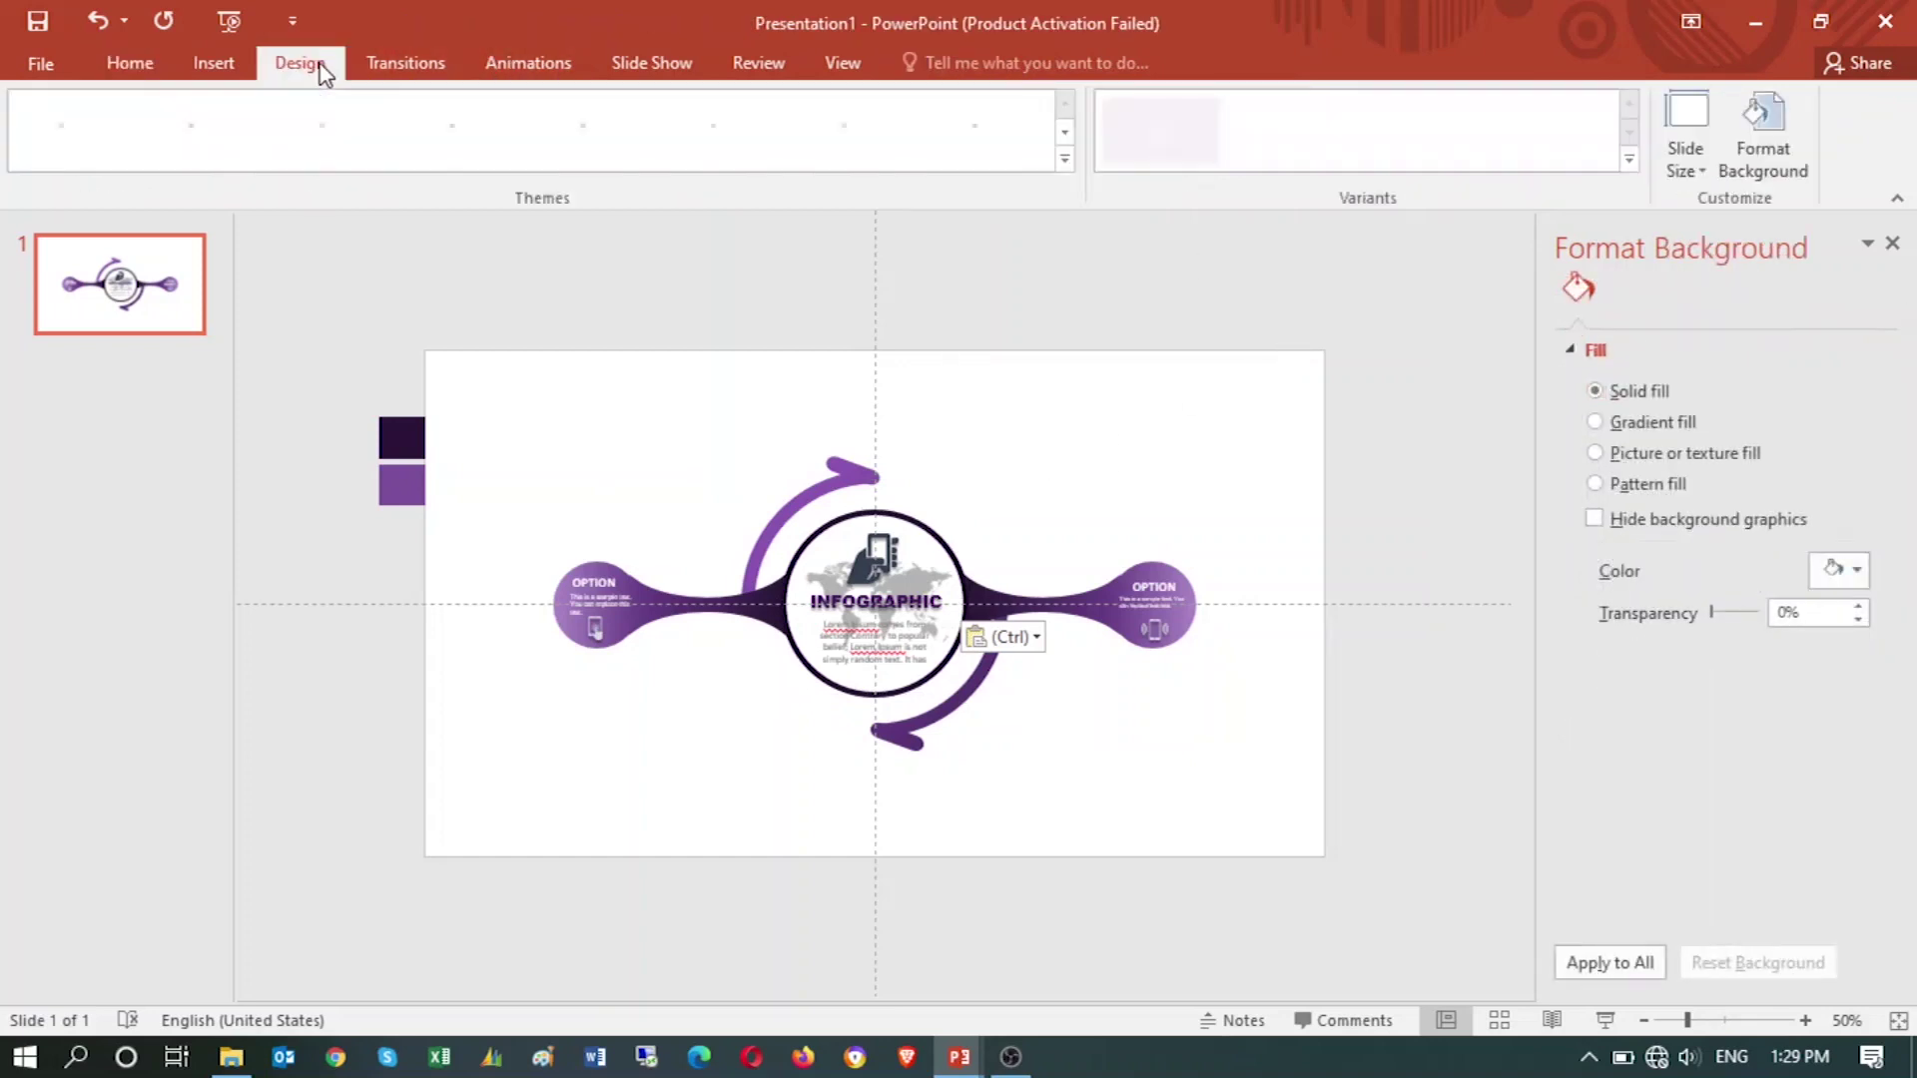
- Give the slide background a radial gradient fill radiating from the centre
{"action": "left_click", "coordinate": [1753, 180]}
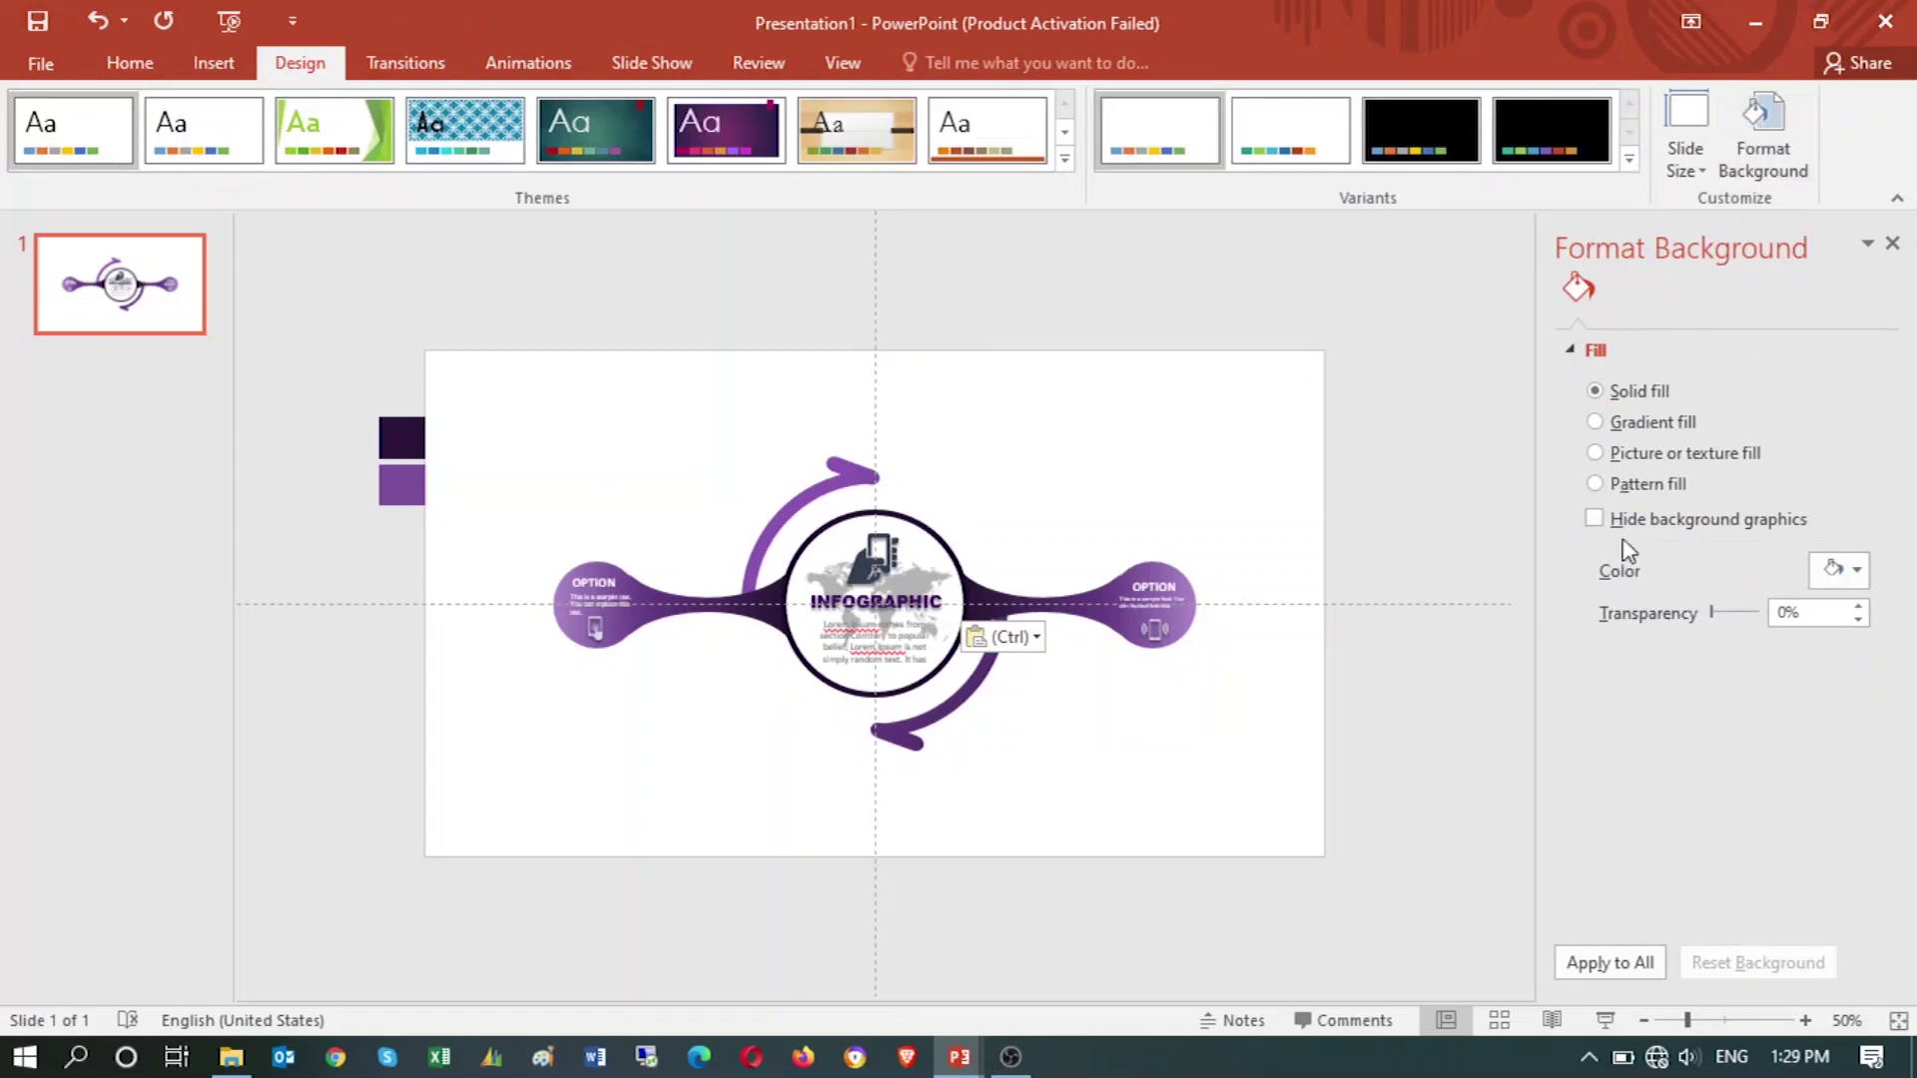
{"action": "left_click", "coordinate": [1618, 423]}
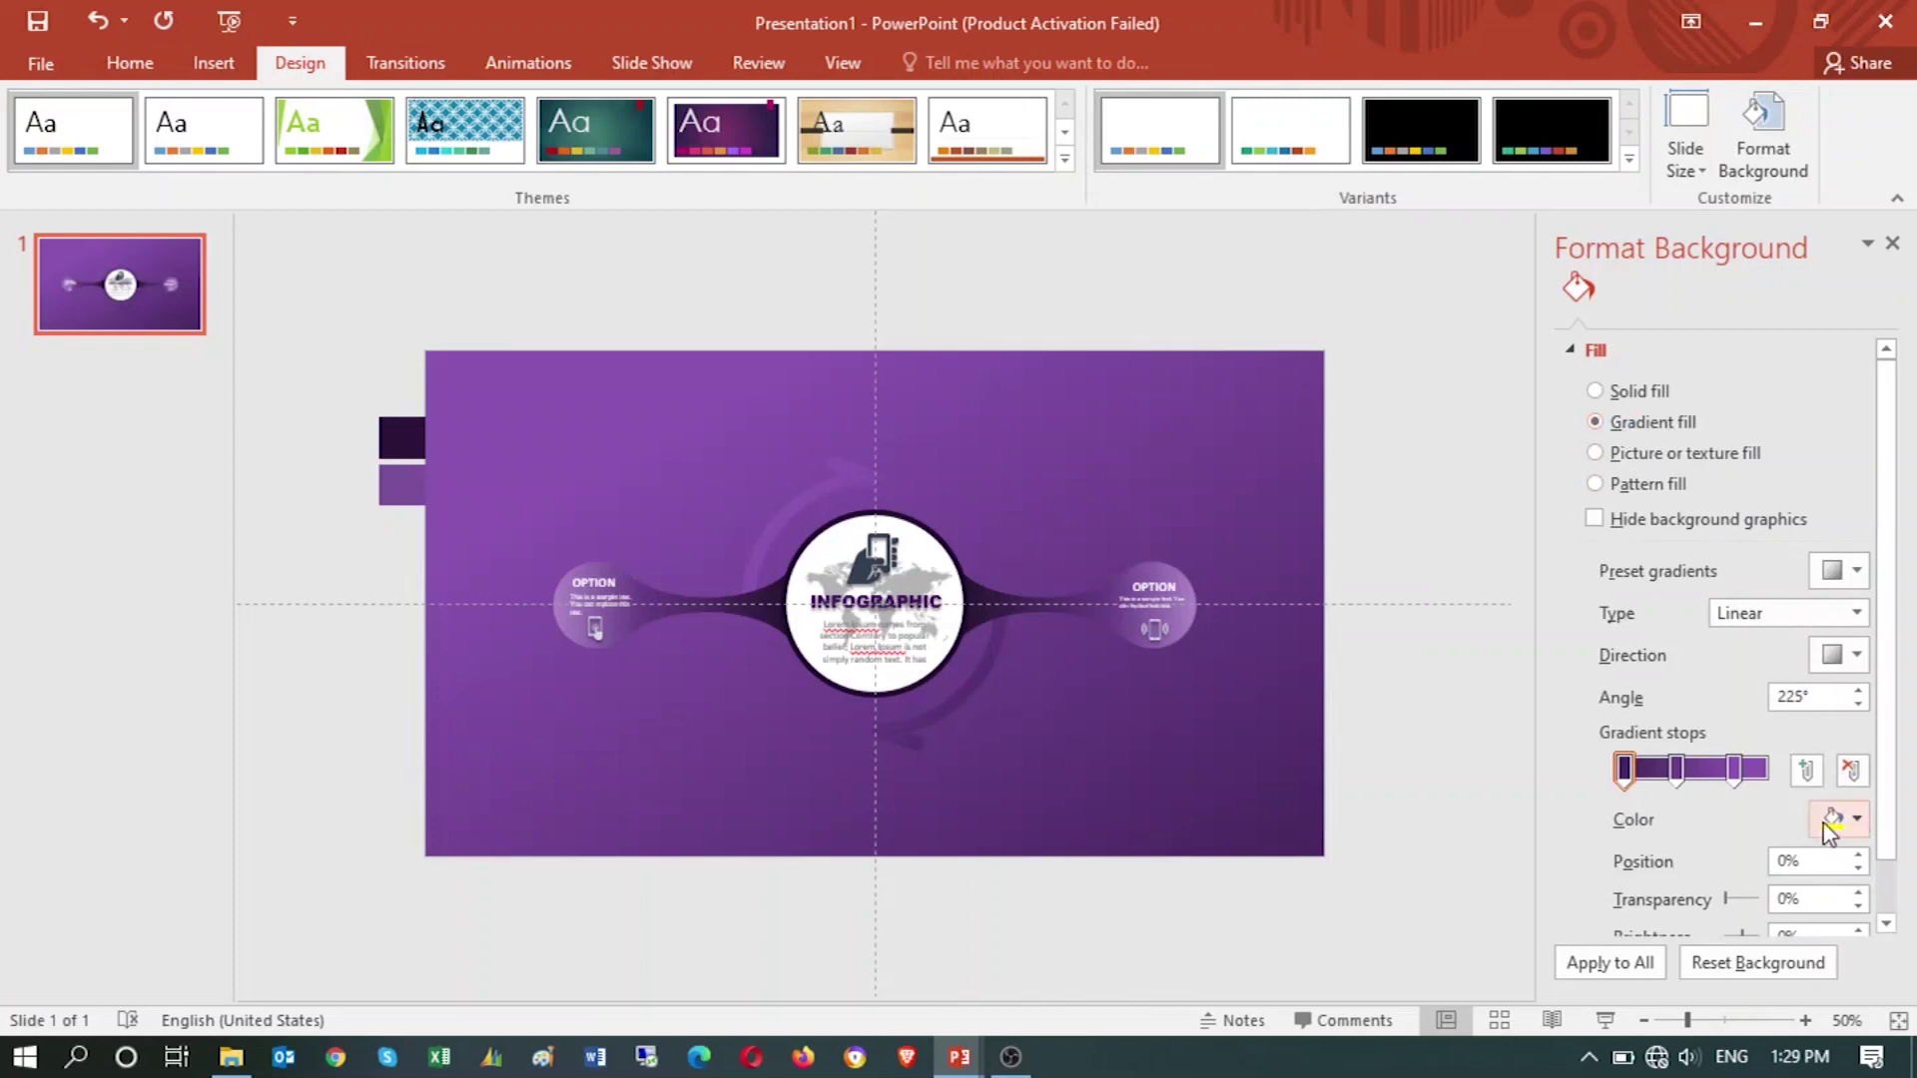
{"action": "left_click", "coordinate": [1853, 614]}
{"action": "left_click", "coordinate": [1853, 614]}
{"action": "left_click", "coordinate": [1854, 614]}
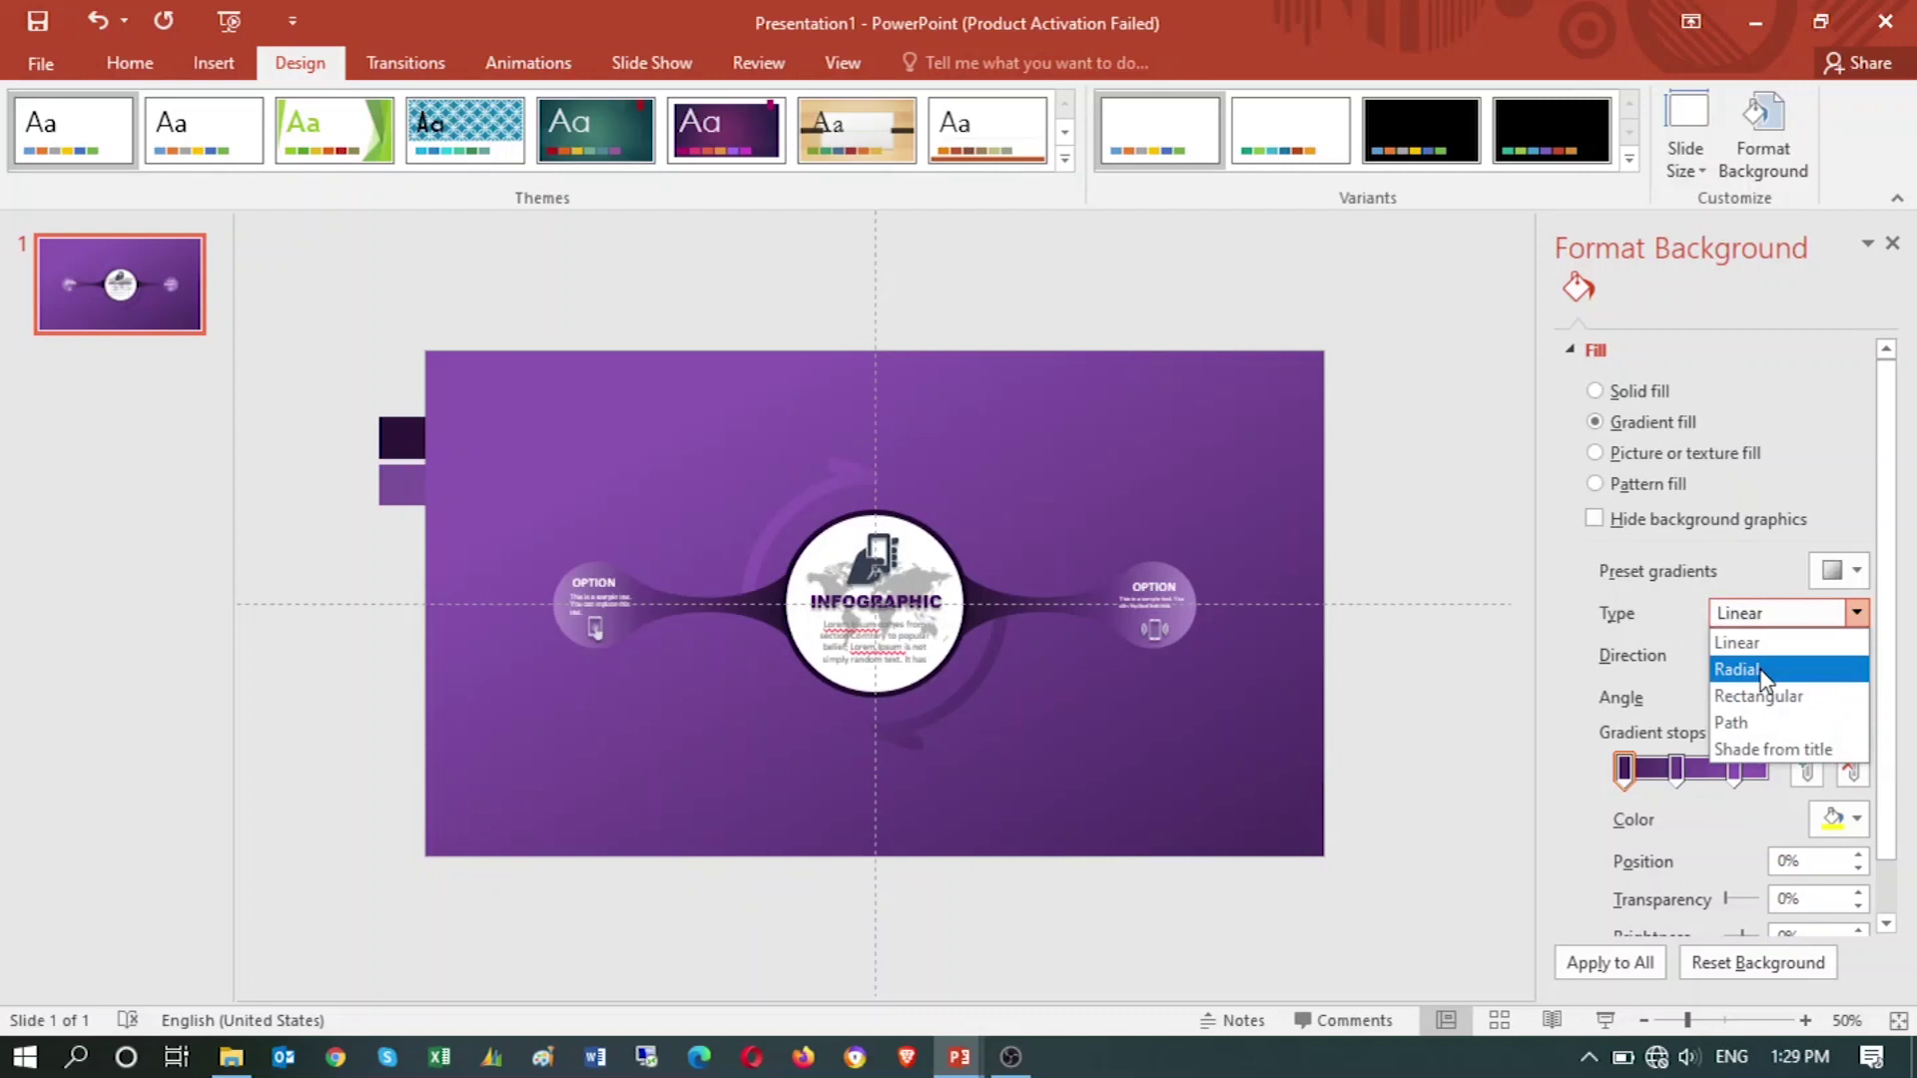
{"action": "left_click", "coordinate": [1761, 670]}
{"action": "left_click", "coordinate": [1854, 659]}
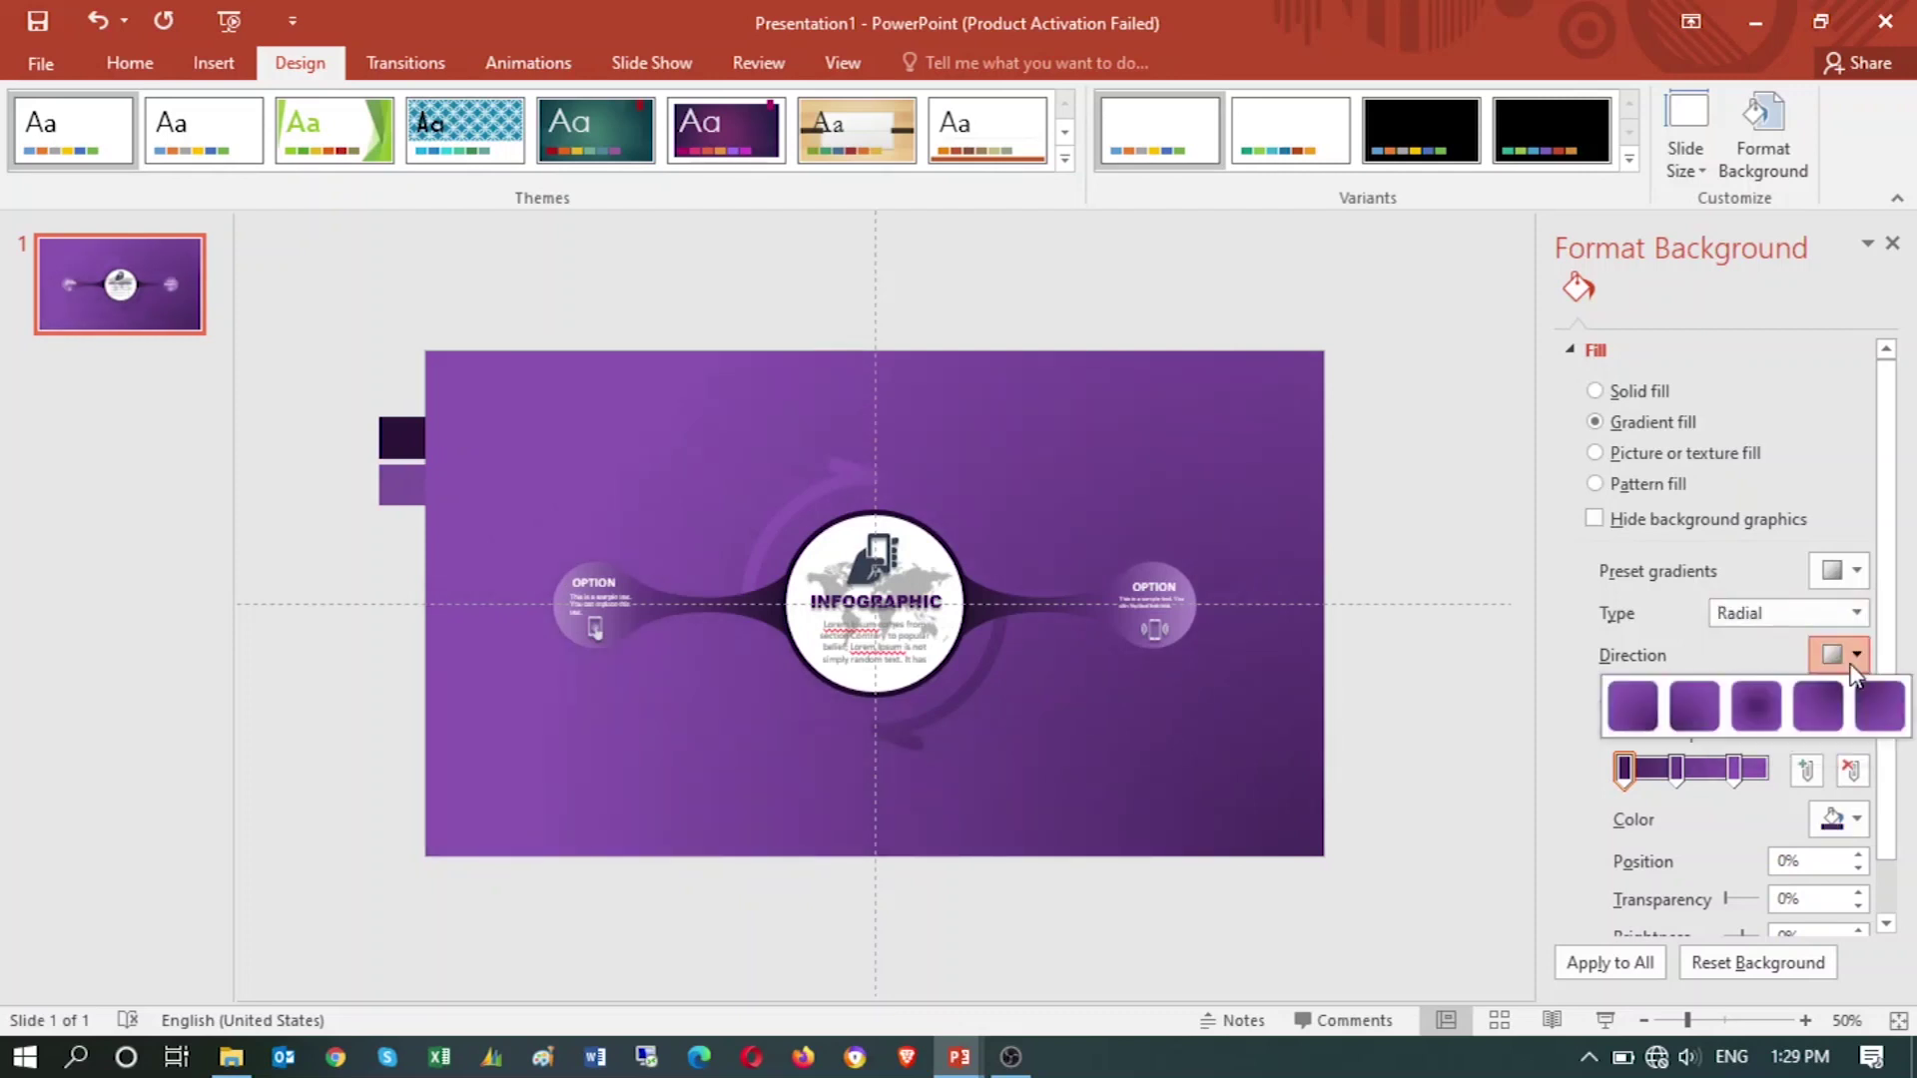
{"action": "left_click", "coordinate": [1760, 708]}
- Make the first gradient stop light lavender and eyedrop dark purple for the third stop
{"action": "left_click", "coordinate": [1625, 769]}
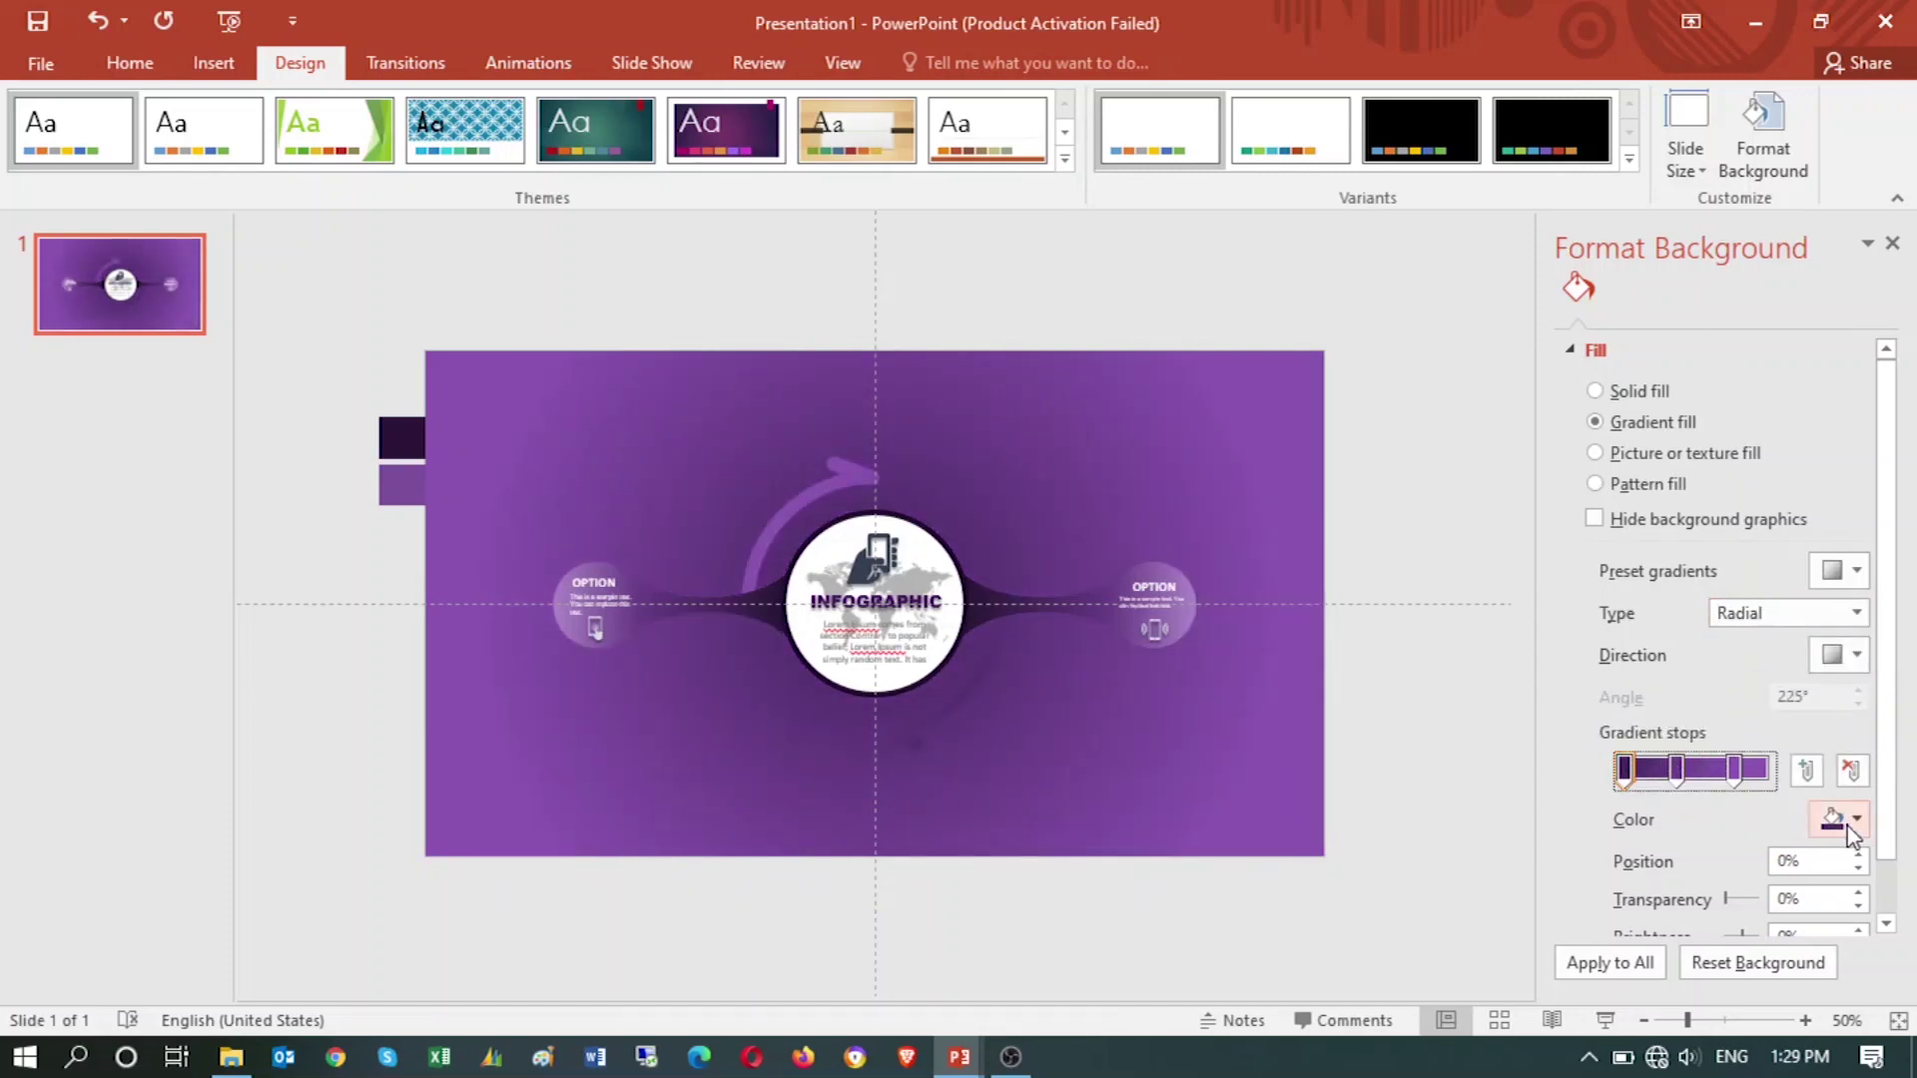
{"action": "left_click", "coordinate": [1847, 821]}
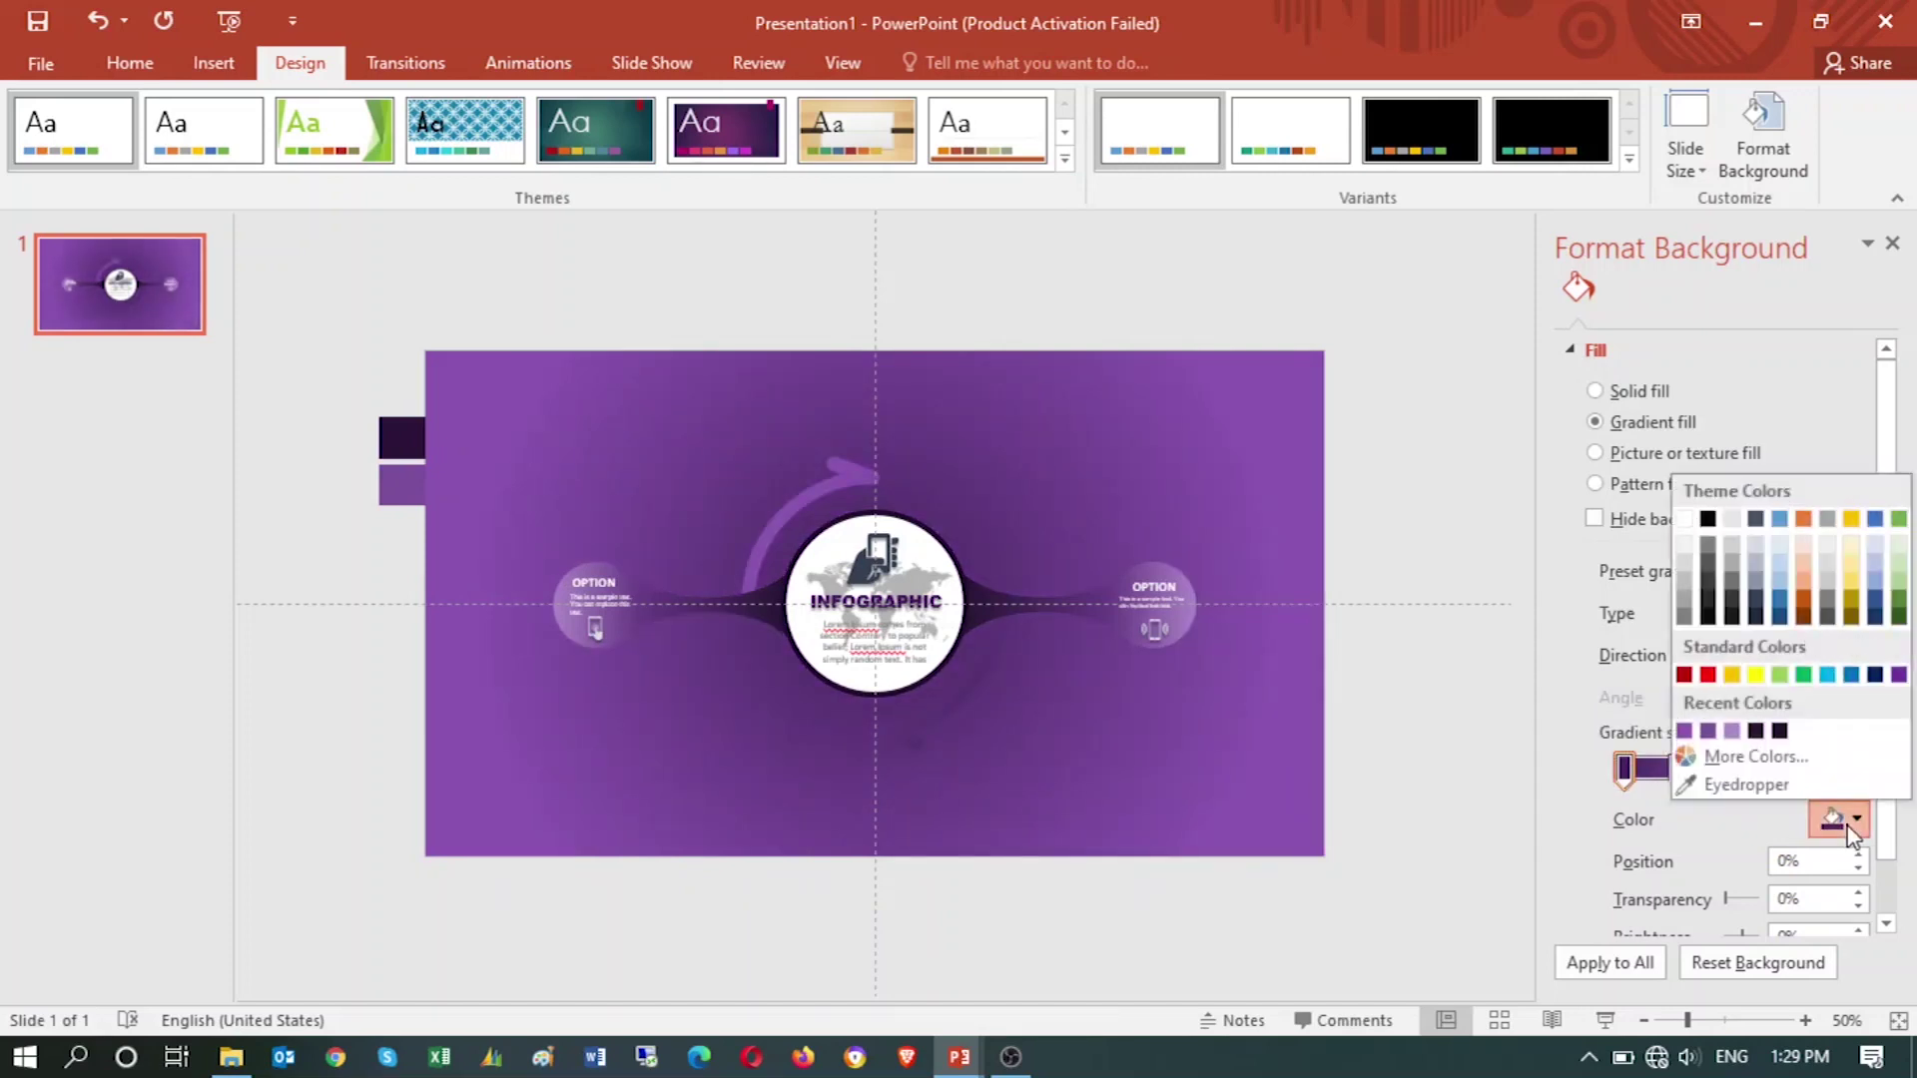
{"action": "left_click", "coordinate": [1733, 730]}
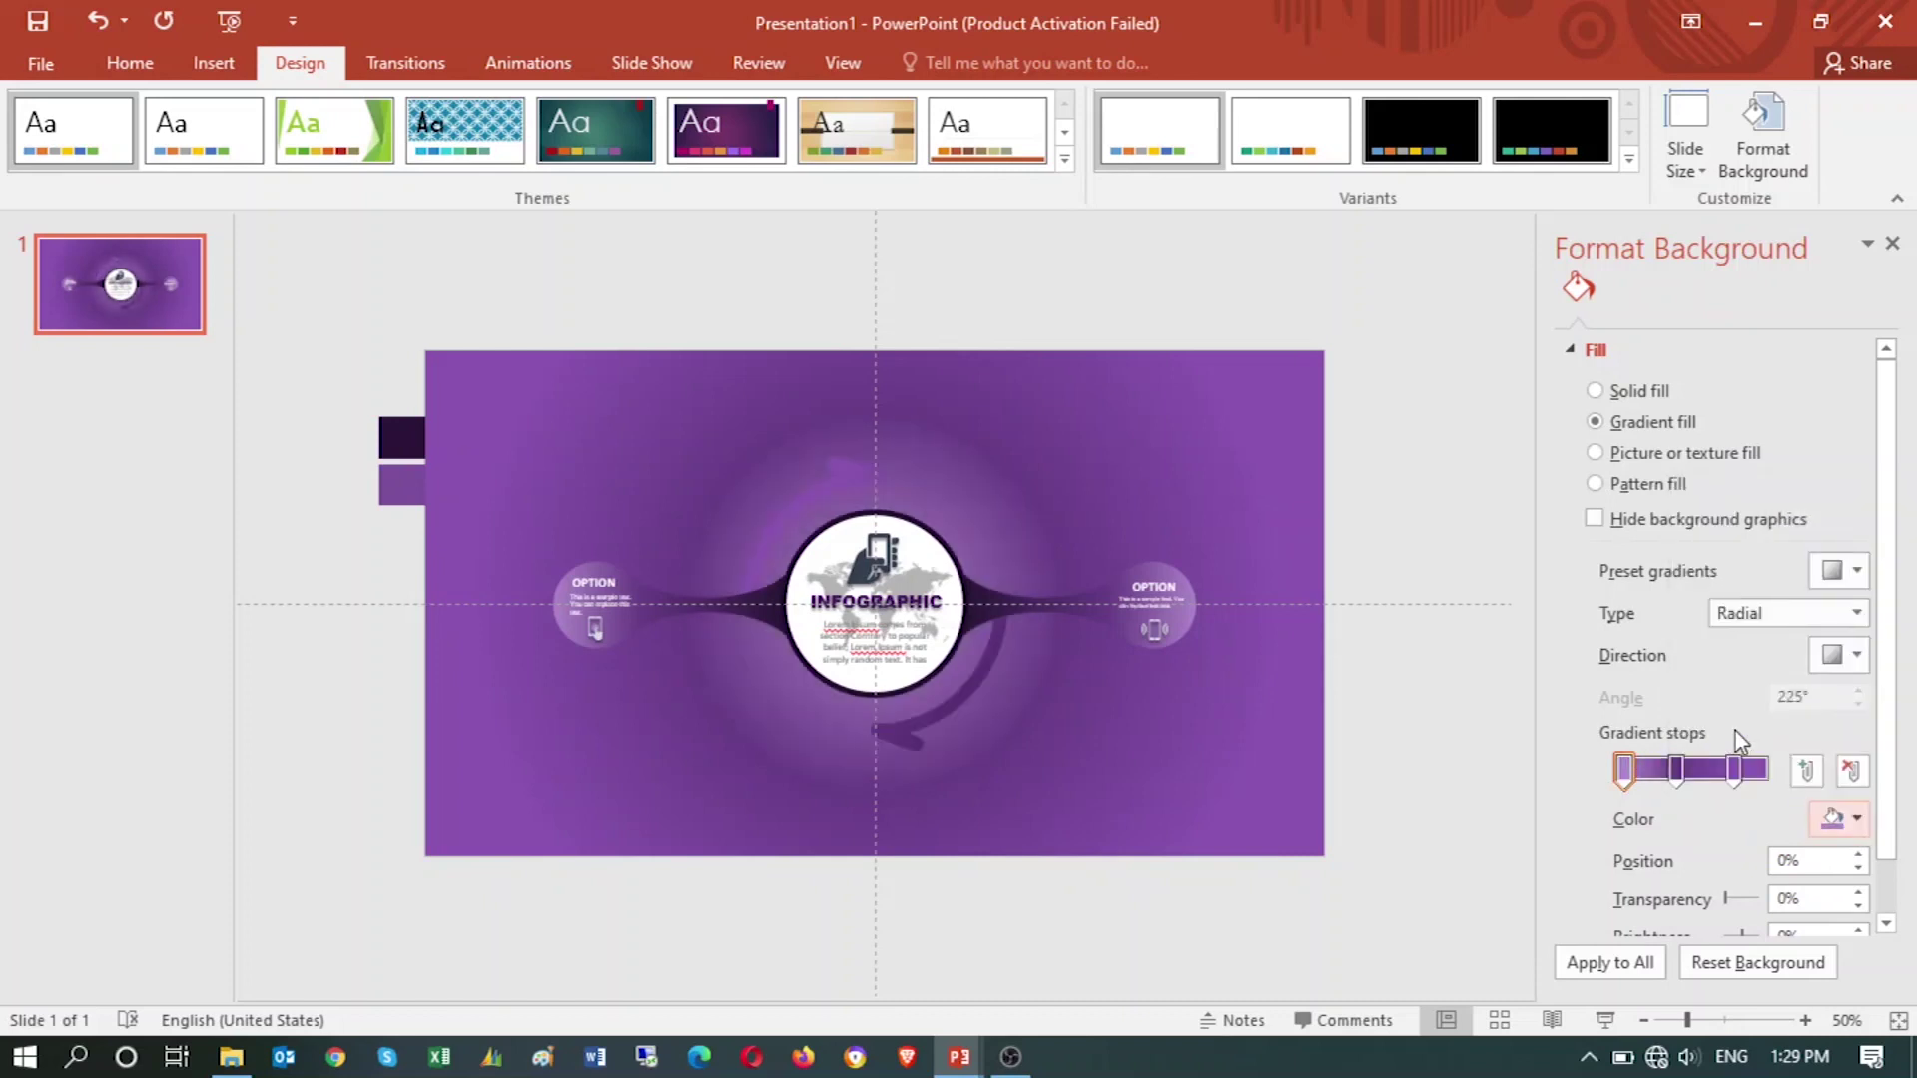
{"action": "left_click", "coordinate": [1734, 769]}
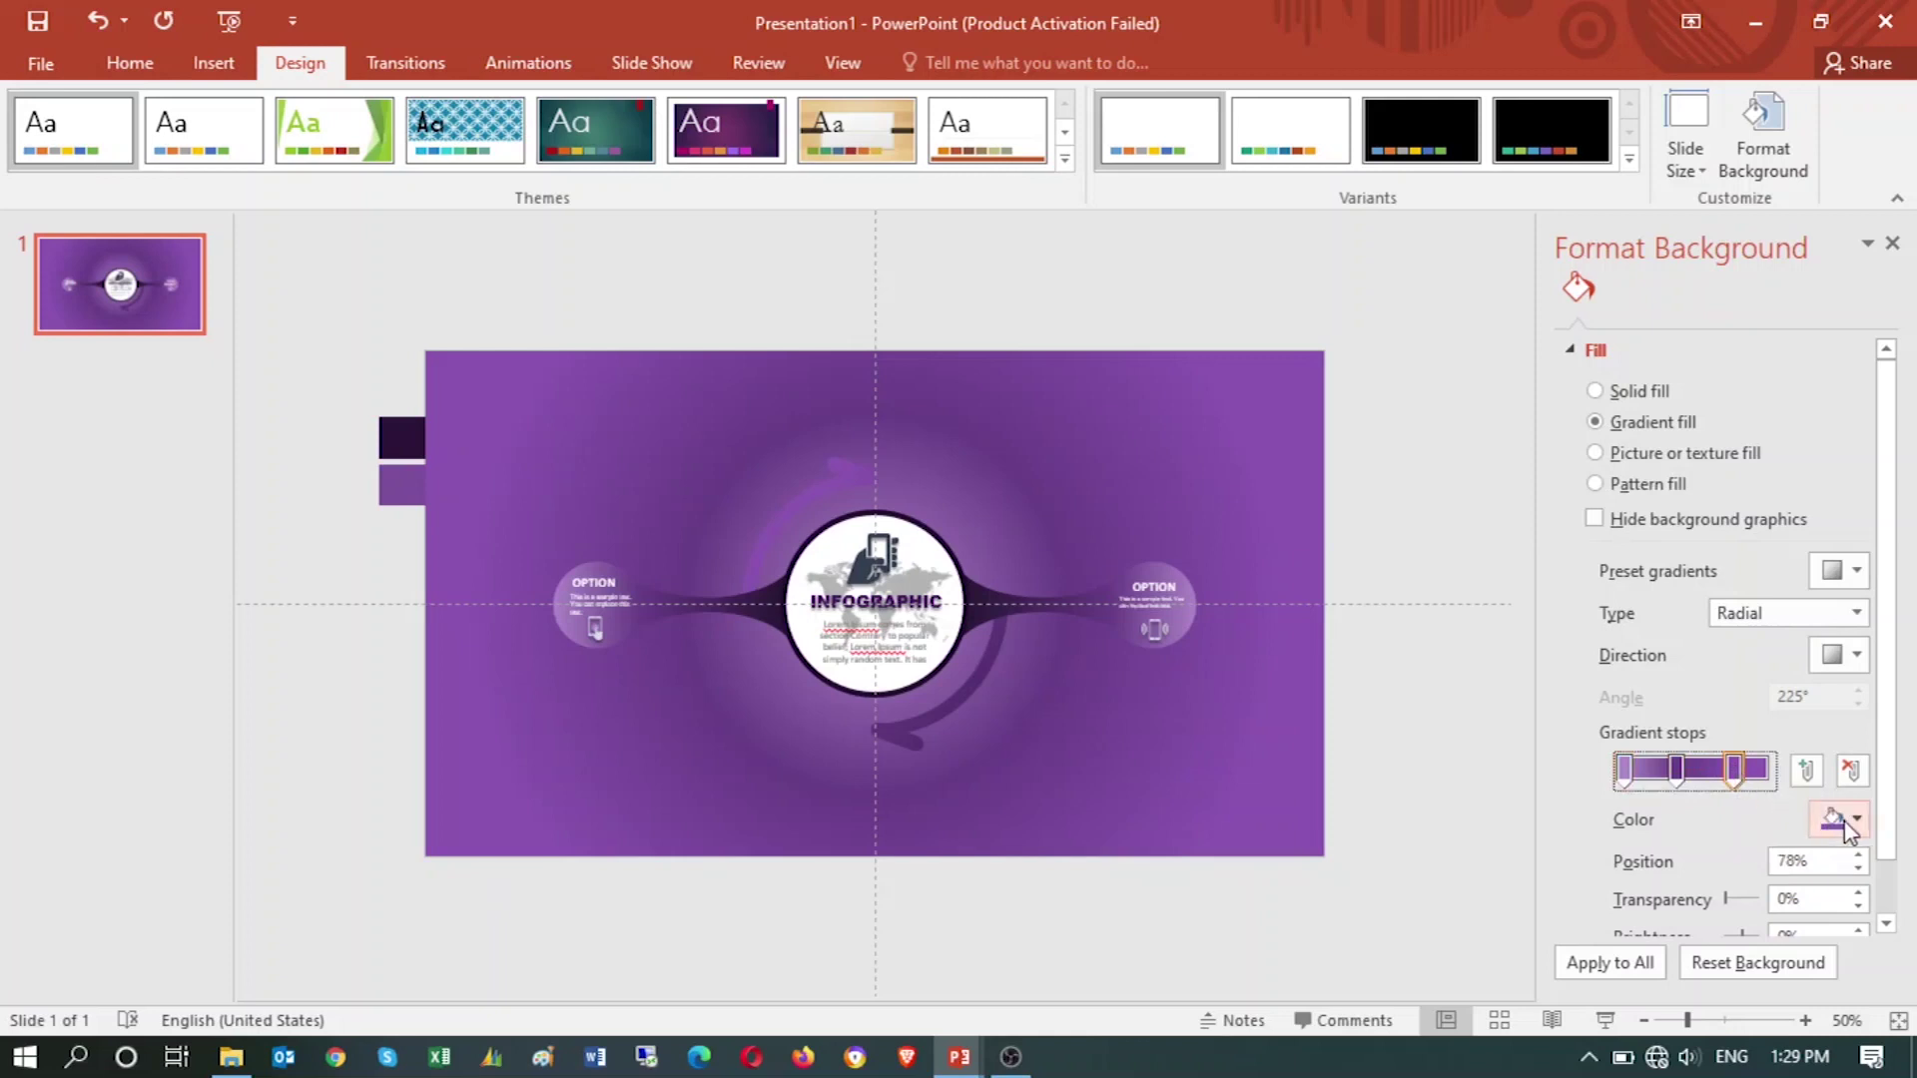
{"action": "left_click", "coordinate": [1849, 824]}
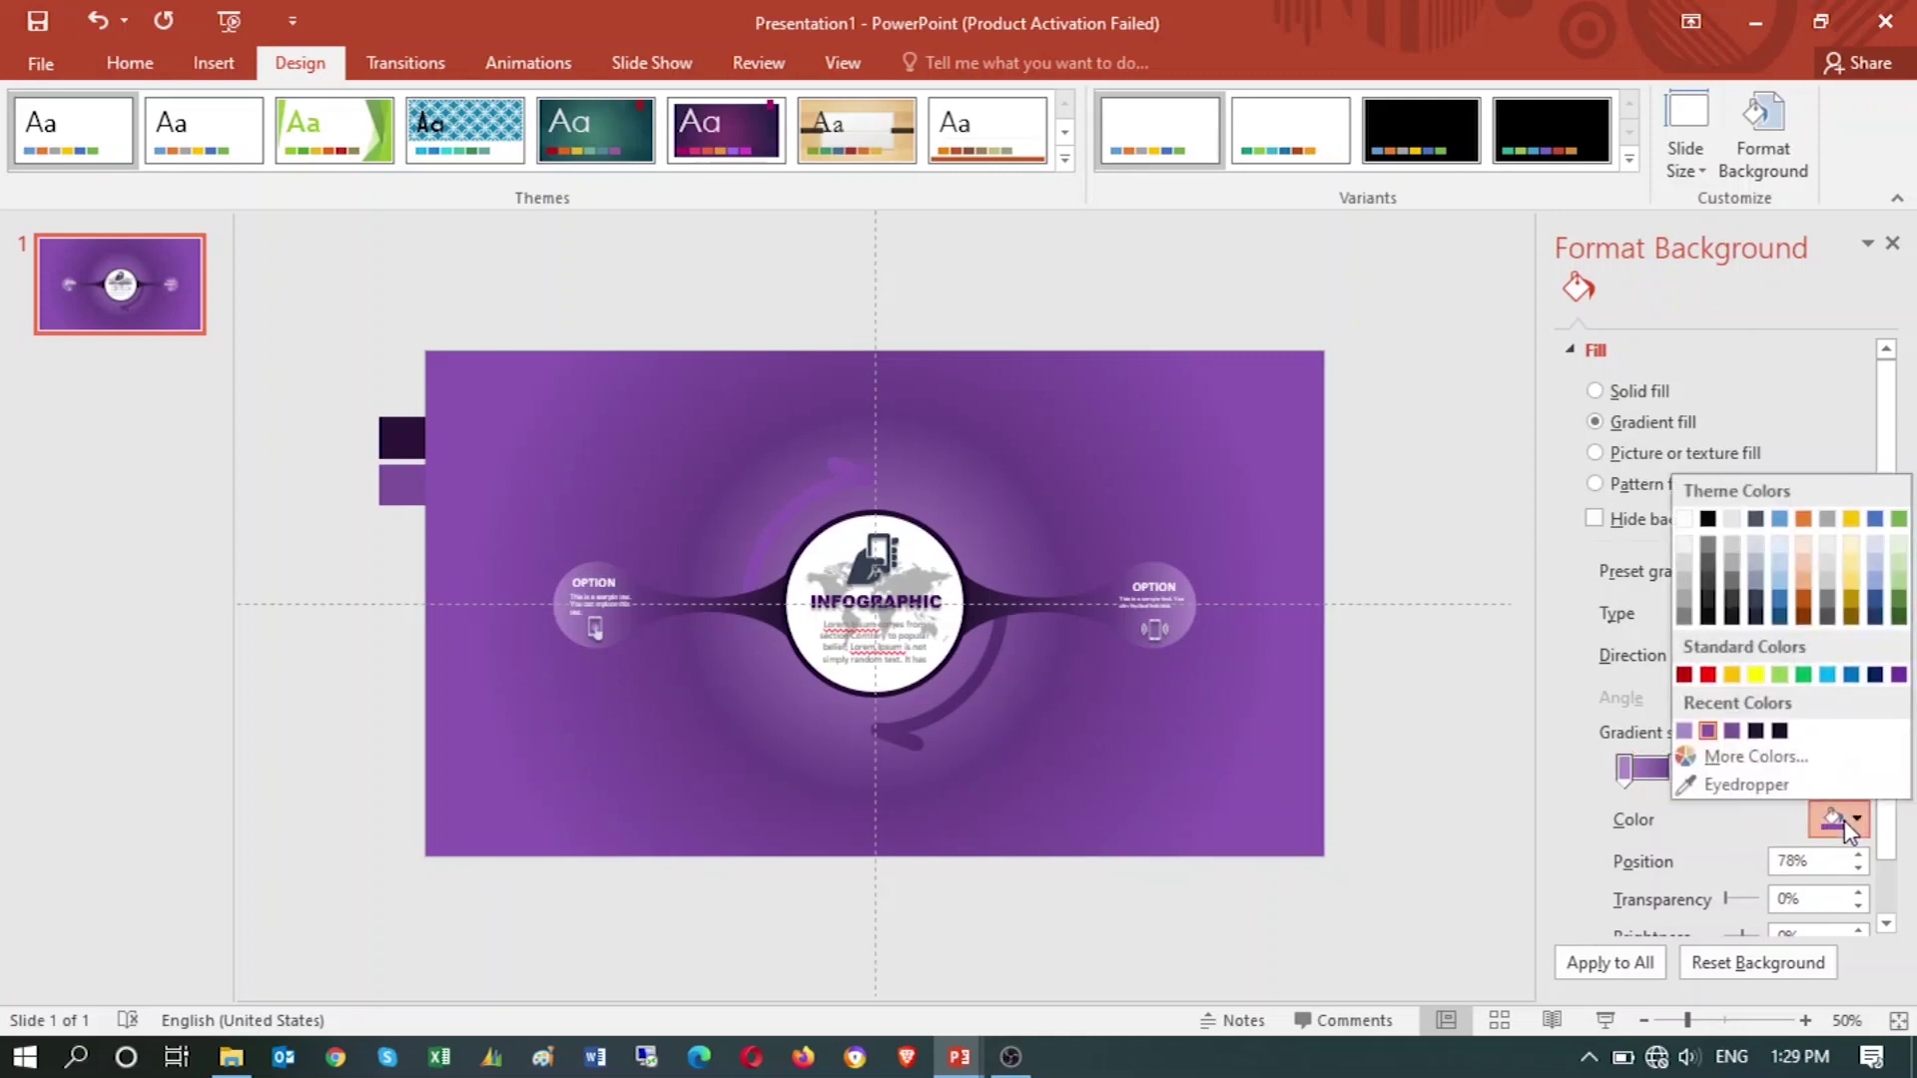
{"action": "left_click", "coordinate": [1742, 785]}
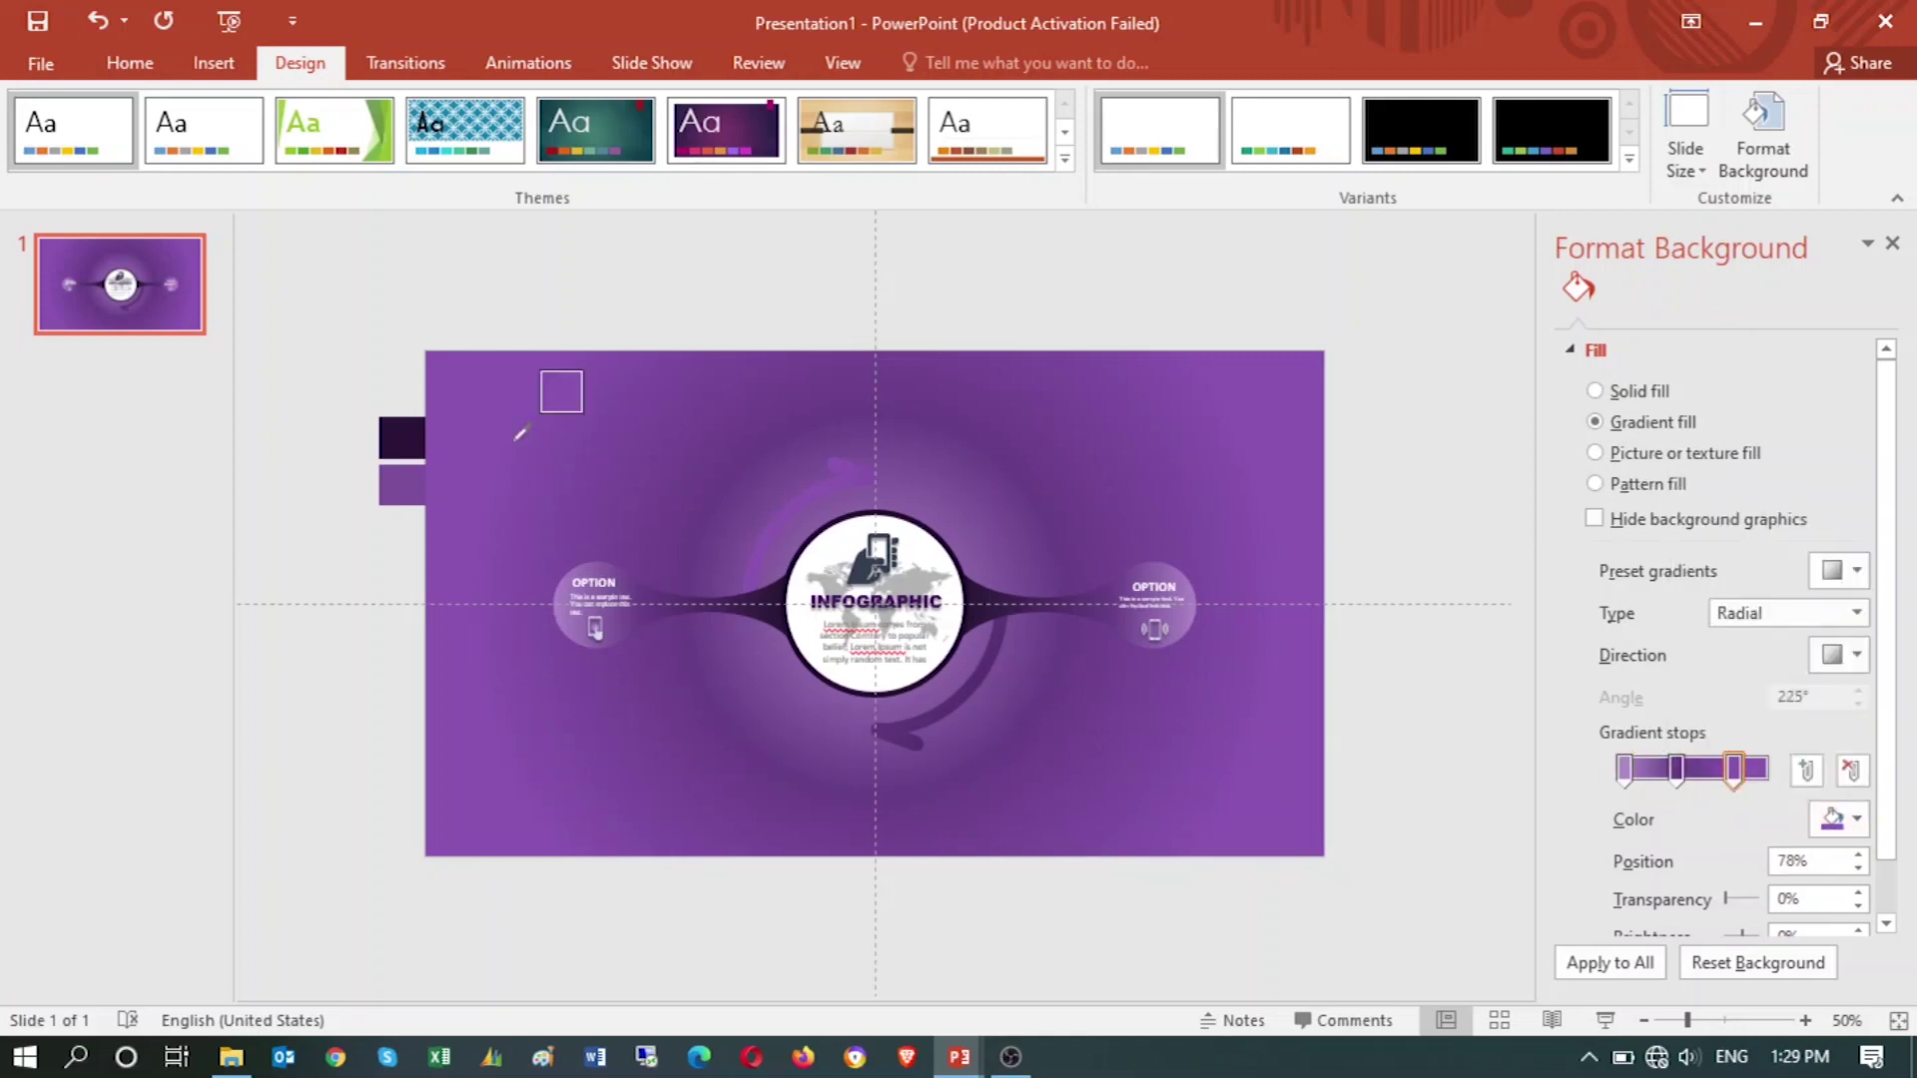
{"action": "left_click", "coordinate": [399, 425]}
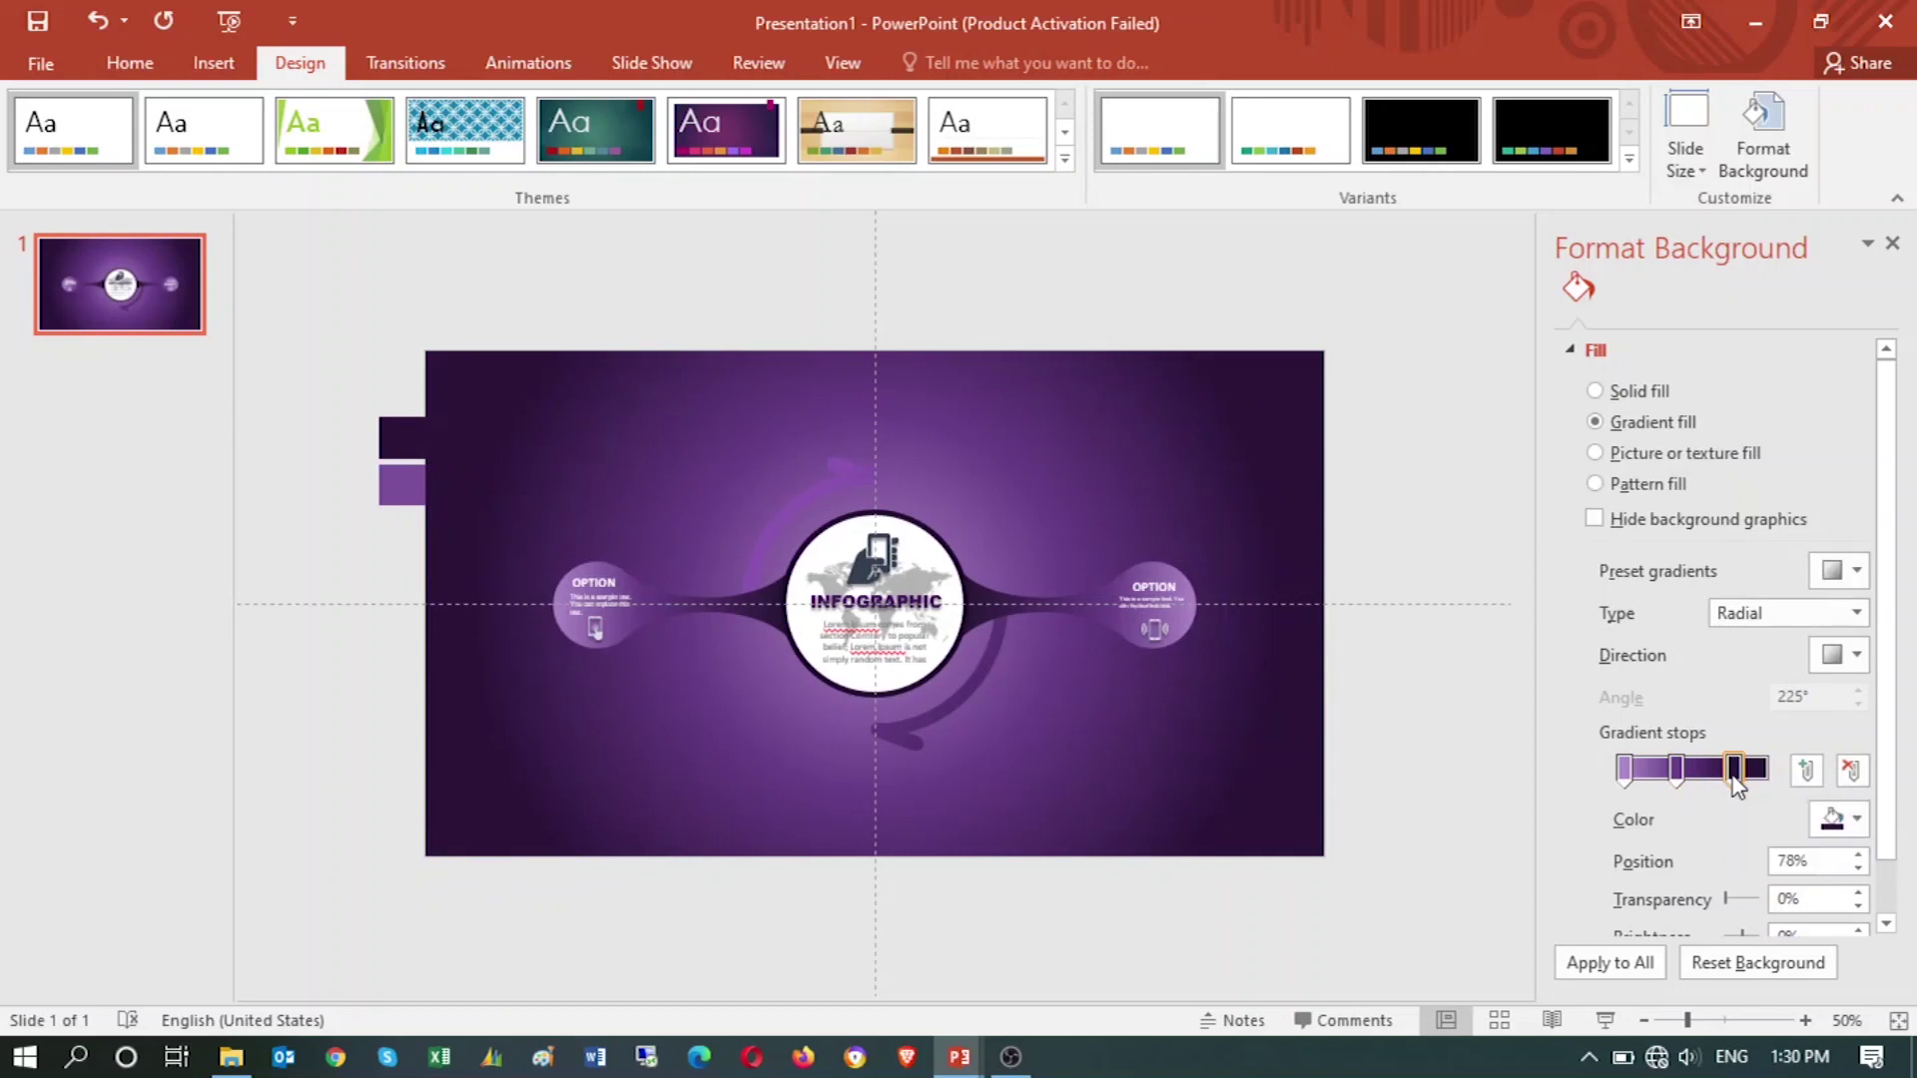
- Restore the dark outer gradient stop and place it at about 83% in the radial background
{"action": "left_click_drag", "start_coordinate": [1734, 768], "coordinate": [1749, 769]}
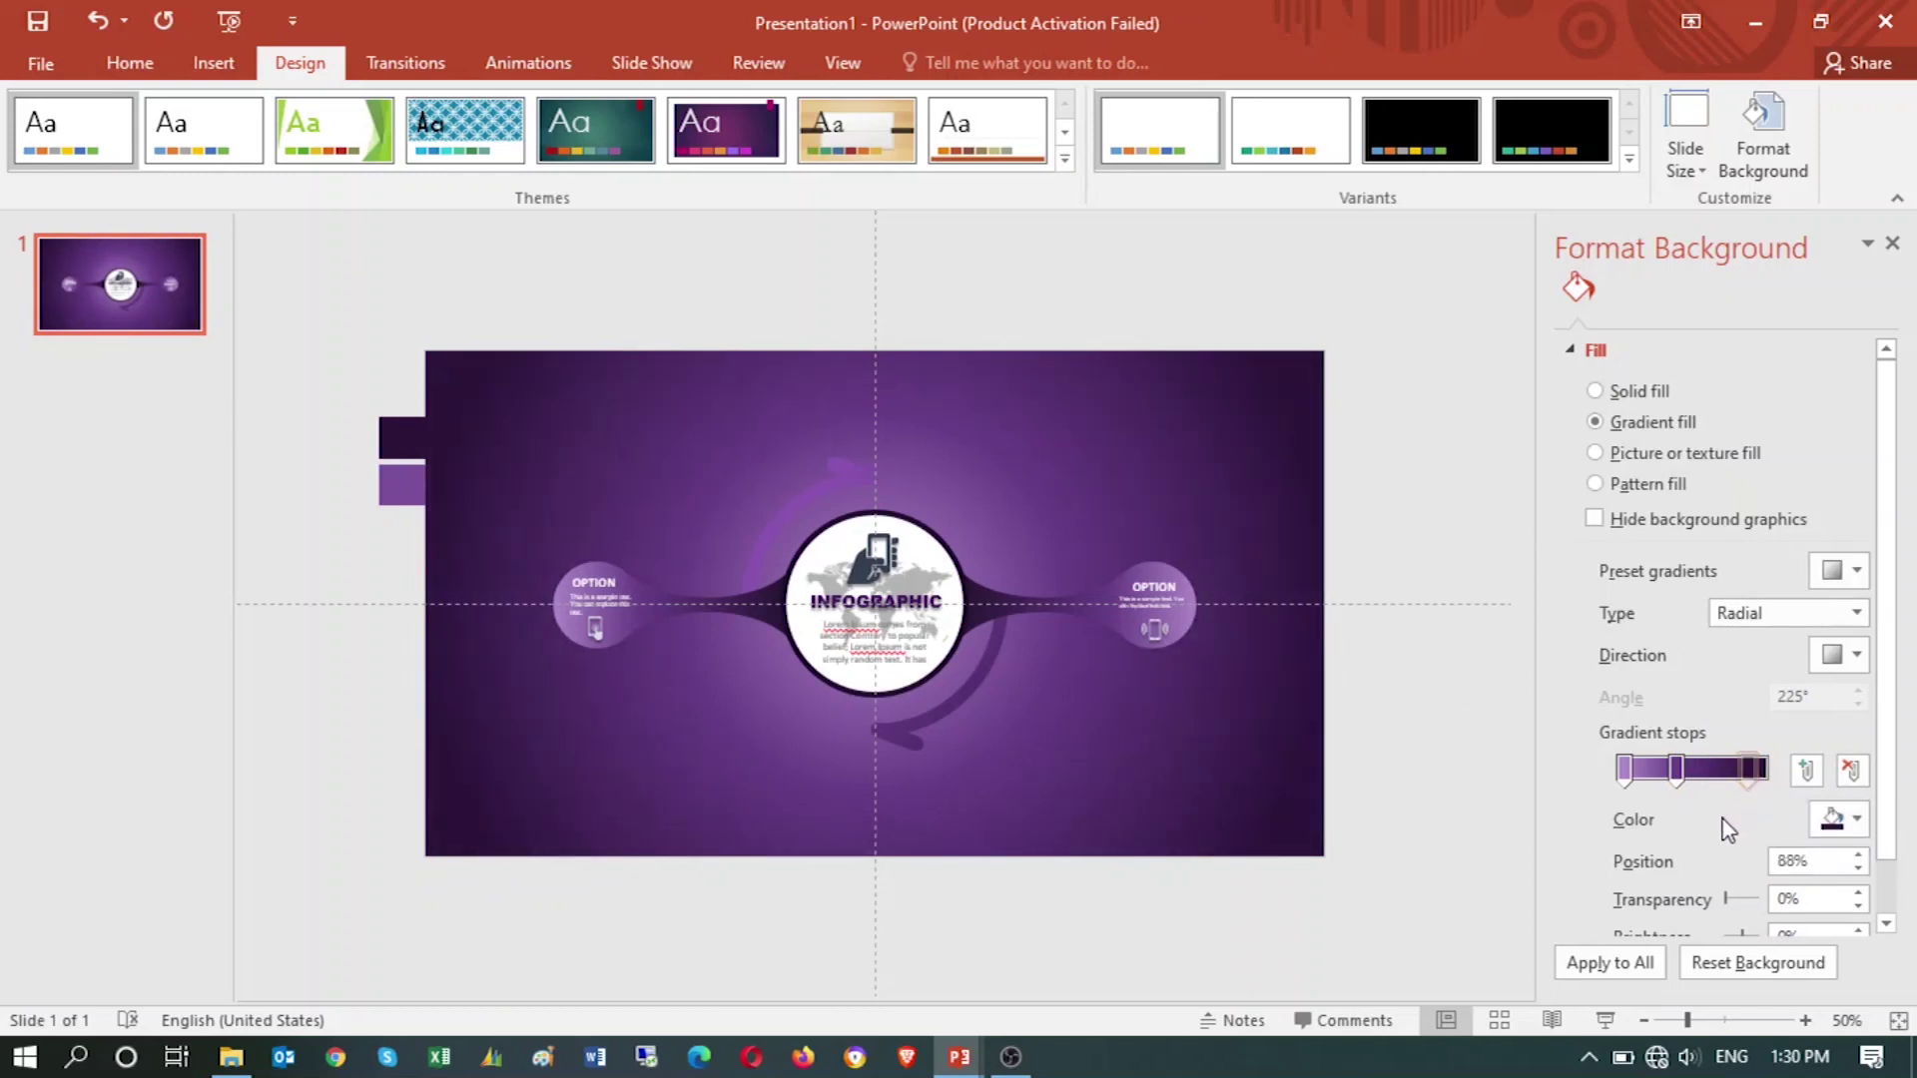
{"action": "left_click_drag", "start_coordinate": [1728, 827], "coordinate": [1698, 827]}
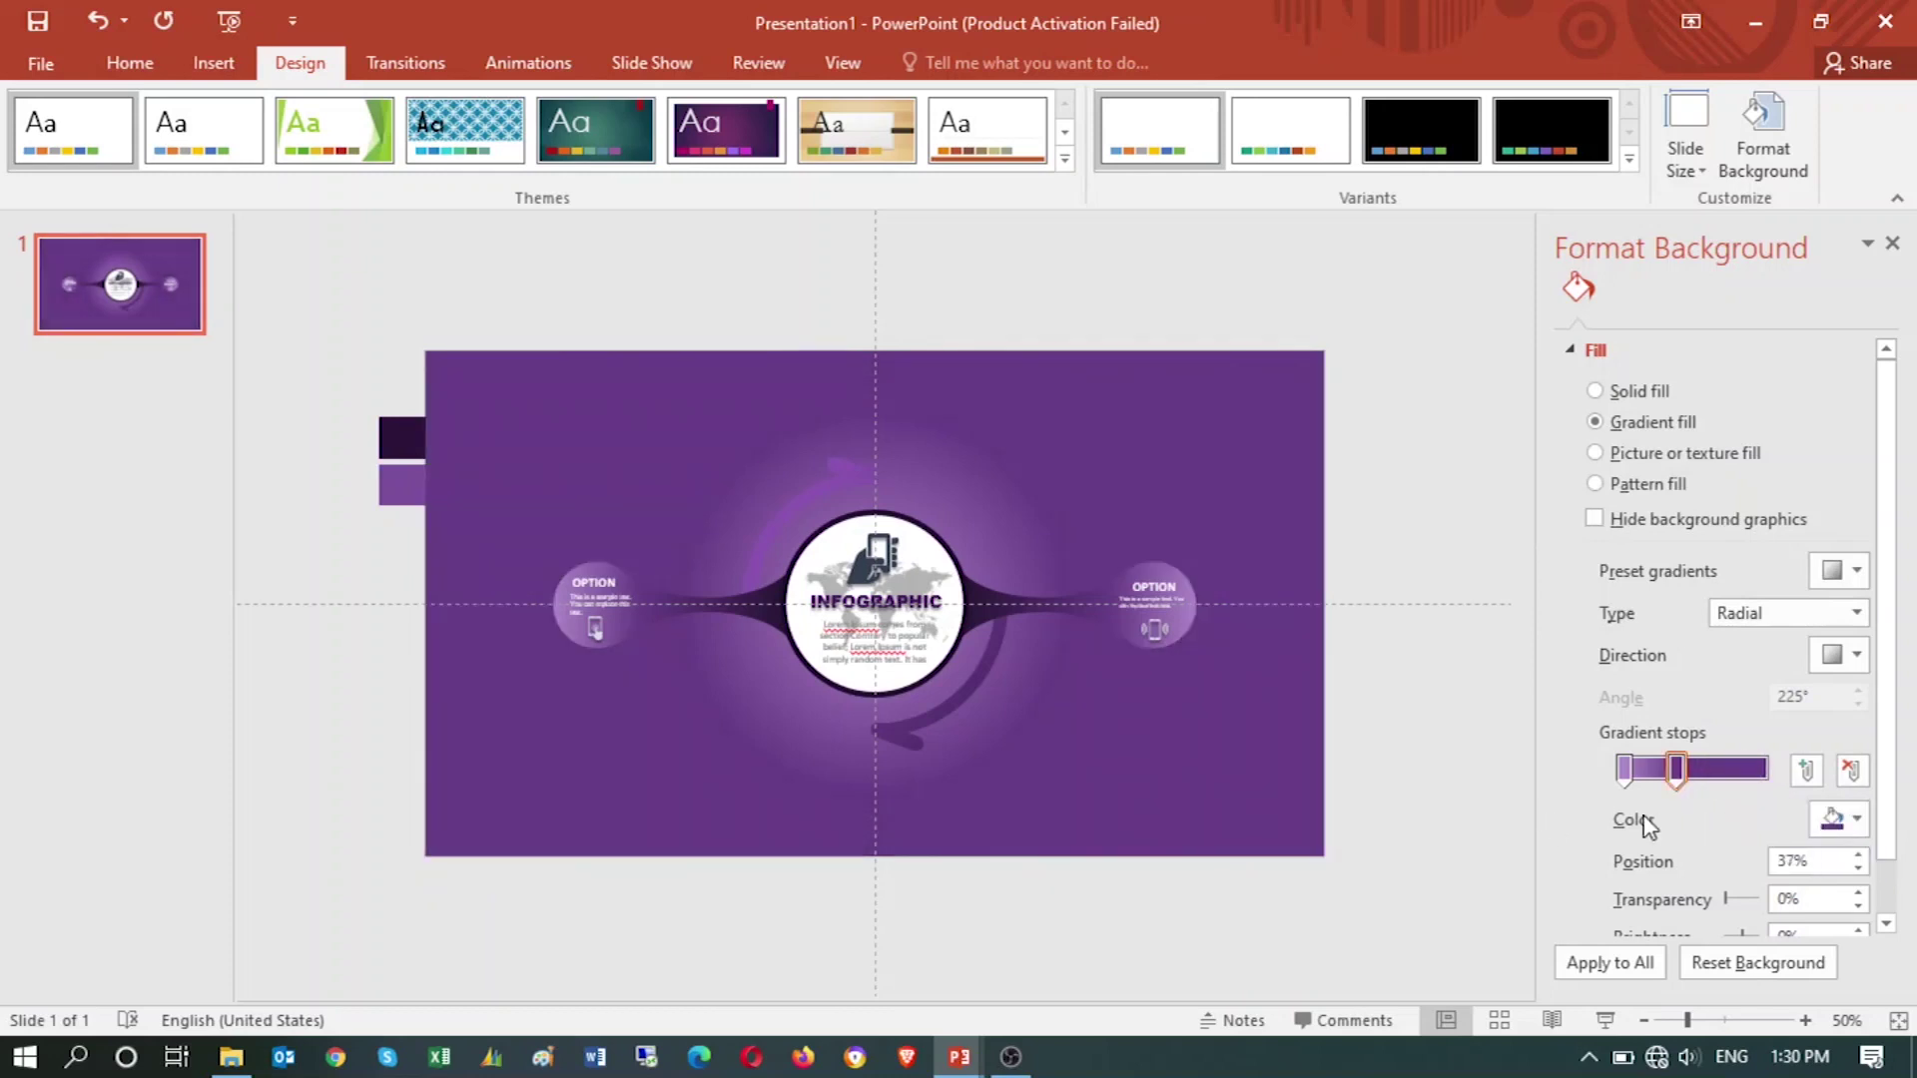
{"action": "key", "text": "ctrl+z"}
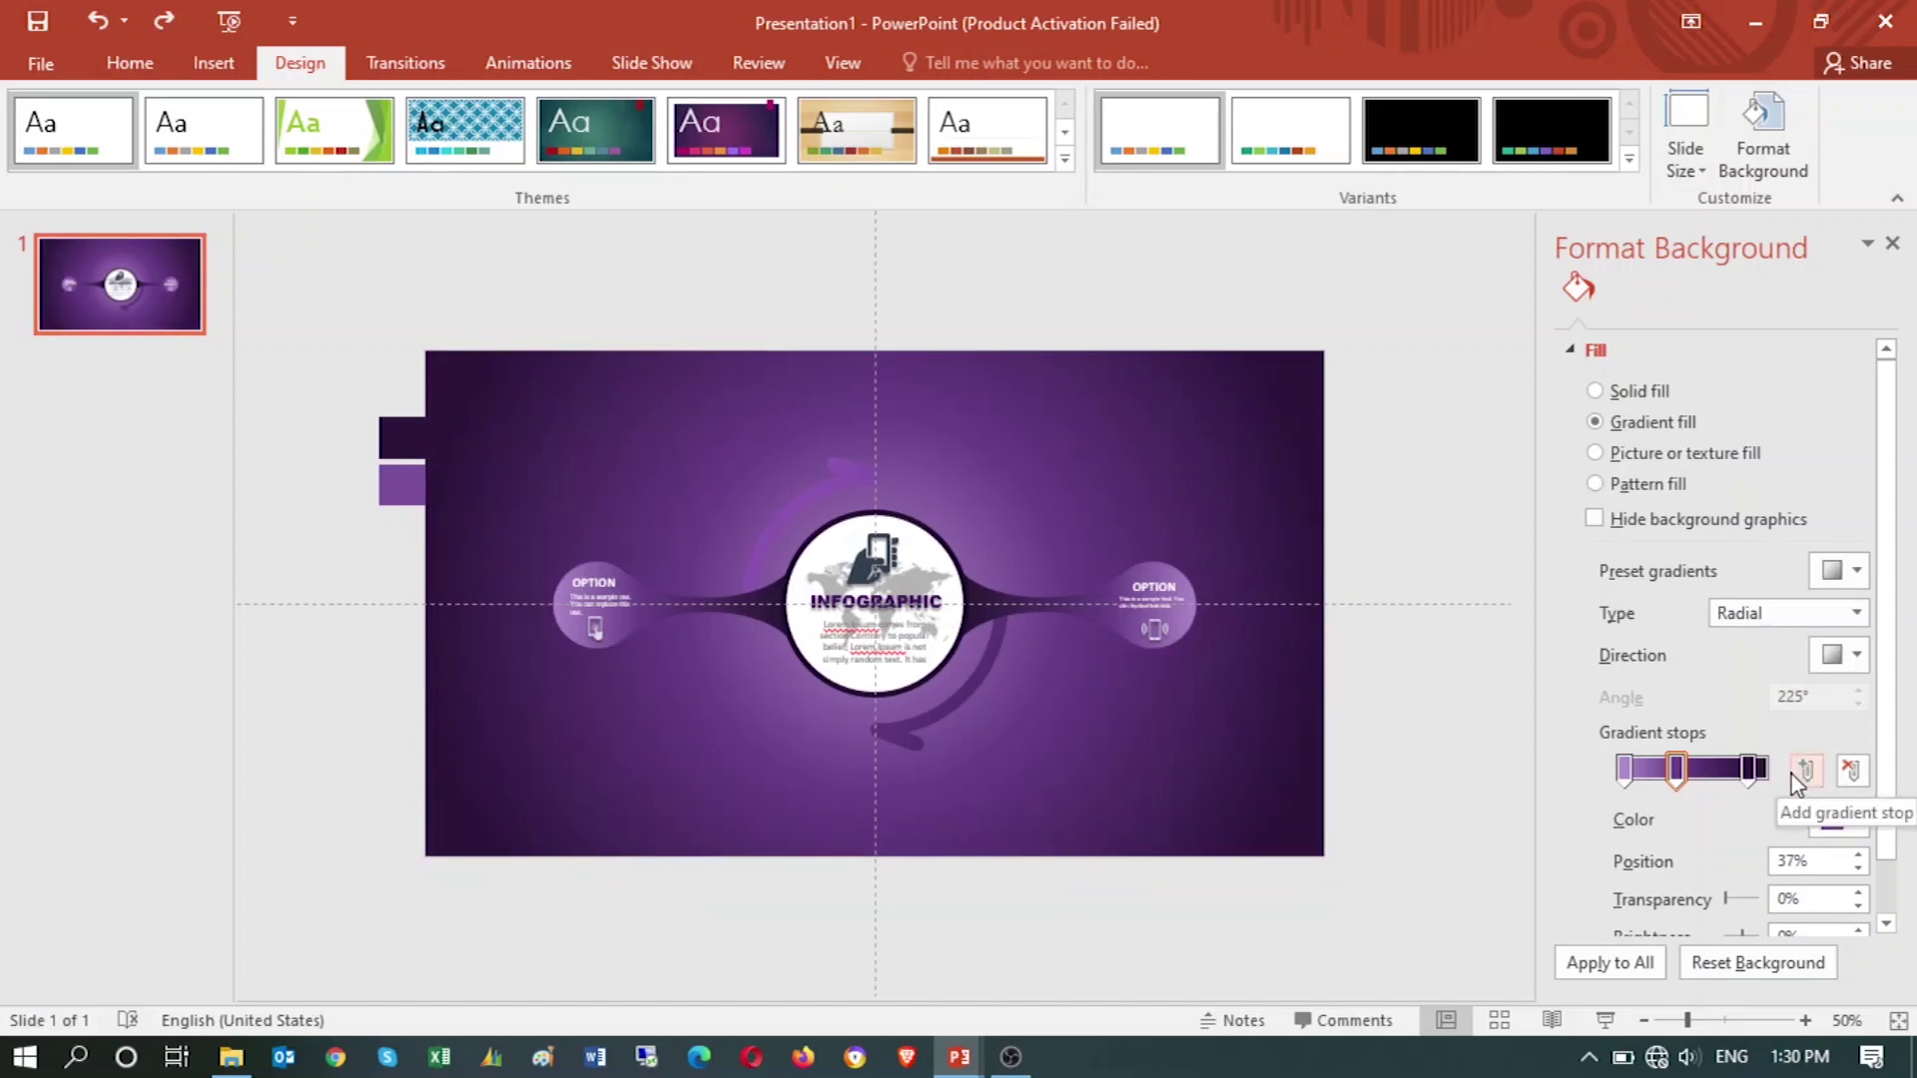
{"action": "left_click_drag", "start_coordinate": [1747, 768], "coordinate": [1742, 789]}
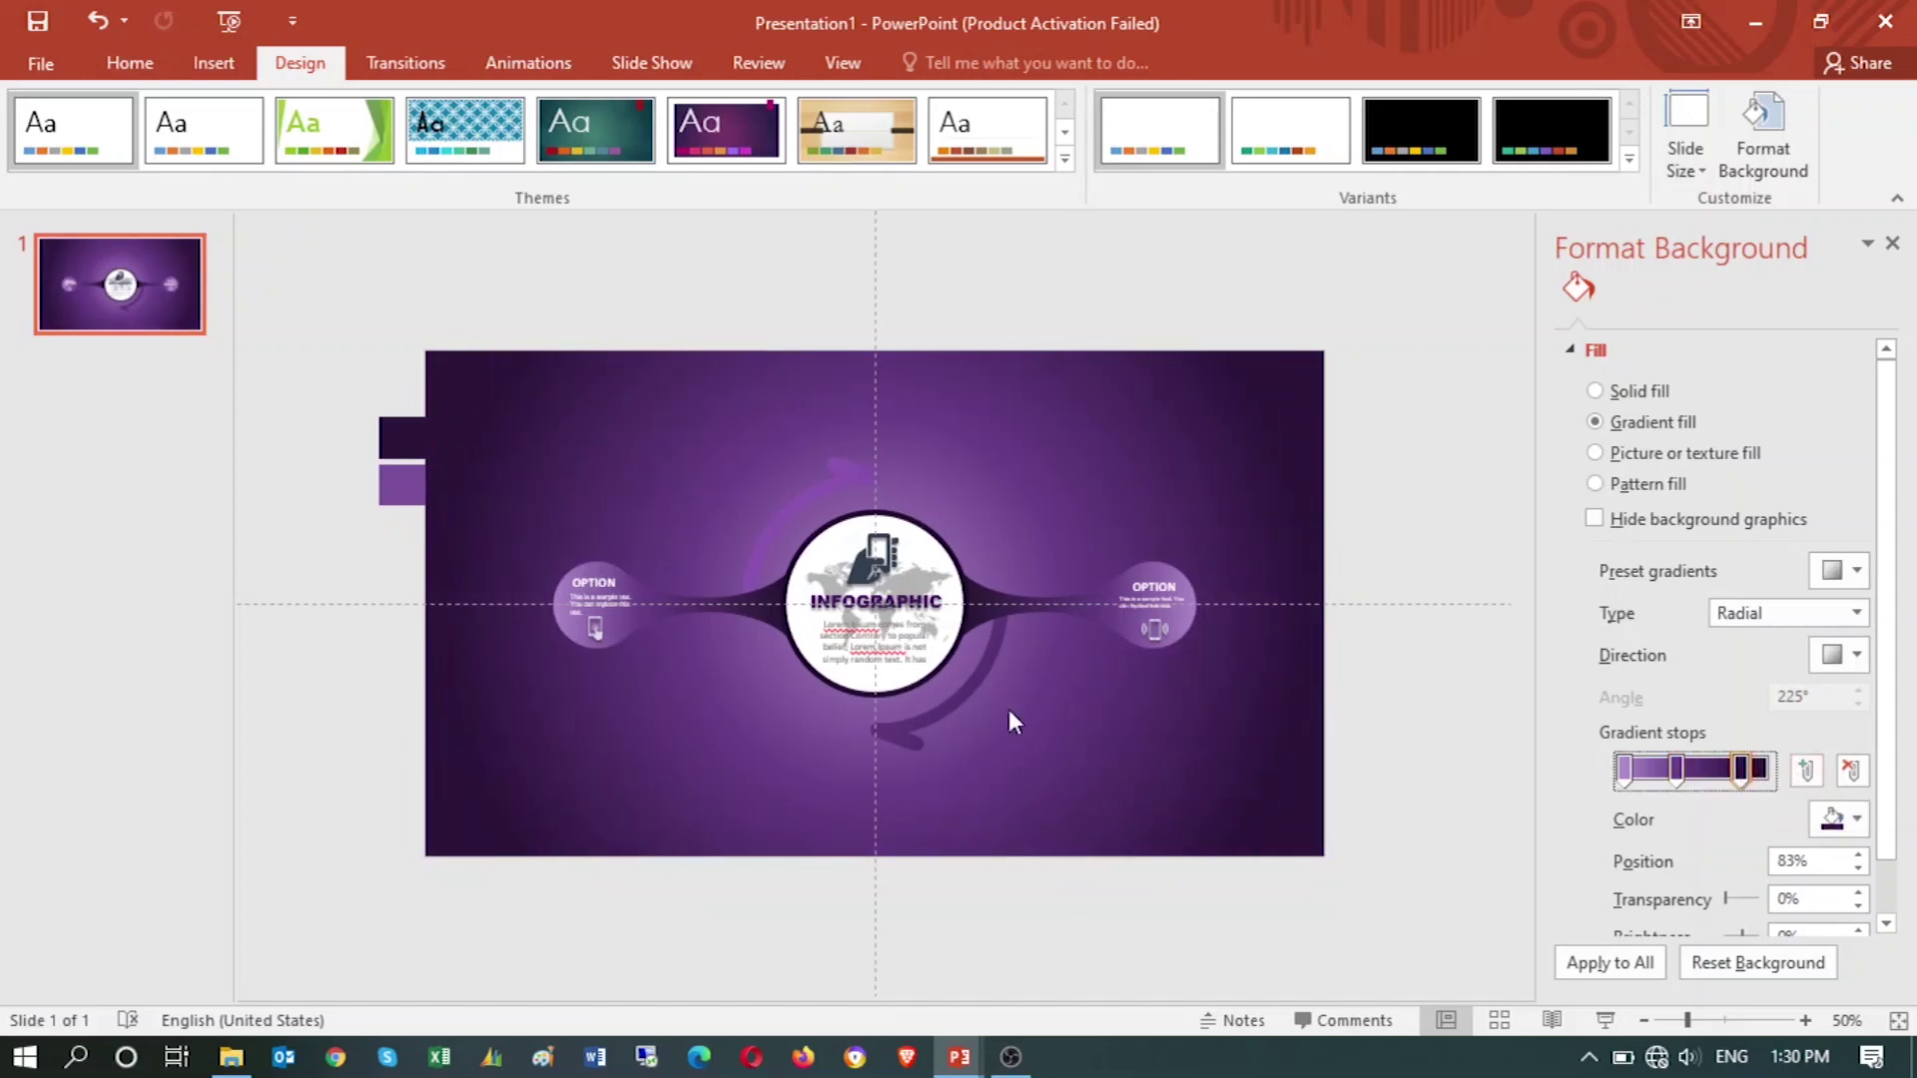
{"action": "left_click", "coordinate": [823, 674]}
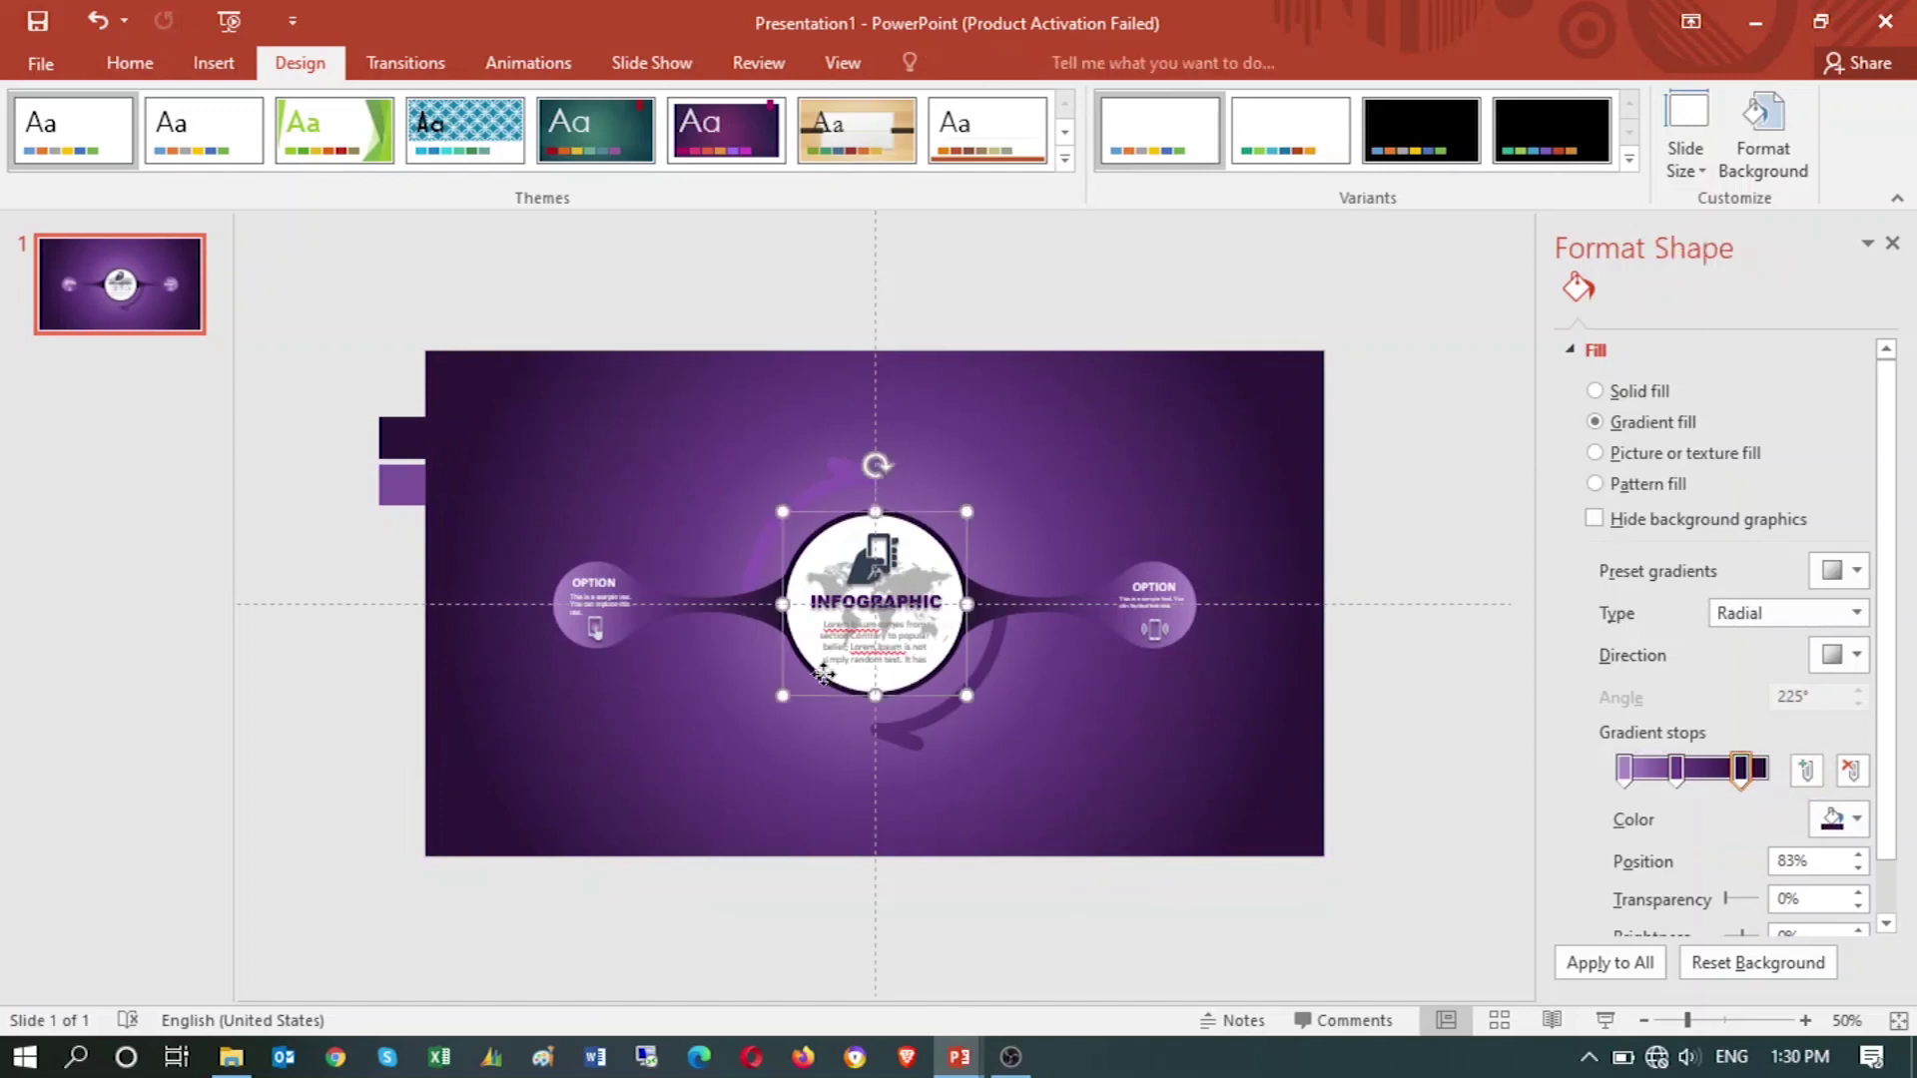
- Apply an outer shadow preset to the central INFOGRAPHIC circle
{"action": "left_click", "coordinate": [944, 63]}
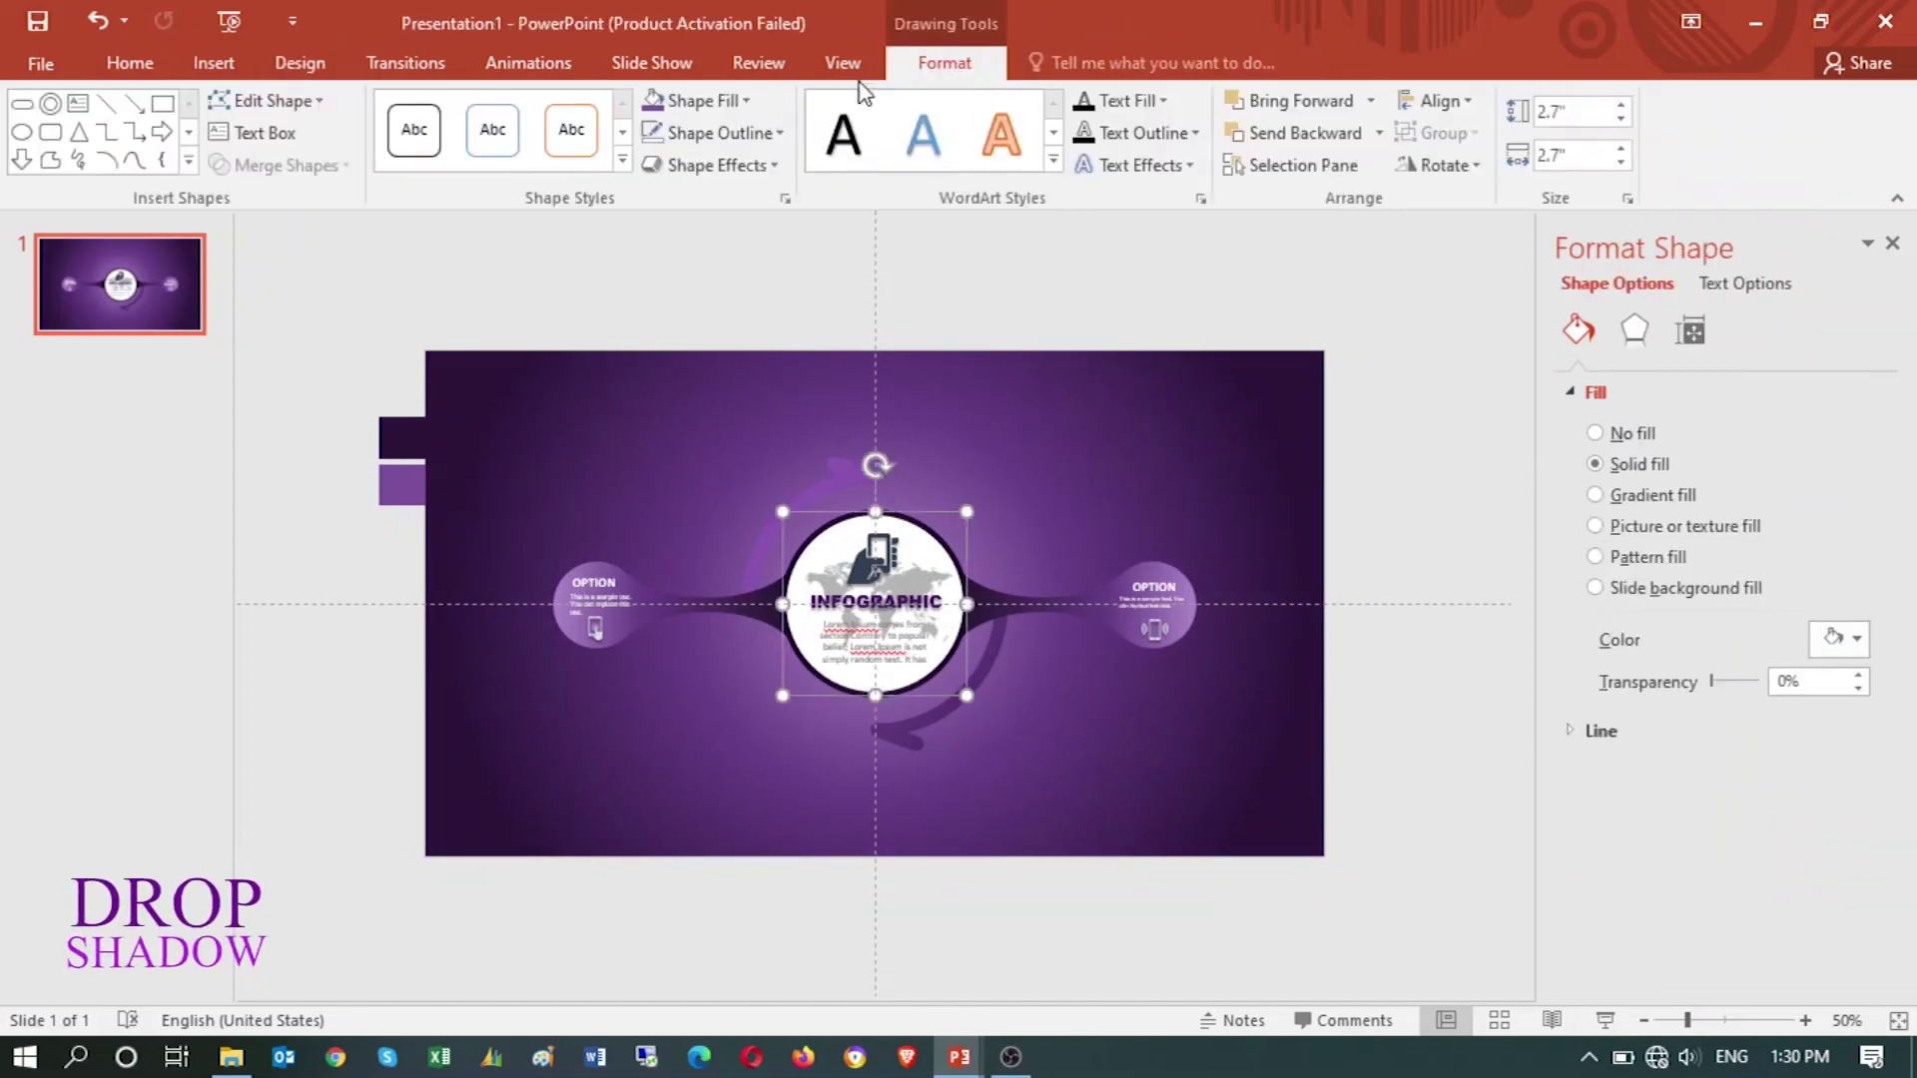
{"action": "left_click", "coordinate": [724, 100]}
{"action": "left_click", "coordinate": [726, 99]}
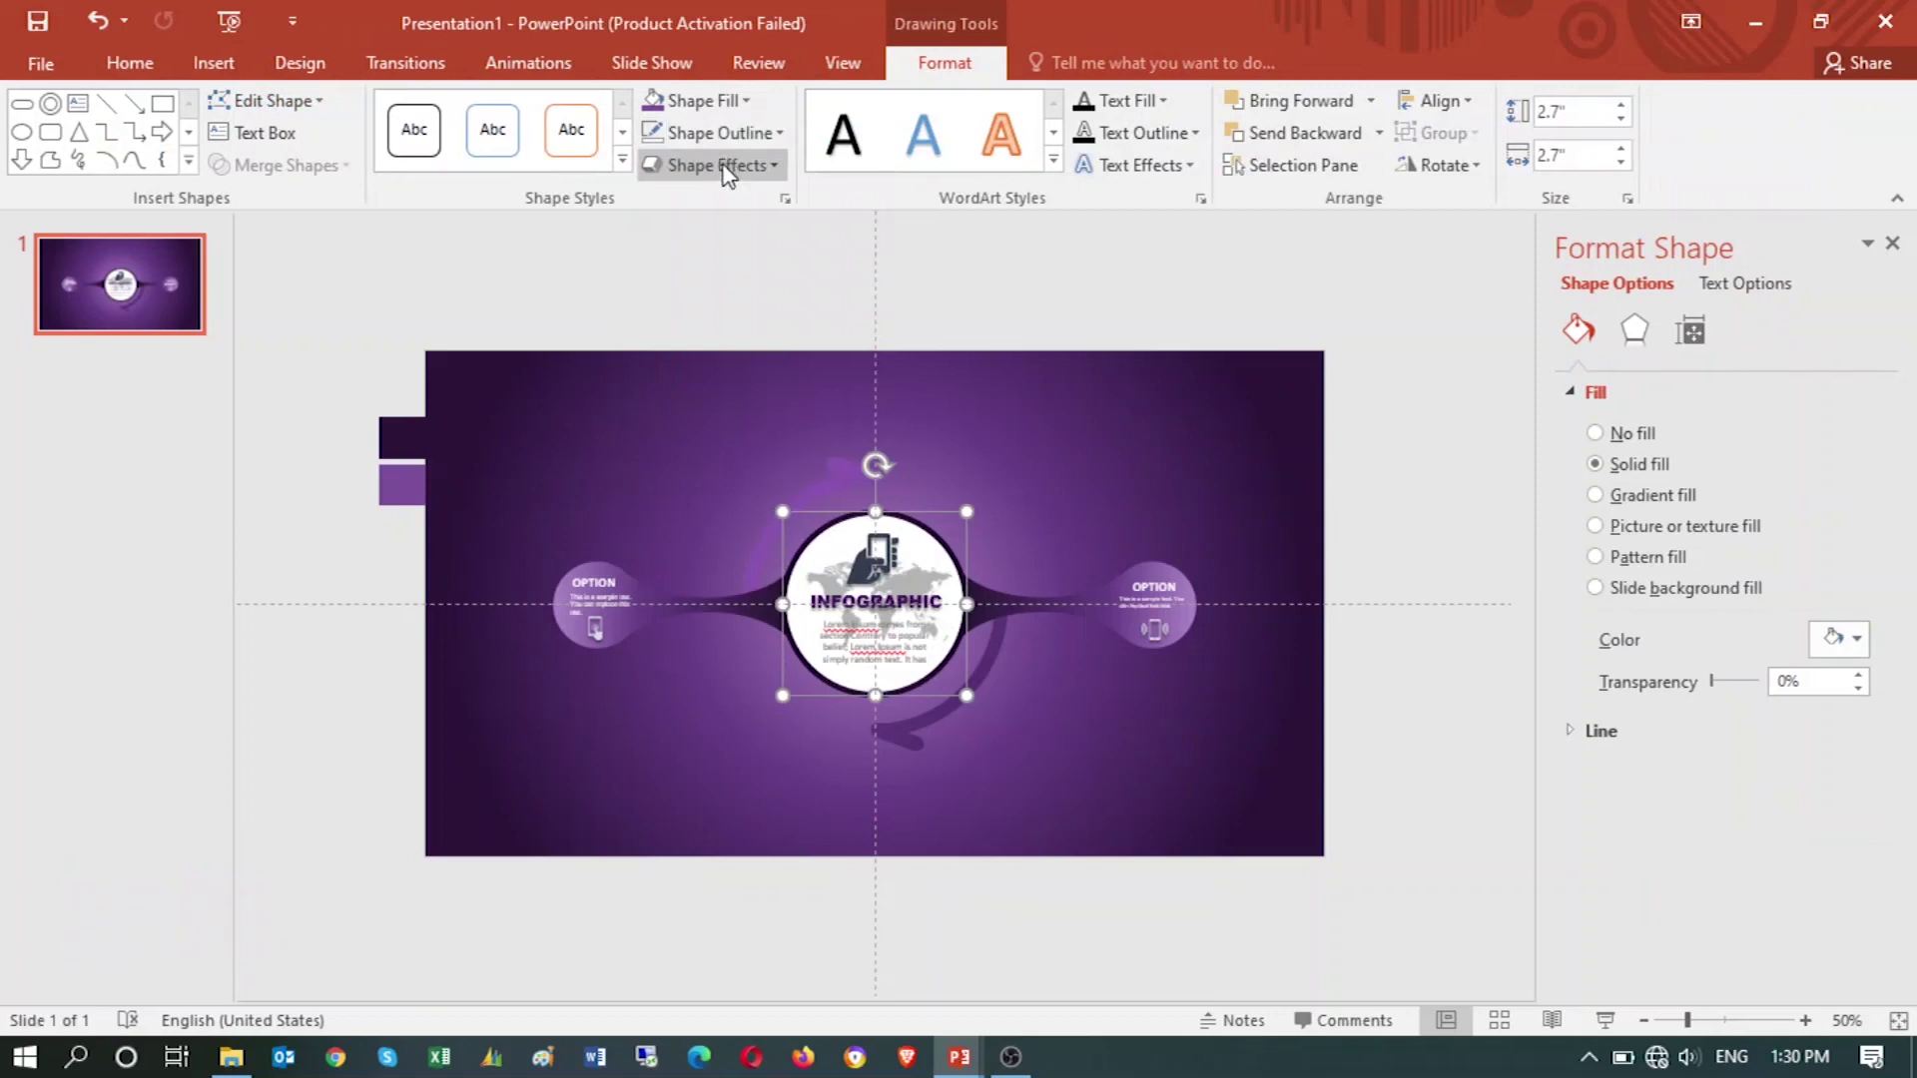
{"action": "left_click", "coordinate": [717, 165]}
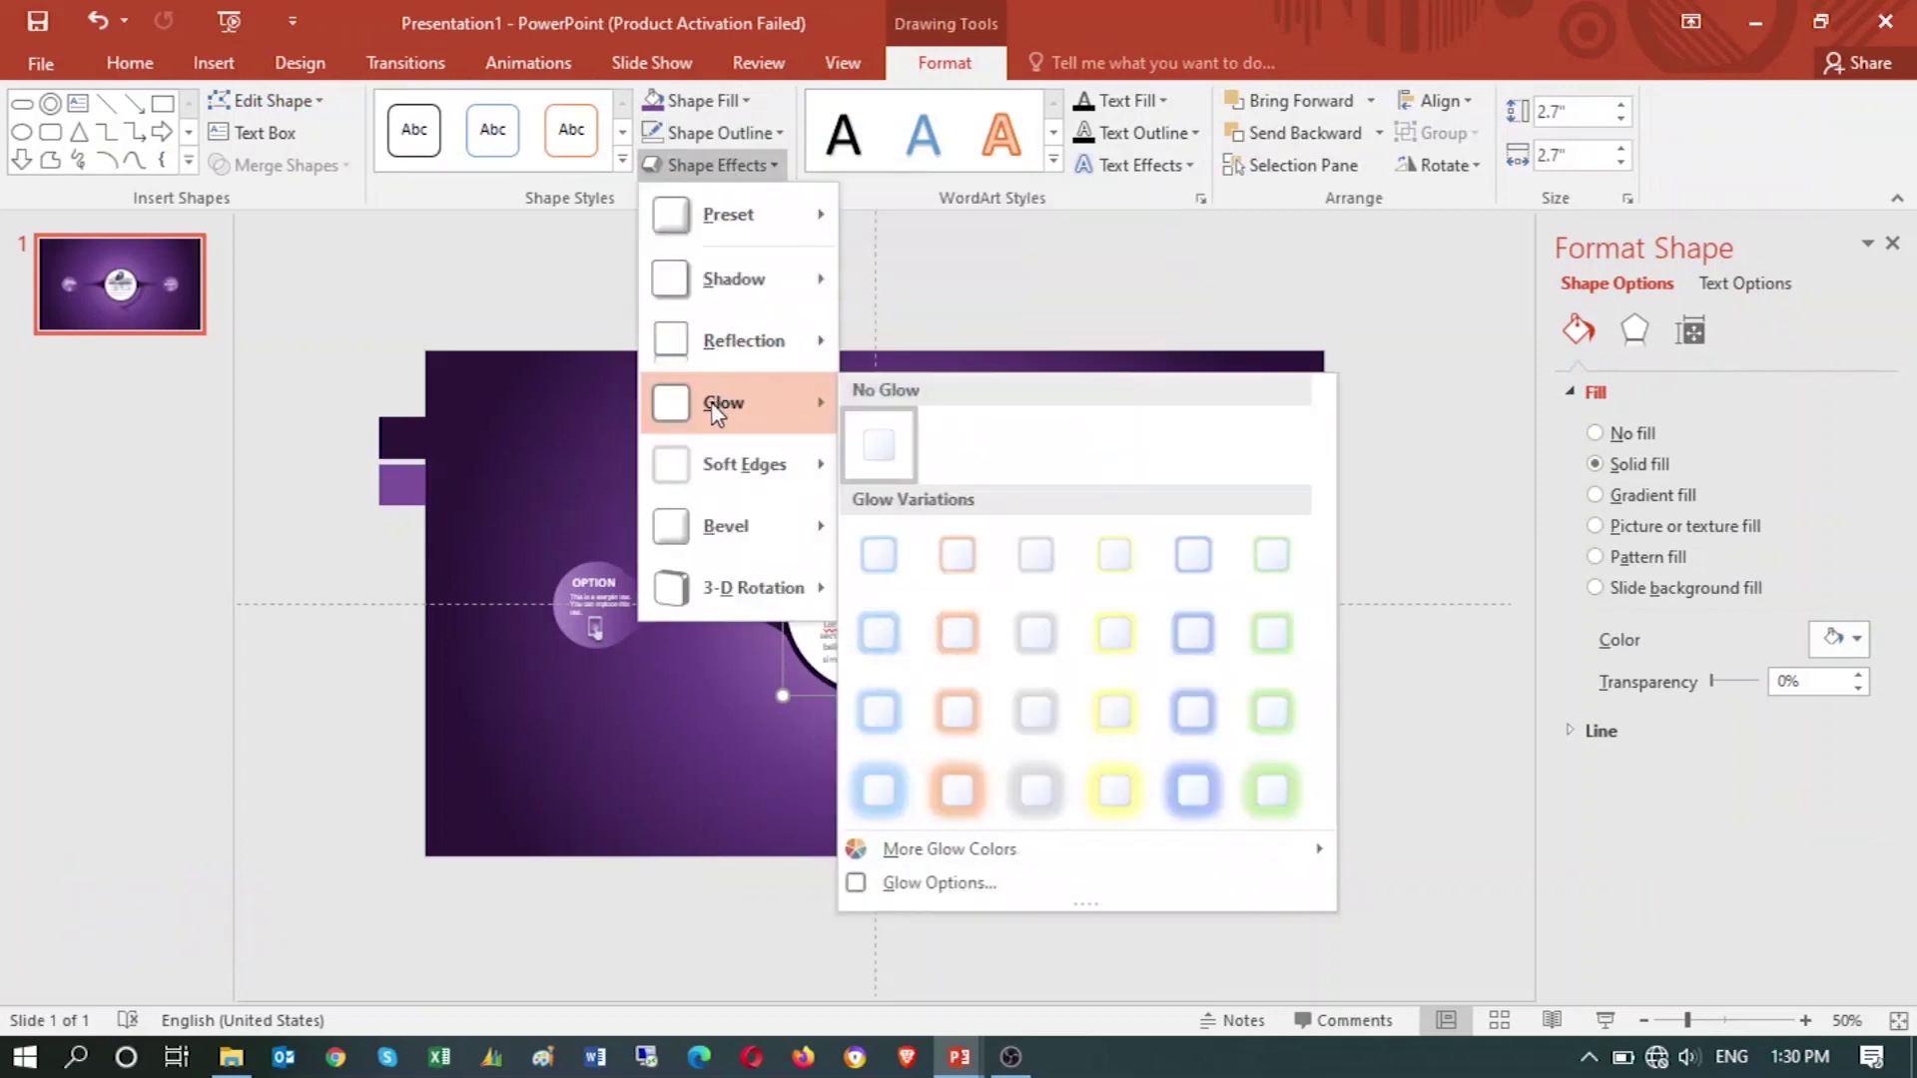
{"action": "mouse_move", "coordinate": [734, 278]}
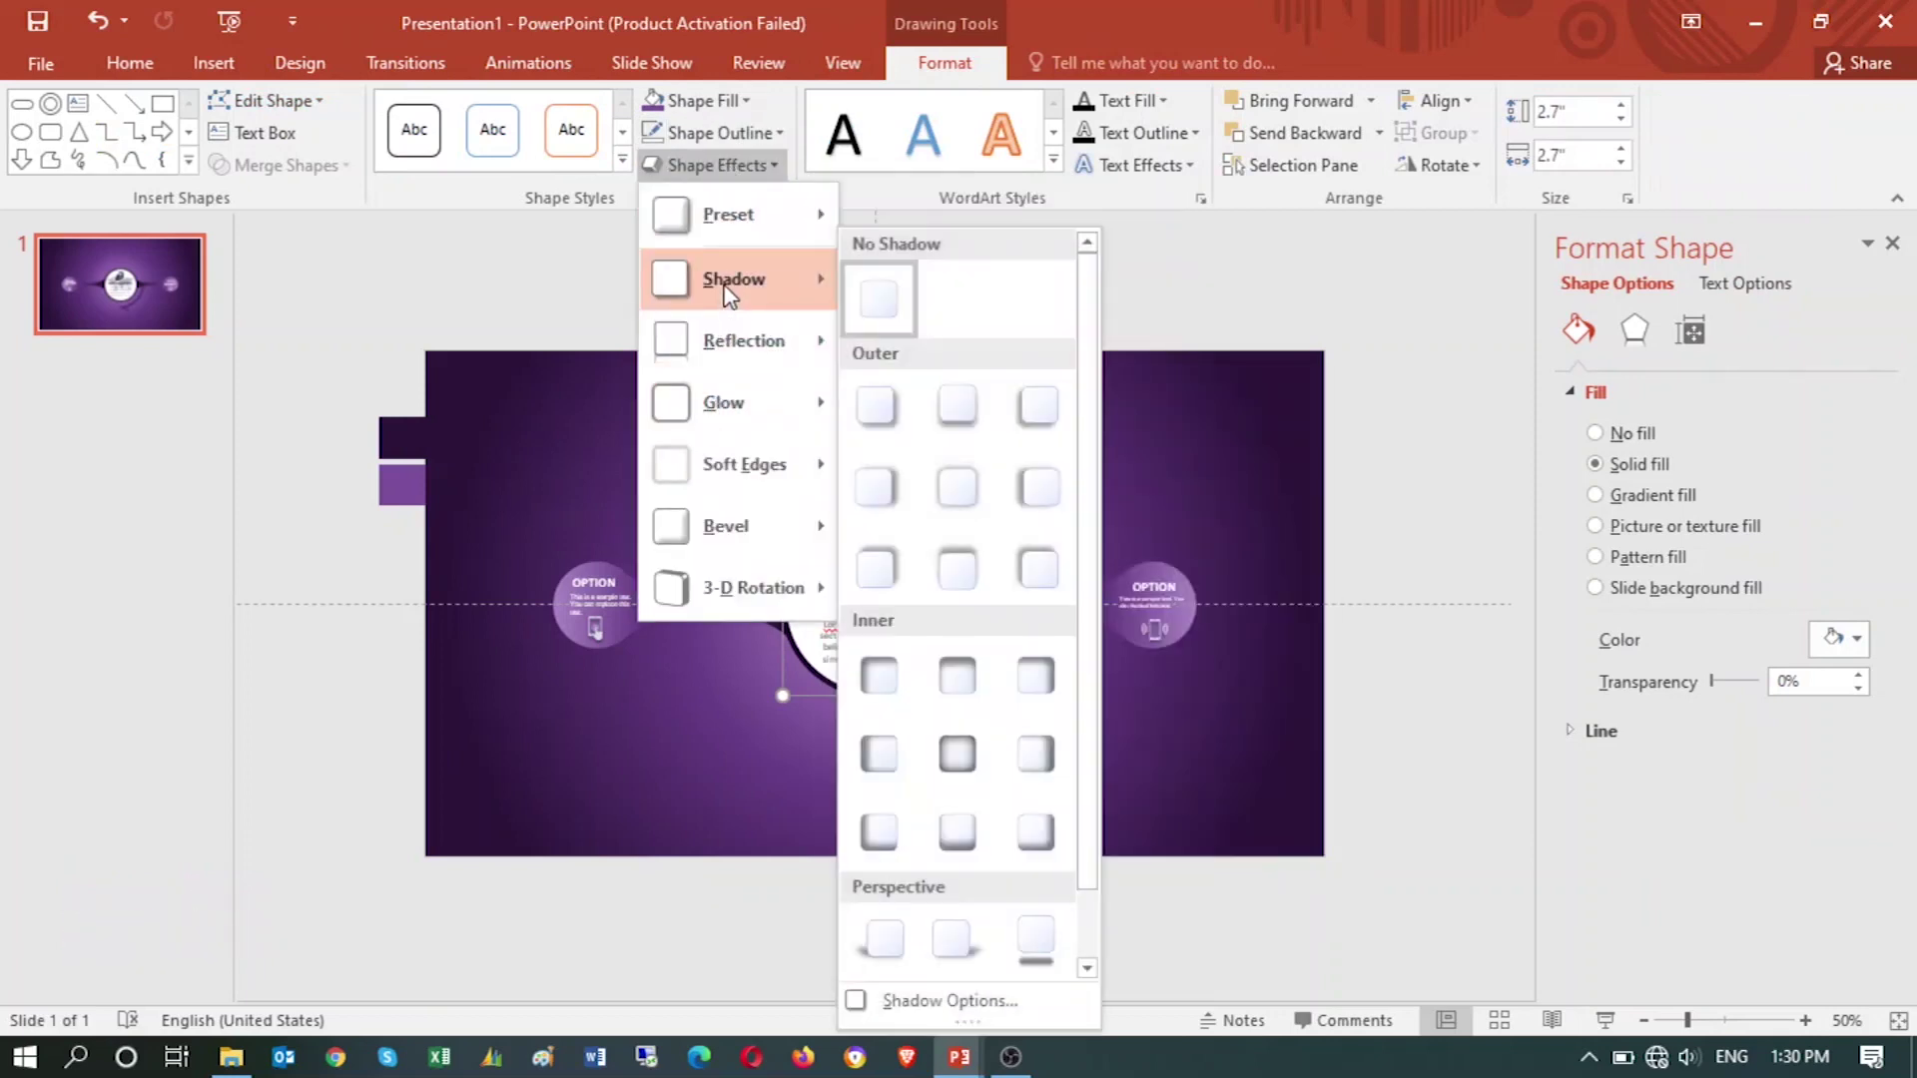
{"action": "left_click", "coordinate": [953, 487]}
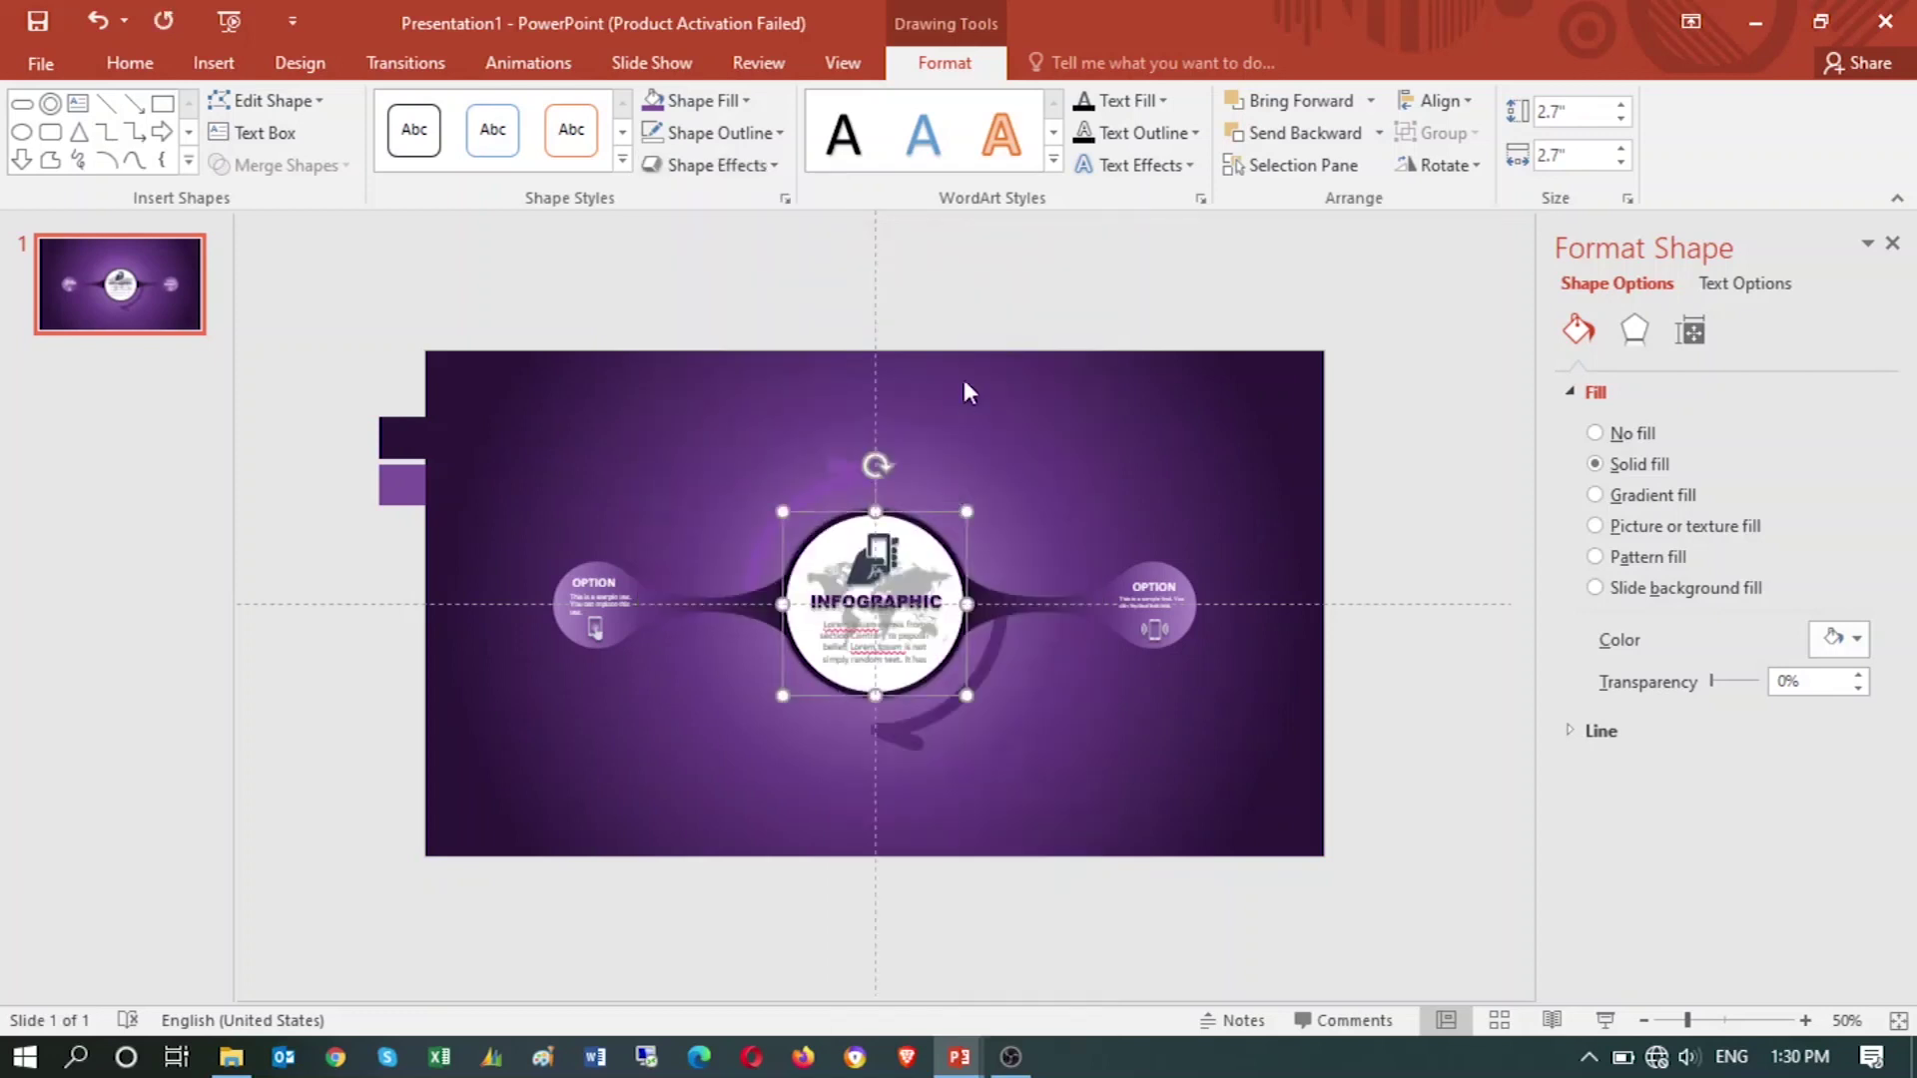
- Set the circle's shadow to 113% size with a 50 pt blur
{"action": "left_click", "coordinate": [1634, 330]}
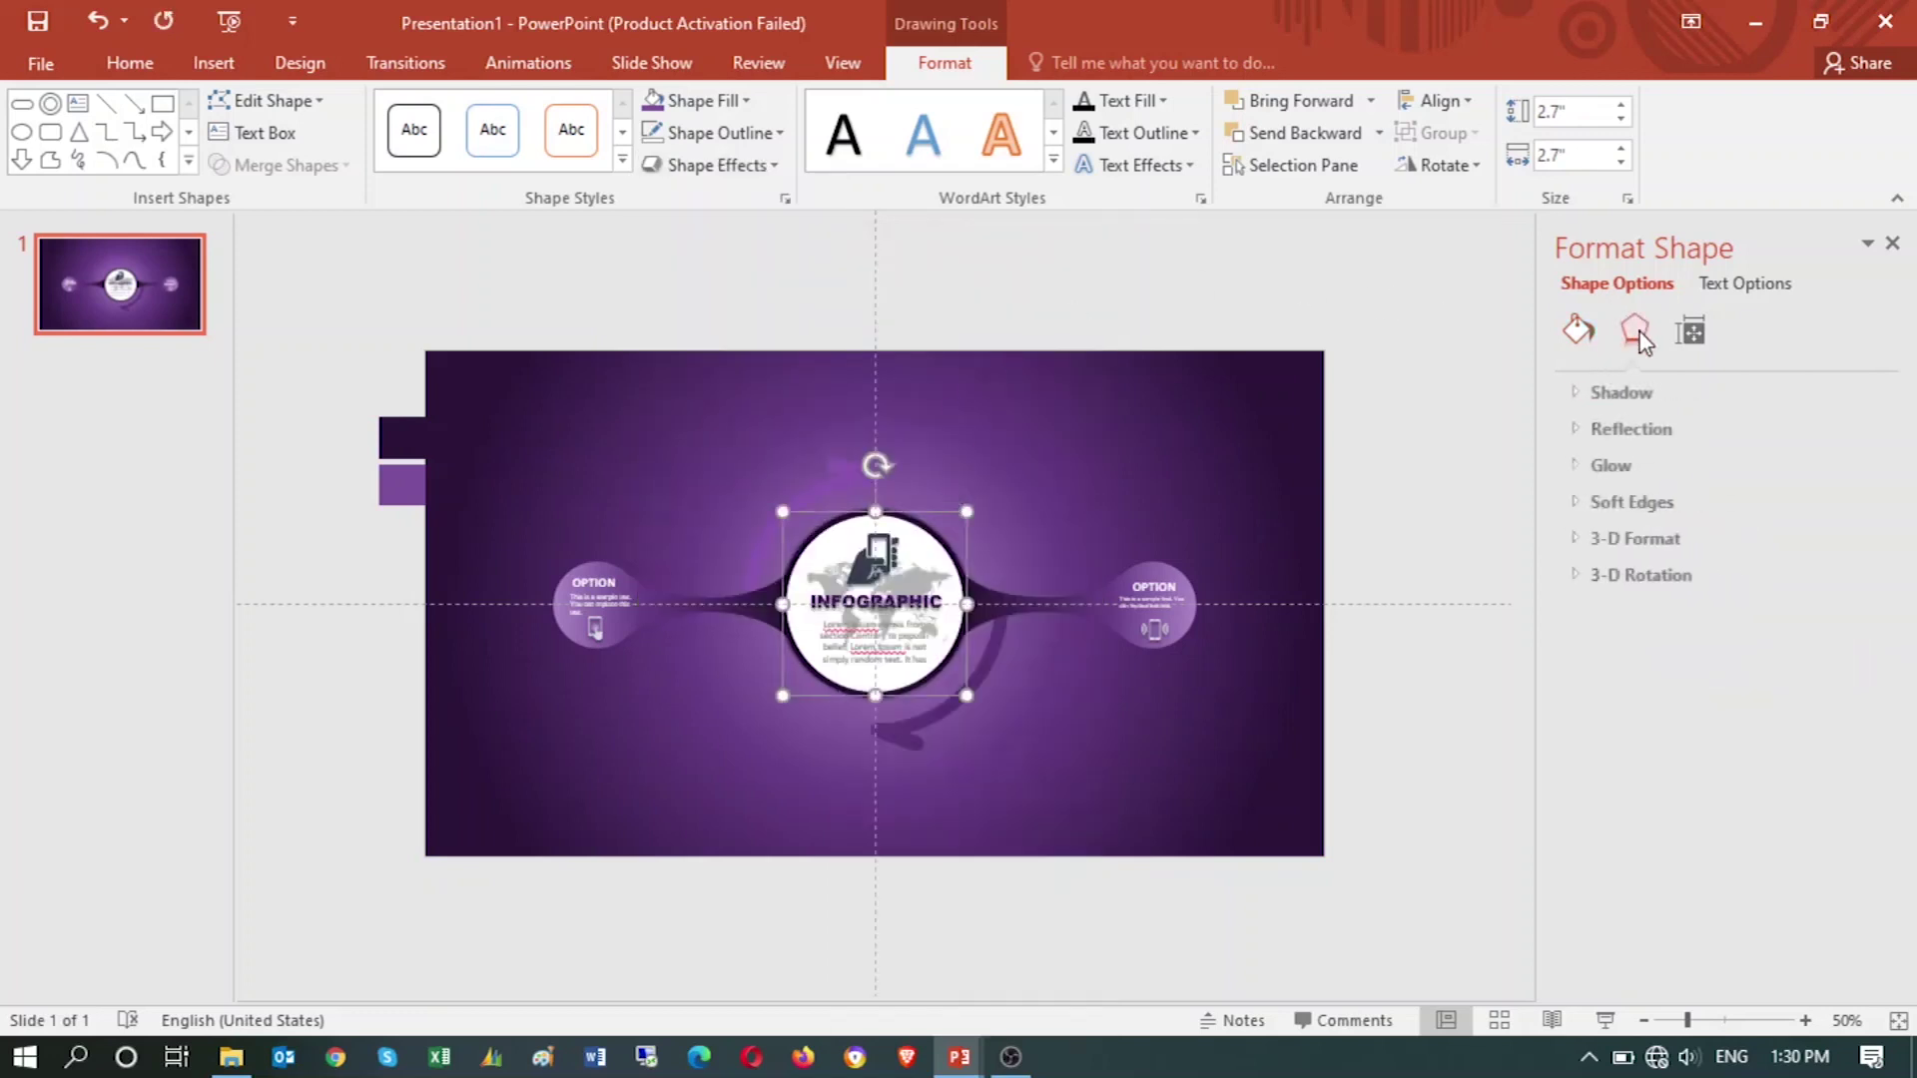
{"action": "left_click", "coordinate": [1575, 395]}
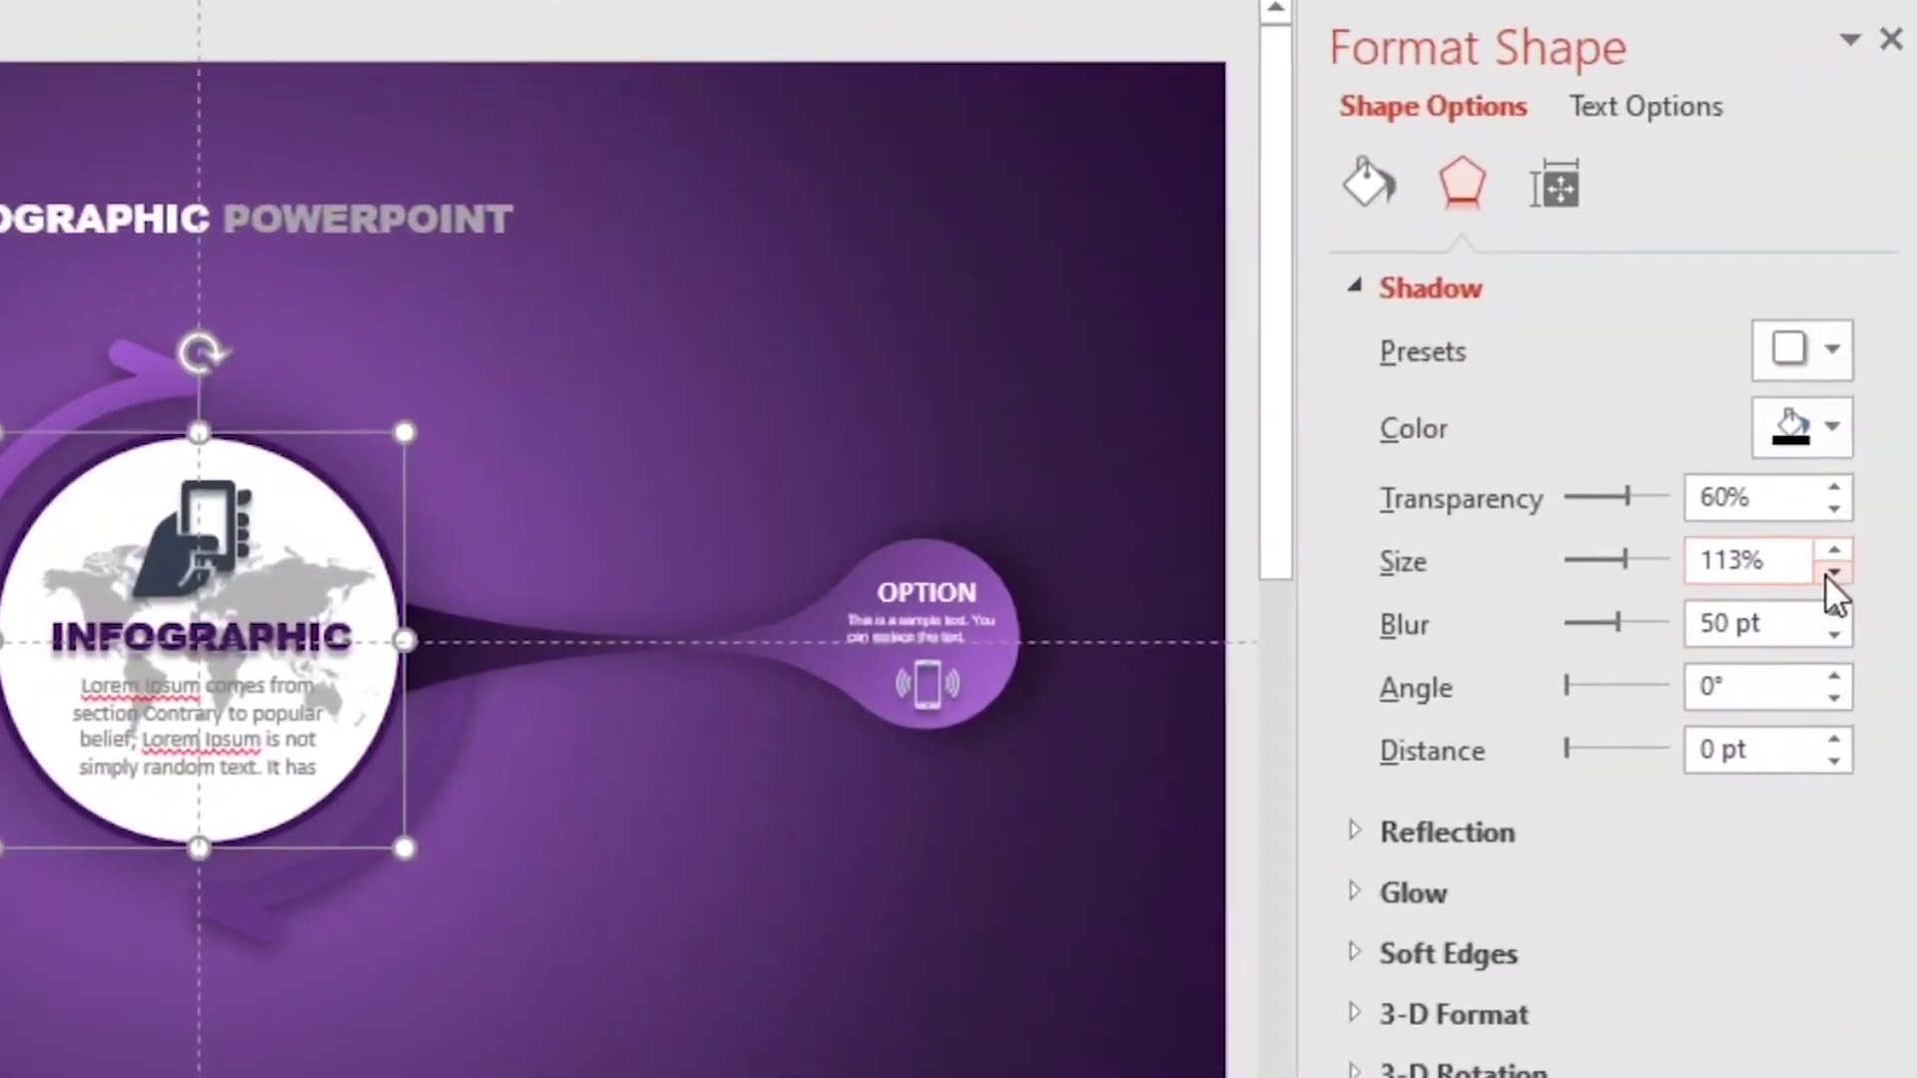
{"action": "left_click", "coordinate": [1834, 572]}
{"action": "left_click", "coordinate": [1835, 572]}
{"action": "left_click", "coordinate": [1834, 549]}
{"action": "left_click", "coordinate": [1813, 552]}
{"action": "left_click", "coordinate": [1814, 552]}
{"action": "left_click", "coordinate": [1813, 552]}
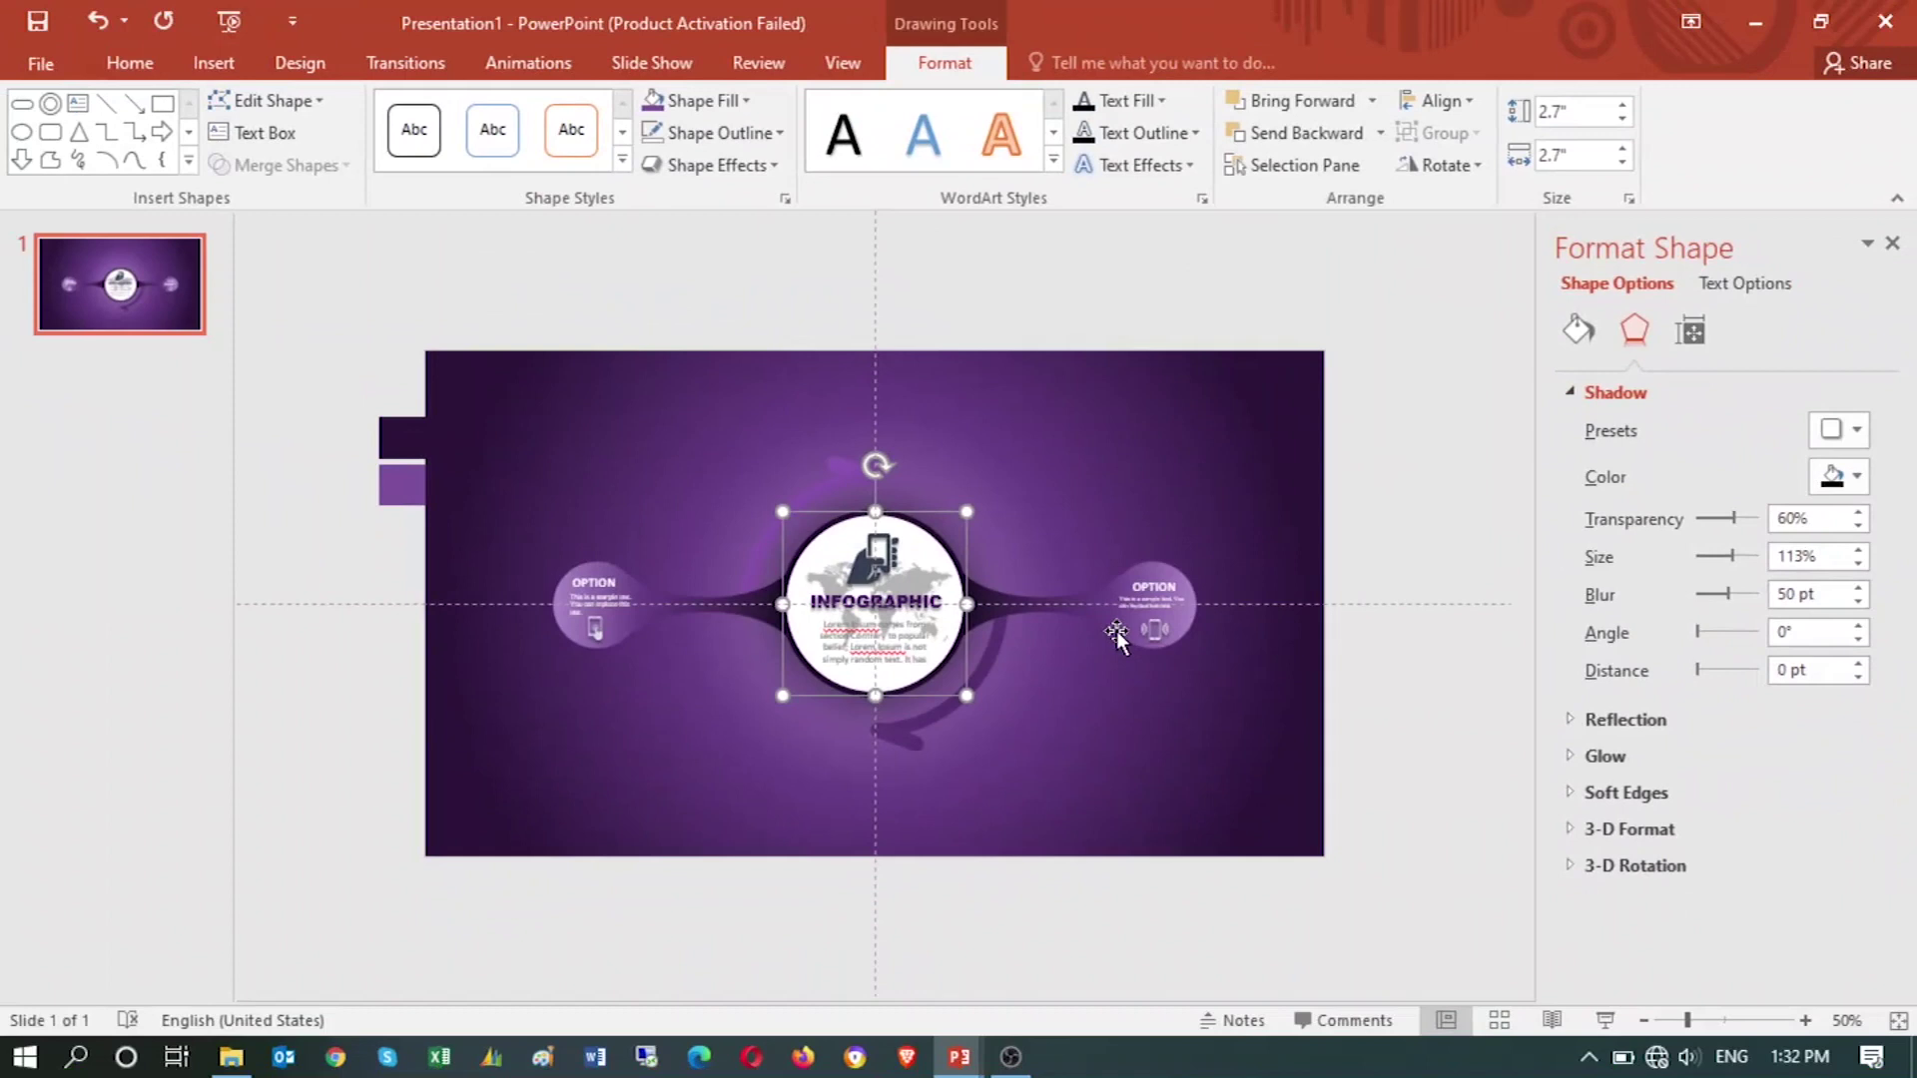
{"action": "left_click", "coordinate": [1047, 637]}
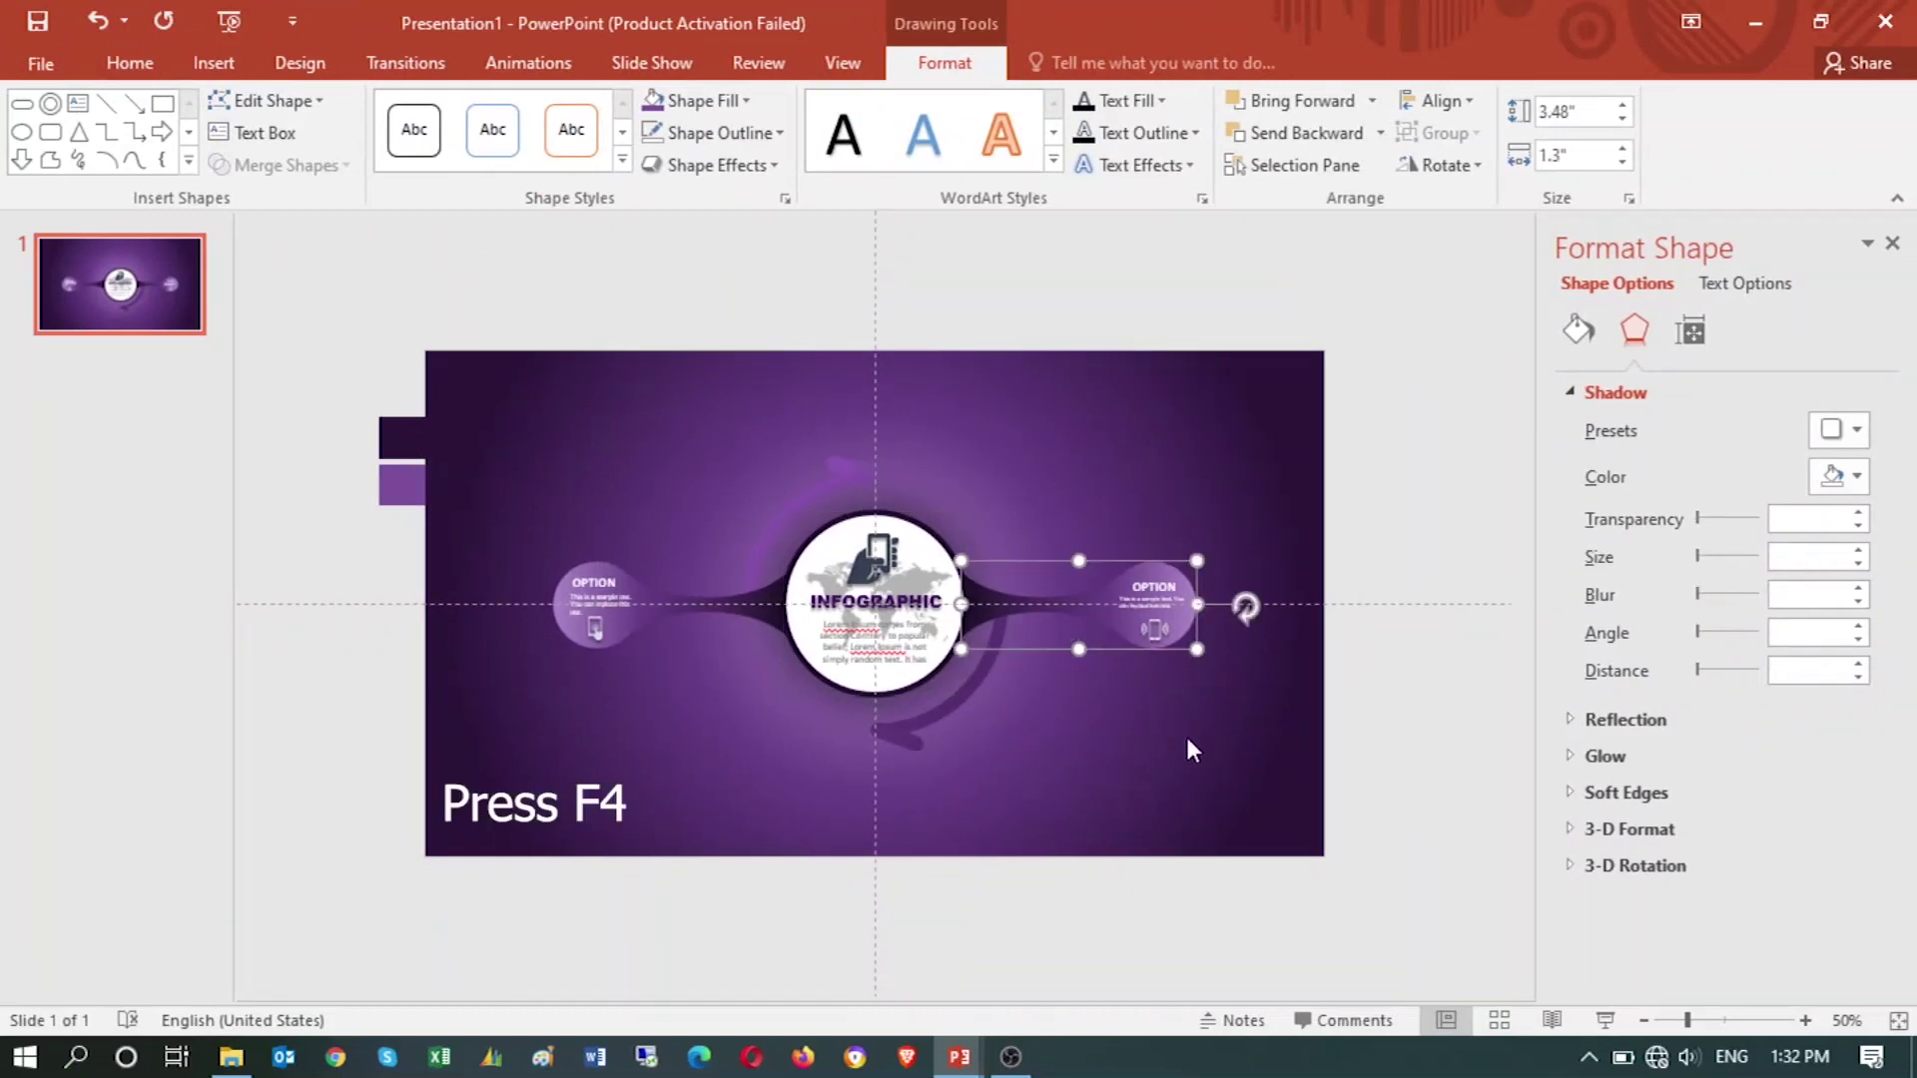
- Repeat the circle's soft shadow on the right and left OPTION shapes with F4
{"action": "key", "text": "F4"}
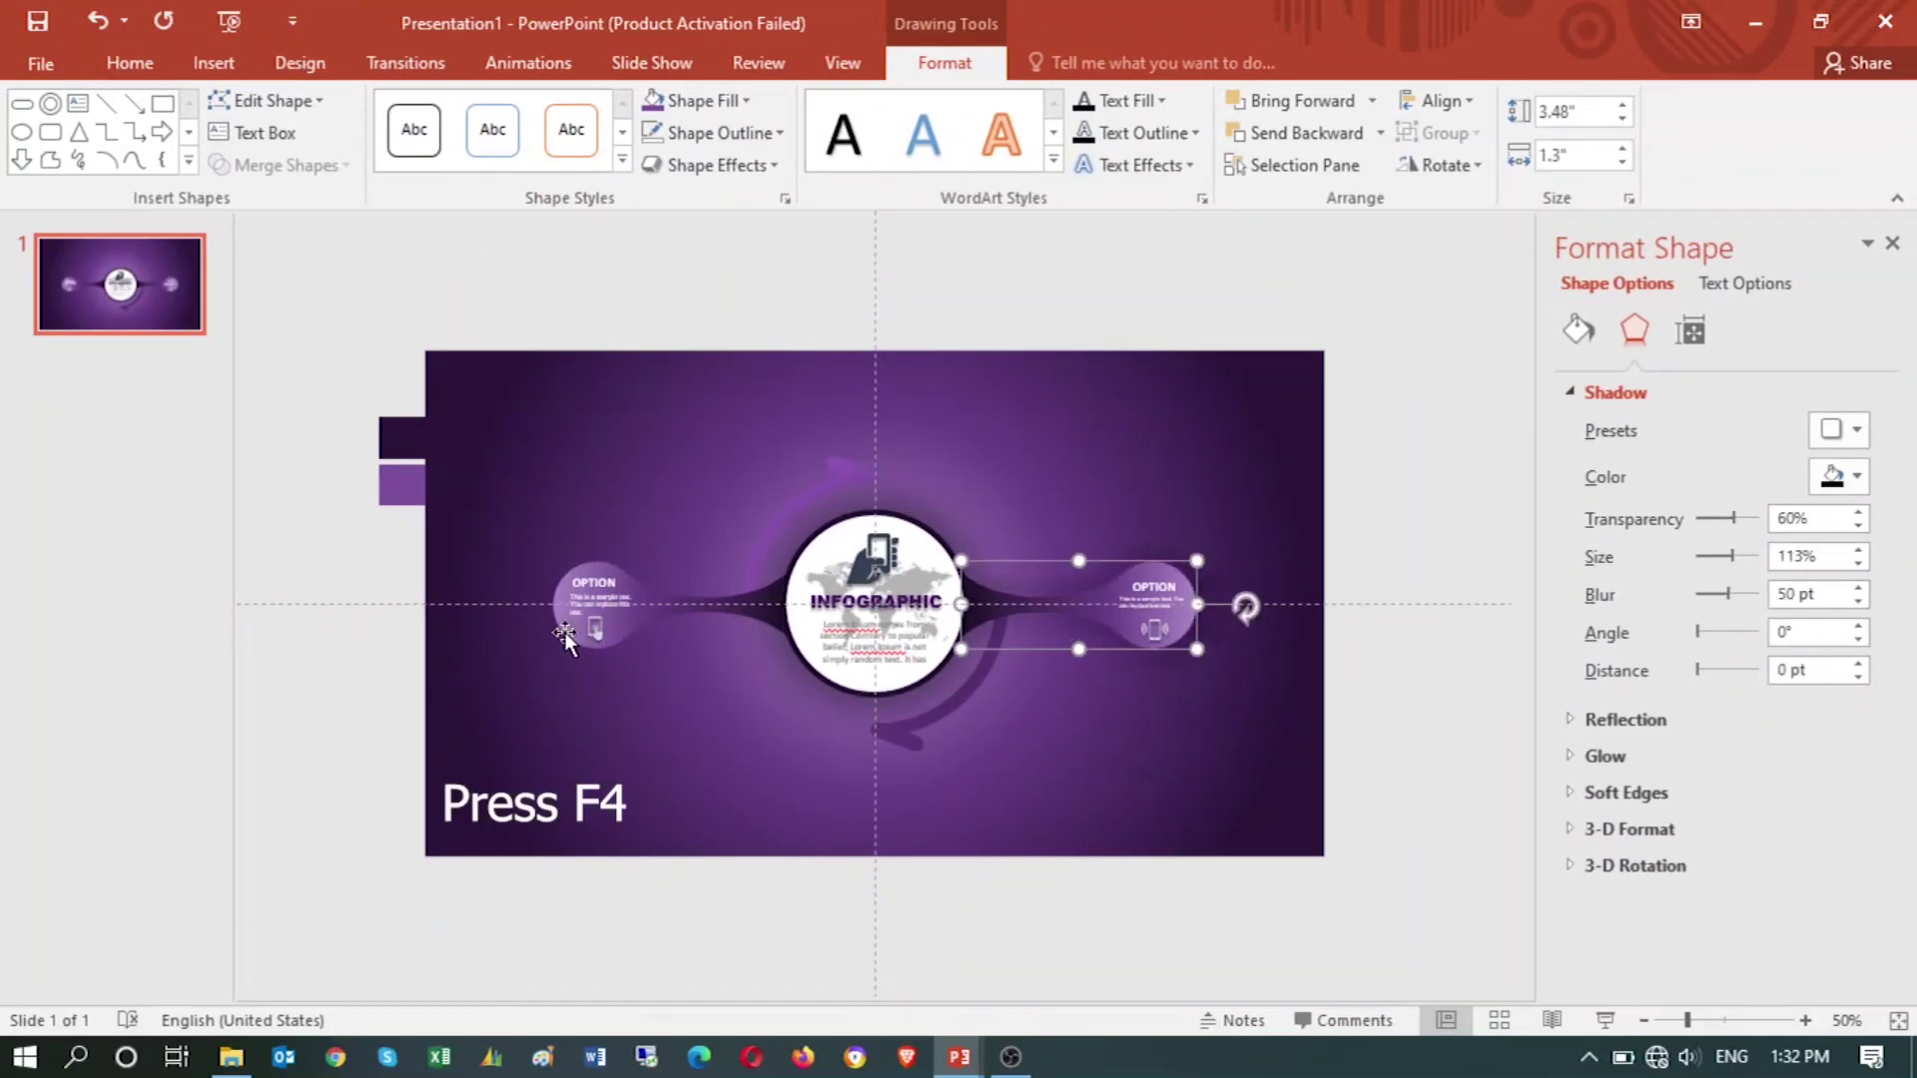
{"action": "left_click", "coordinate": [565, 632]}
{"action": "key", "text": "F4"}
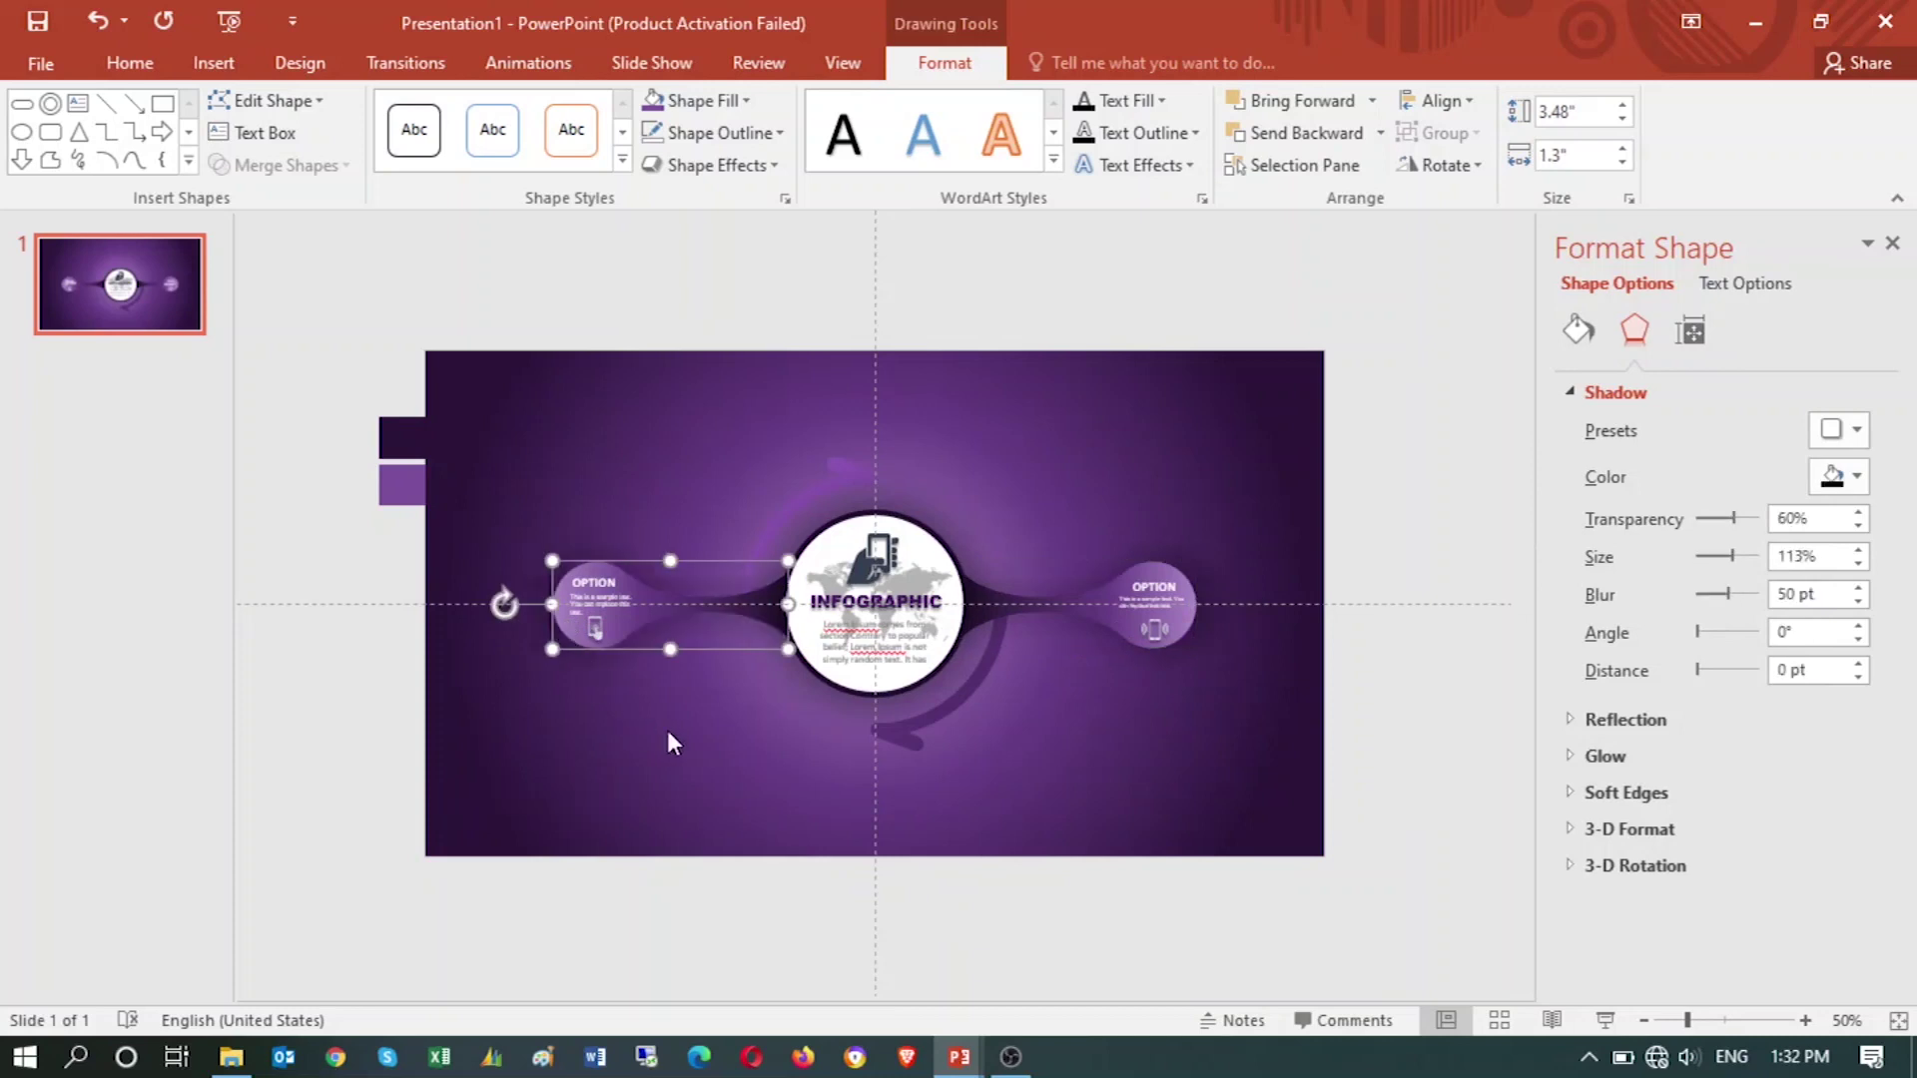
{"action": "left_click", "coordinate": [669, 742]}
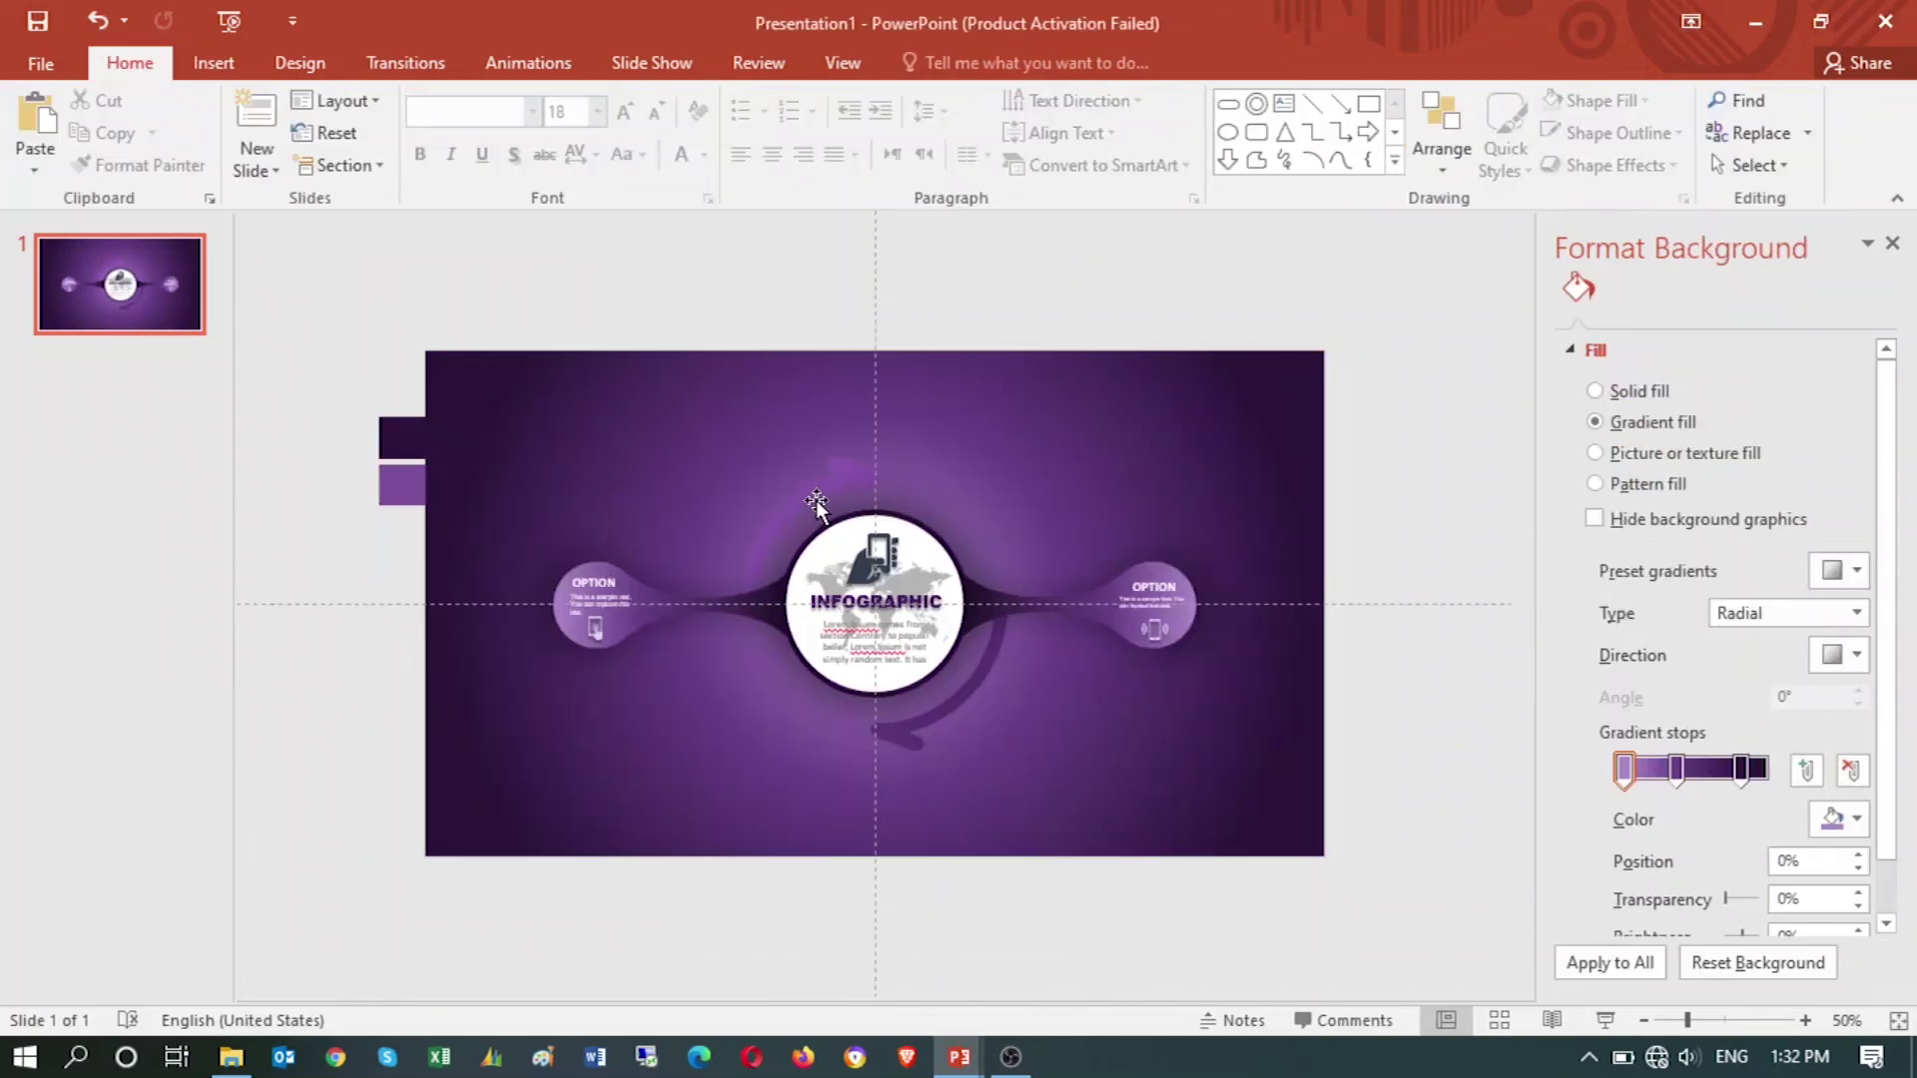
- Give the purple arc behind the circle an Offset Diagonal Bottom Right shadow
{"action": "left_click", "coordinate": [820, 507]}
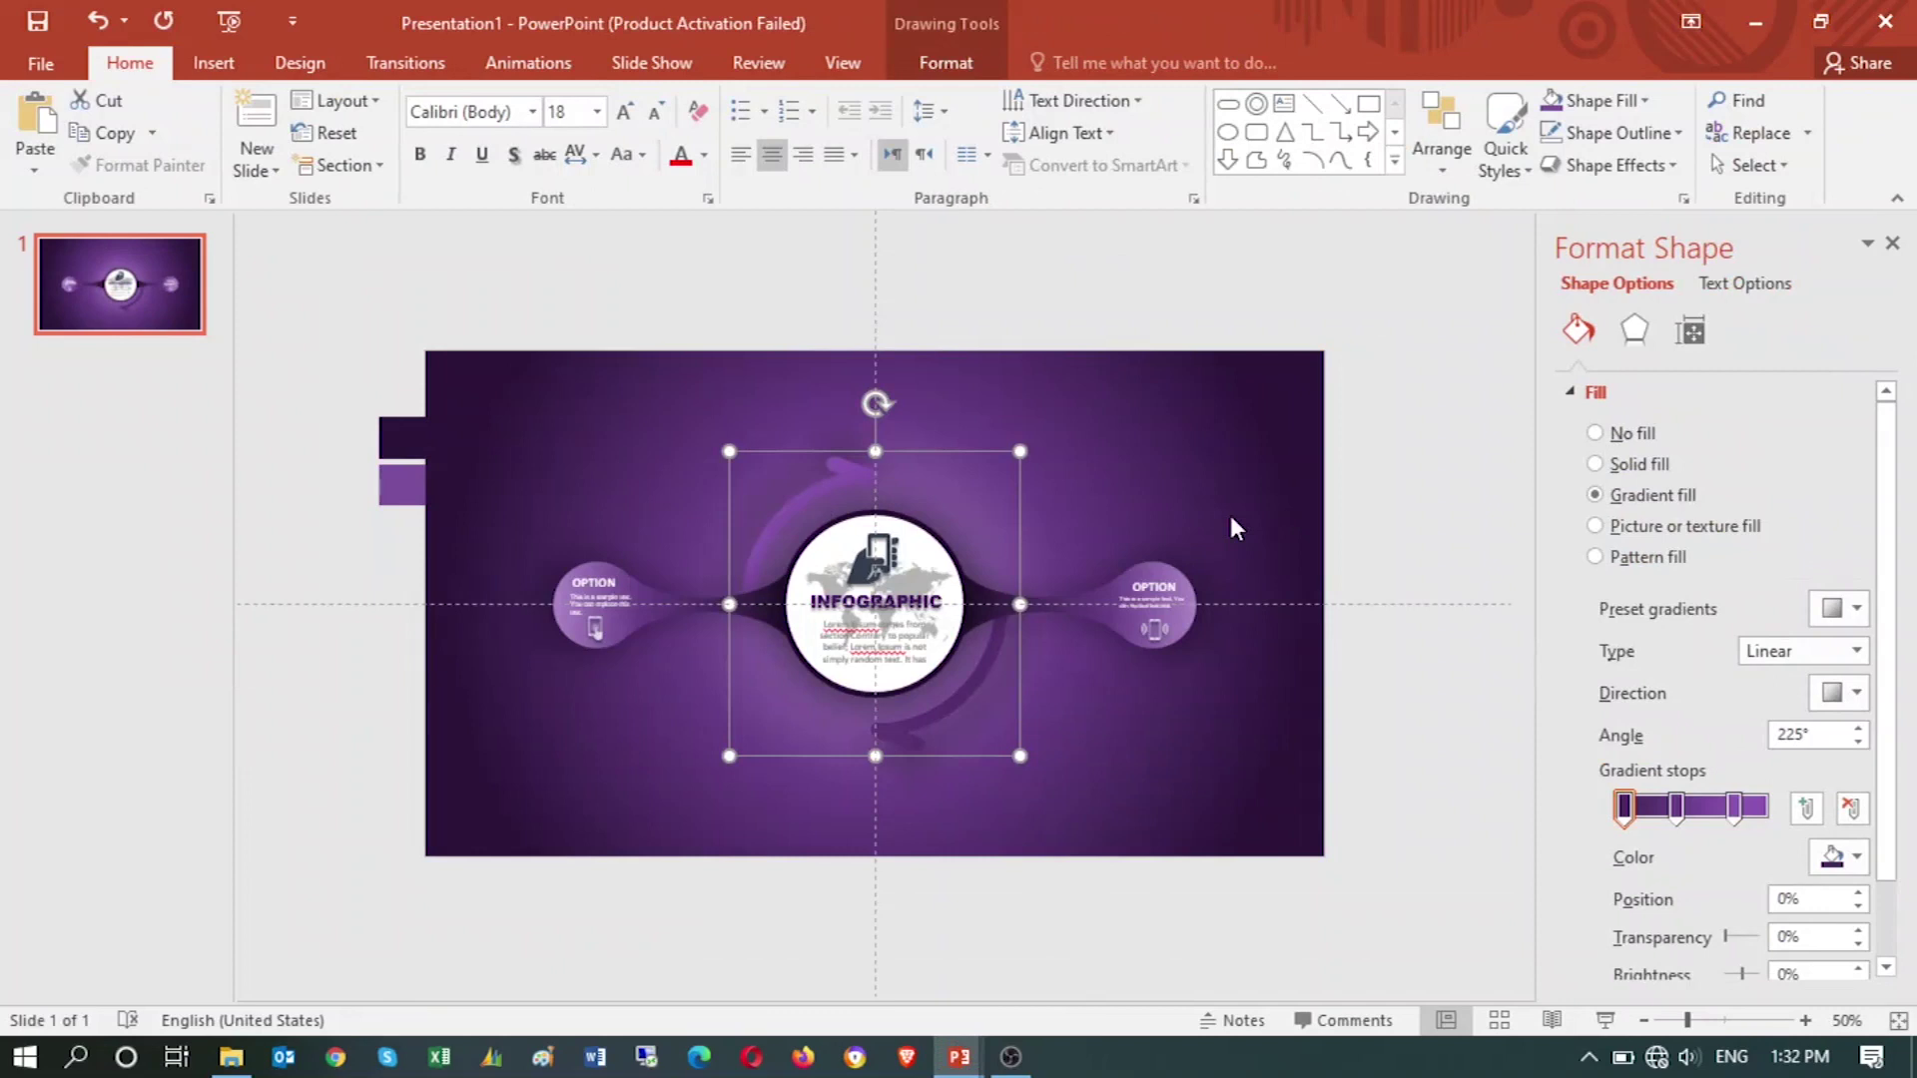
{"action": "key", "text": "ctrl+z"}
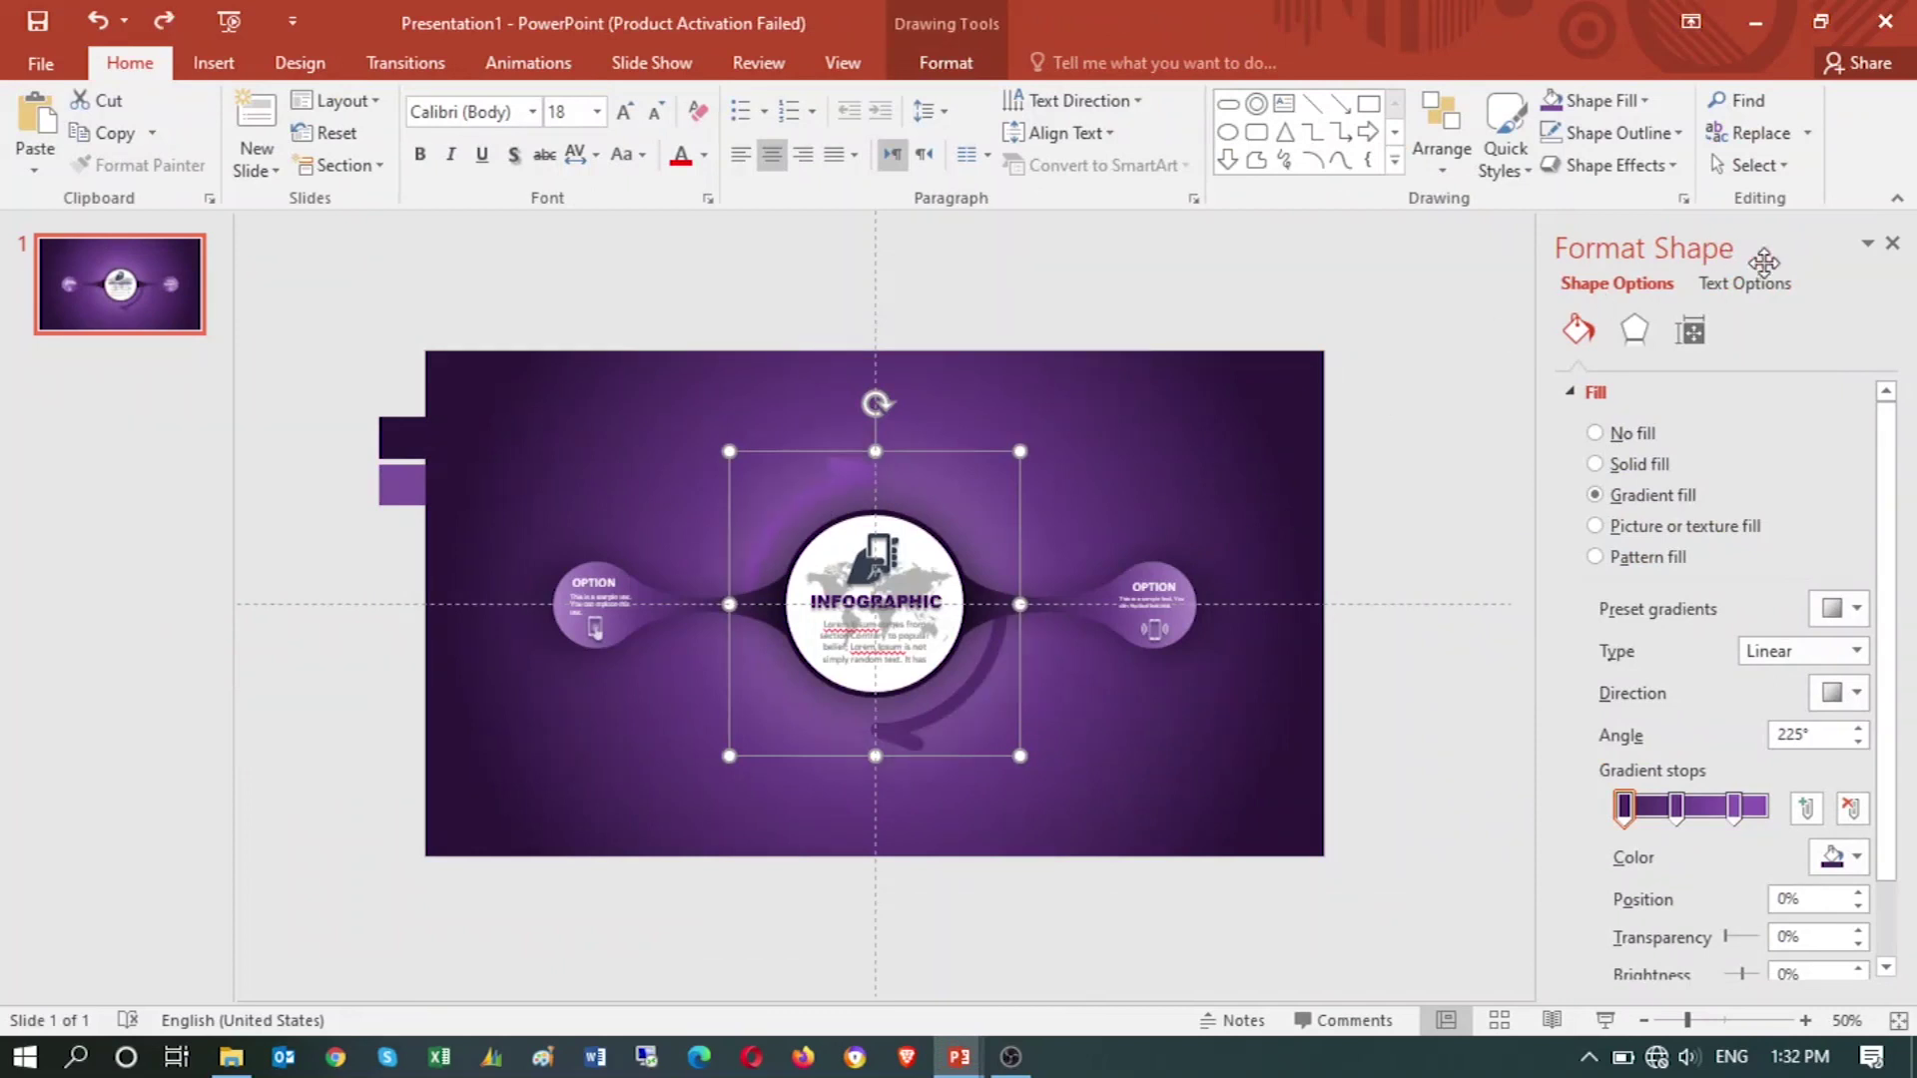
{"action": "left_click", "coordinate": [1633, 329]}
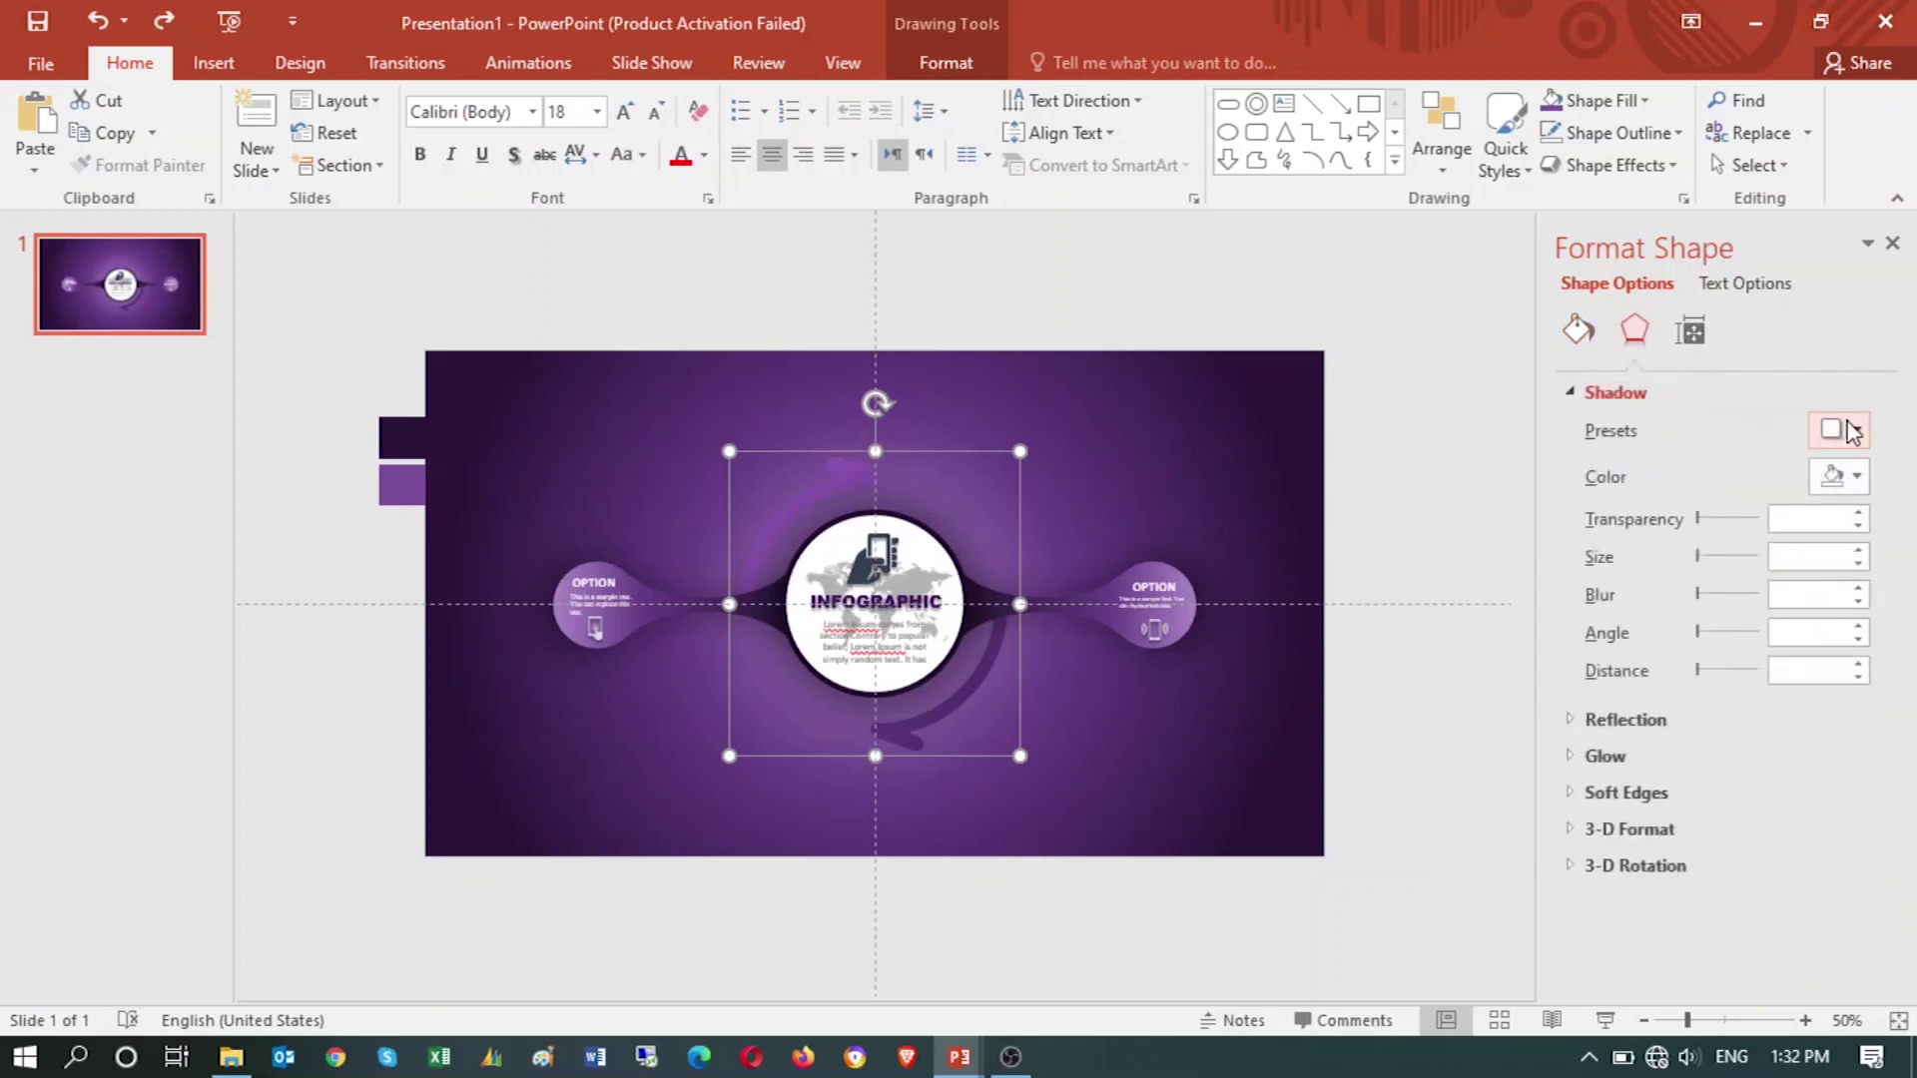
{"action": "left_click", "coordinate": [1846, 432]}
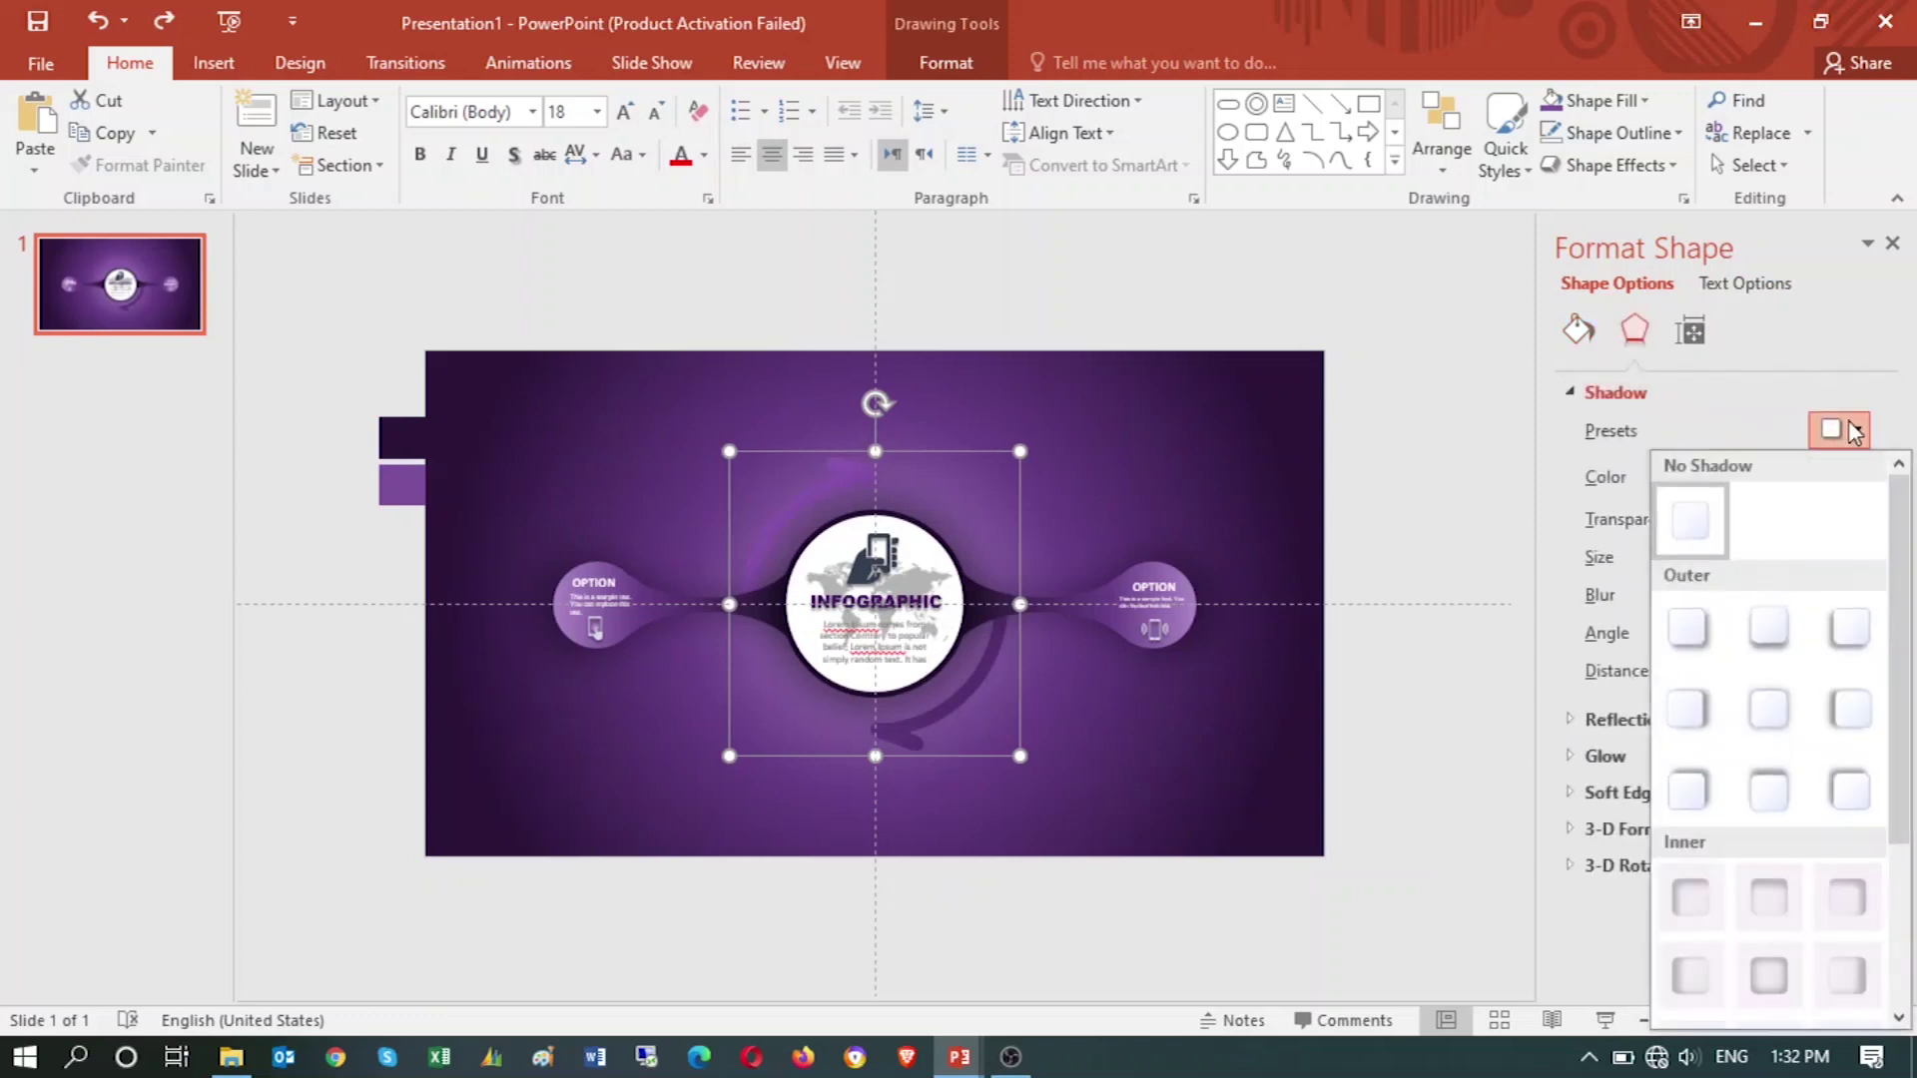
{"action": "left_click", "coordinate": [1694, 636]}
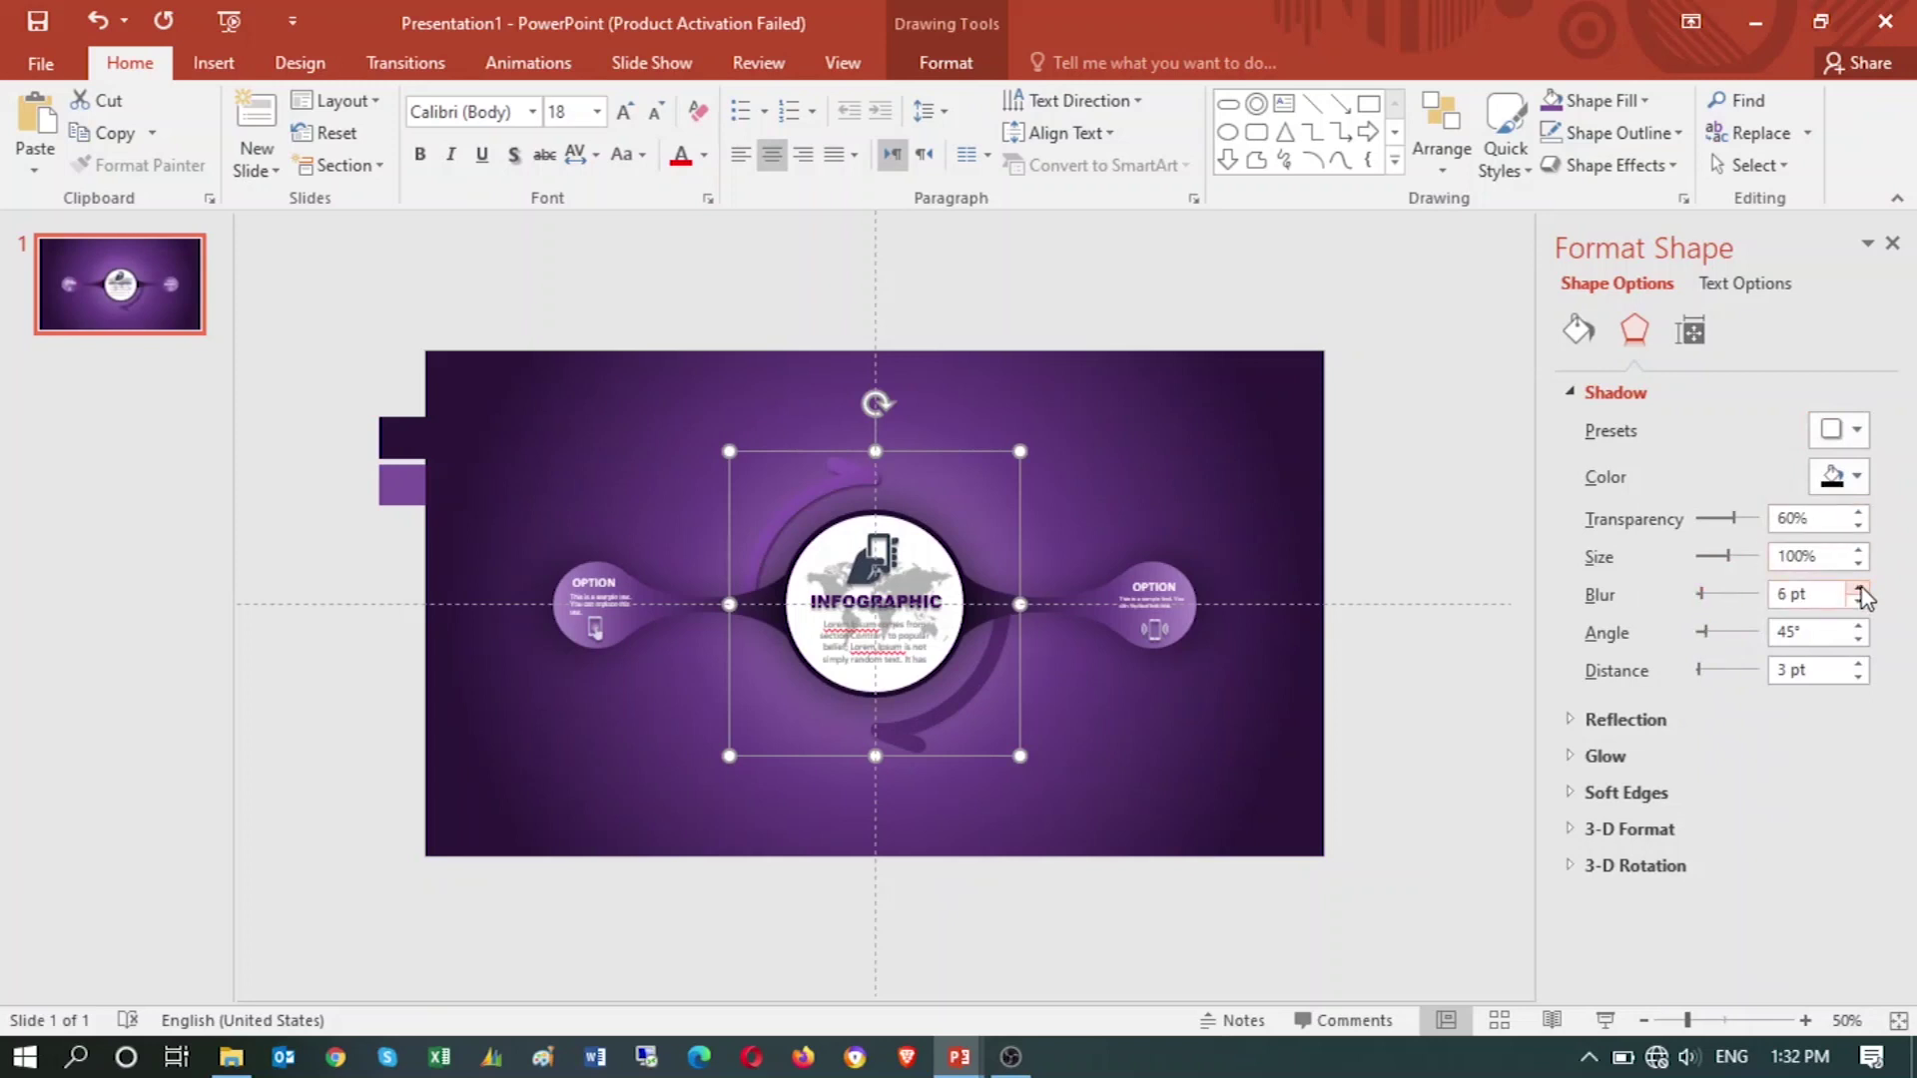
- Enlarge the arc's shadow to 101% and soften its blur
{"action": "left_click", "coordinate": [1858, 550]}
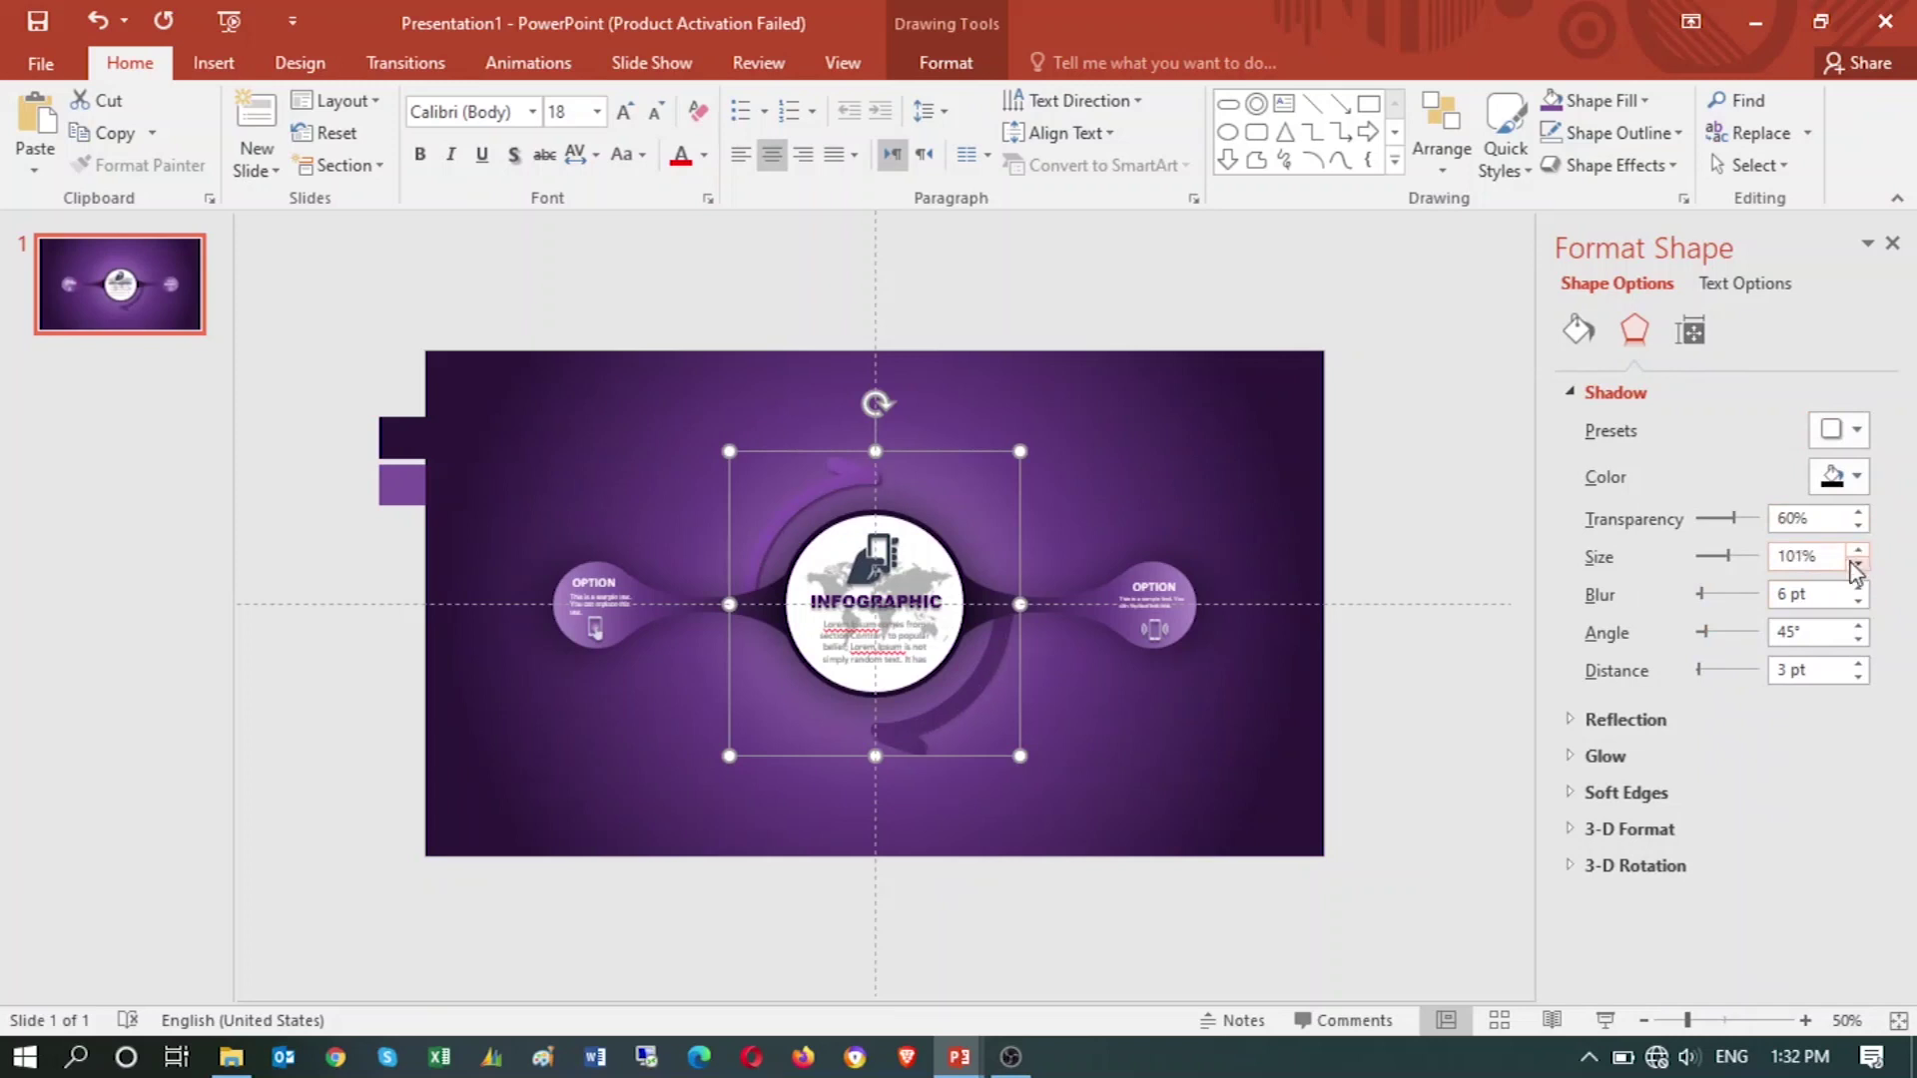
{"action": "left_click", "coordinate": [1858, 588]}
{"action": "left_click", "coordinate": [1858, 590]}
{"action": "left_click", "coordinate": [1858, 589]}
{"action": "left_click", "coordinate": [1119, 789]}
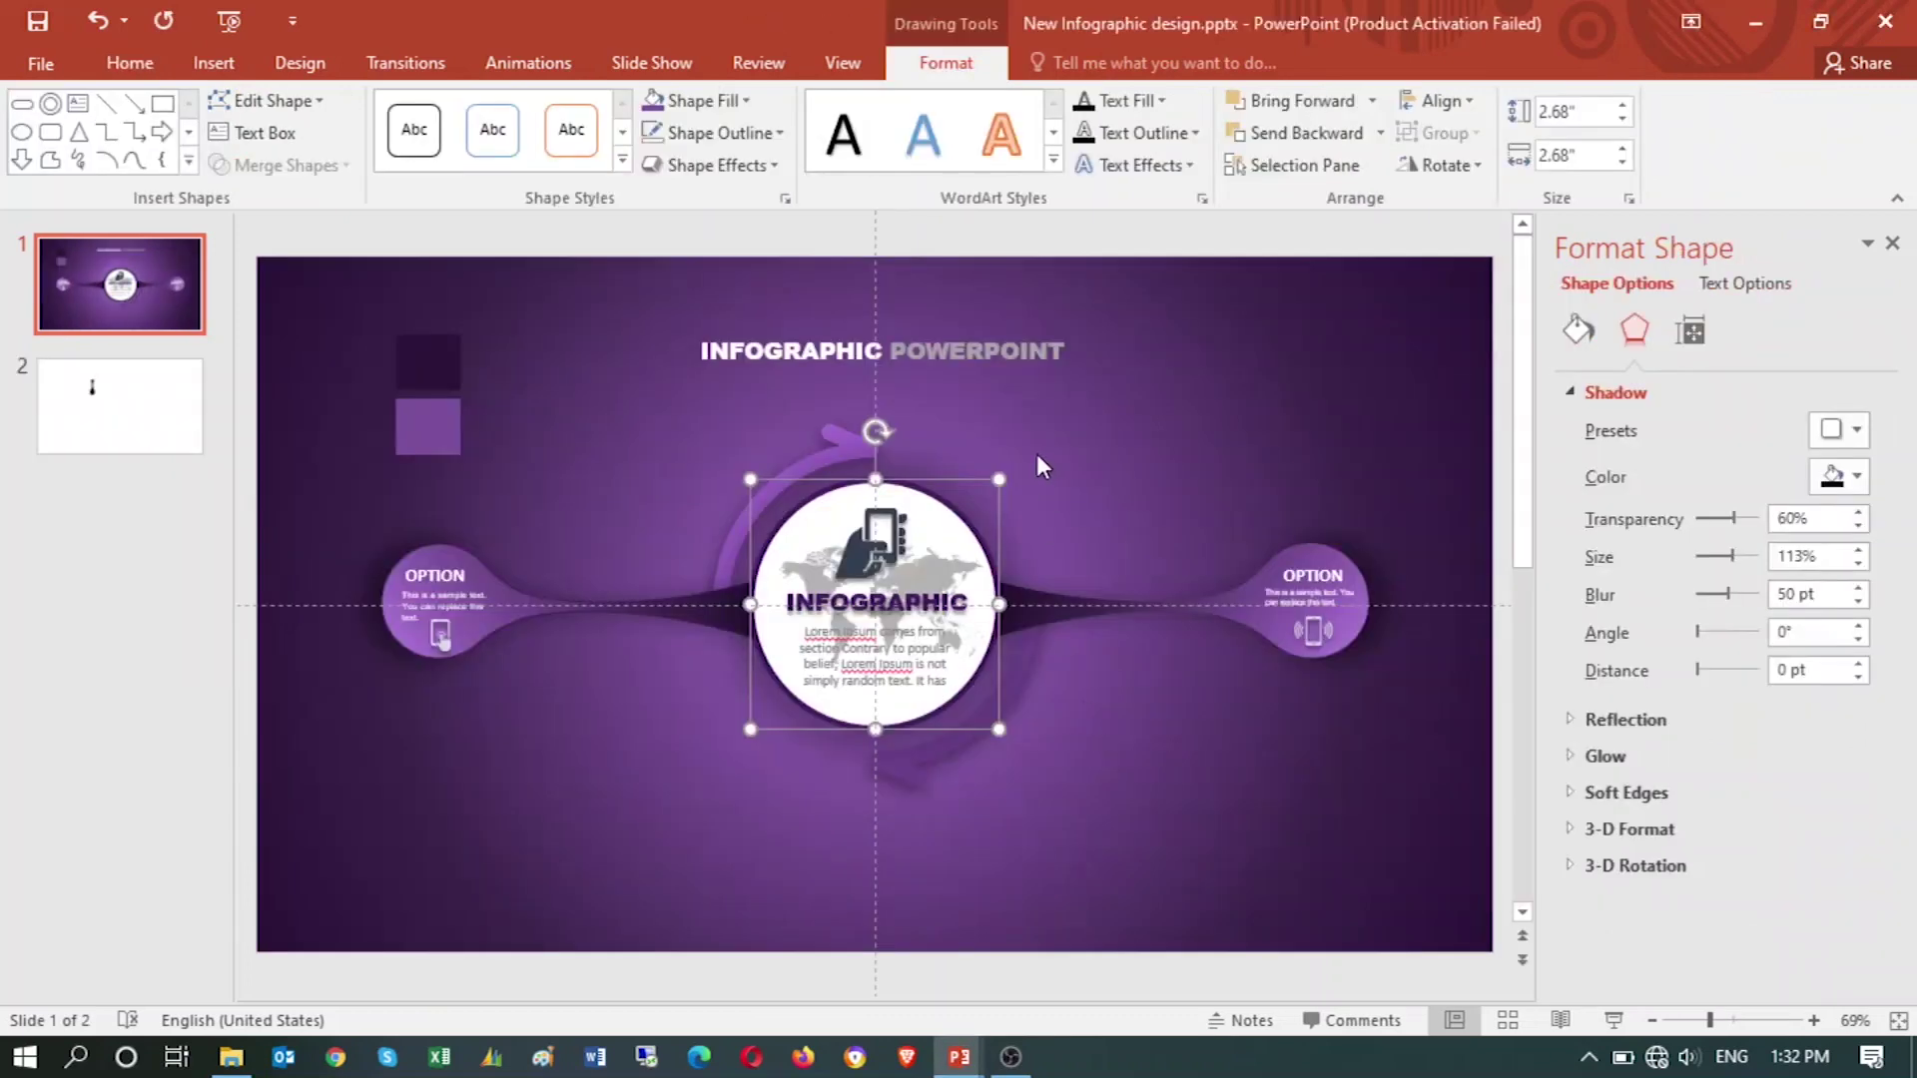
- Copy the INFOGRAPHIC POWERPOINT title into Presentation1 and start the slide show
{"action": "left_click", "coordinate": [975, 360]}
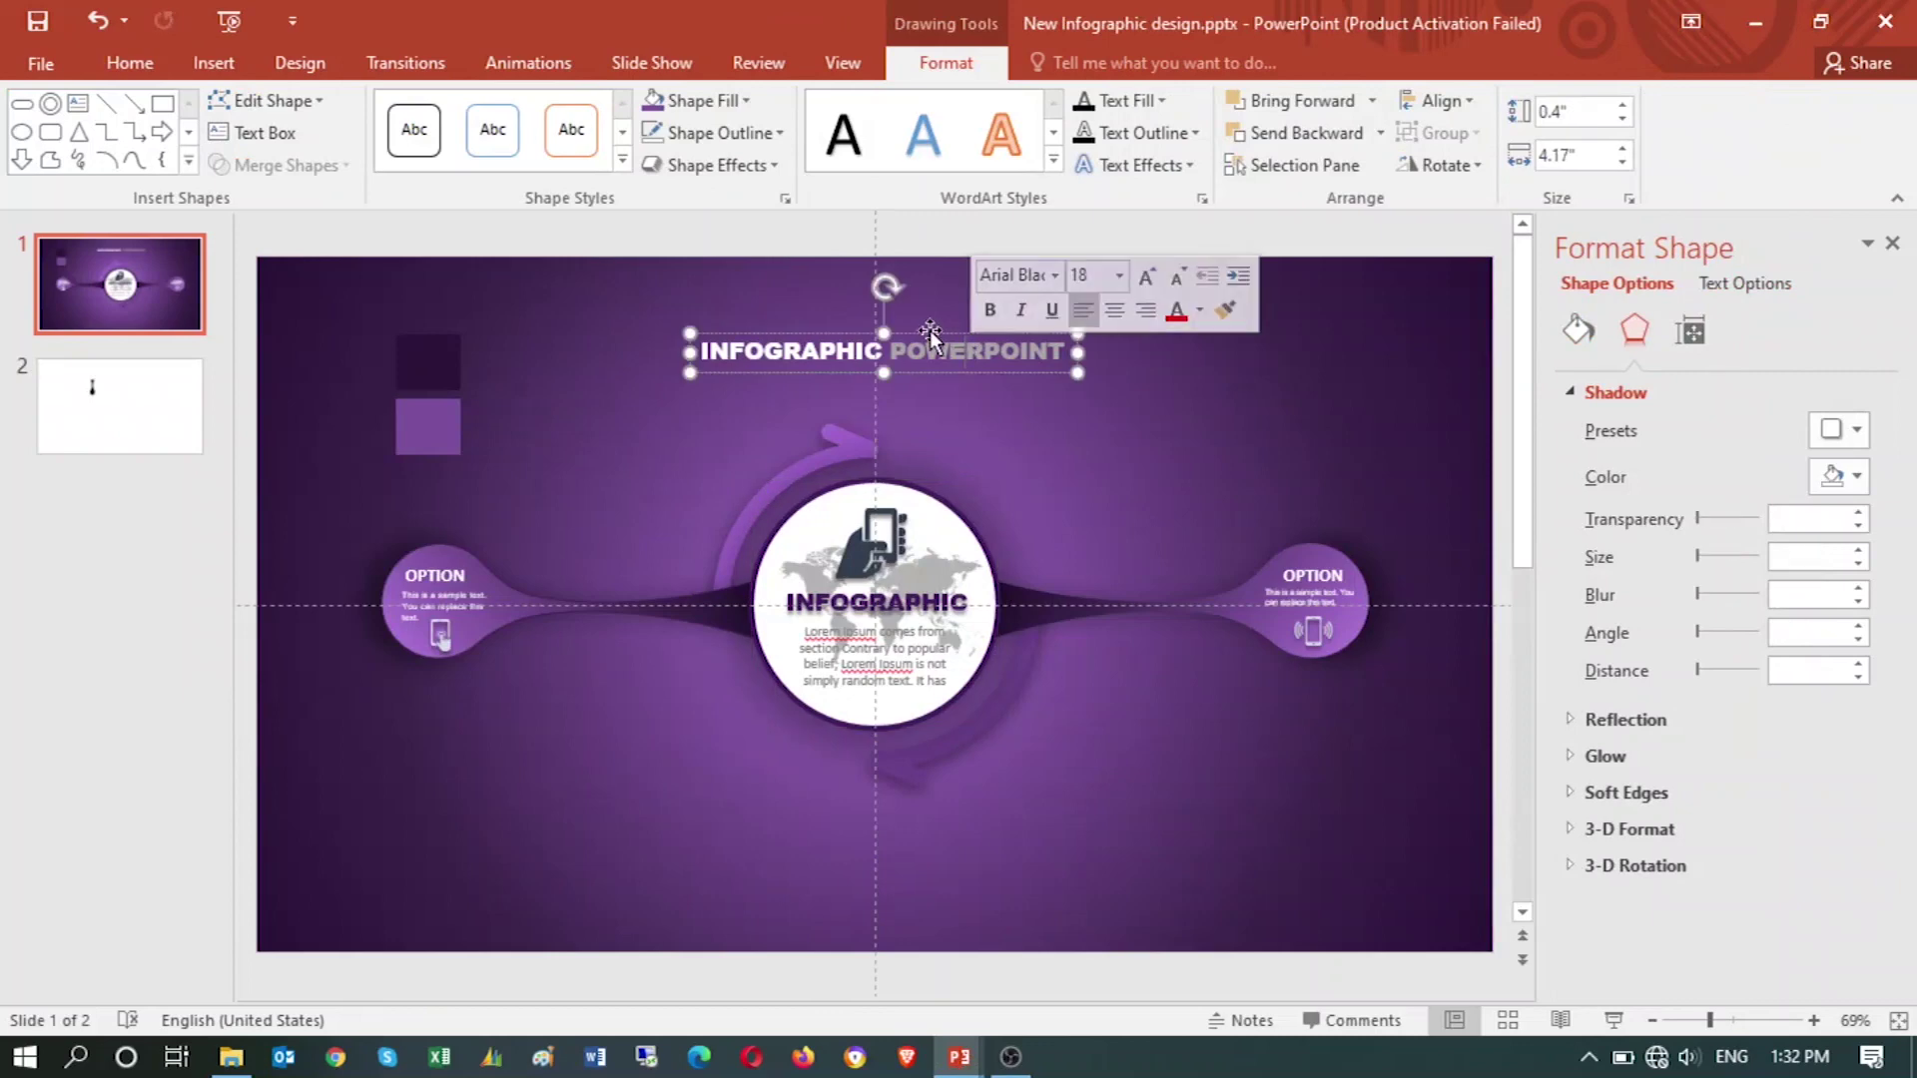
{"action": "key", "text": "alt+Tab"}
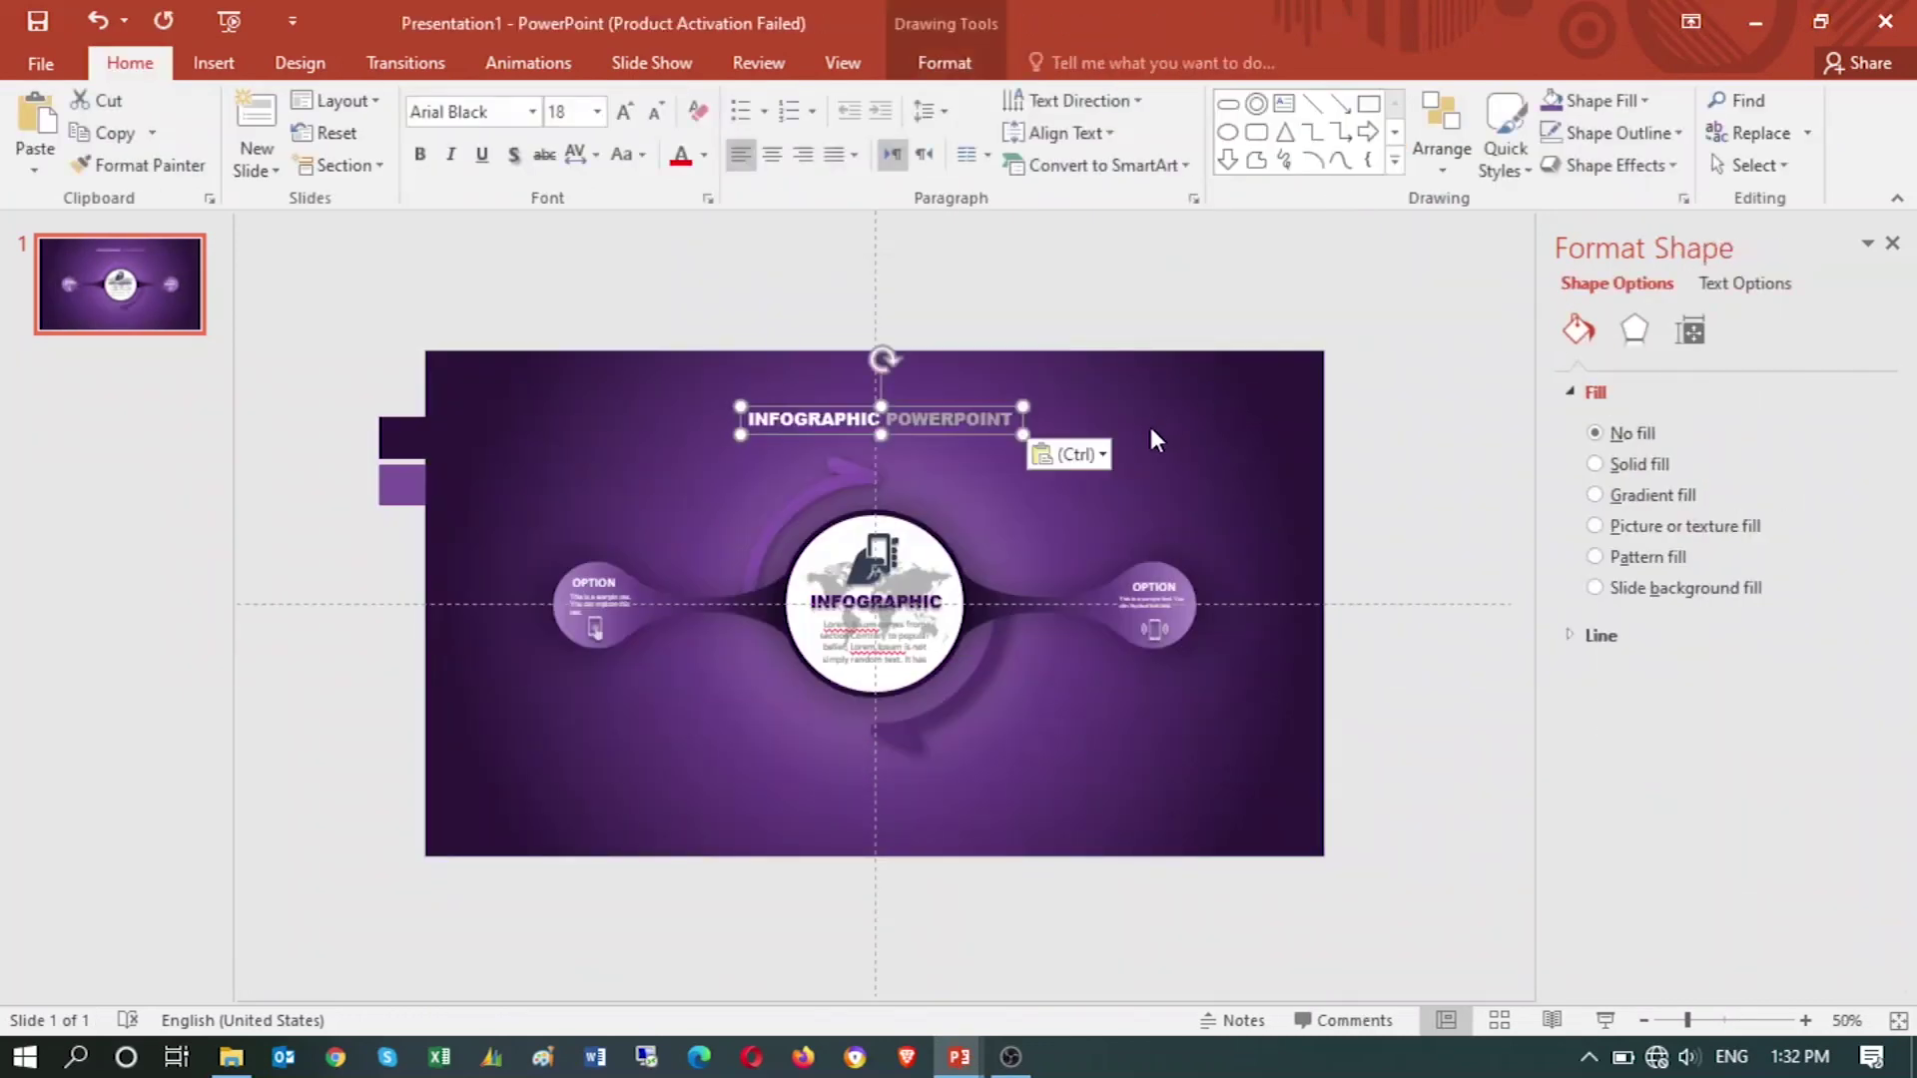
{"action": "left_click", "coordinate": [1148, 422]}
{"action": "left_click", "coordinate": [1605, 1022]}
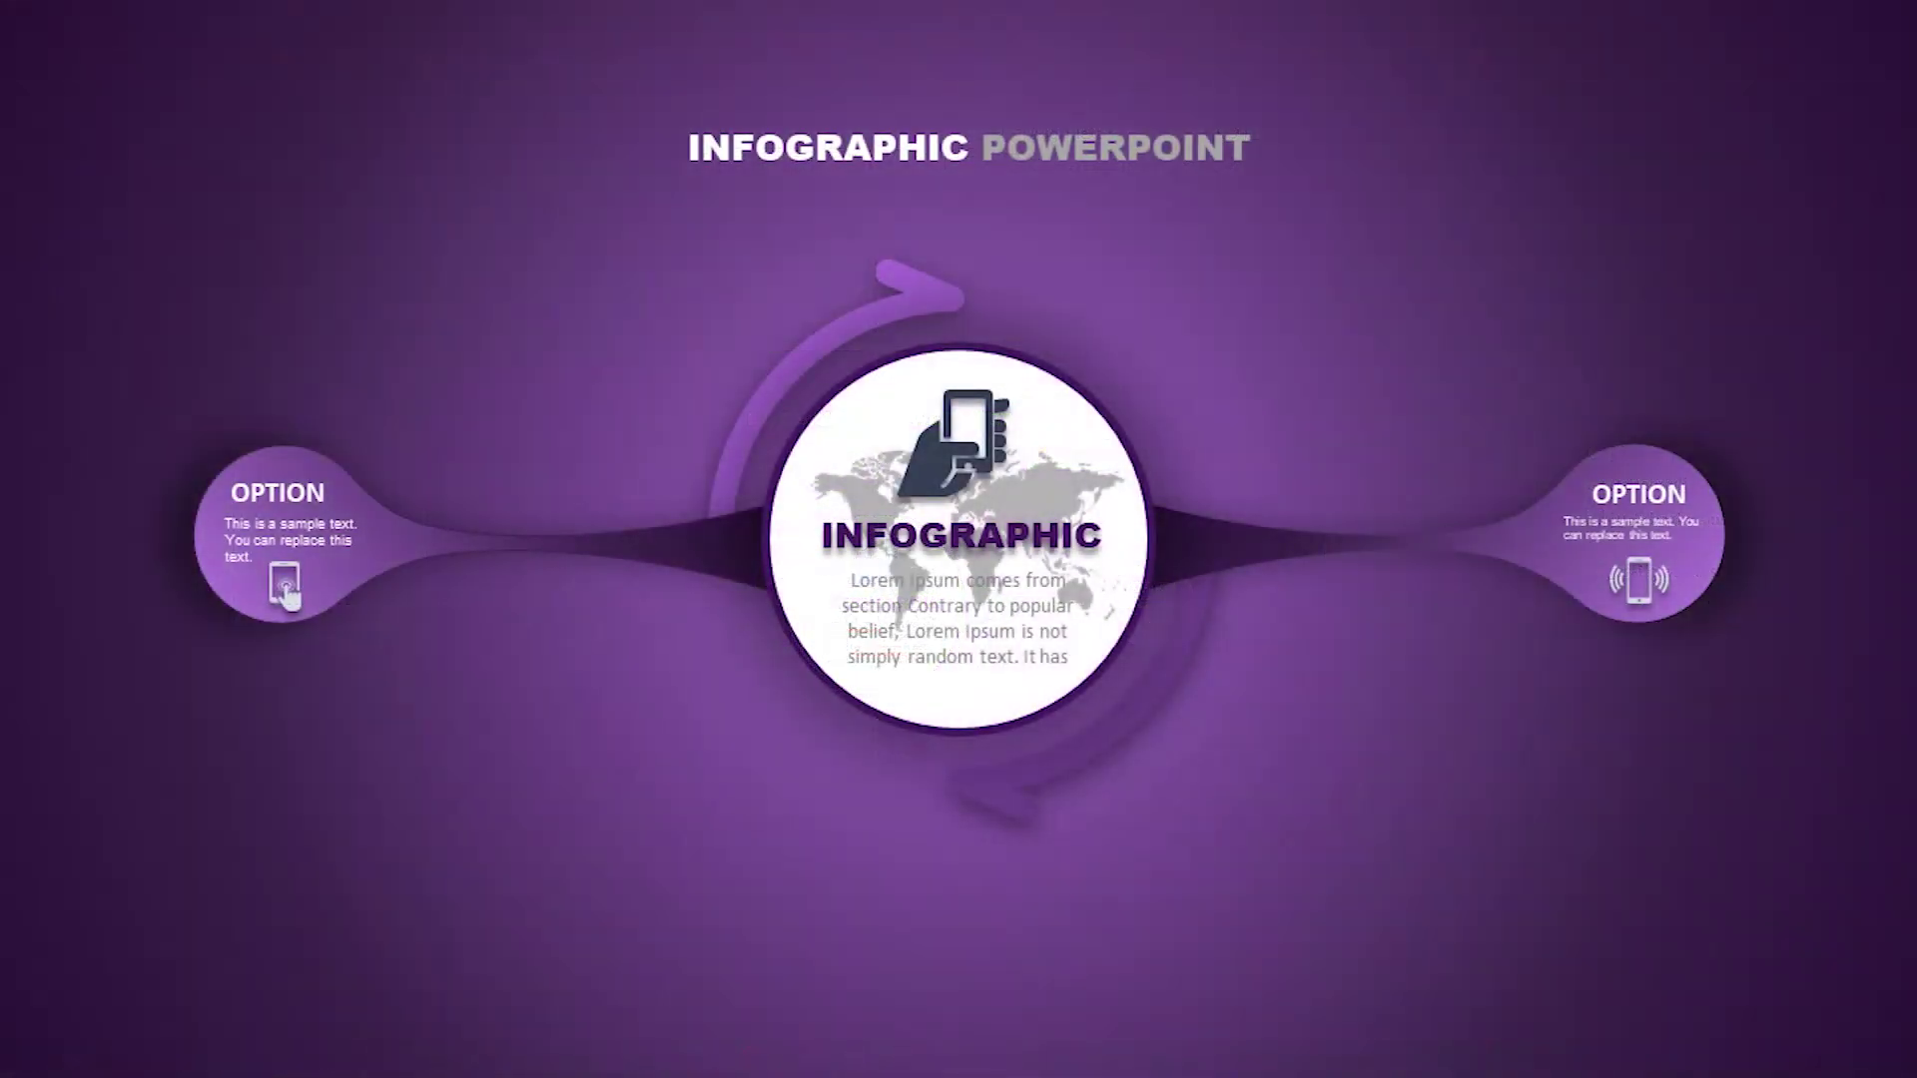